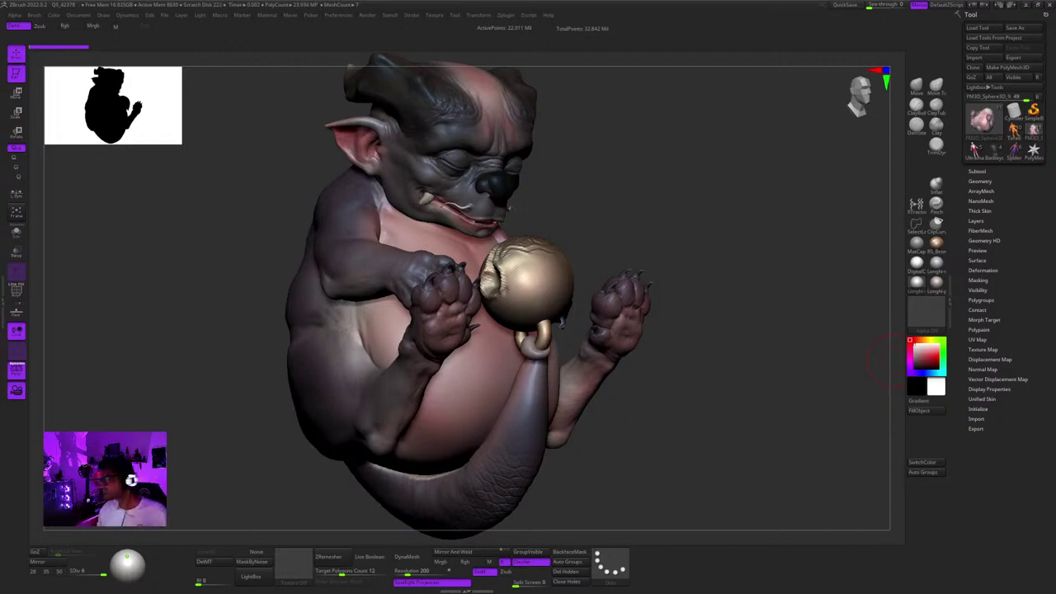
Select the scaled body subtool PM3D_Sphere3D_3 and isolate it with Solo.
drag(622, 184, 644, 114)
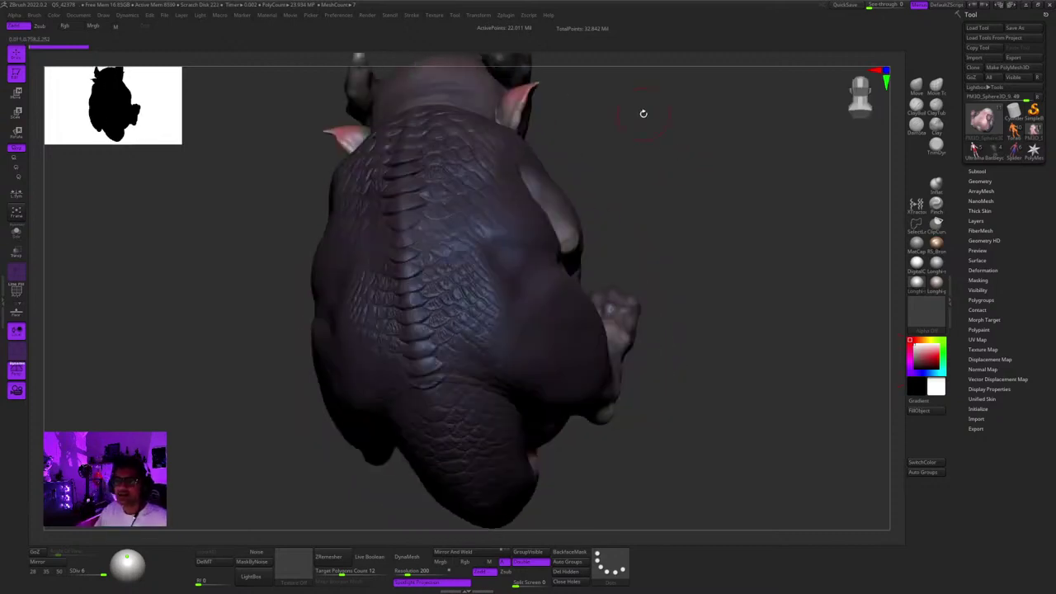
drag(660, 204, 769, 157)
click(977, 171)
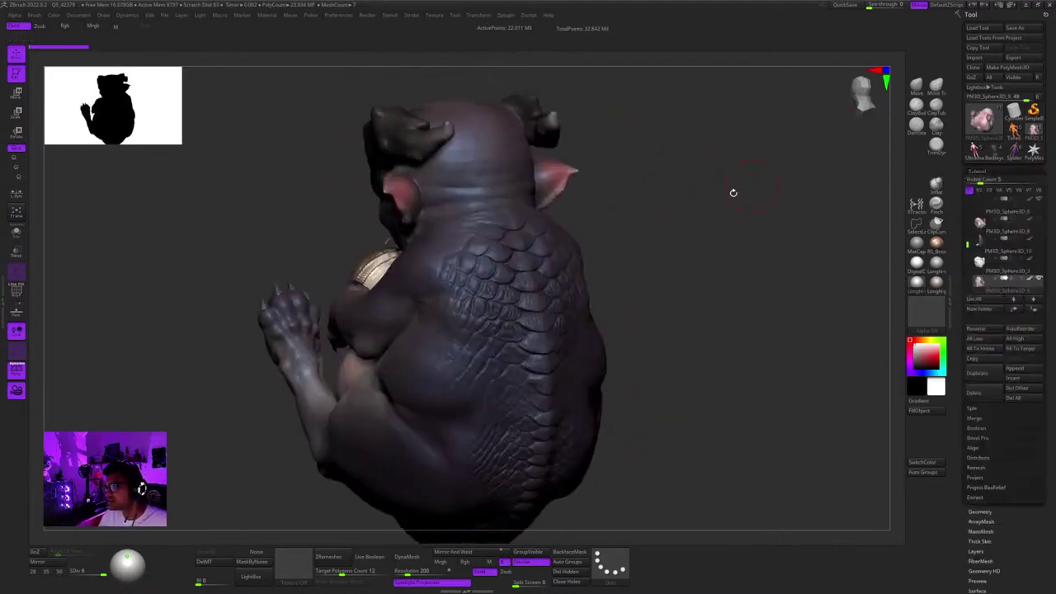
mouse_move(733, 186)
mouse_down()
mouse_move(733, 160)
mouse_move(742, 226)
mouse_move(759, 212)
mouse_up()
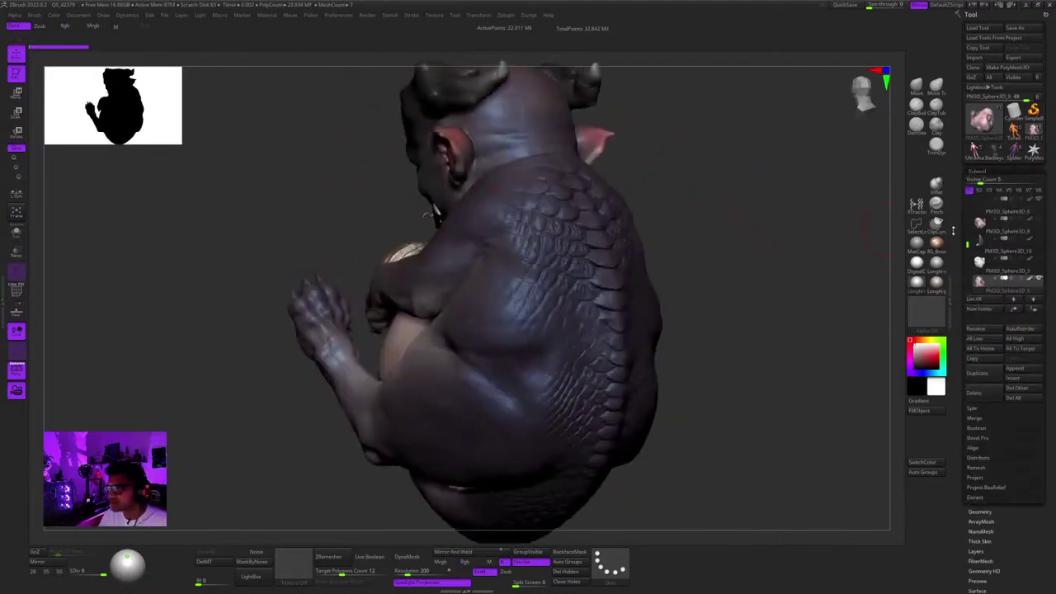
click(977, 267)
alt+drag(780, 270, 822, 314)
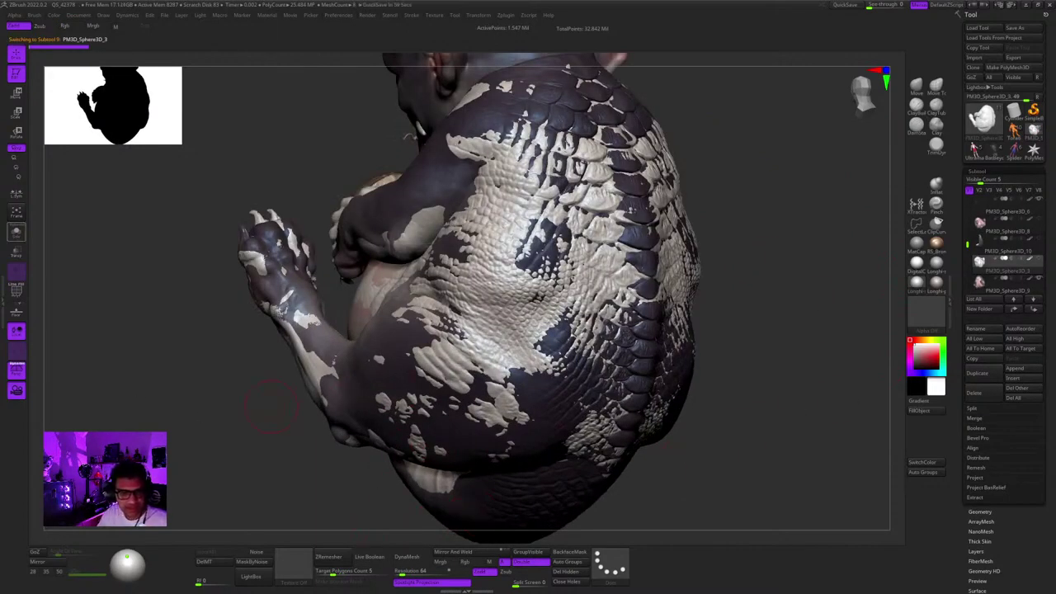
click(17, 232)
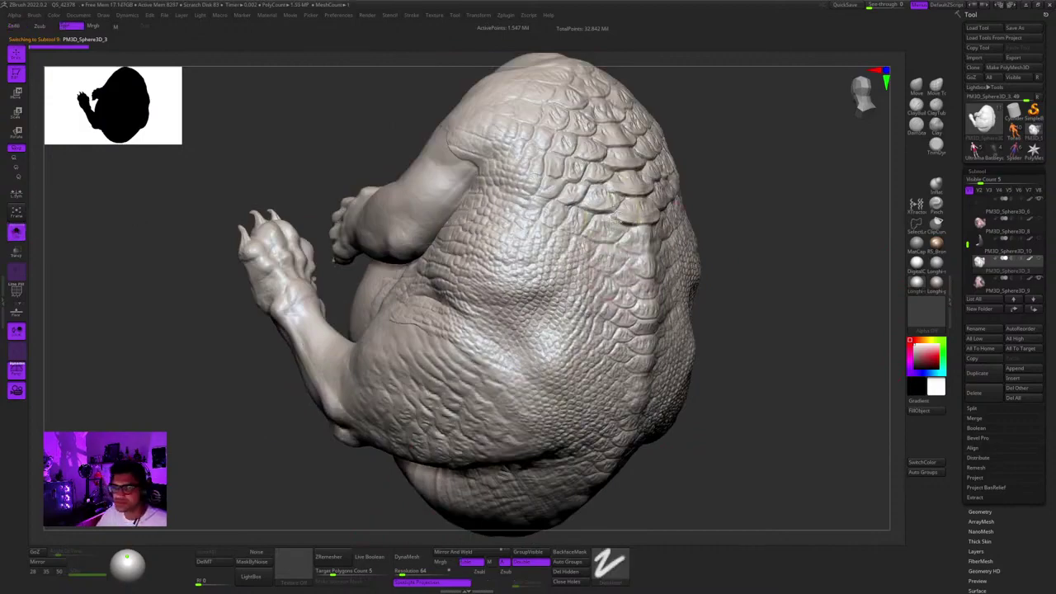
Switch to the body subtool PM3D_Sphere3D_9, show its layers and set the backScales Fine layer to record.
ctrl+right_drag(526, 259, 534, 193)
shift+right_drag(534, 193, 583, 211)
ctrl+right_drag(582, 211, 600, 190)
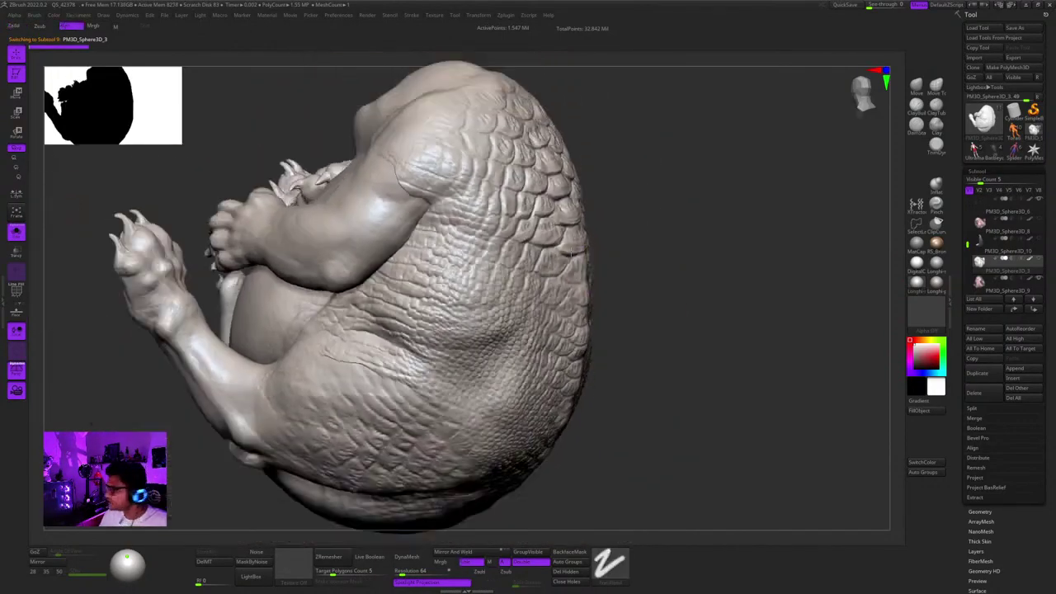
right_drag(734, 216, 569, 205)
right_drag(569, 205, 584, 235)
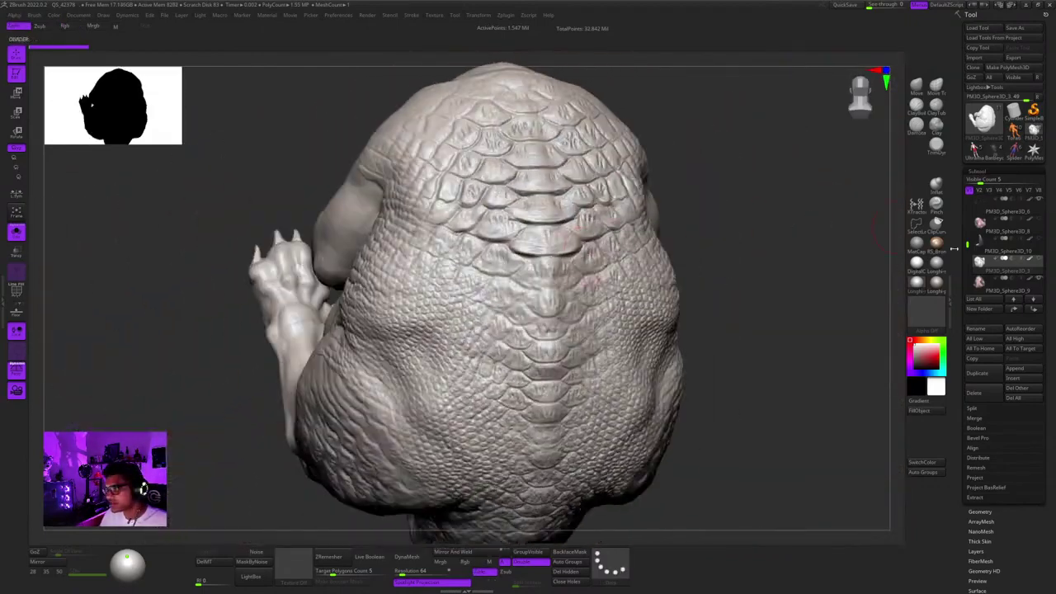
click(979, 285)
ctrl+right_drag(779, 282, 772, 321)
scroll(1025, 522, down, 6)
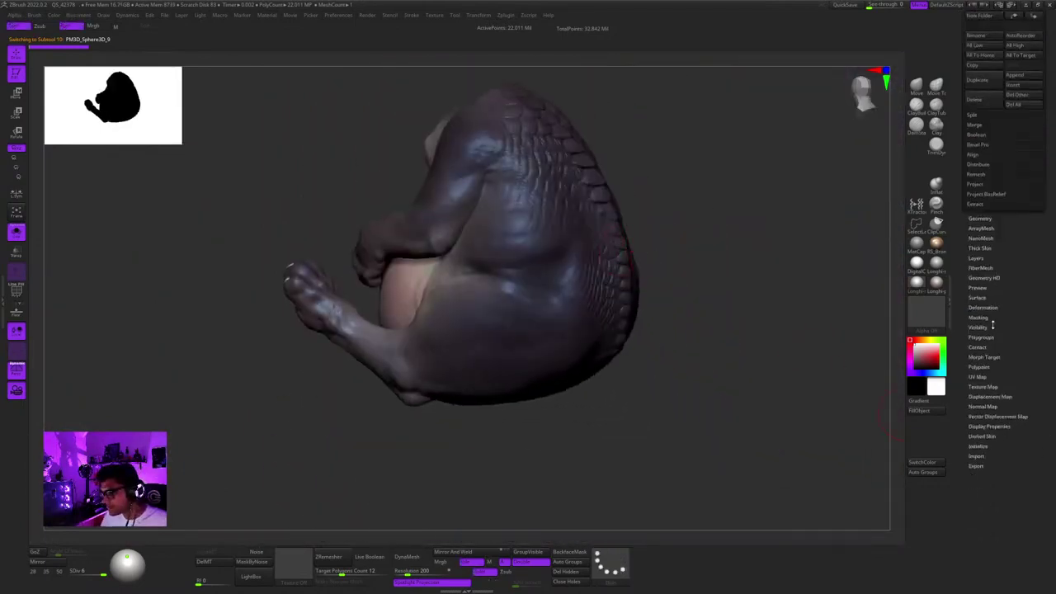
click(978, 257)
drag(1051, 330, 1050, 306)
click(1036, 252)
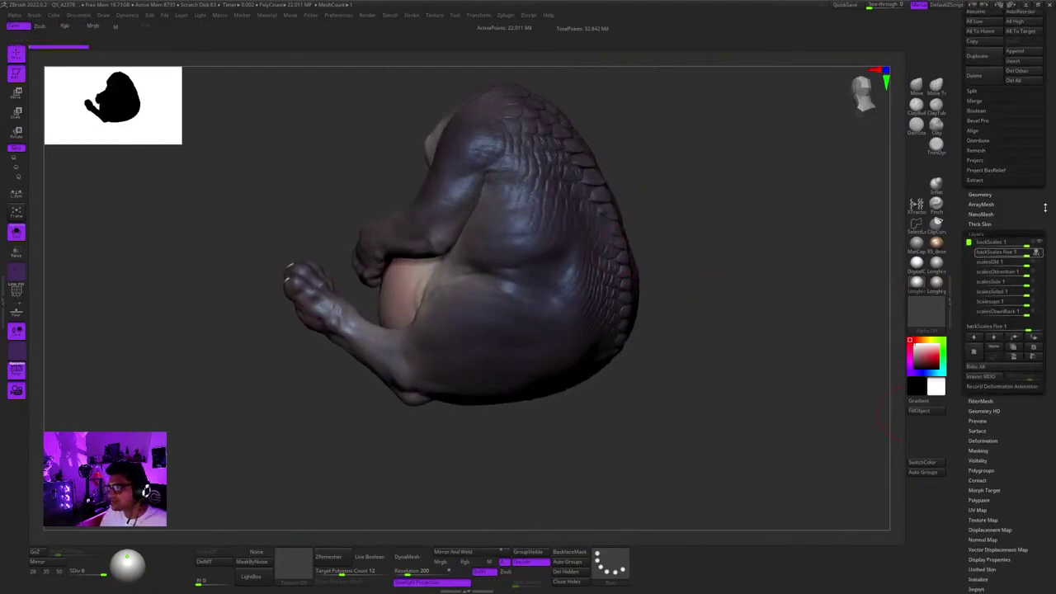
Select subtool PM3D_Sphere3D_3, mask a patch of the small scales on its side, and clear the mask.
drag(1045, 208, 1045, 525)
click(998, 261)
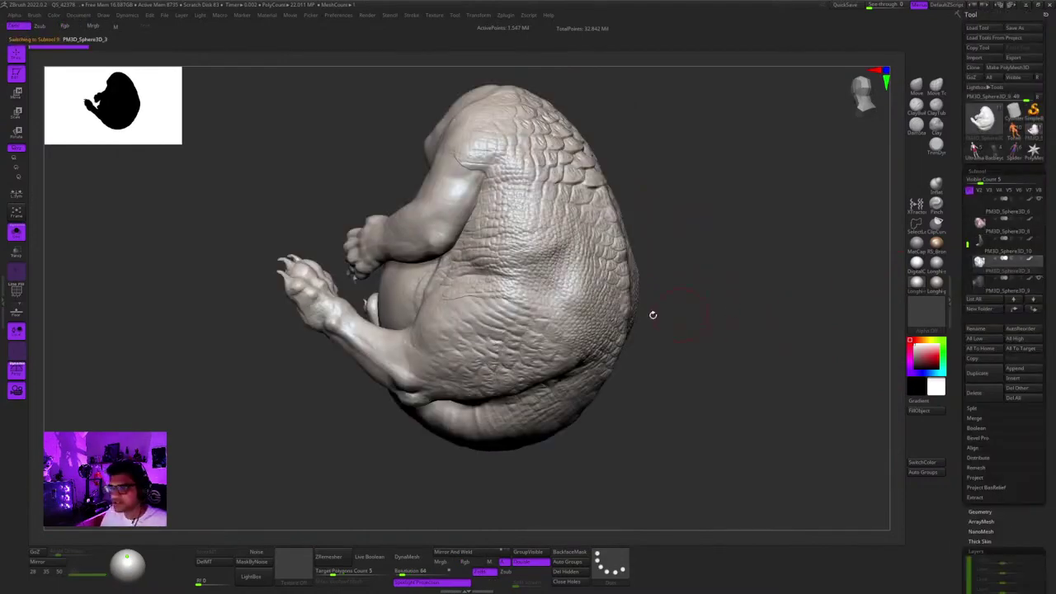
mouse_move(652, 315)
alt+right_down()
mouse_move(660, 380)
mouse_move(504, 369)
alt+right_up()
ctrl+drag(497, 241, 532, 342)
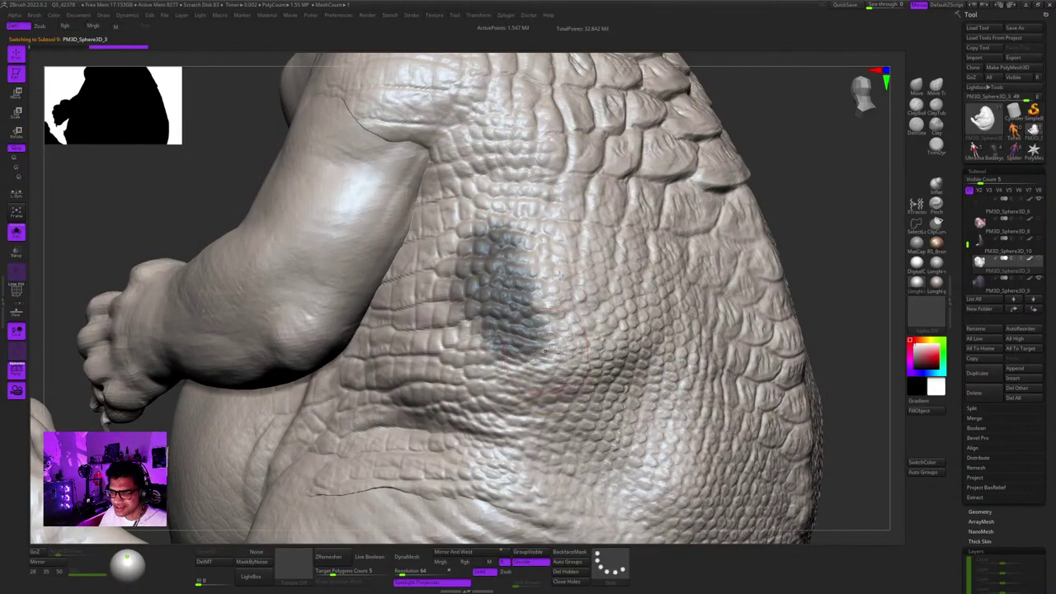
ctrl+right_drag(560, 274, 569, 194)
ctrl+drag(785, 186, 804, 205)
Mask another small patch of scales on the body and clear that mask.
right_drag(796, 222, 590, 288)
right_click(586, 302)
mouse_move(511, 231)
right_down()
mouse_move(595, 216)
mouse_move(601, 268)
right_up()
ctrl+drag(590, 256, 608, 280)
ctrl+right_drag(608, 281, 618, 169)
ctrl+drag(767, 188, 780, 203)
Return to subtool PM3D_Sphere3D_9, frame its upper back scales and select the ClayBuildup brush.
mouse_move(780, 202)
shift+right_down()
mouse_move(790, 328)
mouse_move(827, 327)
mouse_move(692, 254)
mouse_move(697, 330)
mouse_move(627, 260)
shift+right_up()
key(f)
right_drag(730, 223, 708, 235)
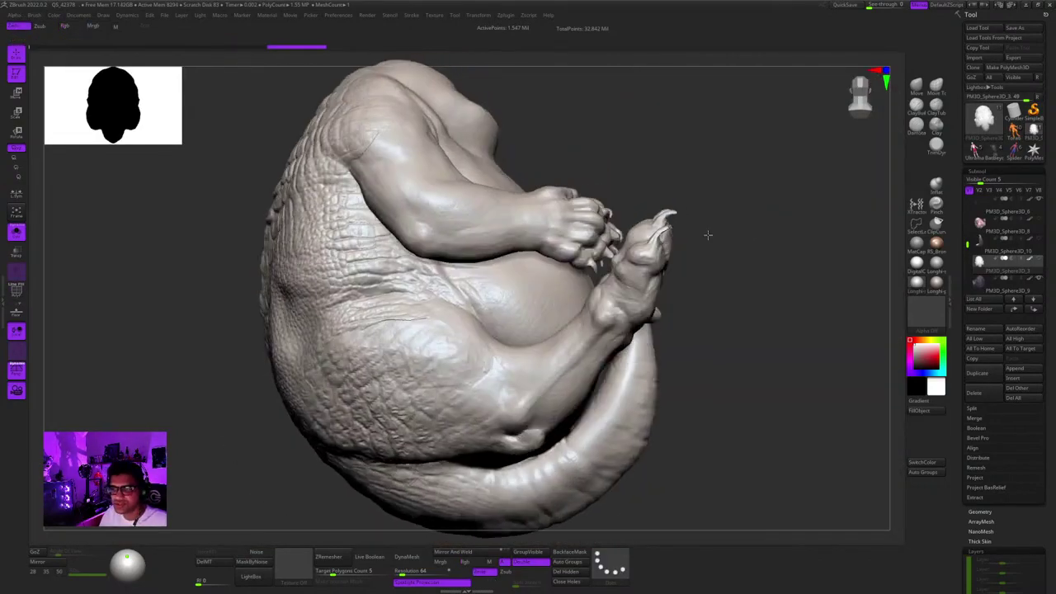
drag(708, 235, 766, 203)
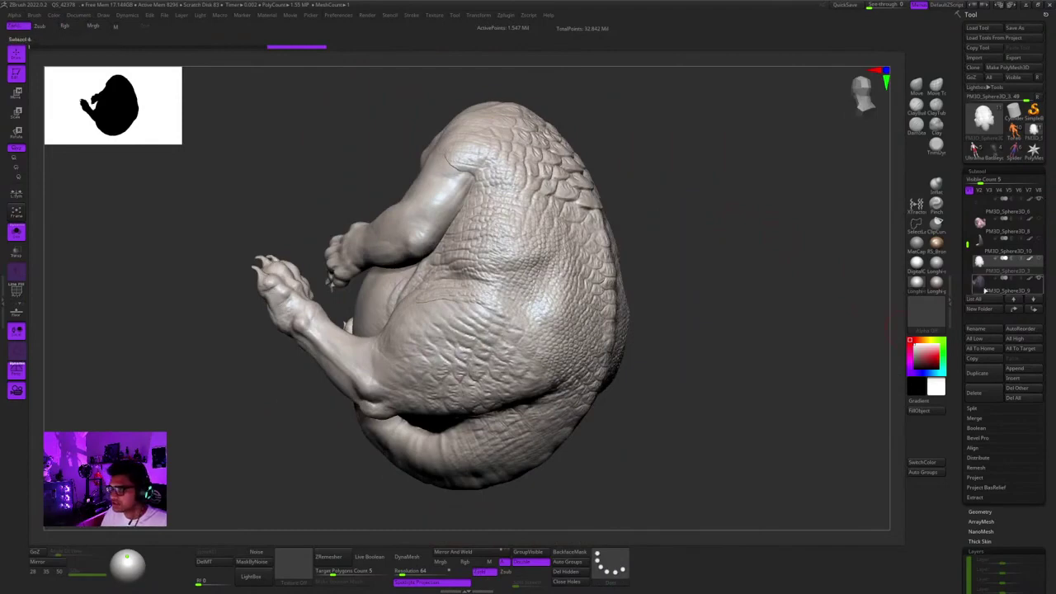
click(984, 291)
drag(1047, 391, 1047, 205)
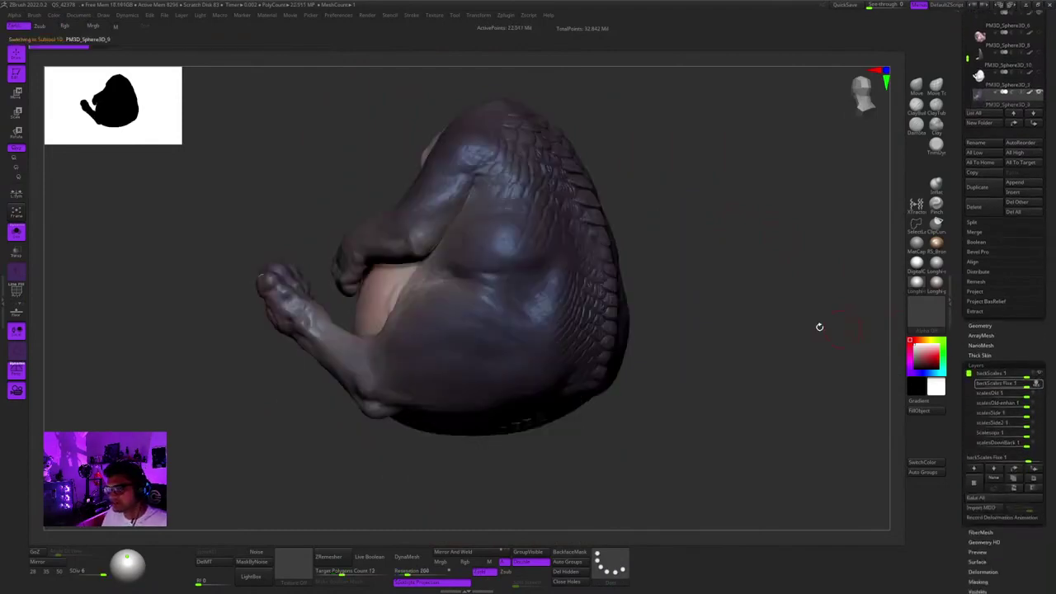
right_drag(819, 327, 739, 330)
ctrl+right_drag(547, 274, 567, 268)
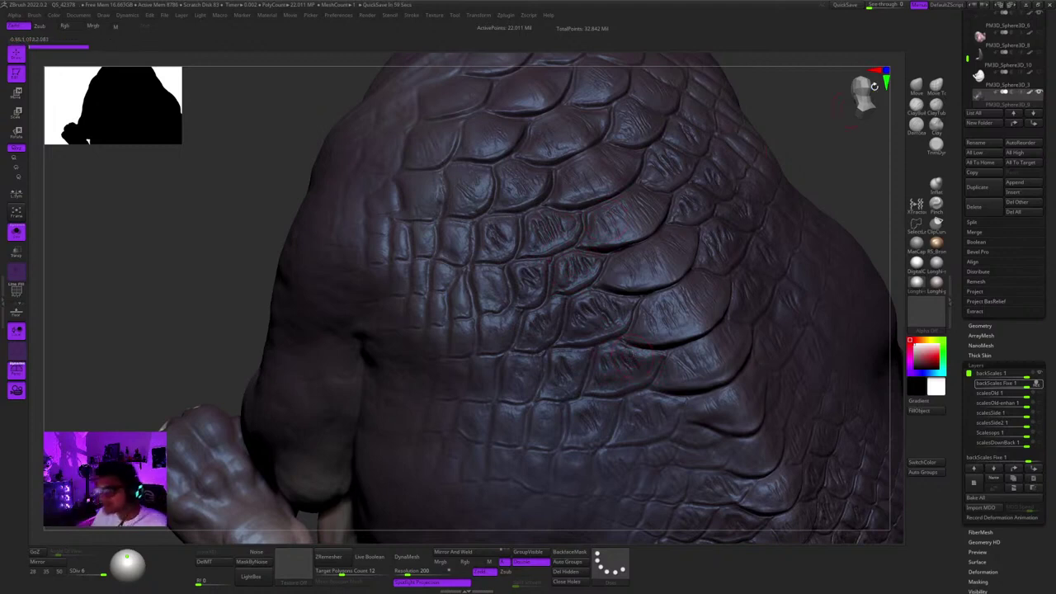
click(917, 106)
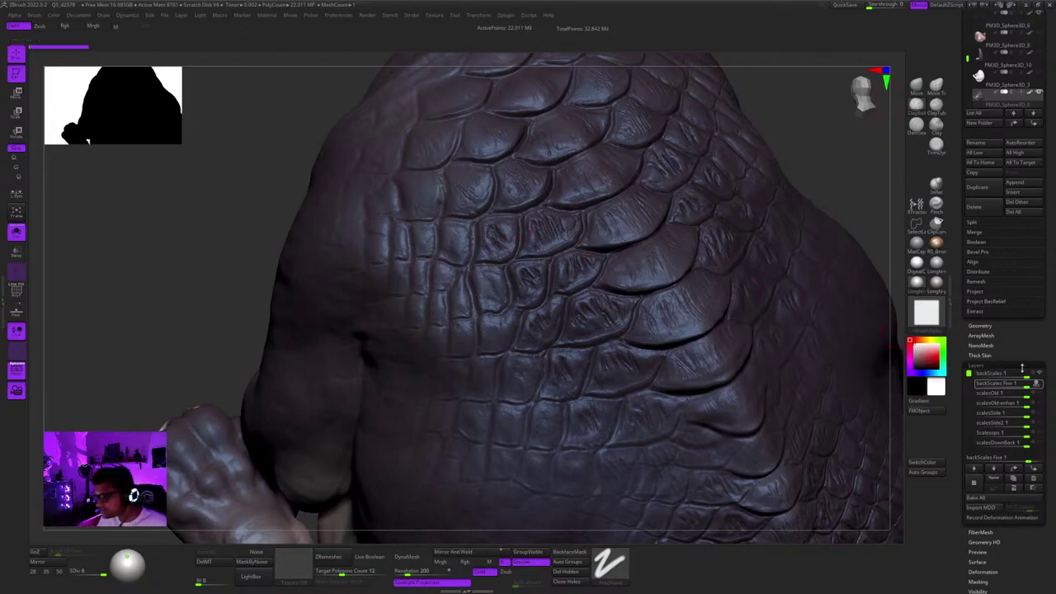
Switch off the backScales Fine layer and hide the polypaint of subtool PM3D_Sphere3D_9.
click(1038, 386)
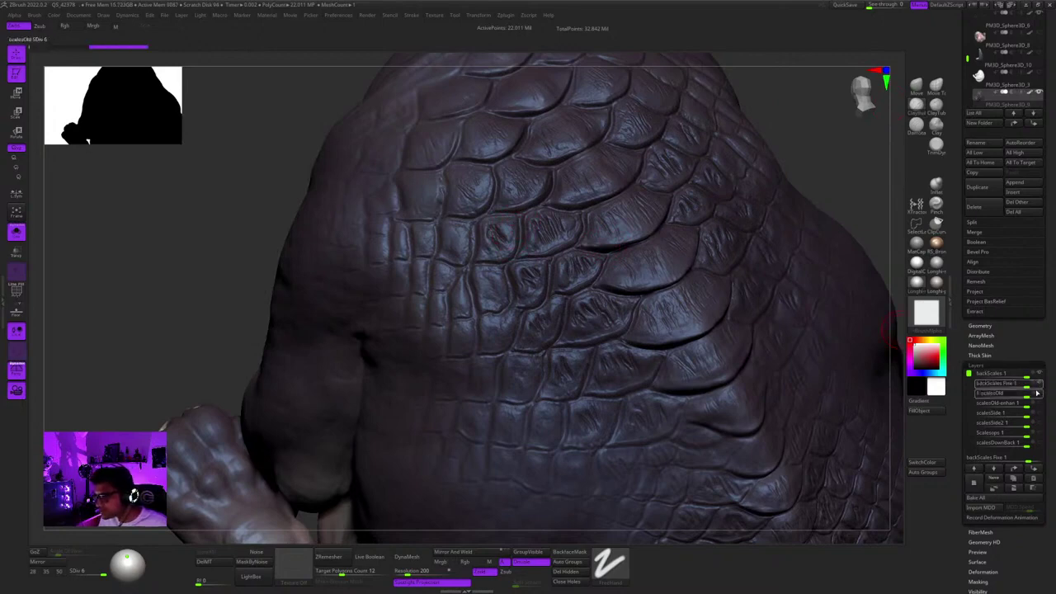
ctrl+right_drag(634, 308, 695, 317)
key(ctrl)
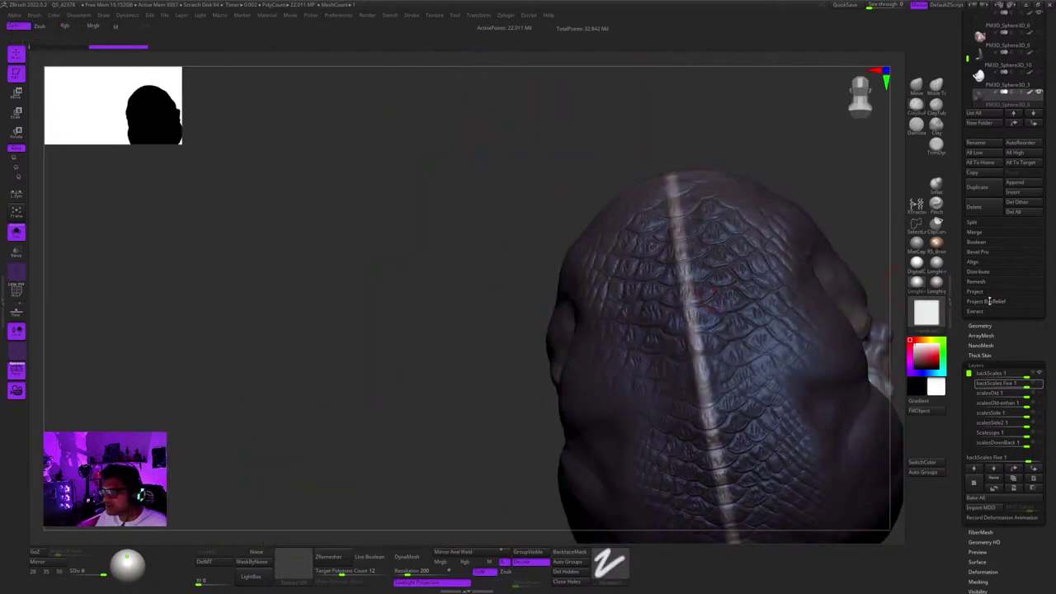
click(1029, 97)
mouse_move(860, 212)
alt+right_down()
mouse_move(753, 141)
mouse_move(825, 190)
mouse_move(710, 190)
mouse_move(660, 215)
alt+right_up()
ctrl+right_drag(660, 215, 833, 326)
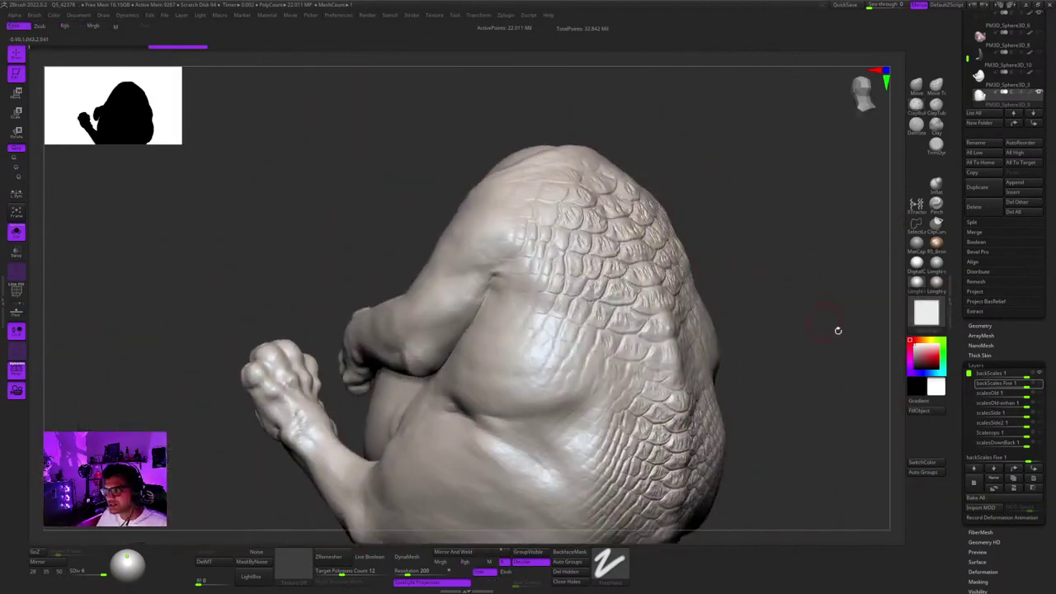
Restore the backScales Fine layer with recording on and show the body's polypaint again.
click(1037, 386)
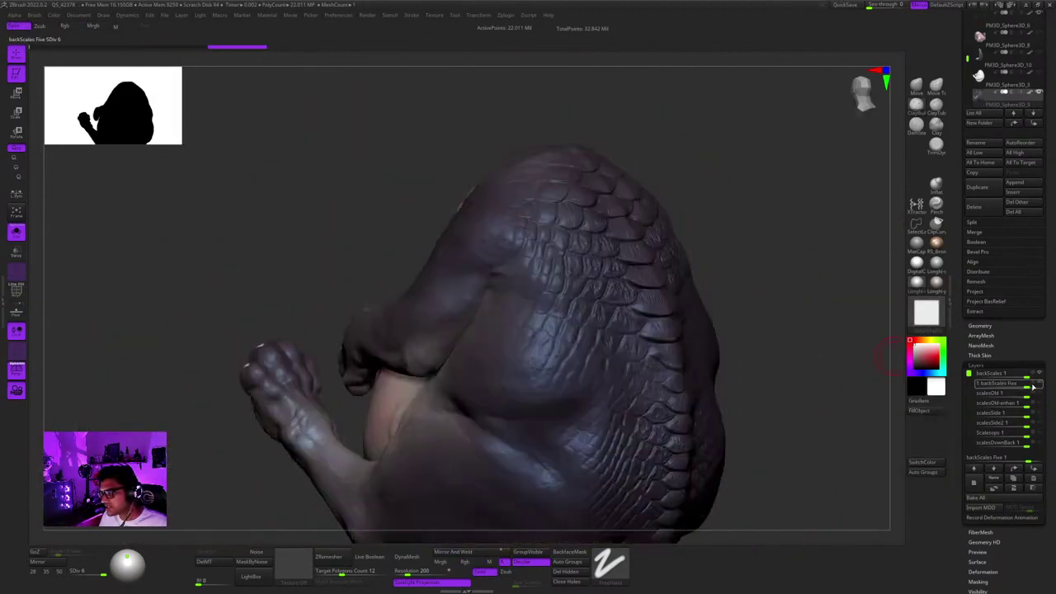
right_drag(832, 346, 770, 370)
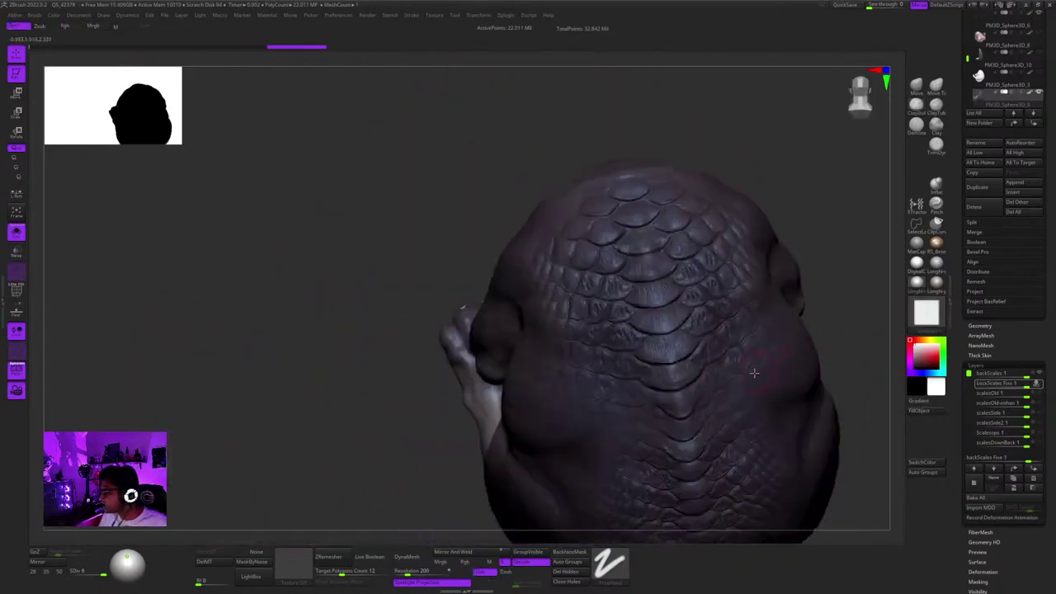
right_drag(767, 330, 725, 240)
key(shift+f)
key(shift+f)
key(f)
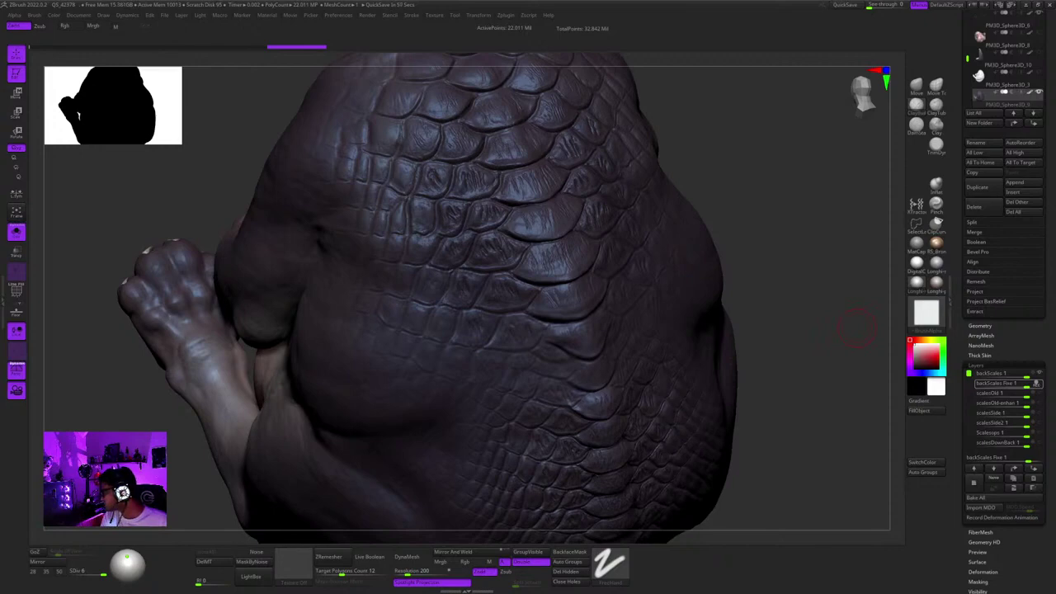
drag(791, 198, 728, 141)
drag(757, 203, 789, 190)
key(f)
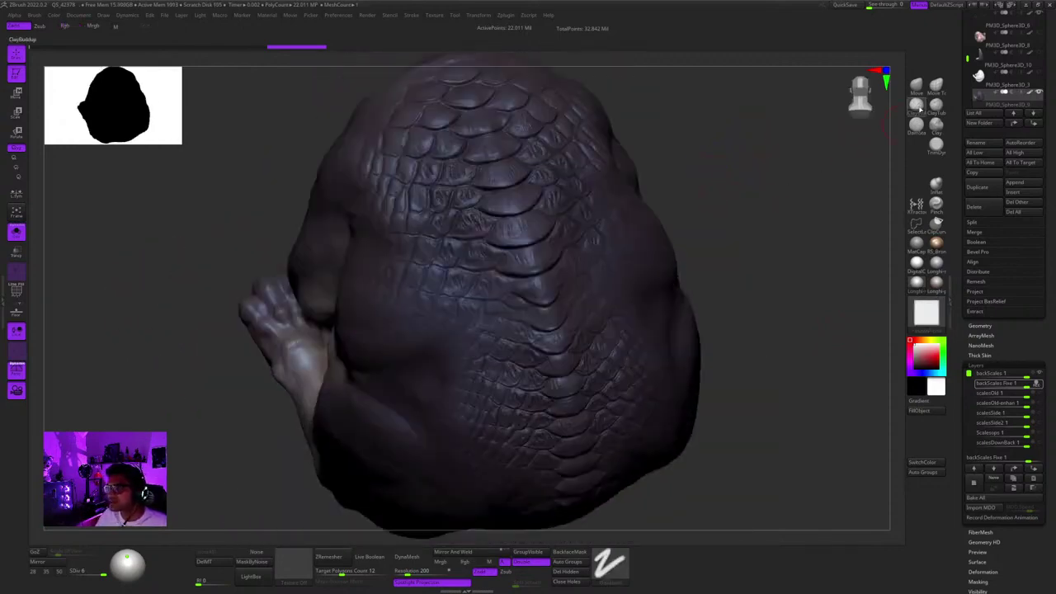
Choose the ClayBuildup brush and hide the polypaint on subtool PM3D_Sphere3D_9.
click(916, 107)
key(f)
drag(685, 206, 672, 161)
ctrl+right_drag(476, 221, 495, 197)
right_drag(495, 198, 631, 305)
ctrl+right_drag(631, 305, 635, 247)
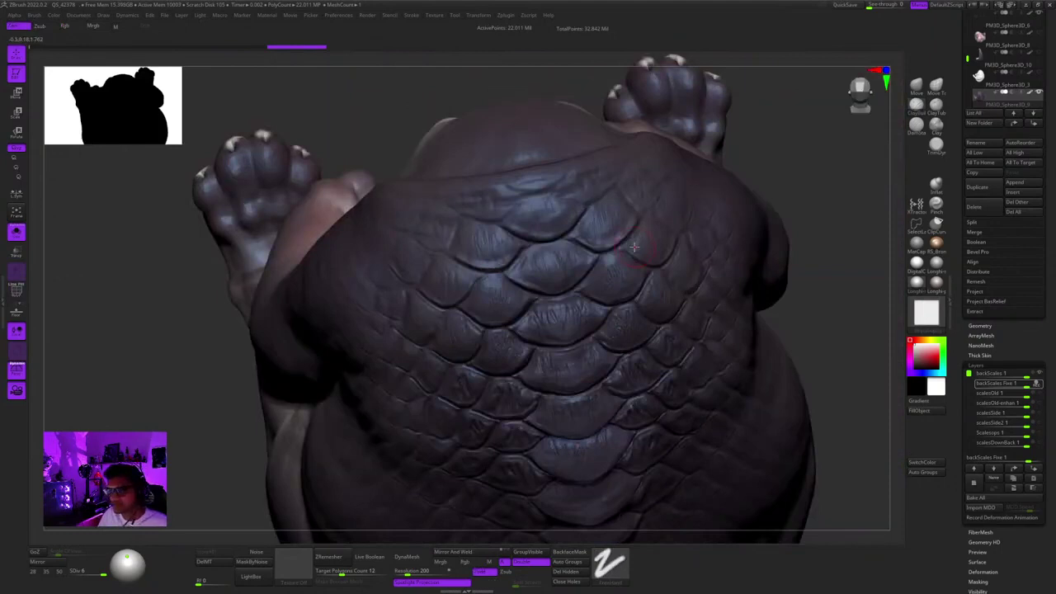
drag(814, 276, 870, 271)
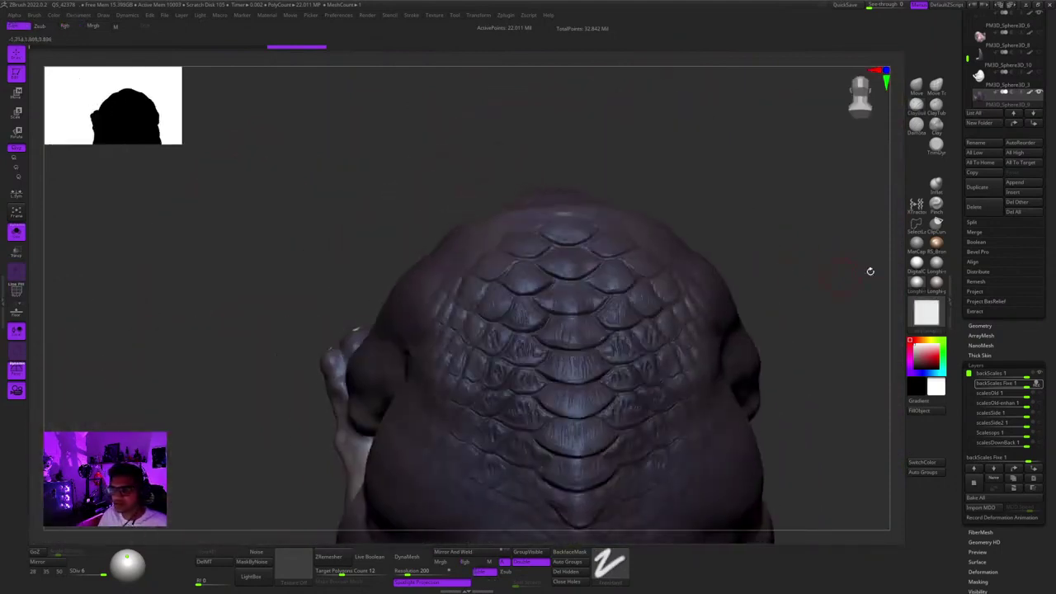
drag(1045, 221, 1046, 314)
click(1029, 186)
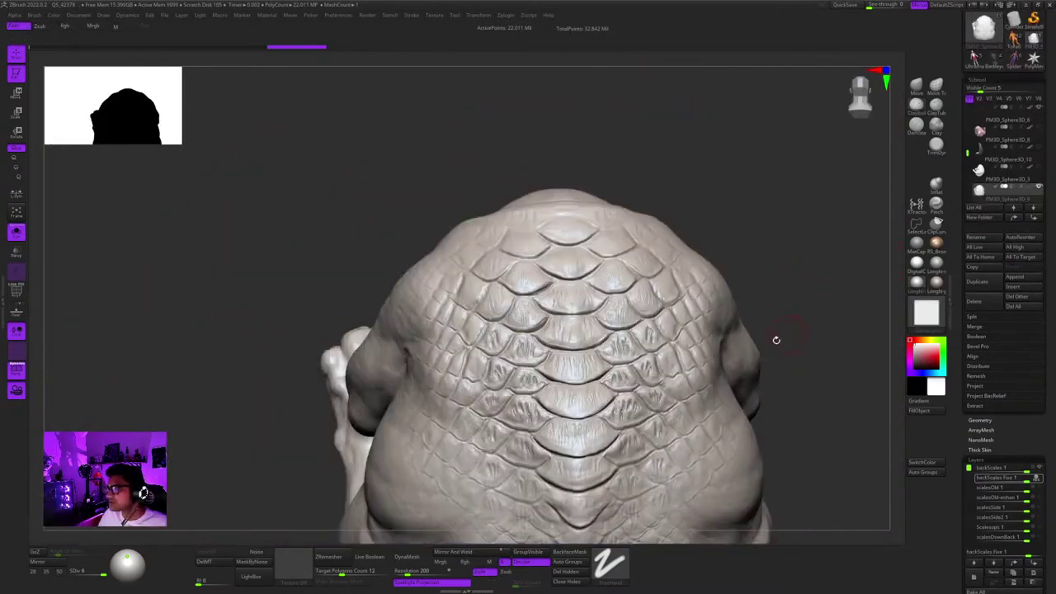
drag(776, 340, 738, 279)
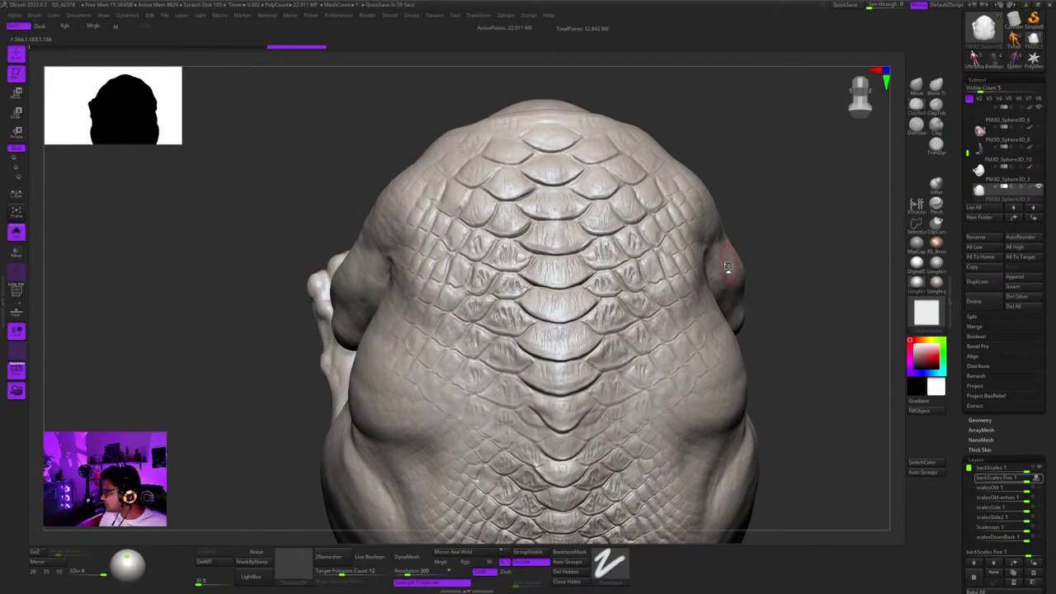
Build up clay over the wrinkles of one small scale beside the central spine plates.
right_drag(569, 272, 526, 307)
right_click(526, 309)
ctrl+right_drag(567, 226, 554, 266)
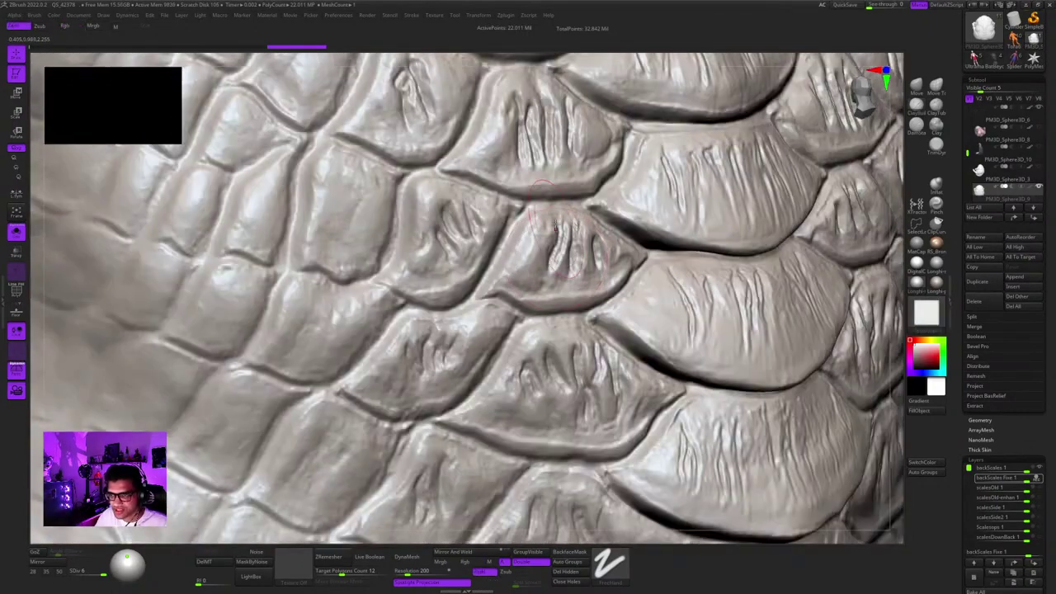
drag(537, 241, 562, 265)
right_drag(561, 265, 547, 317)
right_click(547, 317)
drag(575, 263, 577, 281)
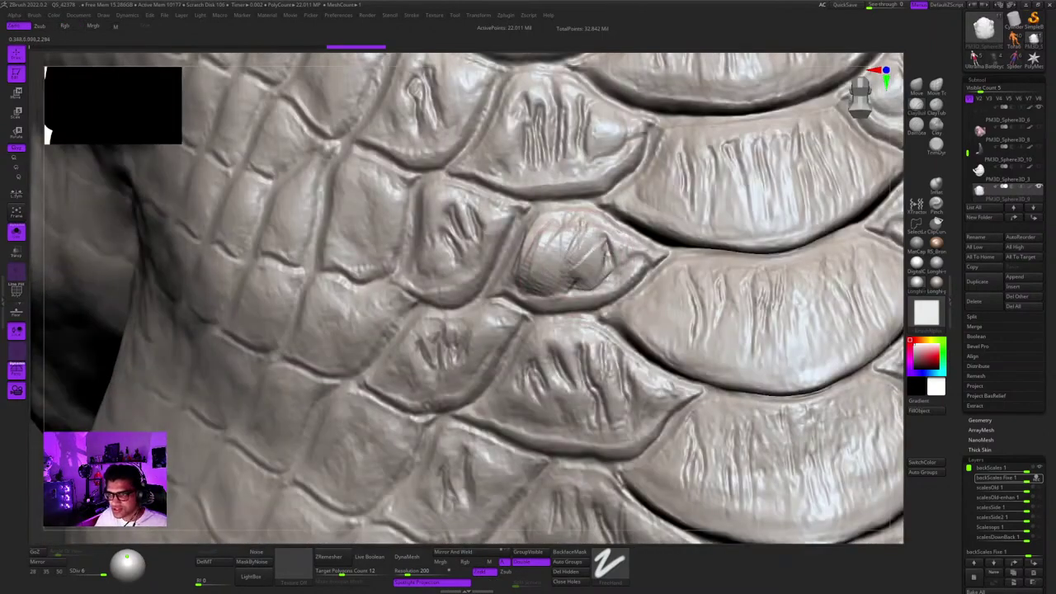
drag(618, 246, 612, 279)
right_drag(609, 280, 630, 274)
drag(539, 284, 596, 280)
mouse_move(601, 282)
right_down()
mouse_move(614, 290)
mouse_move(620, 258)
mouse_move(624, 289)
right_up()
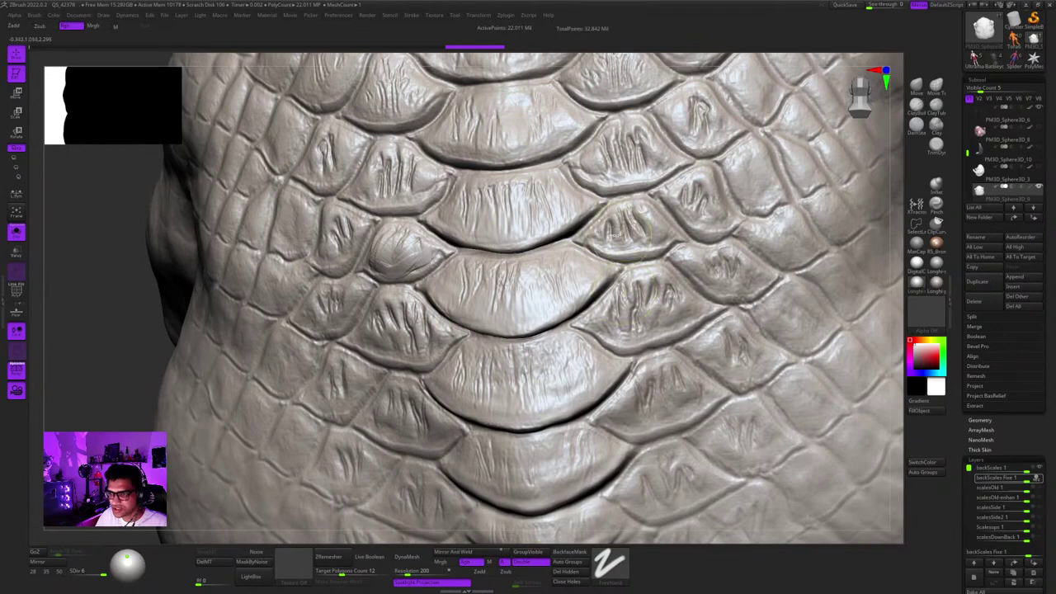
Undo the clay strokes on the small scale and lower the subdivision level to 3.
key(ctrl+z)
mouse_move(599, 214)
ctrl+right_down()
mouse_move(619, 245)
mouse_move(591, 194)
ctrl+right_up()
key(ctrl+z)
mouse_move(458, 275)
right_down()
mouse_move(492, 283)
mouse_move(484, 273)
mouse_move(523, 261)
right_up()
key(ctrl+z)
key(shift+d)
key(shift+d)
Fill out the small scale beside the spine plates with ClayBuildup strokes at the lower subdivision level.
drag(502, 262, 503, 274)
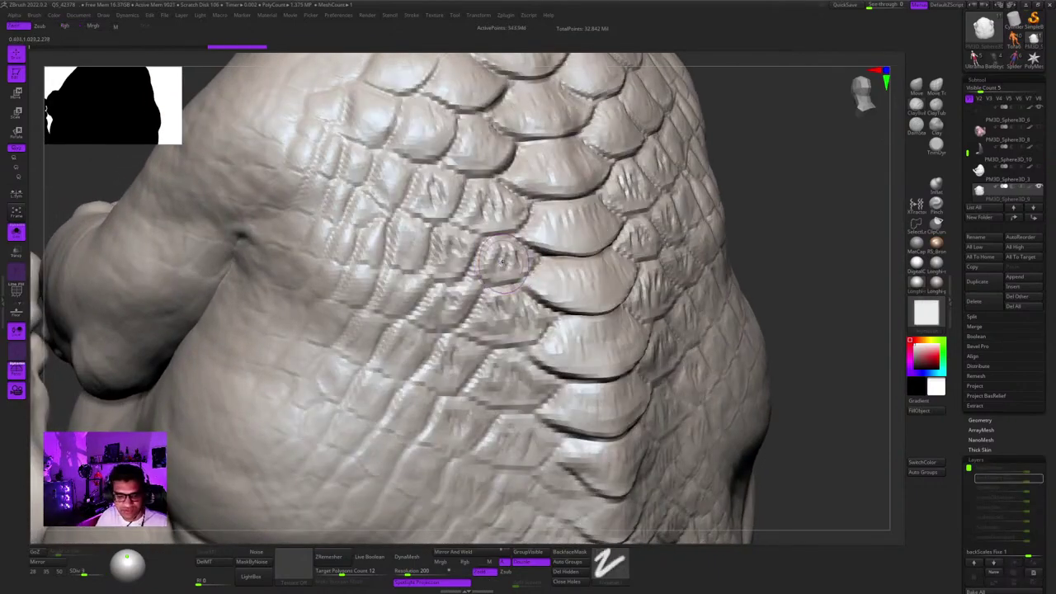
shift+right_drag(503, 273, 485, 346)
key(shift+f)
key(shift+f)
right_click(485, 347)
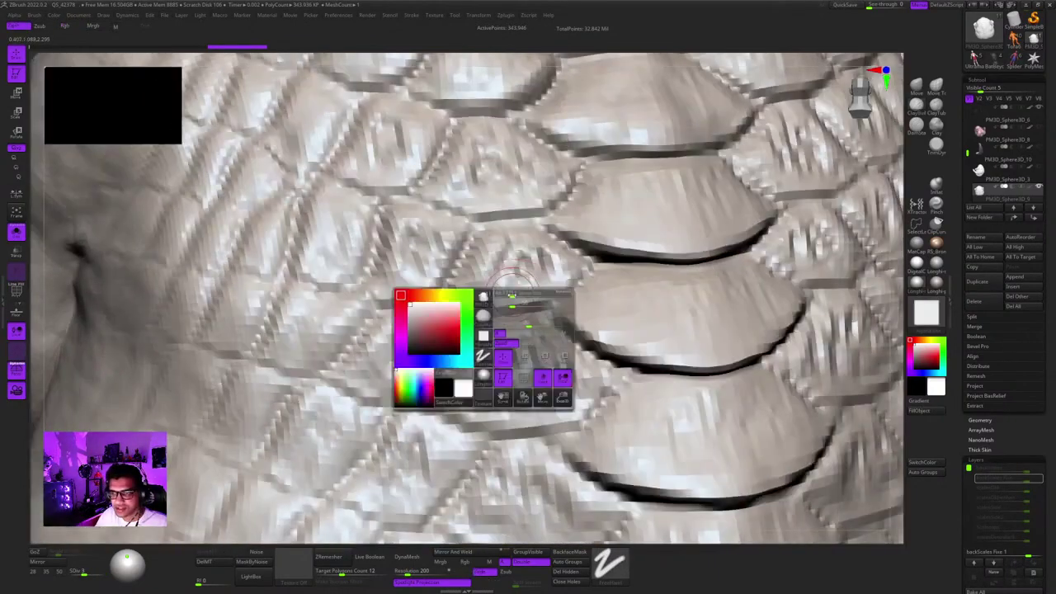
drag(550, 278, 532, 274)
right_click(508, 327)
mouse_move(532, 274)
right_down()
mouse_move(508, 328)
mouse_move(483, 274)
mouse_move(464, 351)
right_up()
right_click(464, 351)
drag(492, 283, 532, 276)
Carve a deeper crease along the lower edge of the rebuilt scale with the DamStandard brush.
click(916, 126)
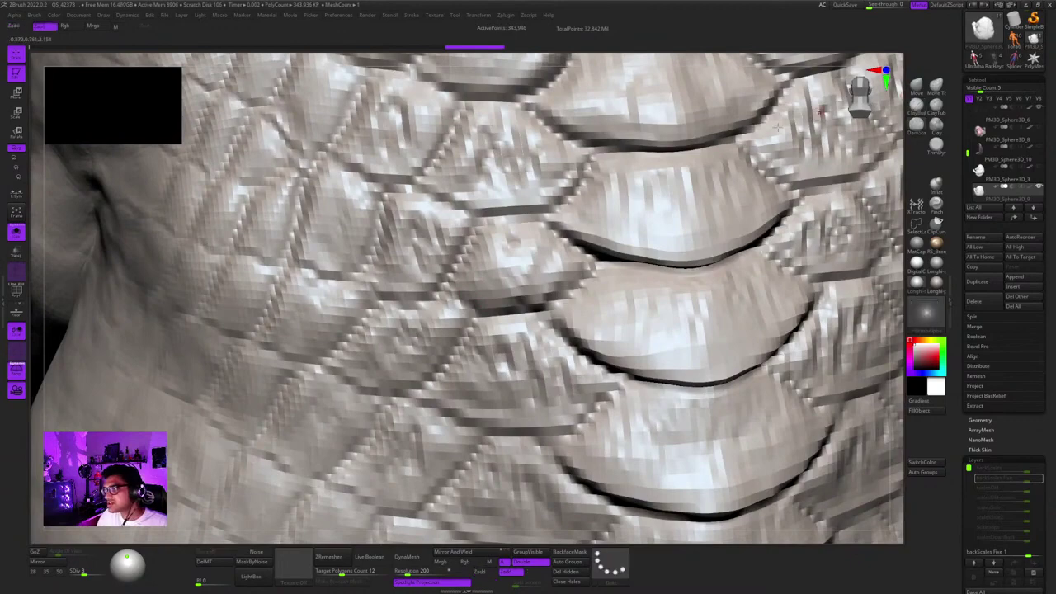
right_drag(474, 299, 462, 348)
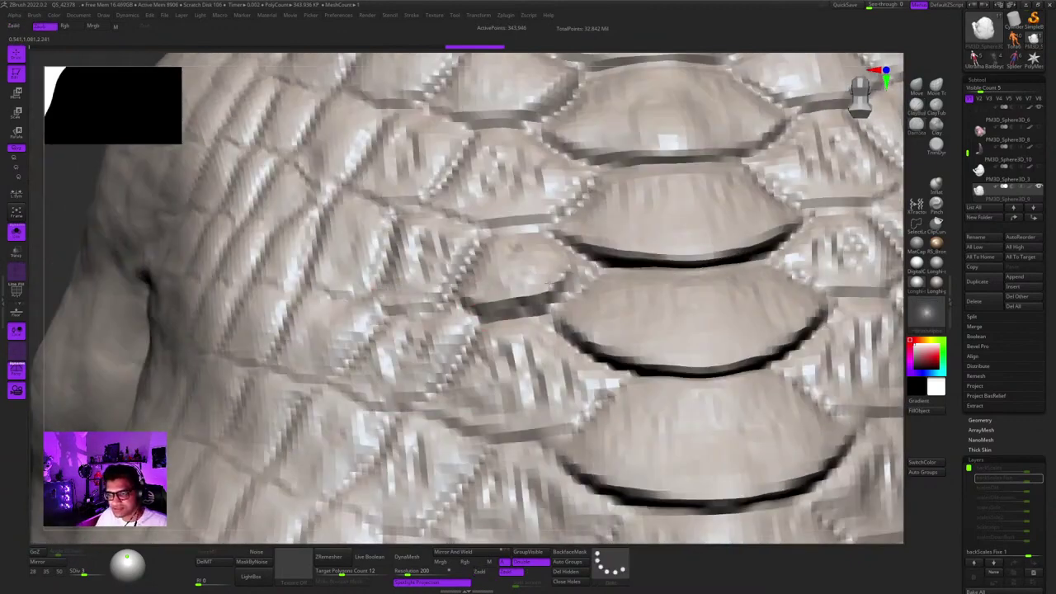
mouse_move(549, 283)
right_down()
mouse_move(532, 268)
mouse_move(487, 289)
right_up()
drag(481, 313, 545, 294)
right_drag(501, 245, 515, 305)
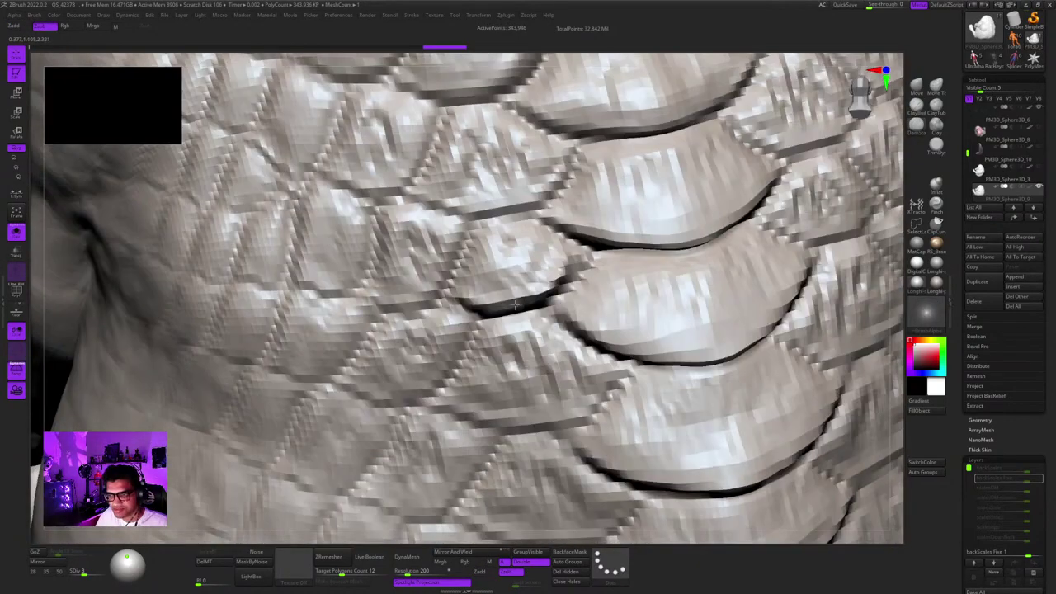
Raise the subdivision level to 6 and examine the rebuilt scale against its neighbours at full detail.
ctrl+right_drag(487, 254, 495, 169)
ctrl+right_drag(495, 169, 513, 272)
ctrl+right_drag(513, 273, 450, 221)
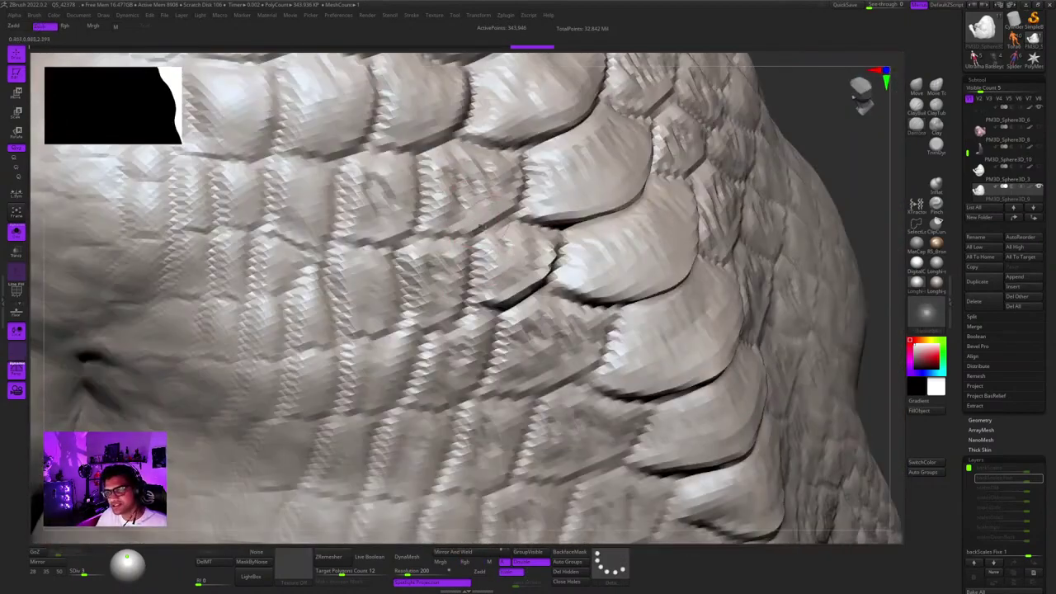
right_drag(561, 243, 520, 236)
key(d)
key(d)
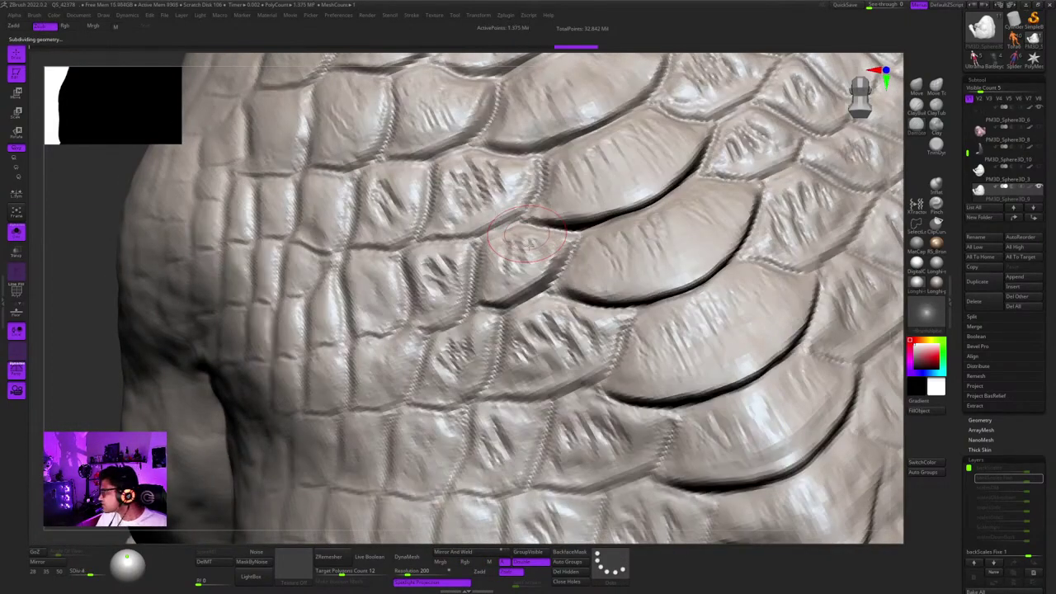
key(d)
right_drag(531, 245, 610, 239)
ctrl+right_drag(610, 239, 511, 215)
Switch to the ClayBuildup brush and lower the subdivision level to 3 for the scales on the other side of the spine.
click(916, 109)
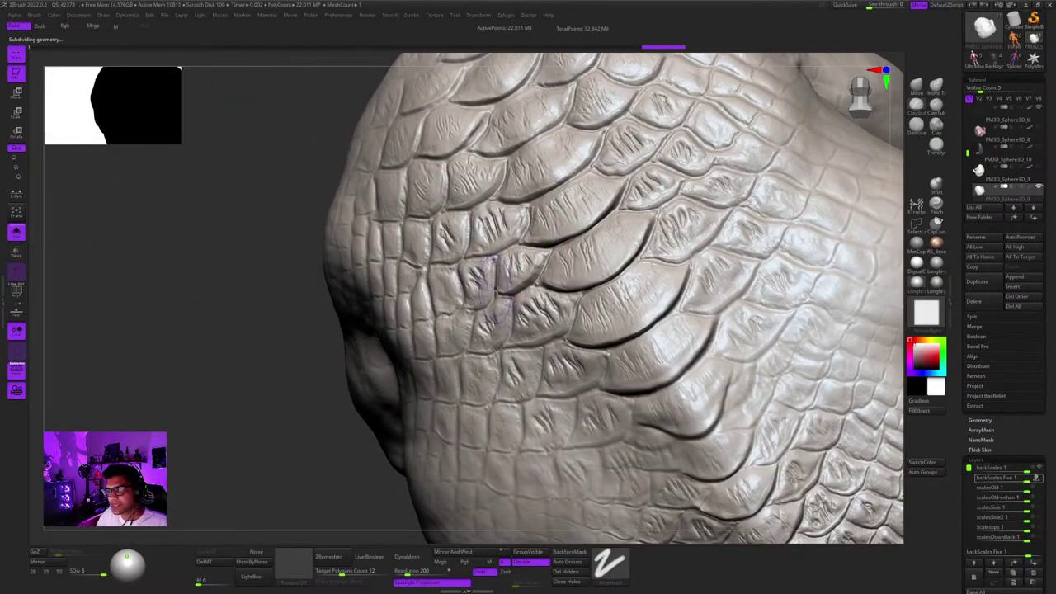
key(shift+d)
key(shift+d)
key(shift+d)
mouse_move(513, 236)
ctrl+right_down()
mouse_move(517, 281)
mouse_move(523, 264)
mouse_move(389, 424)
ctrl+right_up()
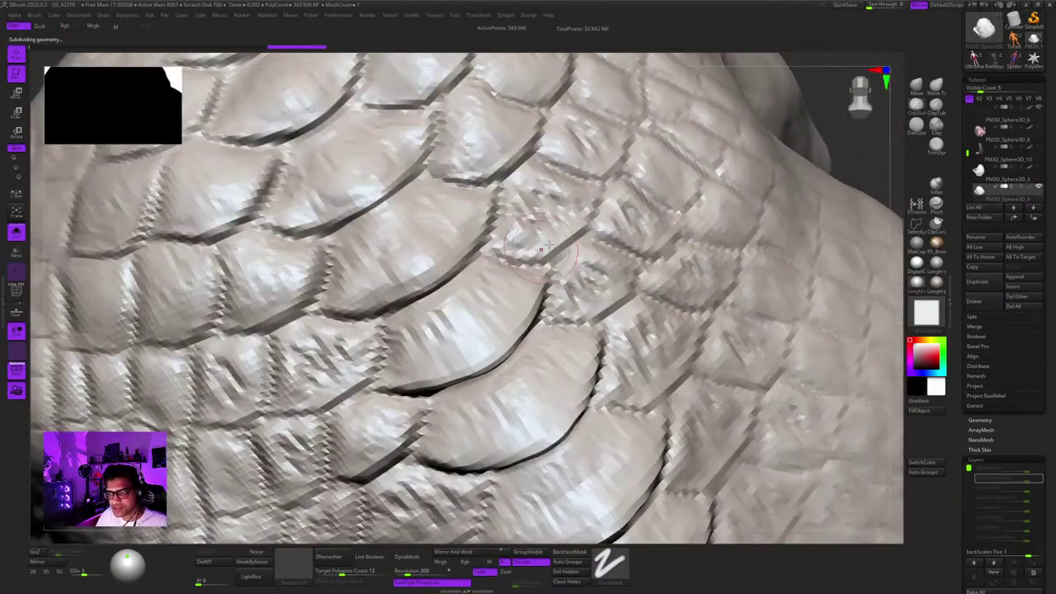
Try covering the wrinkles of a small scale on the other side of the spine plates with clay at subdivision level 6.
right_click(572, 286)
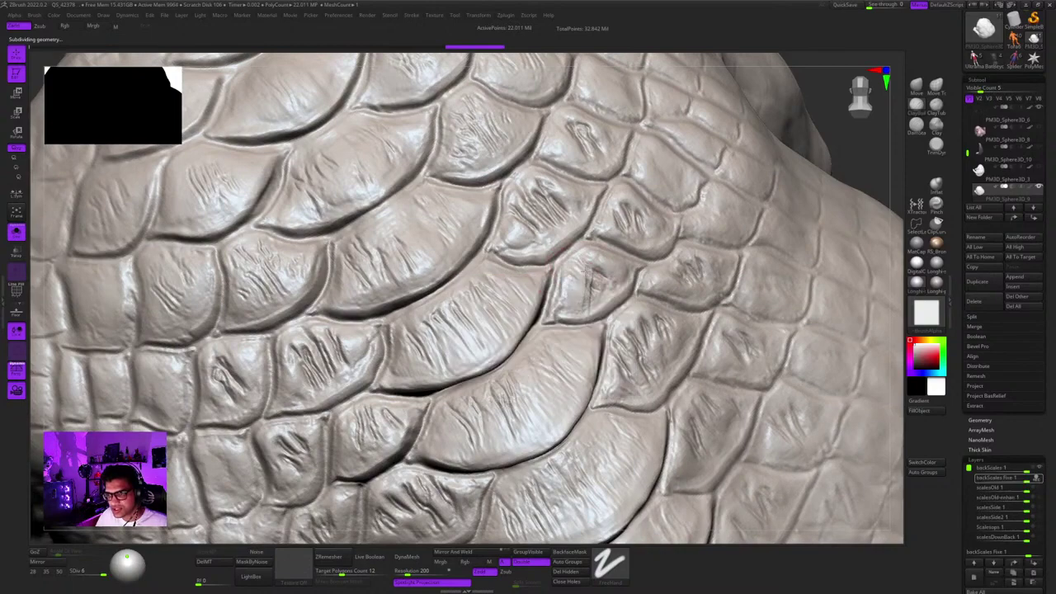
mouse_move(613, 279)
ctrl+right_down()
mouse_move(635, 363)
mouse_move(648, 330)
ctrl+right_up()
mouse_move(652, 276)
mouse_down()
mouse_move(606, 330)
mouse_move(532, 355)
mouse_up()
mouse_move(647, 276)
mouse_down()
mouse_move(610, 323)
mouse_move(518, 353)
mouse_up()
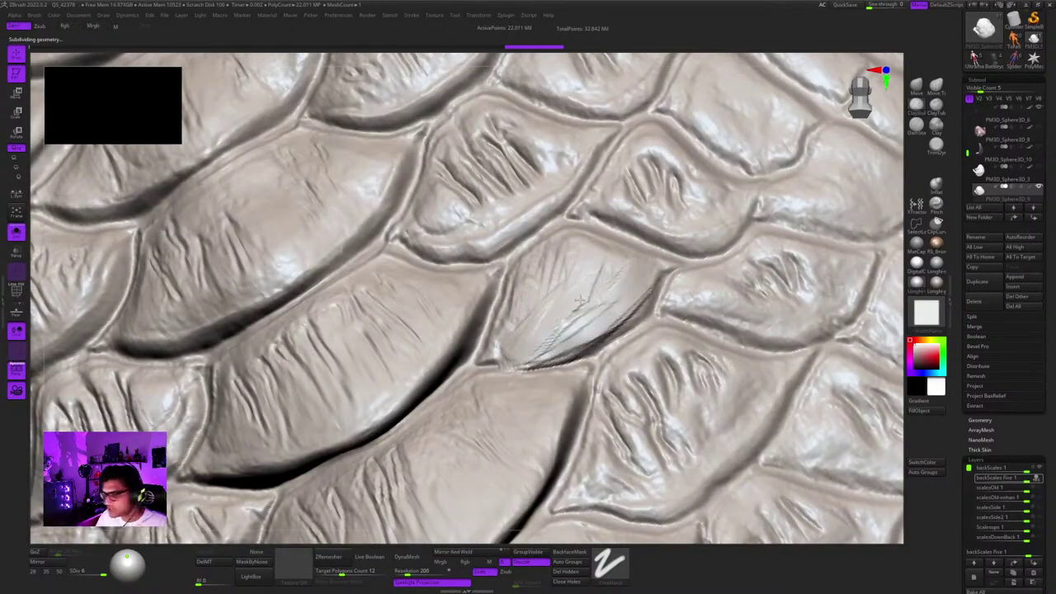
ctrl+right_drag(610, 305, 588, 373)
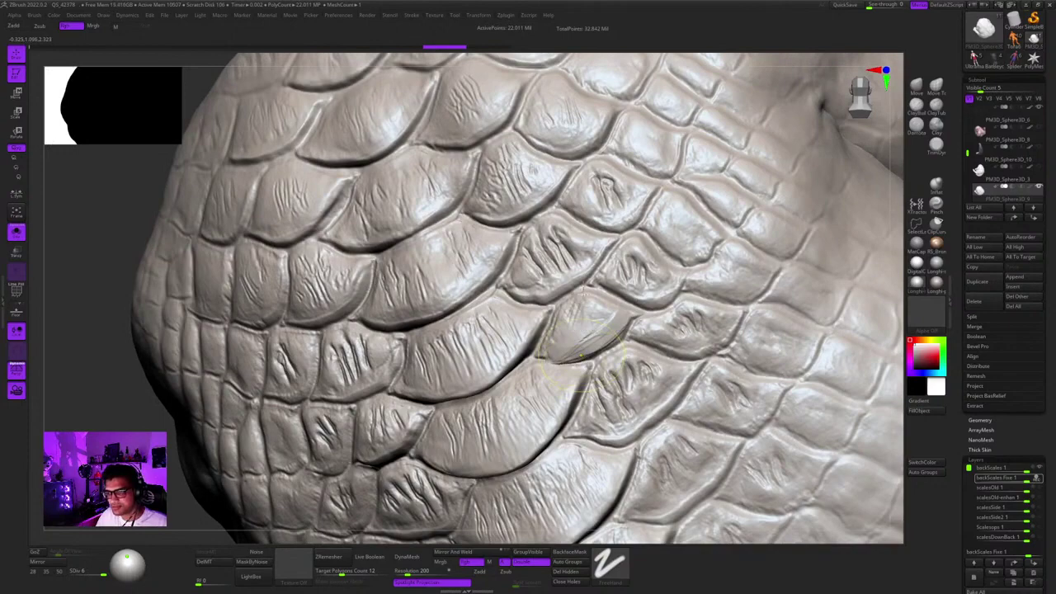
Undo the clay strokes on that small scale and lower the subdivision level back to 3.
key(ctrl+z)
key(ctrl+z)
key(shift+d)
key(shift+d)
key(shift+d)
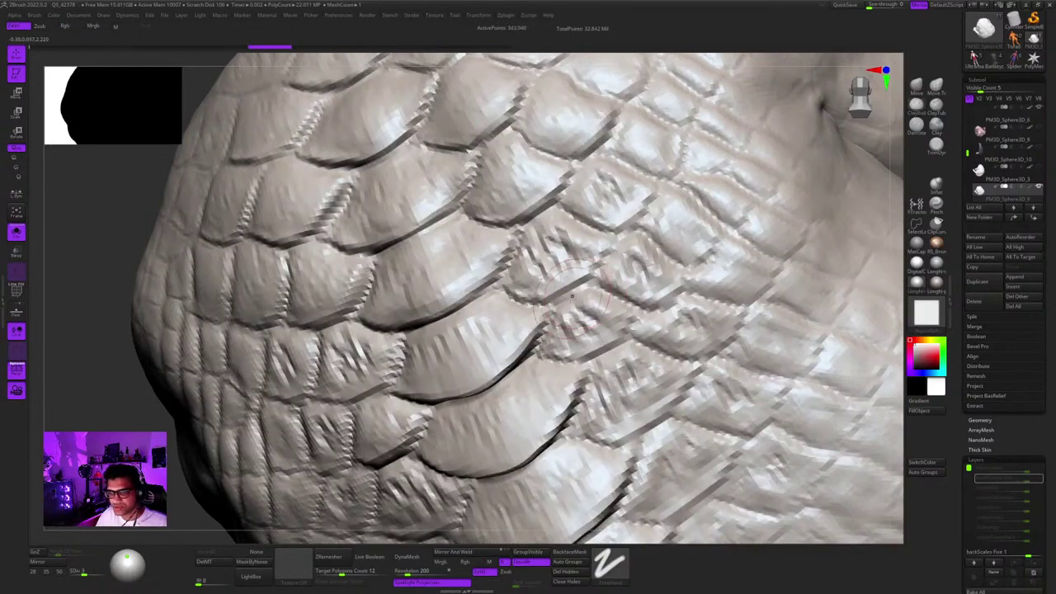
Examine the scale rows and the silhouette of the back from behind and from the side.
mouse_move(589, 297)
ctrl+right_down()
mouse_move(566, 240)
mouse_move(577, 235)
mouse_move(566, 259)
mouse_move(551, 251)
ctrl+right_up()
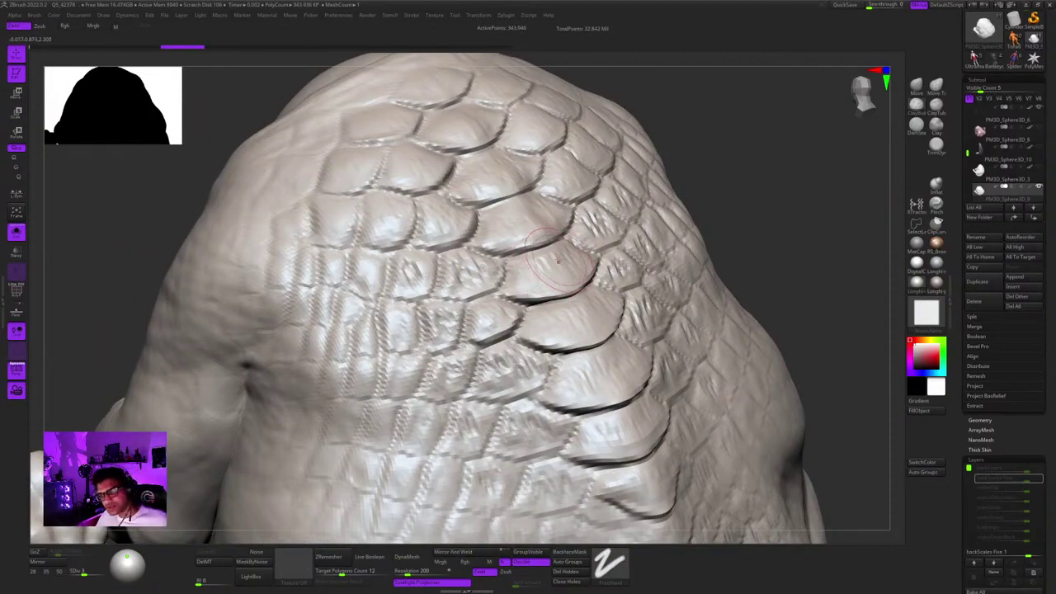
right_drag(558, 261, 477, 322)
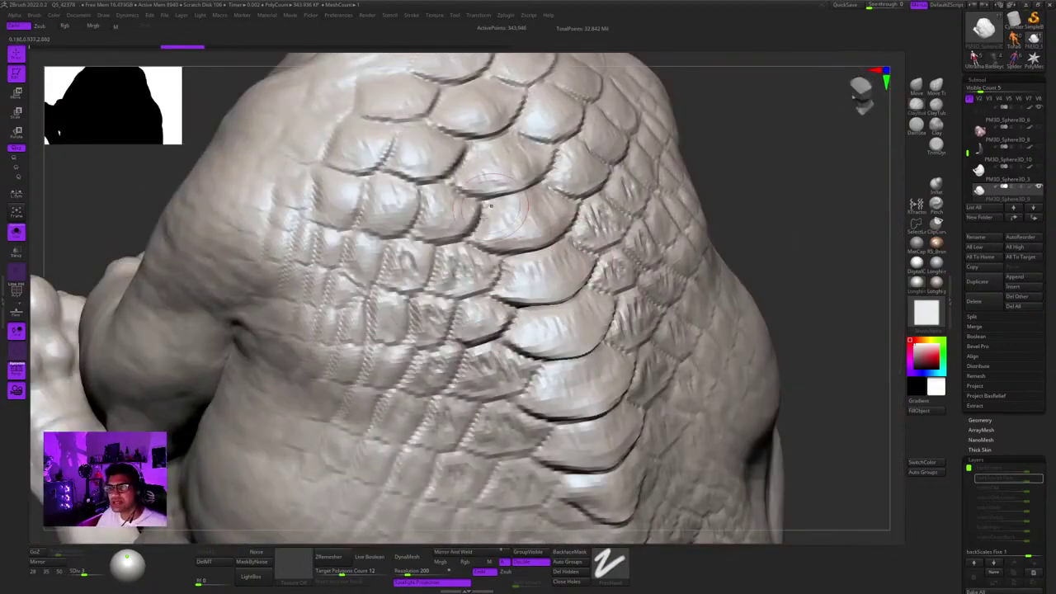
right_drag(491, 206, 546, 190)
key(Up)
key(Down)
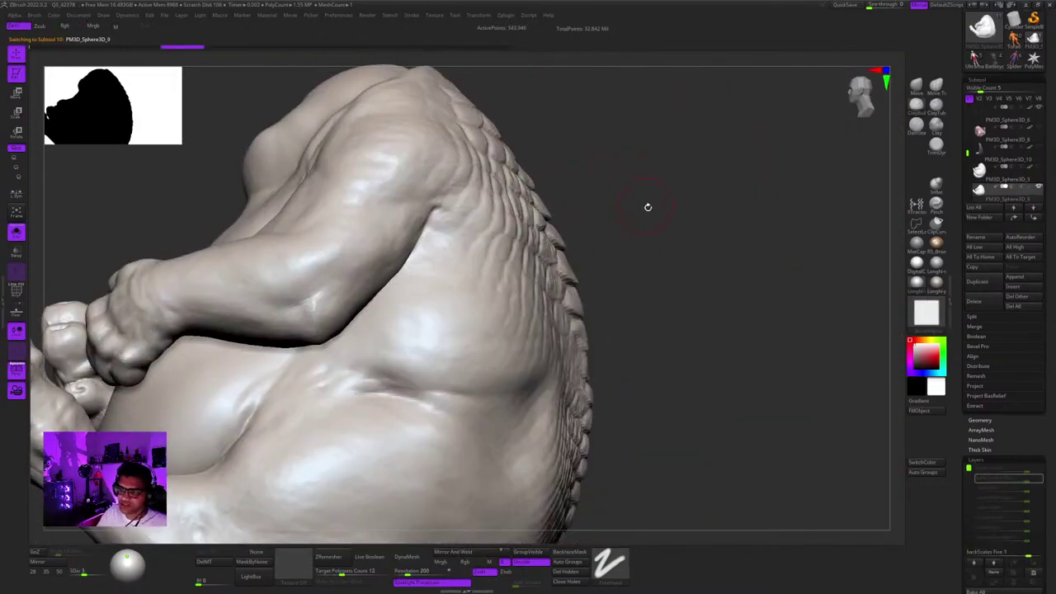
mouse_move(648, 207)
right_down()
mouse_move(618, 239)
mouse_move(584, 206)
mouse_move(593, 195)
right_up()
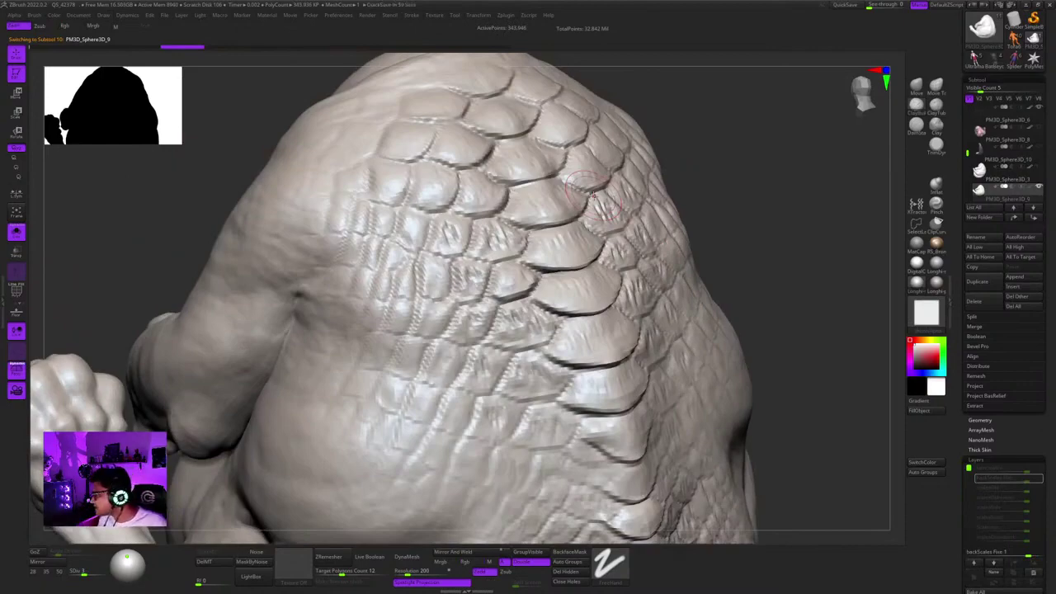
Smooth the wrinkles on the scale directly above the rebuilt one beside the spine plates.
right_drag(564, 223, 493, 290)
right_click(493, 290)
right_drag(520, 197, 480, 293)
right_click(480, 293)
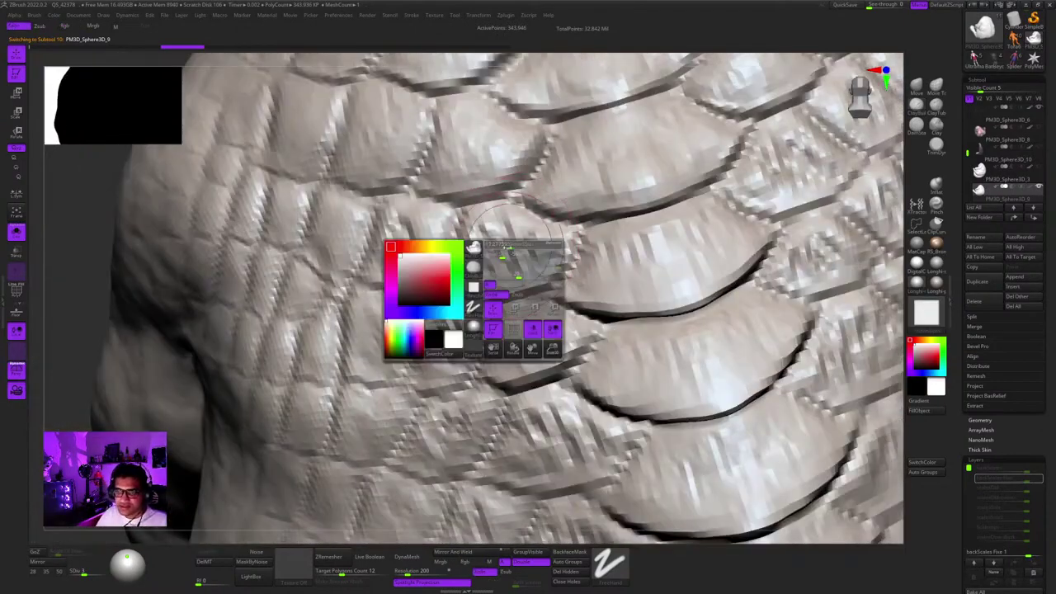
right_drag(498, 249, 491, 295)
key(shift)
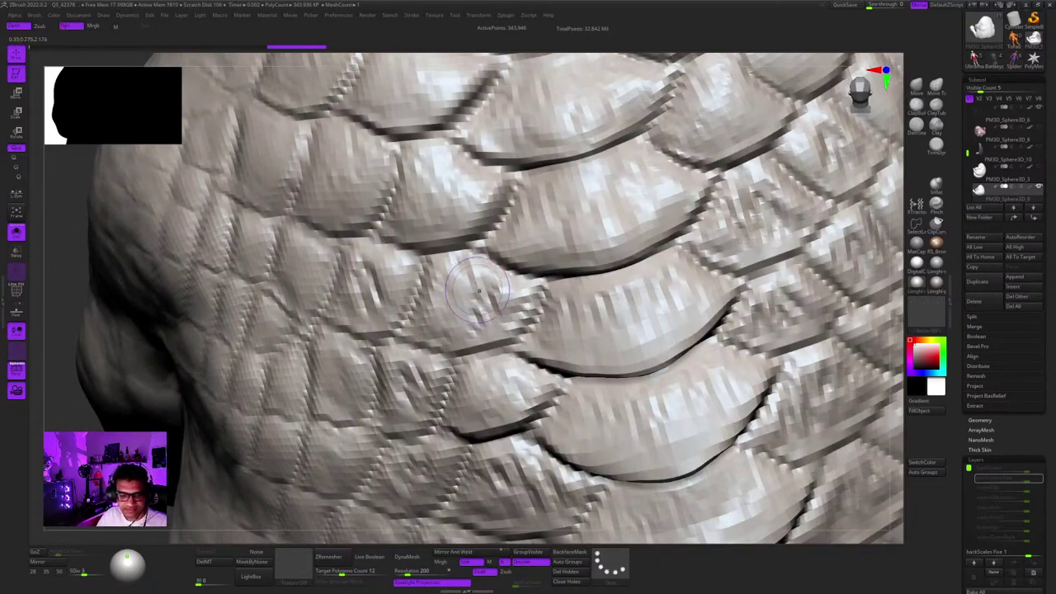
Fill out the smoothed scale with clay at subdivision level 2, then return to level 3.
key(shift+d)
drag(488, 285, 454, 320)
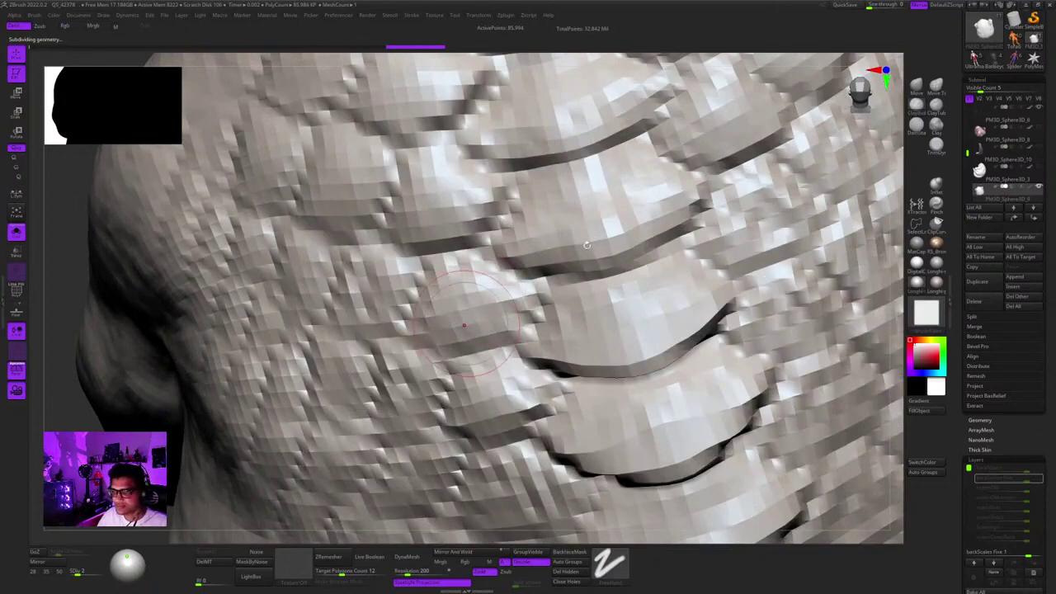
key(d)
Build up clay over the wrinkled scale farther out in the same row, toward the arm.
right_drag(486, 290, 404, 301)
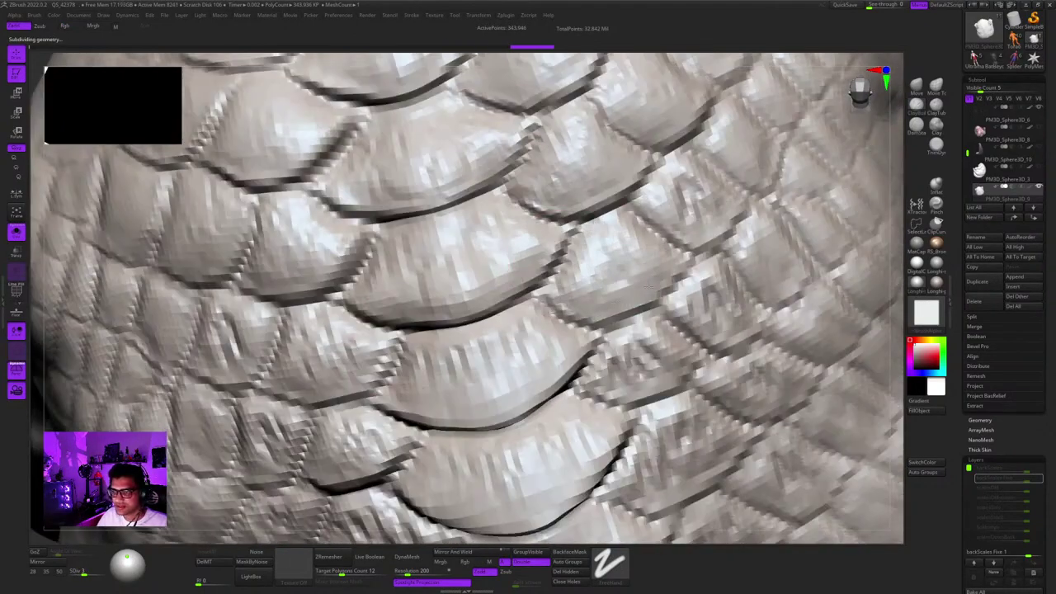
ctrl+right_drag(648, 287, 579, 296)
right_click(579, 296)
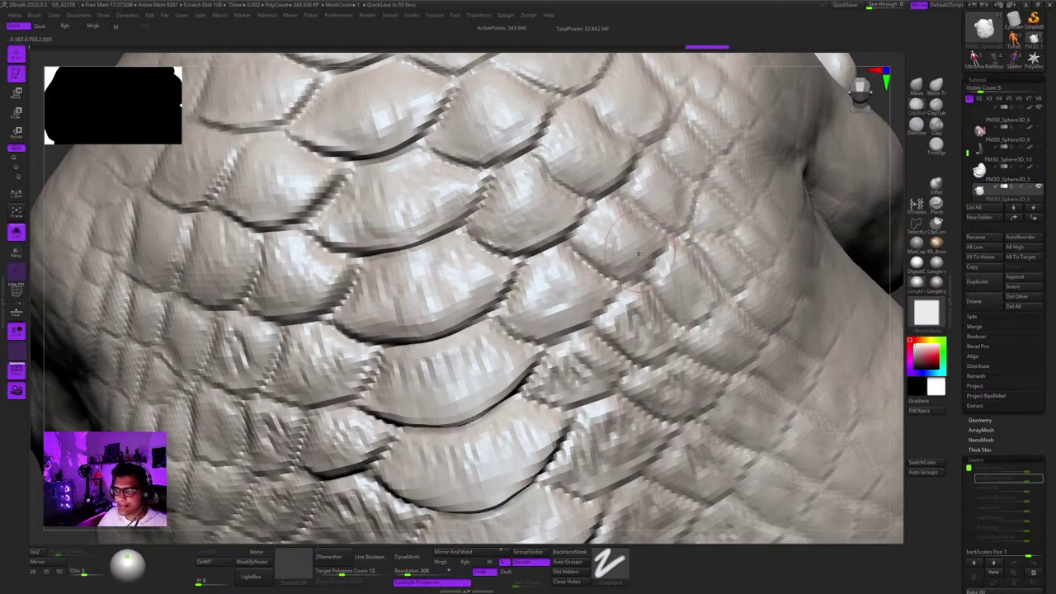
mouse_move(638, 254)
right_down()
mouse_move(652, 257)
mouse_move(631, 260)
mouse_move(651, 248)
mouse_move(596, 226)
mouse_move(570, 277)
mouse_move(541, 298)
right_up()
right_click(541, 299)
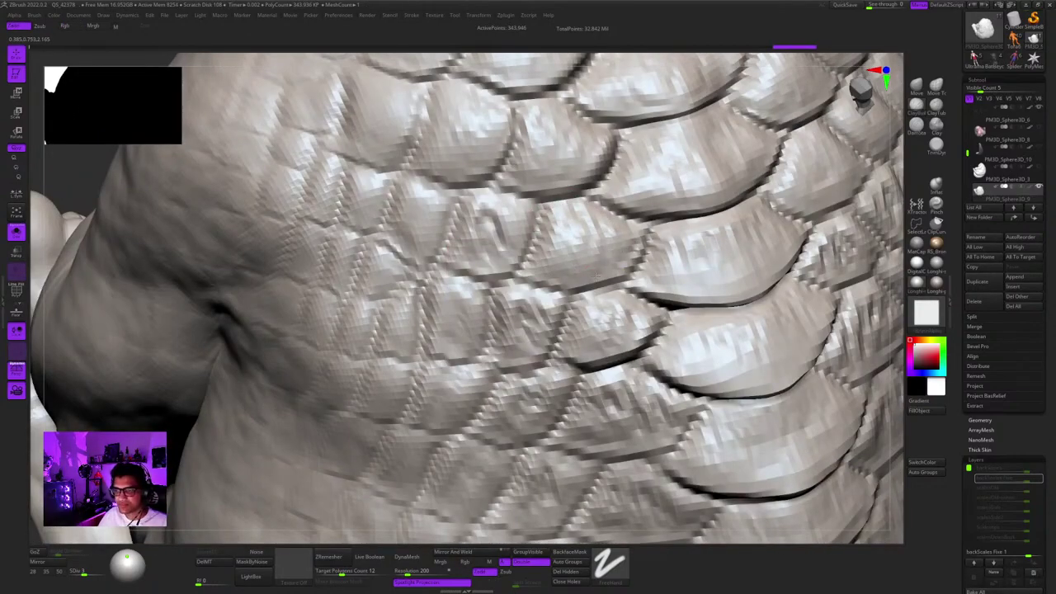
key(space)
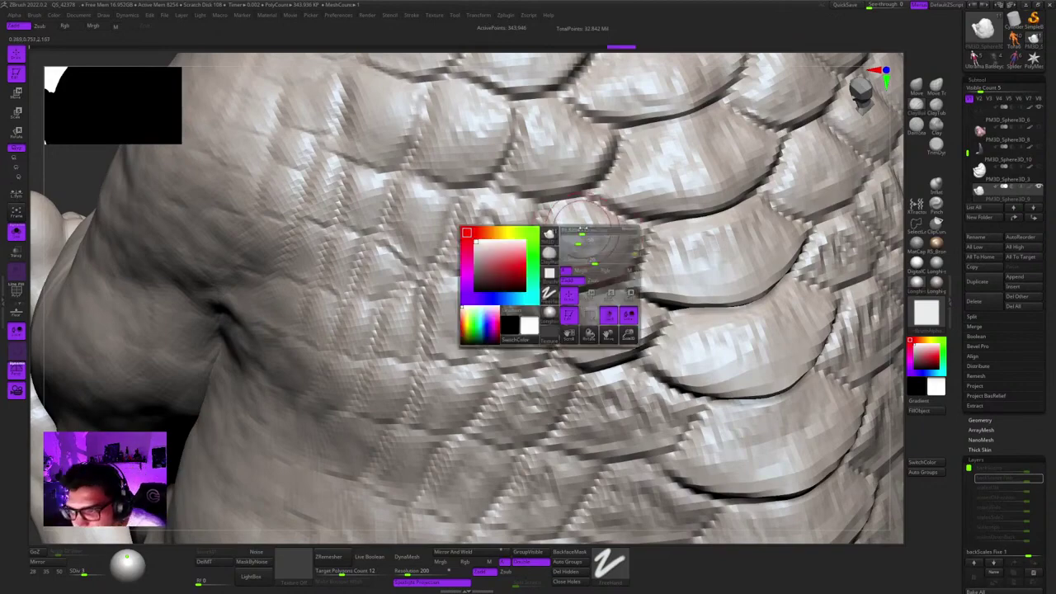
alt+right_drag(558, 242, 577, 224)
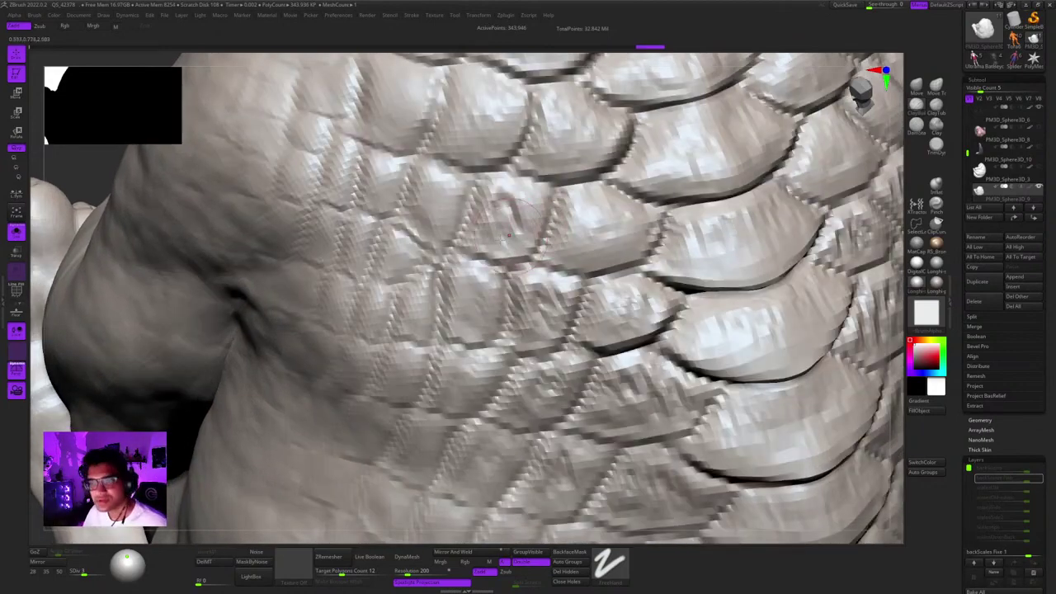
mouse_move(507, 234)
mouse_down()
mouse_move(493, 216)
mouse_move(520, 235)
mouse_move(511, 198)
mouse_up()
ctrl+right_drag(513, 203, 510, 217)
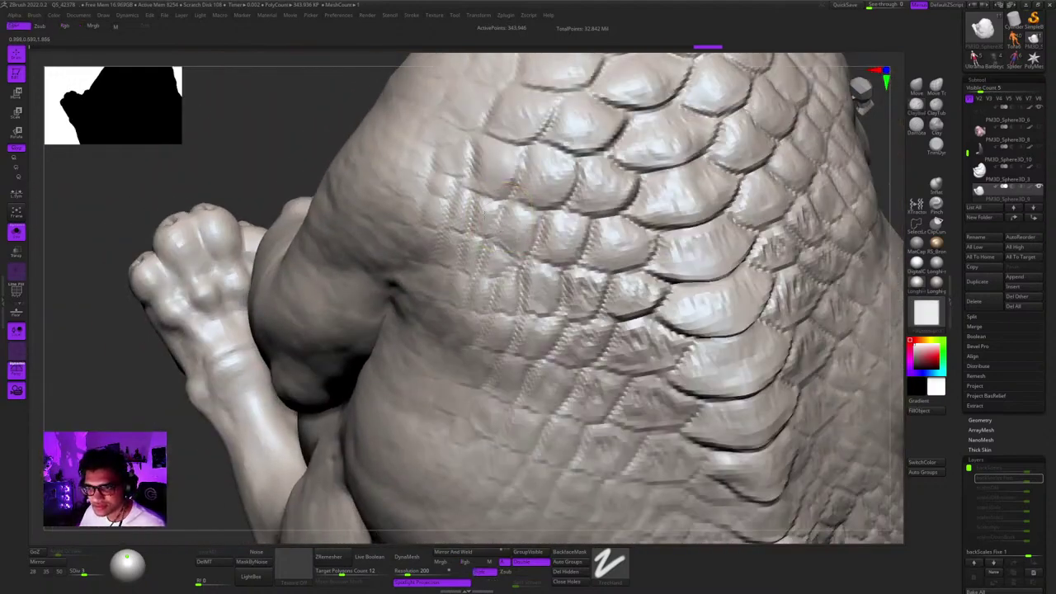
Add clay strokes to the scales in the rows between the spine plates and the armpit to cover their wrinkles.
drag(513, 183, 508, 191)
ctrl+right_drag(508, 191, 498, 144)
ctrl+right_drag(495, 264, 476, 339)
right_click(475, 342)
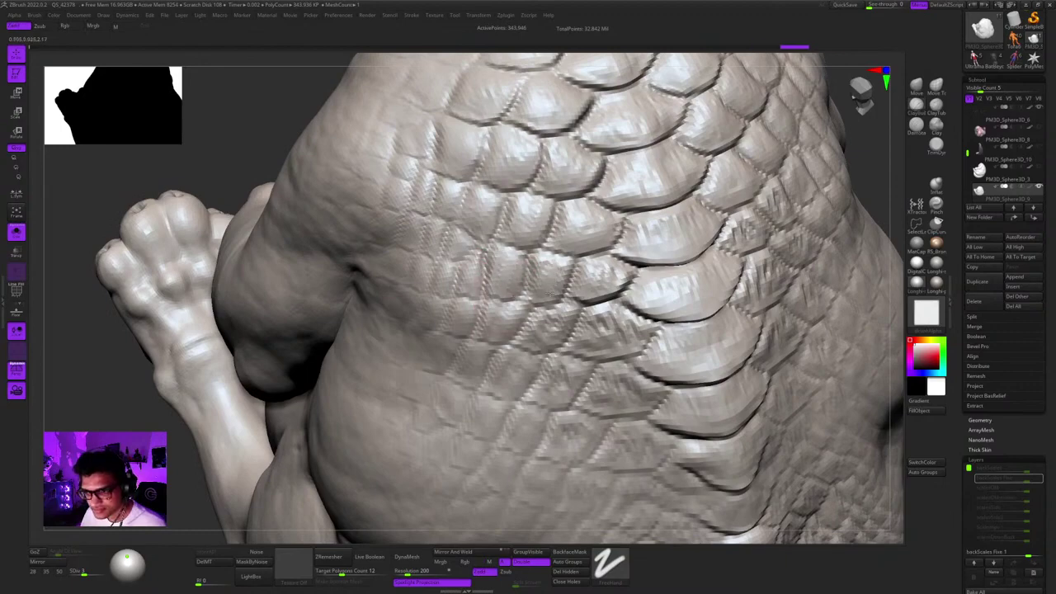
drag(554, 294, 546, 280)
right_click(536, 318)
mouse_move(544, 258)
right_down()
mouse_move(559, 248)
mouse_move(557, 287)
right_up()
drag(557, 287, 540, 310)
Build up the narrow scale next to them on the side facing the armpit.
right_drag(492, 316, 515, 282)
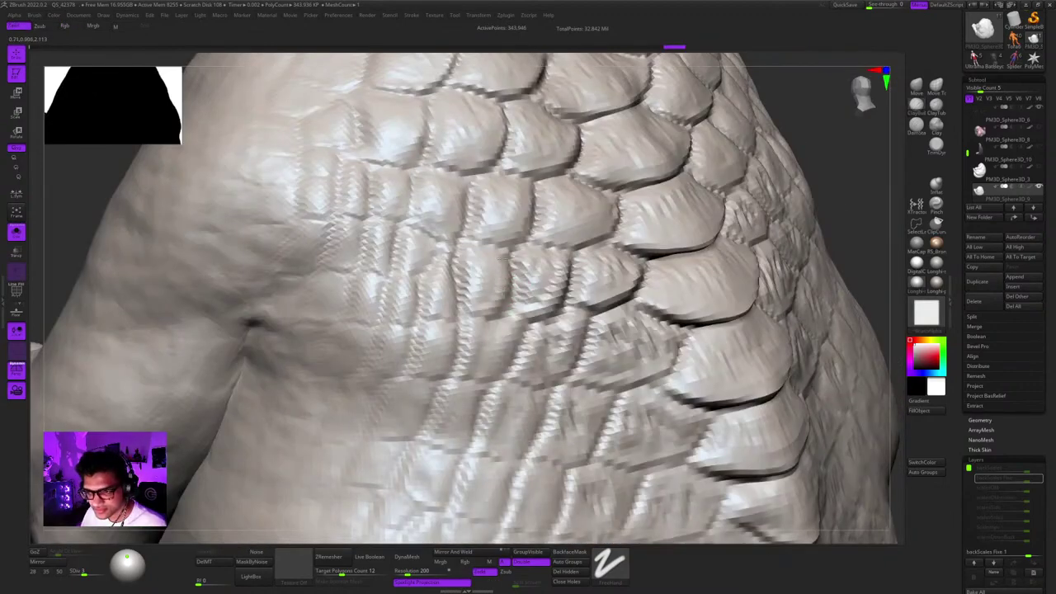
drag(500, 286, 488, 279)
mouse_move(492, 282)
ctrl+right_down()
mouse_move(500, 250)
mouse_move(488, 247)
ctrl+right_up()
ctrl+right_drag(488, 247, 495, 279)
drag(494, 281, 475, 332)
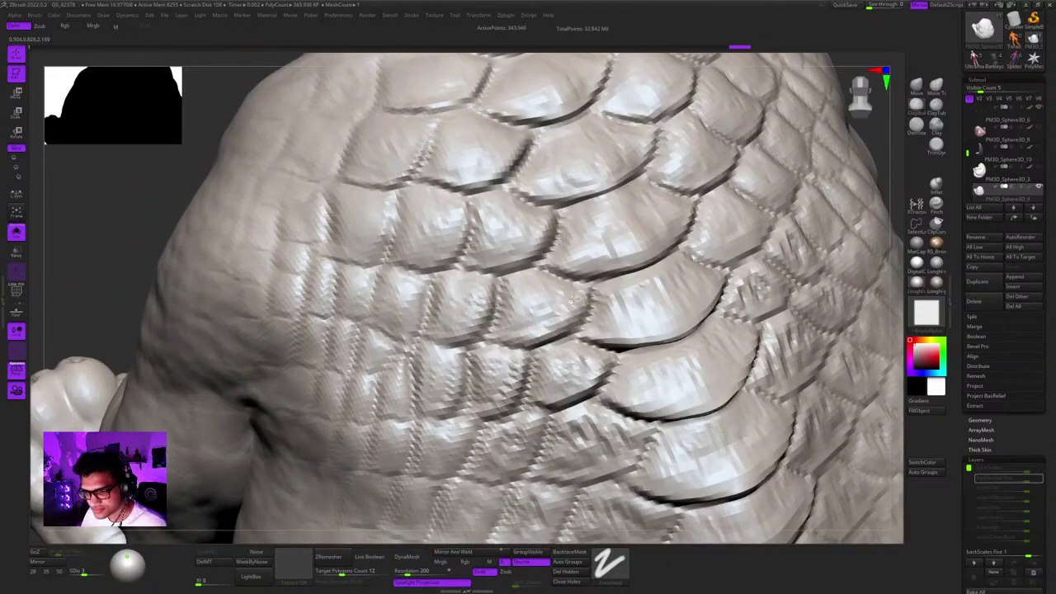
Thicken the lower edges of the scales on the opposite side of the spine with clay strokes.
mouse_move(511, 335)
right_down()
mouse_move(569, 282)
mouse_move(587, 244)
right_up()
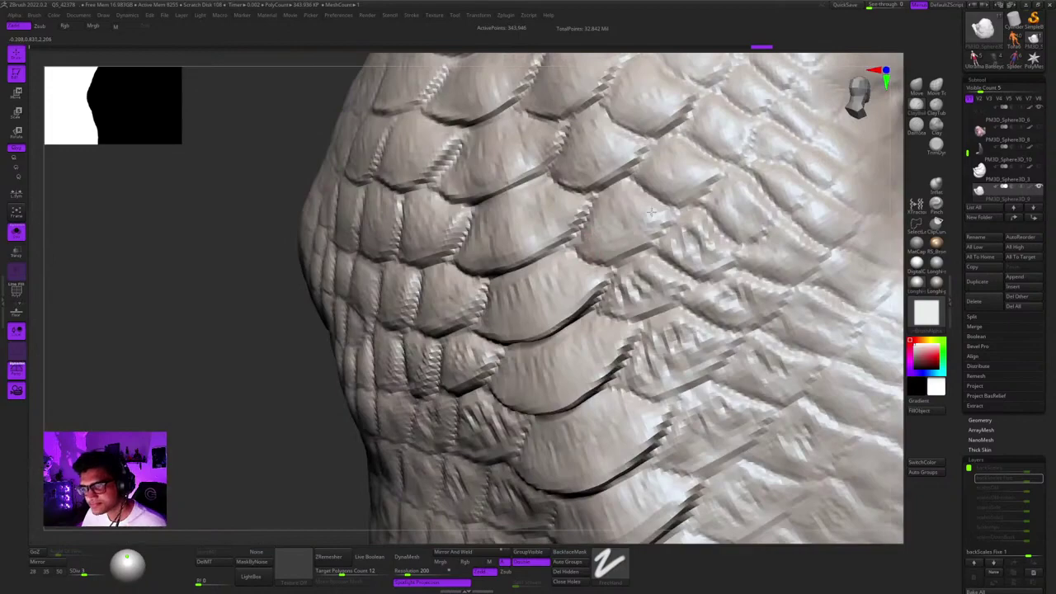
mouse_move(654, 221)
mouse_down()
mouse_move(597, 257)
mouse_move(620, 232)
mouse_up()
right_drag(620, 231, 577, 237)
mouse_move(579, 240)
mouse_down()
mouse_move(613, 246)
mouse_move(588, 257)
mouse_up()
drag(664, 176, 658, 198)
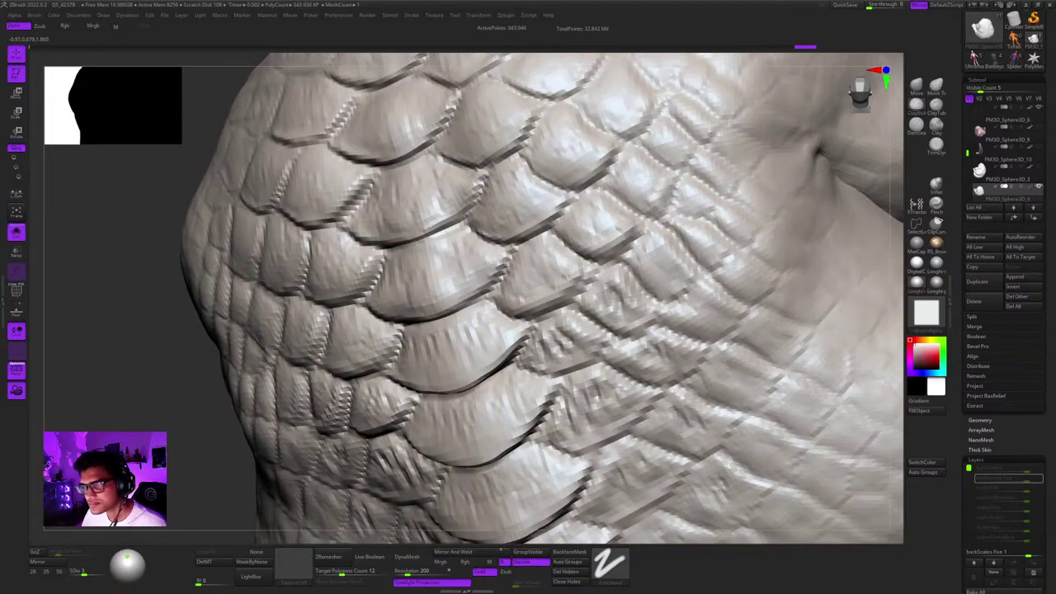
Build up the lower rim of the scale higher up beside the central plates.
mouse_move(571, 231)
ctrl+right_down()
mouse_move(572, 198)
mouse_move(620, 197)
ctrl+right_up()
ctrl+right_drag(535, 187, 539, 258)
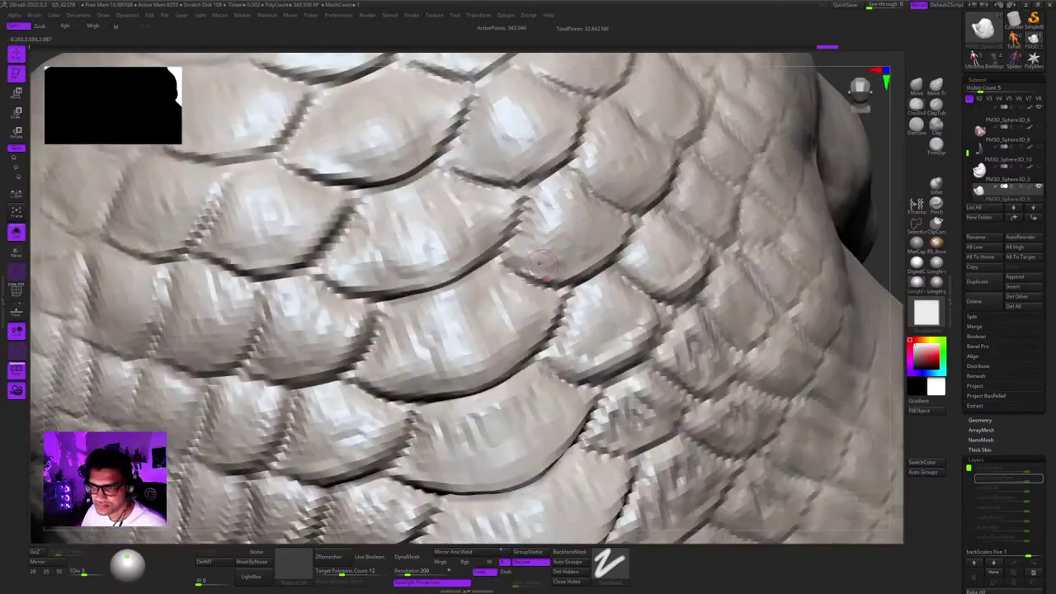
drag(532, 255, 567, 267)
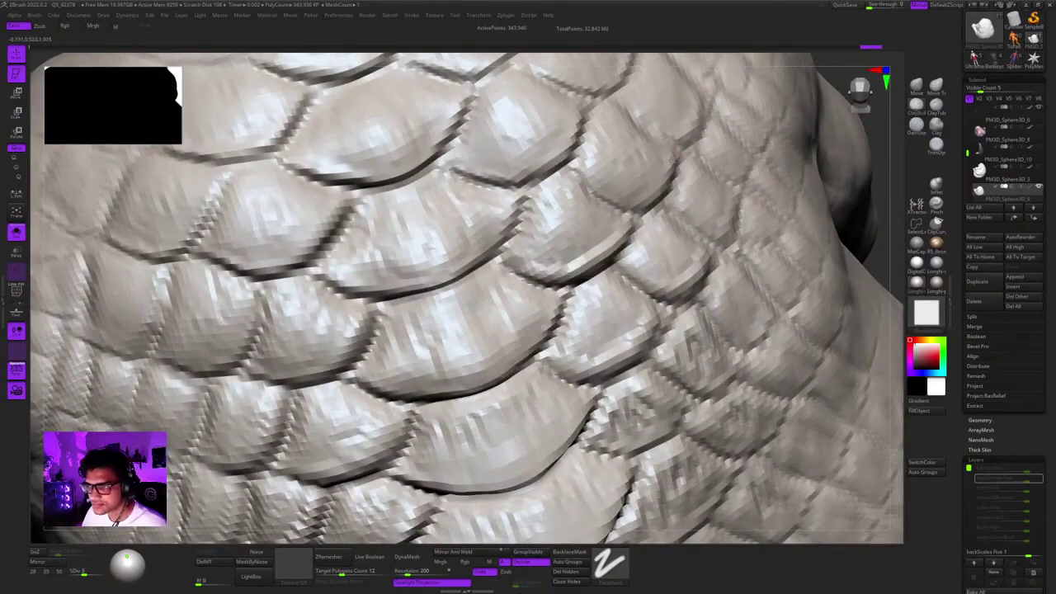
Strengthen the edges of the neighbouring upper back scales so they overlap the row below.
drag(665, 167, 627, 208)
alt+right_drag(654, 136, 625, 218)
drag(667, 183, 625, 224)
alt+right_drag(569, 206, 655, 222)
mouse_move(626, 228)
mouse_down()
mouse_move(518, 275)
mouse_move(620, 250)
mouse_up()
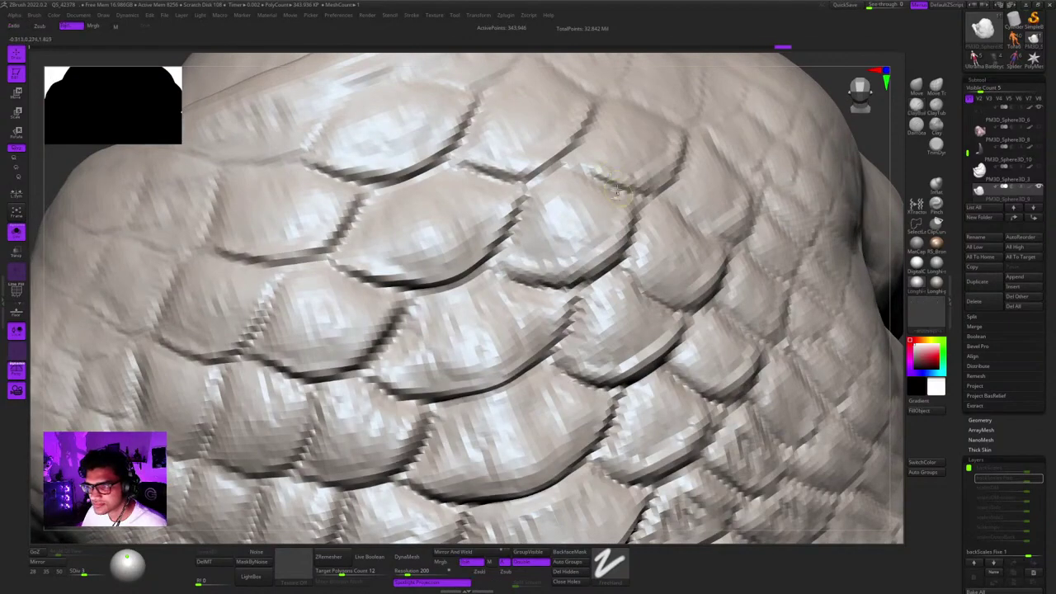
Refine the edges of the small scales on the arm side of the upper back with short clay strokes.
ctrl+right_drag(511, 314, 515, 219)
ctrl+right_drag(515, 218, 487, 297)
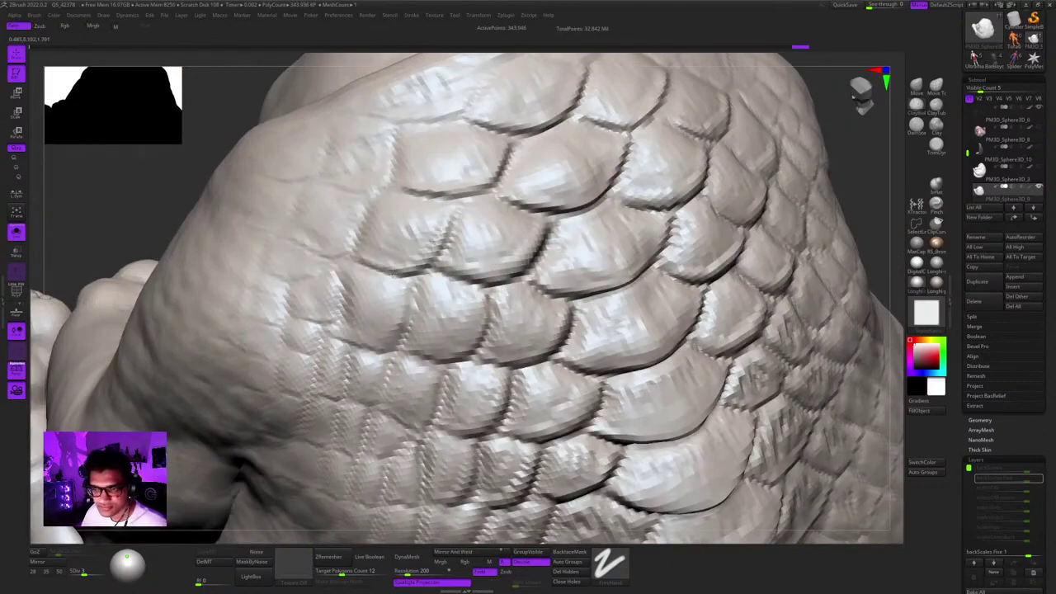
alt+right_drag(497, 290, 500, 214)
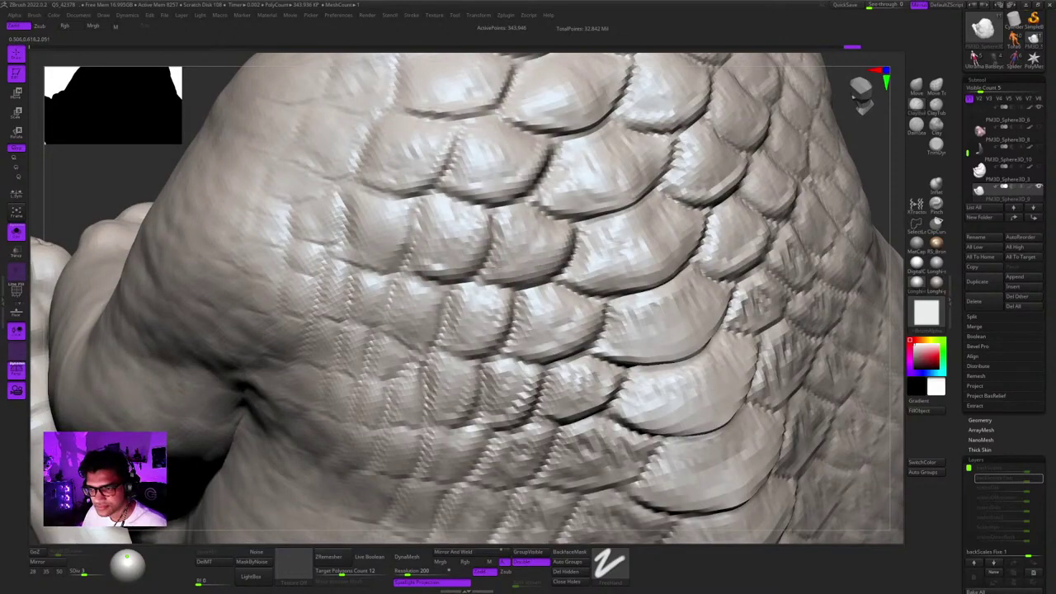
ctrl+right_drag(504, 271, 453, 217)
ctrl+right_drag(453, 216, 474, 280)
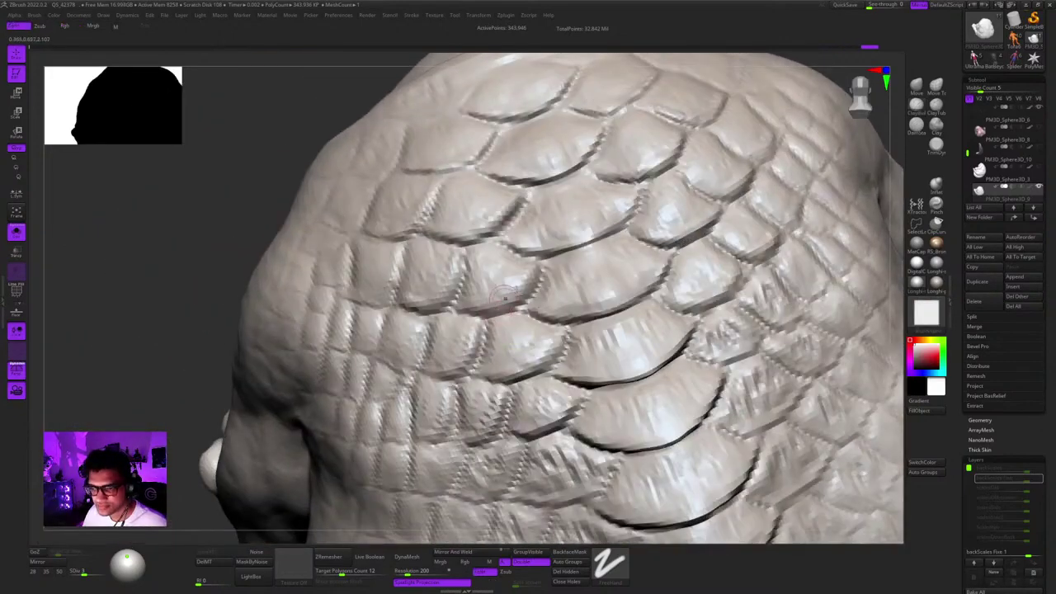
ctrl+right_drag(507, 248, 519, 274)
mouse_move(527, 263)
mouse_down()
mouse_move(580, 227)
mouse_move(545, 246)
mouse_move(539, 271)
mouse_up()
mouse_move(539, 270)
ctrl+right_down()
mouse_move(551, 234)
mouse_move(565, 235)
ctrl+right_up()
drag(567, 236, 506, 259)
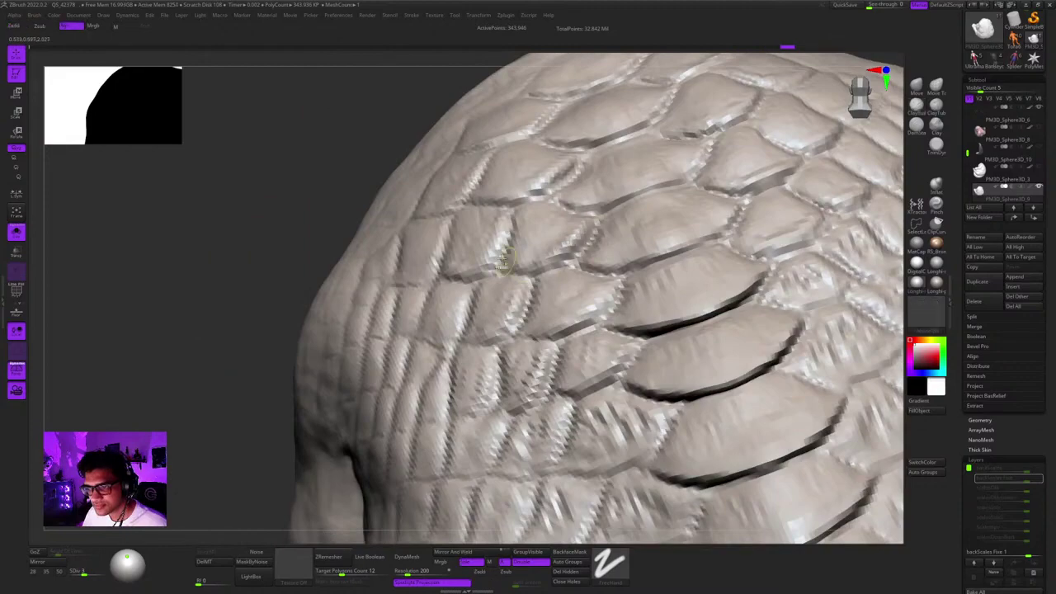
Fill out the wrinkled scales just beside the central plates with short clay strokes.
mouse_move(506, 259)
ctrl+right_down()
mouse_move(557, 246)
mouse_move(536, 235)
mouse_move(599, 223)
mouse_move(608, 181)
mouse_move(587, 193)
ctrl+right_up()
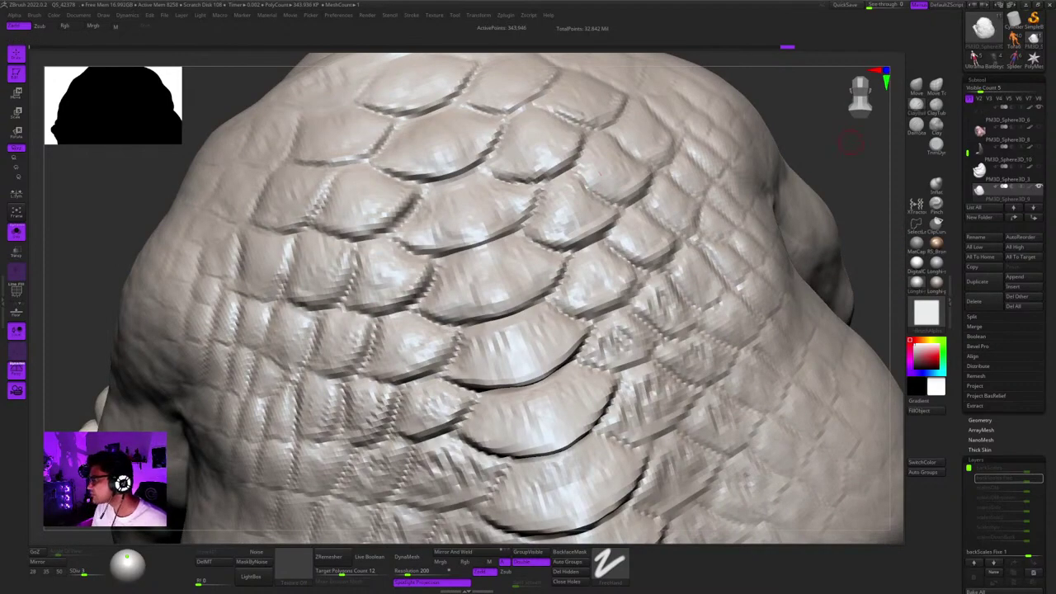
drag(597, 283, 594, 288)
right_drag(590, 278, 611, 256)
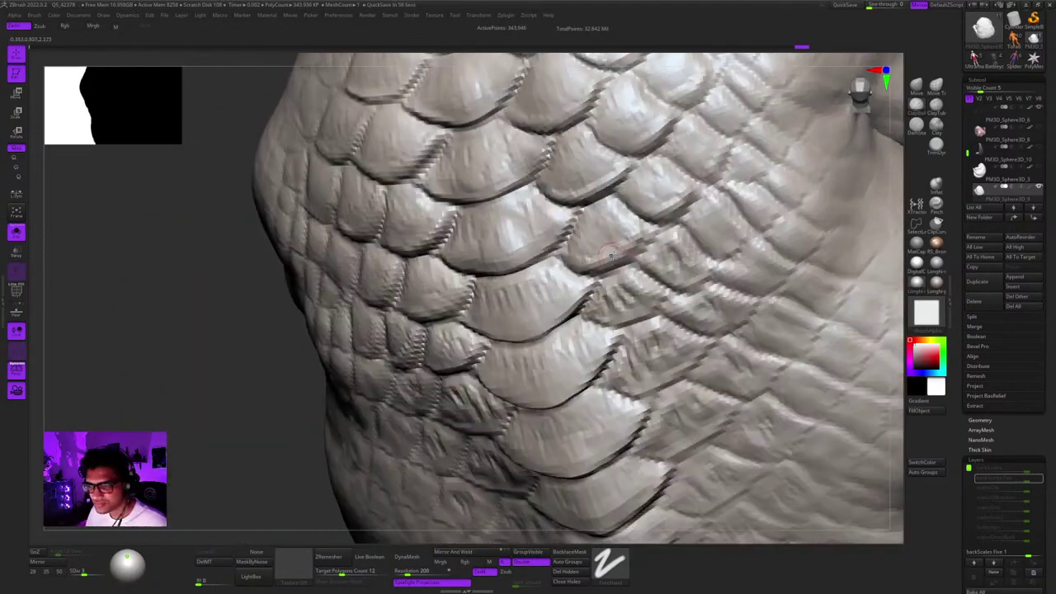
drag(632, 197, 653, 216)
mouse_move(653, 216)
right_down()
mouse_move(726, 207)
mouse_move(701, 198)
mouse_move(525, 222)
mouse_move(516, 251)
mouse_move(543, 260)
right_up()
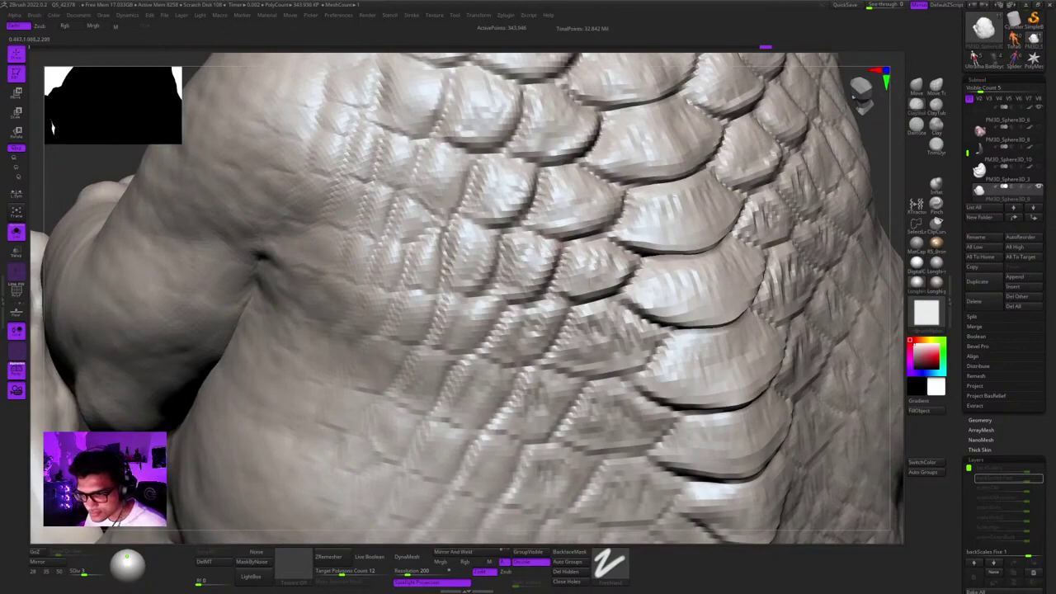
Build up the next lower scales on both sides of the central plates, adjusting the brush size.
mouse_move(587, 276)
mouse_down()
mouse_move(595, 278)
mouse_move(586, 280)
mouse_up()
right_drag(585, 280, 462, 268)
mouse_move(663, 241)
mouse_down()
mouse_move(681, 231)
mouse_move(666, 227)
mouse_up()
right_click(676, 222)
right_click(665, 230)
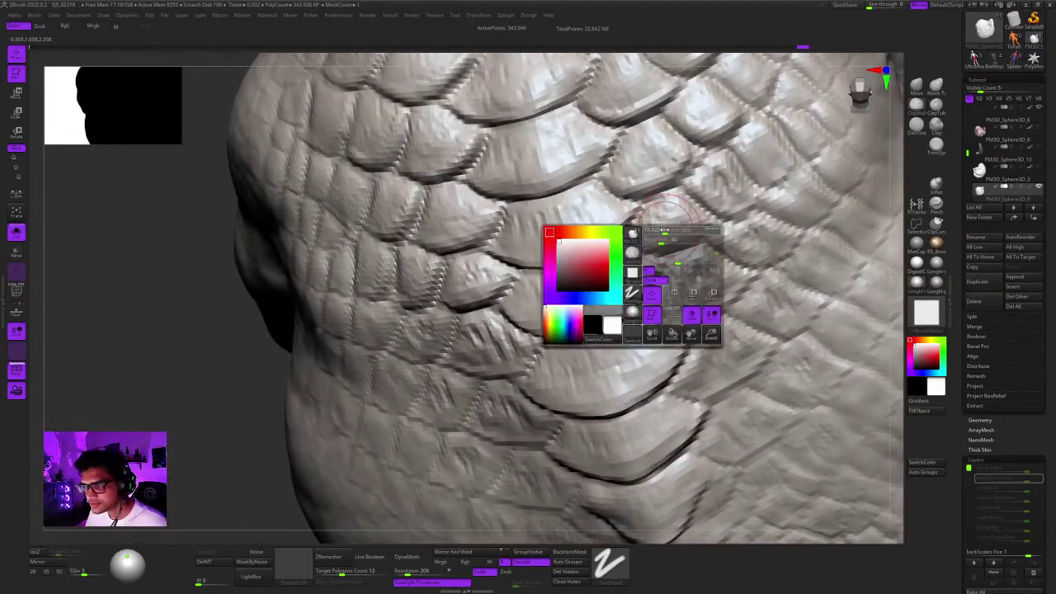
drag(701, 176, 726, 189)
right_drag(726, 189, 682, 197)
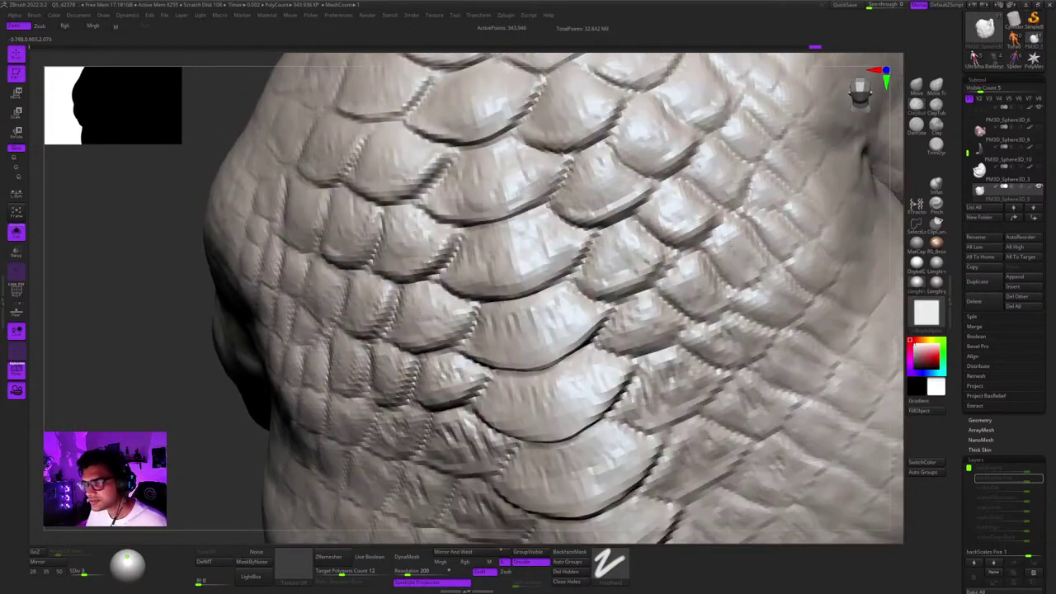
Fill in the wrinkled scale on each side of the central plates, one row further down the back.
mouse_move(354, 280)
alt+right_down()
mouse_move(471, 257)
mouse_move(526, 260)
alt+right_up()
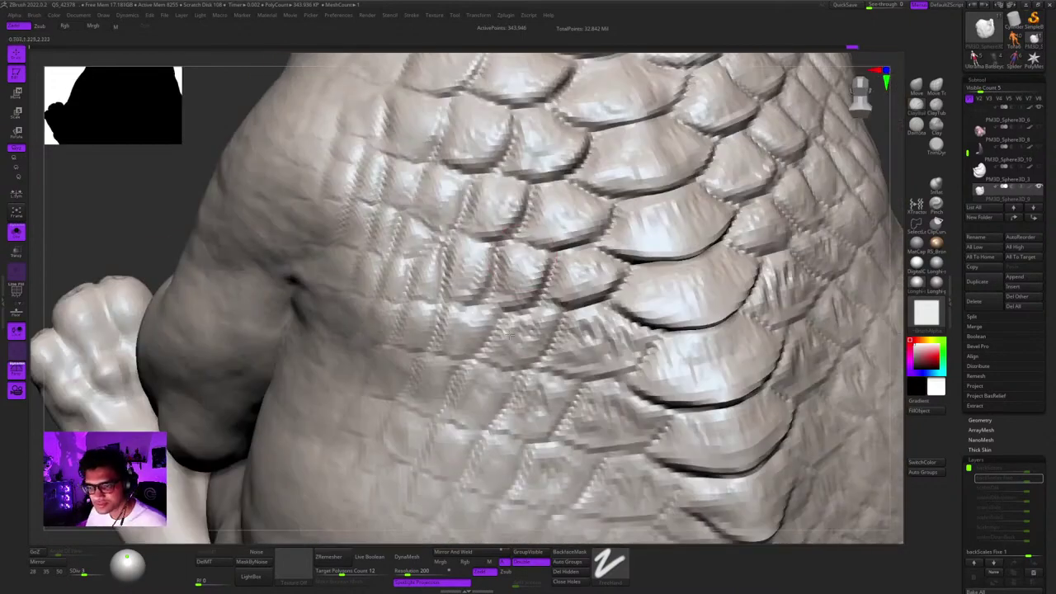
alt+right_drag(581, 330, 558, 265)
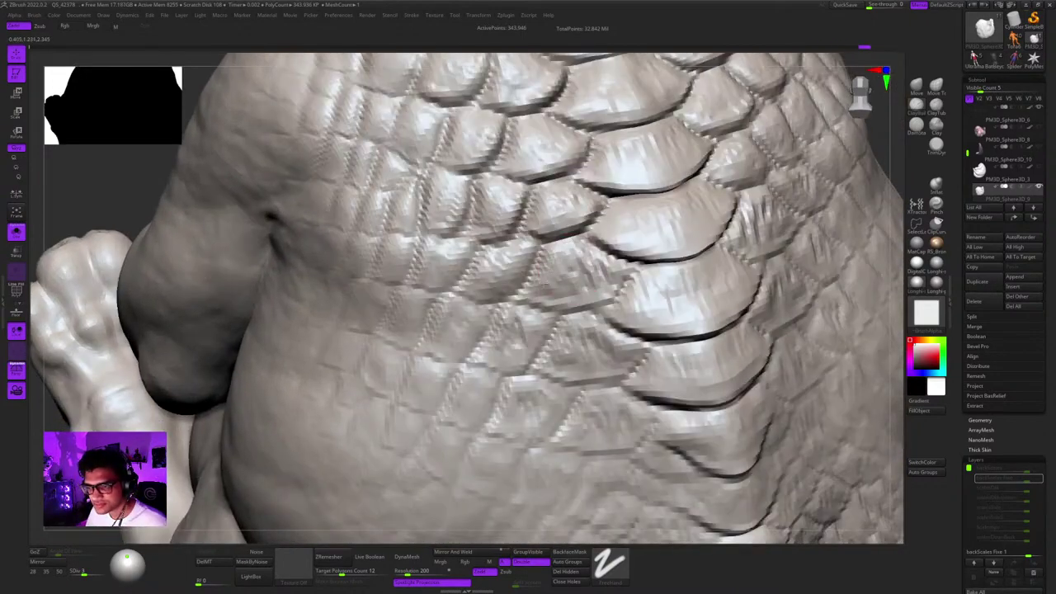
mouse_move(556, 268)
mouse_down()
mouse_move(561, 281)
mouse_move(594, 278)
mouse_up()
right_drag(591, 272, 528, 282)
drag(631, 248, 655, 274)
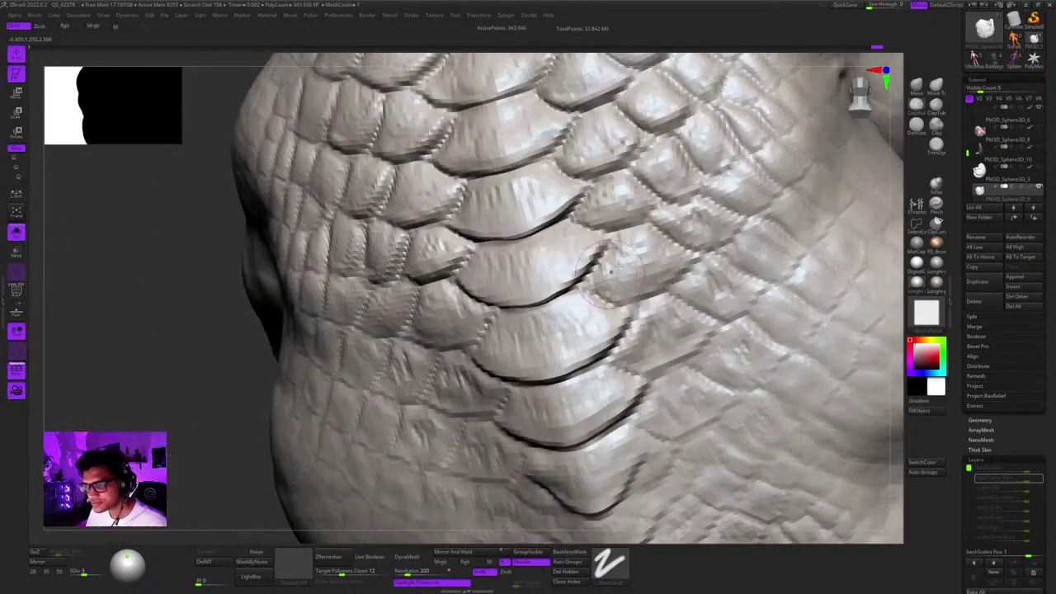
Add clay strokes to the remaining wrinkled scales flanking the lower central plates.
drag(691, 213, 716, 231)
ctrl+right_drag(709, 239, 685, 156)
mouse_move(611, 215)
right_down()
mouse_move(688, 216)
mouse_move(602, 305)
mouse_move(571, 283)
right_up()
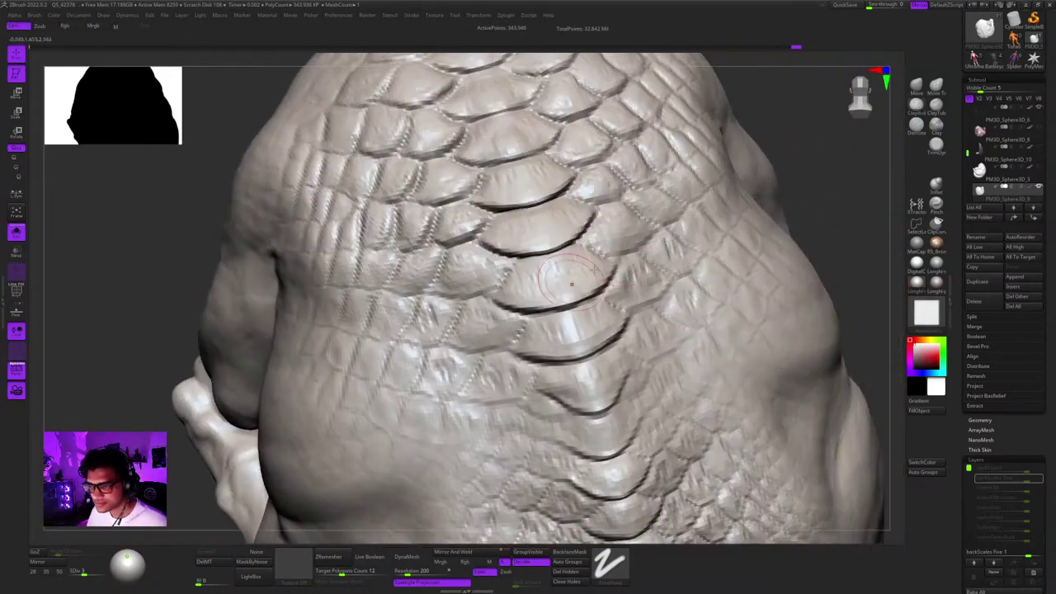
drag(665, 283, 659, 290)
mouse_move(660, 289)
ctrl+right_down()
mouse_move(647, 215)
mouse_move(561, 227)
mouse_move(624, 233)
mouse_move(577, 298)
ctrl+right_up()
Reshape the scales beside the central plates with the Move brush at subdivision level 1, adjusting the brush size.
click(917, 88)
key(d)
key(shift+d)
key(shift+d)
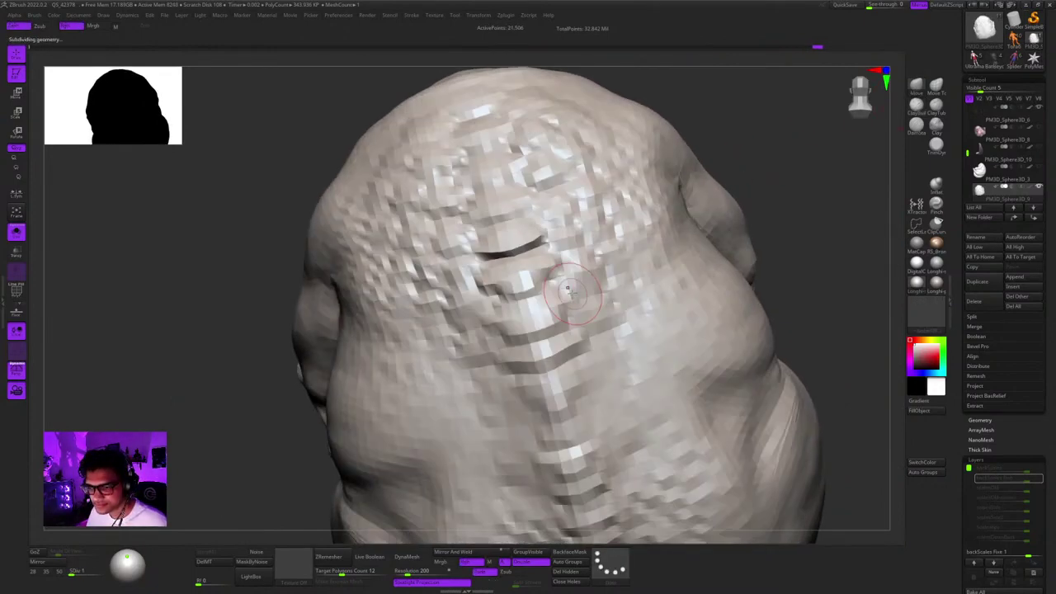
key(space)
drag(567, 305, 571, 302)
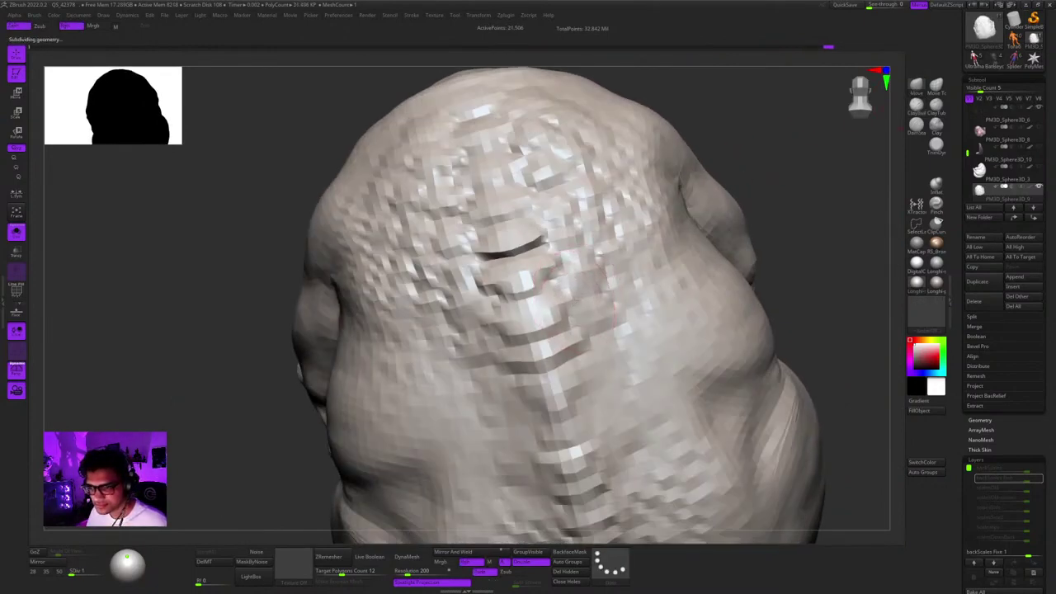
key(space)
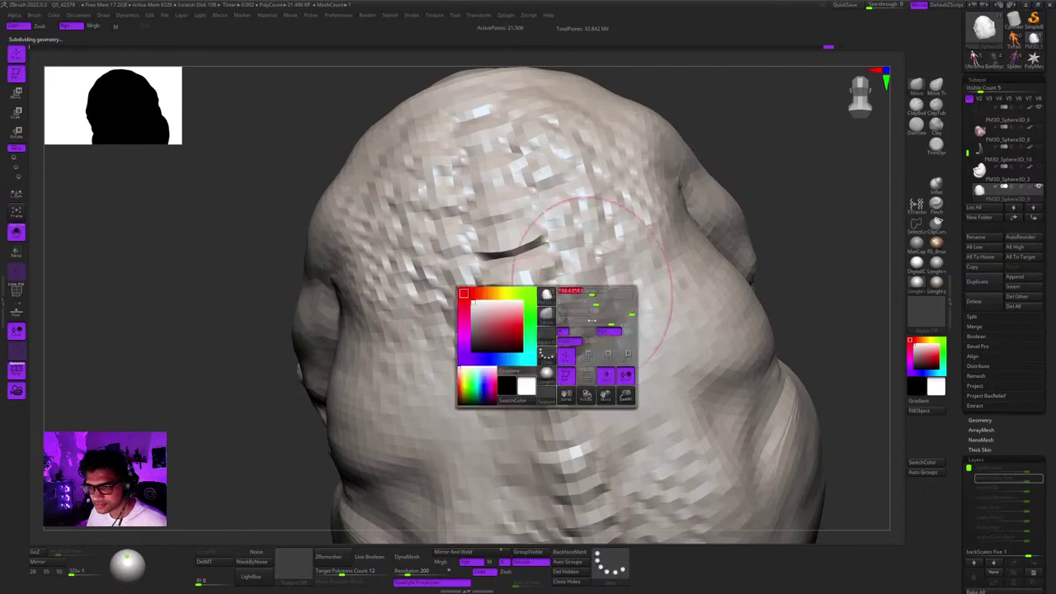
click(607, 331)
drag(580, 305, 580, 299)
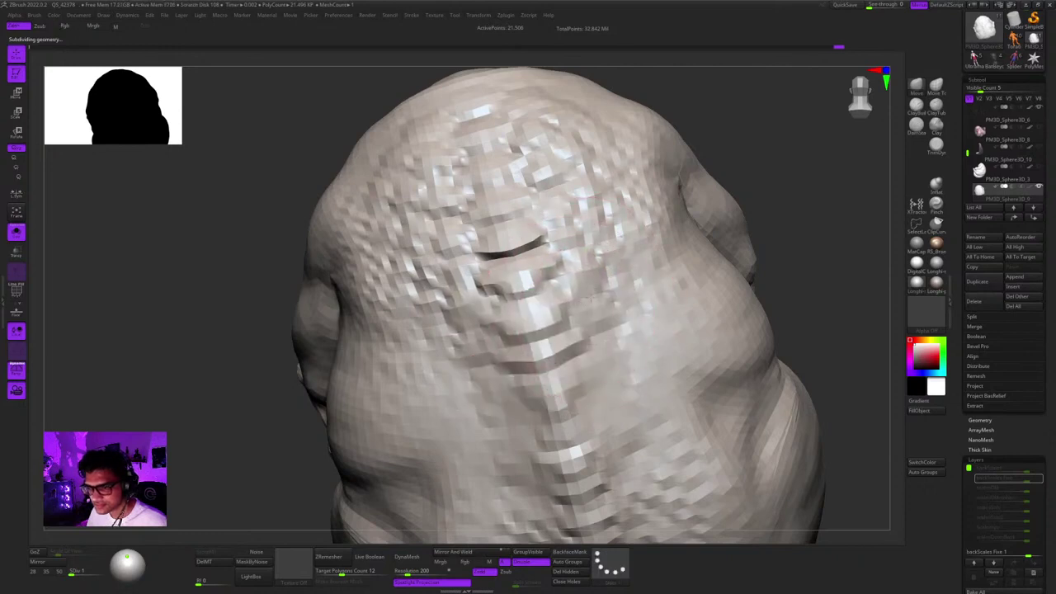
Pull the small scales between the spine and the flank into shape at subdivision level 2.
key(d)
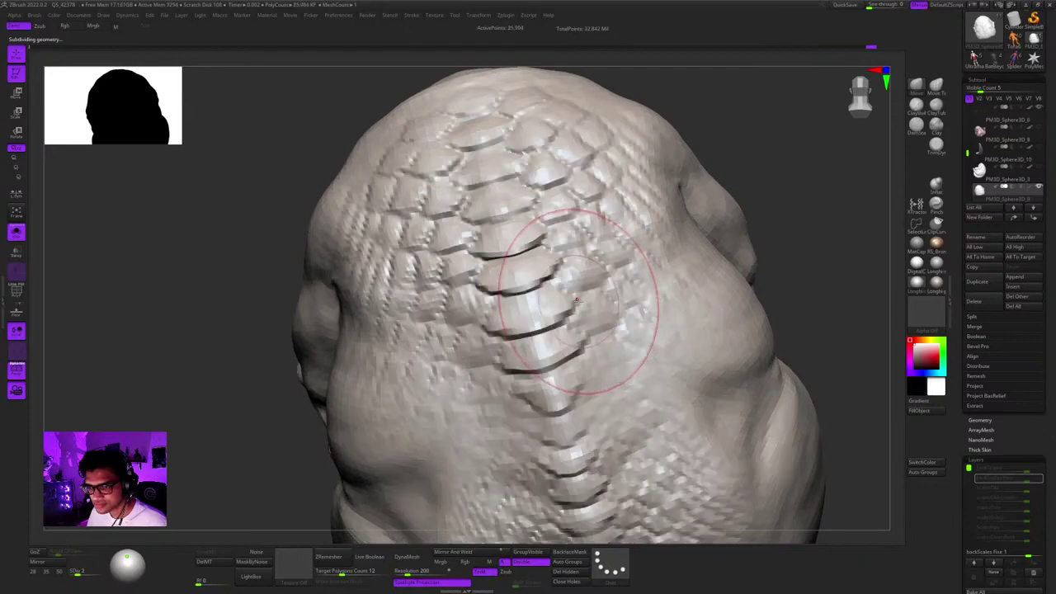
key(space)
key(space)
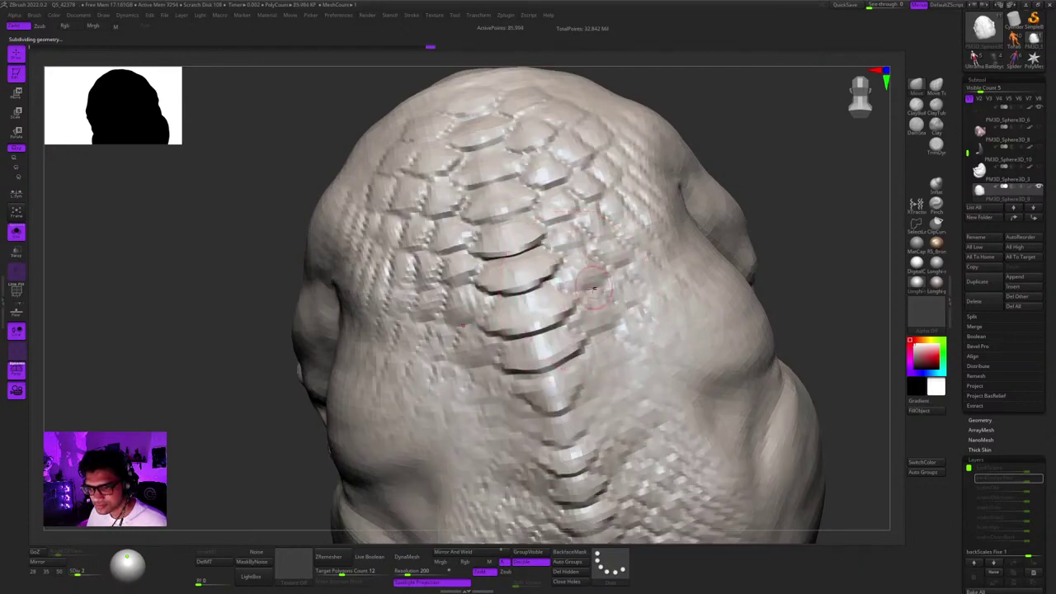
mouse_move(602, 279)
mouse_down()
mouse_move(597, 286)
mouse_move(621, 258)
mouse_up()
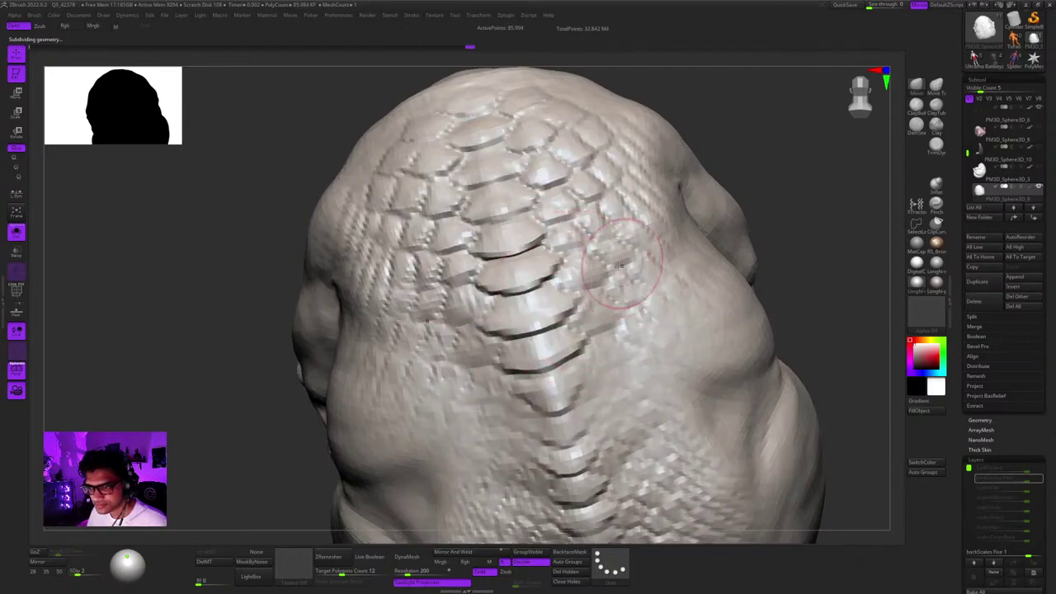
right_drag(636, 251, 631, 225)
Shift the edges of the scales bordering the mid-back central plates from a side angle.
drag(540, 323, 536, 330)
right_drag(528, 330, 606, 326)
drag(511, 334, 523, 328)
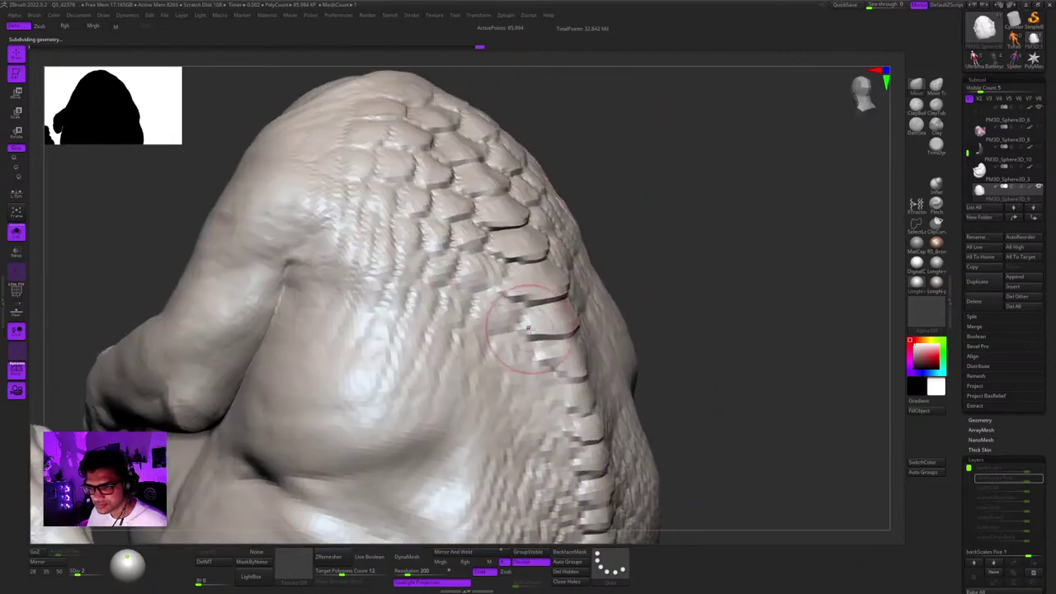
mouse_move(590, 332)
right_down()
mouse_move(527, 334)
mouse_move(526, 304)
right_up()
drag(528, 318, 536, 312)
Widen and reposition the lower central plates with the Move brush, adjusting its size.
right_drag(532, 354, 532, 334)
right_click(533, 351)
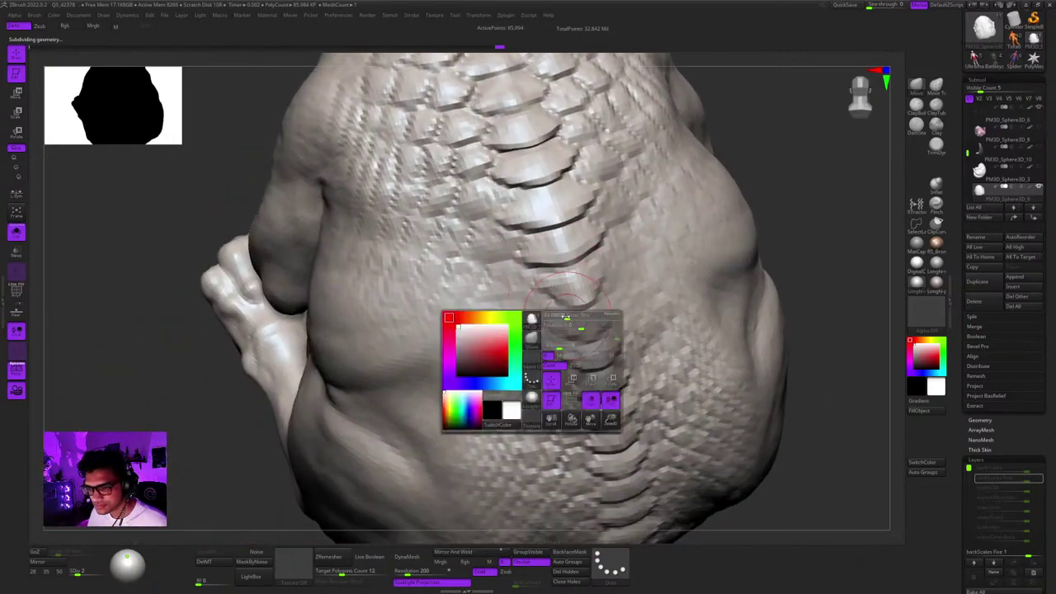
drag(551, 333, 562, 336)
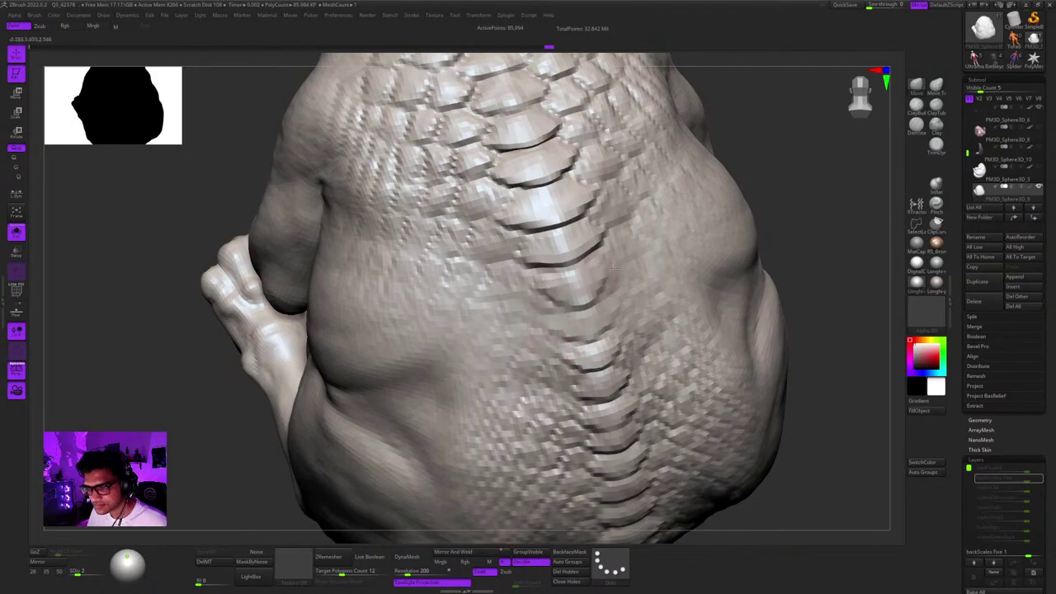
drag(614, 269, 608, 273)
ctrl+right_drag(609, 273, 565, 306)
mouse_move(565, 307)
right_down()
mouse_move(578, 247)
mouse_move(647, 243)
mouse_move(563, 312)
mouse_move(565, 228)
mouse_move(578, 248)
right_up()
right_drag(577, 248, 588, 253)
drag(588, 253, 588, 263)
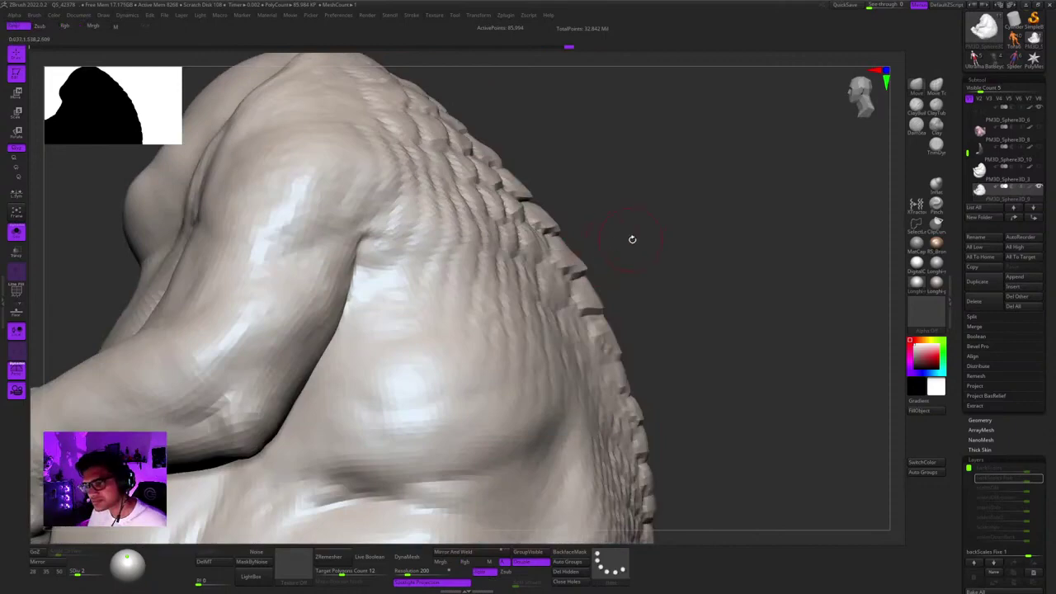
Pull out the overlapping lower edges of the central plates along the middle of the spine.
right_drag(632, 240, 572, 250)
drag(572, 251, 584, 227)
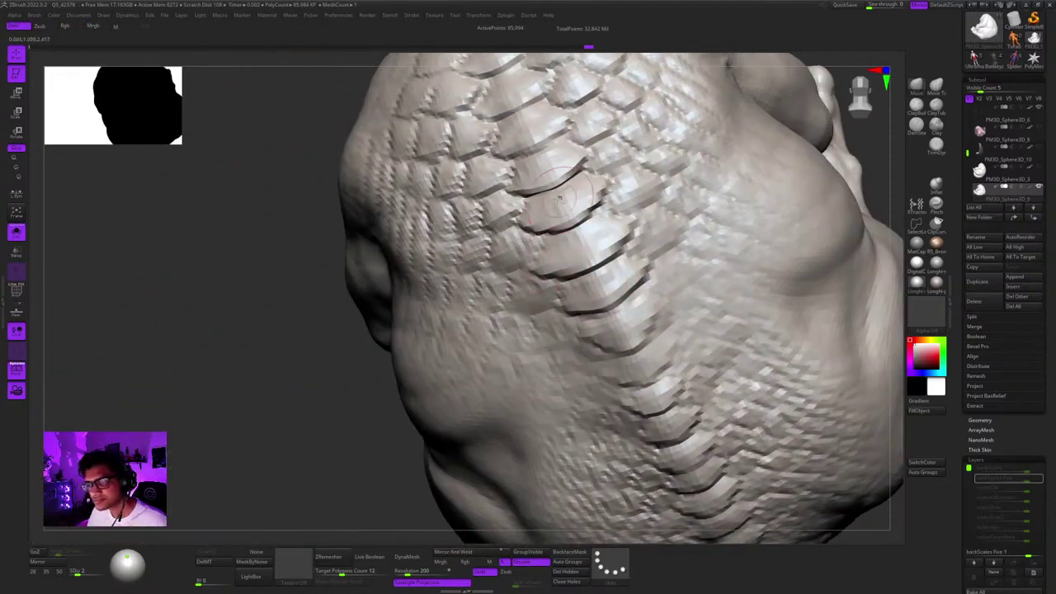
right_drag(563, 200, 587, 236)
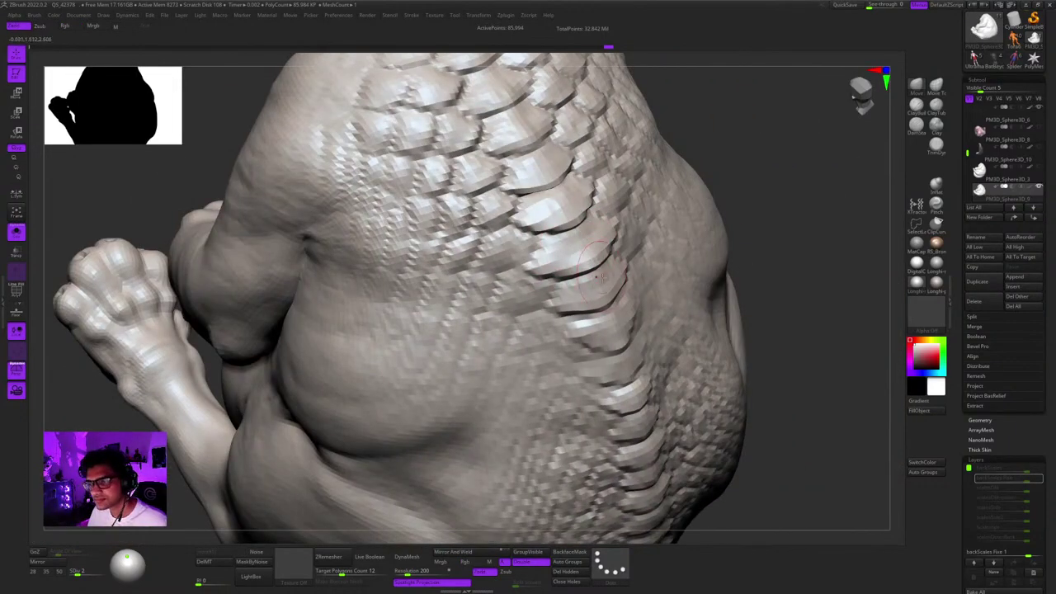
drag(600, 277, 625, 320)
right_drag(594, 239, 608, 267)
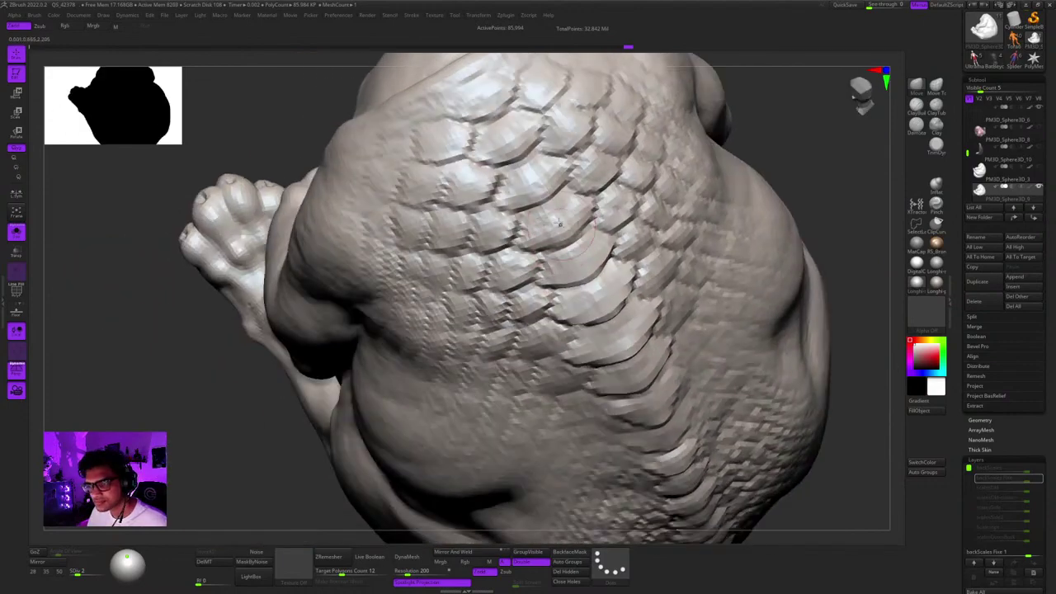
Move the edges of the upper central plates and check the raised scale profile from the side.
drag(544, 194, 574, 219)
drag(584, 262, 595, 279)
right_drag(591, 272, 645, 265)
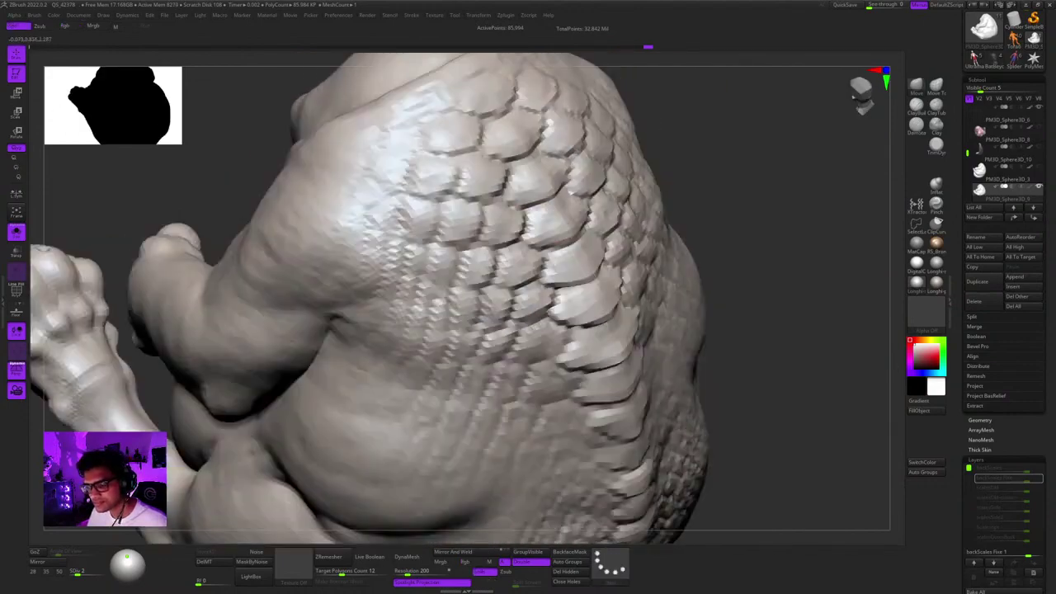
right_drag(574, 221, 615, 207)
mouse_move(661, 244)
right_down()
mouse_move(676, 245)
mouse_move(702, 210)
mouse_move(685, 216)
right_up()
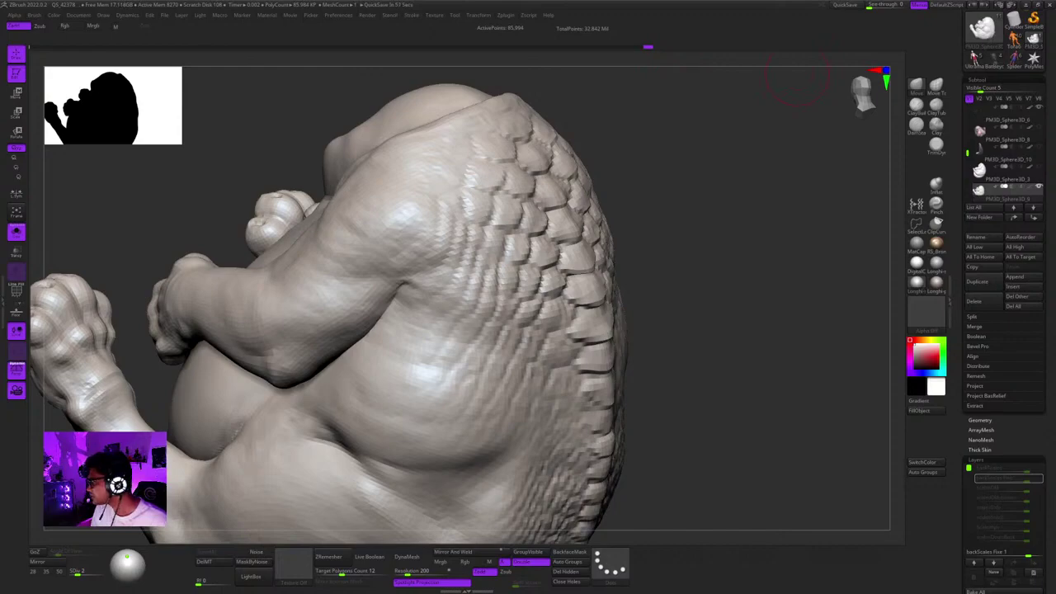
Fill out the wrinkled scales beside the upper central plates with ClayBuildup at subdivision level 4.
right_drag(796, 74, 639, 206)
mouse_move(639, 263)
ctrl+right_down()
mouse_move(643, 198)
mouse_move(647, 281)
mouse_move(619, 296)
mouse_move(632, 255)
mouse_move(636, 264)
mouse_move(605, 241)
mouse_move(569, 235)
ctrl+right_up()
click(916, 108)
right_drag(495, 256, 501, 372)
key(d)
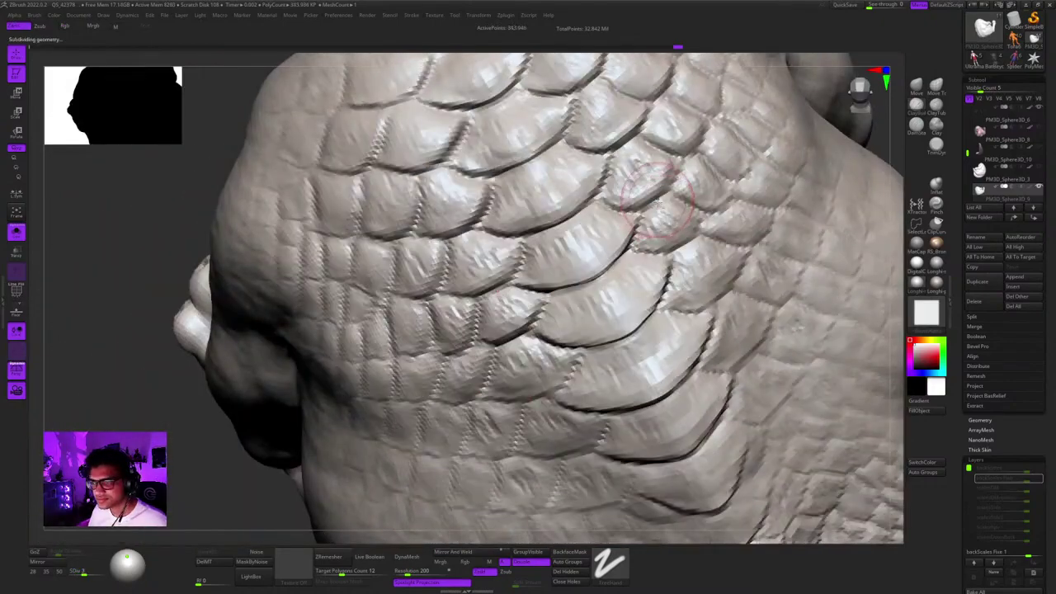
alt+right_drag(636, 180, 601, 227)
key(d)
mouse_move(601, 224)
mouse_down()
mouse_move(595, 236)
mouse_move(609, 239)
mouse_up()
mouse_move(615, 216)
right_down()
mouse_move(621, 253)
mouse_move(638, 235)
right_up()
drag(639, 226, 634, 239)
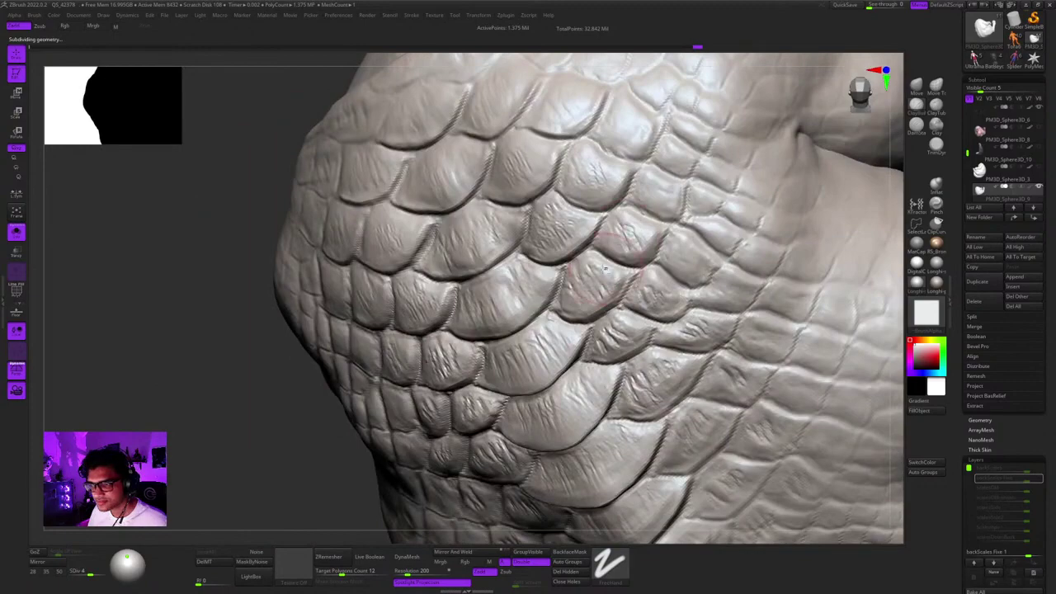
Build up the small scales between the upper central plates and the arm with short clay strokes.
alt+right_drag(449, 363, 577, 267)
right_drag(487, 268, 576, 268)
drag(575, 268, 568, 285)
right_drag(529, 296, 464, 302)
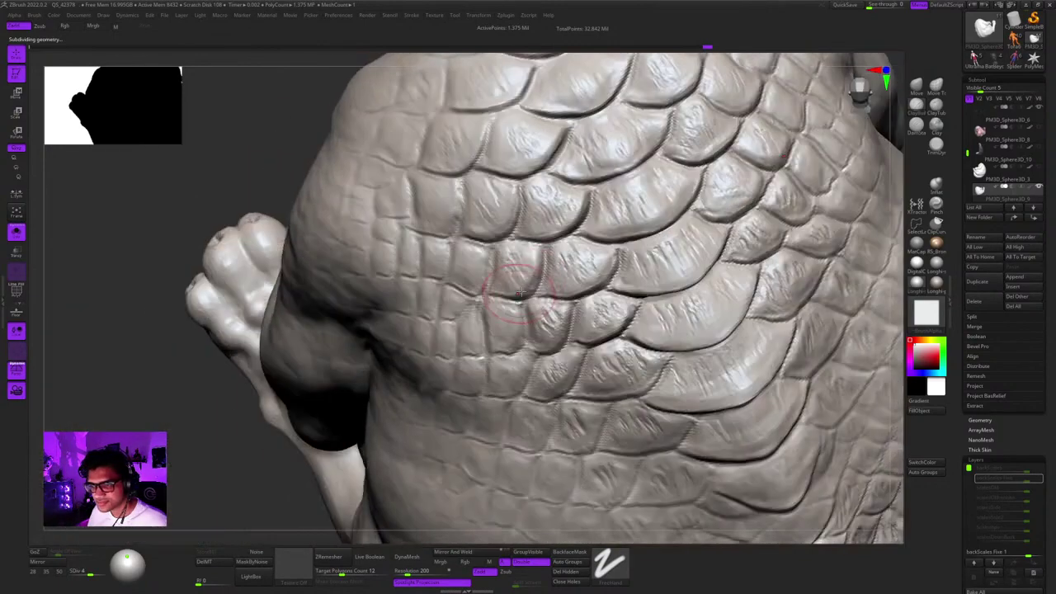
mouse_move(568, 248)
mouse_down()
mouse_move(573, 208)
mouse_move(567, 220)
mouse_up()
right_drag(569, 220, 499, 332)
drag(623, 233, 620, 270)
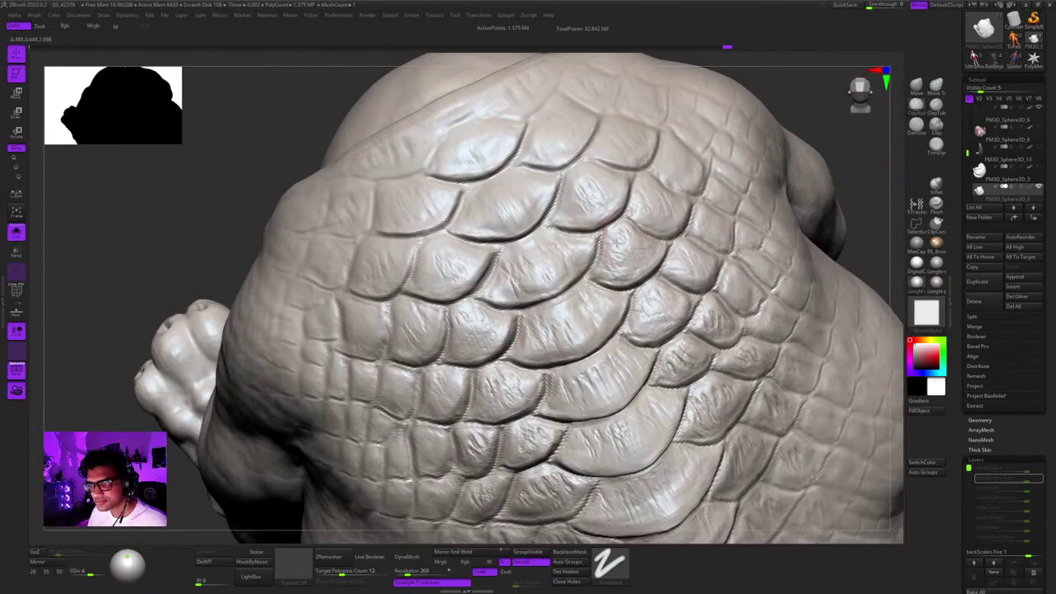
Smooth over the creases of the arm-side scales in the middle rows of the upper back.
alt+right_drag(597, 202, 662, 166)
drag(544, 201, 541, 221)
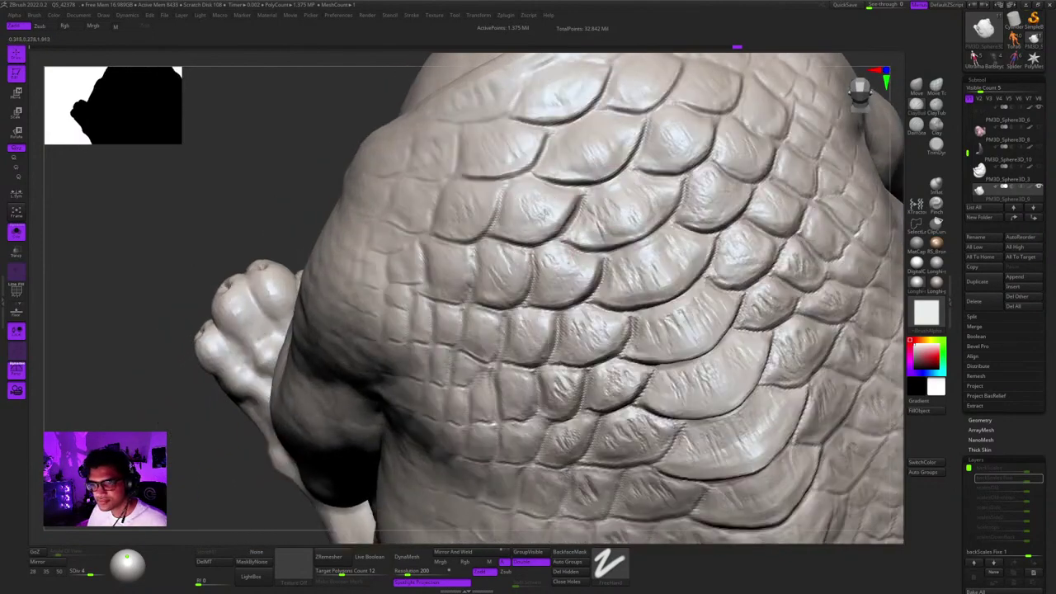
right_drag(527, 322, 575, 284)
drag(561, 329, 551, 341)
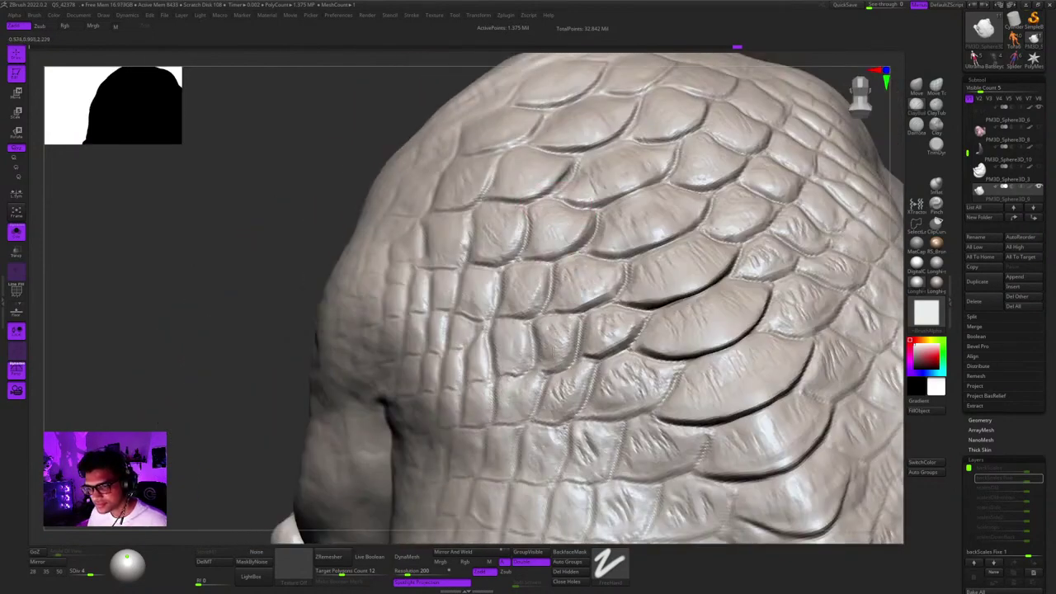
drag(612, 322, 600, 339)
Fill the wrinkled scales on both sides of the lower central plates and switch to the DamStandard brush.
alt+right_drag(587, 380, 586, 290)
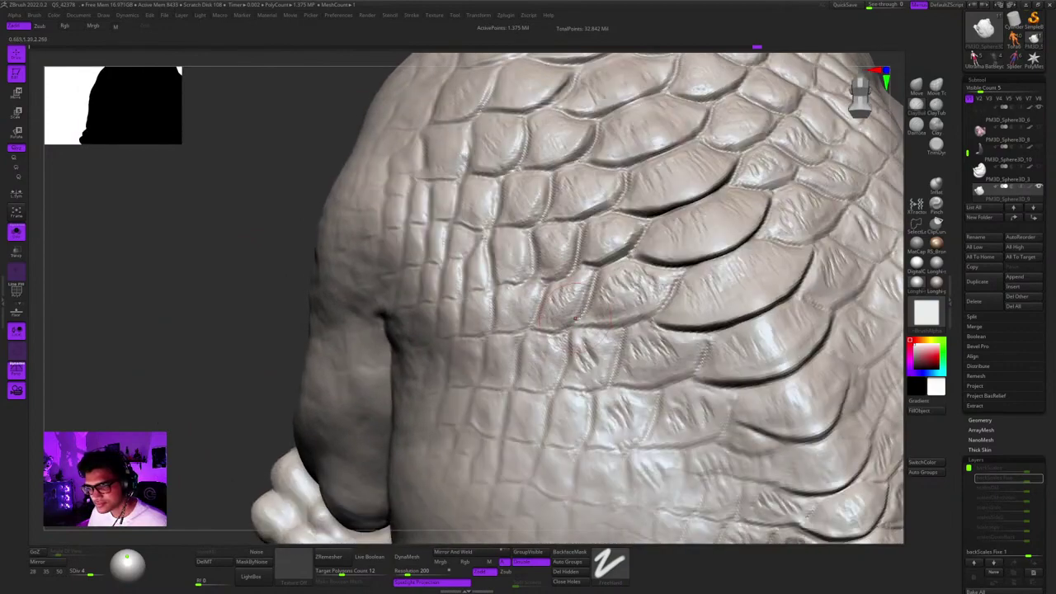
drag(649, 275, 639, 292)
mouse_move(642, 293)
alt+right_down()
mouse_move(487, 371)
mouse_move(432, 384)
alt+right_up()
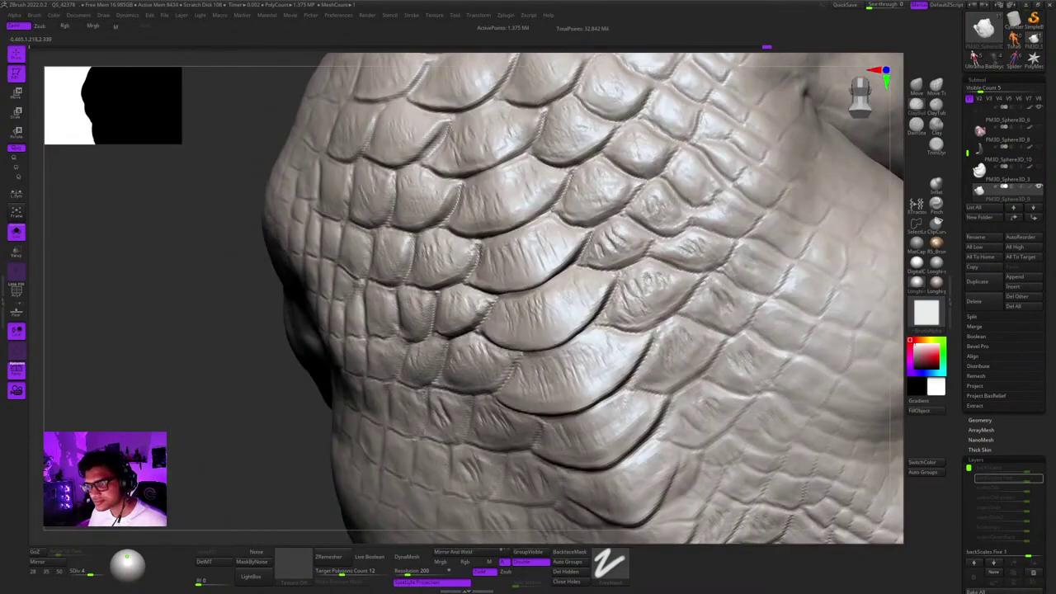
mouse_move(645, 275)
mouse_down()
mouse_move(652, 302)
mouse_move(670, 302)
mouse_move(640, 290)
mouse_up()
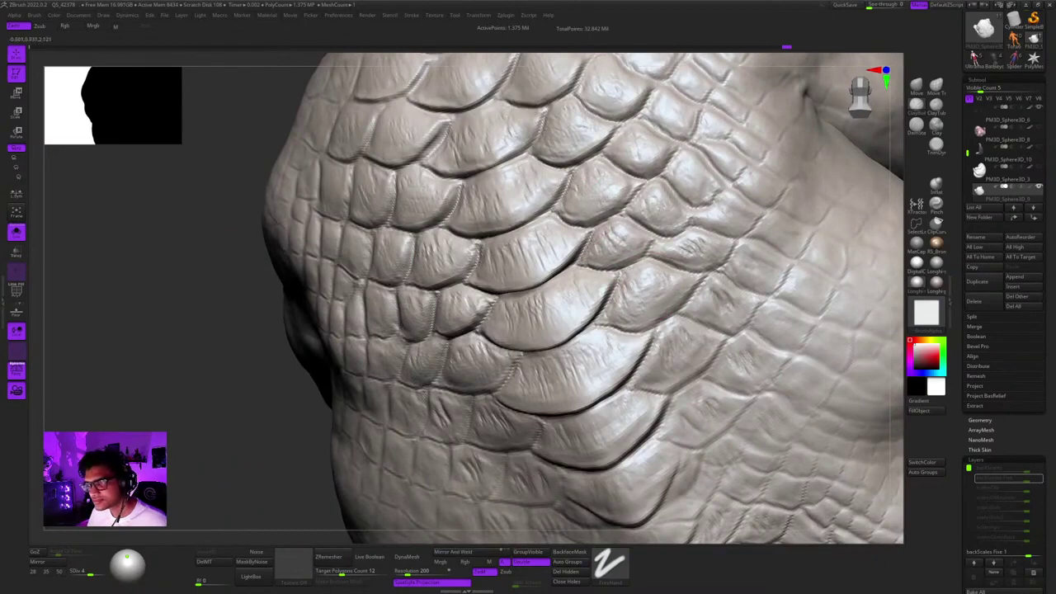
mouse_move(698, 238)
mouse_down()
mouse_move(685, 250)
mouse_move(709, 242)
mouse_up()
mouse_move(714, 242)
ctrl+right_down()
mouse_move(710, 181)
mouse_move(767, 198)
ctrl+right_up()
click(914, 127)
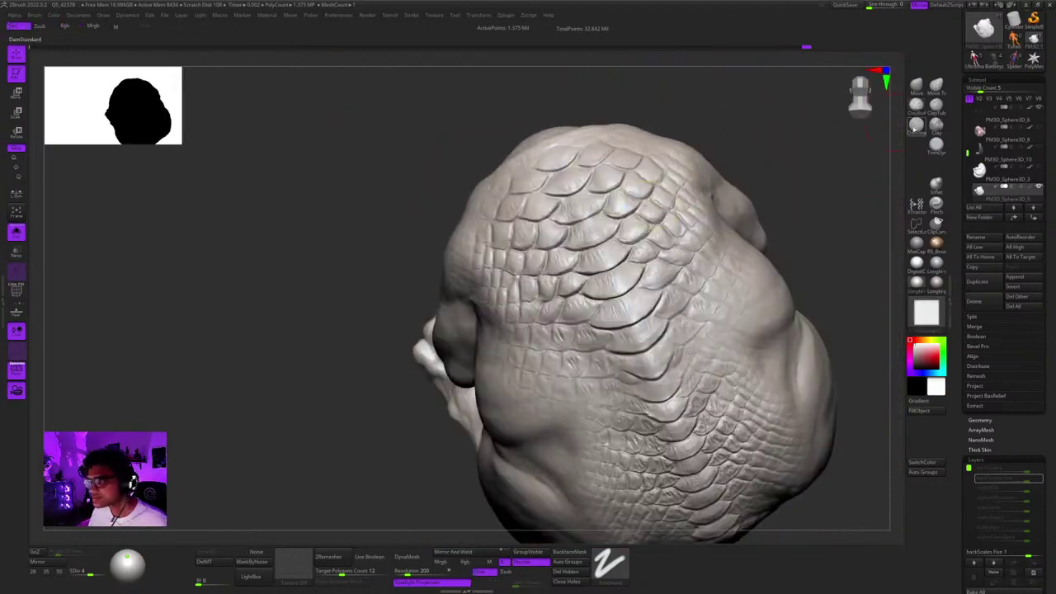
Carve the lower edges of the scales between the middle central plates and the left arm with the DamStandard brush.
click(914, 128)
mouse_move(641, 228)
ctrl+right_down()
mouse_move(633, 268)
mouse_move(626, 265)
mouse_move(645, 231)
mouse_move(641, 255)
ctrl+right_up()
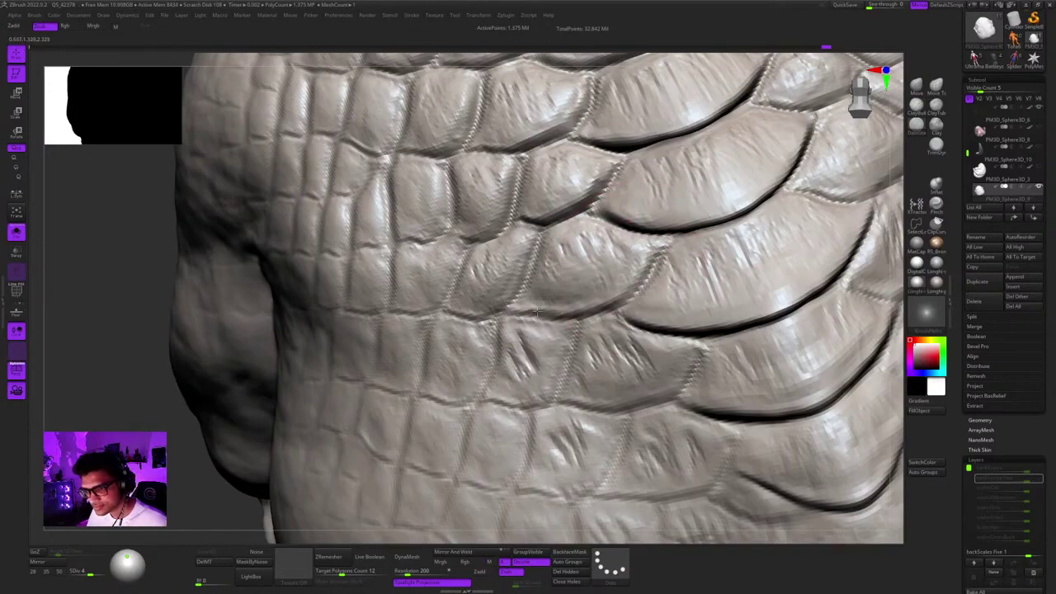
mouse_move(655, 245)
mouse_down()
mouse_move(620, 294)
mouse_move(593, 302)
mouse_up()
alt+right_drag(553, 262, 579, 309)
drag(615, 244, 550, 272)
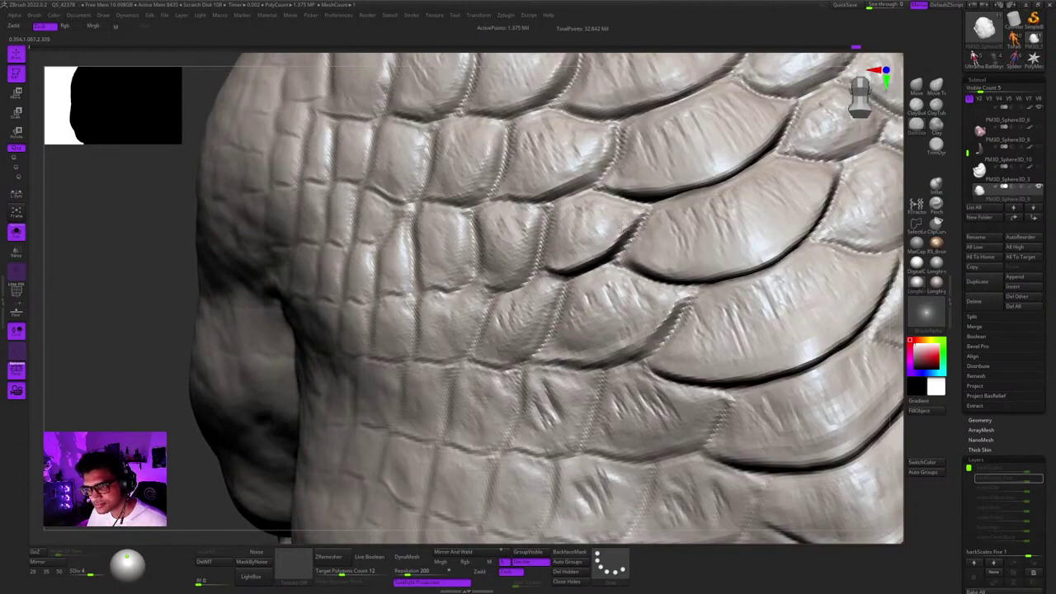
drag(637, 220, 557, 275)
alt+right_drag(532, 211, 601, 220)
mouse_move(600, 221)
mouse_down()
mouse_move(580, 286)
mouse_move(554, 298)
mouse_up()
Sharpen the scale borders one row higher on the left side of the upper back with DamStandard strokes.
alt+right_drag(591, 245, 574, 329)
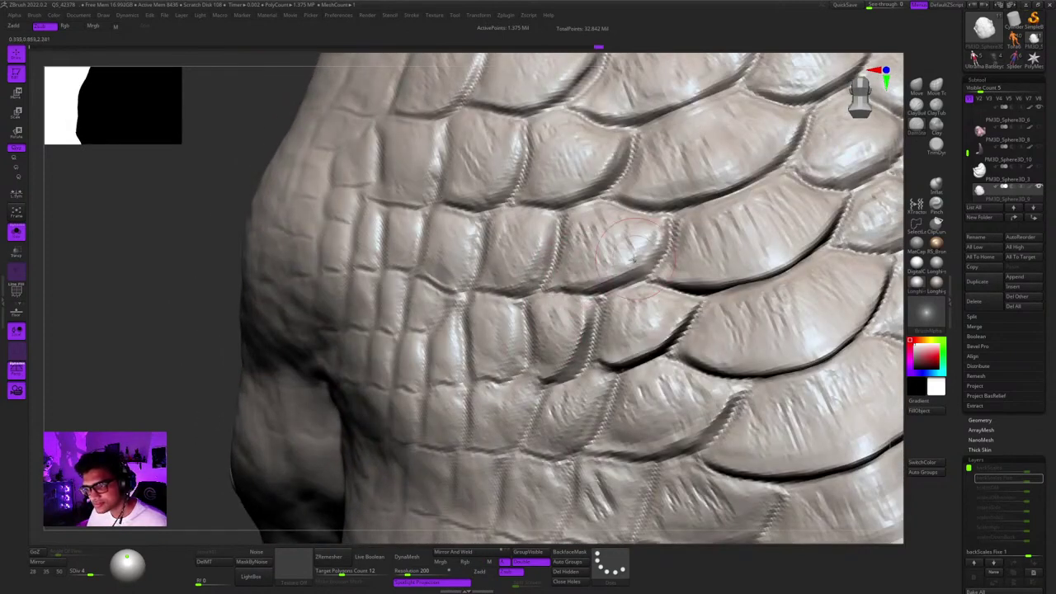
drag(643, 262, 612, 277)
alt+right_drag(607, 206, 626, 276)
drag(625, 236, 544, 276)
mouse_move(479, 325)
ctrl+right_down()
mouse_move(528, 247)
mouse_move(627, 252)
ctrl+right_up()
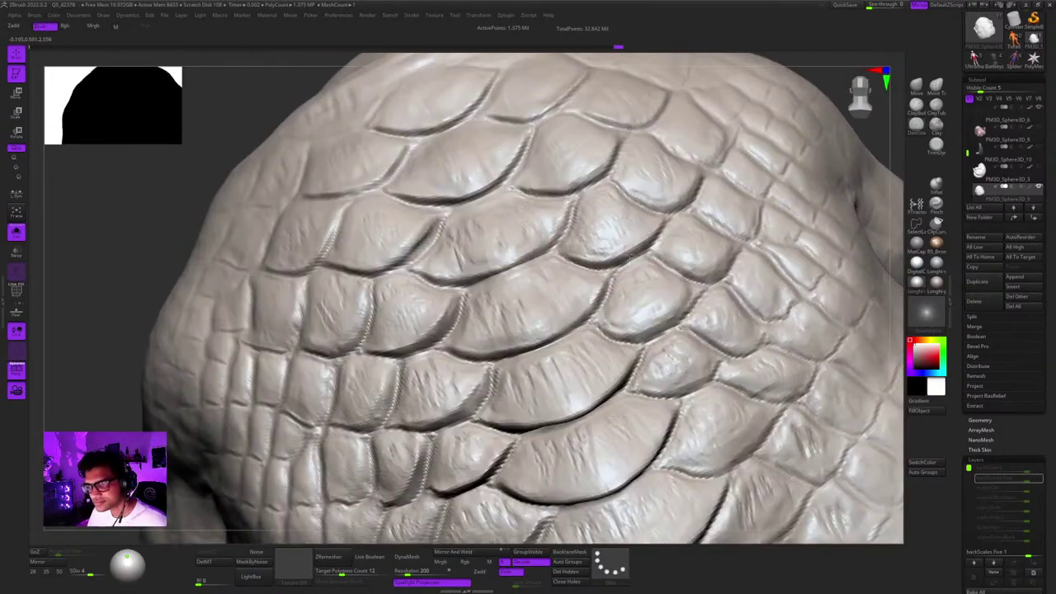
Deepen the edges of the scales to the right of the upper central plates, near the shoulder.
drag(646, 240, 662, 221)
right_drag(679, 195, 657, 225)
drag(710, 176, 671, 205)
right_drag(637, 212, 678, 210)
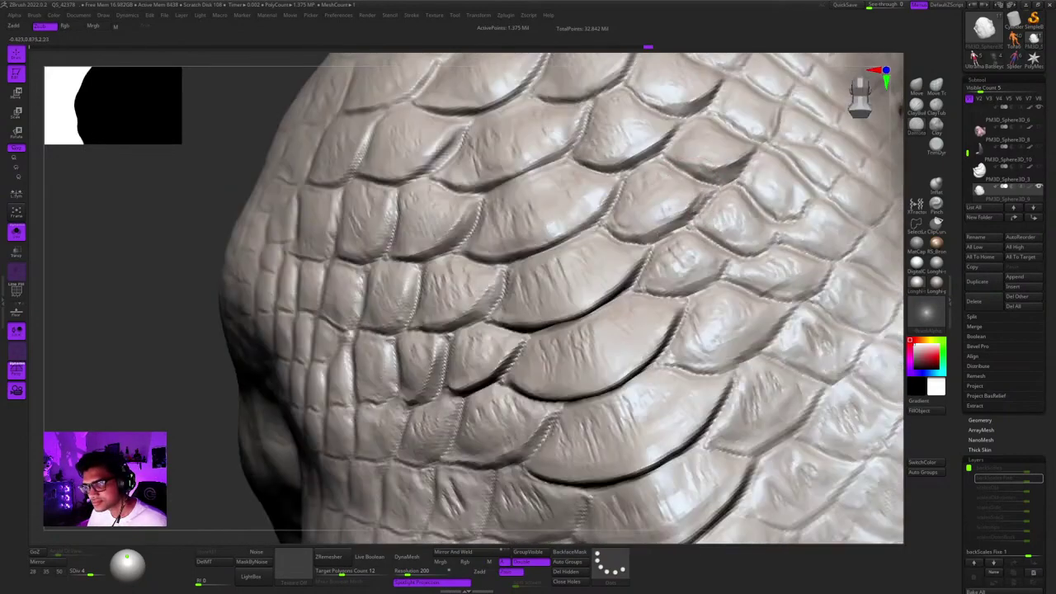
drag(731, 241, 781, 239)
mouse_move(775, 239)
ctrl+right_down()
mouse_move(743, 186)
mouse_move(684, 214)
mouse_move(677, 286)
ctrl+right_up()
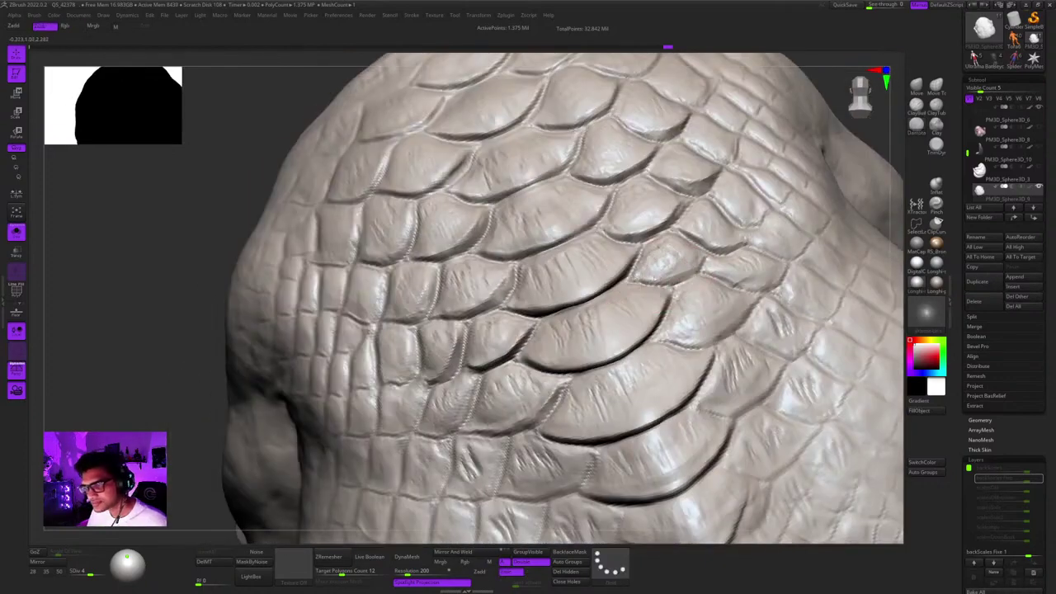
Carve the lower edges of the right-hand scales flanking the middle central plates.
right_drag(608, 287, 590, 244)
mouse_move(590, 244)
right_down()
mouse_move(569, 236)
mouse_move(572, 283)
mouse_move(646, 263)
right_up()
drag(639, 248, 606, 281)
mouse_move(676, 251)
right_down()
mouse_move(651, 255)
mouse_move(632, 276)
right_up()
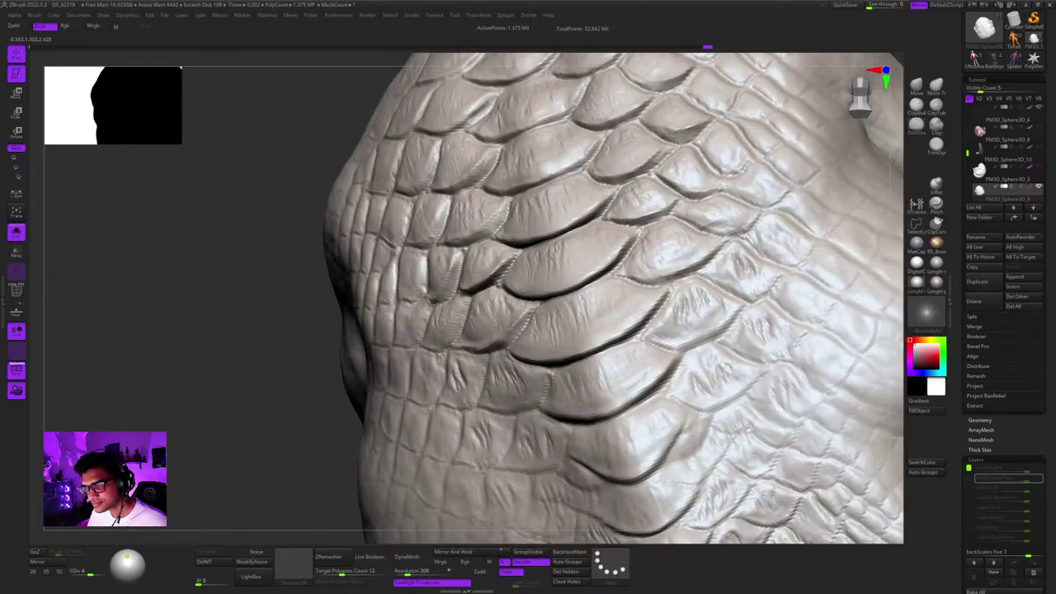
ctrl+right_drag(612, 291, 631, 185)
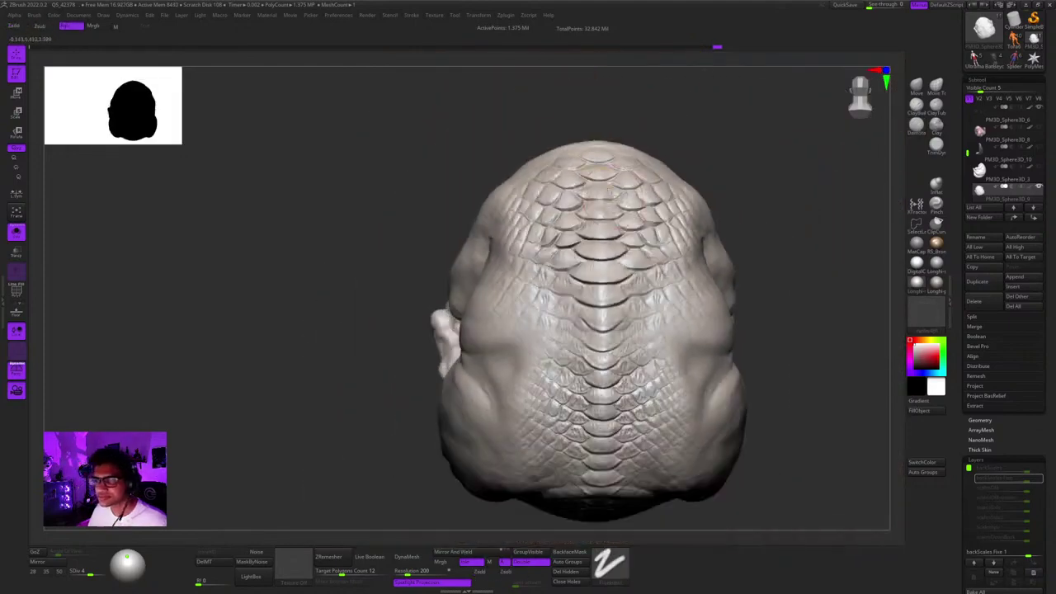
Adjust the shapes of the scales beside the upper and middle central plates with the Move brush.
right_drag(808, 186, 790, 166)
mouse_move(716, 216)
right_down()
mouse_move(682, 229)
mouse_move(693, 322)
right_up()
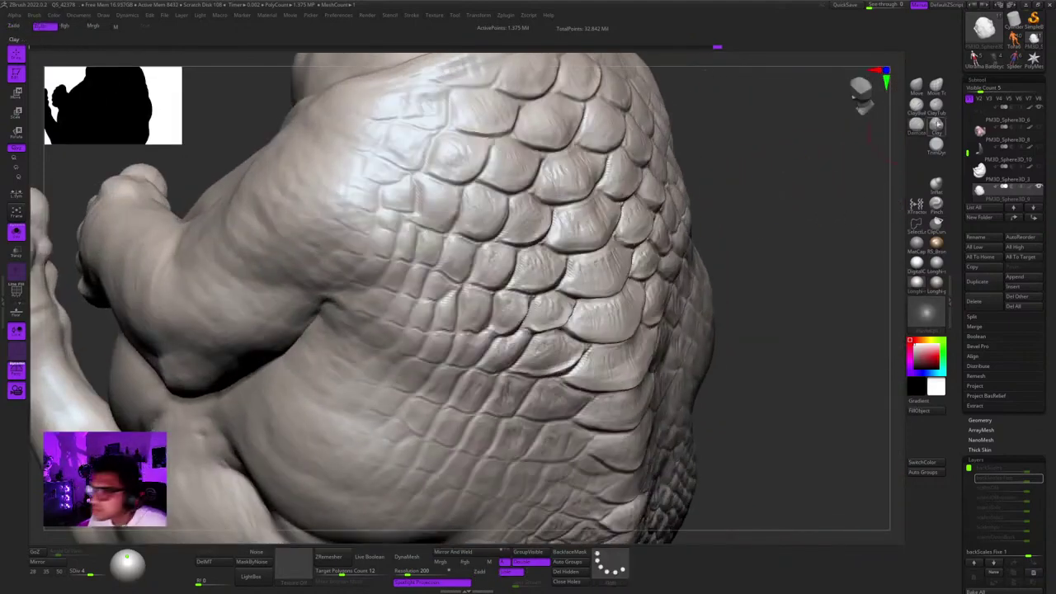
click(916, 86)
right_drag(627, 197, 480, 307)
right_click(480, 307)
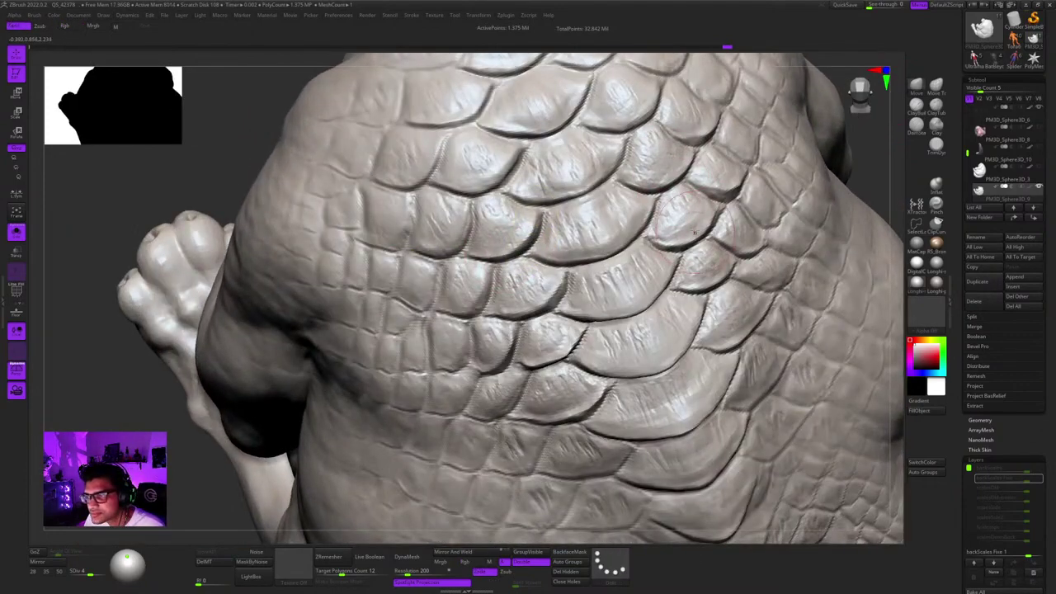
ctrl+right_drag(543, 336, 614, 198)
mouse_move(614, 198)
ctrl+right_down()
mouse_move(596, 305)
mouse_move(495, 247)
mouse_move(606, 235)
mouse_move(614, 223)
mouse_move(620, 257)
ctrl+right_up()
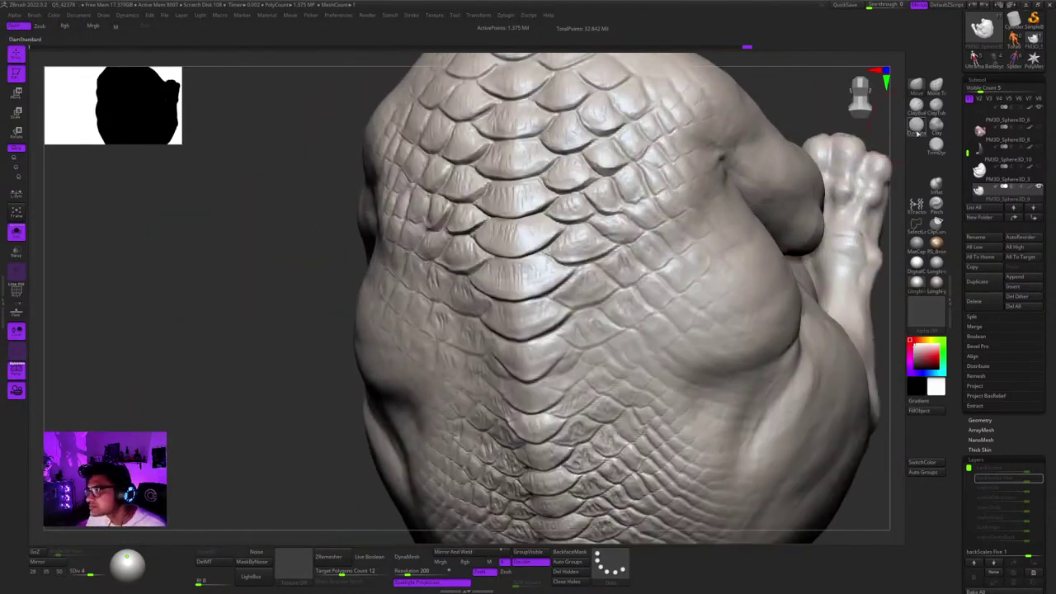
Return to the DamStandard brush and cut in the lower edge of the outer right-hand scale beside the middle plates.
click(916, 125)
right_drag(596, 195, 557, 297)
right_click(557, 297)
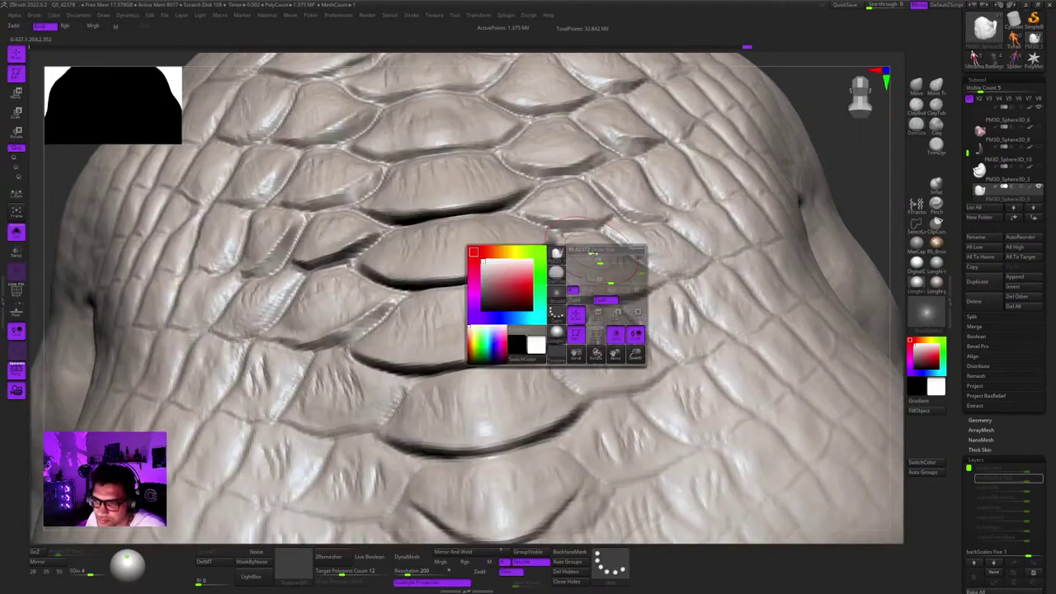
right_drag(635, 276, 563, 293)
drag(598, 295, 631, 304)
alt+right_drag(673, 254, 612, 236)
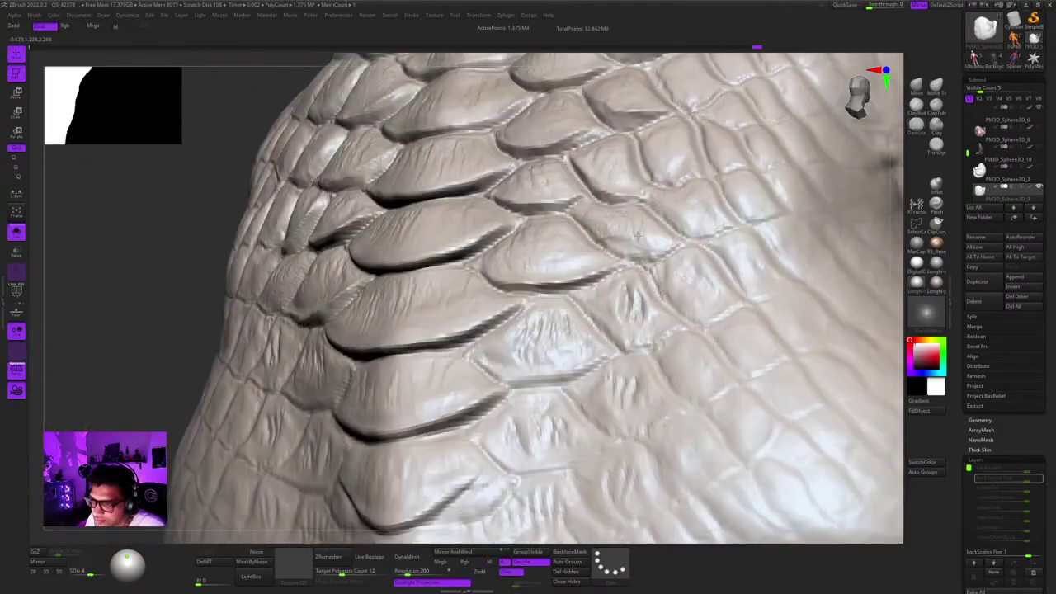
drag(612, 235, 654, 249)
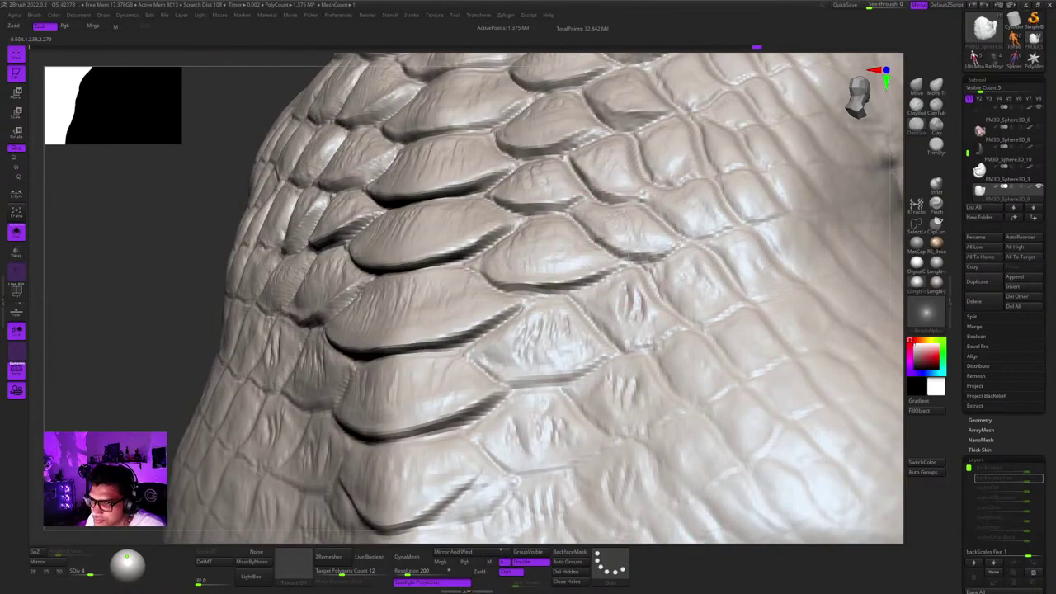
Deepen the lower edge of the small scale nearest the left arm in the middle row.
mouse_move(640, 254)
right_down()
mouse_move(569, 246)
mouse_move(608, 247)
right_up()
mouse_move(545, 229)
mouse_down()
mouse_move(521, 259)
mouse_move(466, 274)
mouse_move(509, 273)
mouse_up()
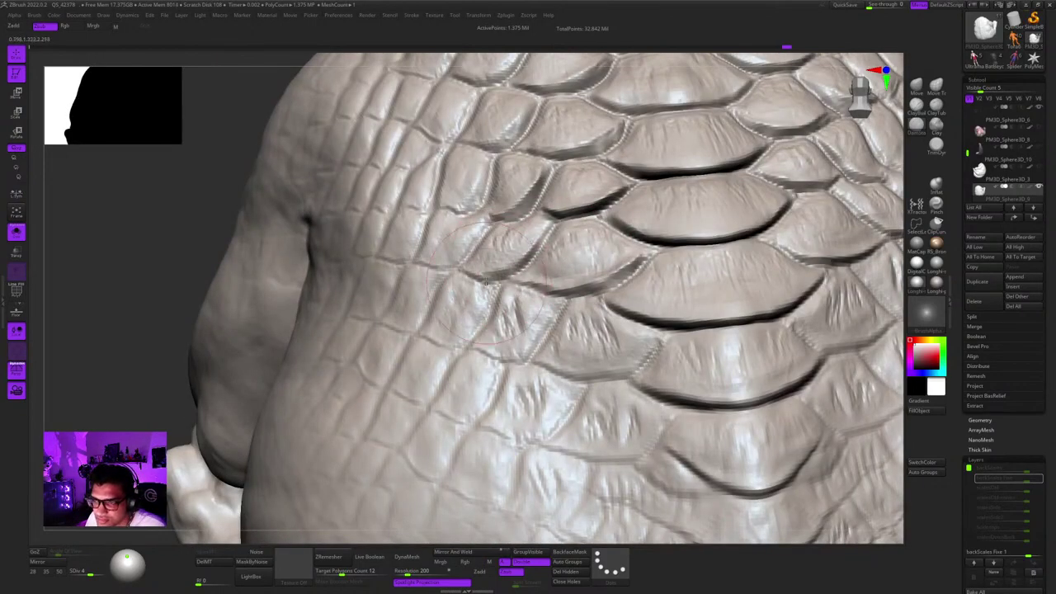
ctrl+right_drag(518, 271, 517, 242)
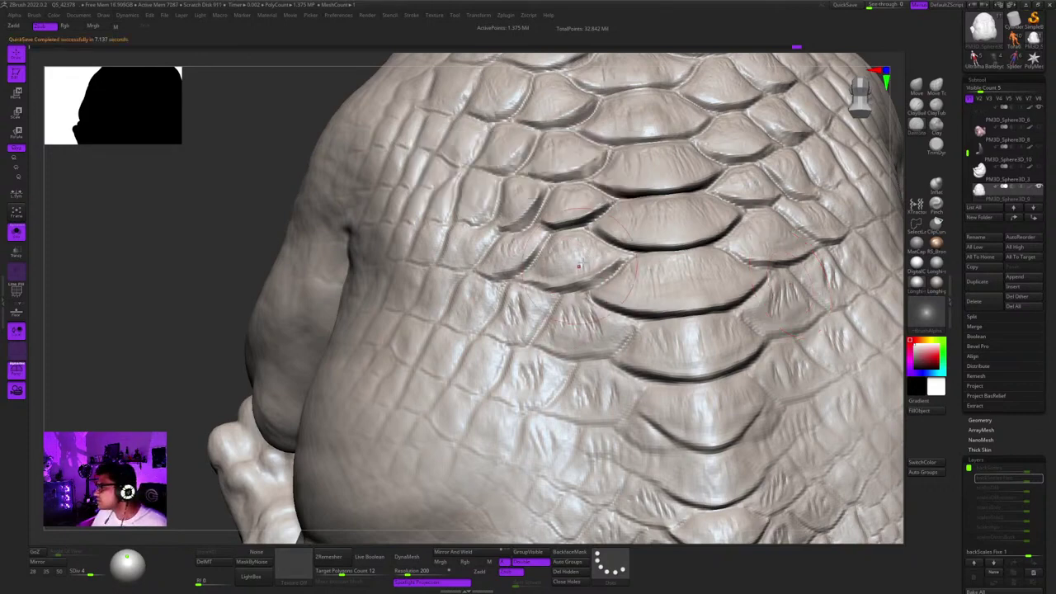
Carve the lower border of the wrinkled scale to the right of the lower central plates.
ctrl+right_drag(596, 278, 635, 210)
mouse_move(701, 239)
right_down()
mouse_move(652, 236)
mouse_move(662, 288)
mouse_move(614, 309)
right_up()
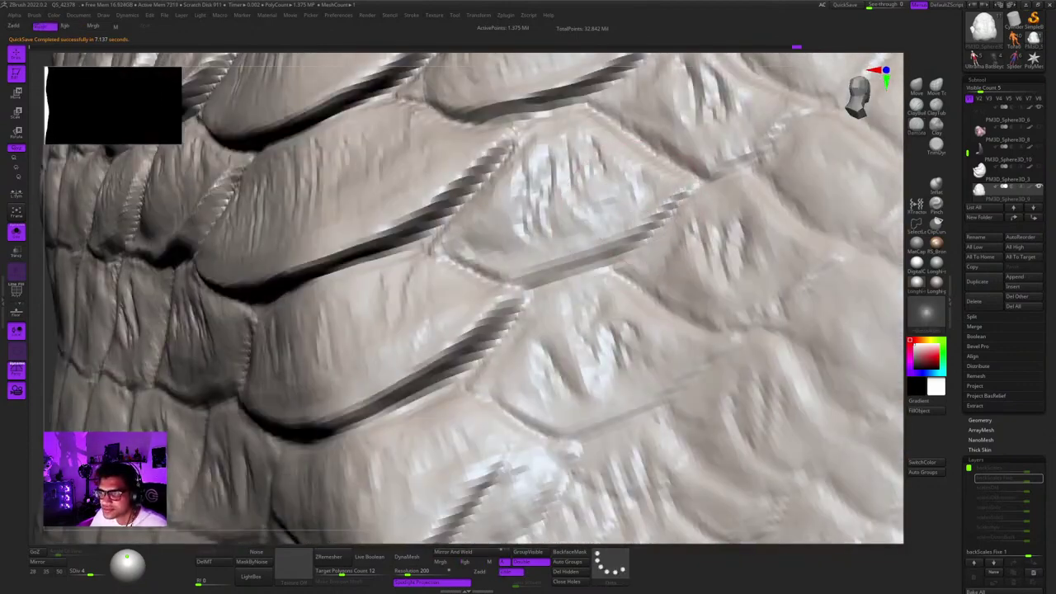
alt+right_drag(533, 279, 638, 245)
drag(651, 240, 752, 234)
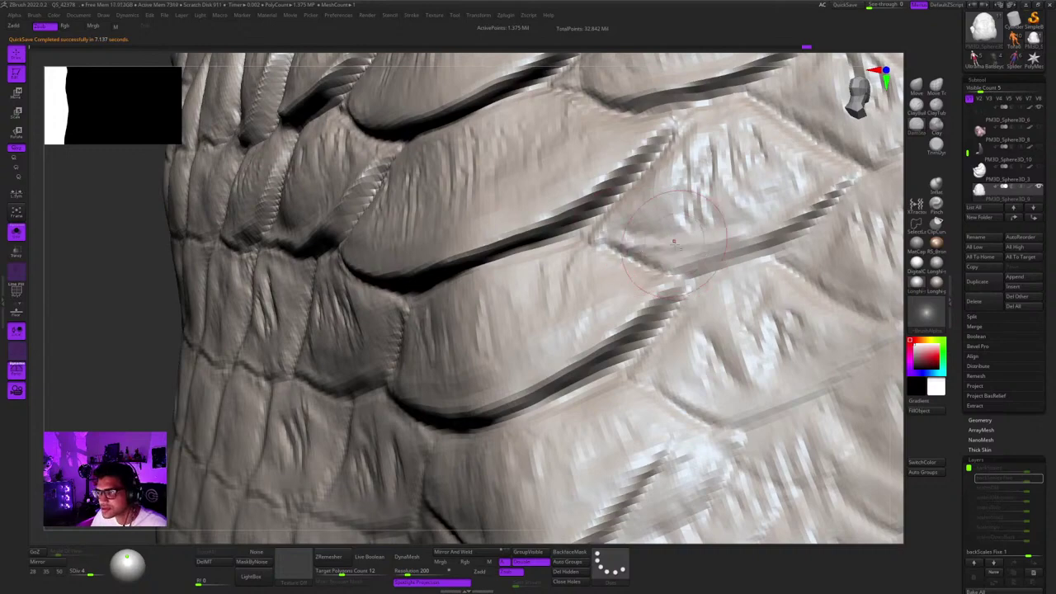
drag(806, 214, 678, 260)
Define the lower edges of the wrinkled scales to the left of the lower central plates.
ctrl+right_drag(764, 186, 695, 220)
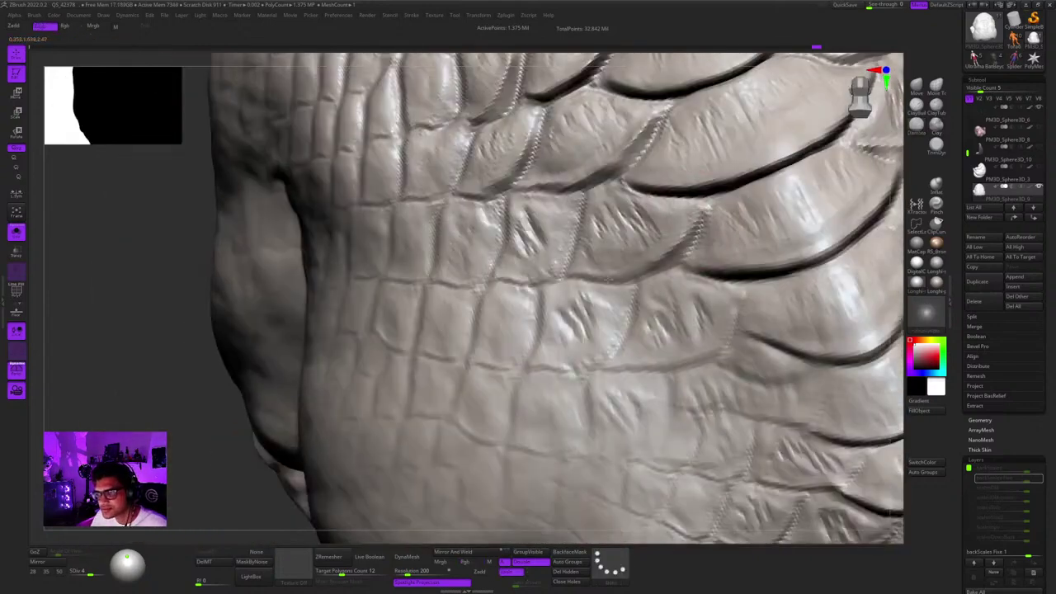
alt+right_drag(585, 302, 522, 191)
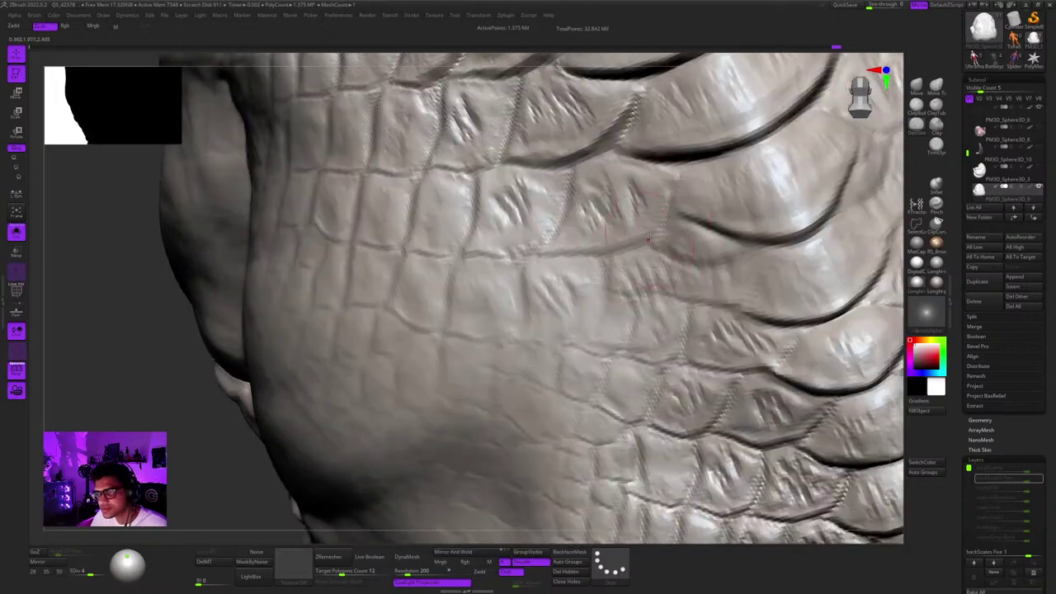
alt+right_drag(683, 193, 601, 246)
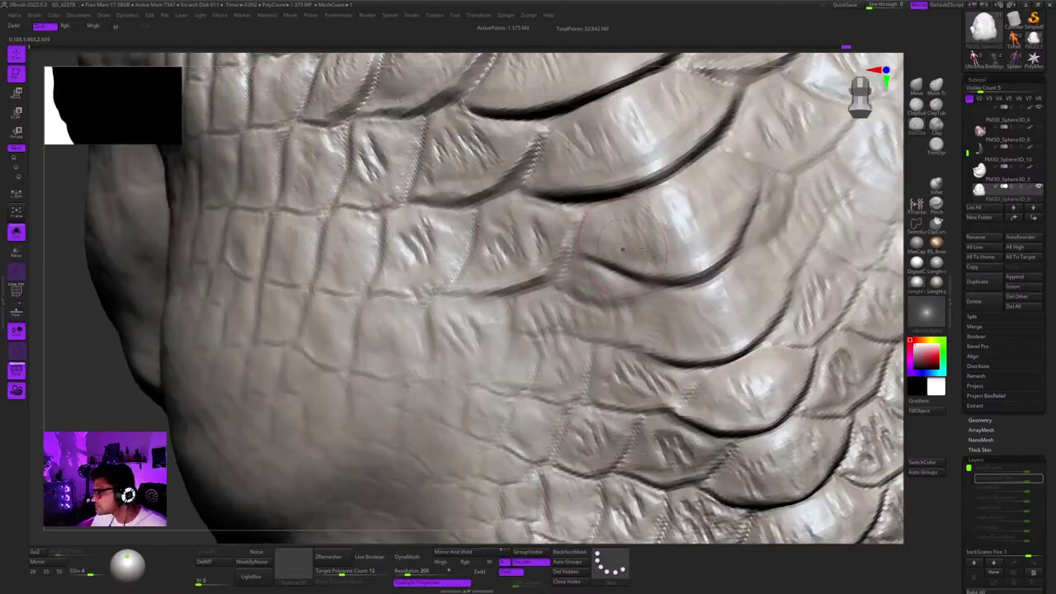
ctrl+right_drag(701, 256, 592, 251)
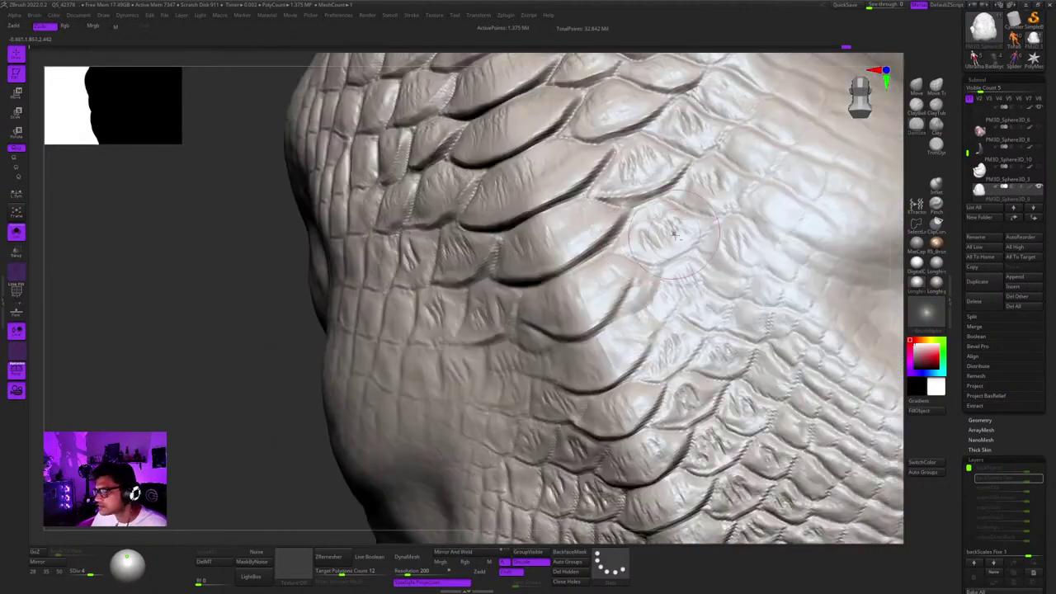
Sharpen the overlapping edges of the two wrinkled scales to the right of the lower central plates.
drag(652, 256, 631, 250)
mouse_move(631, 250)
right_down()
mouse_move(643, 286)
mouse_move(683, 178)
right_up()
drag(660, 211, 579, 230)
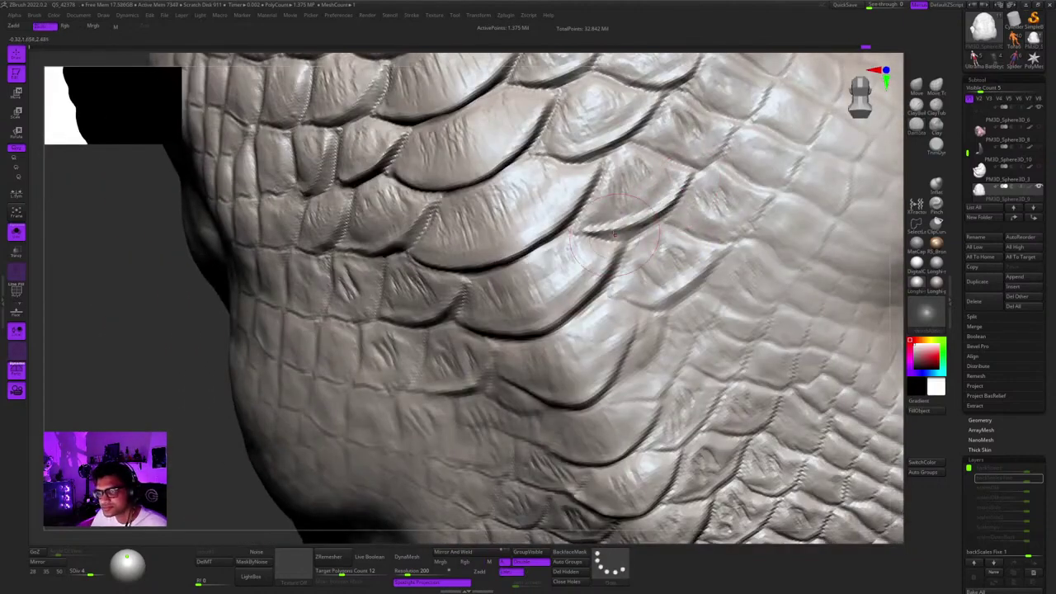
mouse_move(577, 226)
right_down()
mouse_move(549, 243)
mouse_move(615, 293)
right_up()
right_click(615, 294)
drag(577, 239, 720, 175)
Cut deeper grooves under the small left-side scales next to the central plates, working from above.
mouse_move(719, 175)
right_down()
mouse_move(647, 226)
mouse_move(691, 189)
mouse_move(612, 284)
right_up()
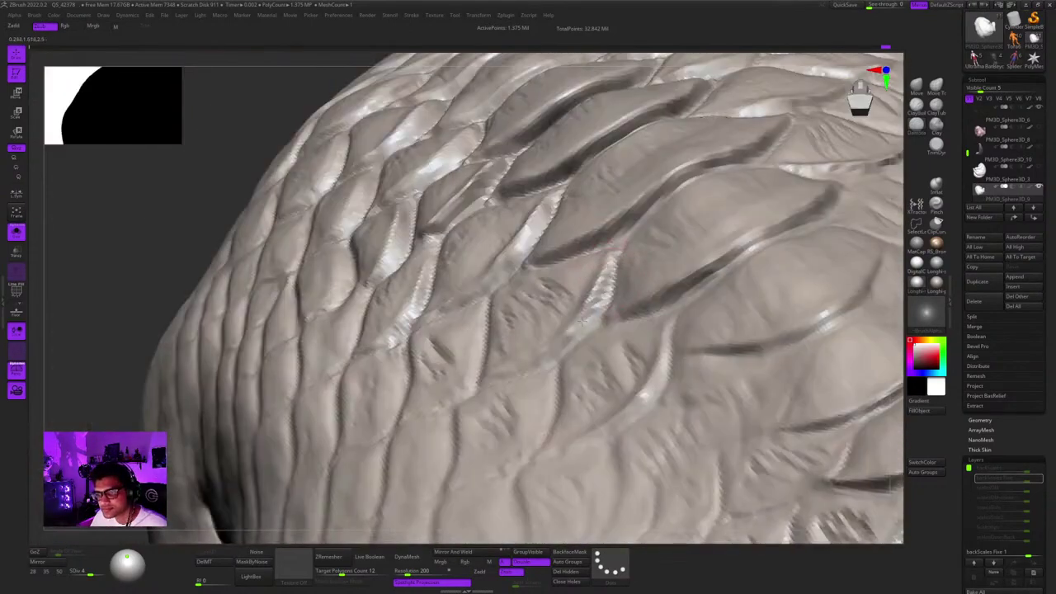
right_drag(582, 322, 650, 206)
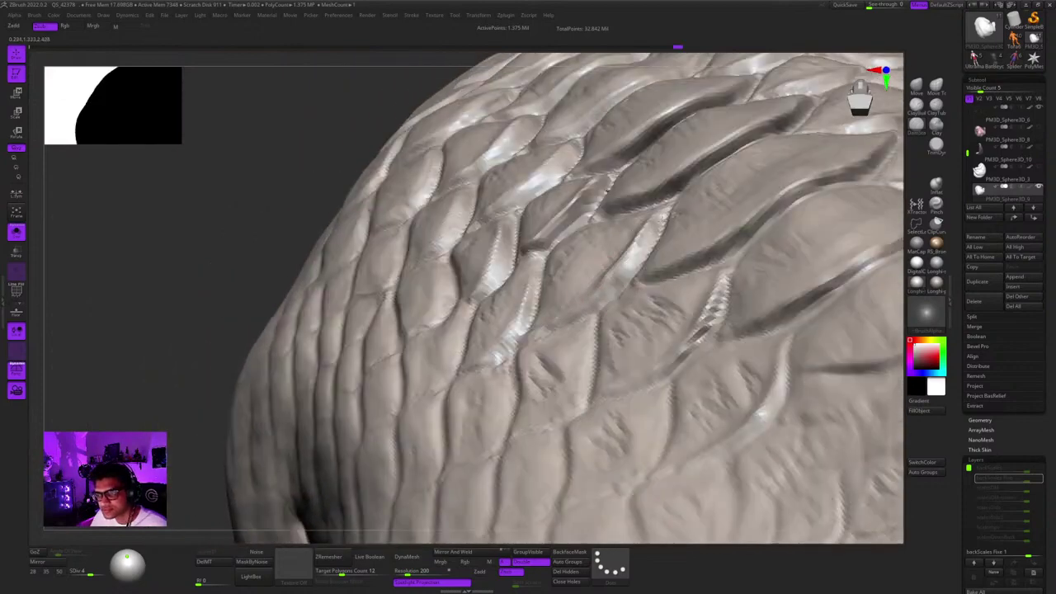
right_drag(537, 322, 571, 348)
drag(634, 232, 569, 295)
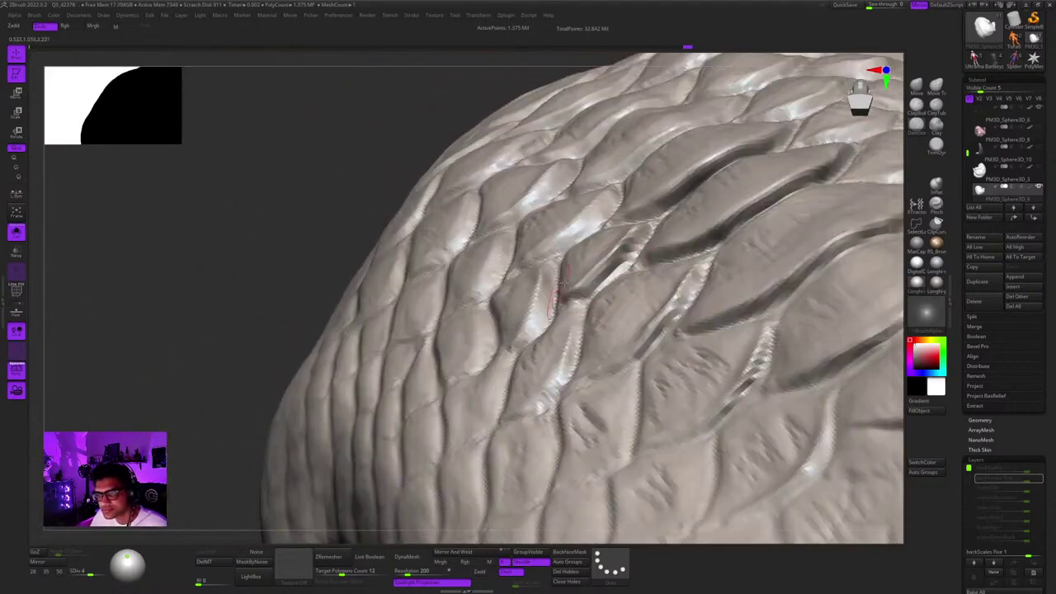
mouse_move(569, 298)
right_down()
mouse_move(592, 347)
mouse_move(581, 312)
right_up()
drag(587, 306, 575, 319)
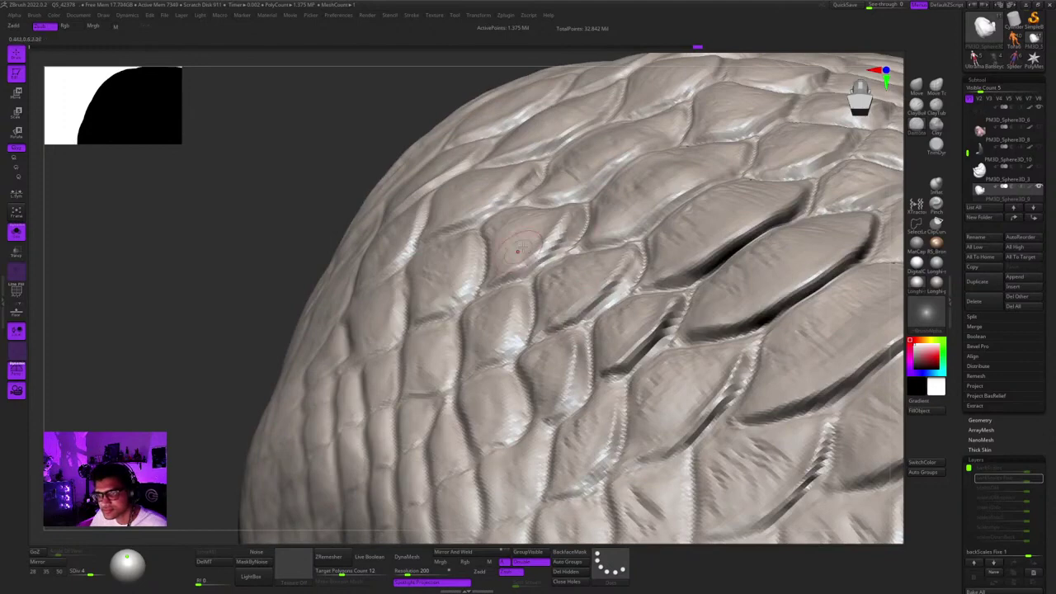
Refine the borders of the small scales around the uppermost plates on the crown of the back.
right_drag(517, 250, 602, 258)
alt+right_drag(813, 171, 567, 261)
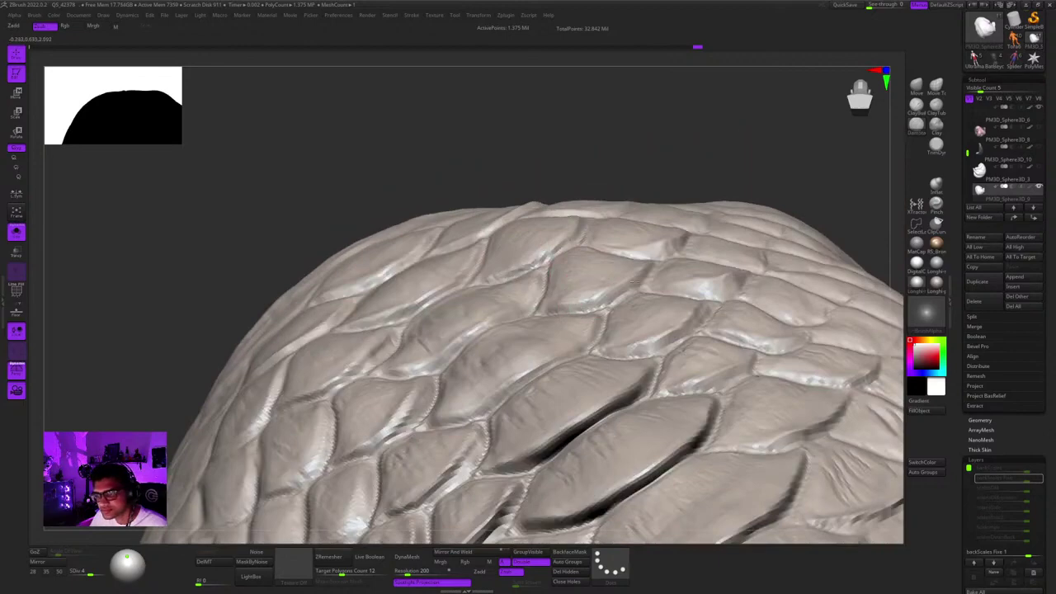
right_drag(566, 317, 600, 252)
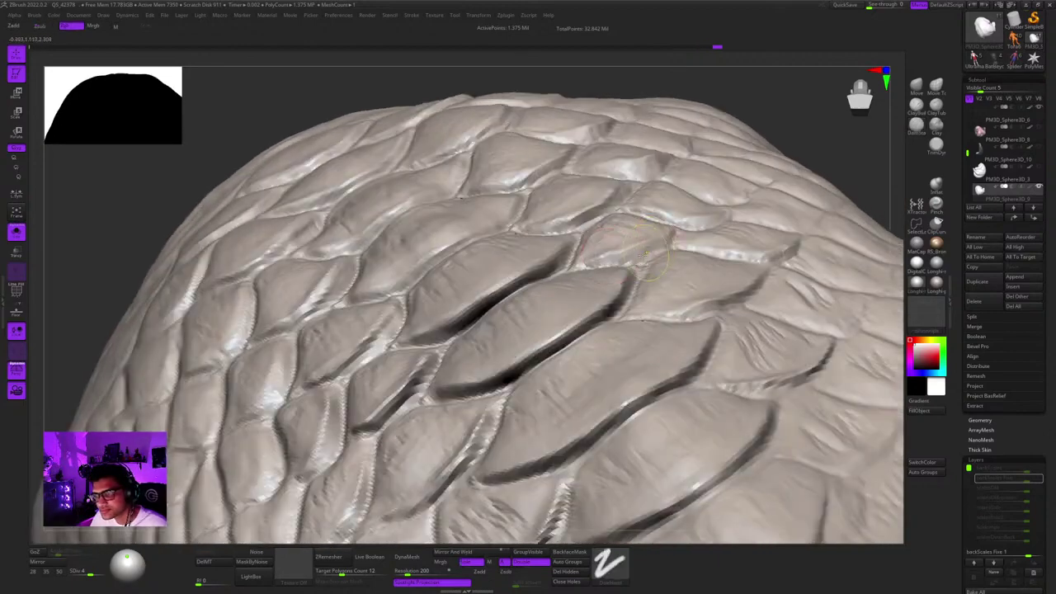
alt+right_drag(663, 235, 611, 257)
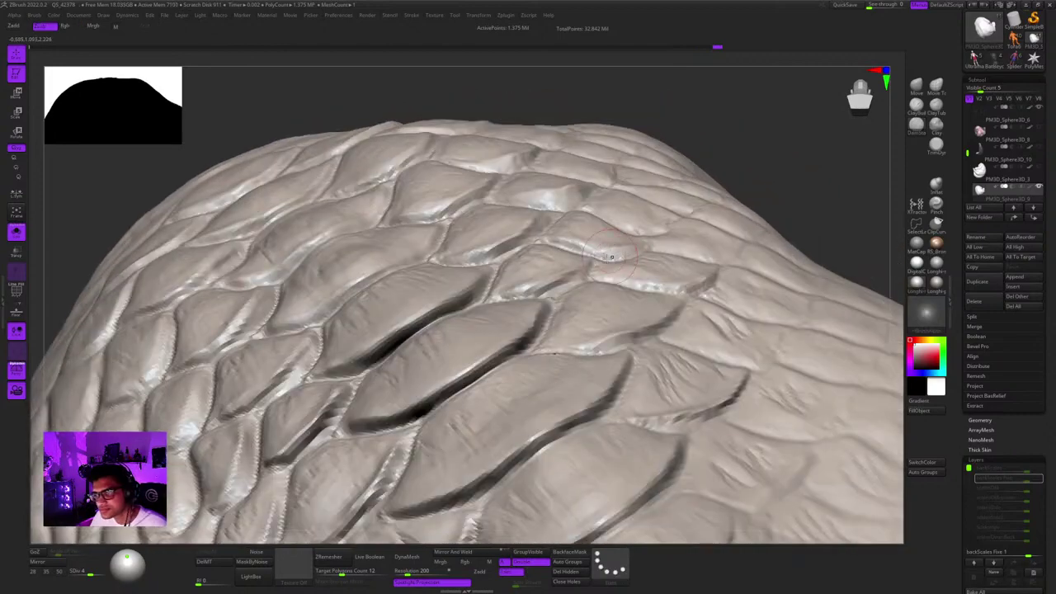
mouse_move(672, 268)
alt+right_down()
mouse_move(612, 232)
mouse_move(660, 249)
mouse_move(589, 275)
alt+right_up()
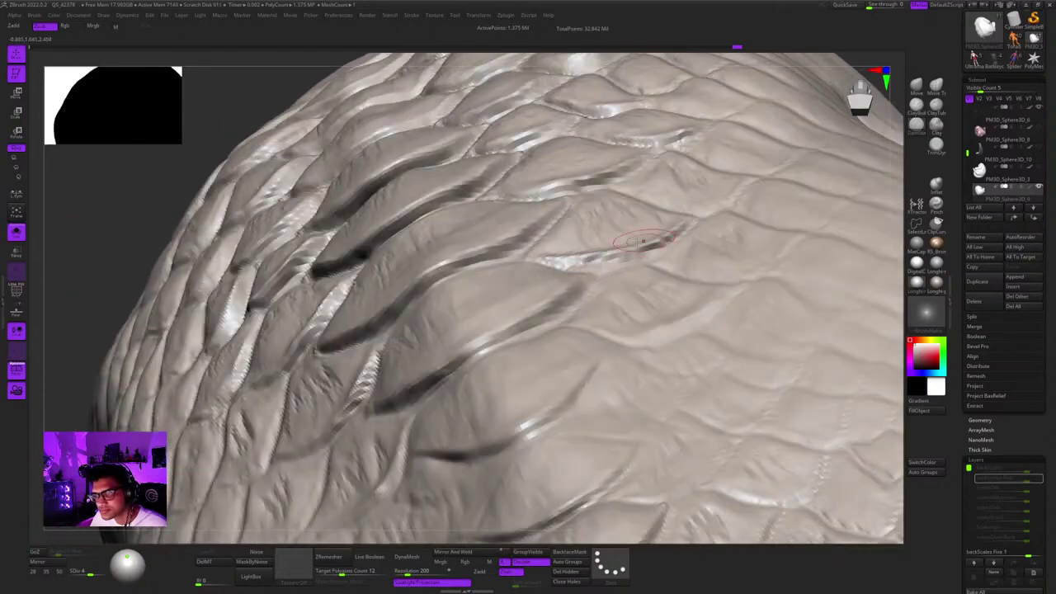
Switch to the ClayBuildup brush, lower the back mesh to subdivision level 3 and adjust the brush size.
ctrl+right_drag(643, 241, 691, 169)
right_drag(691, 169, 631, 222)
ctrl+right_drag(631, 223, 635, 330)
right_drag(635, 330, 578, 347)
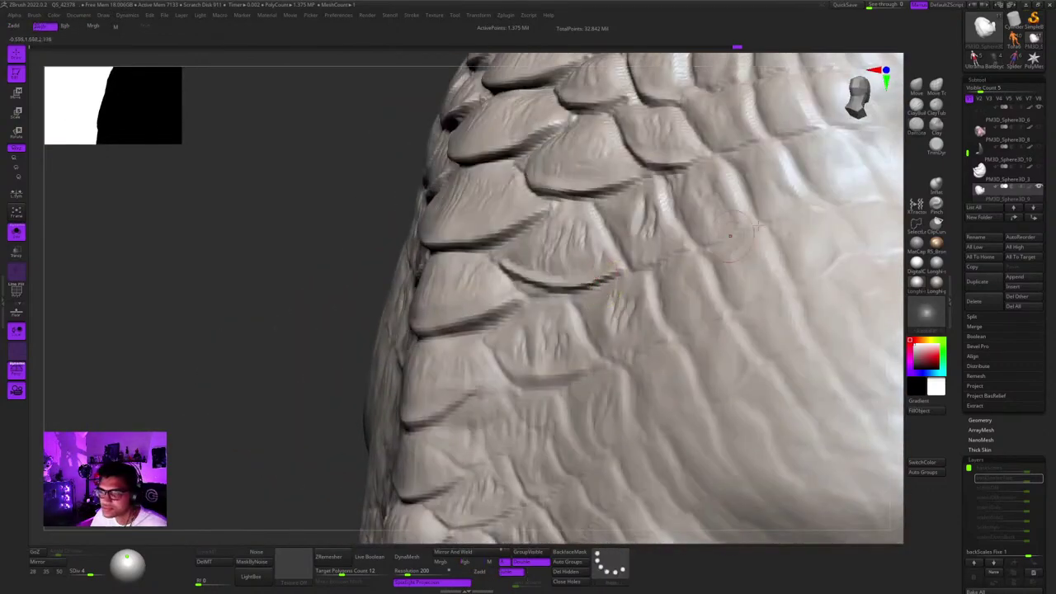
click(916, 106)
right_drag(703, 180, 788, 190)
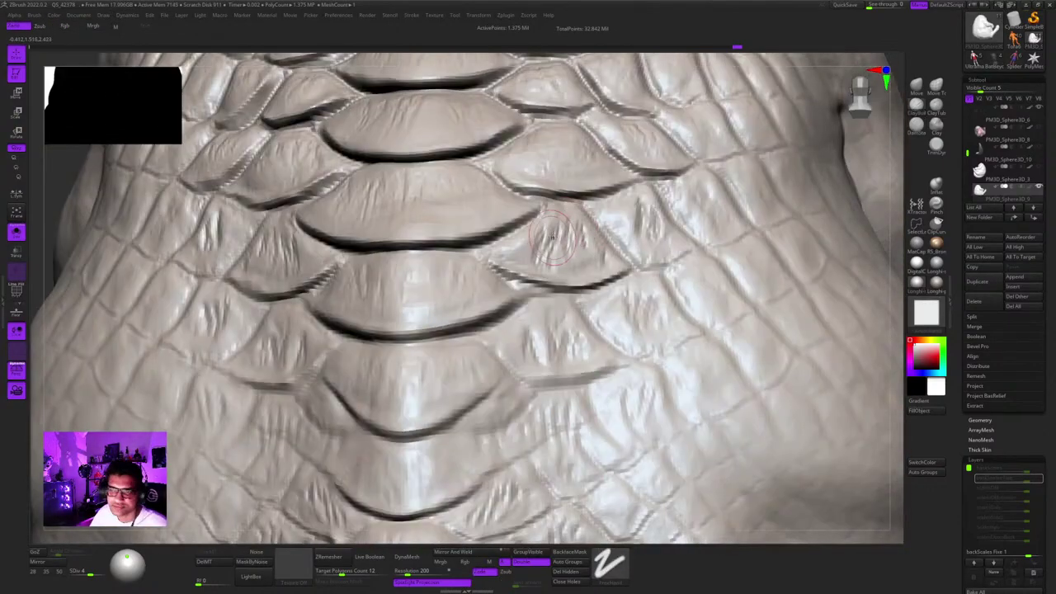
key(ctrl+d)
right_drag(606, 237, 547, 300)
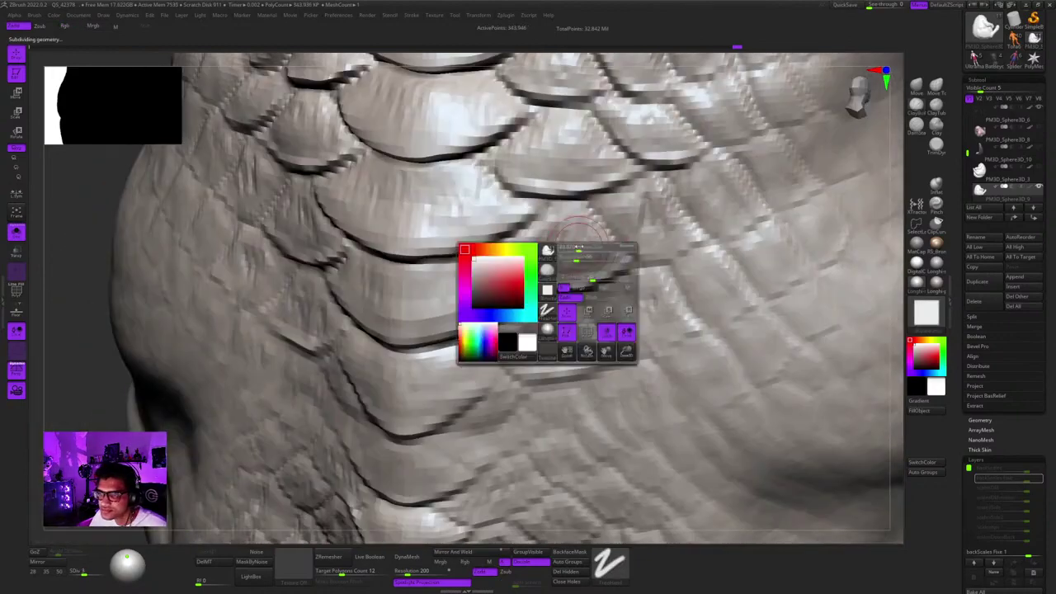
drag(574, 235, 606, 250)
key(shift+d)
Build up clay on the scales along the left flank, between the central plates and the armpit.
mouse_move(609, 254)
ctrl+right_down()
mouse_move(617, 207)
mouse_move(631, 278)
mouse_move(850, 290)
ctrl+right_up()
mouse_move(561, 272)
right_down()
mouse_move(624, 298)
mouse_move(639, 340)
right_up()
right_click(640, 342)
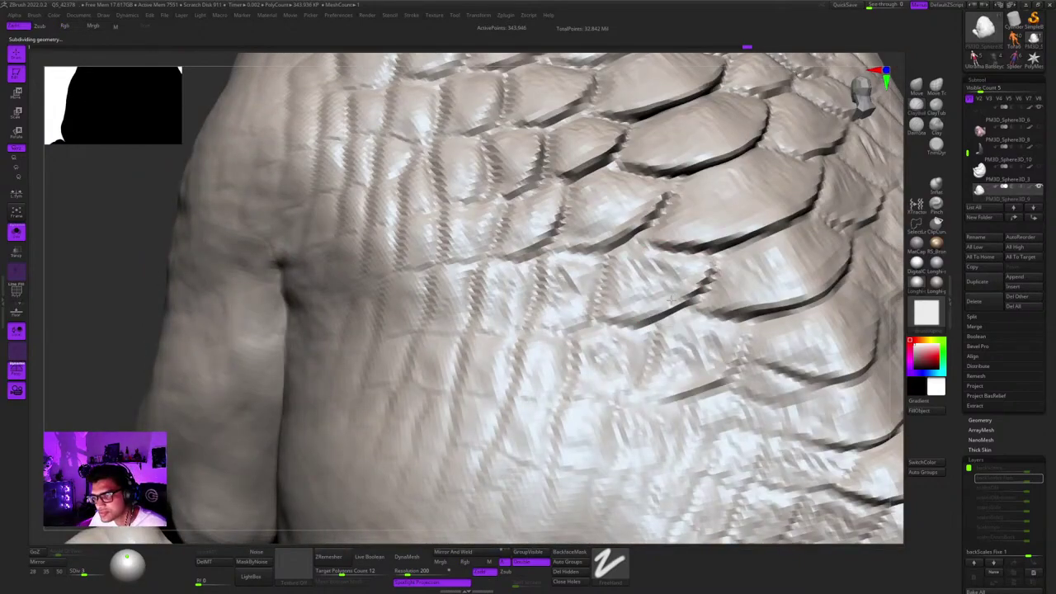
ctrl+right_drag(672, 278, 628, 162)
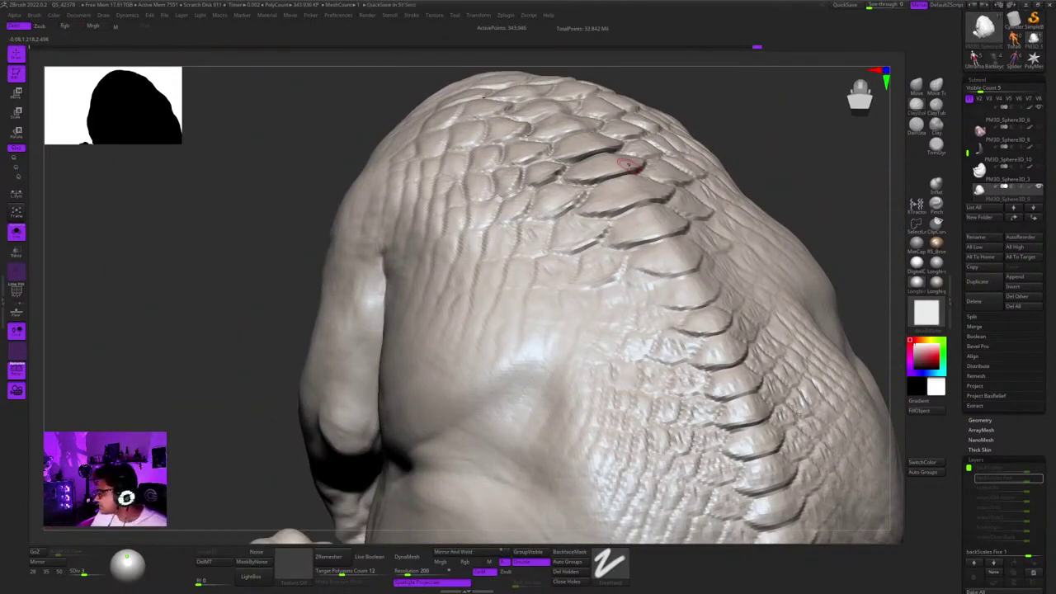
right_drag(588, 158, 611, 322)
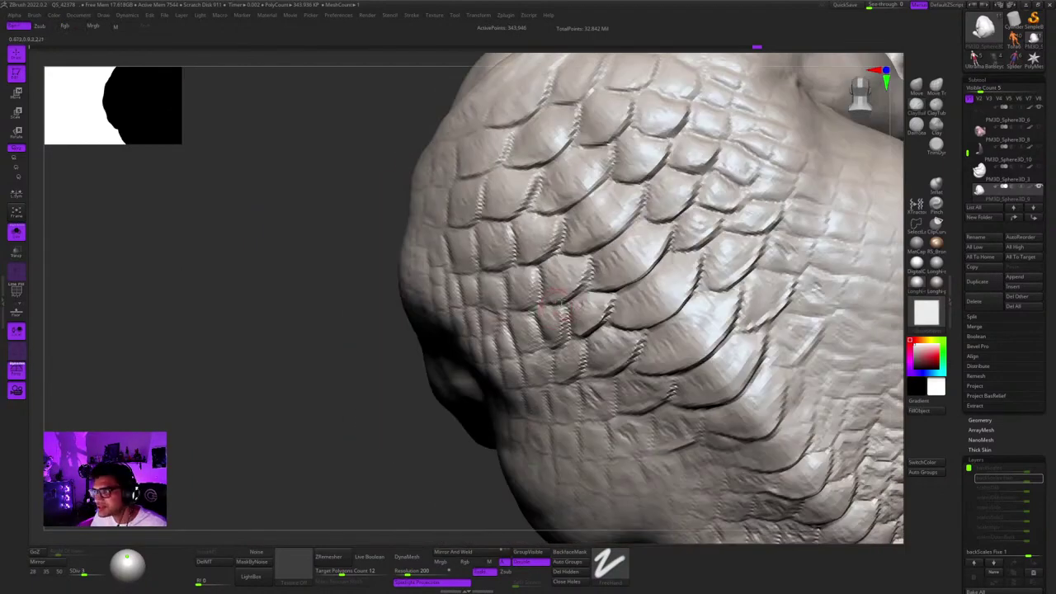
alt+right_drag(559, 306, 583, 243)
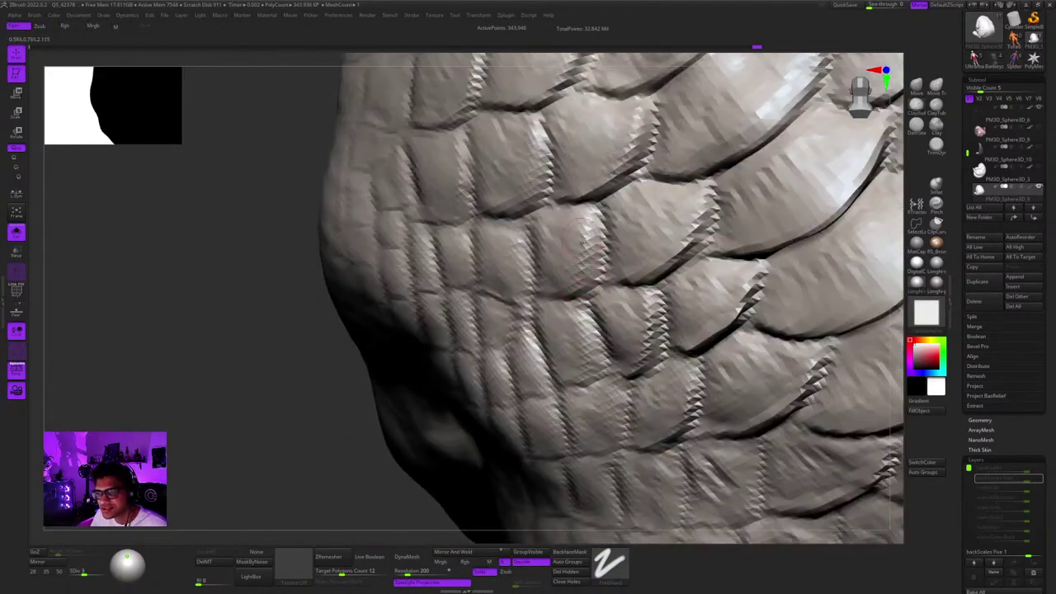
mouse_move(570, 292)
right_down()
mouse_move(576, 285)
mouse_move(575, 338)
mouse_move(571, 291)
right_up()
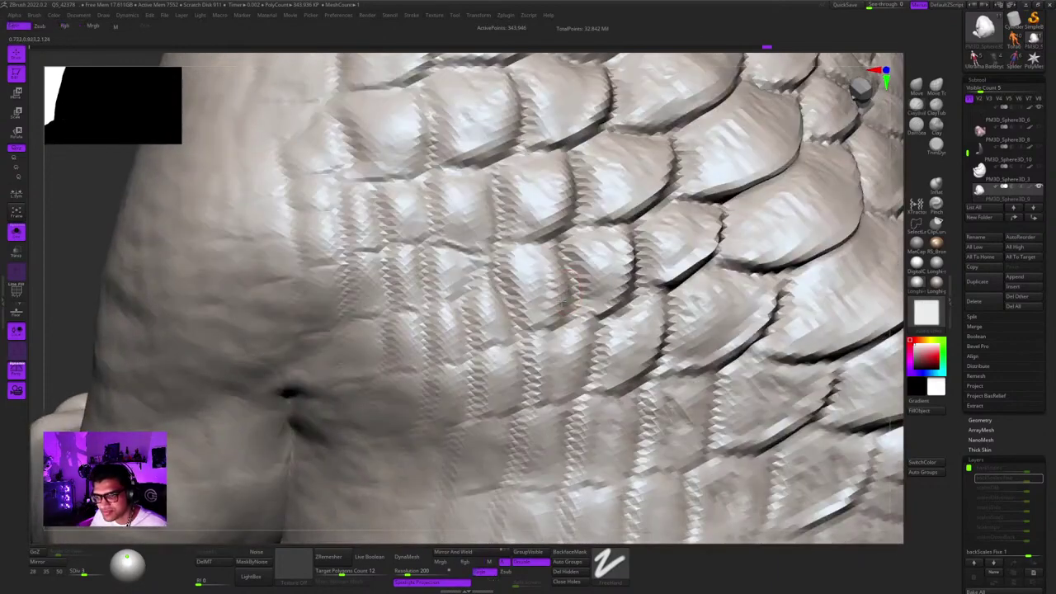
Fill the wrinkled scales on the upper back towards the shoulder with clay, rounding their surfaces into overlapping shapes.
ctrl+right_drag(511, 256, 478, 312)
ctrl+right_drag(640, 277, 595, 324)
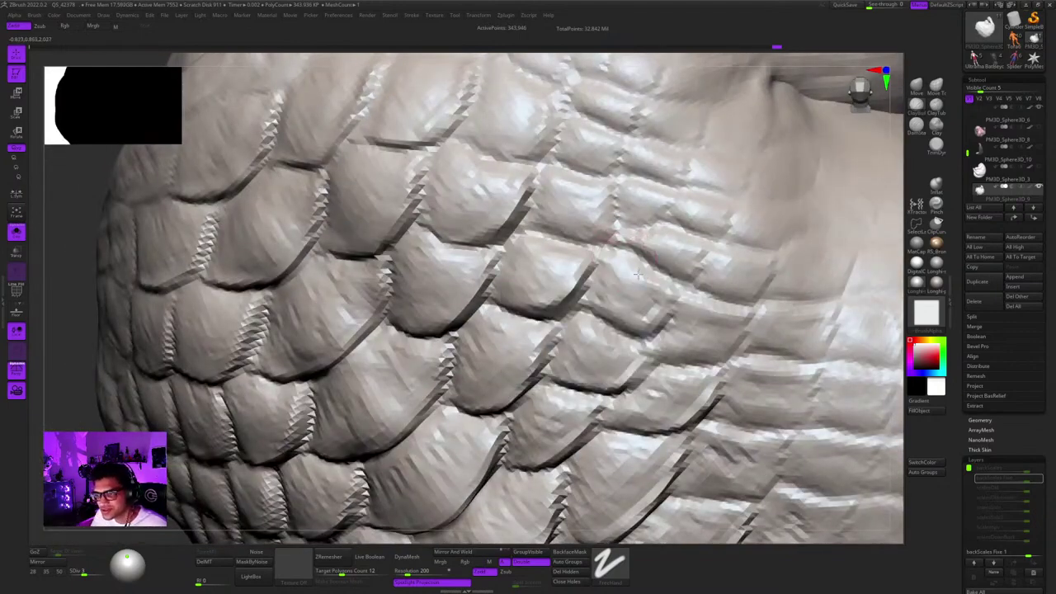
ctrl+right_drag(617, 259, 620, 194)
right_drag(620, 194, 627, 247)
ctrl+right_drag(627, 247, 569, 330)
right_drag(569, 329, 631, 256)
mouse_move(630, 256)
right_down()
mouse_move(631, 278)
mouse_move(598, 260)
mouse_move(609, 317)
right_up()
mouse_move(609, 317)
right_down()
mouse_move(515, 322)
mouse_move(508, 293)
mouse_move(474, 346)
mouse_move(461, 330)
mouse_move(466, 363)
mouse_move(540, 358)
right_up()
ctrl+right_drag(540, 359, 554, 268)
mouse_move(554, 268)
right_down()
mouse_move(535, 361)
mouse_move(563, 405)
mouse_move(521, 388)
mouse_move(614, 351)
mouse_move(625, 298)
right_up()
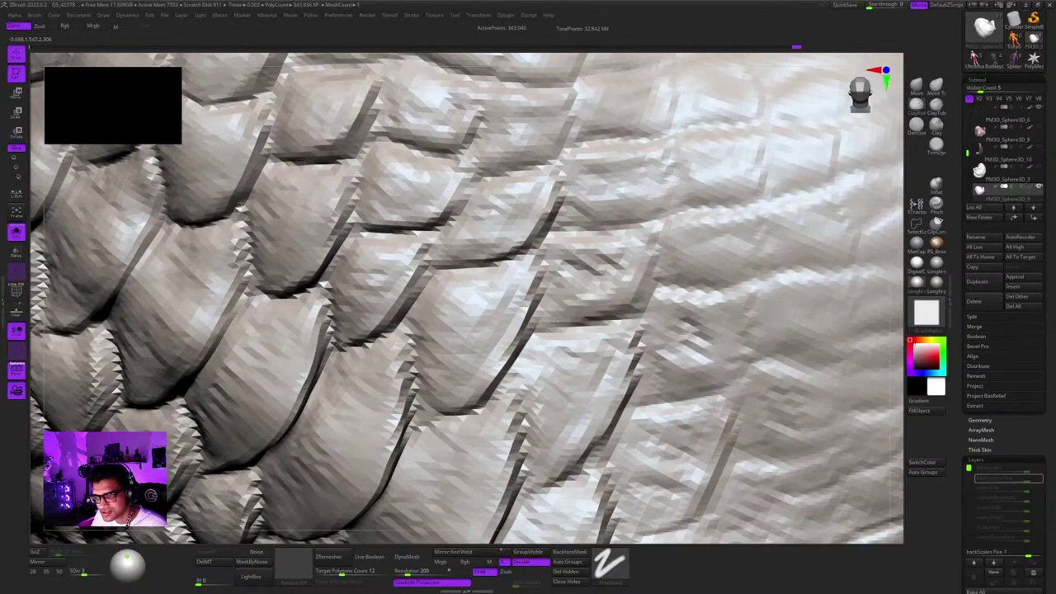
mouse_move(602, 272)
ctrl+right_down()
mouse_move(605, 334)
mouse_move(581, 358)
mouse_move(606, 221)
mouse_move(590, 235)
ctrl+right_up()
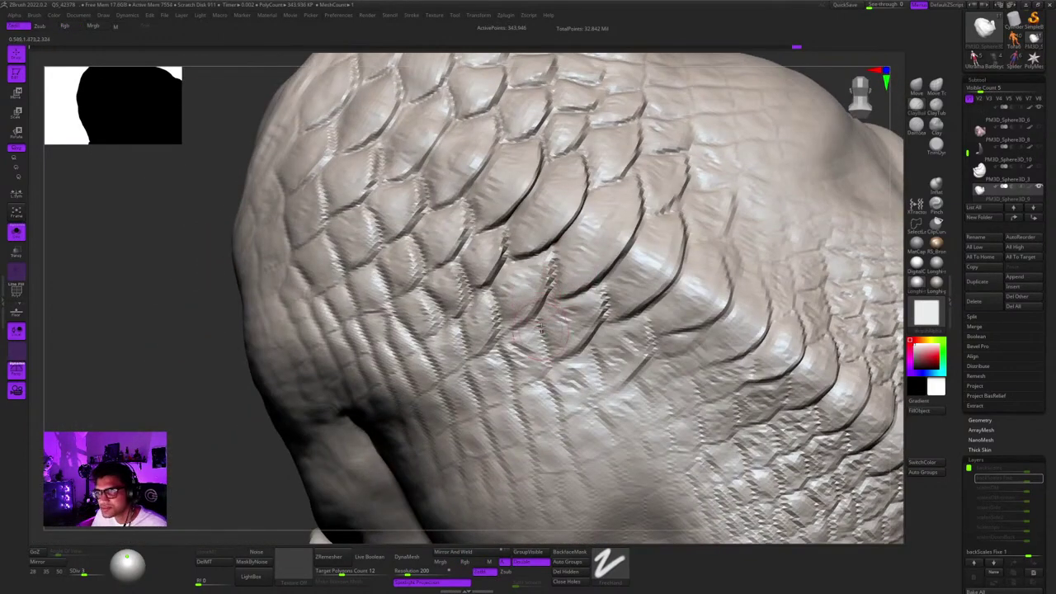
Add clay to the wrinkled scales bordering the lower left side of the central plates, extending their overlapping tips.
right_drag(536, 293, 556, 237)
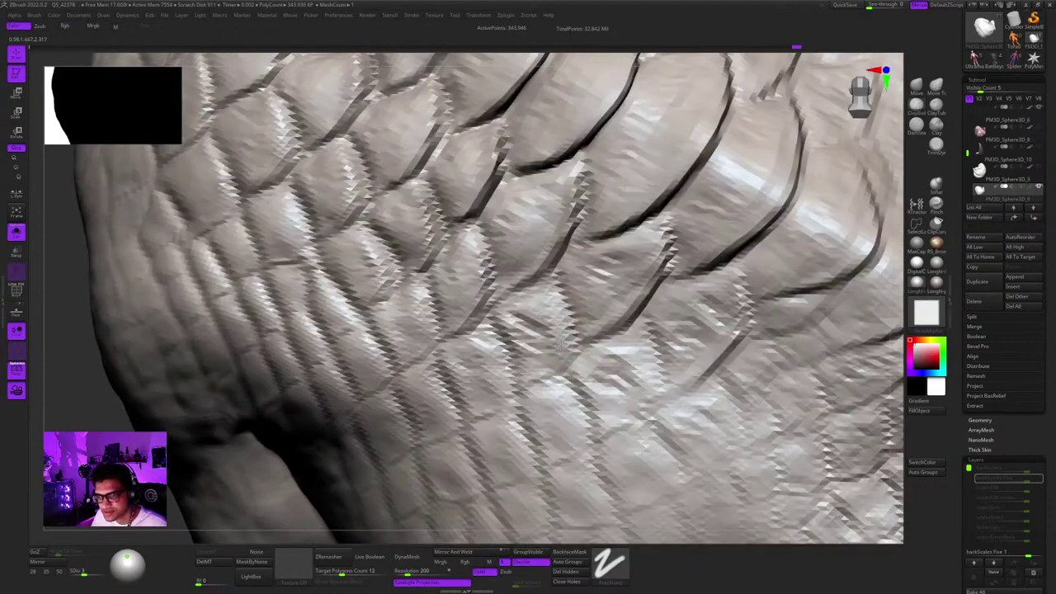
right_click(541, 372)
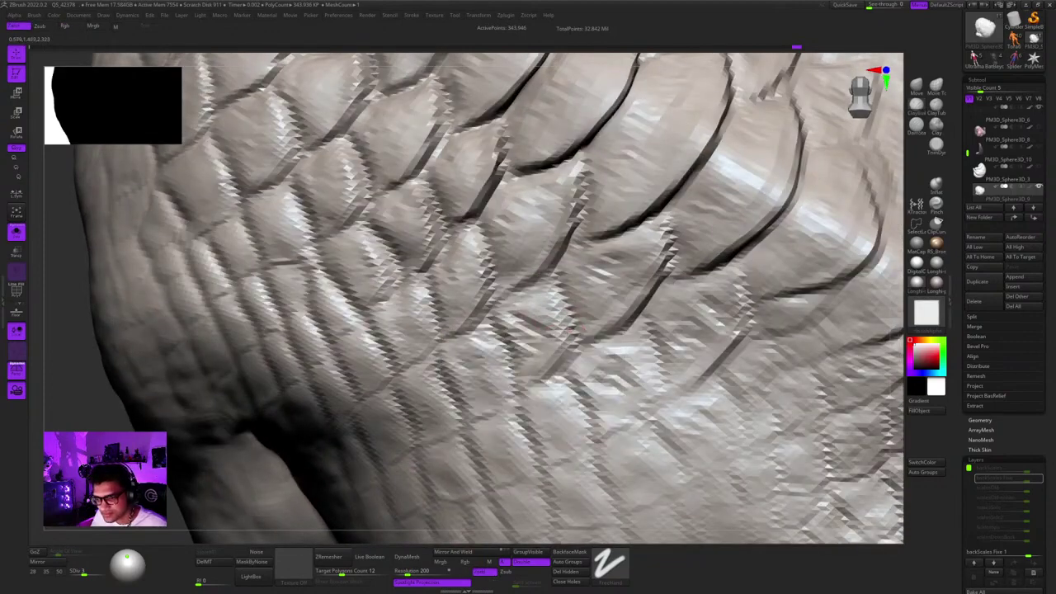
key(space)
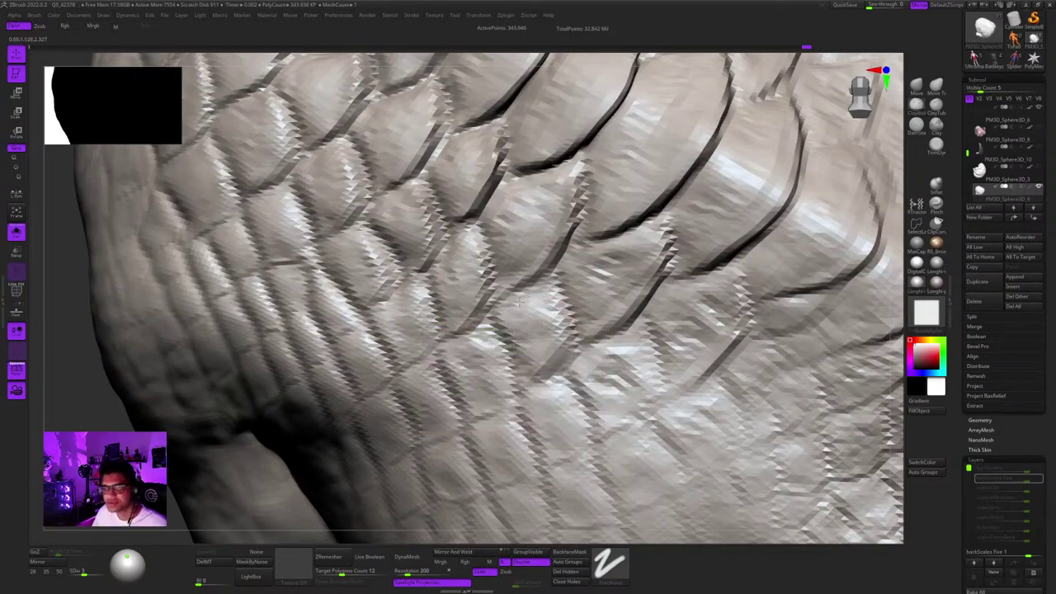
ctrl+right_drag(519, 302, 513, 384)
mouse_move(513, 383)
ctrl+right_down()
mouse_move(512, 339)
mouse_move(494, 326)
mouse_move(527, 312)
mouse_move(531, 340)
mouse_move(538, 331)
ctrl+right_up()
ctrl+right_drag(538, 331, 545, 367)
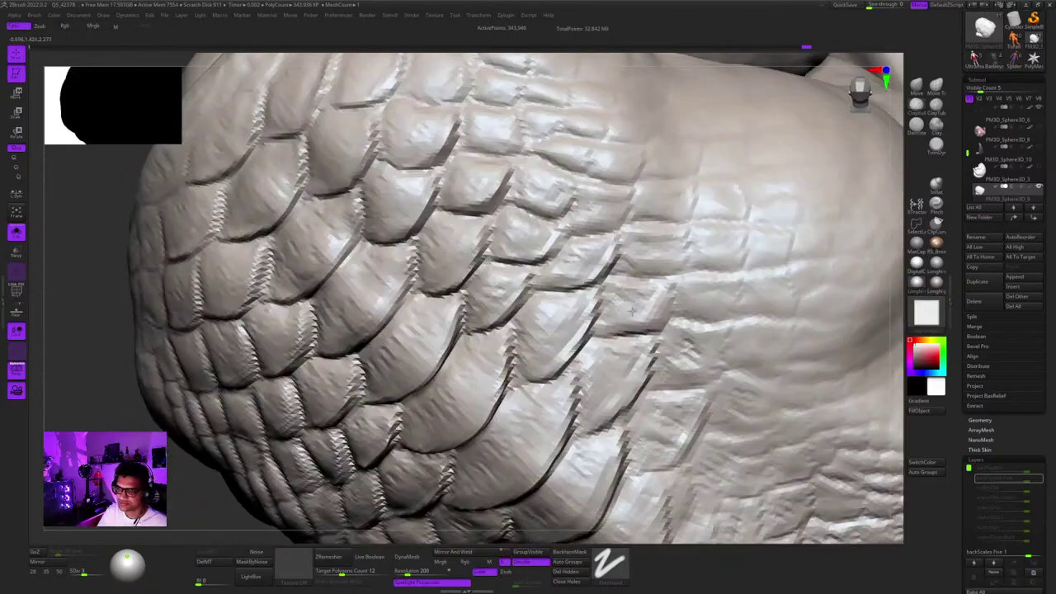
Carve the lower edges of the newly filled scales on the left flank with the DamStandard brush.
mouse_move(637, 297)
right_down()
mouse_move(631, 224)
mouse_move(660, 196)
mouse_move(635, 239)
mouse_move(639, 293)
mouse_move(623, 301)
mouse_move(618, 342)
right_up()
click(917, 130)
right_drag(536, 284, 572, 299)
right_click(573, 299)
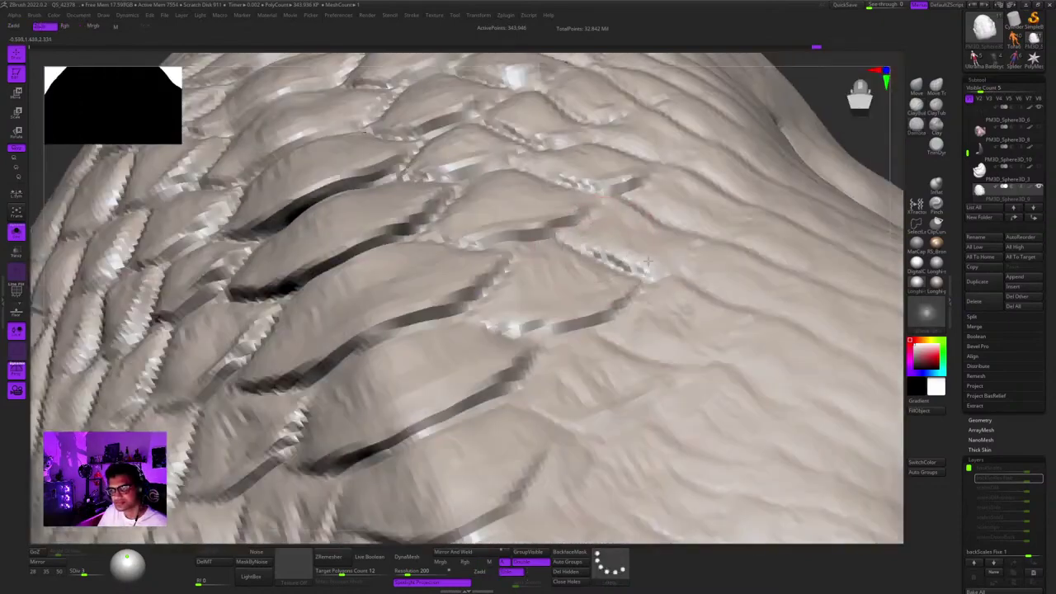
mouse_move(660, 270)
ctrl+right_down()
mouse_move(532, 224)
mouse_move(619, 276)
mouse_move(640, 354)
mouse_move(704, 402)
ctrl+right_up()
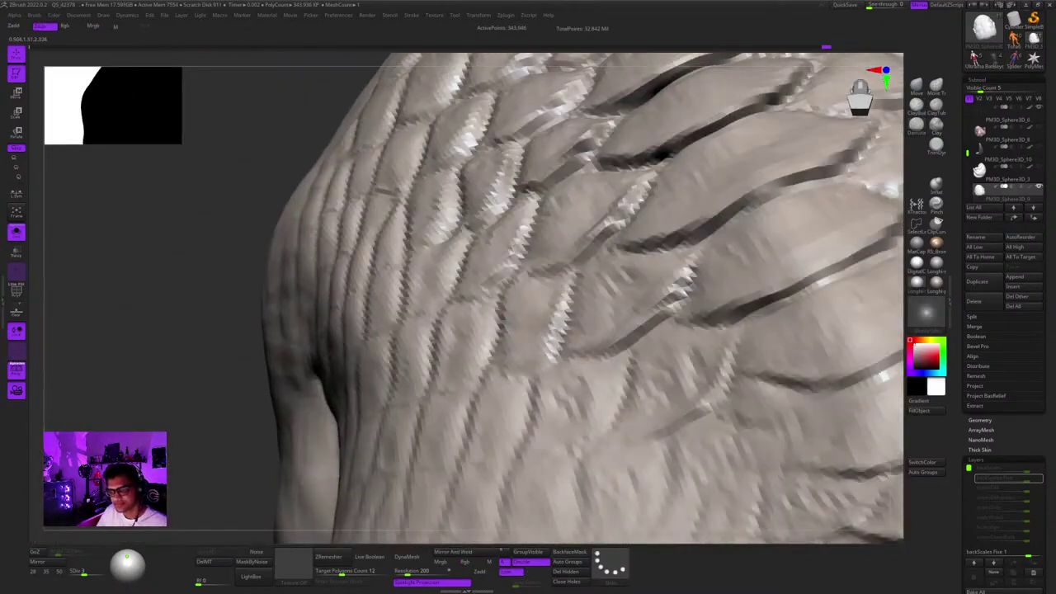
drag(566, 322, 548, 357)
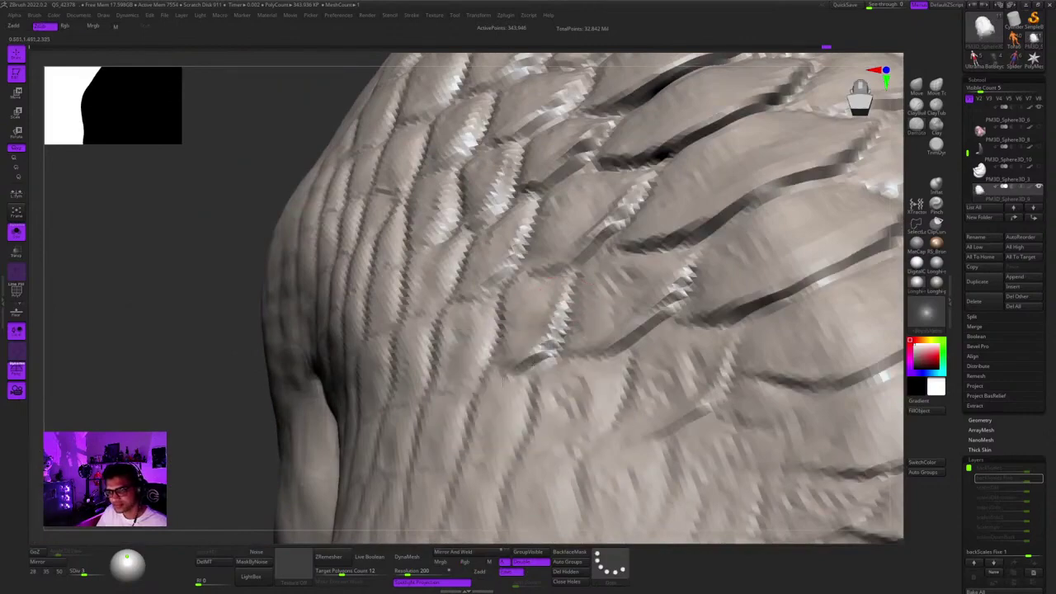
mouse_move(504, 381)
ctrl+right_down()
mouse_move(482, 301)
mouse_move(478, 320)
mouse_move(536, 381)
mouse_move(517, 207)
mouse_move(471, 181)
mouse_move(577, 247)
mouse_move(587, 292)
mouse_move(517, 355)
ctrl+right_up()
Cut crisp borders around the small outer scales on the right flank, next to the armpit.
mouse_move(602, 313)
ctrl+right_down()
mouse_move(554, 252)
mouse_move(626, 272)
mouse_move(690, 229)
mouse_move(678, 221)
mouse_move(605, 299)
mouse_move(545, 240)
ctrl+right_up()
ctrl+right_drag(545, 239, 559, 280)
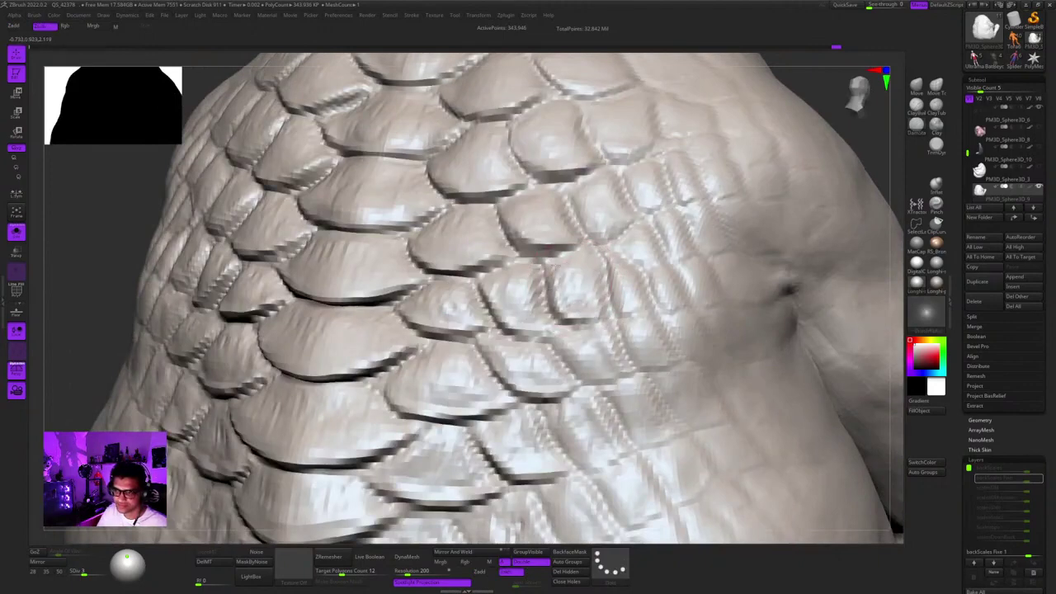
drag(577, 282, 584, 313)
alt+right_drag(585, 188, 601, 236)
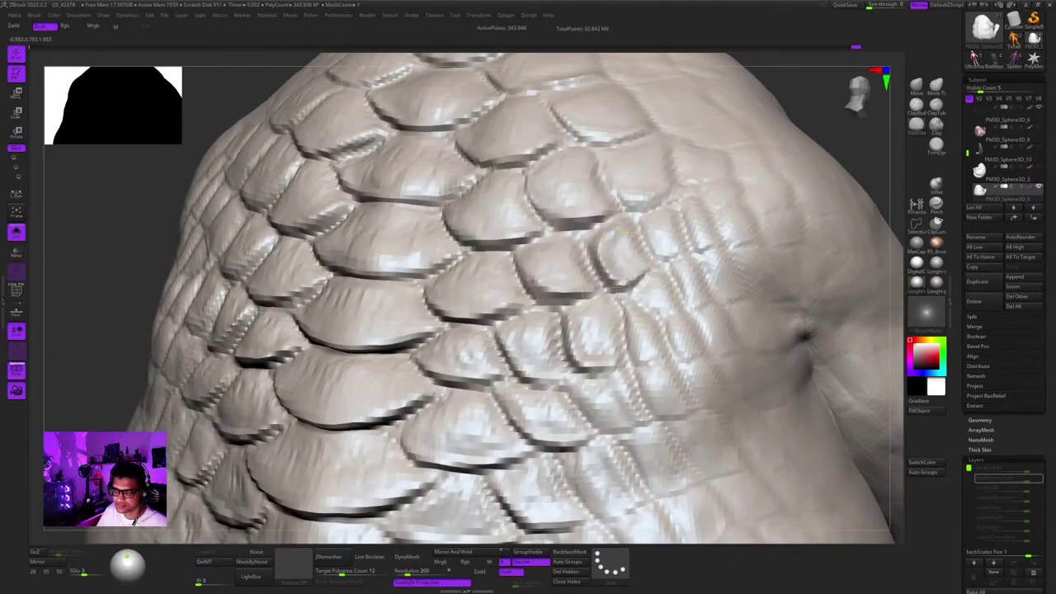
ctrl+right_drag(621, 287, 614, 219)
mouse_move(614, 219)
right_down()
mouse_move(660, 223)
mouse_move(662, 205)
right_up()
mouse_move(663, 205)
right_down()
mouse_move(667, 193)
mouse_move(676, 244)
right_up()
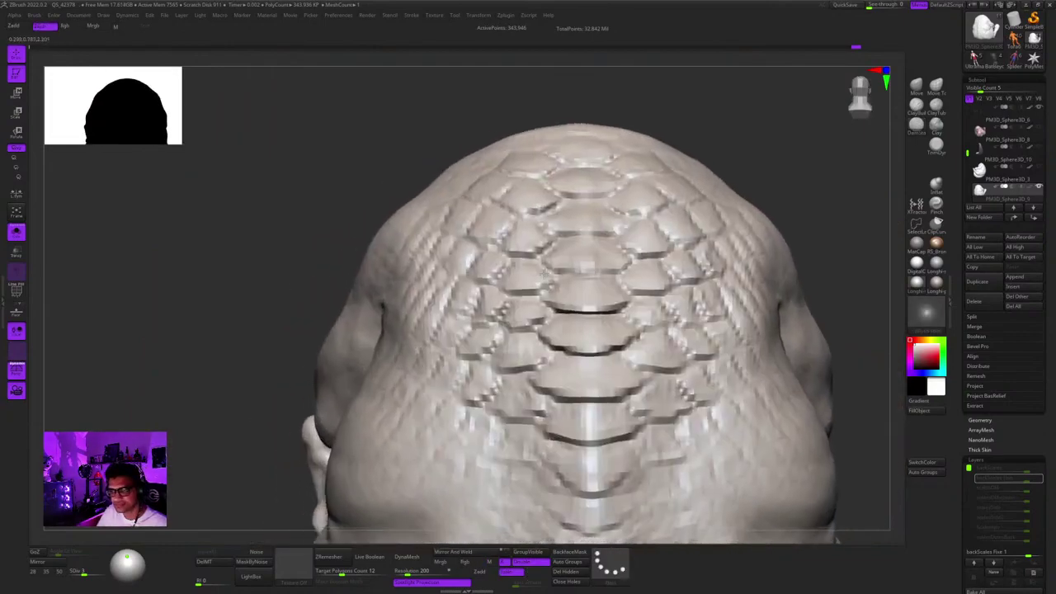
Deepen the edges of the small outer scales on the left side of the back, beside the armpit.
alt+right_drag(544, 273, 614, 270)
ctrl+right_drag(544, 256, 553, 285)
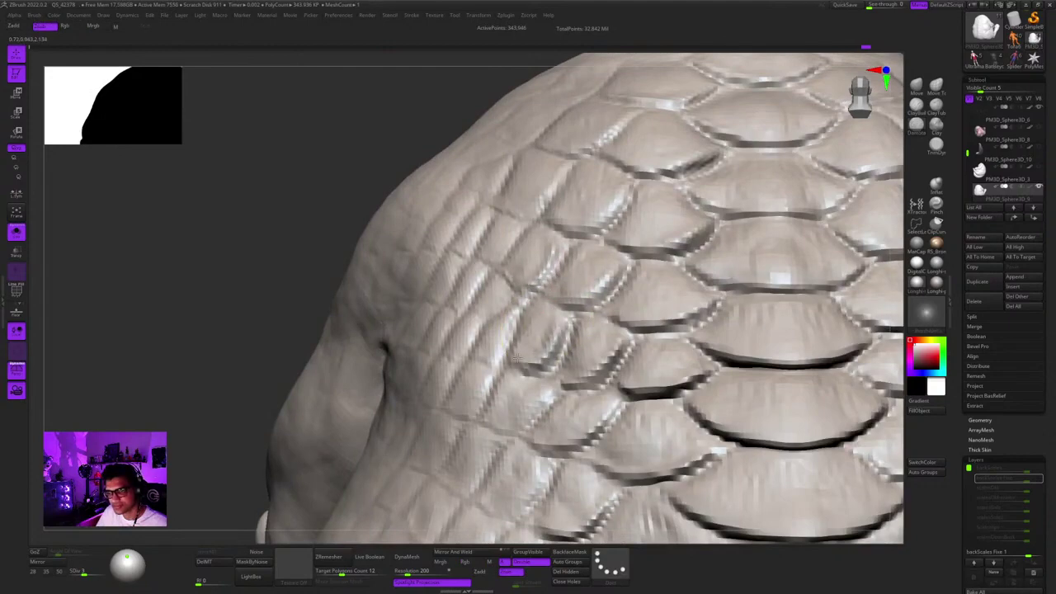
ctrl+right_drag(547, 339, 554, 311)
alt+right_drag(564, 363, 544, 307)
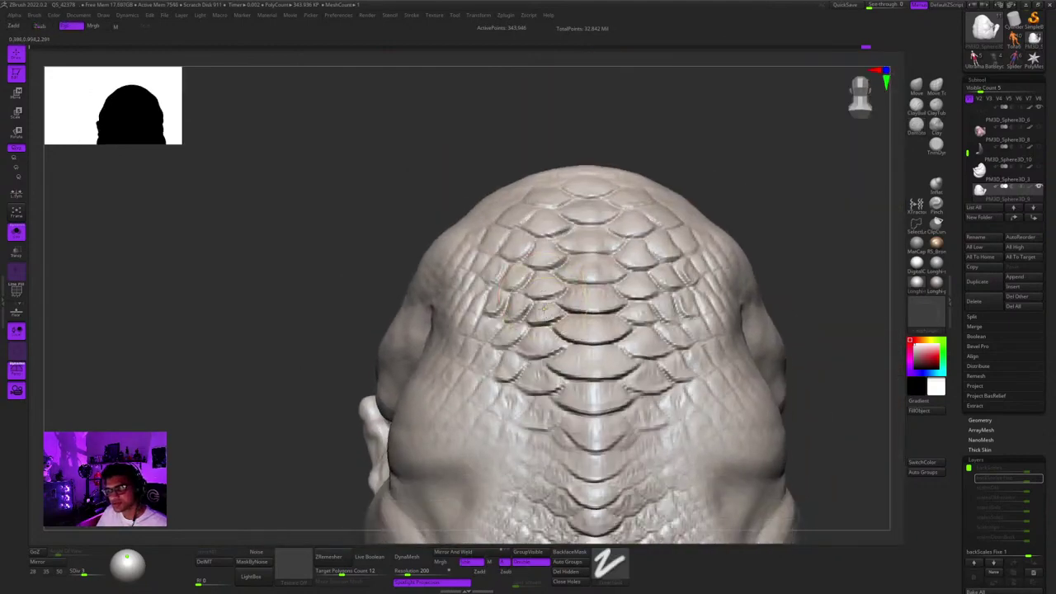
Fill the small outer scales near the right armpit using the ClayBuildup brush with adjusted brush settings.
click(917, 106)
mouse_move(701, 211)
right_down()
mouse_move(640, 194)
mouse_move(639, 241)
mouse_move(606, 295)
mouse_move(622, 237)
right_up()
key(space)
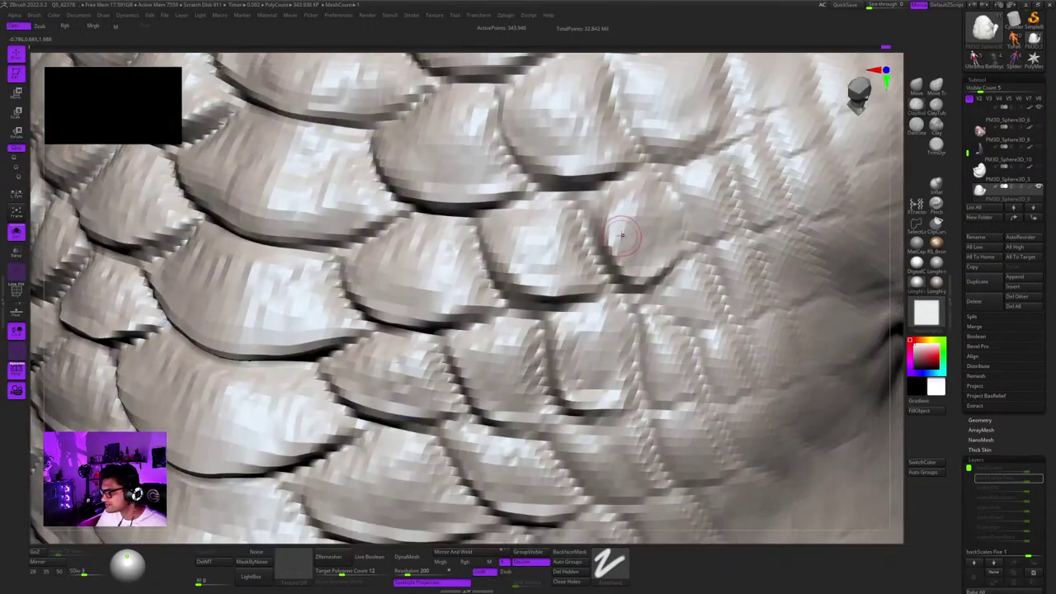
right_click(623, 237)
drag(623, 239, 631, 198)
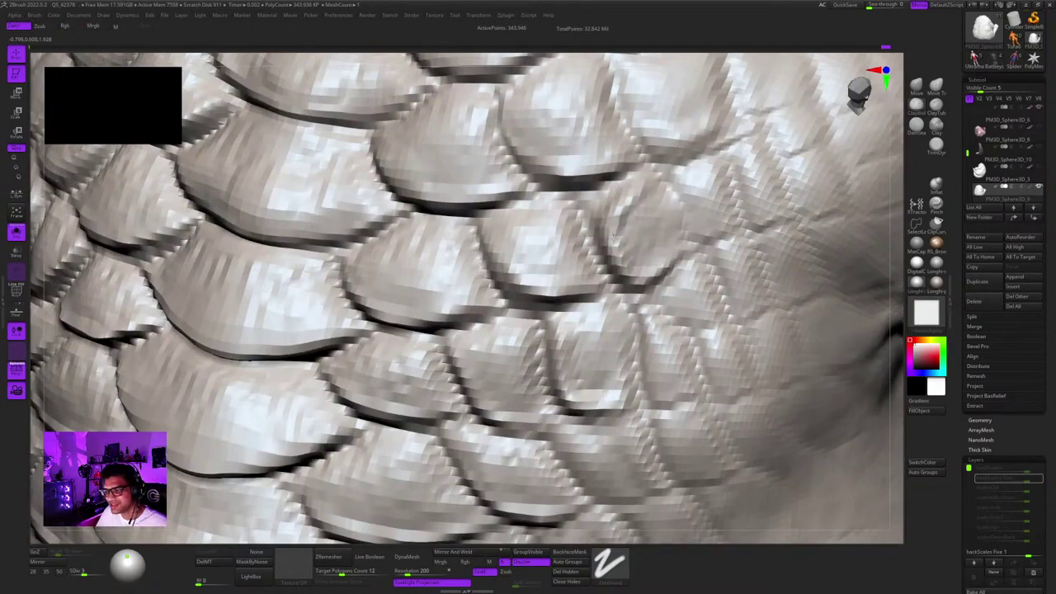
ctrl+right_drag(612, 238, 602, 280)
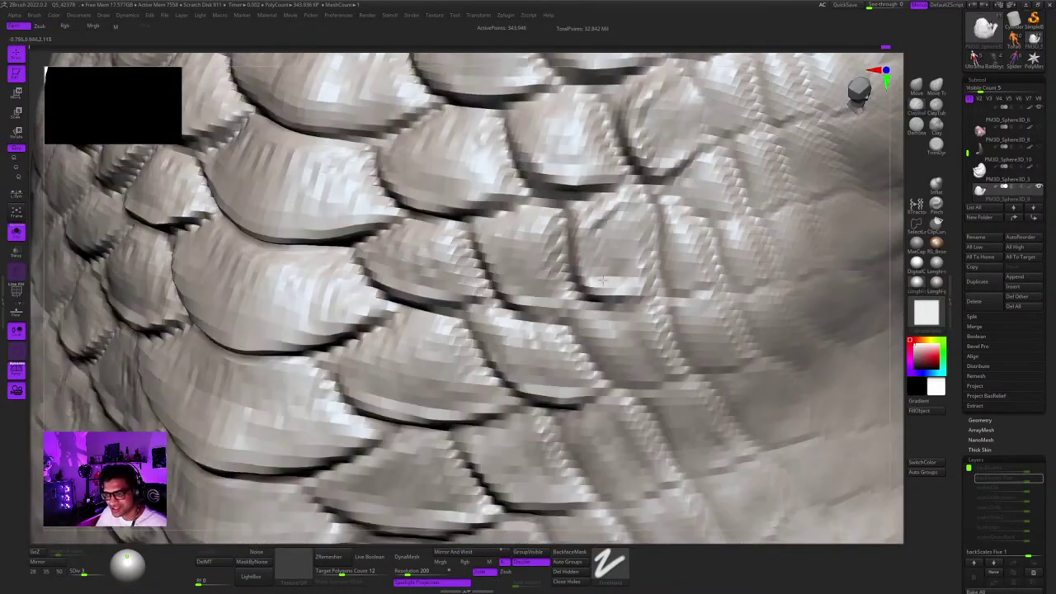
right_click(605, 275)
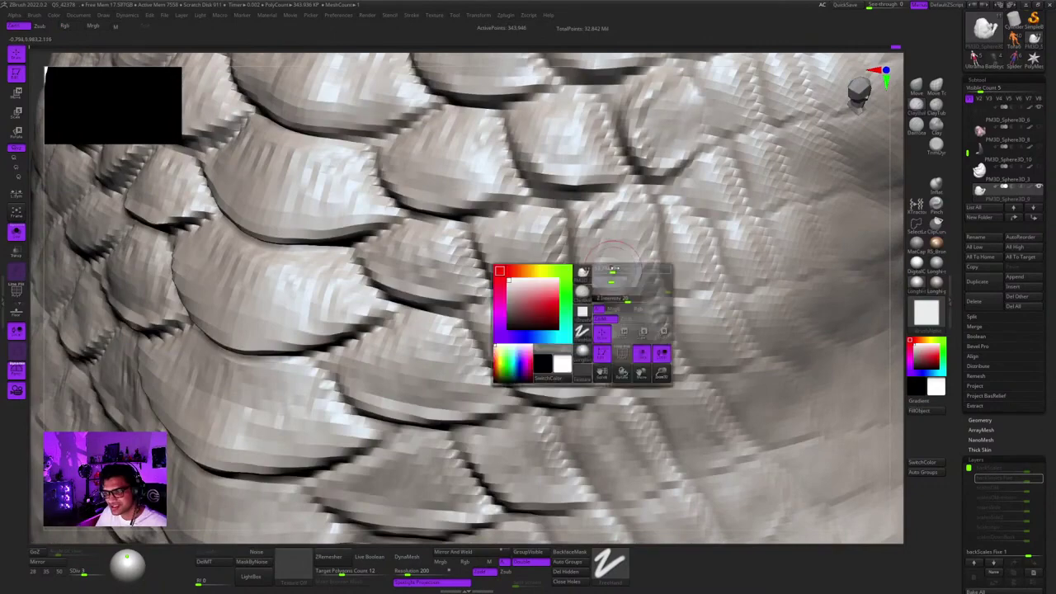
drag(612, 270, 644, 212)
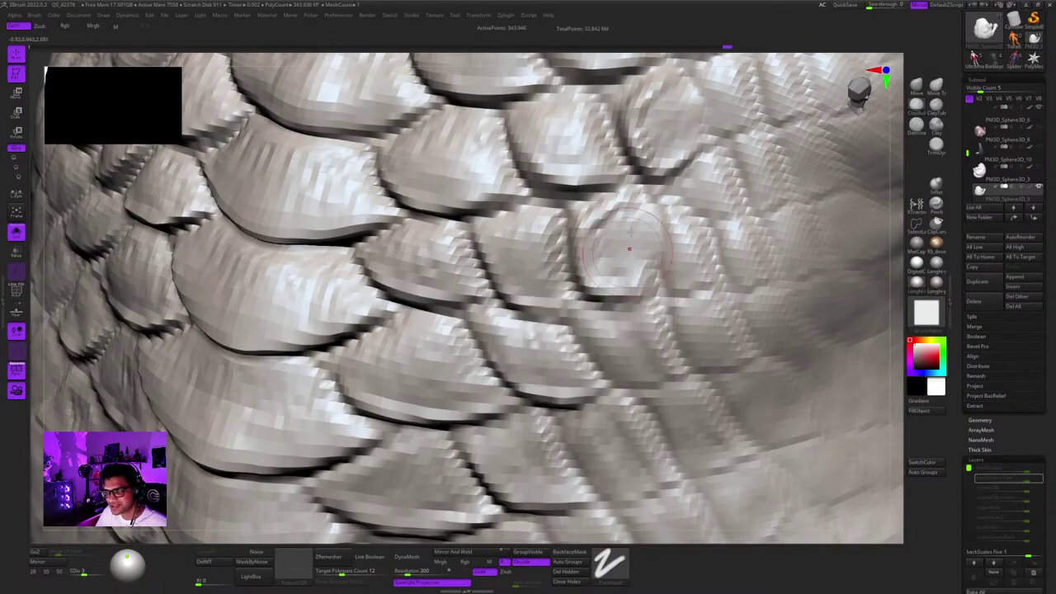
ctrl+right_drag(630, 233, 585, 312)
Round out the small outer scales on both flanks with more clay, checking their shape from several angles.
right_click(565, 299)
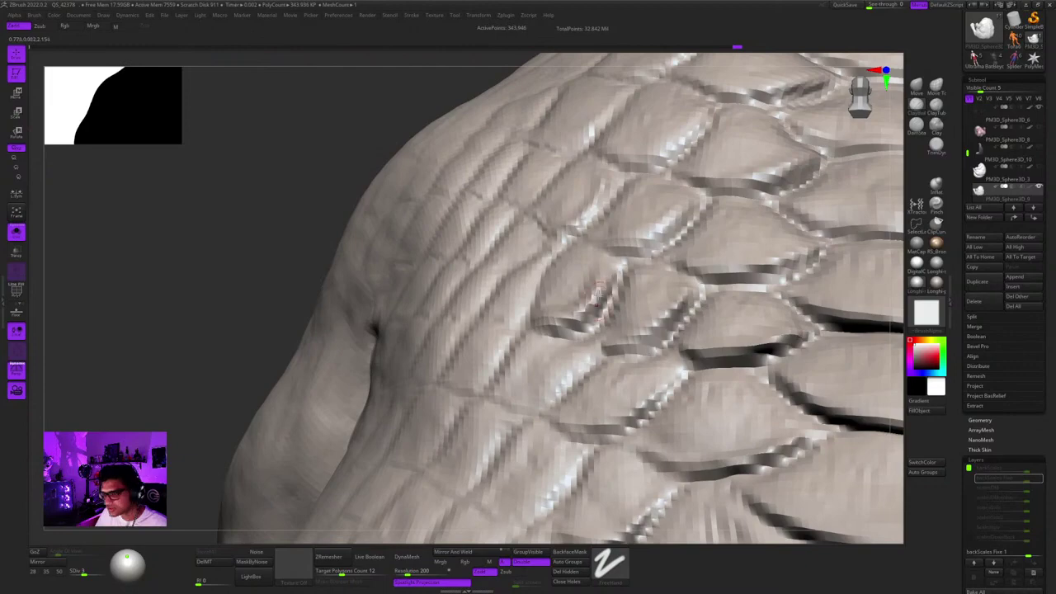
right_drag(608, 280, 609, 246)
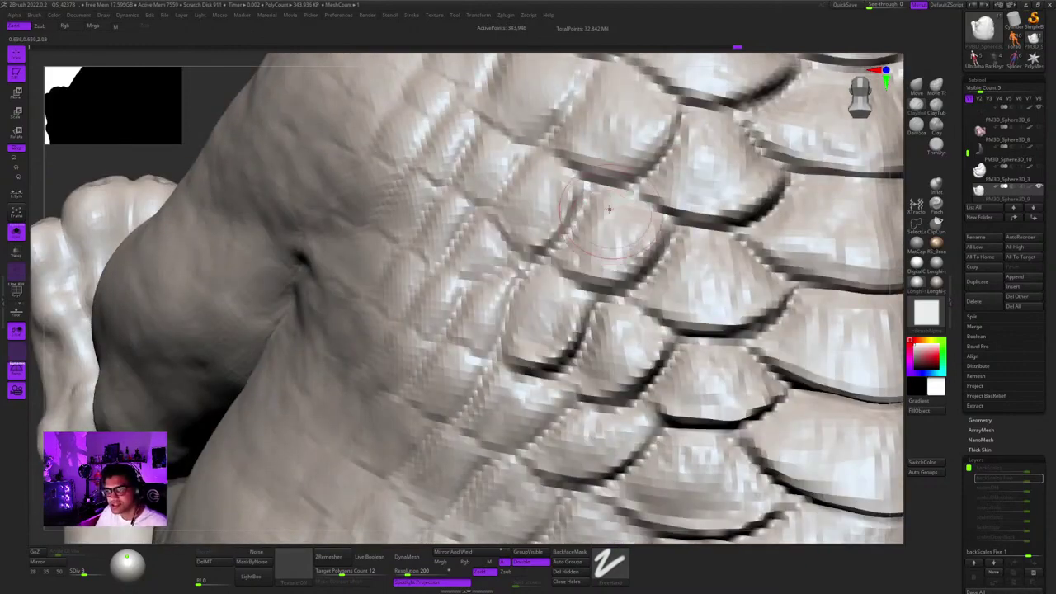
ctrl+right_drag(598, 191, 600, 132)
right_drag(659, 247, 579, 206)
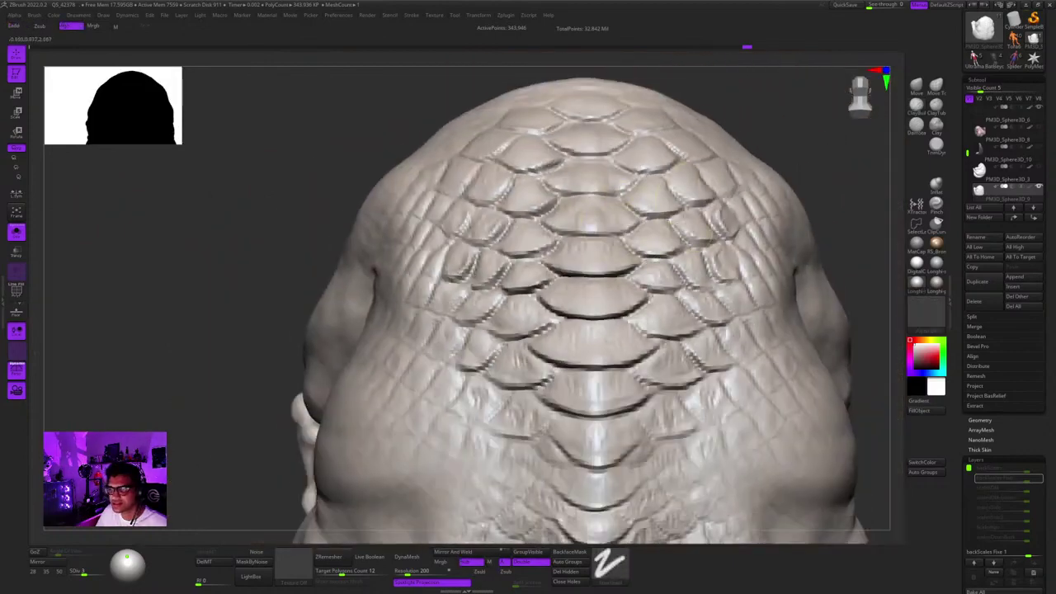
right_drag(701, 256, 679, 190)
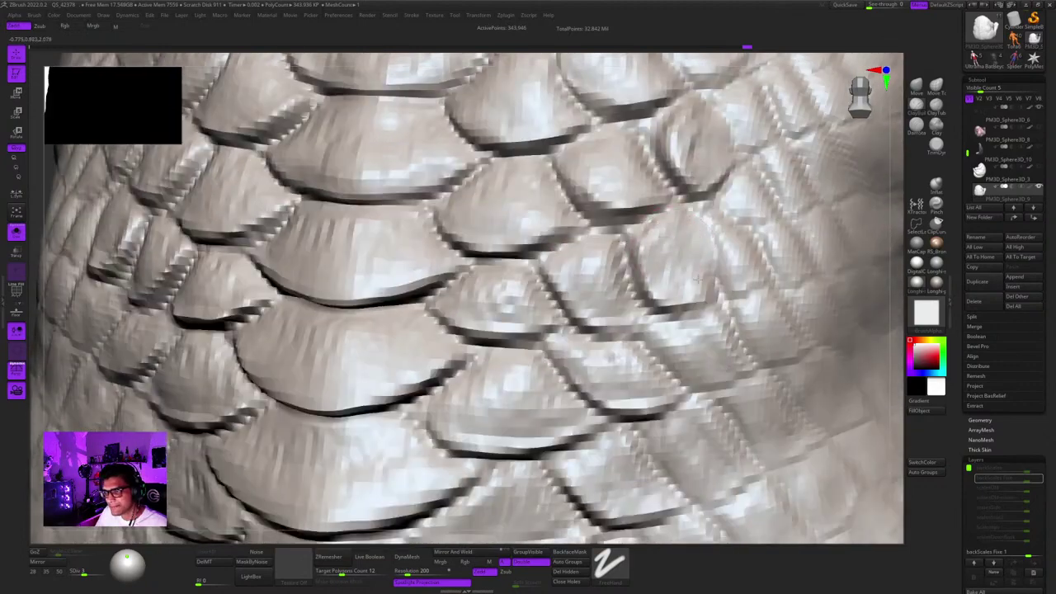
right_drag(692, 266, 721, 270)
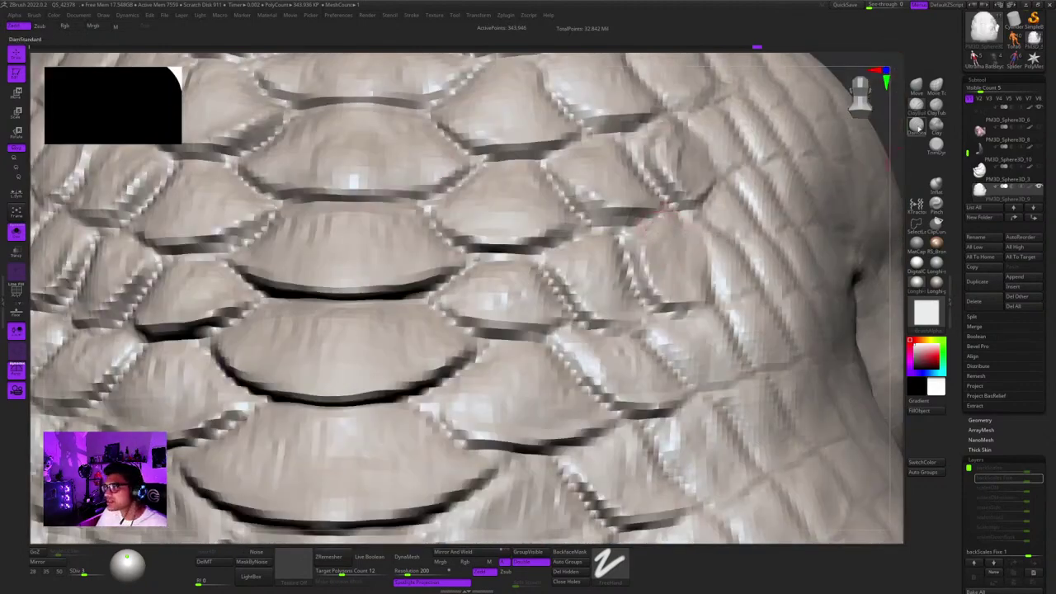
Carve the edges of the small outer scales on the right flank with the DamStandard brush.
click(917, 128)
mouse_move(596, 282)
right_down()
mouse_move(624, 293)
mouse_move(626, 263)
right_up()
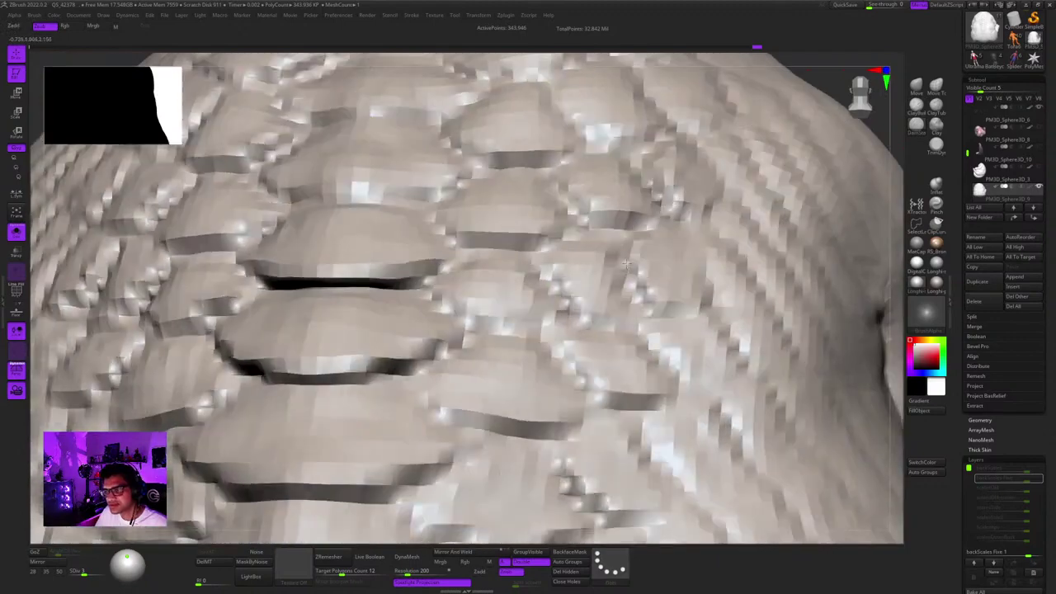
ctrl+right_drag(716, 288, 651, 214)
right_drag(528, 255, 577, 256)
ctrl+right_drag(560, 256, 515, 371)
right_click(523, 317)
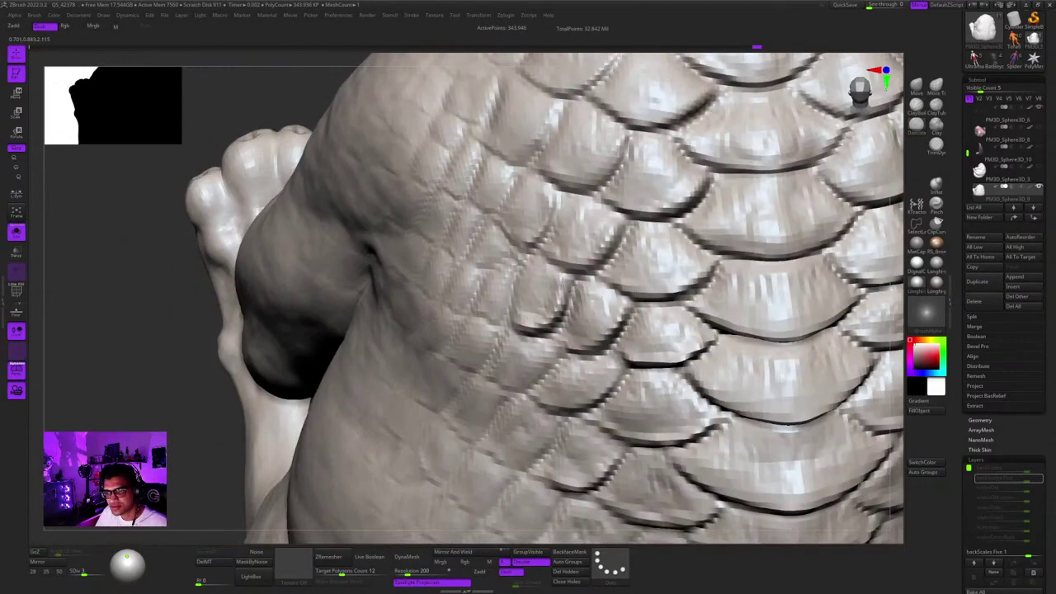
Sharpen the lower edges of the small outer scales on the left flank beside the armpit.
ctrl+right_drag(583, 279, 561, 276)
mouse_move(561, 277)
right_down()
mouse_move(579, 250)
mouse_move(557, 285)
right_up()
ctrl+right_drag(557, 285, 545, 322)
right_click(545, 322)
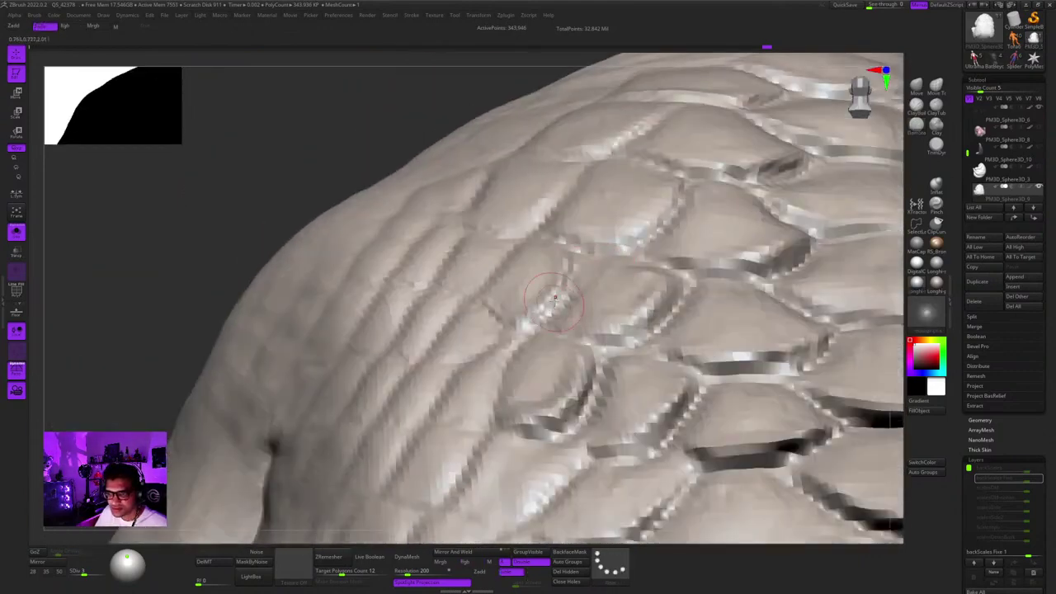
right_drag(567, 280, 551, 282)
mouse_move(572, 281)
mouse_down()
mouse_move(548, 312)
mouse_move(520, 323)
mouse_move(575, 272)
mouse_up()
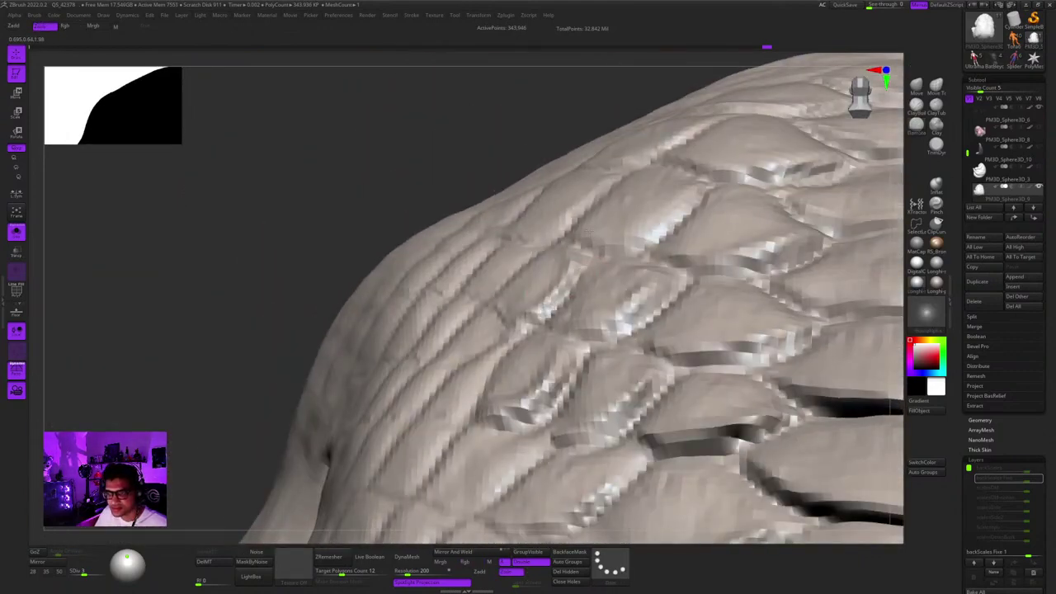
Raise the mesh to subdivision level 5 and undercut the lower edge of an outer scale on the right flank.
mouse_move(571, 274)
right_down()
mouse_move(491, 268)
mouse_move(511, 289)
mouse_move(513, 325)
right_up()
drag(715, 218, 736, 264)
alt+right_drag(713, 340, 701, 247)
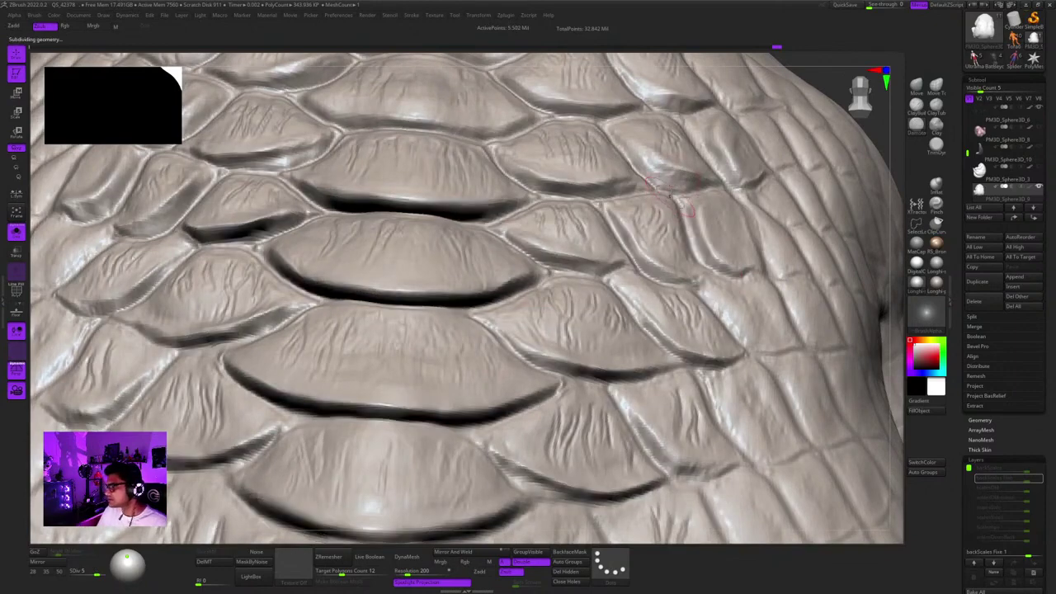
mouse_move(661, 163)
right_down()
mouse_move(669, 186)
mouse_move(672, 160)
right_up()
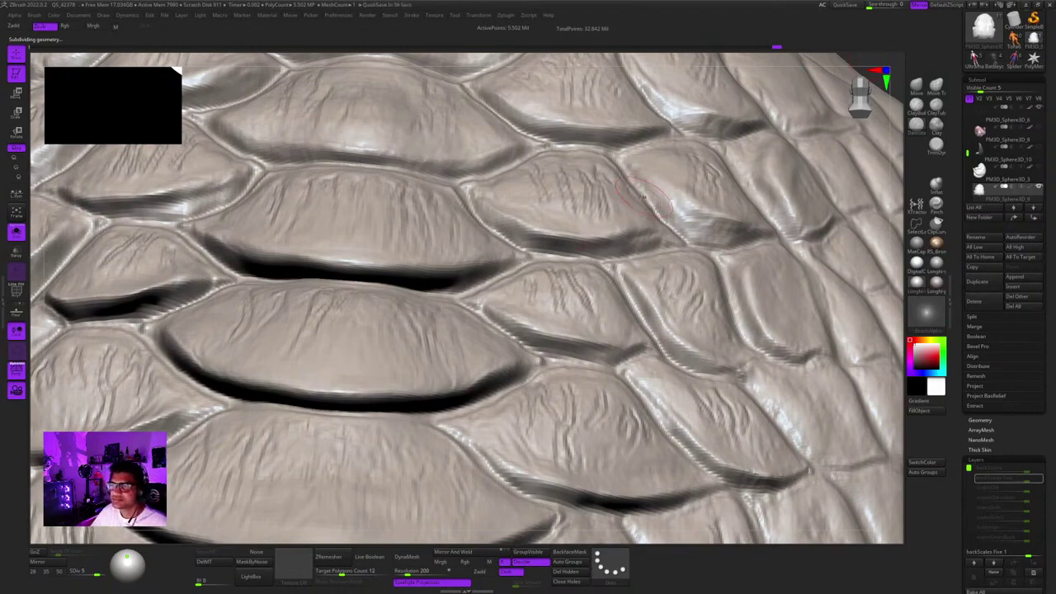
right_drag(641, 196, 599, 196)
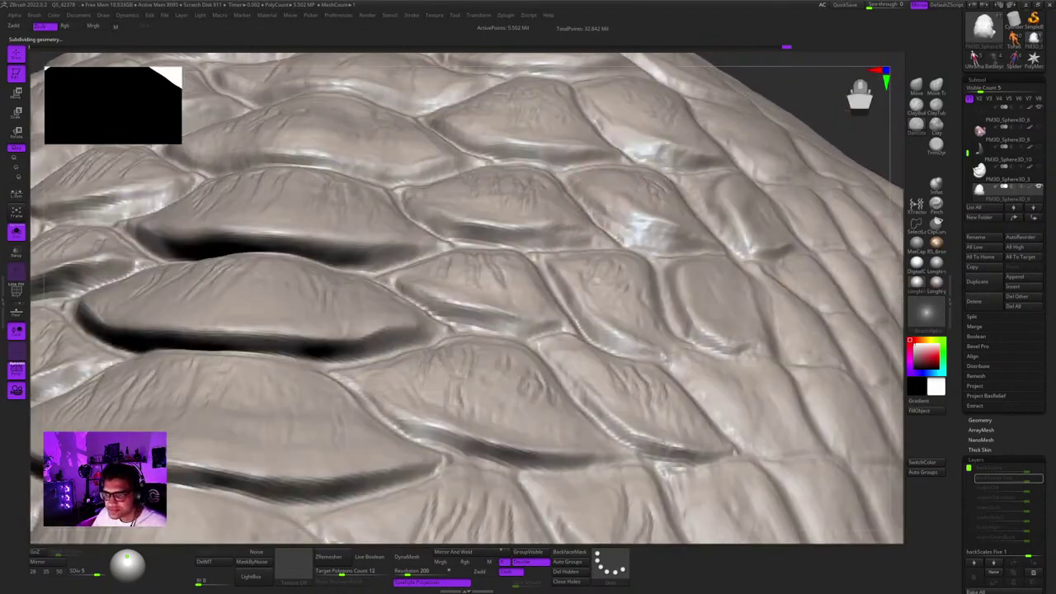
drag(612, 224, 699, 243)
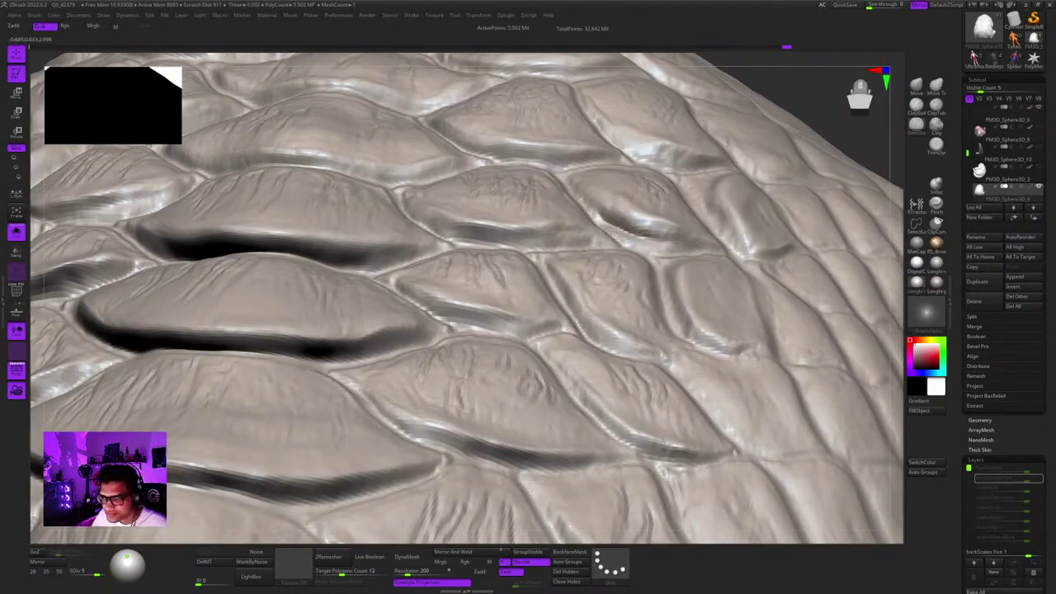
mouse_move(643, 236)
ctrl+right_down()
mouse_move(640, 186)
mouse_move(651, 194)
mouse_move(635, 245)
ctrl+right_up()
right_click(635, 245)
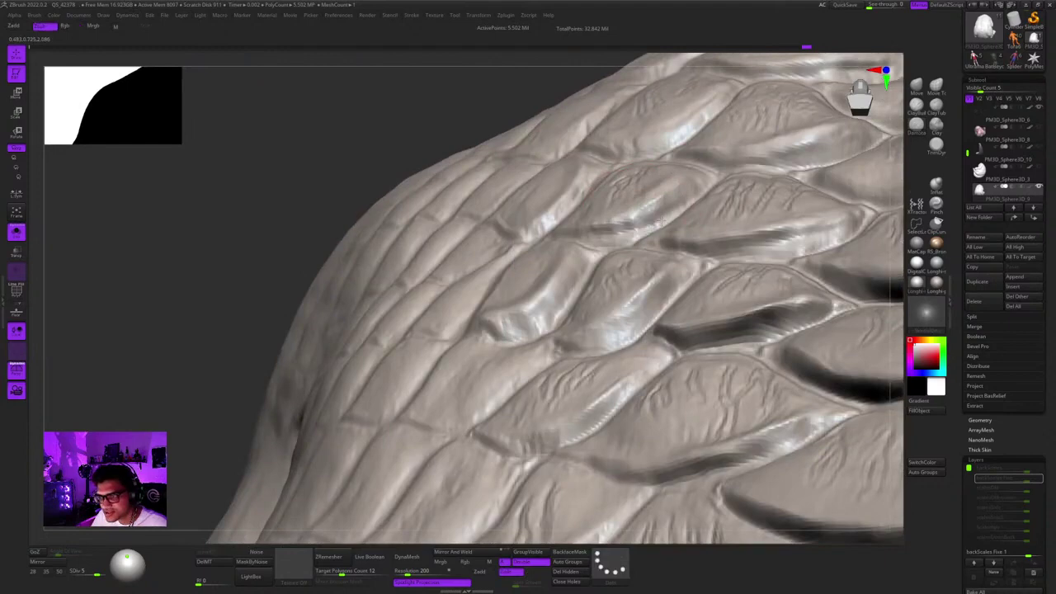
Undercut the lower edge of the small raised scale near the left armpit.
alt+right_drag(569, 259, 646, 175)
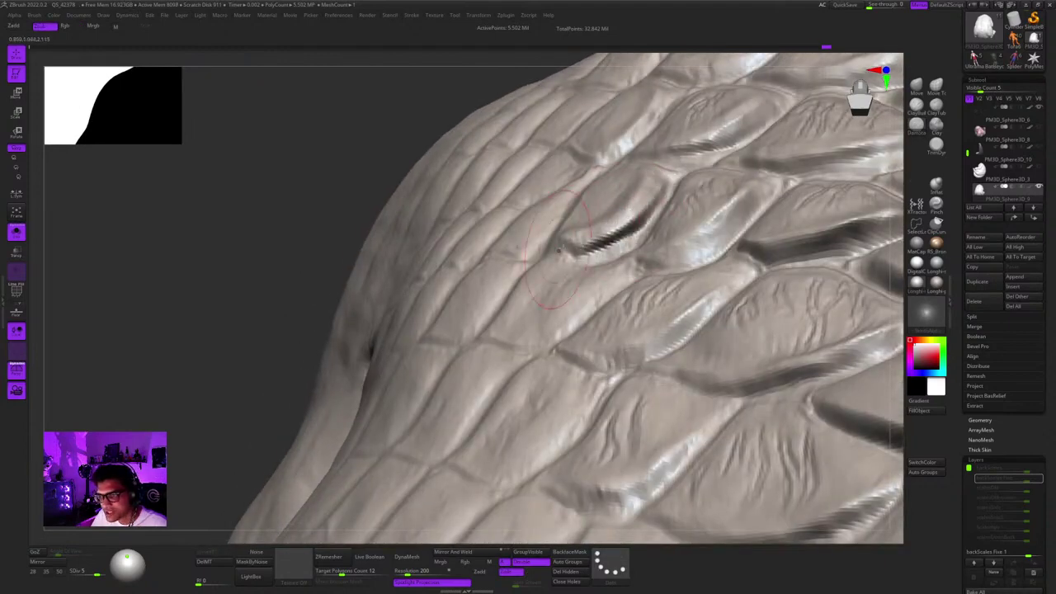
right_drag(657, 190, 717, 140)
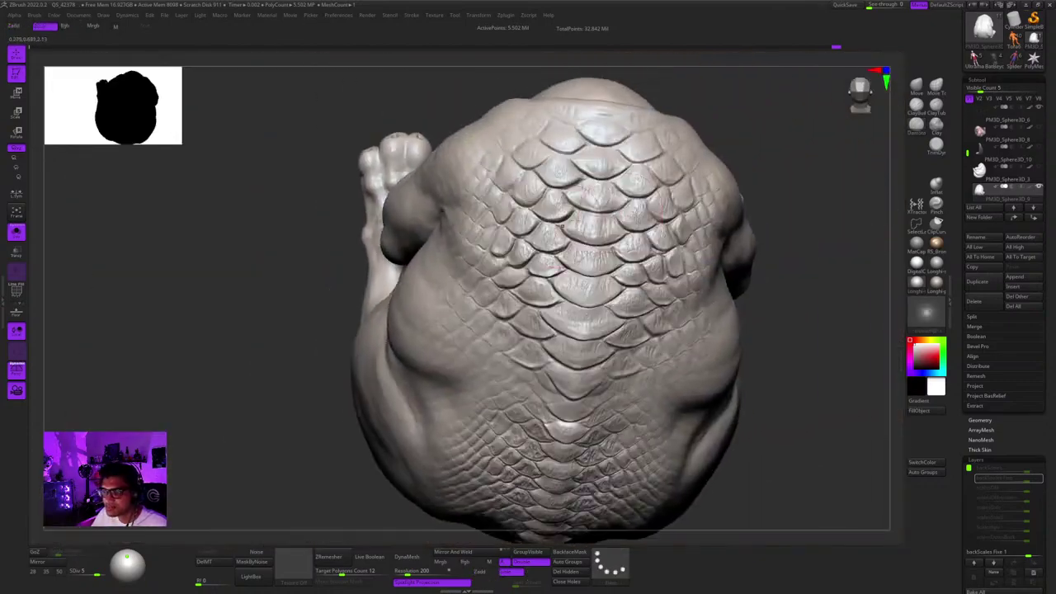
mouse_move(765, 203)
right_down()
mouse_move(809, 149)
mouse_move(806, 182)
mouse_move(782, 179)
mouse_move(783, 214)
mouse_move(649, 295)
mouse_move(626, 347)
mouse_move(602, 289)
mouse_move(569, 355)
mouse_move(635, 226)
mouse_move(579, 281)
right_up()
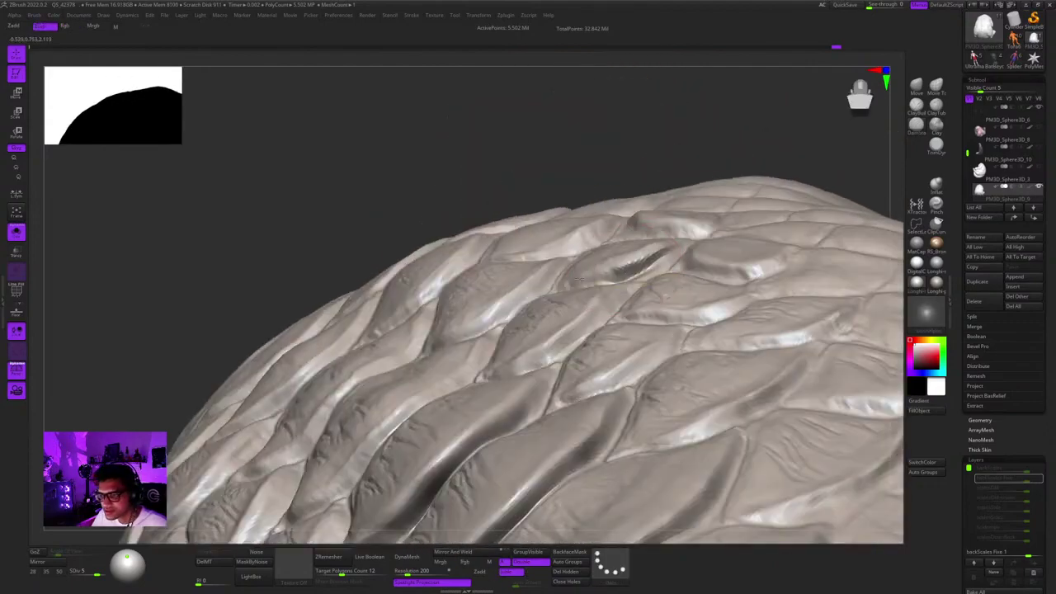
mouse_move(684, 241)
right_down()
mouse_move(622, 267)
mouse_move(601, 238)
mouse_move(667, 237)
mouse_move(636, 265)
mouse_move(649, 231)
mouse_move(629, 233)
mouse_move(720, 199)
right_up()
mouse_move(643, 254)
alt+right_down()
mouse_move(640, 220)
mouse_move(716, 89)
alt+right_up()
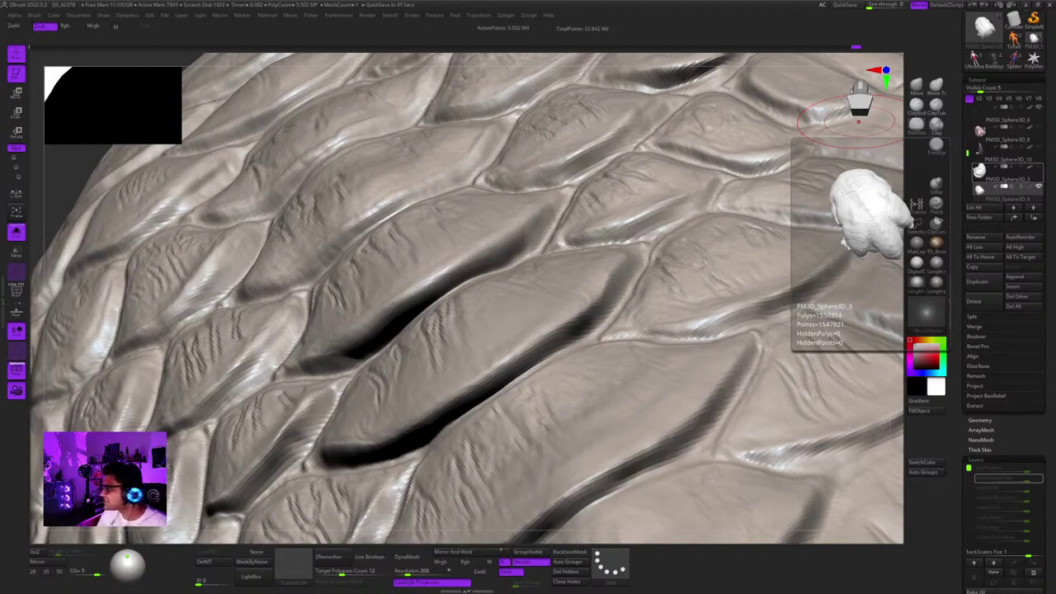
Deepen the grooves beneath the overlapping scales on the upper left part of the back.
mouse_move(546, 284)
ctrl+right_down()
mouse_move(584, 136)
mouse_move(635, 199)
ctrl+right_up()
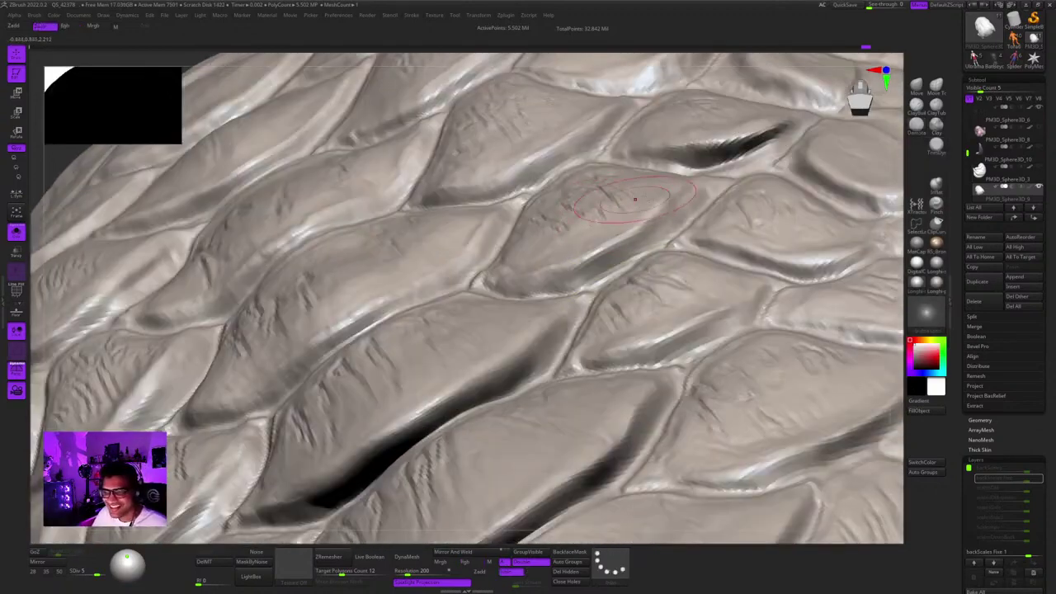
alt+right_drag(589, 260, 692, 218)
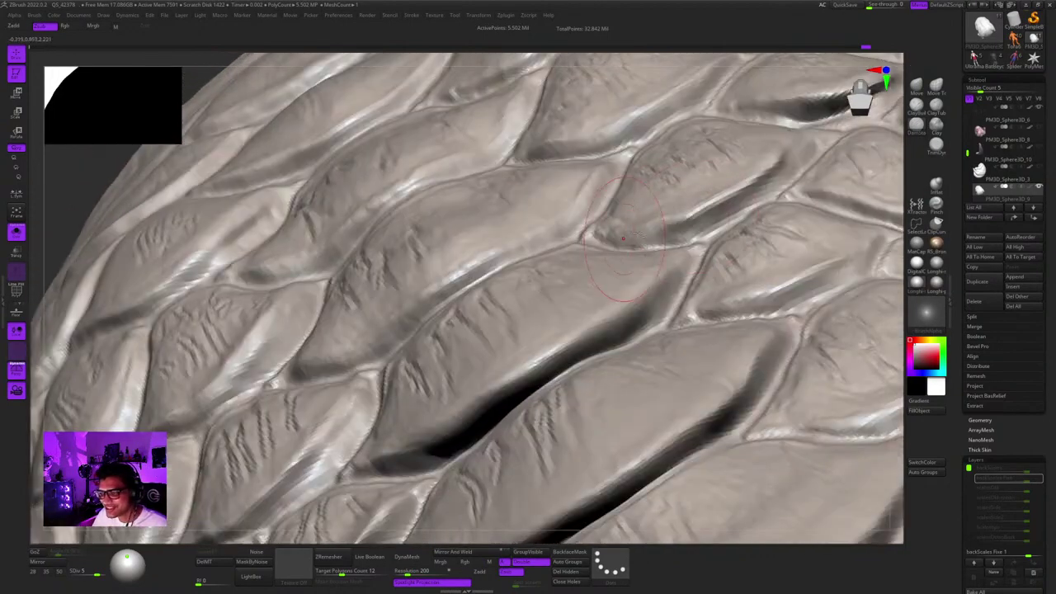
drag(623, 238, 670, 224)
right_drag(672, 227, 581, 272)
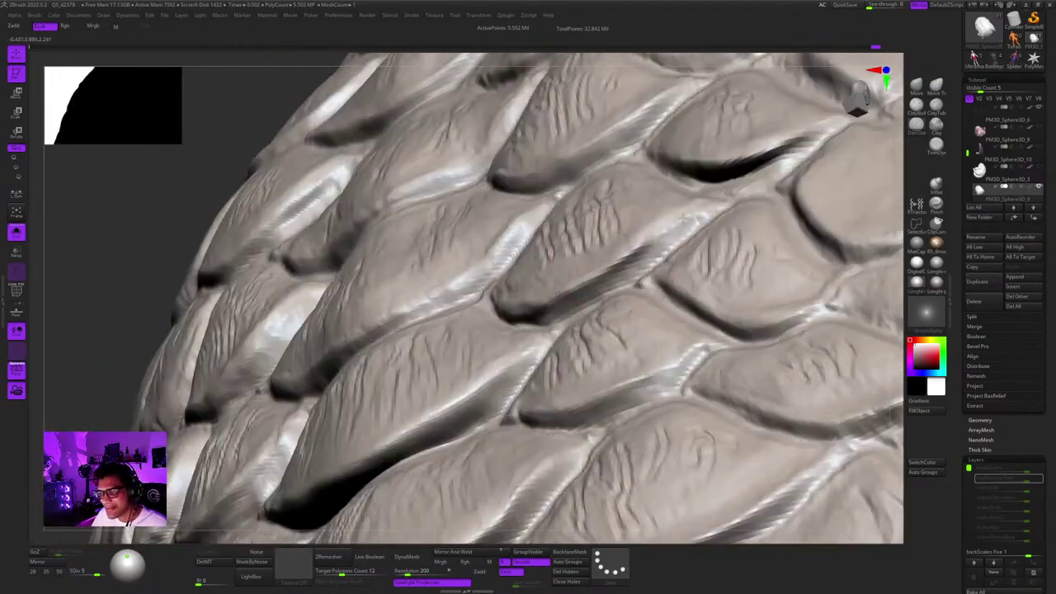
drag(652, 250, 695, 218)
ctrl+right_drag(659, 231, 648, 156)
right_drag(647, 214, 606, 161)
Carve the lower edges of the smaller scales along the outer side of the upper left back.
mouse_move(578, 198)
ctrl+right_down()
mouse_move(580, 276)
mouse_move(613, 289)
ctrl+right_up()
drag(492, 354, 536, 338)
mouse_move(536, 334)
ctrl+right_down()
mouse_move(528, 268)
mouse_move(561, 300)
mouse_move(577, 273)
mouse_move(573, 206)
mouse_move(519, 198)
mouse_move(469, 281)
mouse_move(474, 330)
mouse_move(584, 264)
ctrl+right_up()
alt+right_drag(546, 149, 615, 209)
key(space)
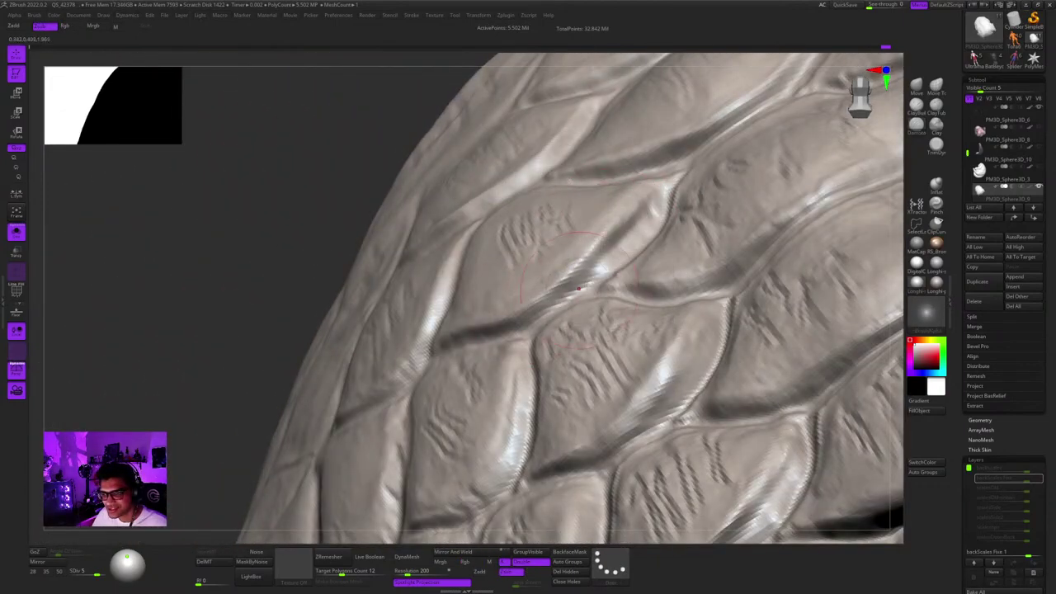
ctrl+right_drag(485, 336, 493, 276)
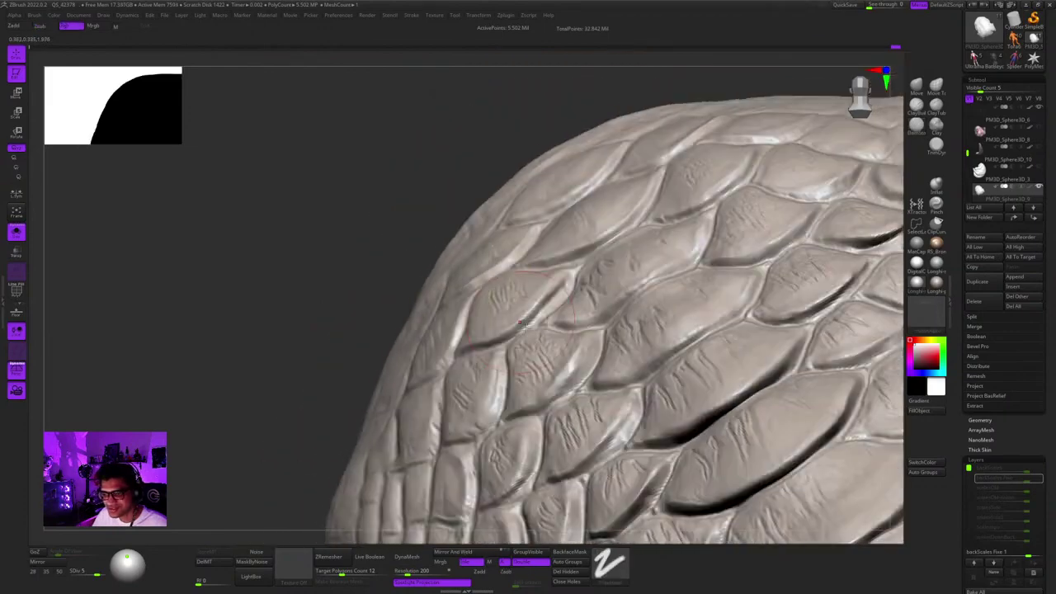
ctrl+right_drag(544, 248, 569, 291)
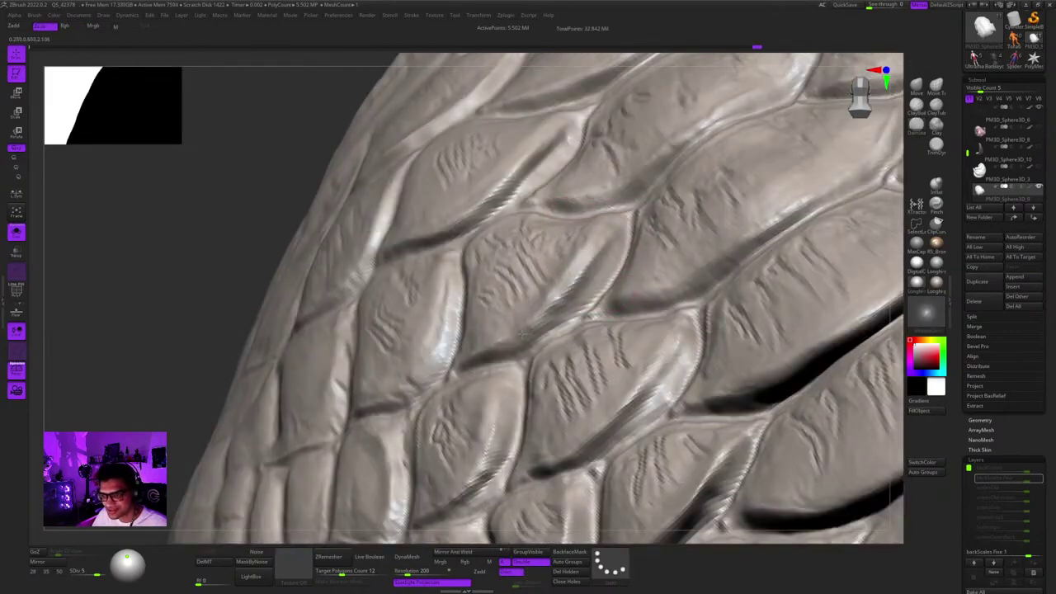
mouse_move(585, 285)
ctrl+right_down()
mouse_move(581, 235)
mouse_move(603, 305)
mouse_move(569, 272)
mouse_move(575, 224)
mouse_move(583, 285)
mouse_move(565, 232)
mouse_move(587, 229)
mouse_move(577, 273)
ctrl+right_up()
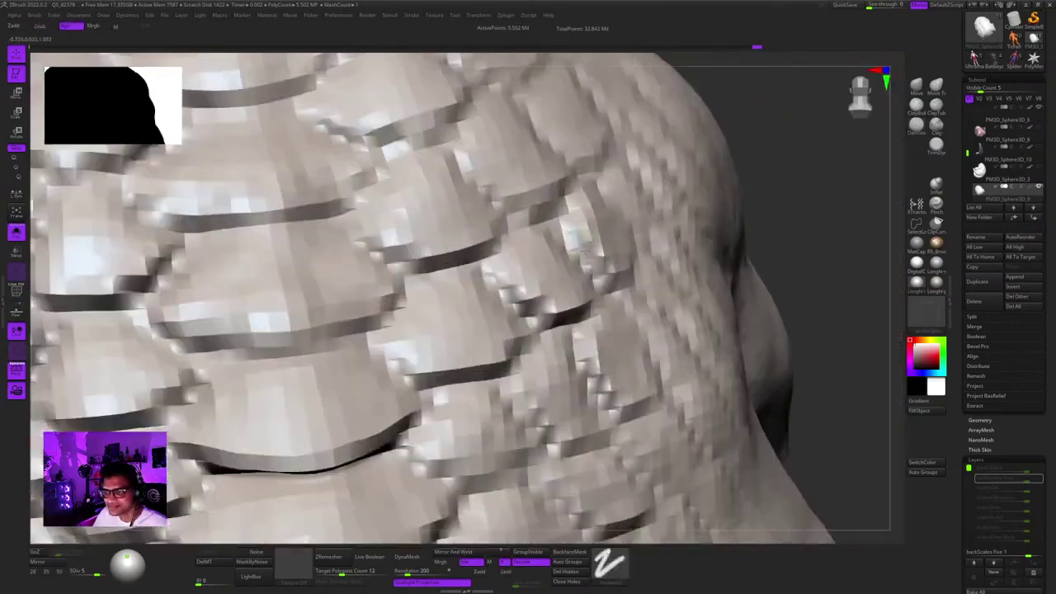
Cut deeper grooves along the inner and lower edges of the small outer scales on the right flank.
drag(569, 228, 615, 302)
mouse_move(616, 302)
right_down()
mouse_move(602, 276)
mouse_move(609, 317)
right_up()
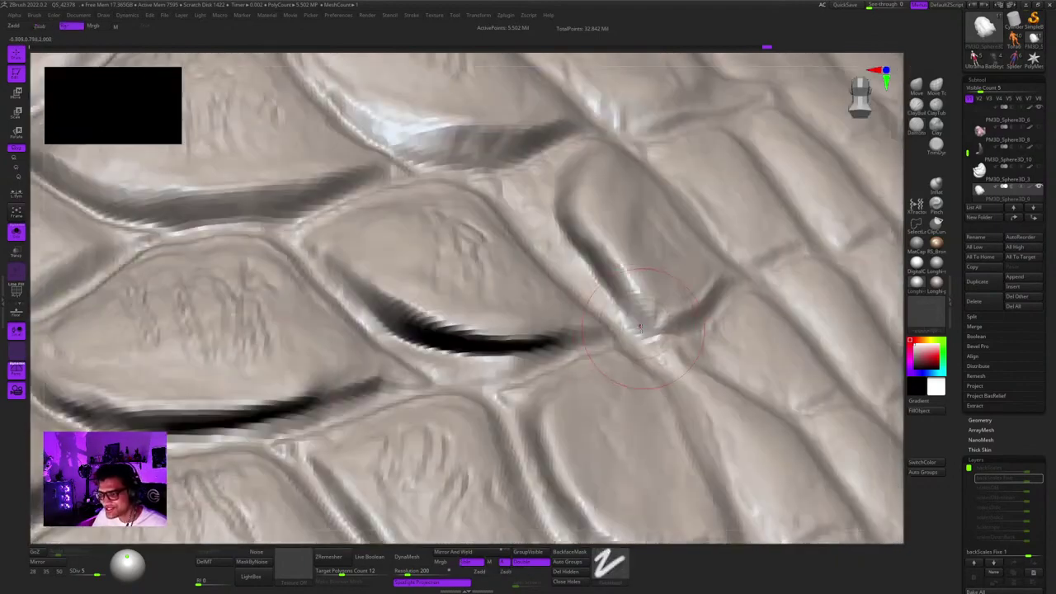
drag(588, 231, 633, 295)
mouse_move(587, 239)
right_down()
mouse_move(614, 277)
mouse_move(607, 169)
mouse_move(575, 198)
mouse_move(569, 161)
right_up()
right_drag(445, 157, 538, 206)
mouse_move(488, 253)
alt+right_down()
mouse_move(547, 253)
mouse_move(504, 284)
alt+right_up()
right_drag(505, 284, 515, 263)
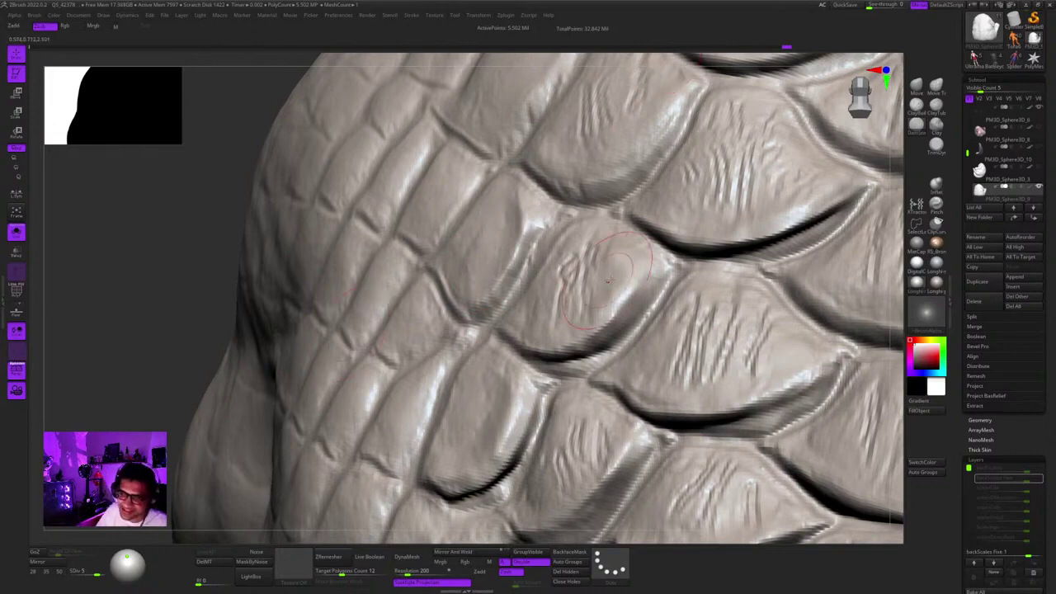
Deepen and clean up the curved lower edge of the wrinkled scale beside the left flank's small outer scales.
mouse_move(657, 264)
mouse_down()
mouse_move(612, 318)
mouse_move(624, 318)
mouse_up()
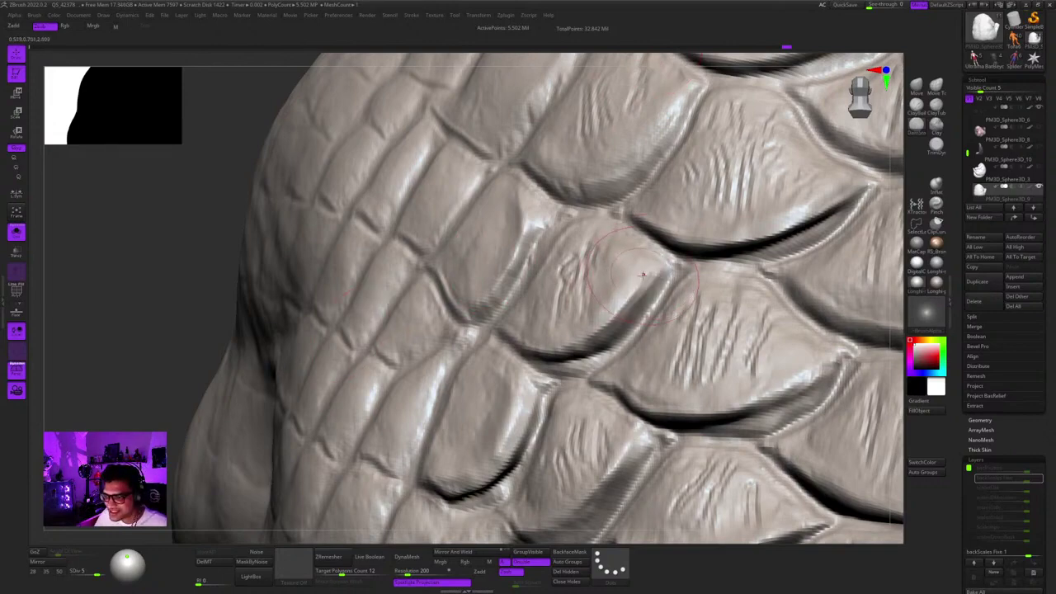
right_drag(648, 280, 653, 240)
mouse_move(654, 285)
mouse_down()
mouse_move(592, 349)
mouse_move(644, 305)
mouse_move(620, 323)
mouse_up()
mouse_move(483, 284)
right_down()
mouse_move(606, 300)
mouse_move(592, 241)
right_up()
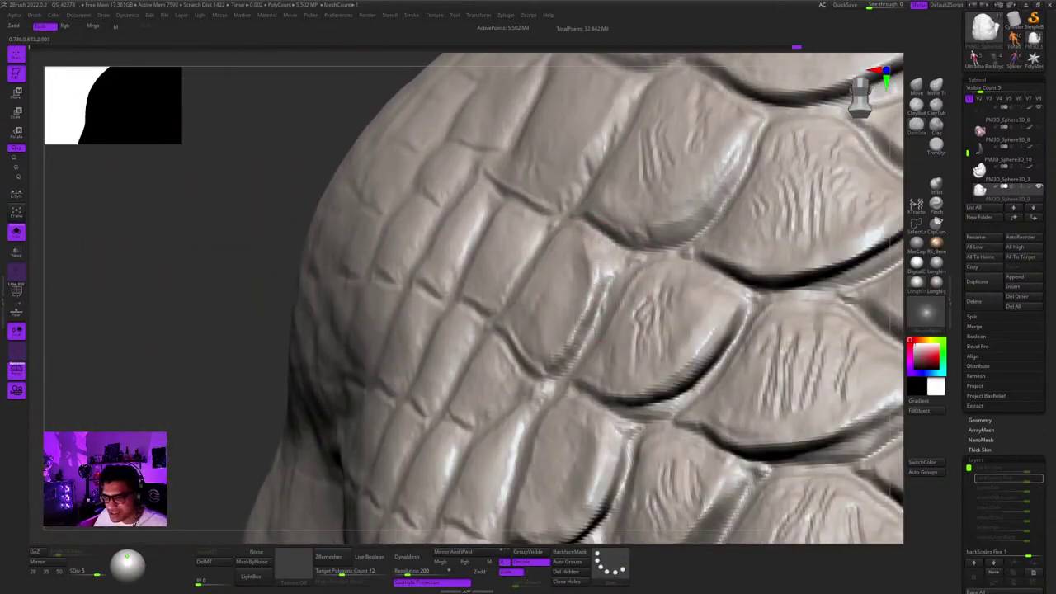
ctrl+right_drag(582, 347, 569, 272)
right_drag(569, 273, 523, 272)
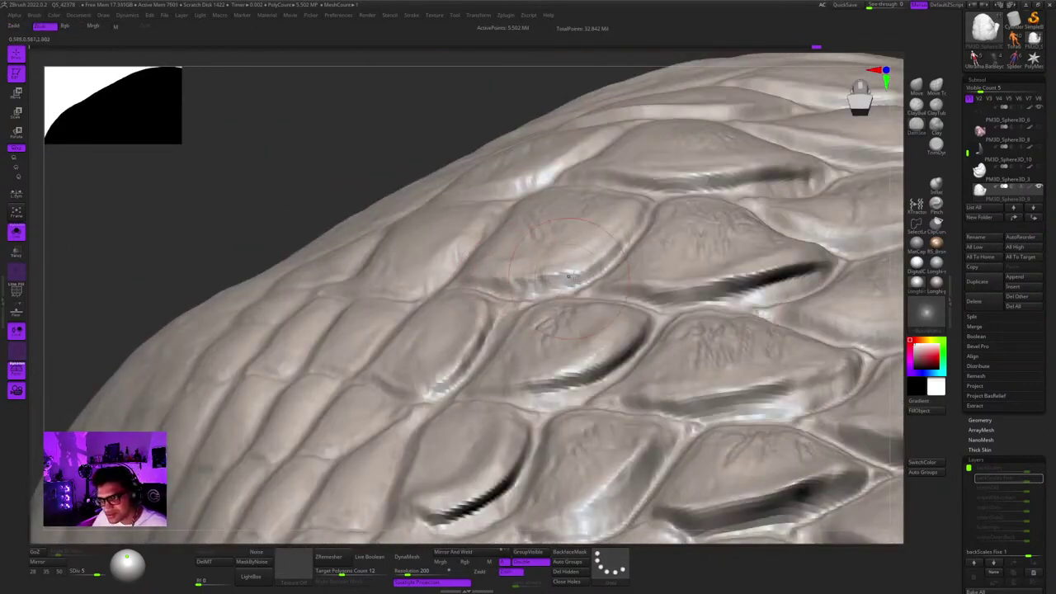
Carve overlapping lower edges on the scales farther down the left flank, below the armpit.
ctrl+right_drag(536, 284, 578, 206)
mouse_move(610, 214)
right_down()
mouse_move(577, 210)
mouse_move(583, 252)
mouse_move(574, 206)
mouse_move(618, 231)
mouse_move(540, 326)
mouse_move(528, 280)
mouse_move(541, 334)
mouse_move(573, 289)
mouse_move(578, 261)
right_up()
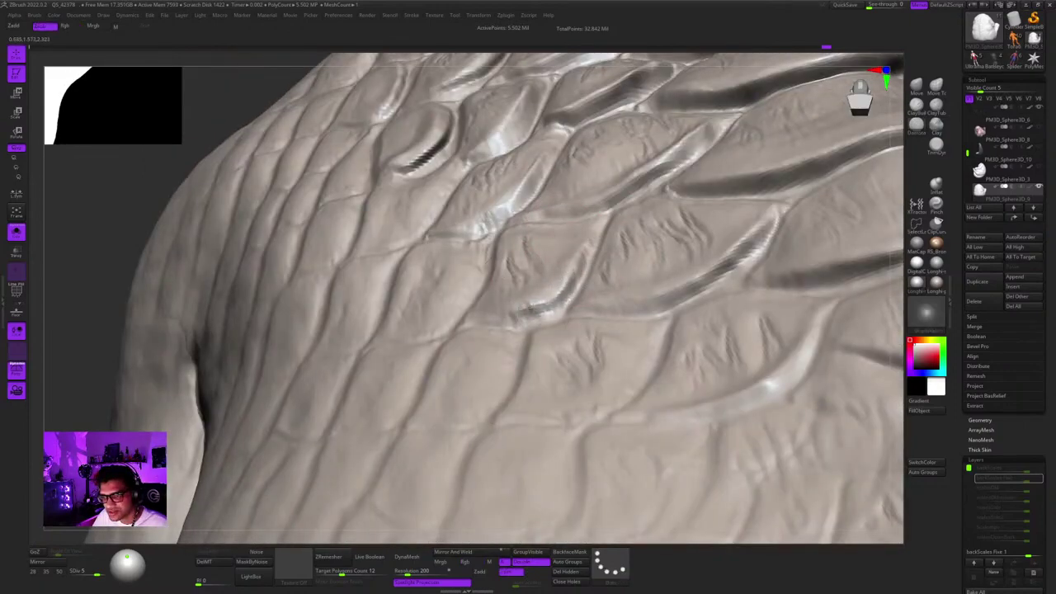
right_drag(531, 309, 544, 328)
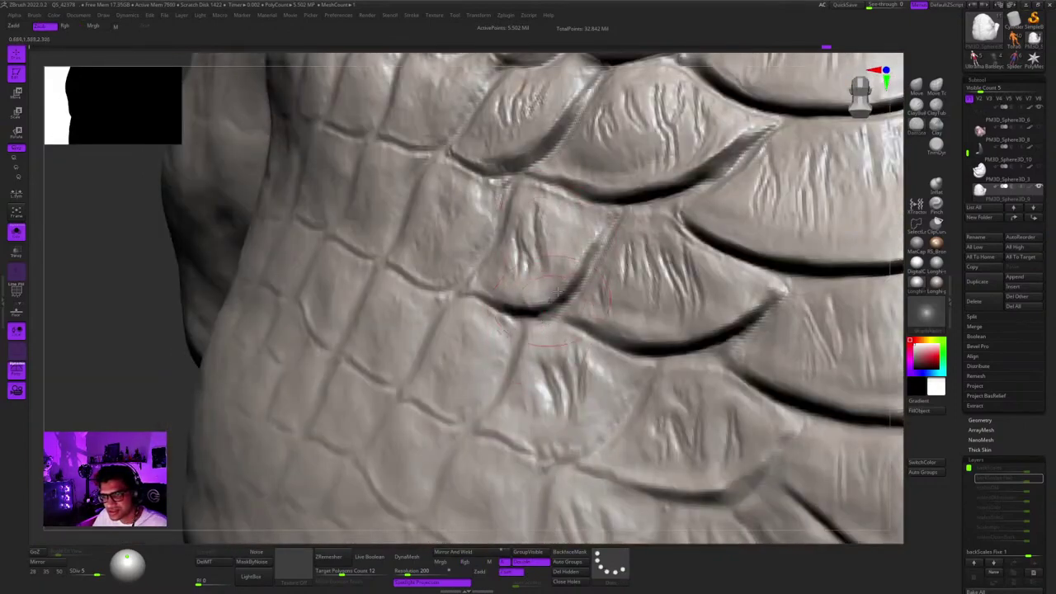
right_drag(557, 291, 532, 317)
right_click(532, 317)
mouse_move(598, 247)
ctrl+right_down()
mouse_move(606, 227)
mouse_move(627, 256)
mouse_move(587, 233)
ctrl+right_up()
drag(762, 188, 747, 211)
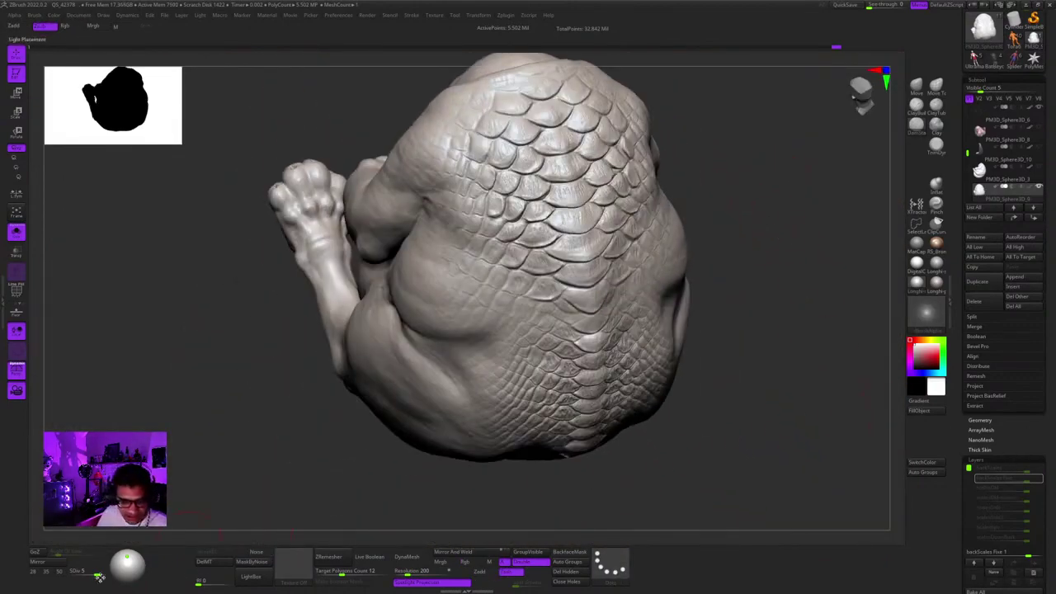
Raise the mesh to subdivision level 6 and toggle the selected back scales layer and the polypaint to review the sculpt.
drag(99, 575, 140, 566)
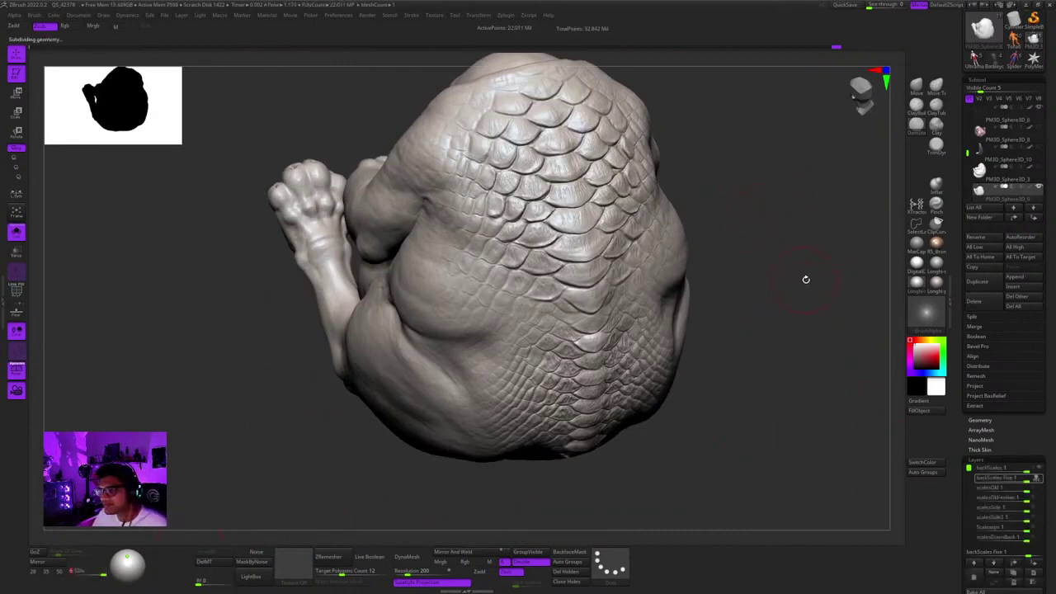
click(1040, 480)
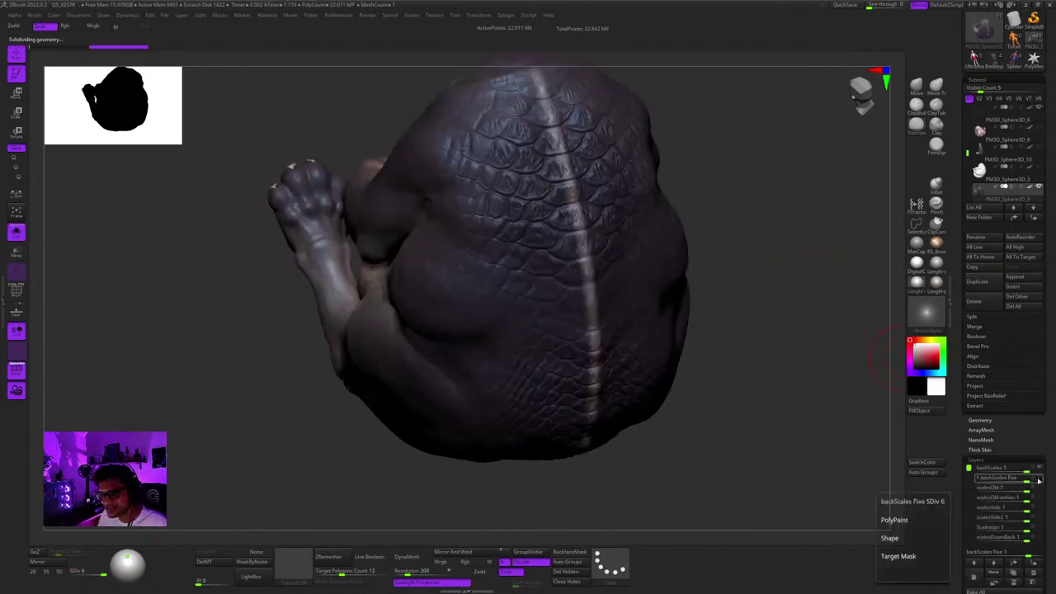
click(1030, 190)
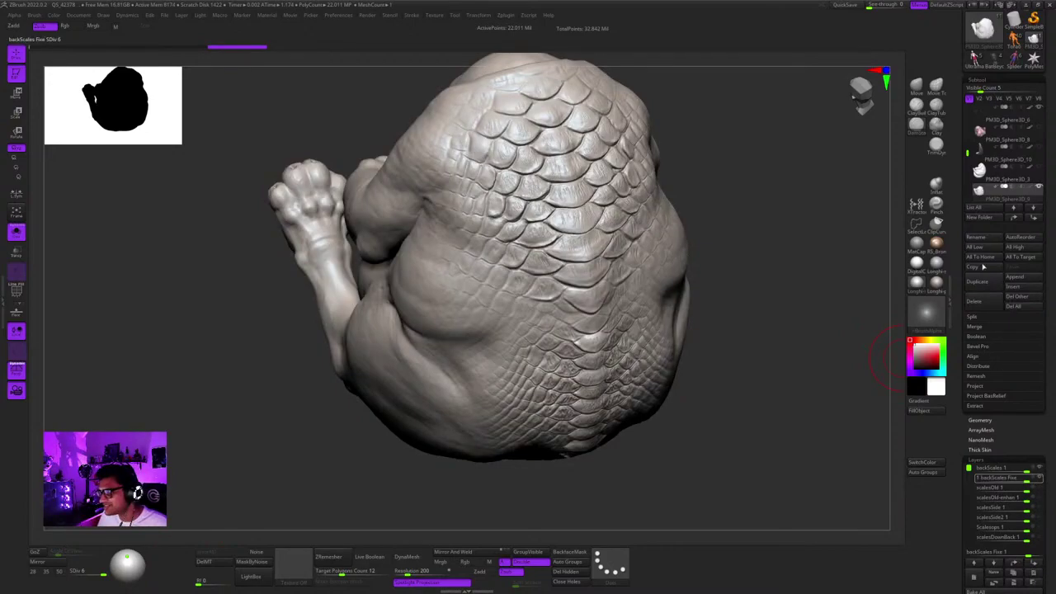
click(1029, 189)
Compare the back with the scale layer hidden and shown, with and without polypaint, from several angles.
mouse_move(829, 247)
mouse_down()
mouse_move(773, 275)
mouse_move(804, 271)
mouse_up()
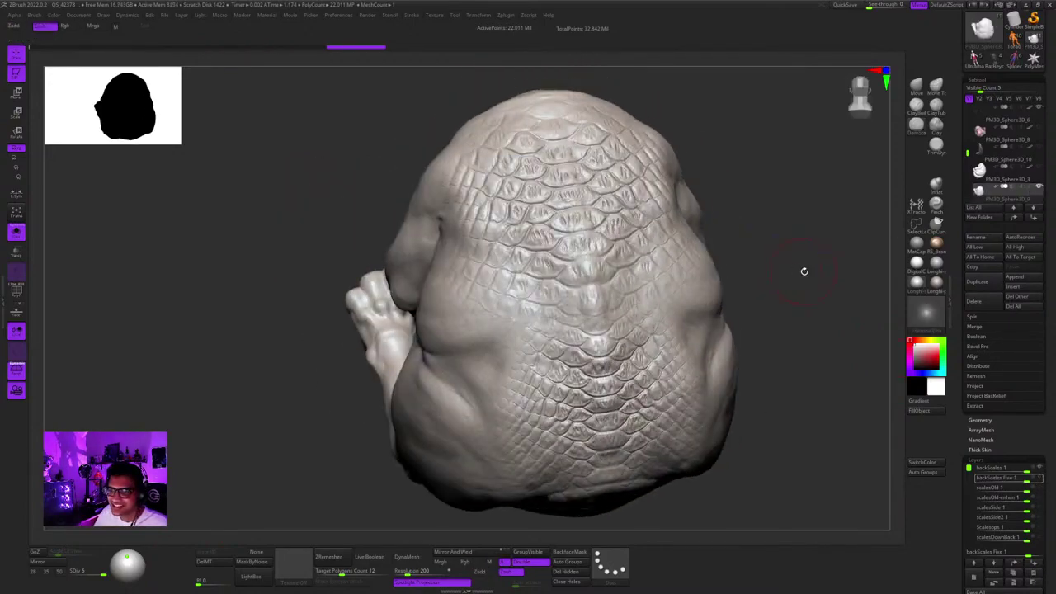
mouse_move(804, 271)
right_down()
mouse_move(813, 262)
mouse_move(804, 283)
mouse_move(813, 313)
right_up()
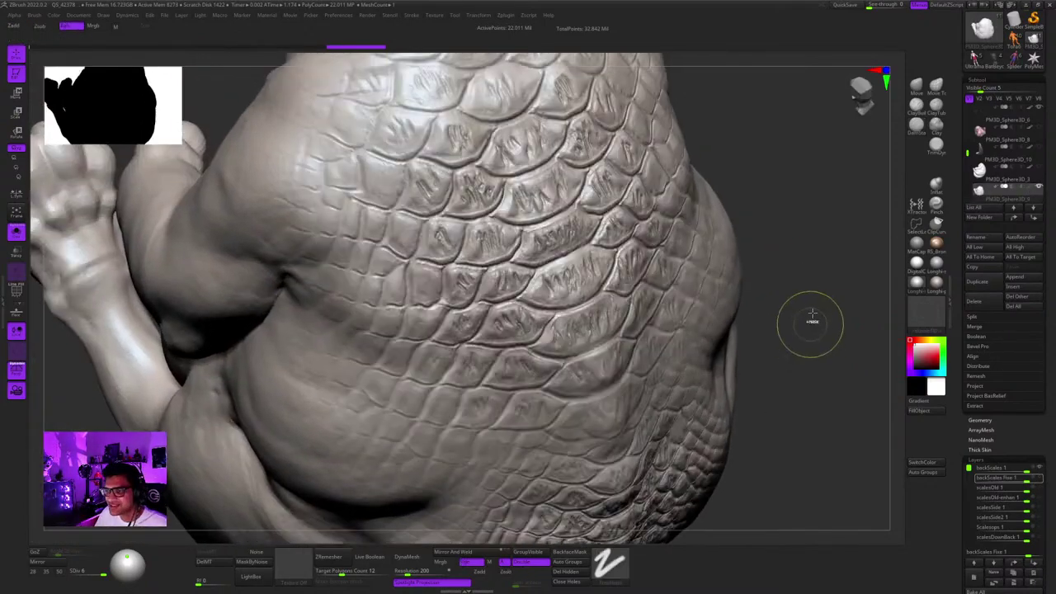
drag(812, 315, 813, 256)
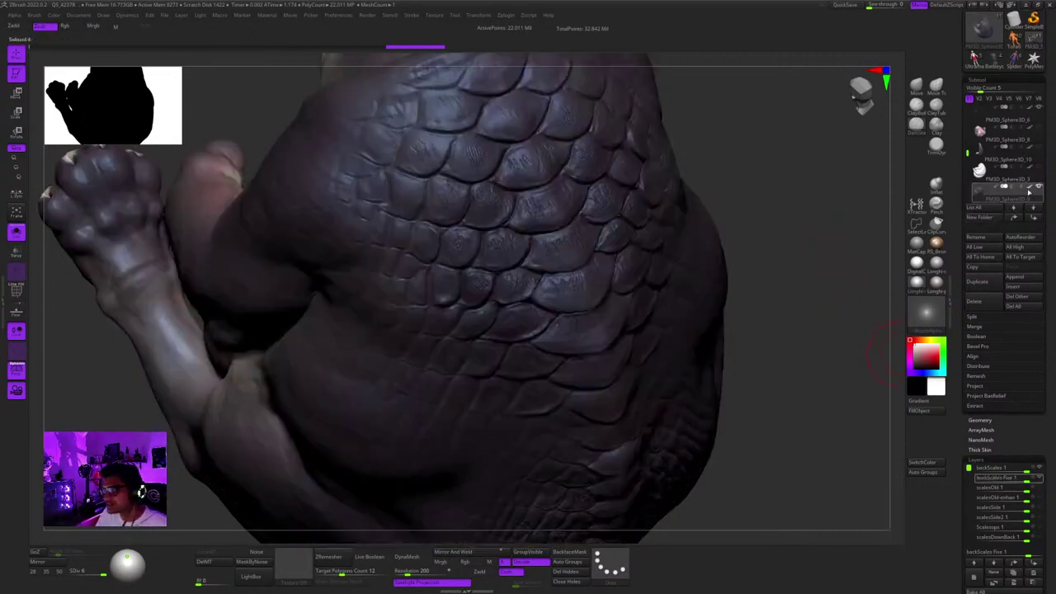
click(1030, 187)
ctrl+right_drag(818, 253, 789, 256)
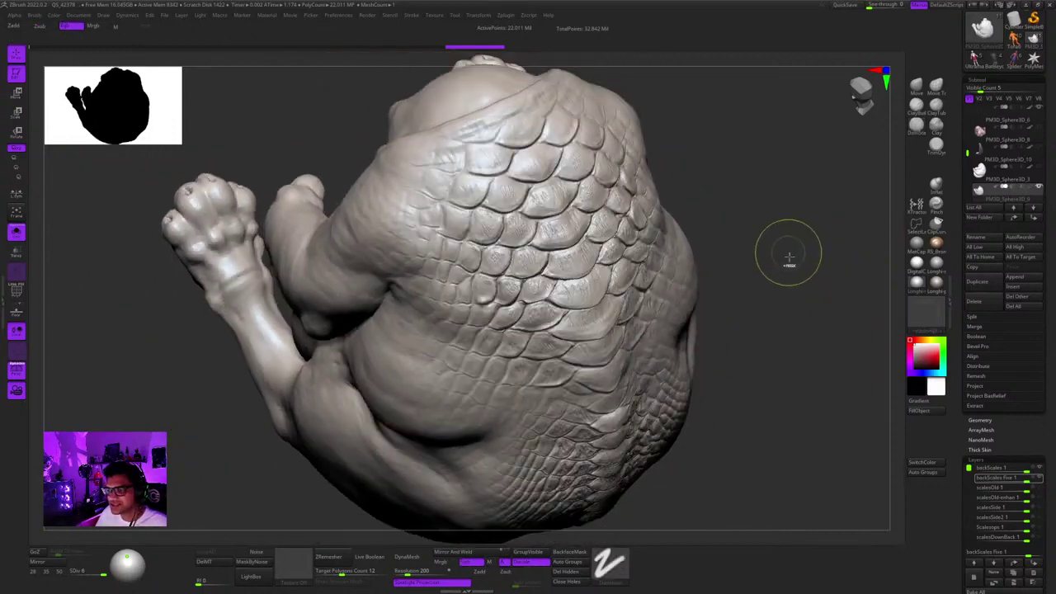
Lower the mesh to subdivision level 3 and deepen the lower edges of the scales beside the spine.
mouse_move(788, 257)
mouse_down()
mouse_move(805, 325)
mouse_move(828, 253)
mouse_move(822, 275)
mouse_move(813, 238)
mouse_move(795, 265)
mouse_up()
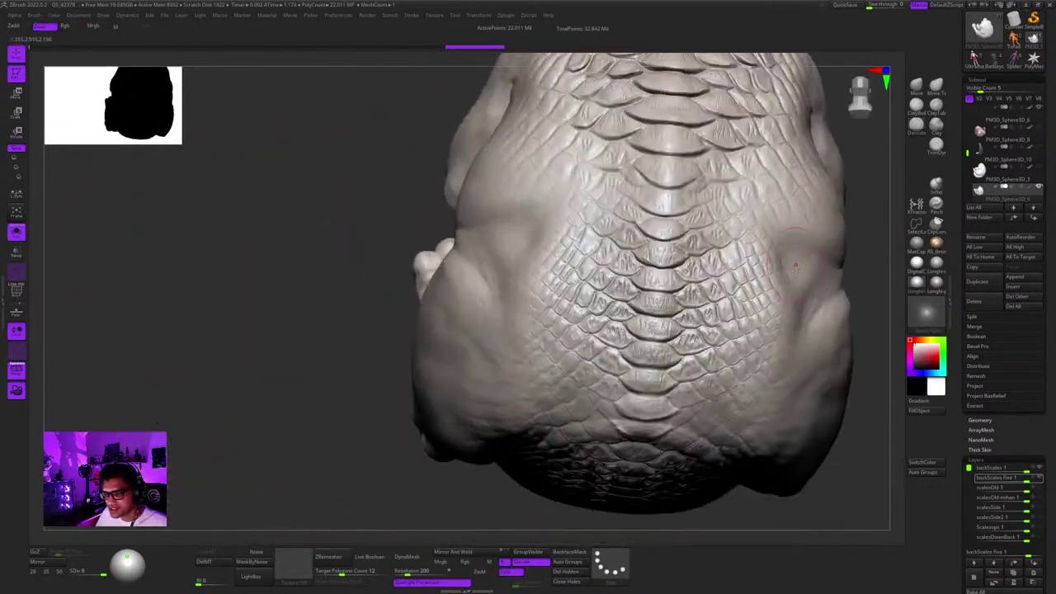
right_drag(795, 265, 666, 386)
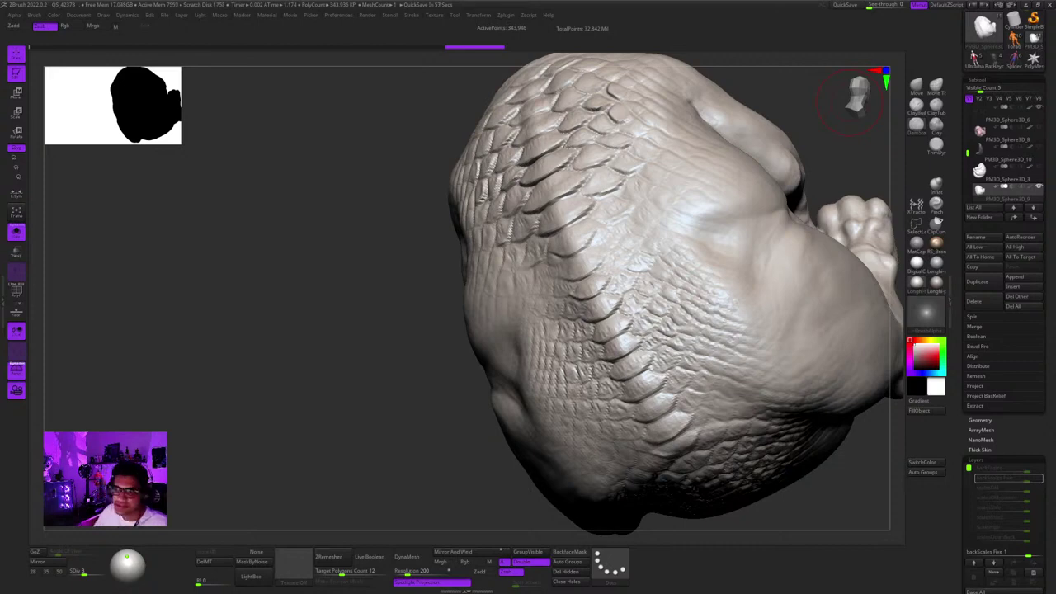
right_drag(849, 101, 825, 112)
mouse_move(576, 198)
alt+right_down()
mouse_move(589, 322)
mouse_move(590, 239)
alt+right_up()
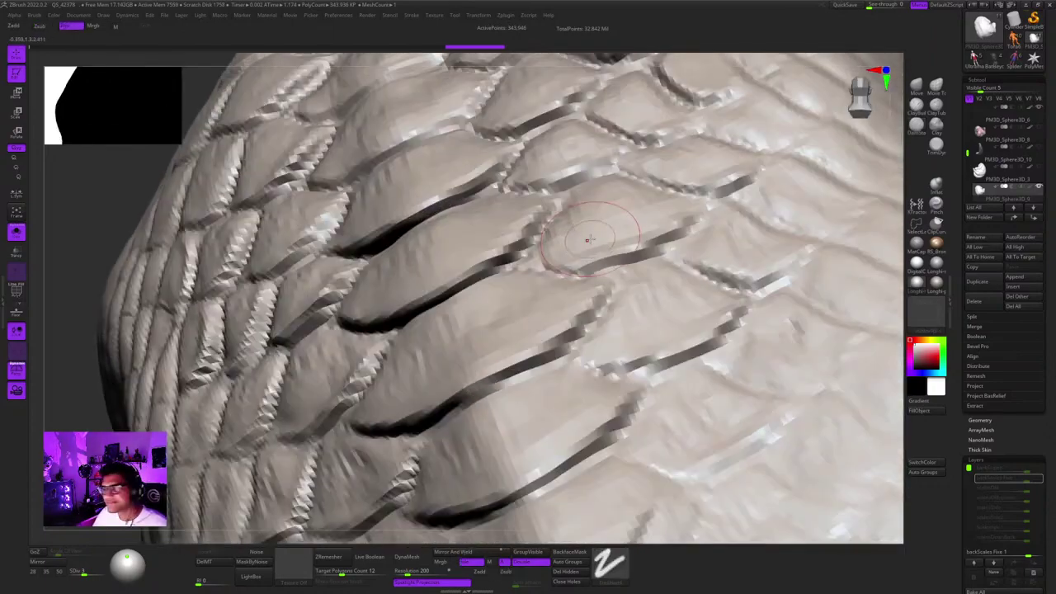
right_drag(533, 292, 625, 254)
mouse_move(624, 252)
mouse_down()
mouse_move(679, 219)
mouse_move(665, 226)
mouse_up()
mouse_move(660, 224)
ctrl+right_down()
mouse_move(648, 169)
mouse_move(645, 202)
ctrl+right_up()
mouse_move(619, 198)
mouse_down()
mouse_move(653, 215)
mouse_move(621, 208)
mouse_move(656, 231)
mouse_up()
ctrl+right_drag(652, 227, 630, 144)
Carve crisp overlapping lower edges on the small and medium scales of the left flank's lower rows.
mouse_move(569, 169)
right_down()
mouse_move(615, 178)
mouse_move(542, 284)
right_up()
drag(548, 248, 503, 316)
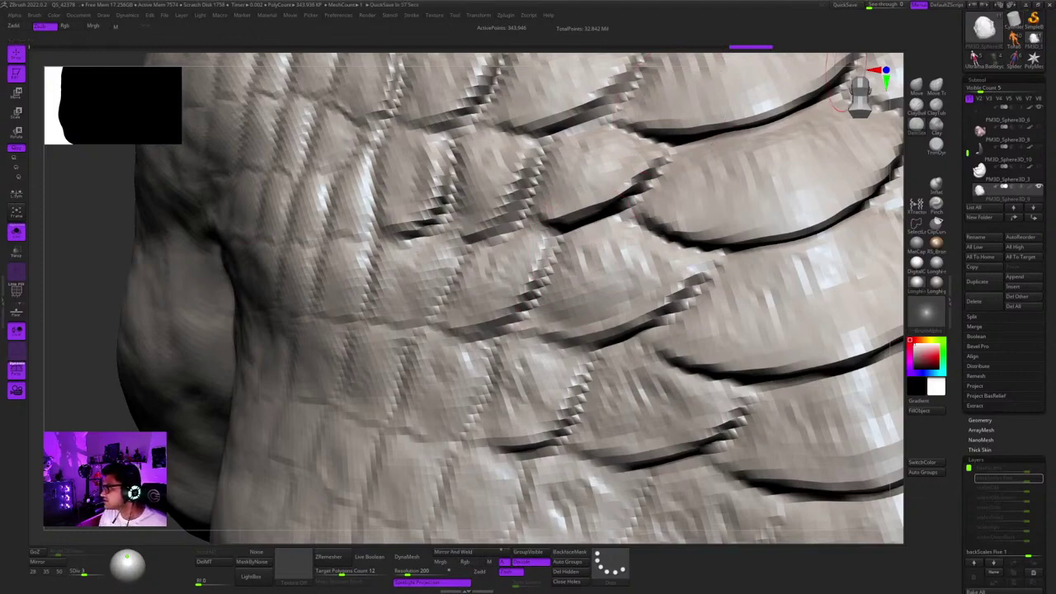
ctrl+right_drag(571, 260, 616, 275)
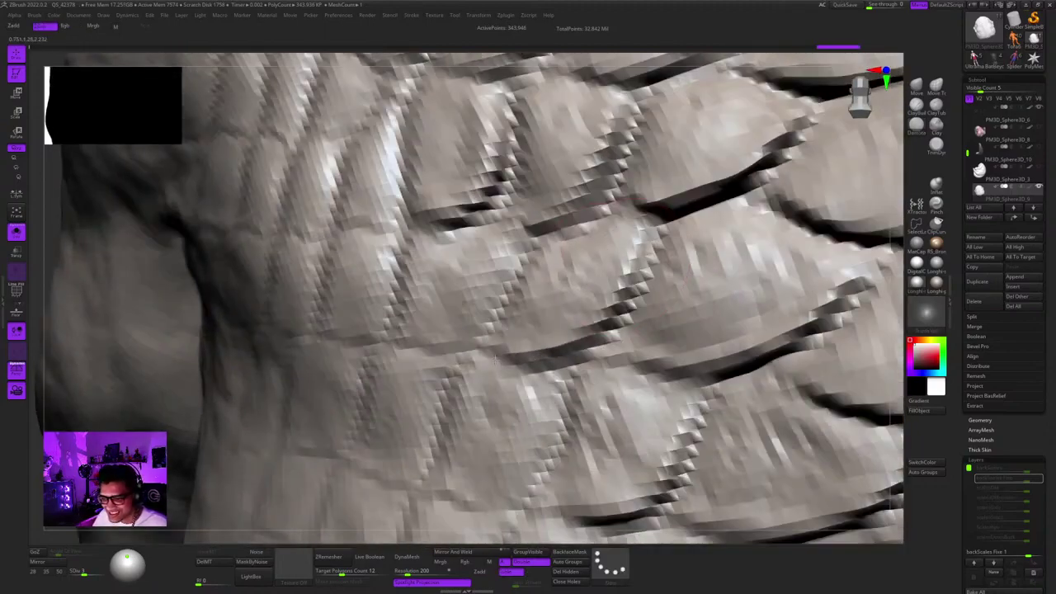
mouse_move(496, 359)
right_down()
mouse_move(540, 353)
mouse_move(513, 347)
right_up()
drag(513, 346, 486, 363)
mouse_move(487, 363)
right_down()
mouse_move(476, 384)
mouse_move(512, 247)
mouse_move(552, 289)
mouse_move(587, 239)
right_up()
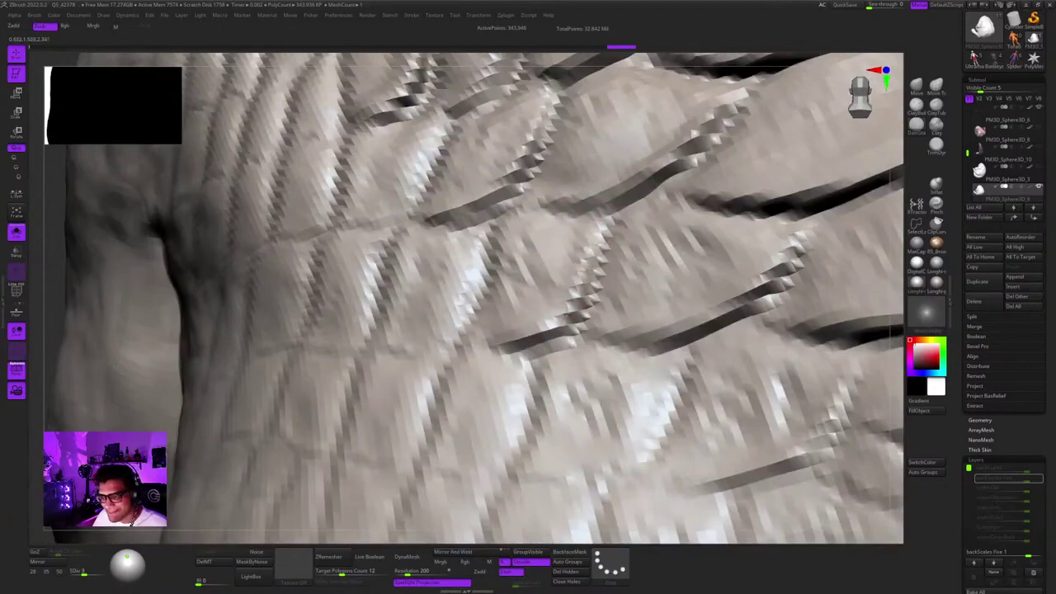
drag(531, 335, 473, 360)
mouse_move(507, 376)
ctrl+right_down()
mouse_move(528, 313)
mouse_move(598, 266)
mouse_move(590, 190)
mouse_move(544, 186)
mouse_move(630, 258)
ctrl+right_up()
Carve the lower edge of the next side scale down, adjoining the central row of spine plates.
drag(662, 211, 633, 249)
mouse_move(634, 249)
ctrl+right_down()
mouse_move(623, 216)
mouse_move(619, 261)
mouse_move(661, 245)
ctrl+right_up()
drag(588, 311, 563, 337)
mouse_move(562, 337)
ctrl+right_down()
mouse_move(554, 276)
mouse_move(607, 268)
mouse_move(620, 363)
ctrl+right_up()
drag(617, 374, 571, 390)
mouse_move(571, 390)
right_down()
mouse_move(569, 330)
mouse_move(598, 334)
right_up()
drag(598, 334, 541, 350)
mouse_move(540, 350)
right_down()
mouse_move(580, 286)
mouse_move(615, 332)
right_up()
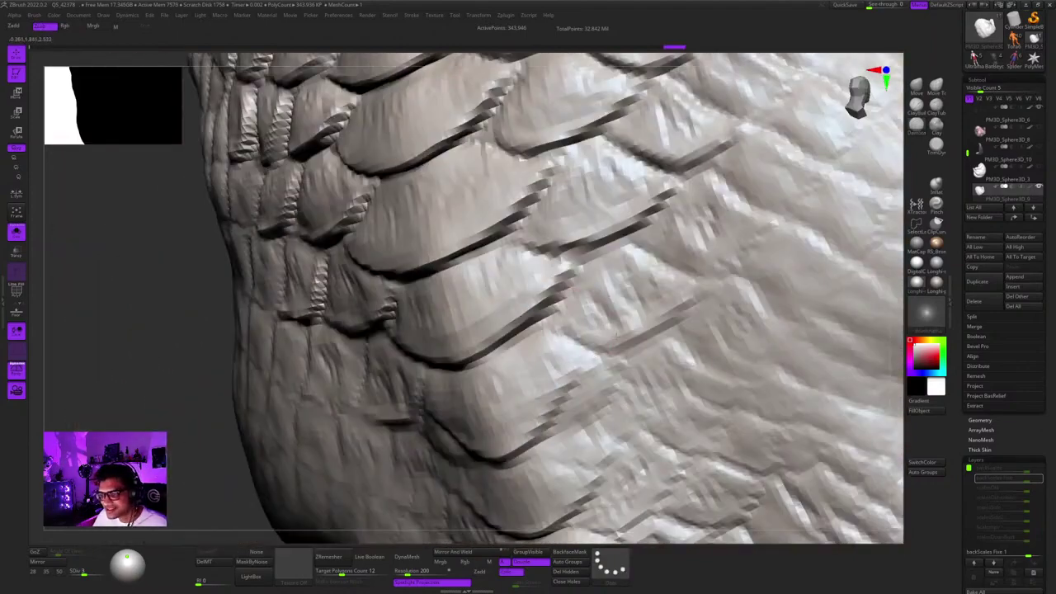
Switch to ClayBuildup and build up the surface of the newly edged scale beside the spine plates.
click(917, 108)
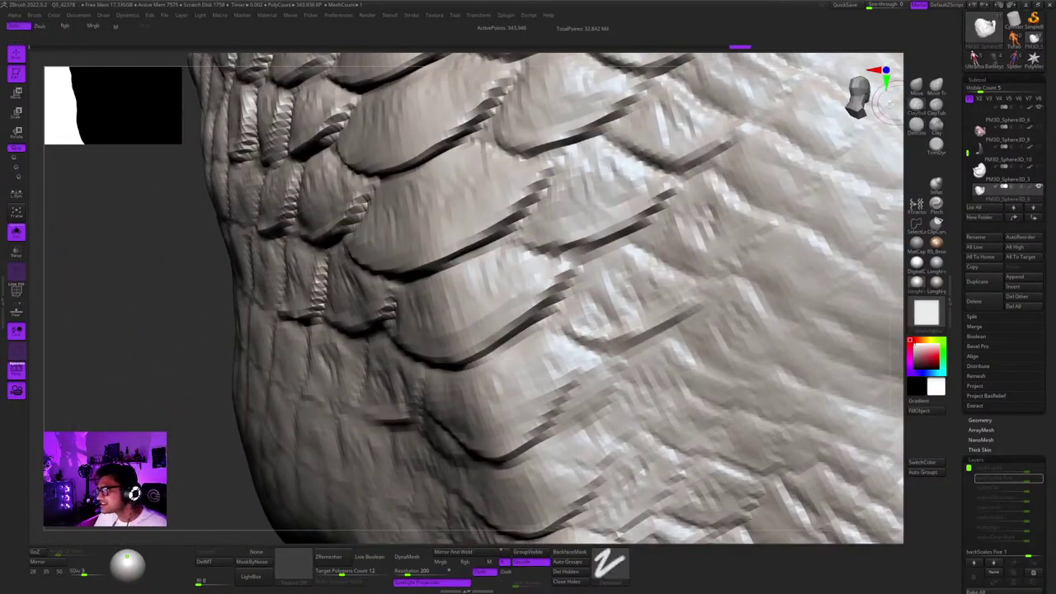
alt+right_drag(615, 268, 691, 202)
right_click(688, 290)
mouse_move(691, 239)
mouse_down()
mouse_move(694, 268)
mouse_move(735, 241)
mouse_up()
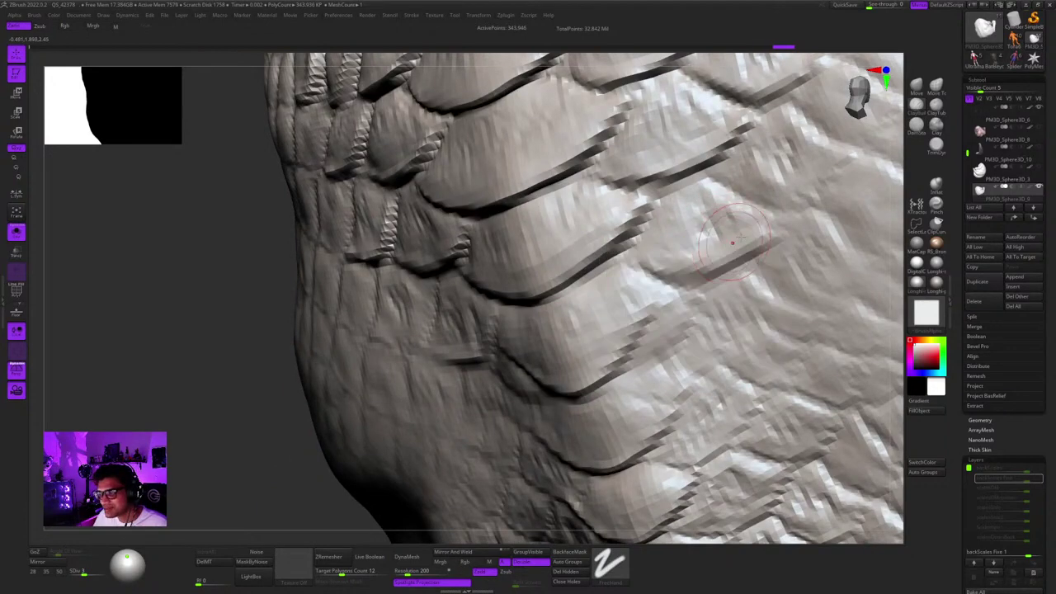
right_drag(697, 208, 688, 223)
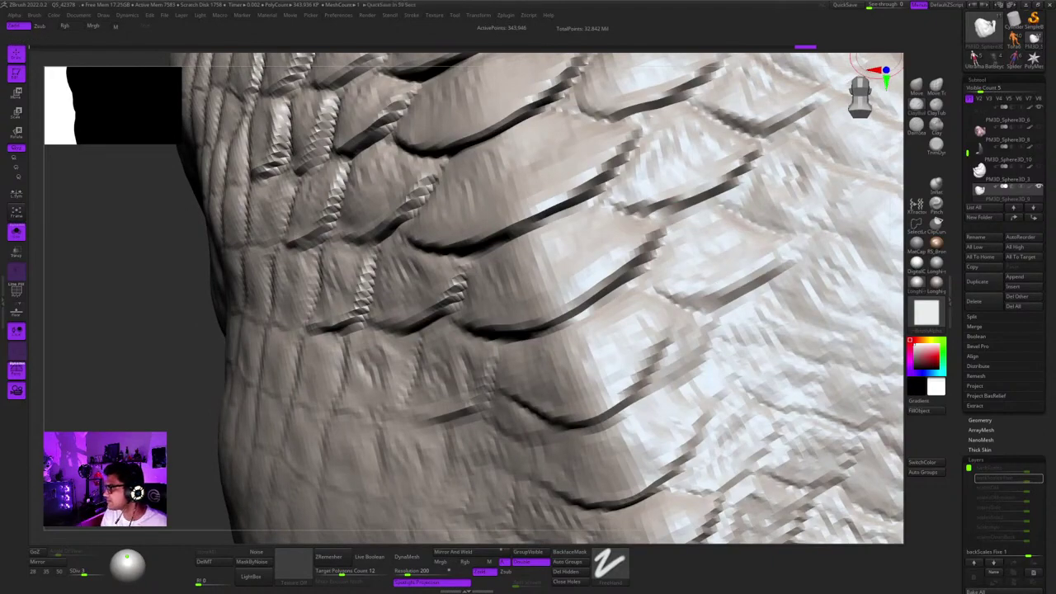
drag(596, 235, 597, 205)
right_click(617, 228)
mouse_move(597, 216)
right_down()
mouse_move(617, 229)
mouse_move(606, 247)
mouse_move(628, 234)
mouse_move(618, 305)
mouse_move(640, 285)
right_up()
Adjust the brush size and add volume to the left flank scales above their carved lower edges.
right_click(618, 304)
right_click(649, 253)
mouse_move(707, 177)
mouse_down()
mouse_move(652, 247)
mouse_move(647, 239)
mouse_up()
mouse_move(648, 272)
ctrl+right_down()
mouse_move(612, 223)
mouse_move(652, 239)
mouse_move(629, 294)
ctrl+right_up()
right_click(629, 294)
drag(678, 200, 639, 268)
mouse_move(640, 268)
right_down()
mouse_move(632, 244)
mouse_move(631, 285)
right_up()
right_click(631, 284)
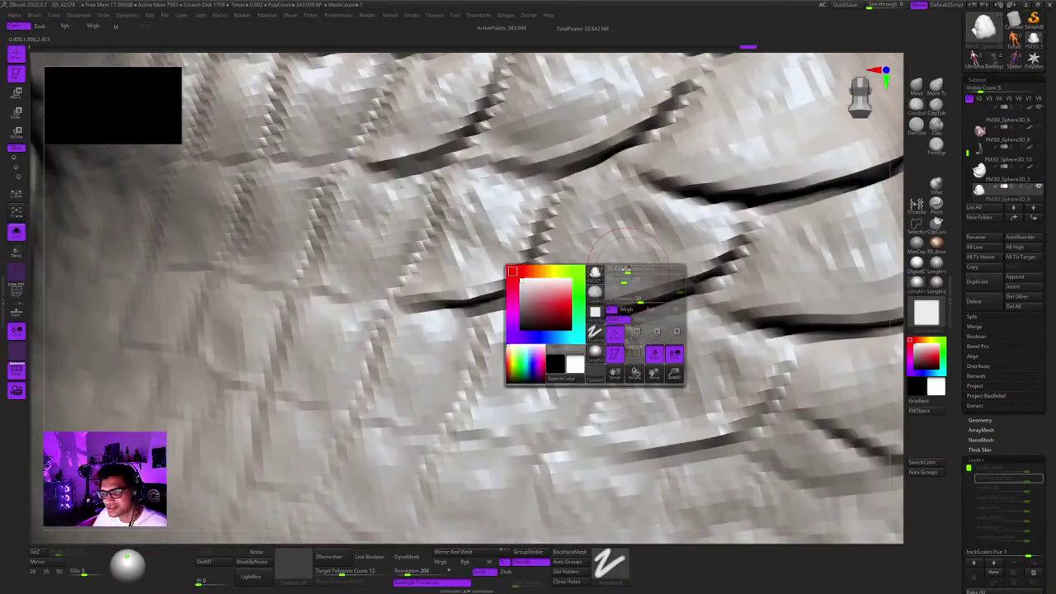
mouse_move(728, 216)
mouse_down()
mouse_move(719, 239)
mouse_move(638, 282)
mouse_up()
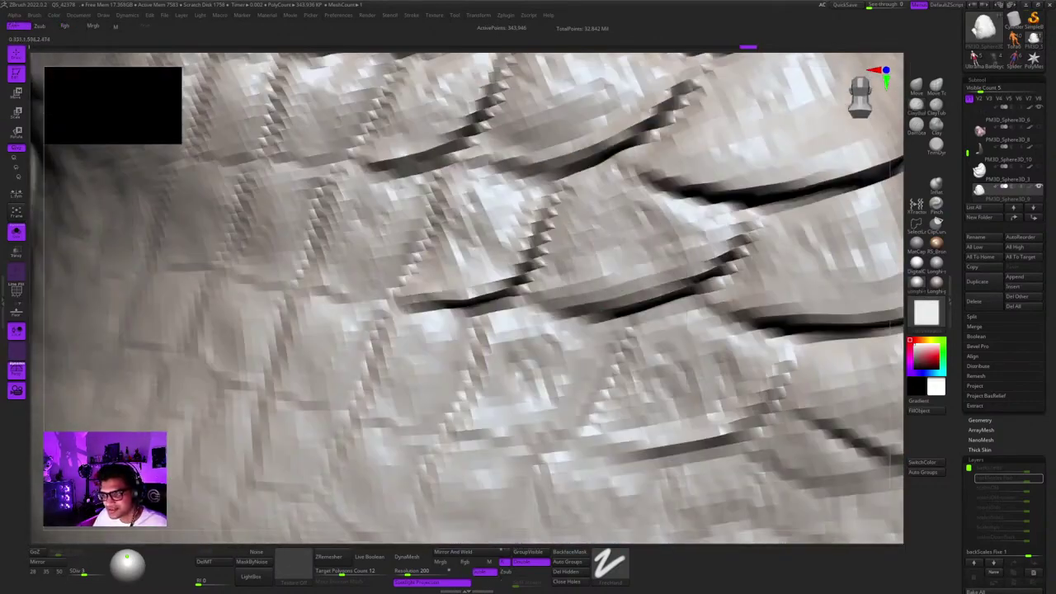
Build up clay along the lower edge of the lowest carved scale on the left flank.
drag(639, 455, 598, 462)
mouse_move(598, 445)
ctrl+right_down()
mouse_move(567, 306)
mouse_move(553, 345)
ctrl+right_up()
right_click(554, 345)
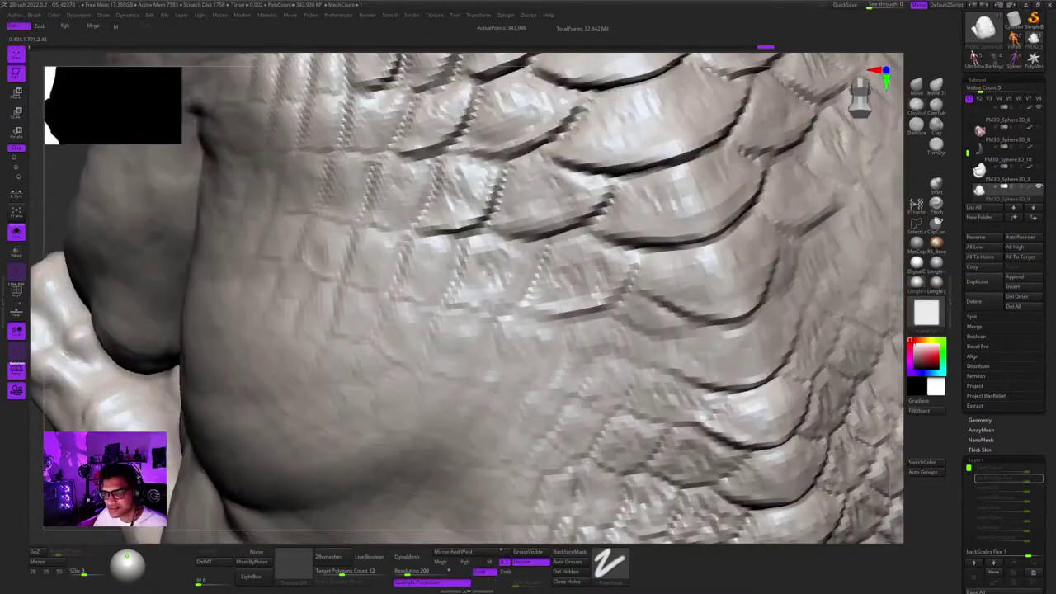
drag(587, 278, 551, 290)
ctrl+right_drag(548, 292, 532, 356)
right_click(532, 356)
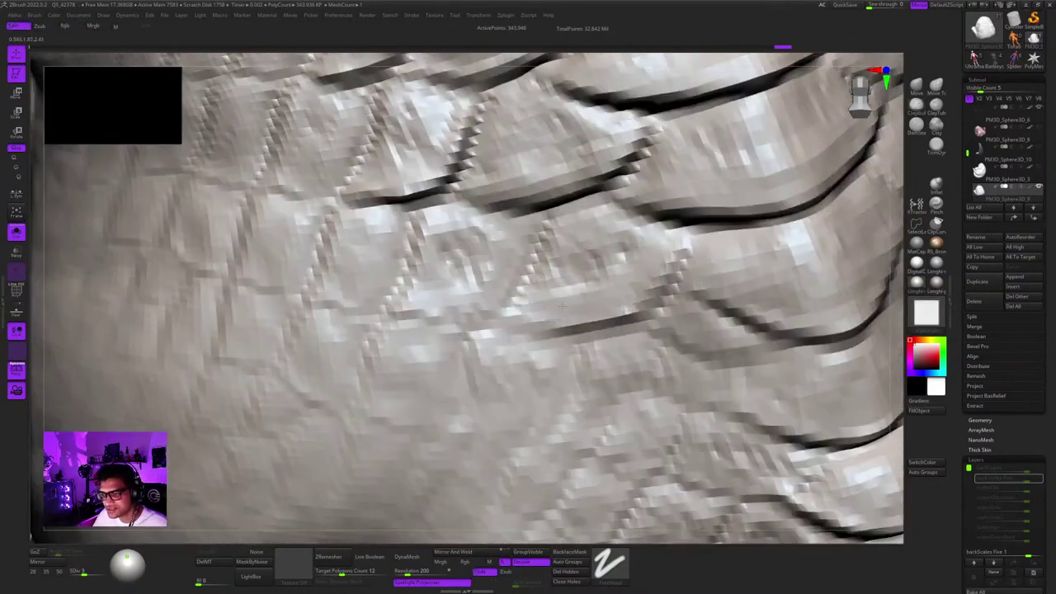
Thicken and smooth the lowest carved flank scale, then add volume on its counterpart across the spine.
drag(632, 241, 589, 281)
ctrl+right_drag(594, 371, 579, 318)
right_click(578, 319)
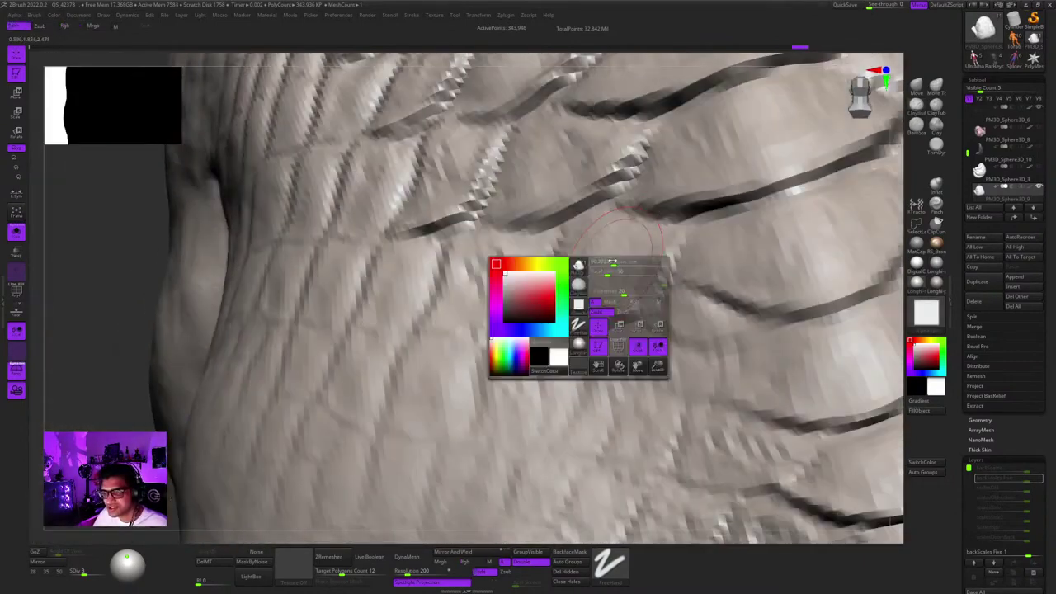
ctrl+right_drag(627, 275, 607, 344)
right_click(608, 343)
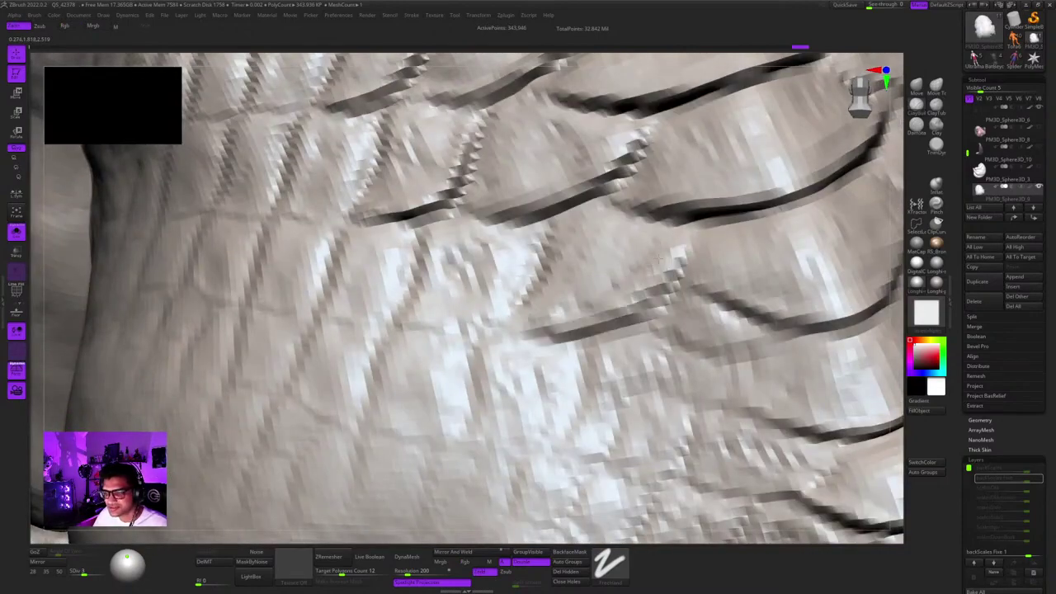
ctrl+right_drag(590, 287, 578, 235)
shift+drag(577, 247, 553, 277)
mouse_move(552, 276)
right_down()
mouse_move(606, 239)
mouse_move(610, 293)
right_up()
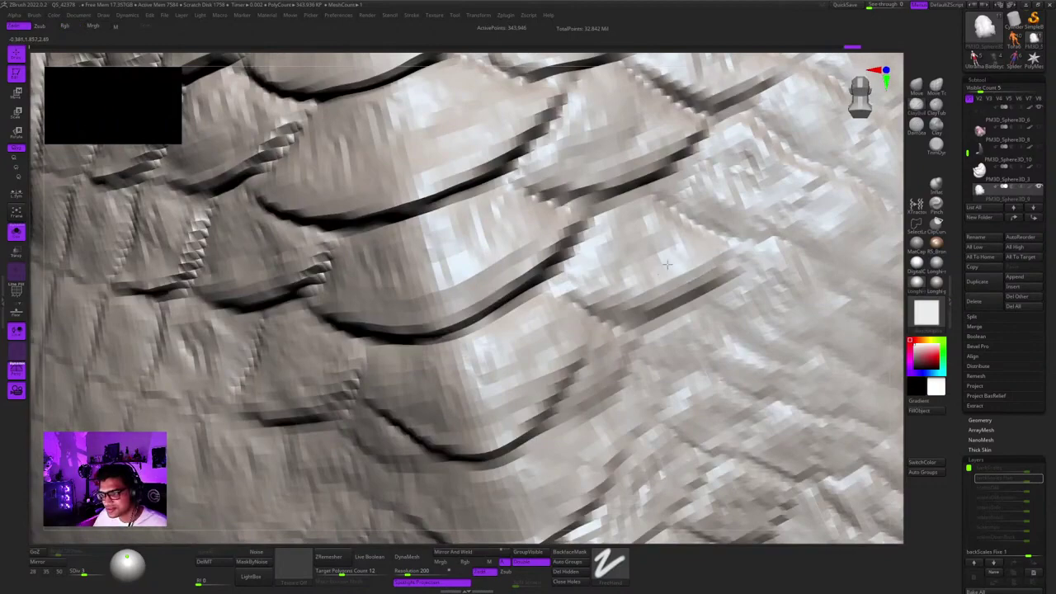
drag(667, 264, 606, 309)
mouse_move(606, 310)
ctrl+right_down()
mouse_move(528, 231)
mouse_move(566, 221)
ctrl+right_up()
Raise the mesh to subdivision level 4 and refine the volume of the scale beside the spine plates.
key(d)
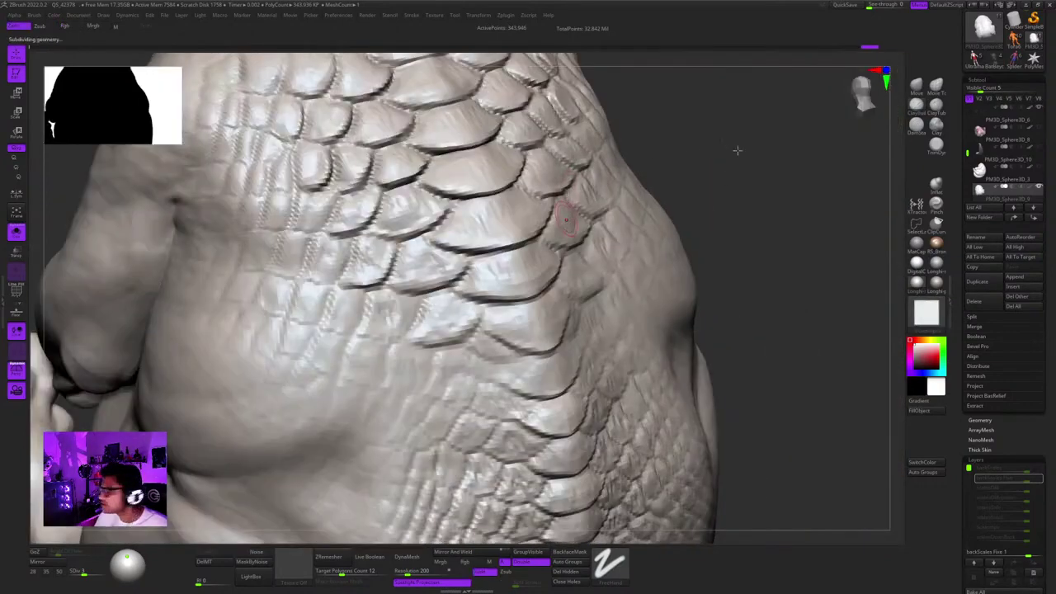
mouse_move(739, 165)
right_down()
mouse_move(647, 202)
mouse_move(619, 226)
mouse_move(598, 298)
mouse_move(622, 284)
right_up()
mouse_move(622, 285)
right_down()
mouse_move(643, 271)
mouse_move(631, 259)
mouse_move(560, 268)
right_up()
drag(549, 256, 607, 301)
right_drag(606, 301, 581, 287)
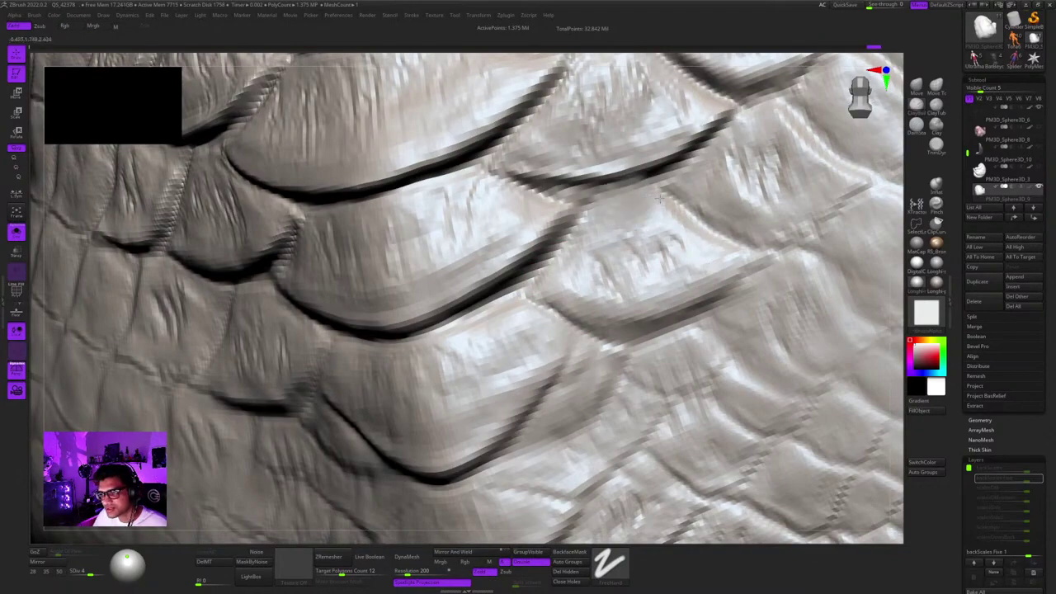
Build up the scales around the lower spine plates so their raised ends overlap the next row.
ctrl+right_drag(659, 213, 610, 177)
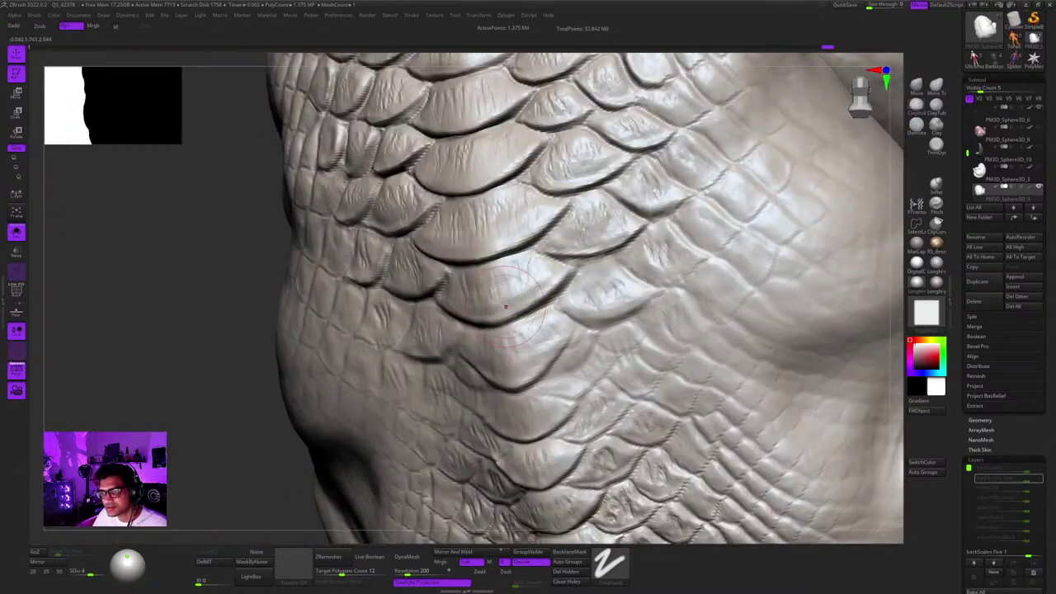
ctrl+right_drag(540, 248, 569, 276)
drag(554, 263, 566, 277)
mouse_move(566, 276)
right_down()
mouse_move(528, 268)
mouse_move(548, 289)
mouse_move(554, 260)
right_up()
drag(554, 260, 578, 284)
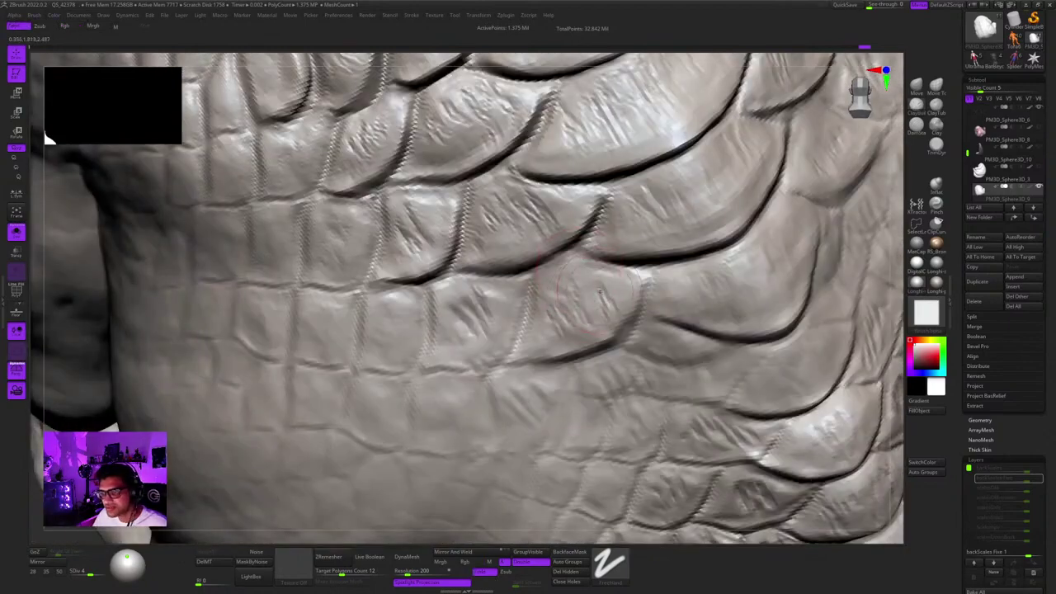
Strengthen the raised outer corner and lower rim of the lowest overlapping scale on the left flank.
ctrl+right_drag(582, 260, 606, 284)
drag(629, 211, 636, 221)
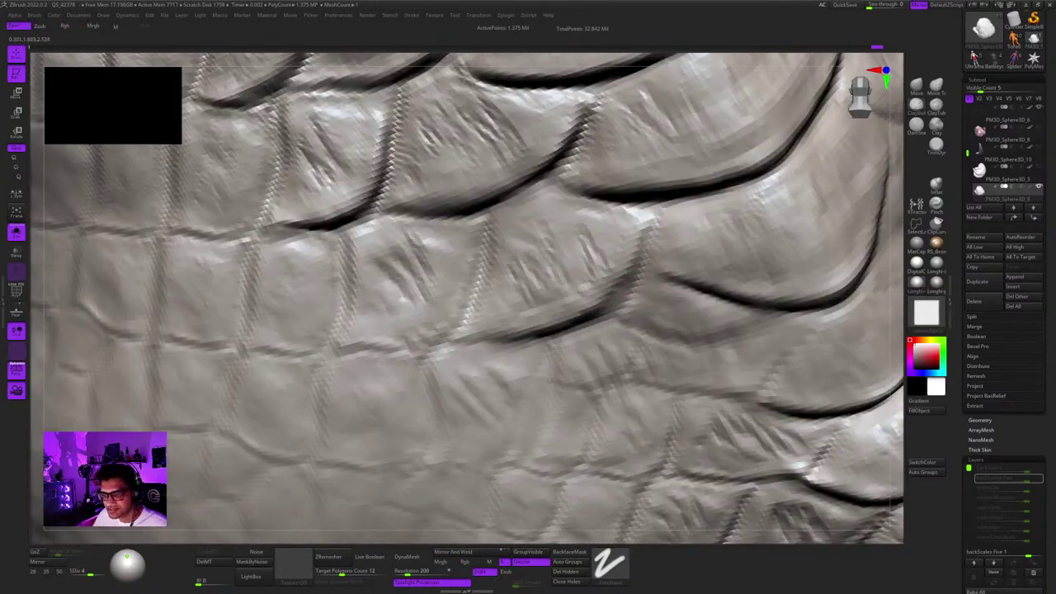
right_click(498, 363)
drag(528, 248, 540, 277)
mouse_move(528, 272)
right_down()
mouse_move(551, 264)
mouse_move(553, 252)
right_up()
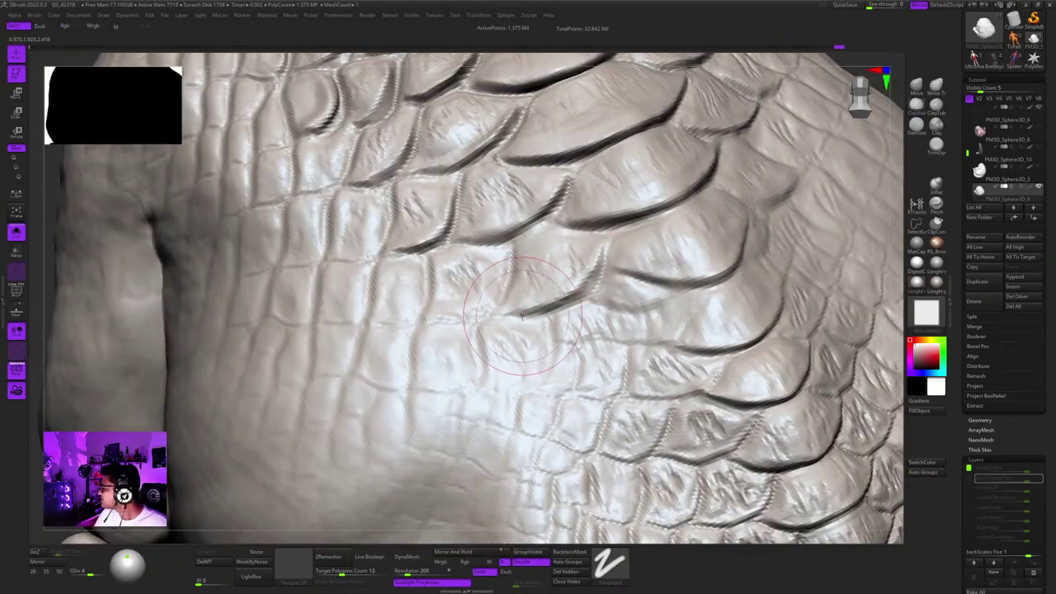
mouse_move(521, 314)
ctrl+right_down()
mouse_move(561, 281)
mouse_move(569, 251)
mouse_move(590, 285)
mouse_move(586, 256)
mouse_move(592, 306)
mouse_move(631, 301)
mouse_move(550, 255)
mouse_move(553, 303)
mouse_move(640, 213)
mouse_move(597, 175)
mouse_move(577, 235)
mouse_move(576, 304)
ctrl+right_up()
right_click(553, 304)
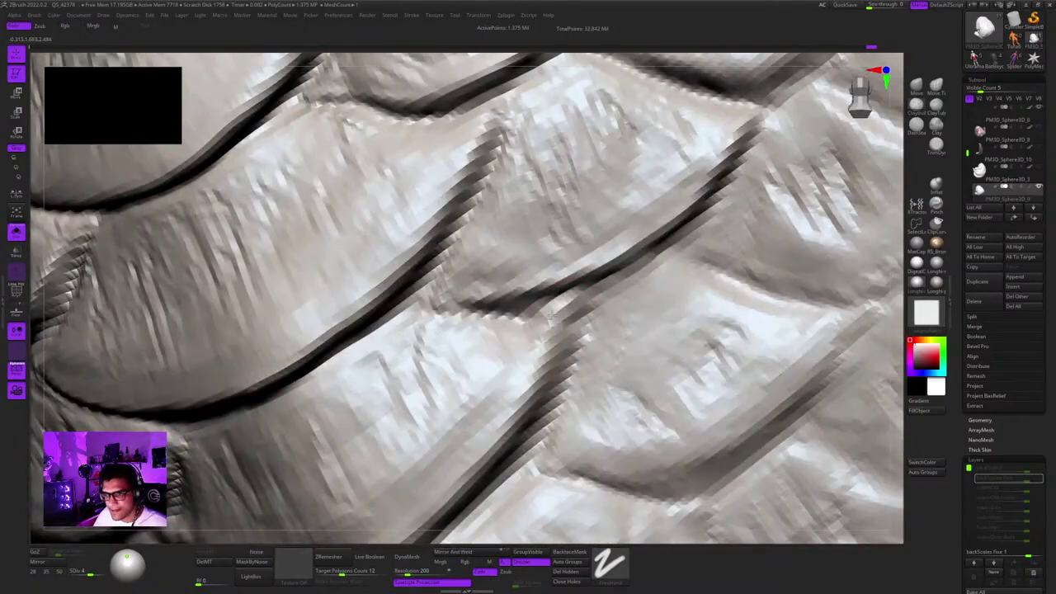
Add volume with ClayBuildup along the lower edges of the large spine plates and their neighbouring scales.
mouse_move(504, 340)
right_down()
mouse_move(611, 257)
mouse_move(614, 185)
mouse_move(541, 235)
mouse_move(529, 329)
right_up()
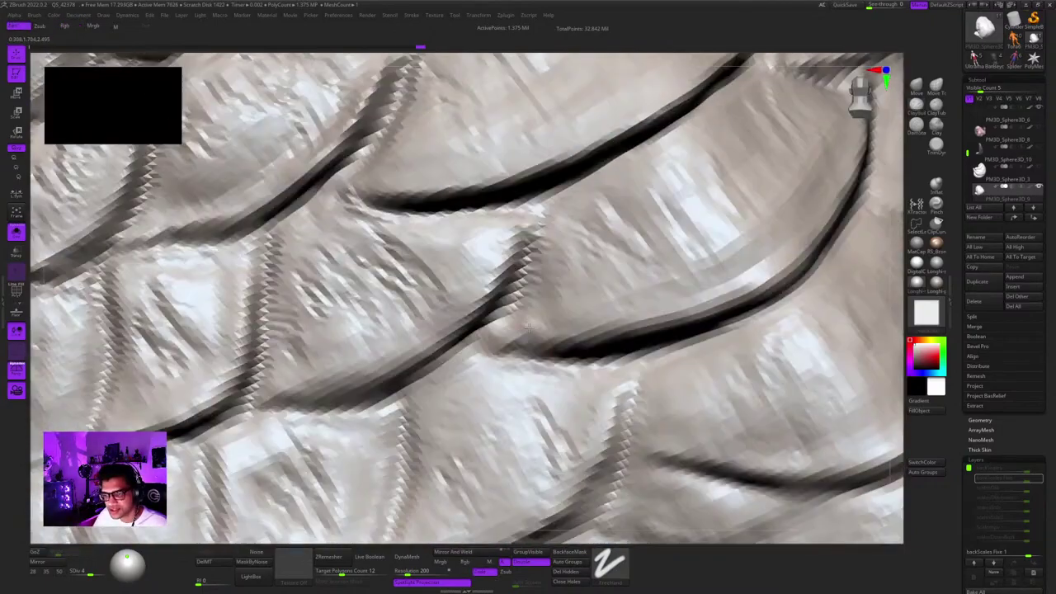
mouse_move(536, 273)
ctrl+right_down()
mouse_move(559, 250)
mouse_move(567, 320)
ctrl+right_up()
mouse_move(536, 358)
right_down()
mouse_move(554, 289)
mouse_move(553, 233)
mouse_move(527, 242)
mouse_move(536, 272)
mouse_move(514, 370)
mouse_move(489, 288)
mouse_move(558, 256)
right_up()
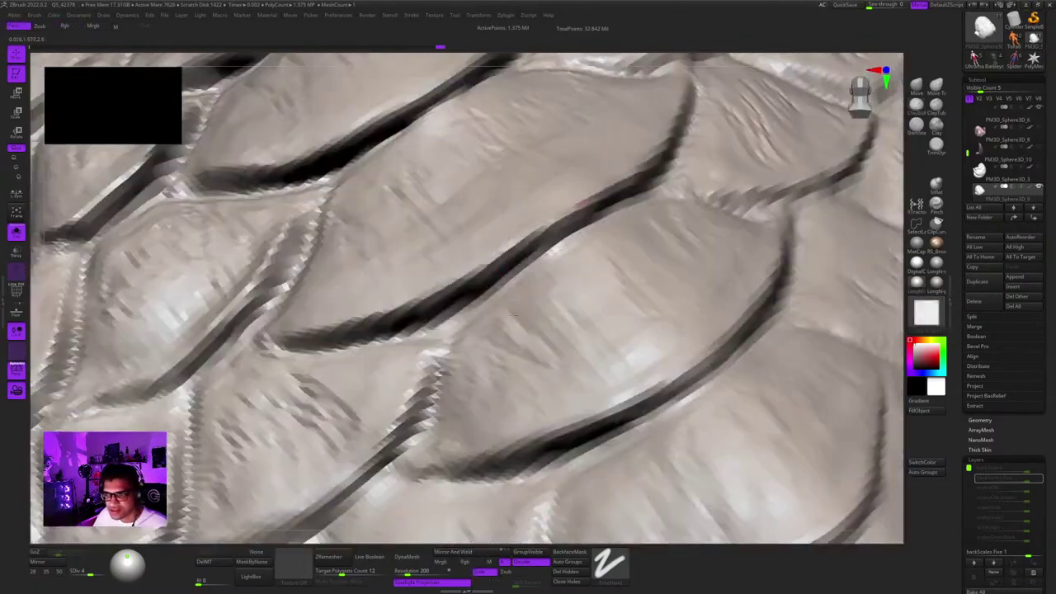
mouse_move(515, 314)
ctrl+right_down()
mouse_move(521, 363)
mouse_move(589, 272)
ctrl+right_up()
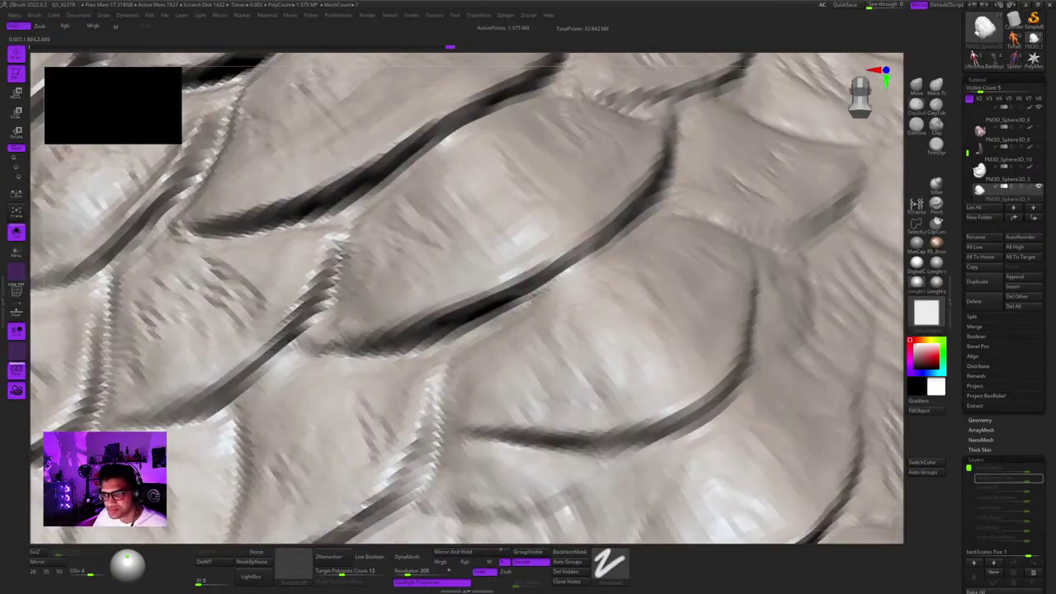
mouse_move(658, 278)
ctrl+right_down()
mouse_move(639, 354)
mouse_move(587, 284)
ctrl+right_up()
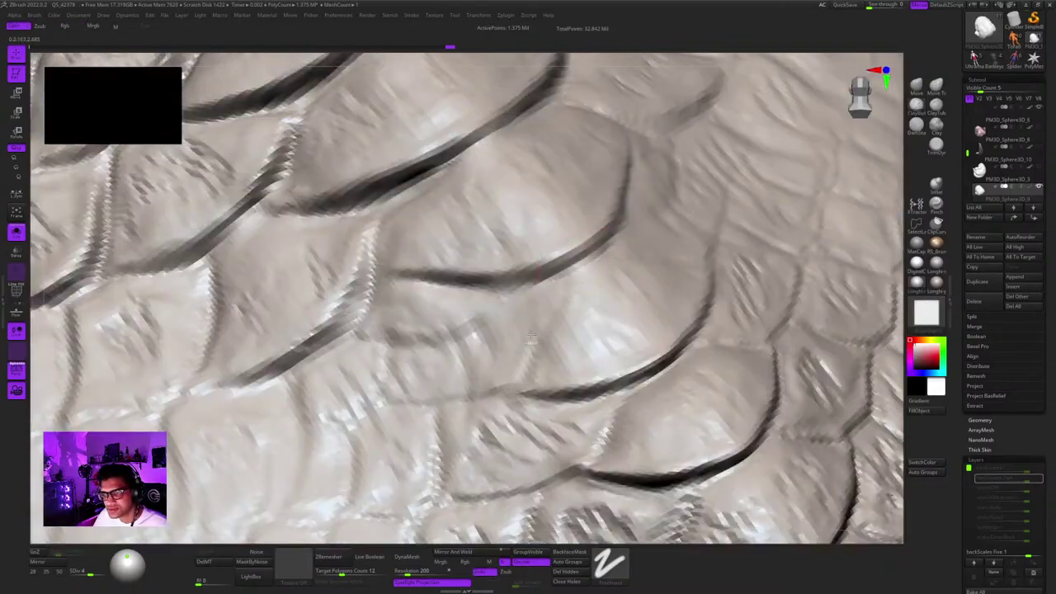
mouse_move(532, 339)
ctrl+right_down()
mouse_move(521, 375)
mouse_move(499, 394)
mouse_move(533, 363)
mouse_move(562, 255)
mouse_move(569, 284)
ctrl+right_up()
key(space)
drag(597, 289, 590, 289)
right_drag(575, 332, 592, 293)
Switch to DamStandard and sharpen the creases under the scales on both sides of the spine plates.
click(915, 126)
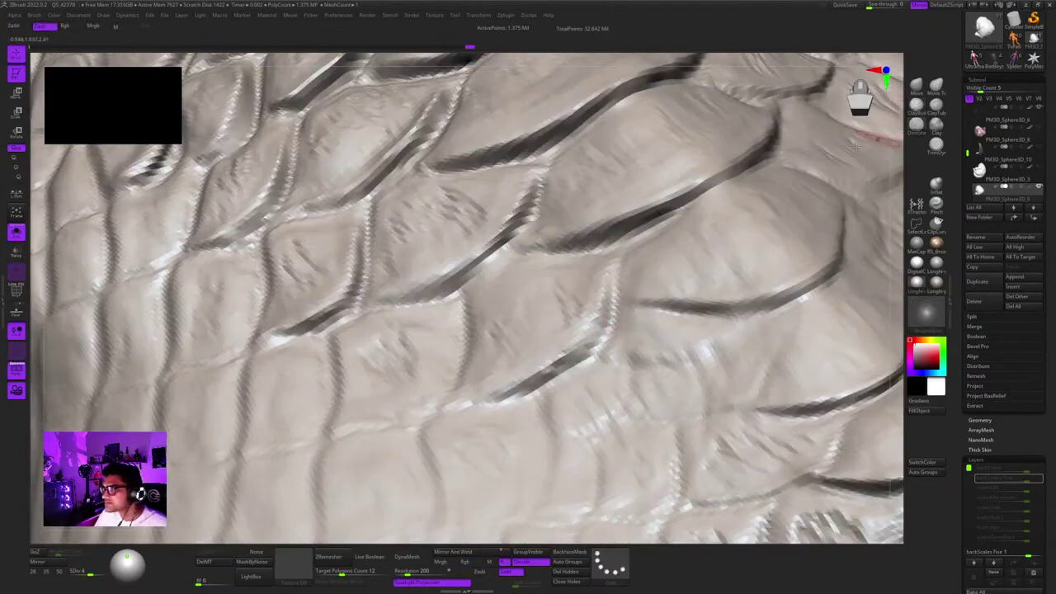
right_drag(663, 289, 605, 328)
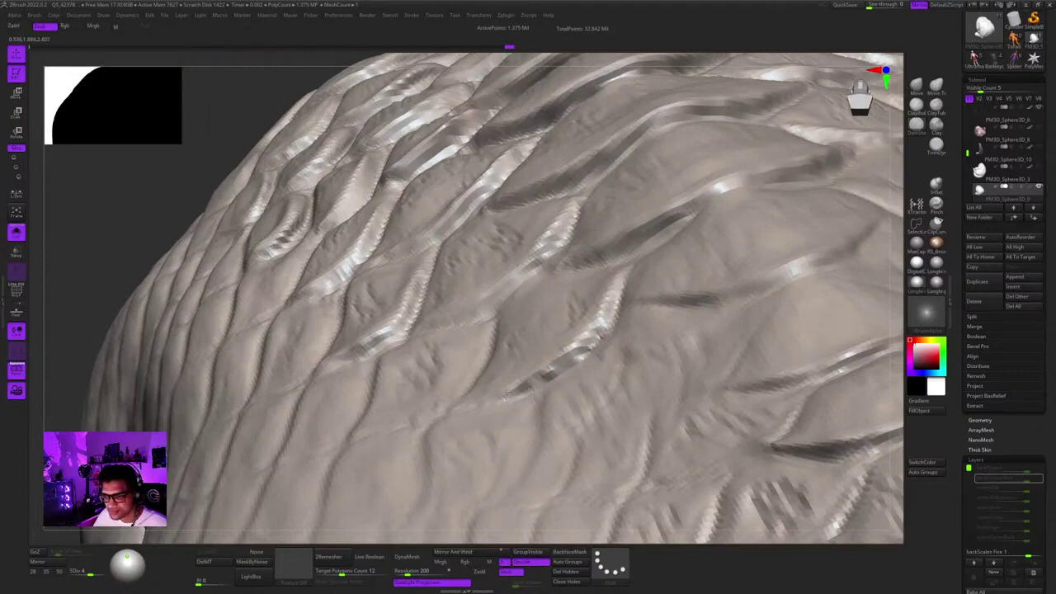
mouse_move(584, 317)
right_down()
mouse_move(606, 276)
mouse_move(577, 326)
mouse_move(565, 293)
right_up()
ctrl+right_drag(565, 292, 561, 313)
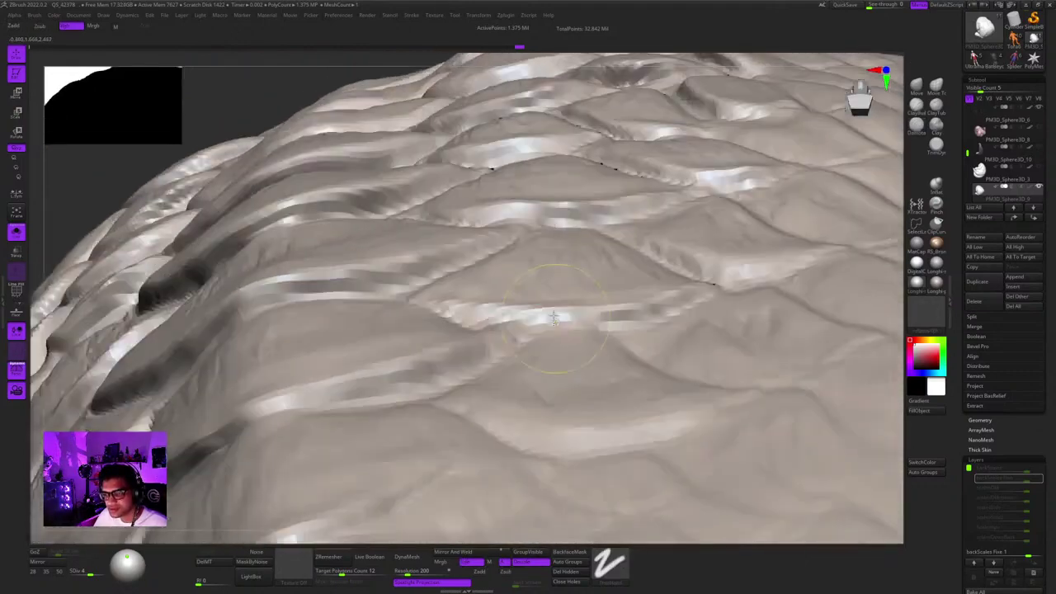
alt+right_drag(681, 283, 747, 271)
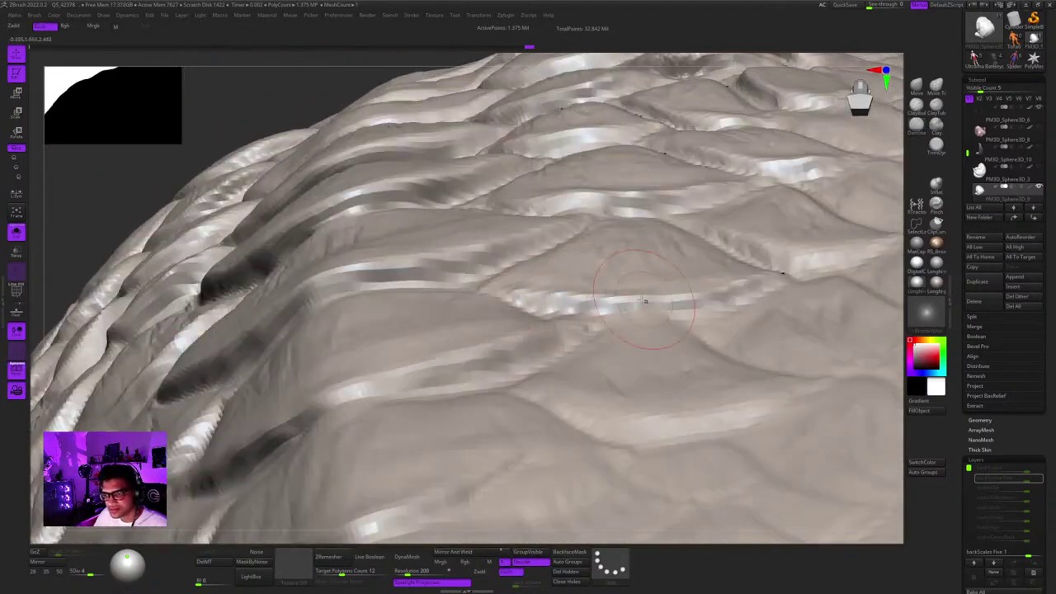
mouse_move(648, 265)
ctrl+right_down()
mouse_move(631, 216)
mouse_move(639, 198)
mouse_move(615, 277)
mouse_move(651, 269)
mouse_move(620, 277)
mouse_move(640, 220)
mouse_move(609, 234)
mouse_move(651, 188)
mouse_move(577, 276)
mouse_move(535, 235)
ctrl+right_up()
key(shift+f)
key(shift+f)
key(shift+f)
key(shift+f)
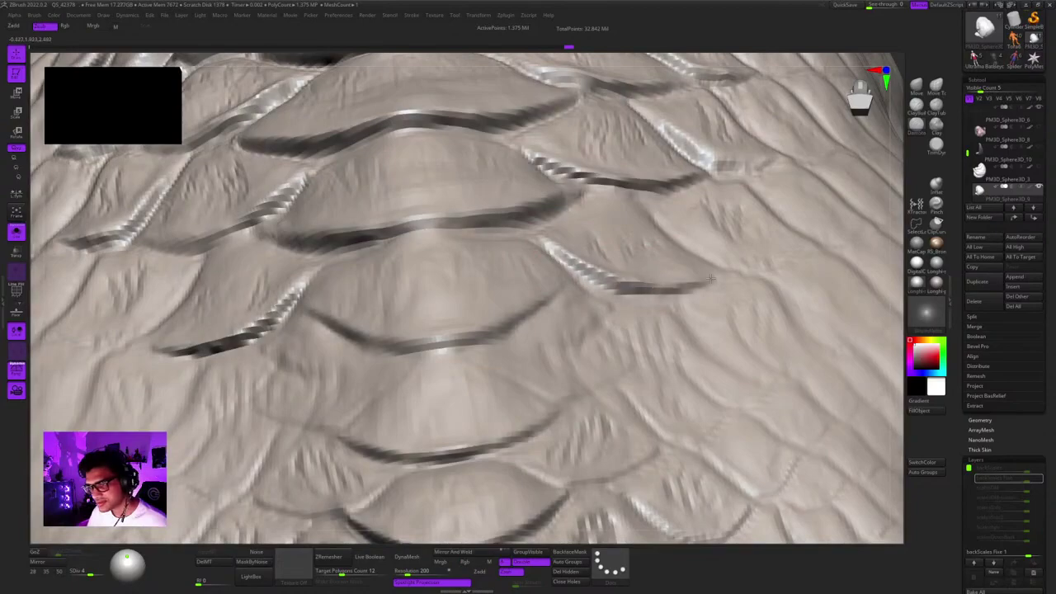
Switch to ClayBuildup and add volume to the side scales next to the lower spine plates.
mouse_move(711, 279)
ctrl+right_down()
mouse_move(618, 264)
mouse_move(614, 218)
mouse_move(721, 231)
mouse_move(577, 186)
ctrl+right_up()
ctrl+right_drag(578, 185, 568, 247)
mouse_move(567, 247)
right_down()
mouse_move(536, 350)
mouse_move(590, 235)
right_up()
mouse_move(561, 286)
ctrl+right_down()
mouse_move(550, 247)
mouse_move(589, 210)
mouse_move(615, 284)
ctrl+right_up()
click(916, 108)
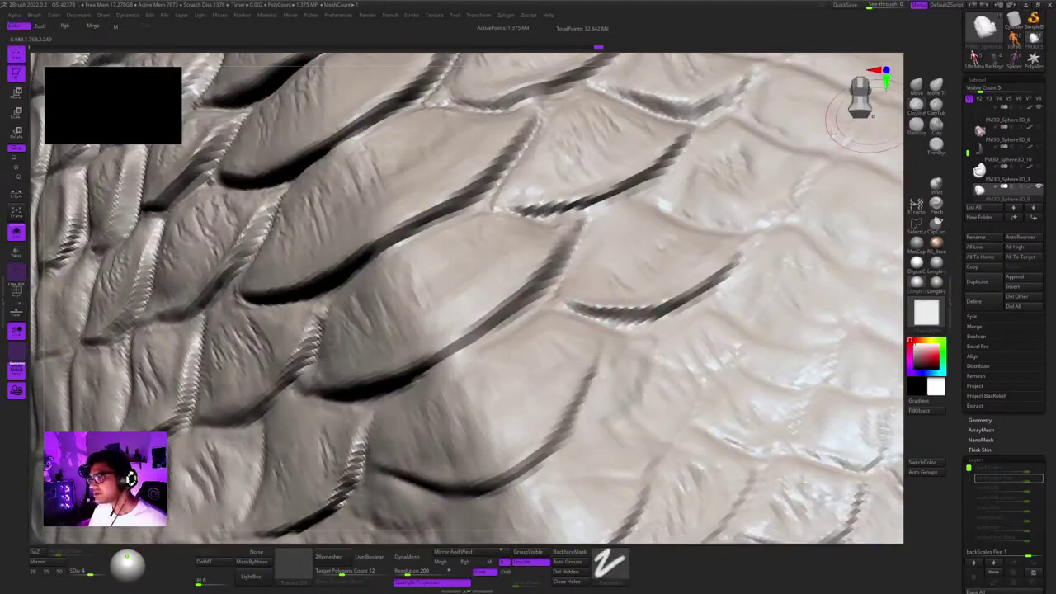
right_drag(659, 371, 667, 295)
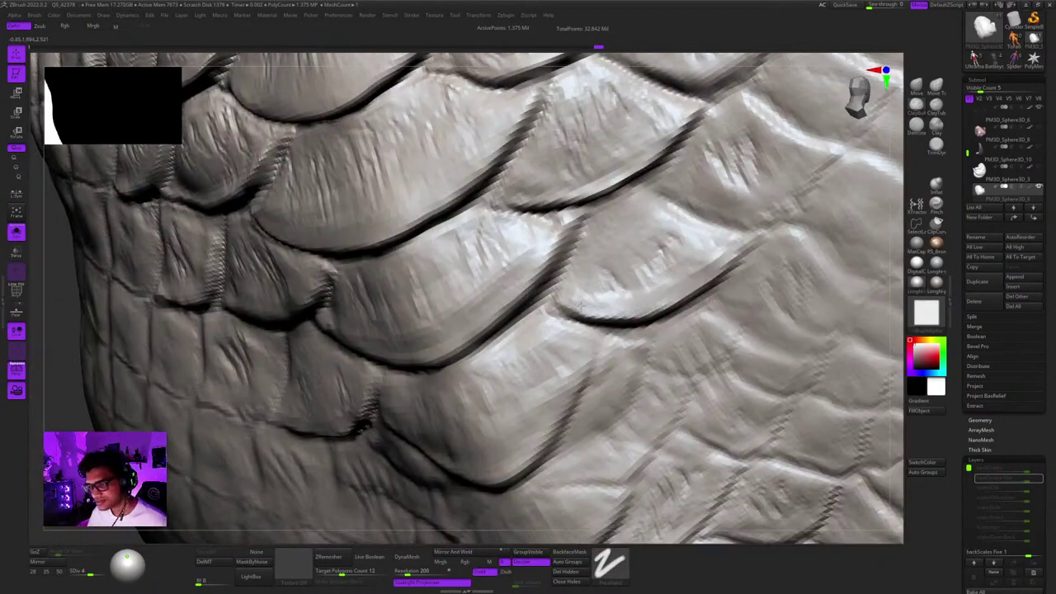
mouse_move(581, 307)
right_down()
mouse_move(606, 227)
mouse_move(708, 240)
mouse_move(706, 189)
mouse_move(682, 173)
right_up()
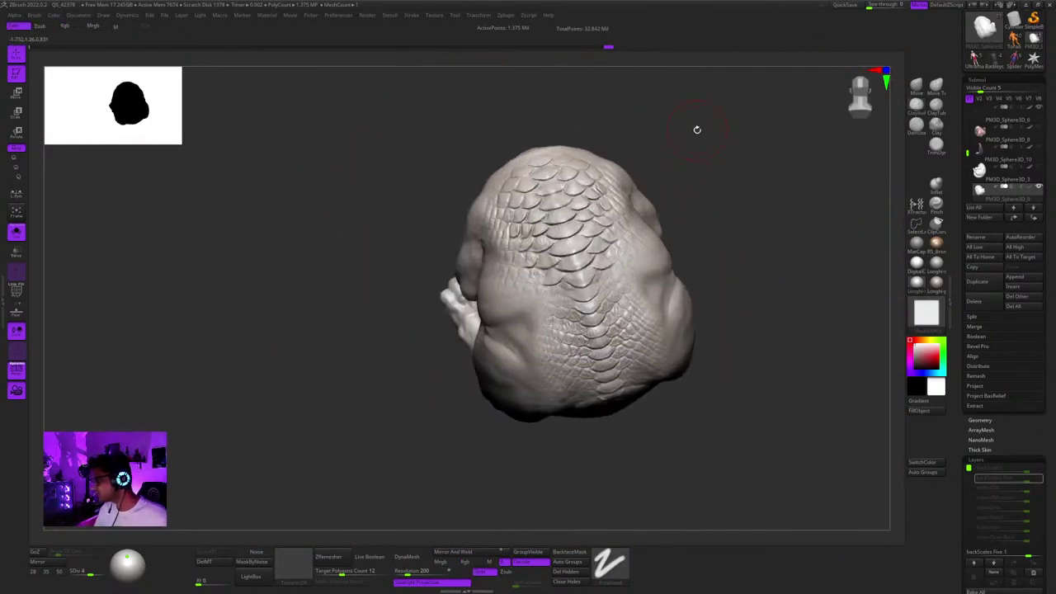
Build up and smooth the lower spine plates and the overlapping scales beside them.
mouse_move(743, 210)
right_down()
mouse_move(784, 217)
mouse_move(792, 193)
mouse_move(767, 227)
right_up()
mouse_move(767, 227)
ctrl+right_down()
mouse_move(760, 201)
mouse_move(733, 226)
mouse_move(716, 301)
mouse_move(619, 289)
mouse_move(641, 255)
mouse_move(626, 235)
mouse_move(688, 175)
ctrl+right_up()
mouse_move(671, 216)
ctrl+right_down()
mouse_move(629, 199)
mouse_move(594, 236)
mouse_move(629, 232)
mouse_move(621, 177)
mouse_move(596, 213)
mouse_move(761, 170)
mouse_move(639, 177)
ctrl+right_up()
mouse_move(745, 202)
right_down()
mouse_move(759, 229)
mouse_move(755, 255)
mouse_move(660, 235)
mouse_move(734, 210)
mouse_move(709, 264)
right_up()
mouse_move(709, 264)
right_down()
mouse_move(577, 239)
mouse_move(651, 227)
mouse_move(631, 214)
mouse_move(611, 246)
right_up()
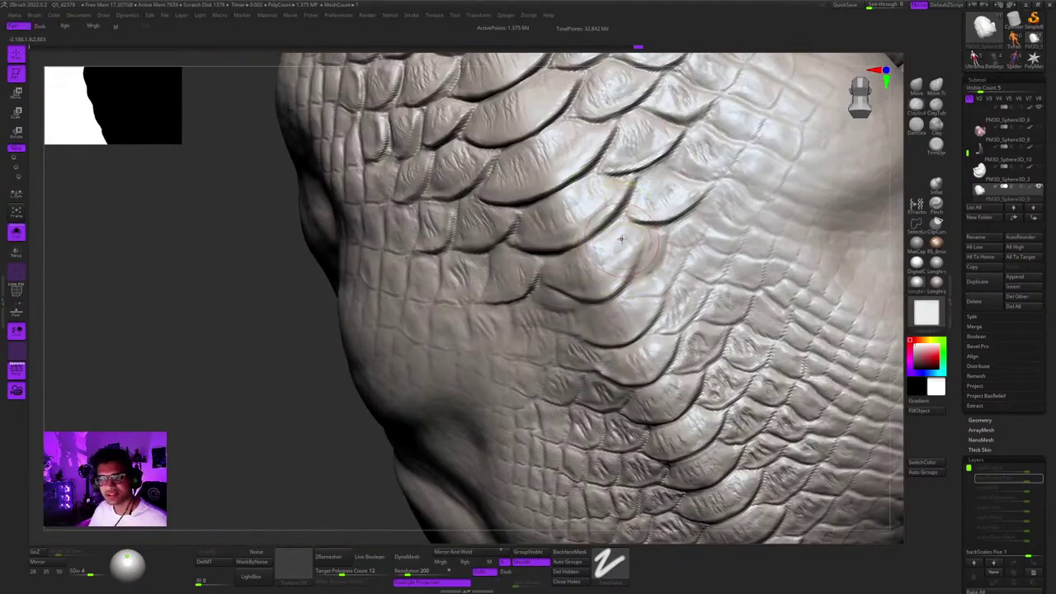
mouse_move(650, 241)
alt+right_down()
mouse_move(645, 226)
mouse_move(617, 291)
mouse_move(646, 165)
mouse_move(641, 199)
mouse_move(636, 124)
mouse_move(598, 194)
mouse_move(612, 254)
mouse_move(672, 239)
mouse_move(666, 263)
mouse_move(569, 317)
mouse_move(539, 254)
mouse_move(583, 241)
mouse_move(610, 197)
mouse_move(639, 247)
alt+right_up()
right_click(617, 291)
mouse_move(639, 247)
right_down()
mouse_move(601, 235)
mouse_move(623, 250)
mouse_move(591, 247)
mouse_move(631, 239)
mouse_move(635, 260)
mouse_move(573, 295)
mouse_move(595, 307)
mouse_move(598, 260)
mouse_move(590, 309)
mouse_move(548, 285)
mouse_move(647, 194)
right_up()
ctrl+right_drag(647, 195, 645, 248)
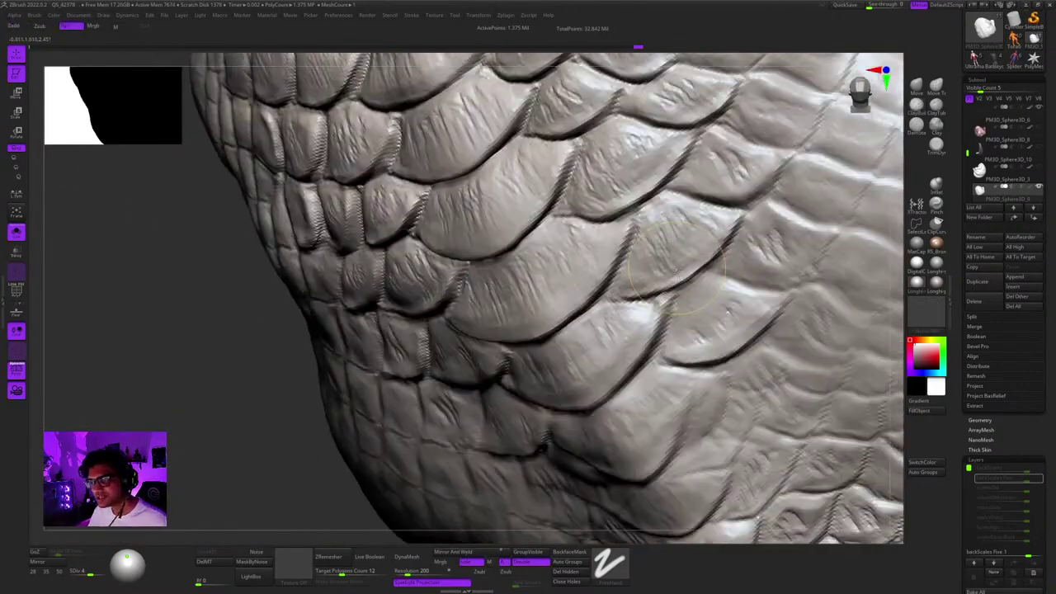
Add volume to the outer scales in the rows on the right side of the lower spine plates.
right_drag(699, 224, 685, 284)
ctrl+right_drag(684, 284, 650, 318)
right_click(650, 318)
right_drag(655, 262, 694, 253)
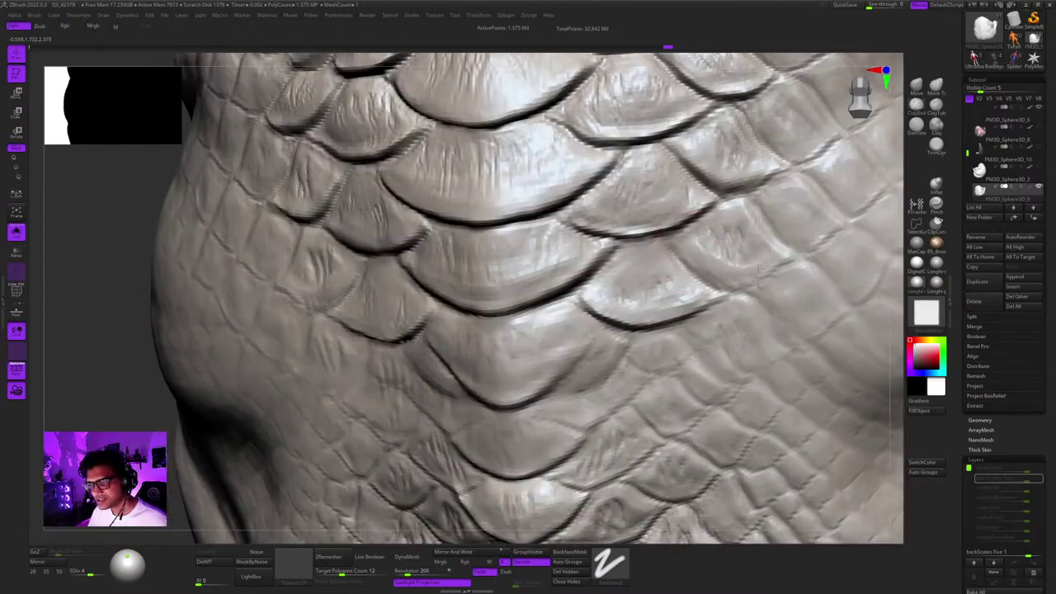
right_drag(711, 268, 701, 188)
ctrl+right_drag(701, 188, 685, 215)
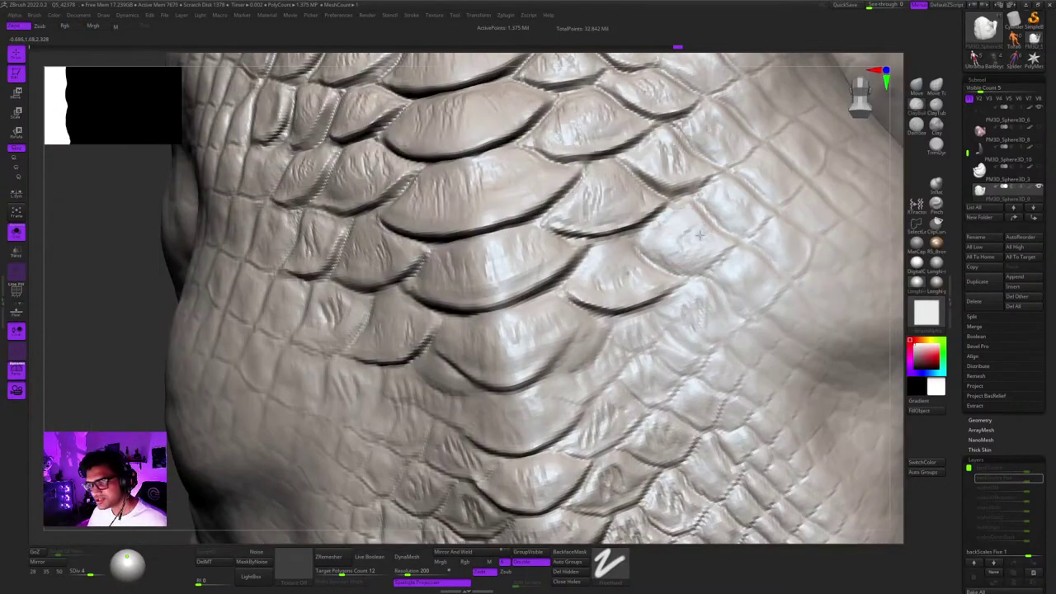
right_drag(699, 235, 536, 223)
right_drag(536, 223, 619, 213)
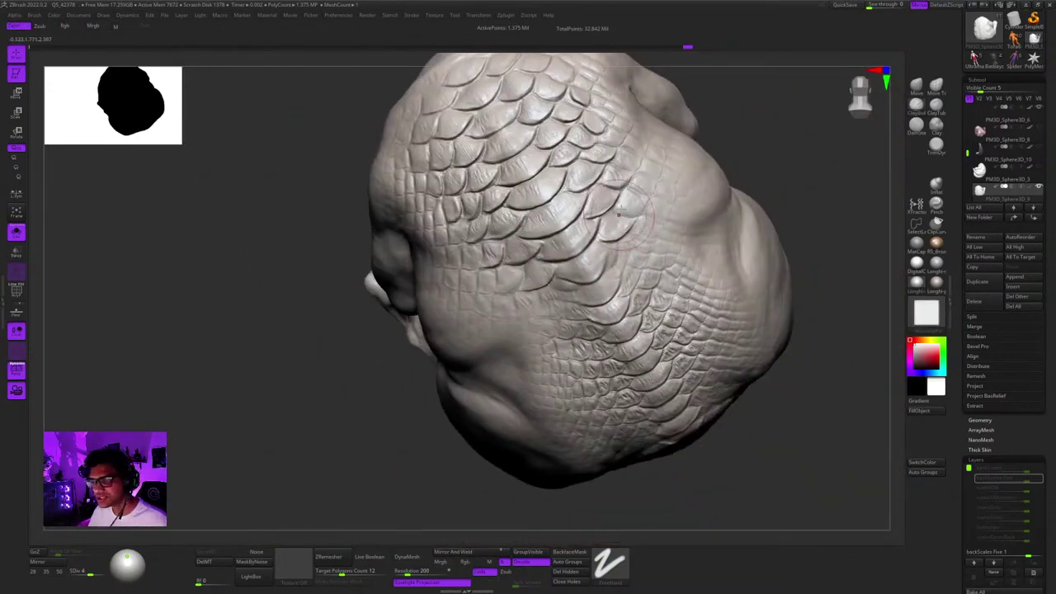
right_drag(687, 178, 634, 168)
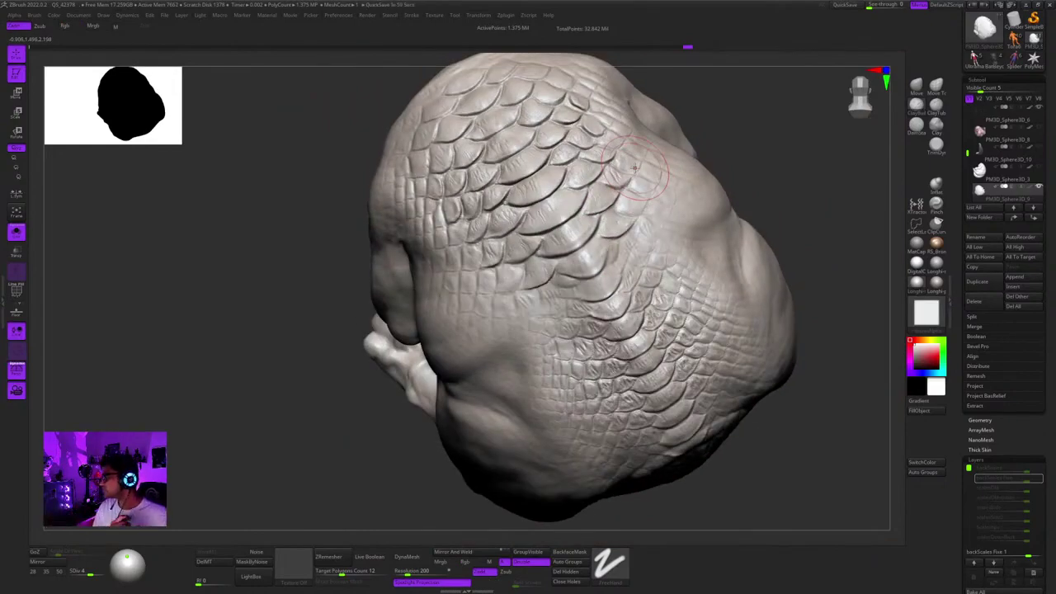
ctrl+right_drag(651, 193, 632, 222)
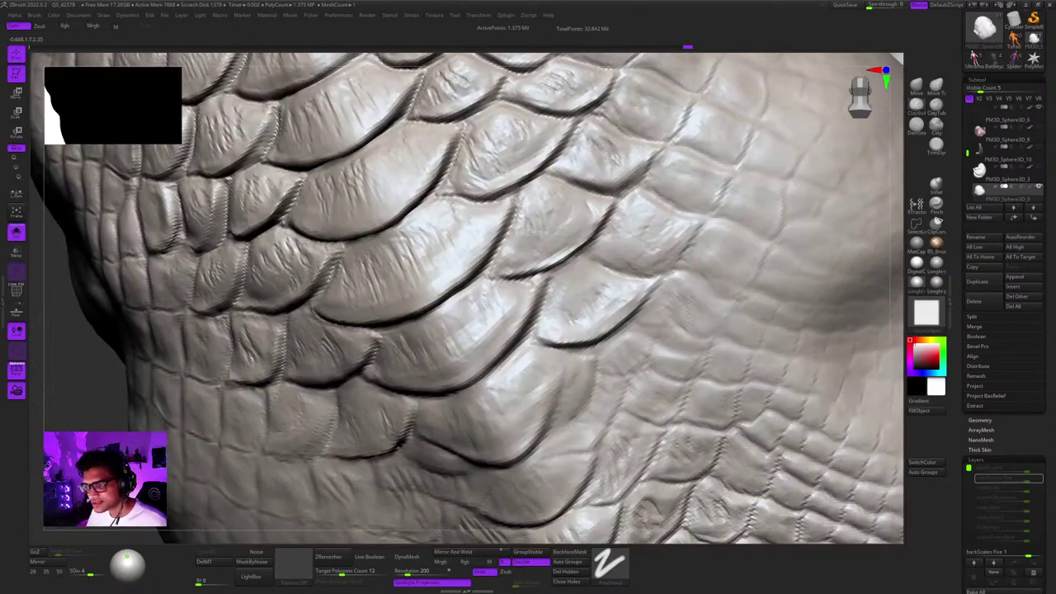
Raise the lower rim of the next outer scale on both flanks so it overlaps the row below.
drag(618, 250, 681, 247)
mouse_move(681, 248)
right_down()
mouse_move(569, 247)
mouse_move(614, 284)
right_up()
mouse_move(544, 309)
ctrl+right_down()
mouse_move(537, 264)
mouse_move(623, 169)
mouse_move(663, 183)
ctrl+right_up()
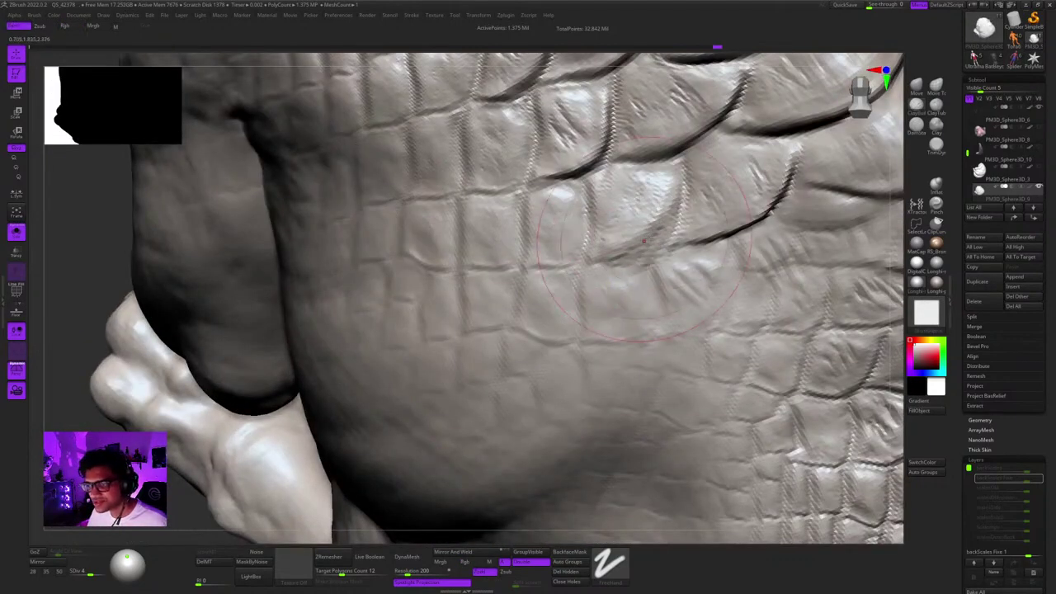
drag(643, 240, 620, 249)
mouse_move(620, 280)
ctrl+right_down()
mouse_move(615, 223)
mouse_move(652, 219)
ctrl+right_up()
mouse_move(652, 219)
ctrl+right_down()
mouse_move(683, 247)
mouse_move(678, 202)
mouse_move(666, 207)
mouse_move(680, 239)
ctrl+right_up()
drag(655, 176, 701, 195)
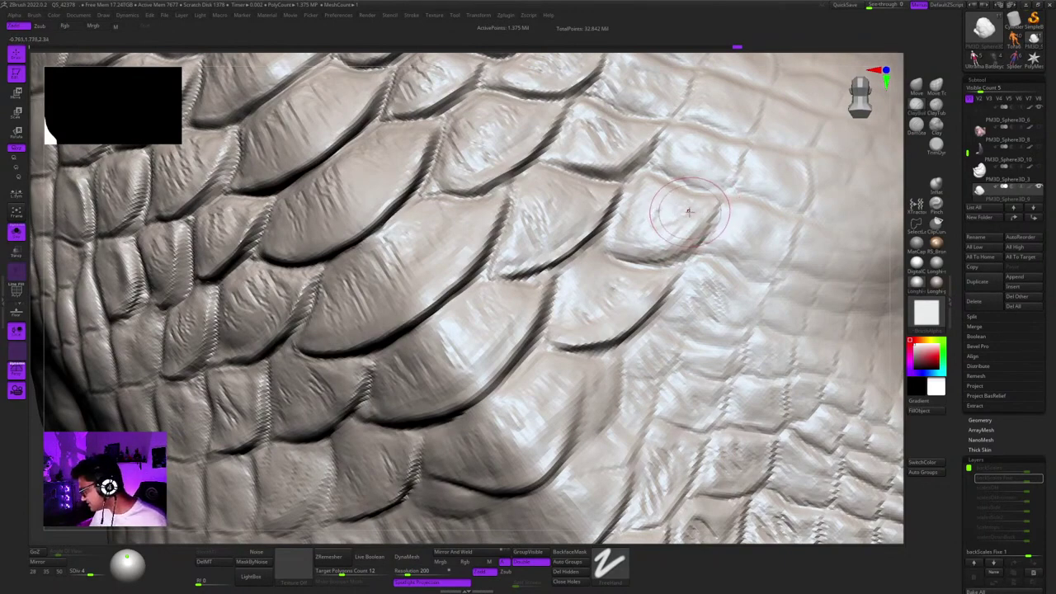
Switch to DamStandard and carve a crisp crease under the raised outer scale on the right flank.
mouse_move(701, 165)
ctrl+right_down()
mouse_move(705, 123)
mouse_move(796, 121)
ctrl+right_up()
click(916, 127)
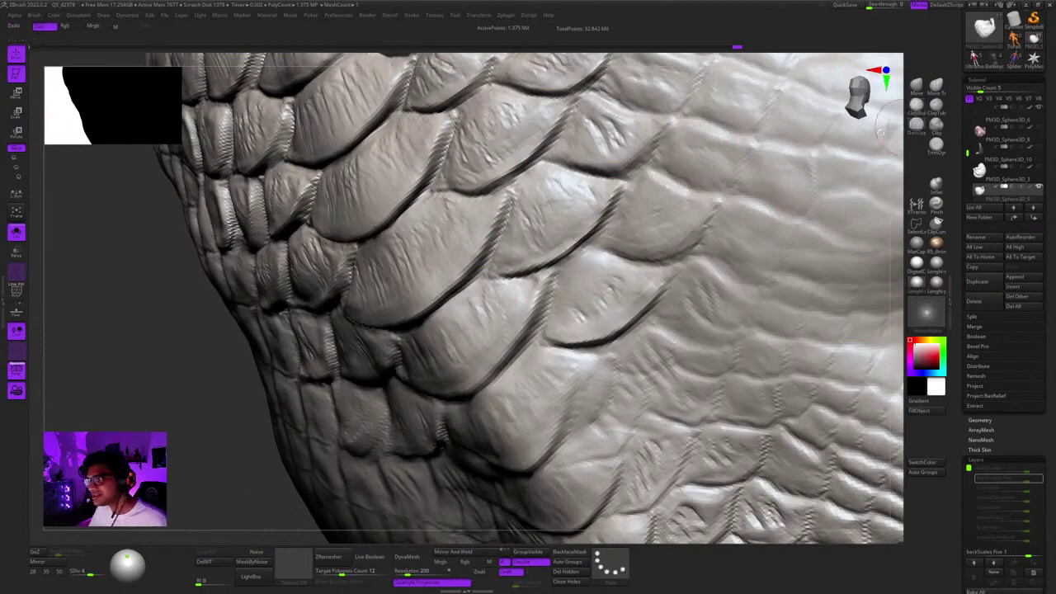
right_drag(734, 161, 643, 169)
ctrl+right_drag(643, 169, 631, 218)
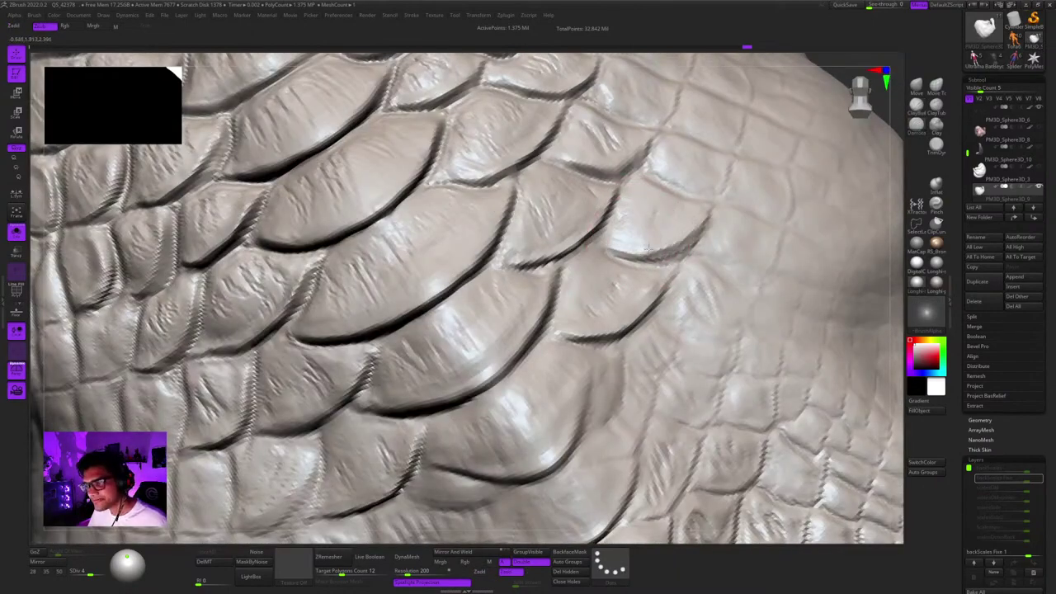
mouse_move(706, 210)
ctrl+right_down()
mouse_move(701, 156)
mouse_move(615, 198)
mouse_move(597, 169)
mouse_move(583, 248)
mouse_move(626, 285)
ctrl+right_up()
right_click(566, 297)
right_drag(565, 297, 608, 120)
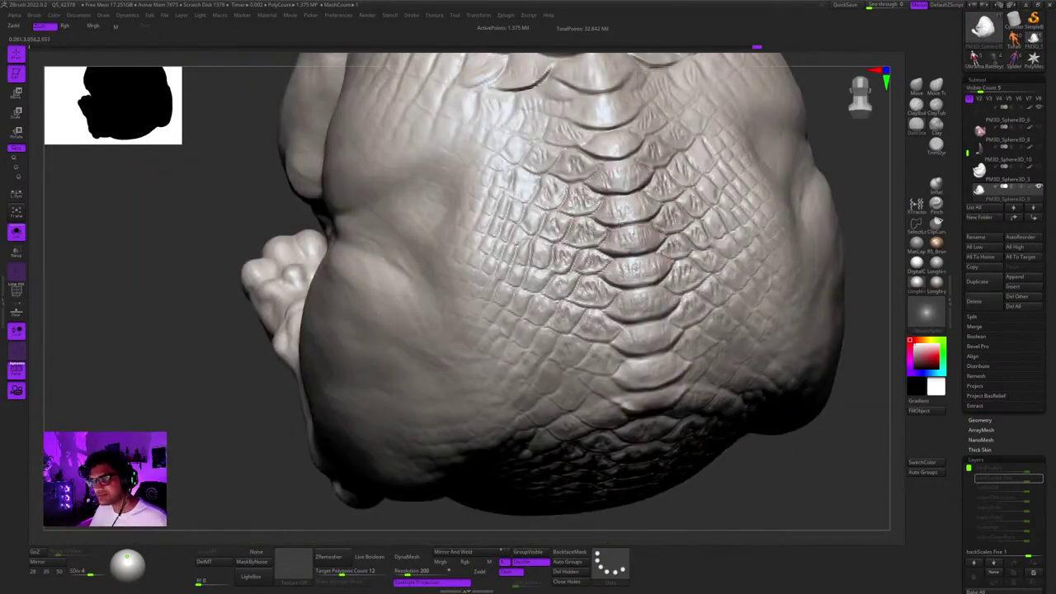
Return to ClayBuildup, adjust the brush settings, and refine the volume of the scales around the lower spine plates.
mouse_move(575, 202)
ctrl+right_down()
mouse_move(586, 245)
mouse_move(580, 186)
mouse_move(571, 276)
ctrl+right_up()
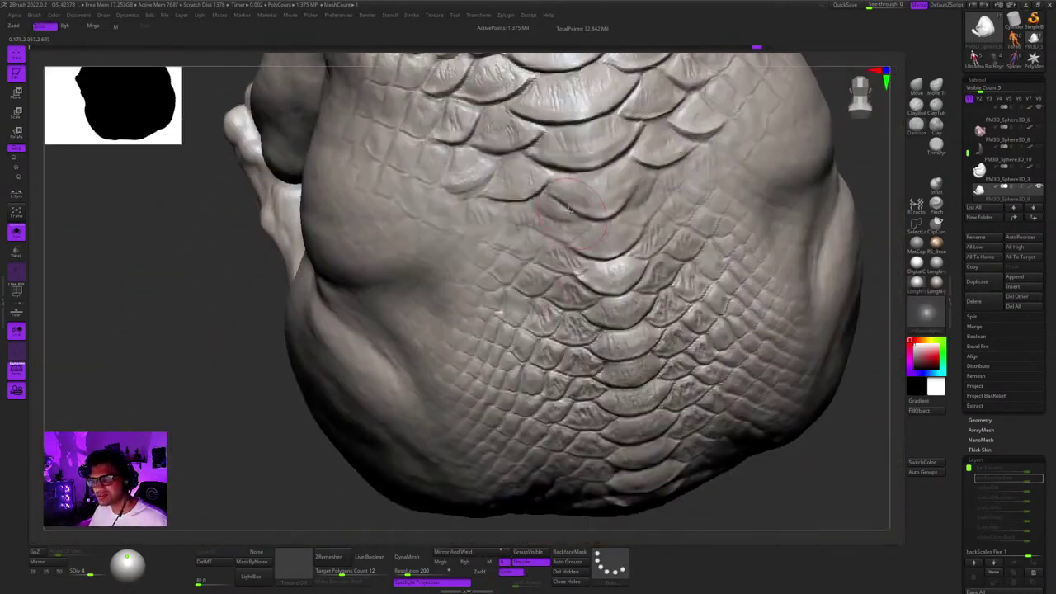
right_drag(600, 146, 575, 203)
ctrl+right_drag(643, 186, 652, 229)
mouse_move(652, 230)
right_down()
mouse_move(618, 231)
mouse_move(552, 136)
mouse_move(582, 218)
mouse_move(578, 276)
mouse_move(598, 307)
mouse_move(558, 265)
right_up()
right_click(554, 266)
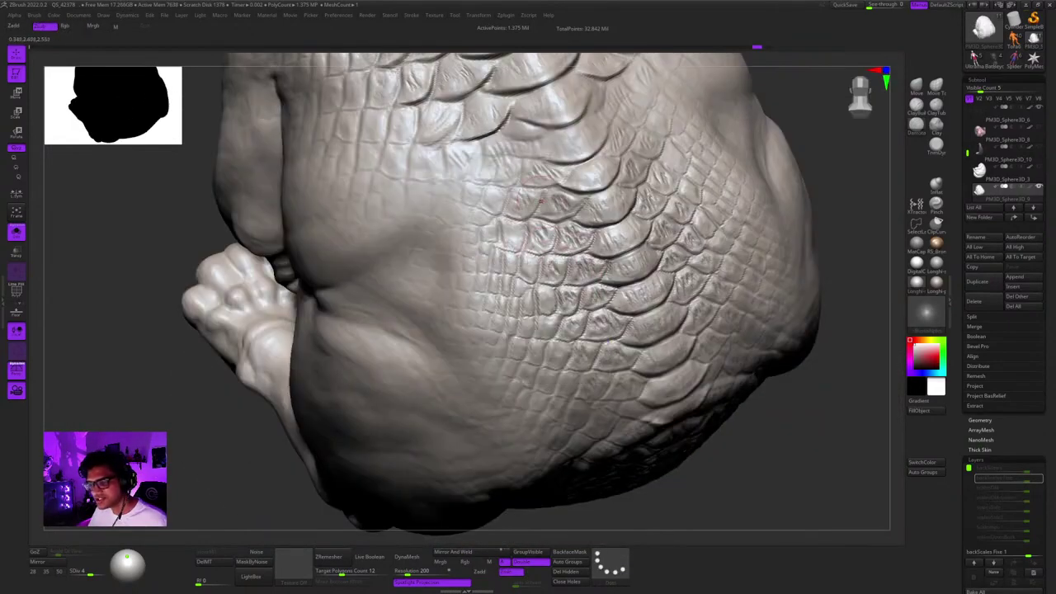
mouse_move(561, 222)
right_down()
mouse_move(573, 285)
mouse_move(598, 177)
mouse_move(618, 248)
mouse_move(573, 290)
right_up()
click(916, 105)
right_click(573, 290)
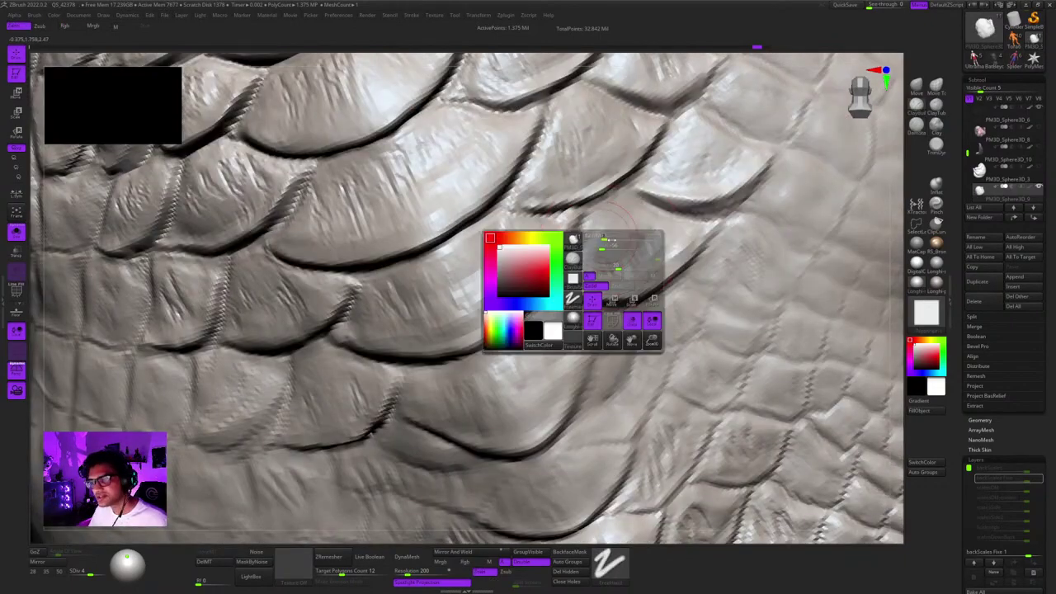
drag(619, 267, 643, 235)
right_click(669, 249)
right_drag(709, 152, 602, 223)
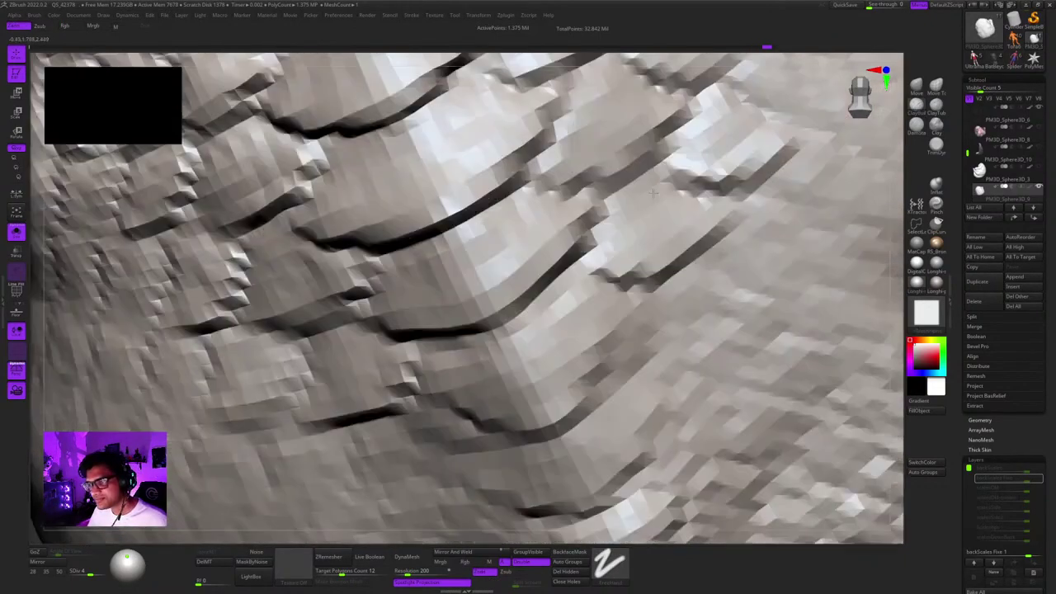
mouse_move(462, 321)
alt+right_down()
mouse_move(528, 256)
mouse_move(567, 265)
mouse_move(470, 301)
alt+right_up()
Switch to DamStandard and cut a sharp crease beneath the lower rim of the raised outer scale on the left flank.
click(916, 125)
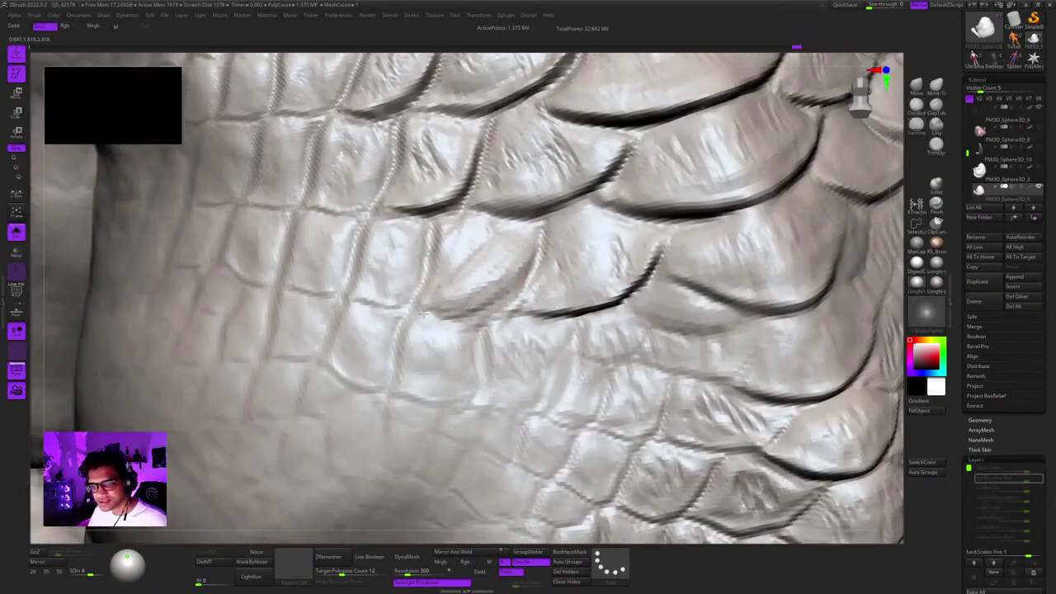
mouse_move(430, 315)
mouse_down()
mouse_move(487, 301)
mouse_move(424, 315)
mouse_up()
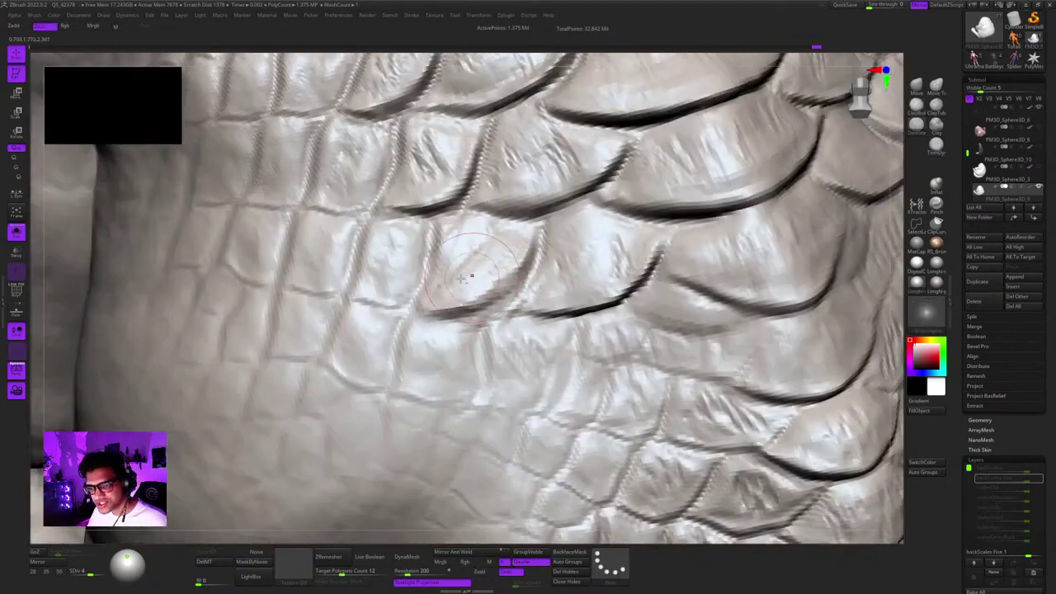
alt+right_drag(471, 276, 569, 270)
mouse_move(533, 221)
mouse_down()
mouse_move(523, 286)
mouse_move(587, 287)
mouse_up()
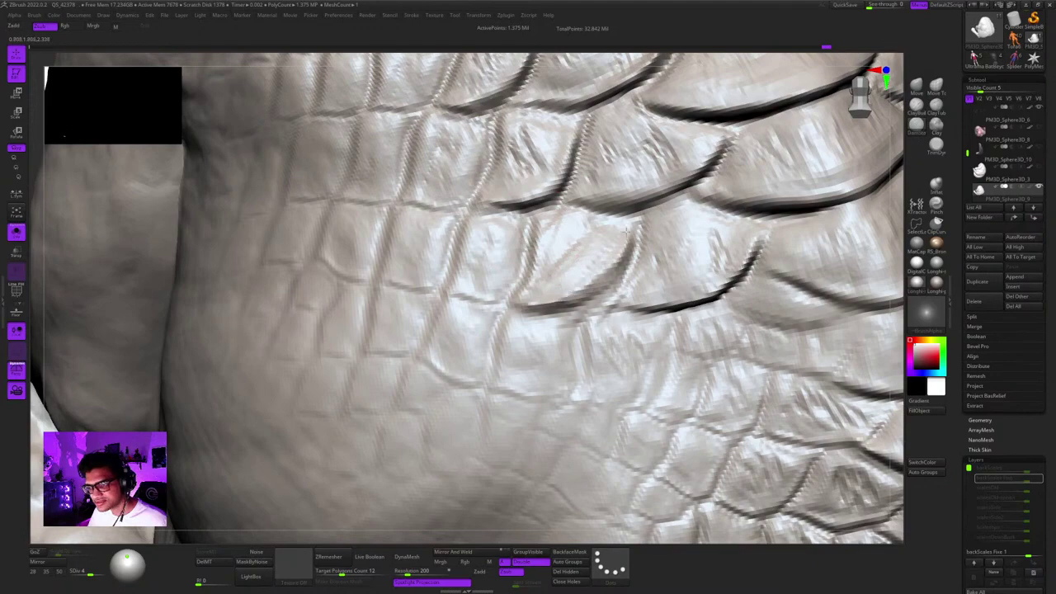
right_drag(578, 280, 528, 251)
drag(612, 291, 539, 310)
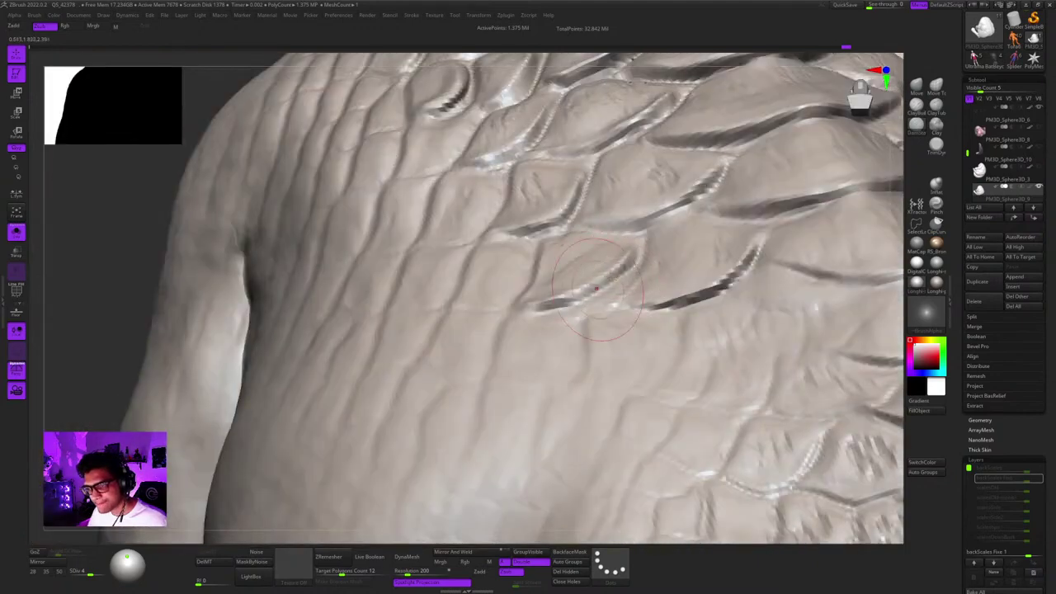
drag(586, 284, 539, 308)
right_drag(609, 253, 538, 232)
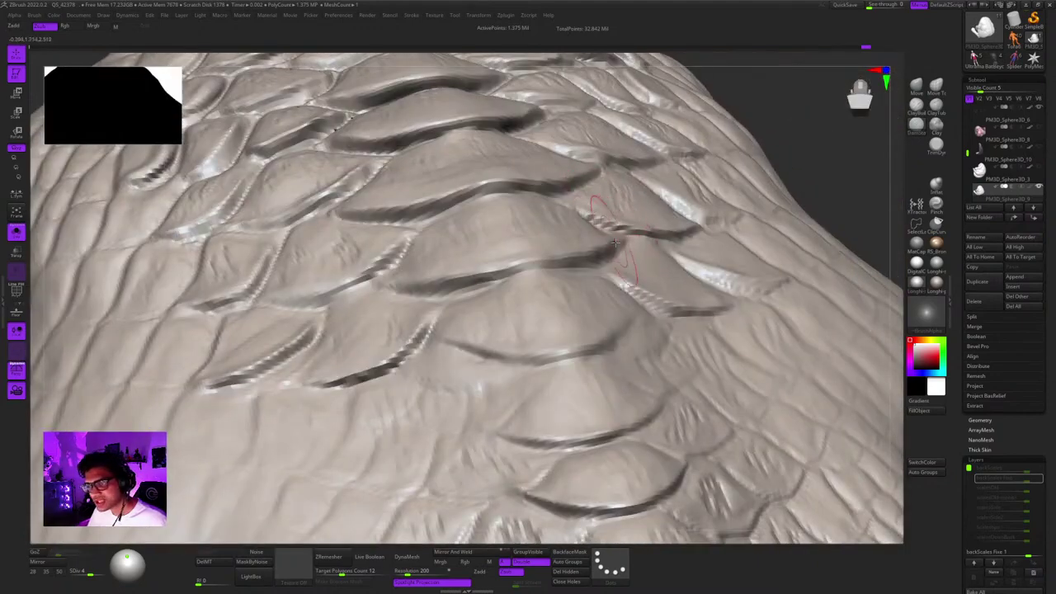
Smooth the raised outer scale on the right flank to soften its transition into the surrounding skin.
right_drag(613, 217, 618, 196)
mouse_move(716, 237)
right_down()
mouse_move(719, 257)
mouse_move(509, 75)
mouse_move(760, 235)
right_up()
shift+drag(773, 231, 701, 218)
mouse_move(699, 220)
ctrl+right_down()
mouse_move(668, 183)
mouse_move(719, 255)
ctrl+right_up()
right_drag(714, 206, 754, 195)
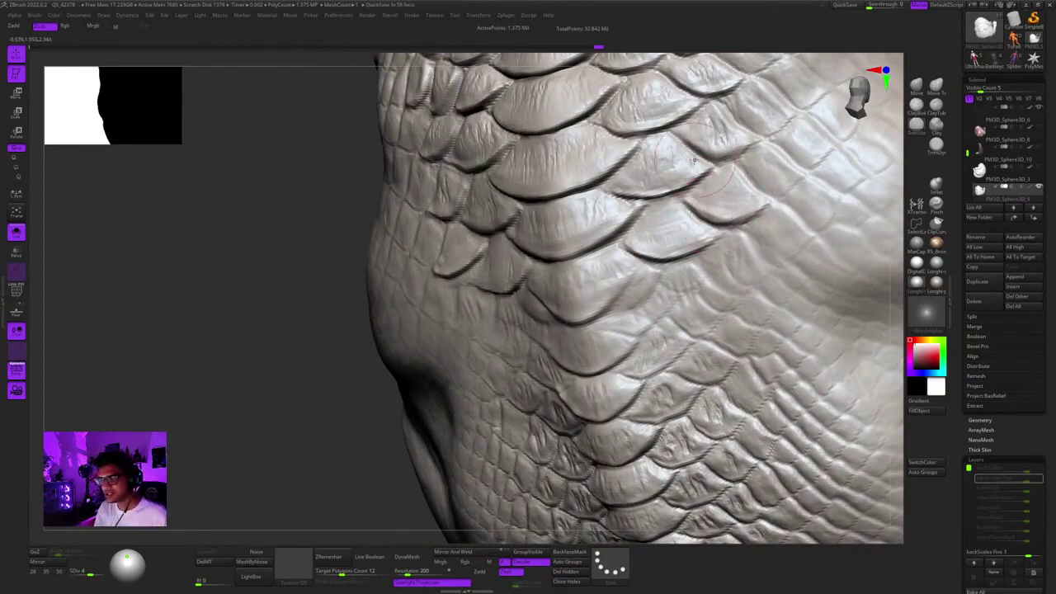
right_drag(622, 291, 652, 264)
mouse_move(651, 264)
ctrl+right_down()
mouse_move(628, 192)
mouse_move(624, 250)
mouse_move(608, 216)
mouse_move(671, 248)
mouse_move(668, 268)
mouse_move(655, 214)
ctrl+right_up()
right_drag(655, 214, 648, 272)
Adjust the DamStandard brush size and sharpen the creases between the outer scales on the flanks.
key(space)
ctrl+right_drag(695, 196, 660, 186)
ctrl+right_drag(660, 186, 659, 226)
right_drag(558, 322, 578, 317)
key(space)
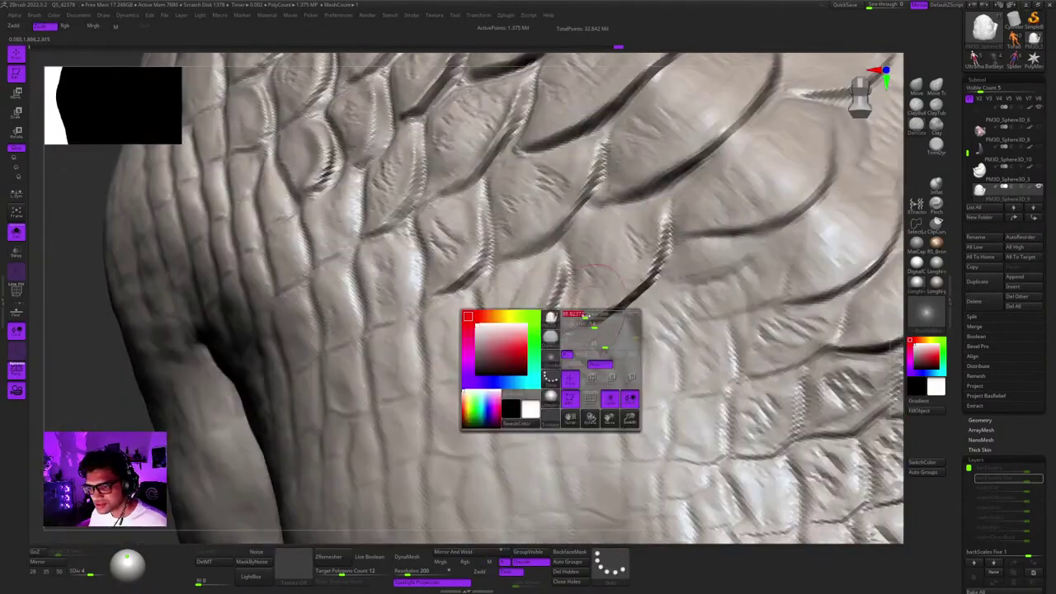
drag(577, 317, 590, 320)
right_drag(536, 334, 552, 318)
ctrl+right_drag(553, 318, 532, 285)
ctrl+right_drag(532, 284, 616, 234)
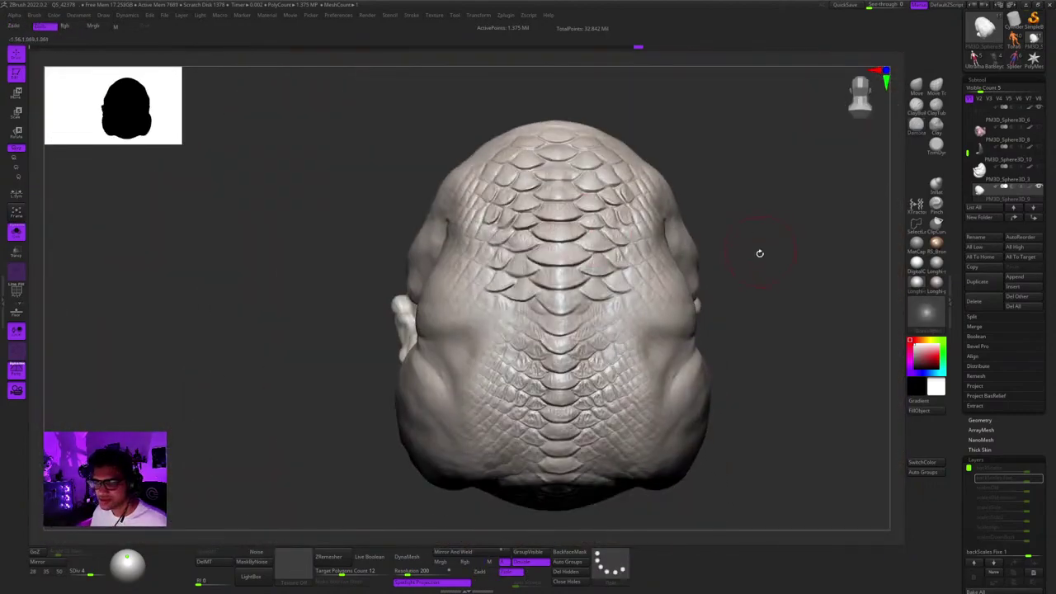
Carve deeper edges around the outermost scales on both sides of the upper back.
ctrl+right_drag(753, 273, 652, 235)
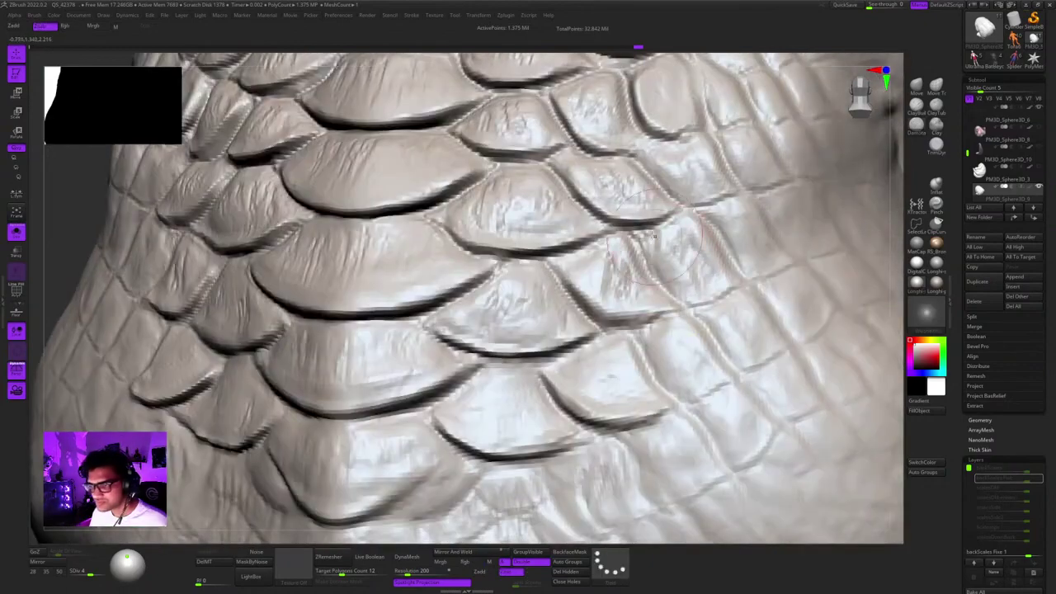
mouse_move(762, 199)
ctrl+right_down()
mouse_move(659, 165)
mouse_move(566, 260)
mouse_move(553, 305)
mouse_move(545, 283)
mouse_move(590, 222)
mouse_move(614, 235)
mouse_move(622, 267)
mouse_move(591, 271)
mouse_move(587, 226)
ctrl+right_up()
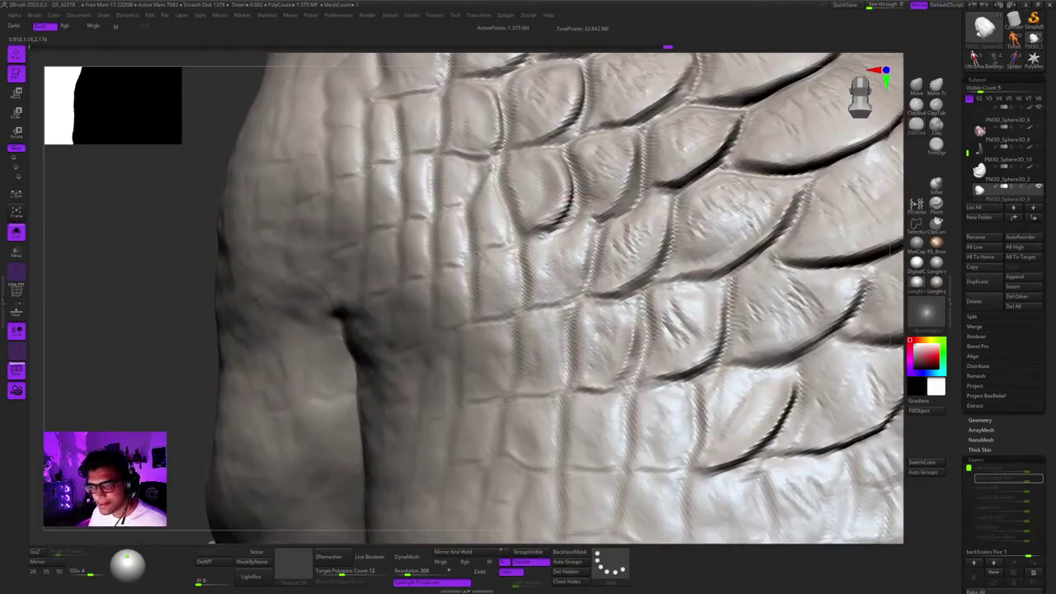
mouse_move(598, 284)
ctrl+right_down()
mouse_move(595, 239)
mouse_move(672, 248)
mouse_move(644, 261)
mouse_move(522, 265)
ctrl+right_up()
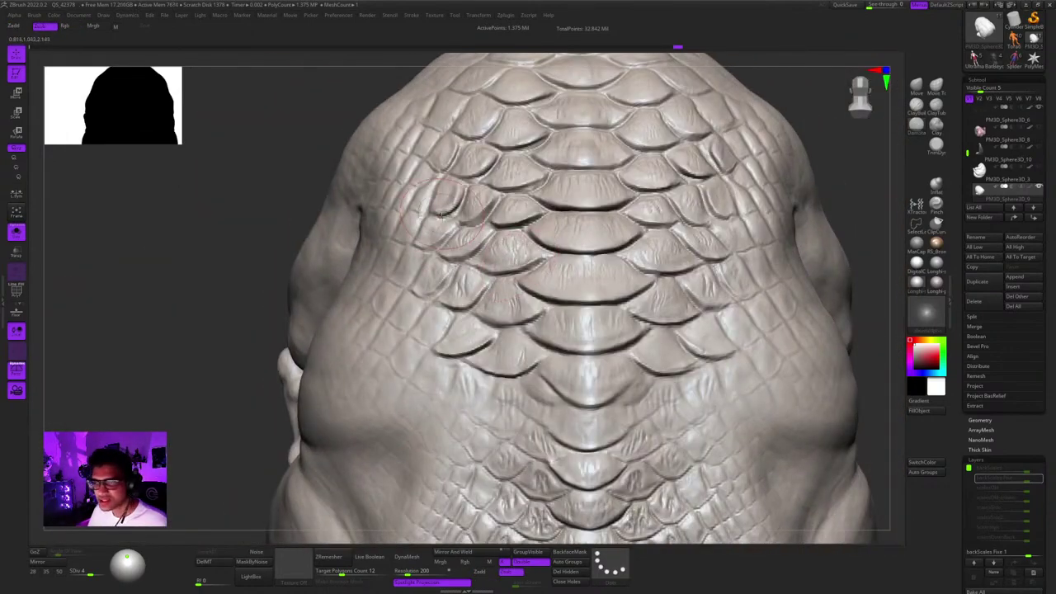
mouse_move(427, 262)
ctrl+mouse_down()
mouse_move(441, 216)
mouse_move(427, 289)
ctrl+mouse_up()
ctrl+drag(839, 163, 852, 183)
Define the lower edges of the outer scales on the right flank at mid-back with DamStandard.
right_drag(793, 274, 754, 269)
mouse_move(754, 268)
ctrl+right_down()
mouse_move(750, 306)
mouse_move(644, 256)
ctrl+right_up()
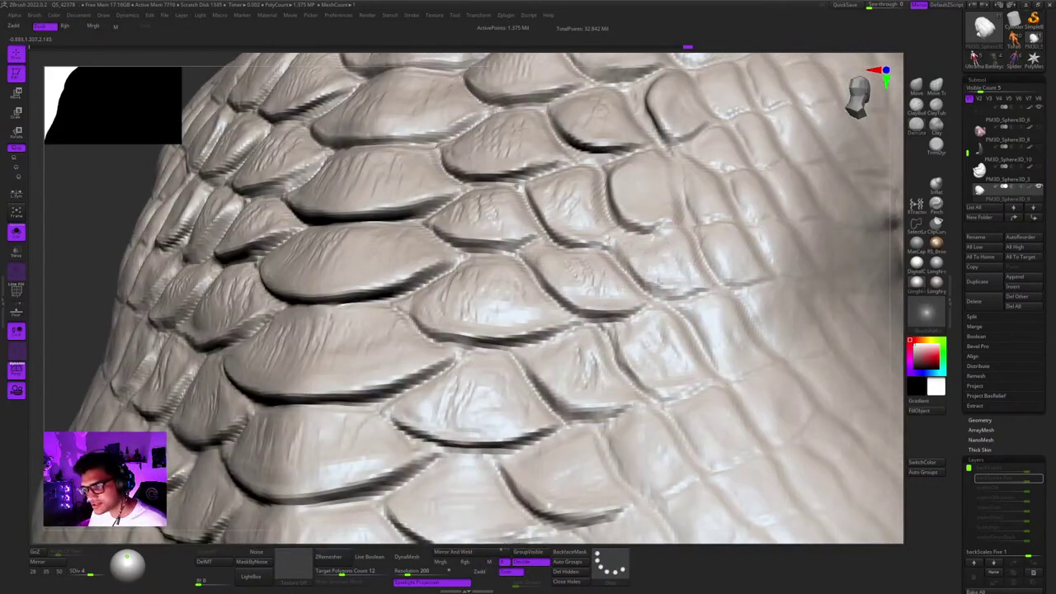
mouse_move(631, 329)
alt+right_down()
mouse_move(647, 241)
mouse_move(625, 241)
alt+right_up()
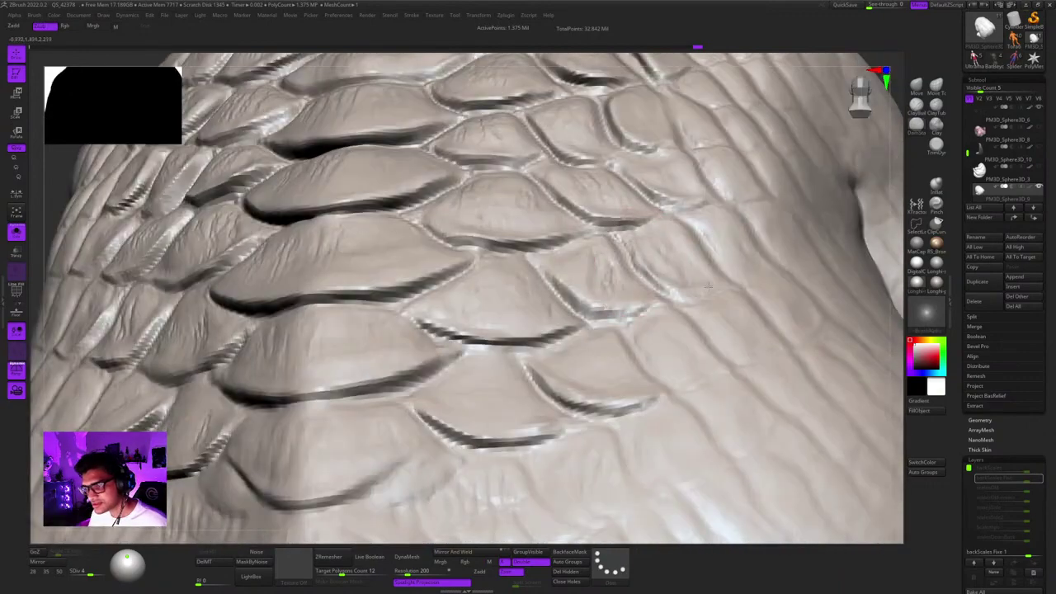
drag(708, 290, 719, 282)
mouse_move(719, 282)
ctrl+right_down()
mouse_move(711, 249)
mouse_move(754, 268)
mouse_move(755, 252)
mouse_move(727, 249)
mouse_move(719, 233)
mouse_move(767, 284)
mouse_move(737, 266)
ctrl+right_up()
mouse_move(632, 261)
ctrl+right_down()
mouse_move(647, 288)
mouse_move(685, 262)
mouse_move(662, 224)
mouse_move(676, 266)
mouse_move(678, 178)
ctrl+right_up()
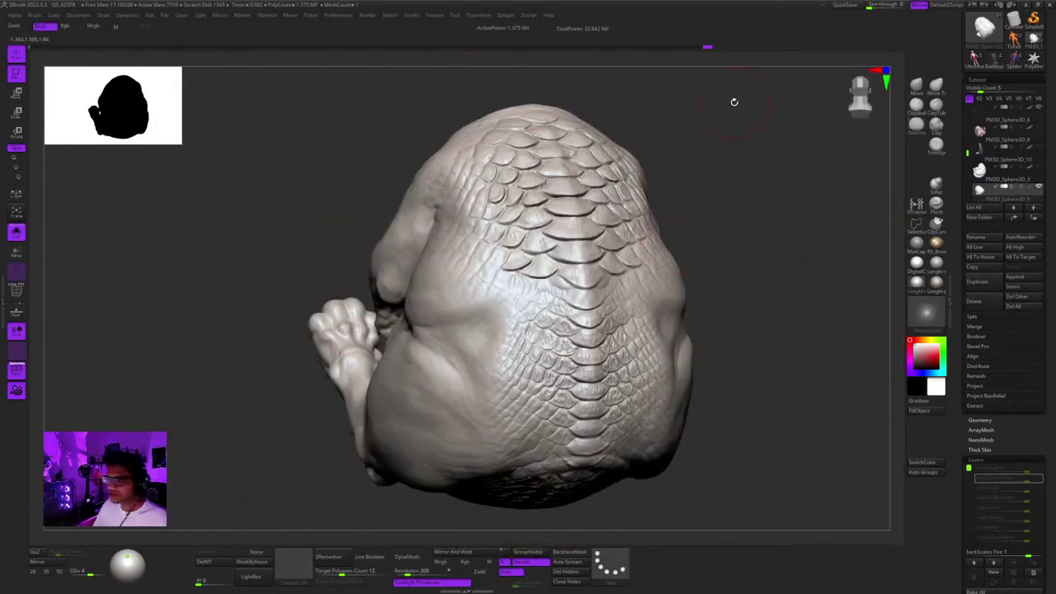
Switch between the working body and the PM3D_Sphere3D_3 subtool to compare the scale detail on the back.
key(Up)
right_drag(547, 294, 606, 285)
mouse_move(474, 262)
ctrl+right_down()
mouse_move(453, 303)
mouse_move(443, 234)
mouse_move(462, 299)
mouse_move(483, 246)
mouse_move(448, 303)
mouse_move(463, 269)
mouse_move(529, 306)
ctrl+right_up()
ctrl+right_drag(529, 305, 538, 336)
mouse_move(538, 337)
right_down()
mouse_move(574, 232)
mouse_move(532, 256)
right_up()
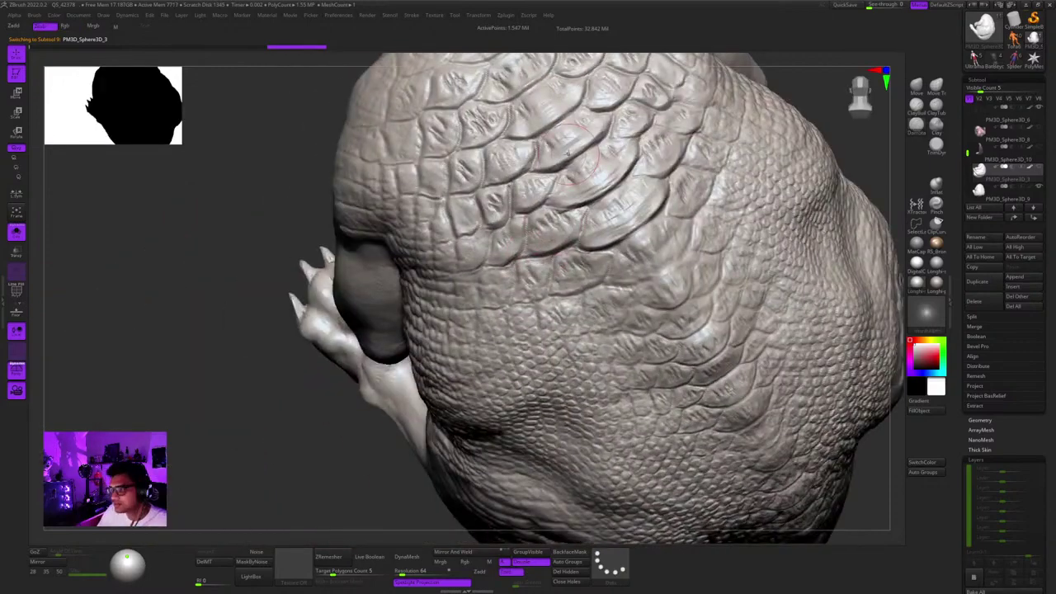
key(Down)
key(Up)
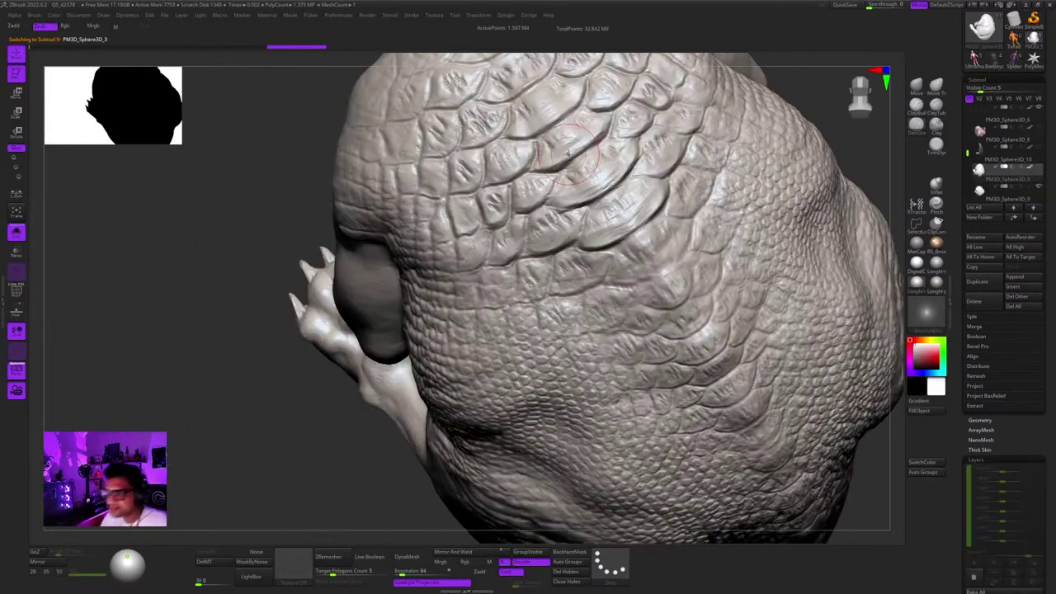
Compare the back scales on PM3D_Sphere3D_3 and PM3D_Sphere3D_9, ending on PM3D_Sphere3D_9 and checking its wireframe.
key(Down)
key(Up)
key(Down)
key(Up)
key(Down)
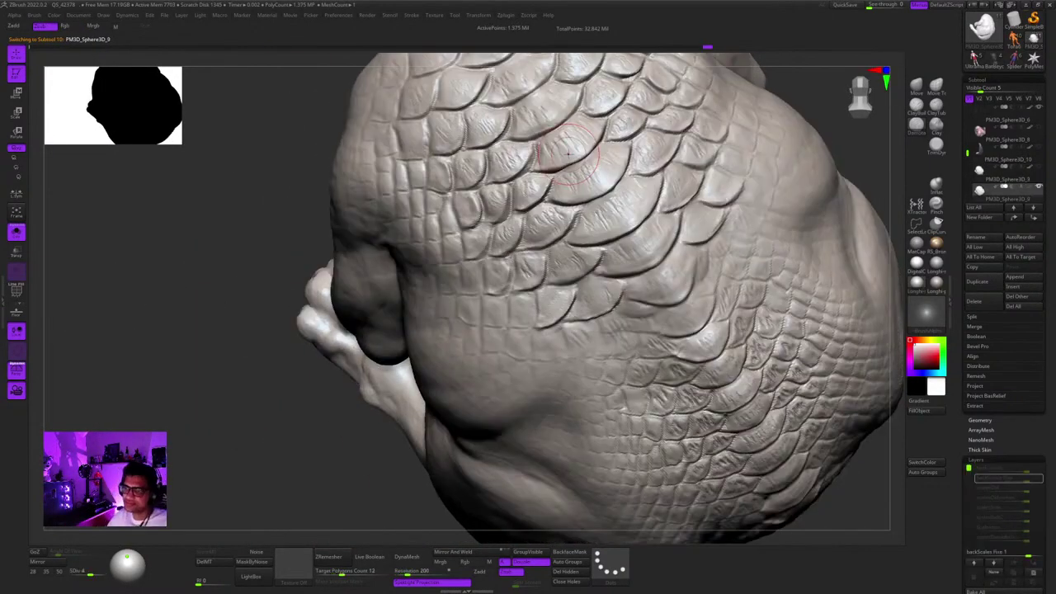
key(Up)
key(Down)
alt+right_drag(570, 152, 814, 143)
key(shift+f)
key(shift+f)
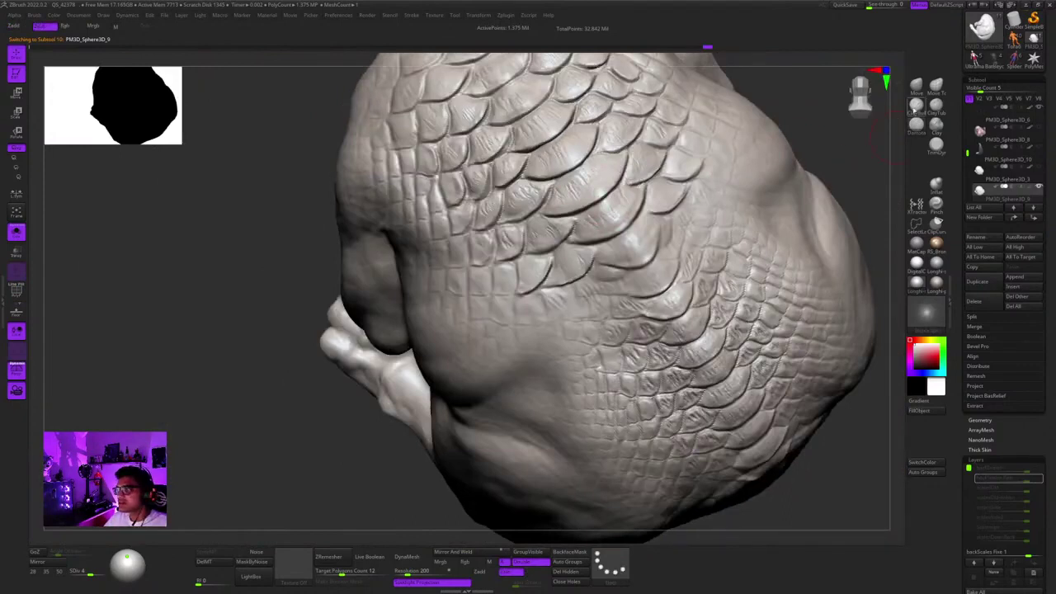
Add volume with ClayBuildup to the outer scales along the flank at mid-back, adjusting the brush as needed.
click(914, 109)
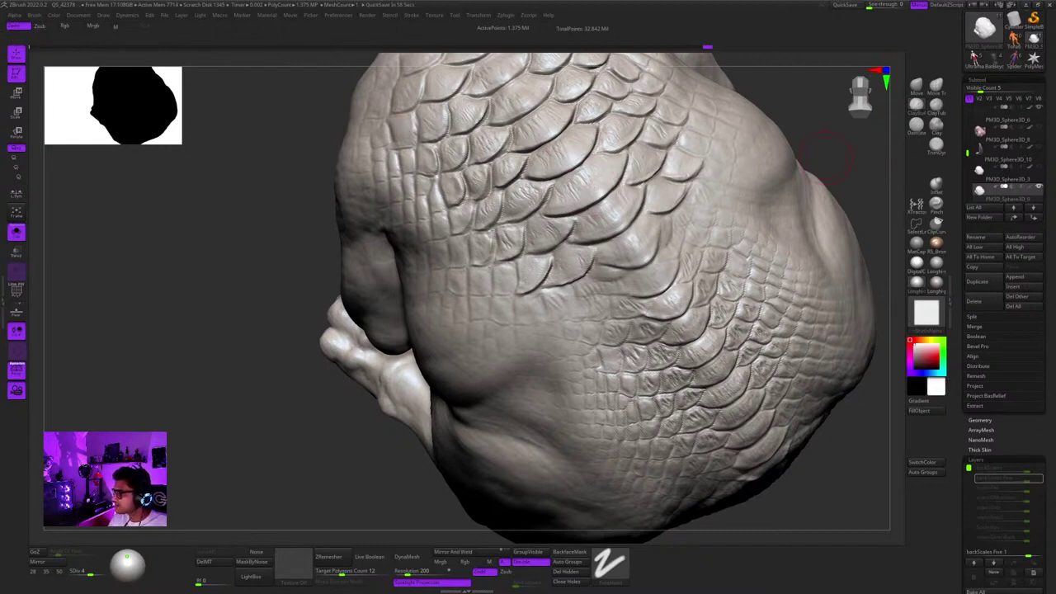
mouse_move(442, 270)
ctrl+right_down()
mouse_move(446, 217)
mouse_move(559, 224)
mouse_move(611, 167)
mouse_move(554, 269)
mouse_move(554, 363)
ctrl+right_up()
right_click(553, 296)
click(913, 112)
mouse_move(515, 301)
right_down()
mouse_move(551, 252)
mouse_move(546, 306)
right_up()
right_click(546, 305)
right_drag(576, 223, 576, 227)
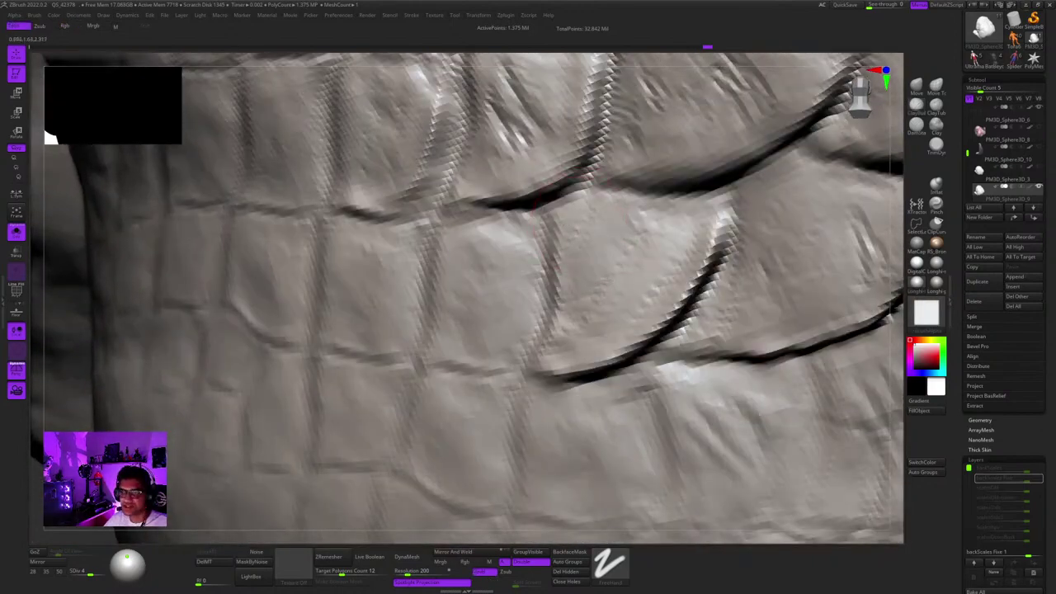
mouse_move(606, 281)
ctrl+right_down()
mouse_move(608, 231)
mouse_move(619, 306)
mouse_move(600, 237)
mouse_move(568, 235)
mouse_move(590, 239)
mouse_move(602, 210)
mouse_move(625, 231)
mouse_move(636, 225)
mouse_move(645, 149)
ctrl+right_up()
click(655, 97)
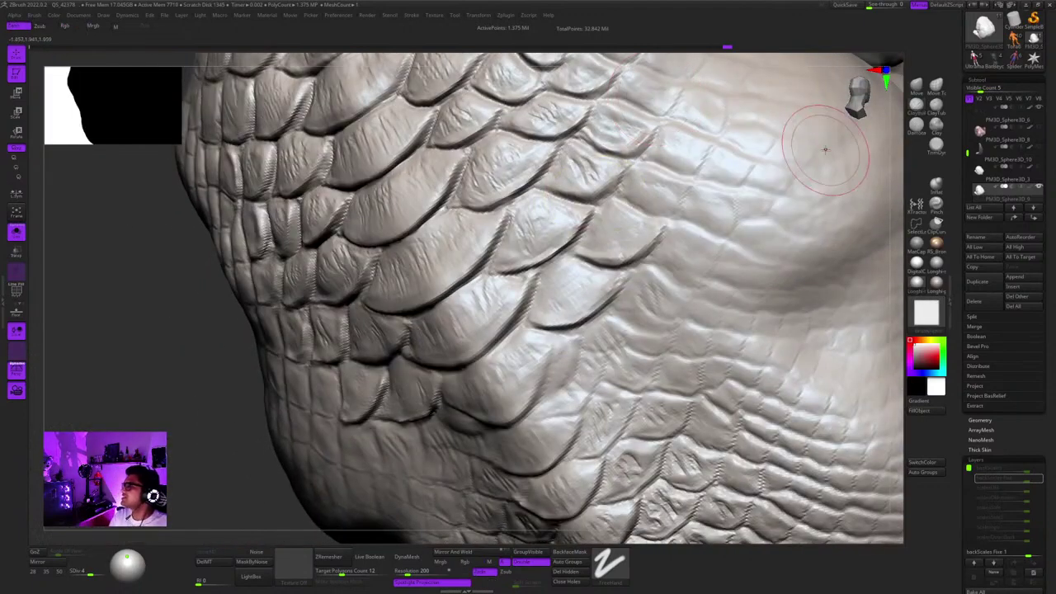
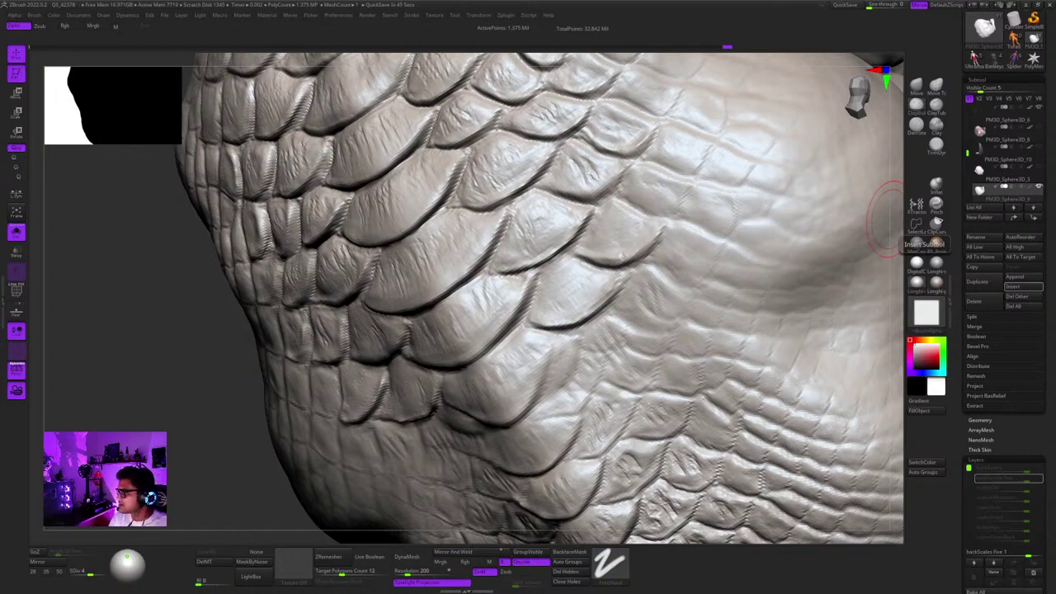
Build up the surfaces of the small scales beside the large overlapping back scales with ClayBuildup.
ctrl+right_drag(635, 330, 611, 248)
right_drag(610, 248, 635, 317)
ctrl+right_drag(635, 318, 665, 188)
drag(664, 186, 602, 244)
mouse_move(668, 185)
ctrl+right_down()
mouse_move(742, 108)
mouse_move(874, 150)
ctrl+right_up()
Carve the side and lower edges of the small outer flank scales deeper with DamStandard.
click(914, 125)
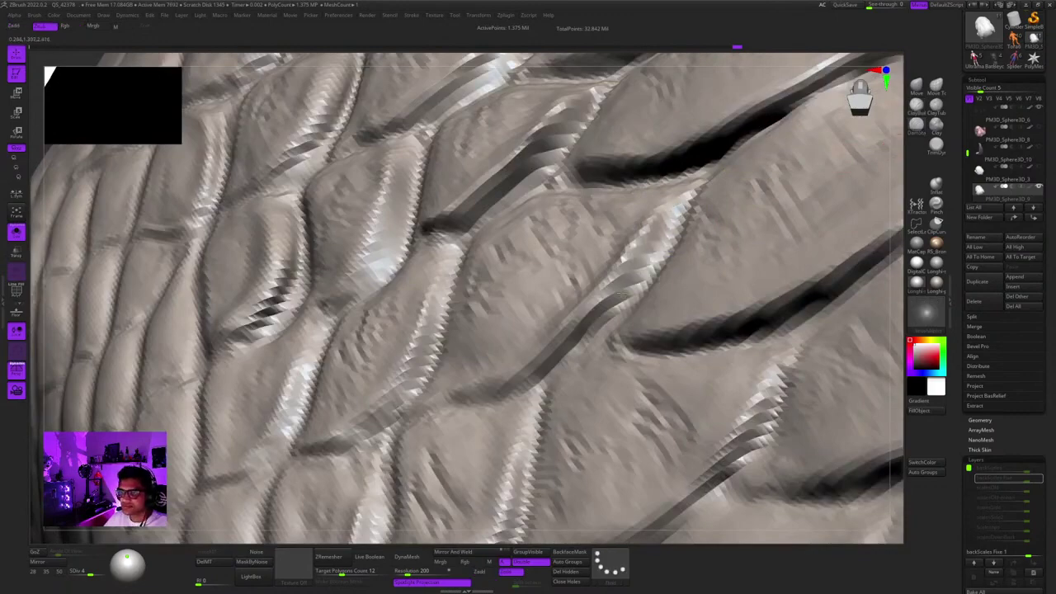
ctrl+right_drag(610, 326, 636, 221)
key(shift+f)
key(shift+f)
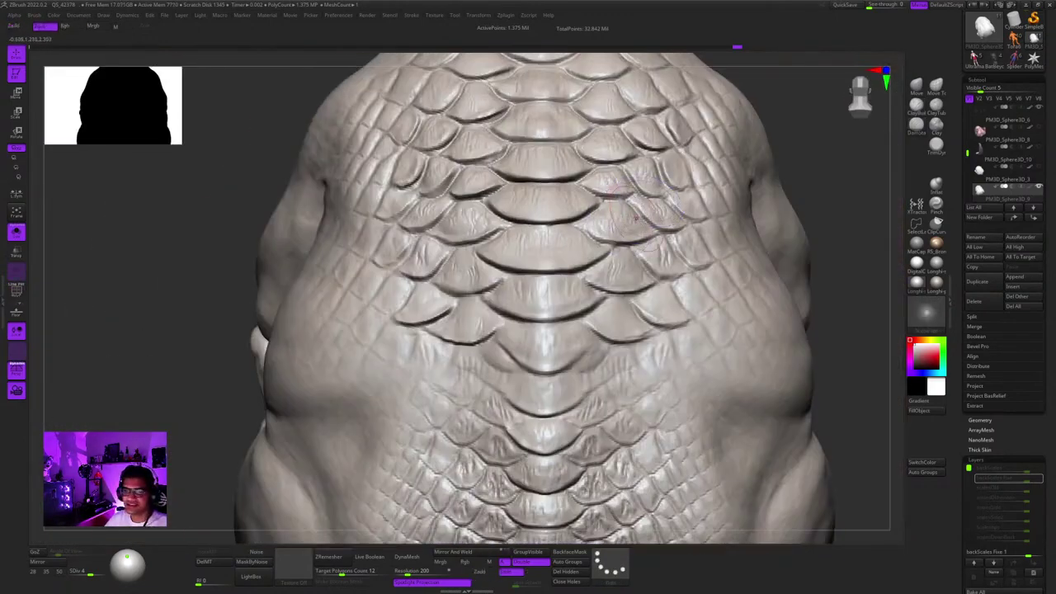
alt+right_drag(528, 240, 583, 218)
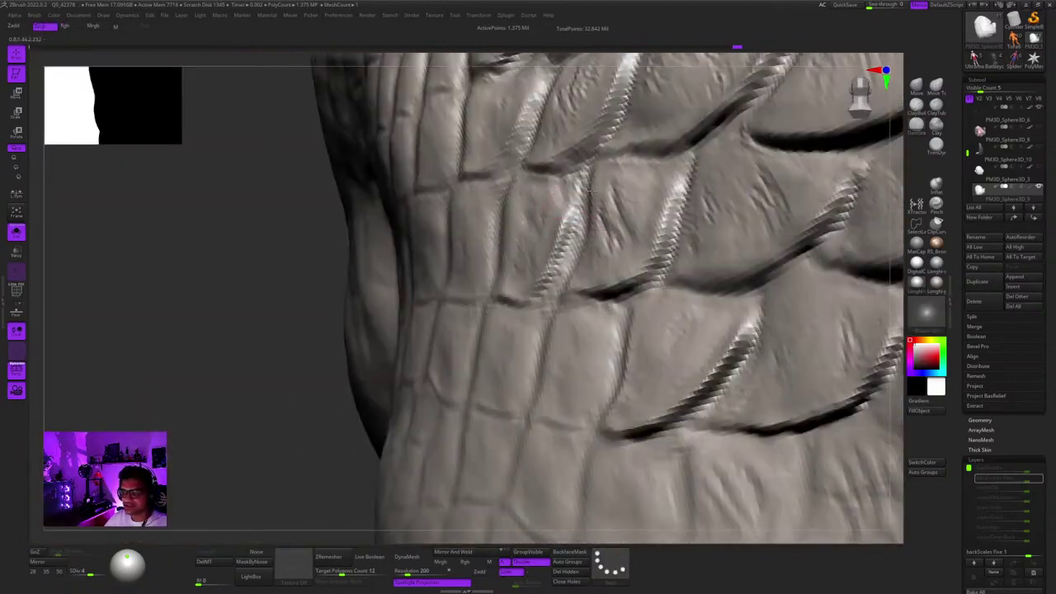
ctrl+right_drag(578, 277, 555, 190)
right_click(624, 335)
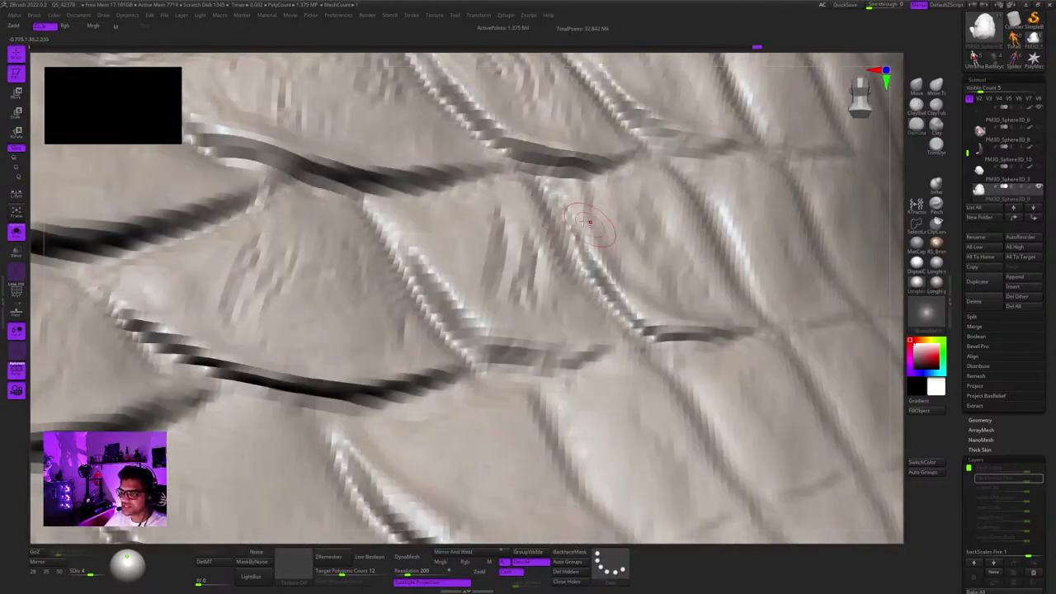
ctrl+right_drag(590, 221, 588, 152)
mouse_move(587, 153)
right_down()
mouse_move(577, 222)
mouse_move(591, 284)
mouse_move(590, 222)
mouse_move(615, 236)
mouse_move(602, 329)
right_up()
Raise the outermost overlapping scale on the flank with ClayBuildup and smooth its surface.
click(915, 110)
mouse_move(602, 330)
right_down()
mouse_move(545, 346)
mouse_move(598, 270)
mouse_move(575, 266)
right_up()
right_click(575, 266)
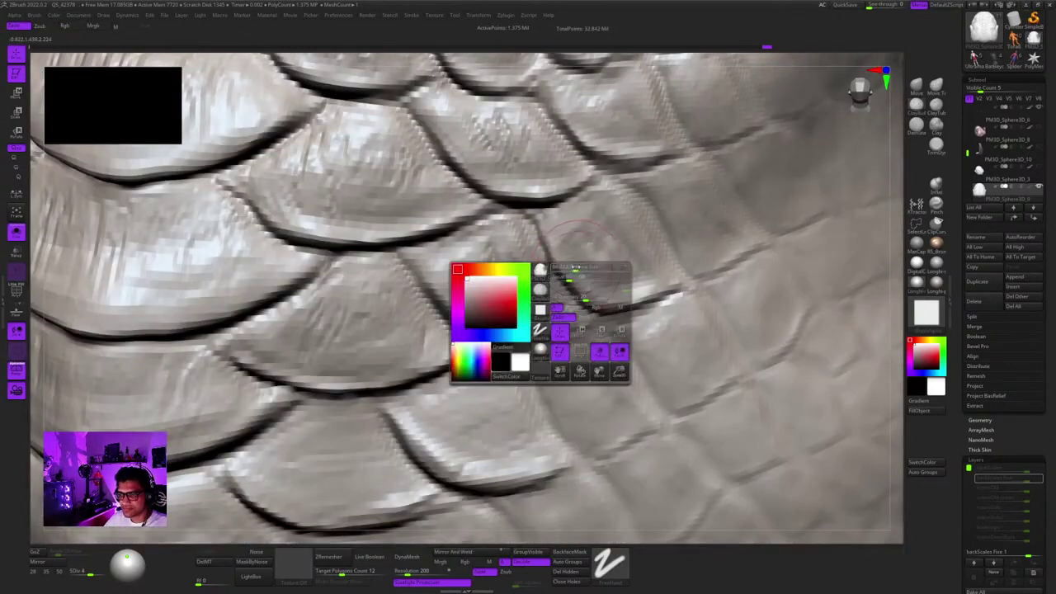
drag(607, 245, 576, 234)
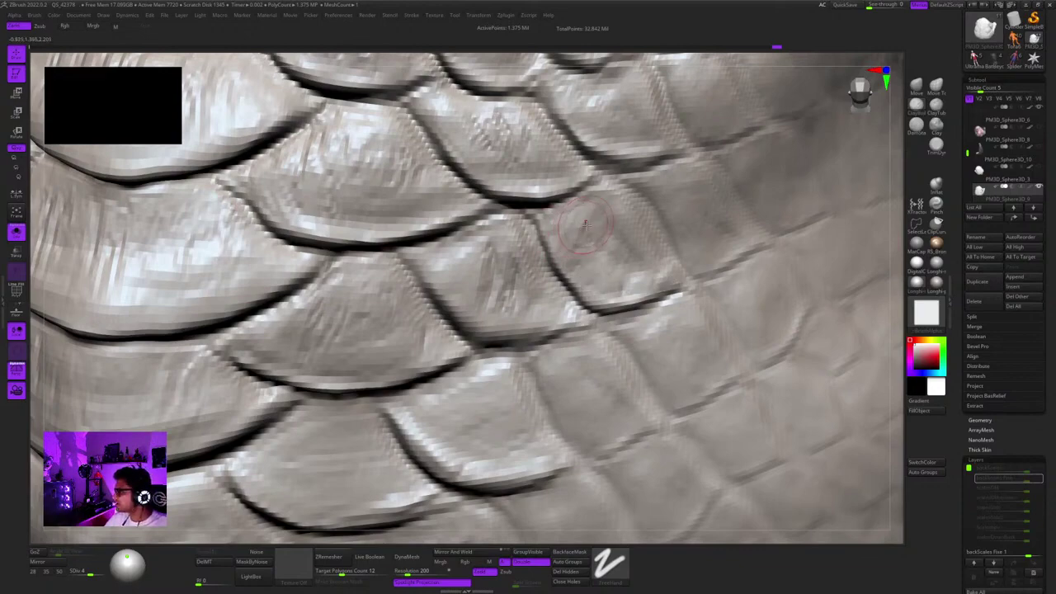
mouse_move(586, 225)
ctrl+right_down()
mouse_move(573, 207)
mouse_move(471, 238)
mouse_move(493, 278)
mouse_move(635, 222)
ctrl+right_up()
shift+drag(569, 215, 587, 263)
right_drag(587, 264, 628, 210)
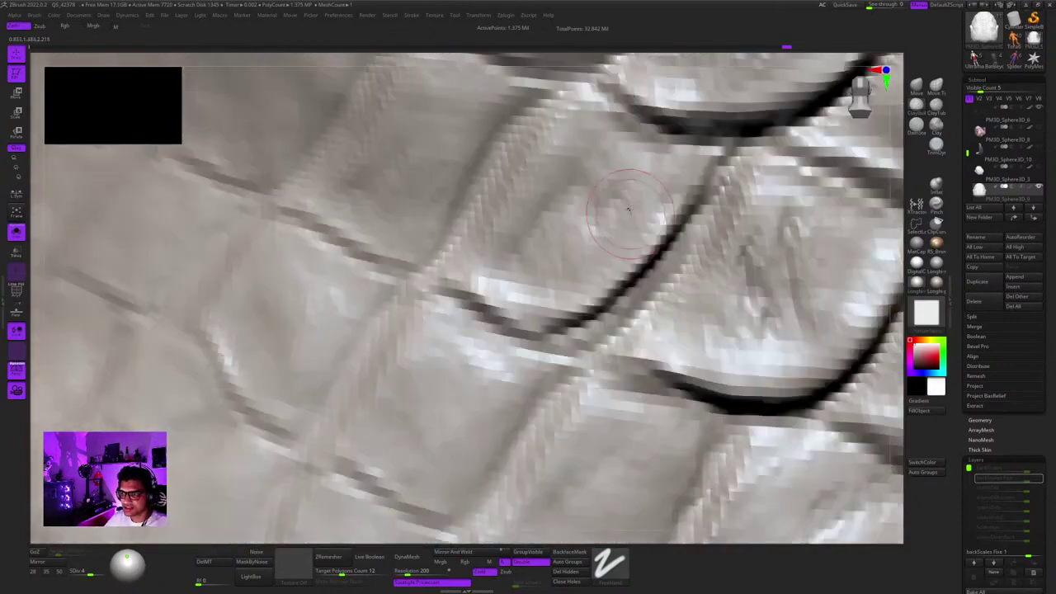
mouse_move(569, 263)
alt+right_down()
mouse_move(596, 307)
mouse_move(509, 252)
alt+right_up()
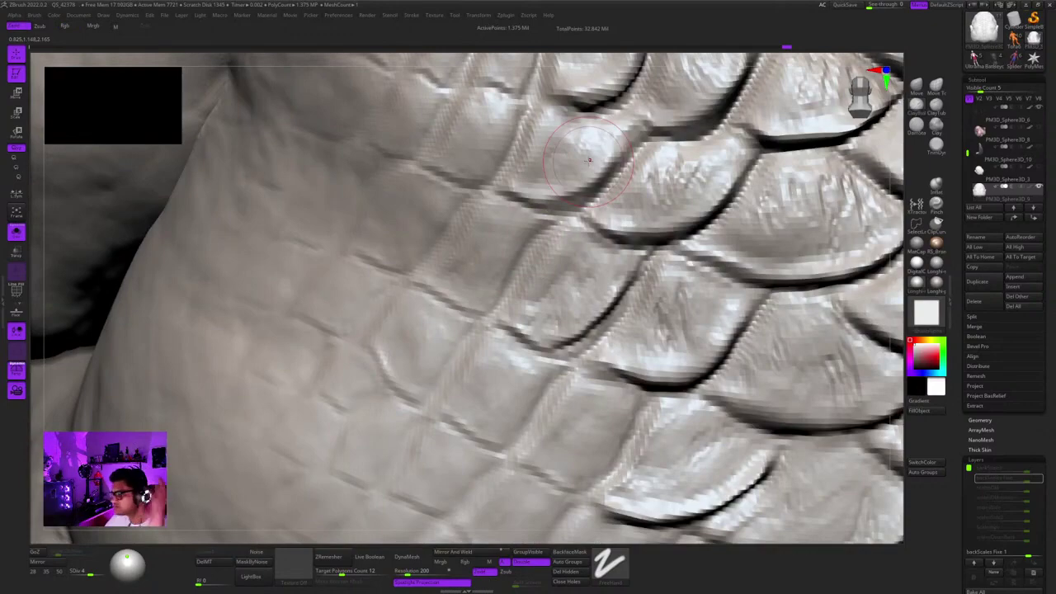
Layer more ClayBuildup strokes across the middle of the outermost flank scale to make it fuller.
ctrl+right_drag(594, 330, 546, 239)
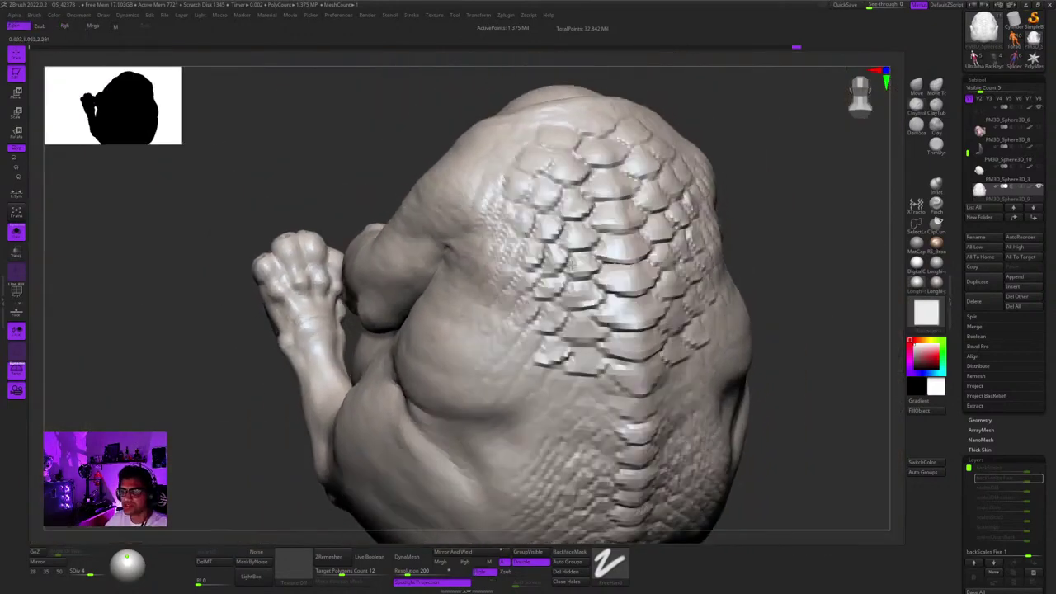
right_drag(660, 235, 631, 224)
mouse_move(631, 224)
ctrl+right_down()
mouse_move(651, 280)
mouse_move(606, 247)
mouse_move(647, 235)
ctrl+right_up()
mouse_move(647, 235)
ctrl+right_down()
mouse_move(661, 262)
mouse_move(656, 230)
ctrl+right_up()
ctrl+right_drag(626, 285, 610, 240)
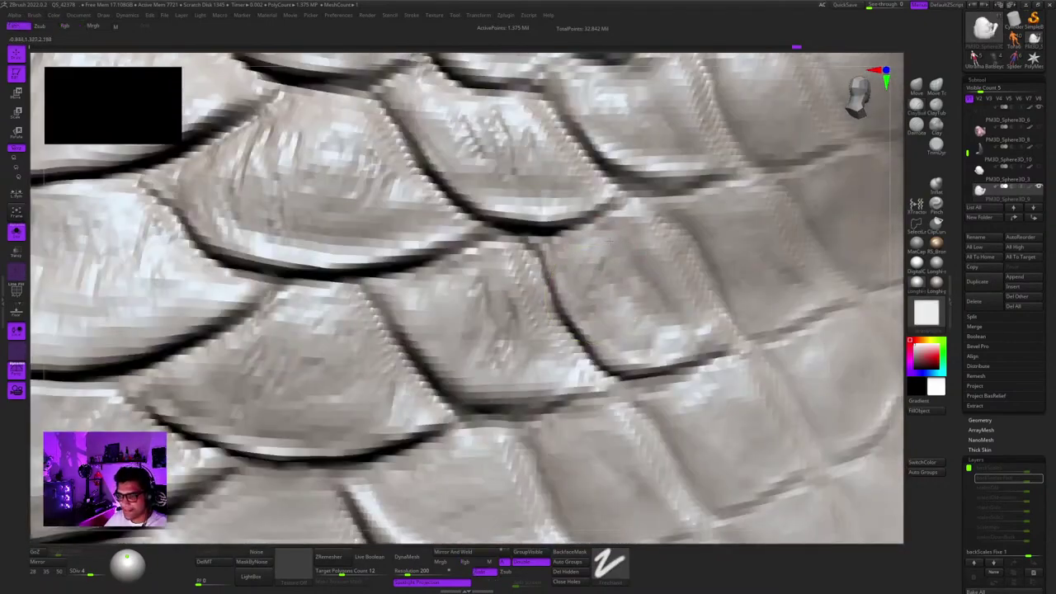
right_click(580, 350)
drag(616, 302, 642, 264)
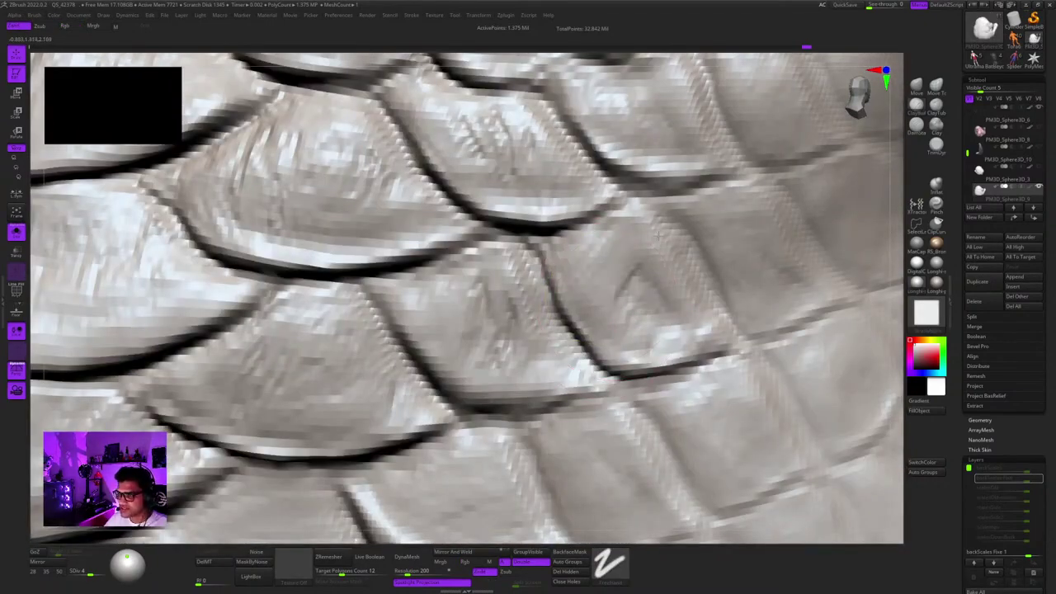
ctrl+right_drag(641, 358, 526, 358)
drag(535, 320, 523, 283)
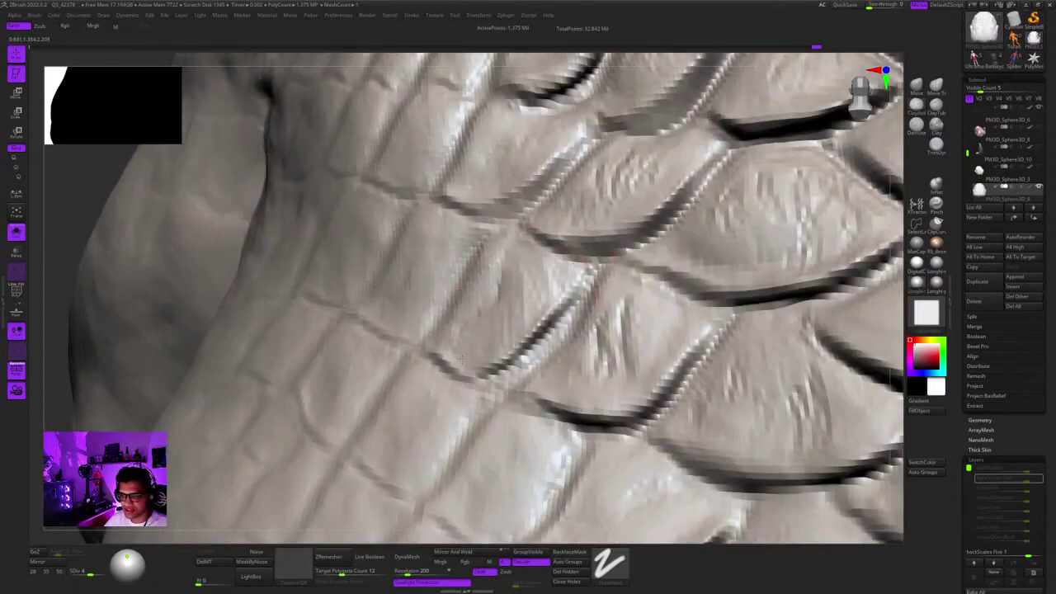
Check the mesh wireframe, smooth the outermost flank scale, and sharpen its edge with DamStandard.
ctrl+right_drag(449, 338, 633, 212)
key(shift+f)
key(shift+f)
mouse_move(786, 190)
right_down()
mouse_move(701, 212)
mouse_move(678, 296)
mouse_move(691, 334)
right_up()
ctrl+right_drag(532, 221, 543, 285)
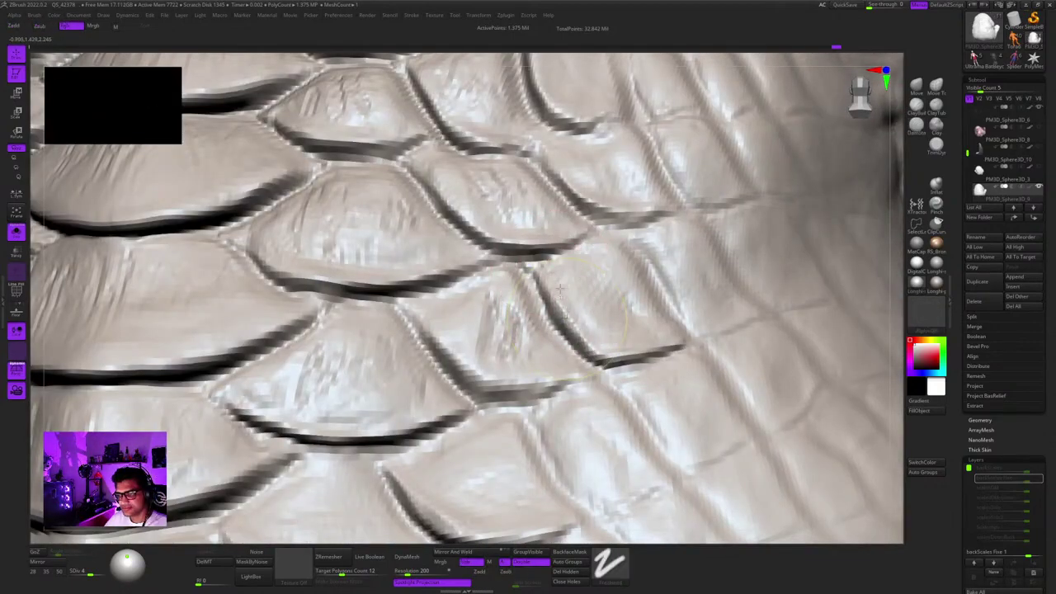
ctrl+right_drag(622, 347, 651, 227)
alt+right_drag(462, 255, 530, 254)
ctrl+right_drag(530, 254, 548, 317)
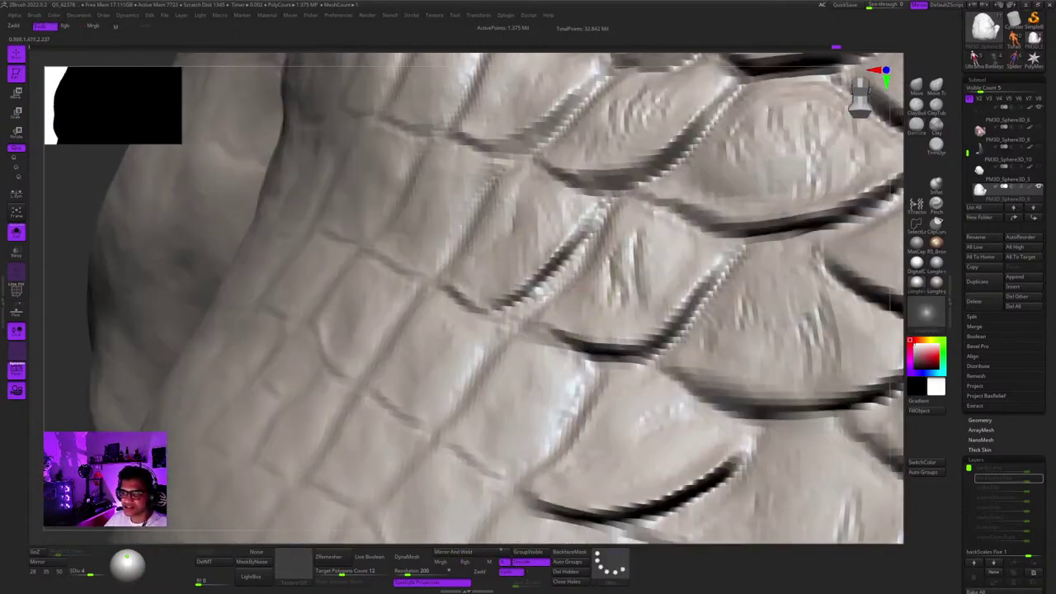
Refine the lower rim of the outermost flank scale with DamStandard, softening the jagged edge by smoothing.
mouse_move(565, 274)
right_down()
mouse_move(579, 246)
mouse_move(561, 250)
right_up()
ctrl+right_drag(561, 251, 565, 276)
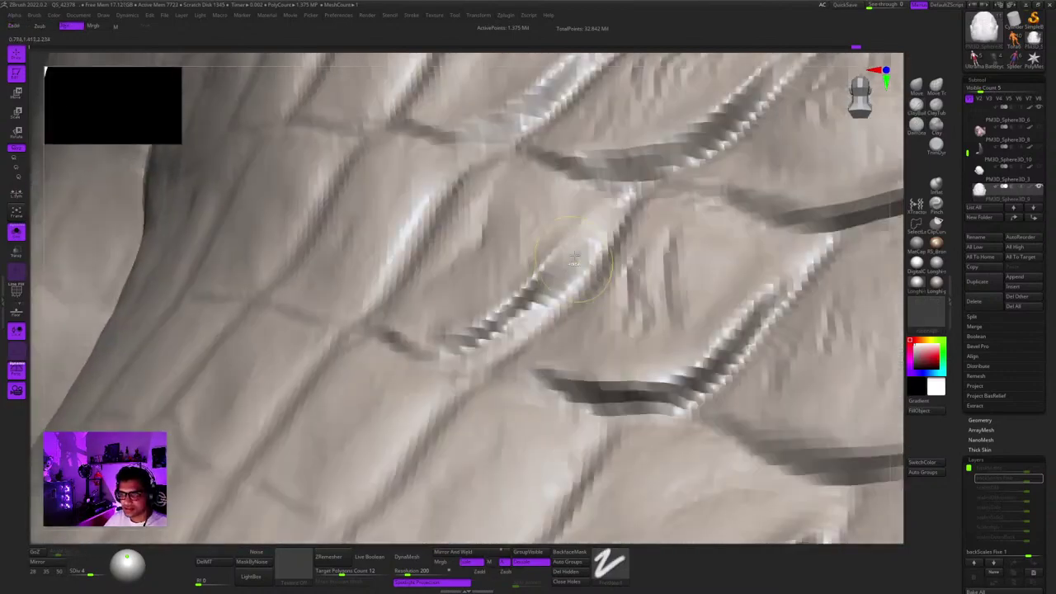
drag(471, 344, 384, 331)
ctrl+right_drag(437, 342, 452, 299)
mouse_move(548, 247)
right_down()
mouse_move(511, 238)
mouse_move(515, 262)
right_up()
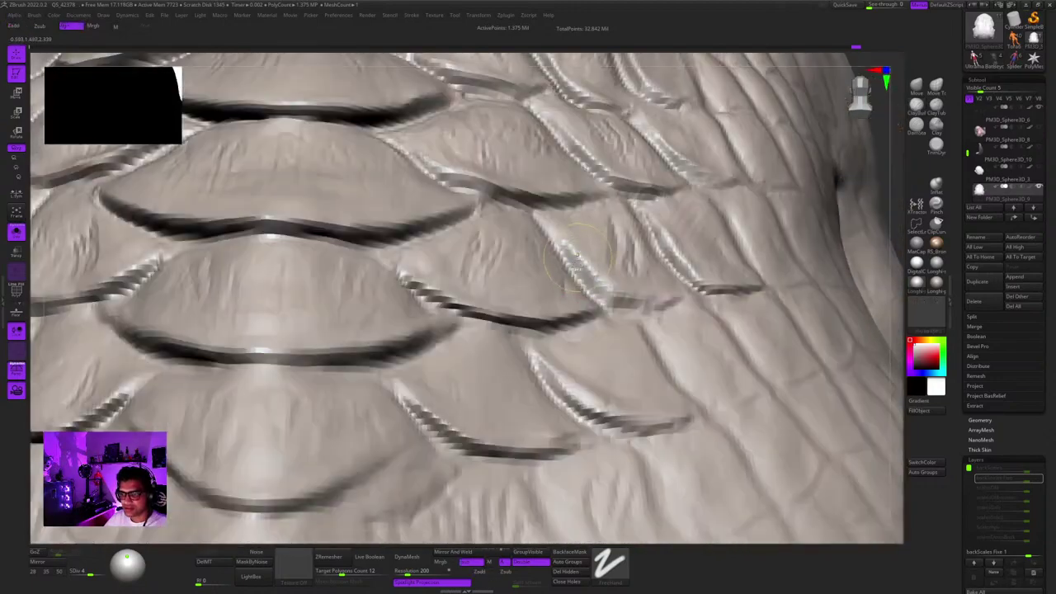
Add ClayBuildup volume along the outer side of the outermost scale on the right flank.
mouse_move(681, 256)
ctrl+right_down()
mouse_move(678, 206)
mouse_move(697, 227)
mouse_move(662, 236)
mouse_move(668, 305)
ctrl+right_up()
right_click(668, 305)
drag(693, 266, 765, 348)
right_drag(716, 272, 652, 236)
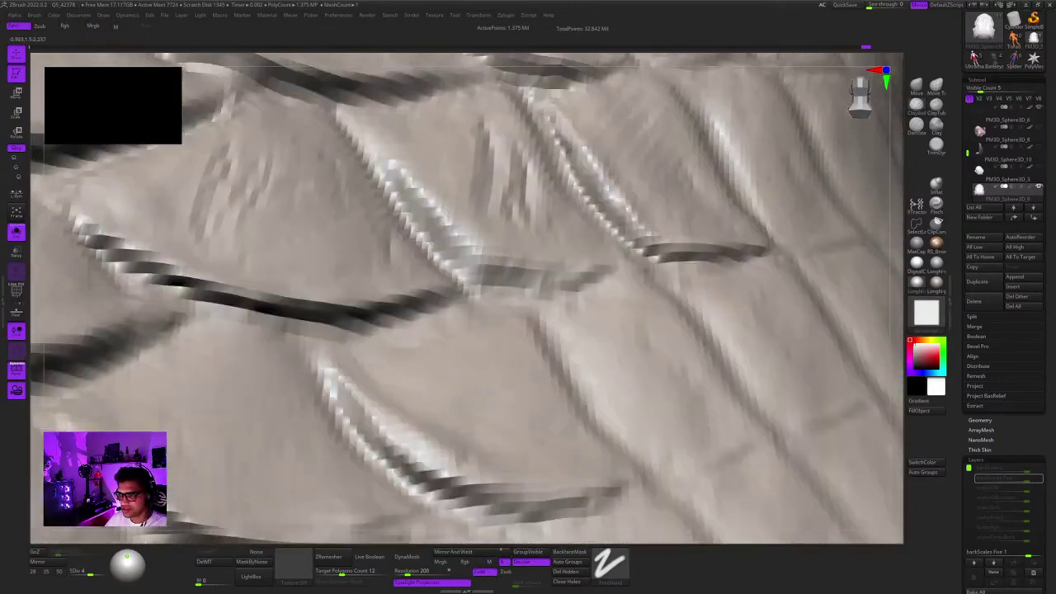
ctrl+right_drag(757, 251, 726, 185)
right_drag(659, 202, 625, 231)
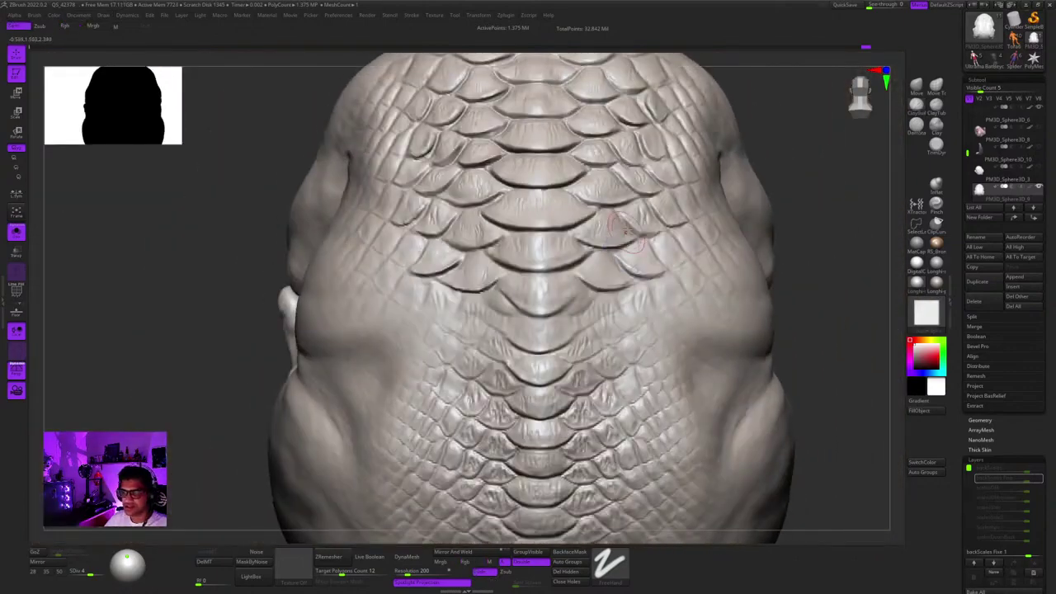
drag(765, 173, 817, 173)
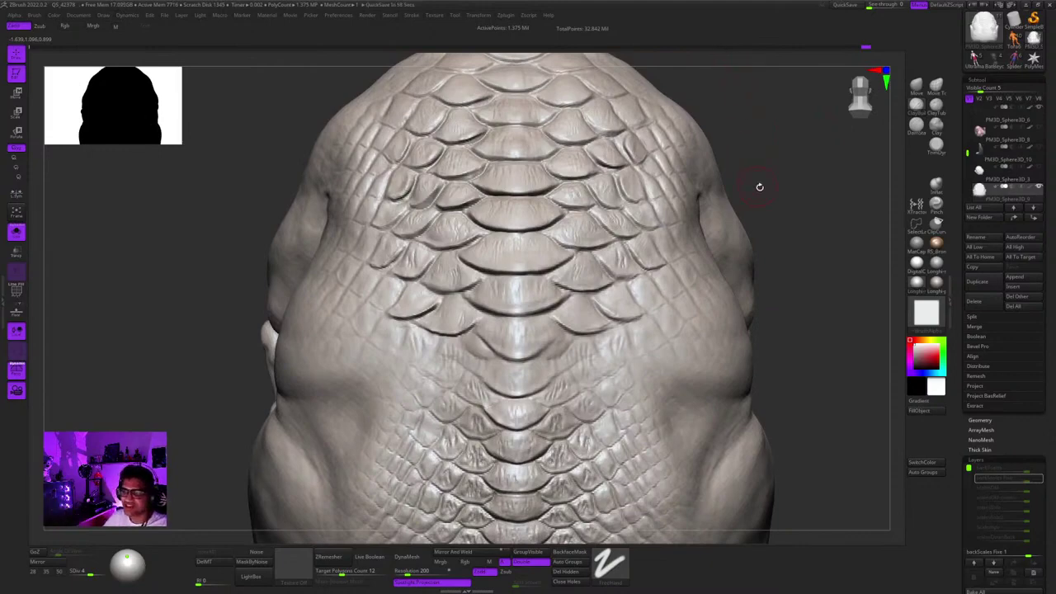
drag(759, 188, 745, 205)
alt+right_drag(650, 231, 594, 262)
right_click(592, 266)
right_drag(625, 200, 598, 206)
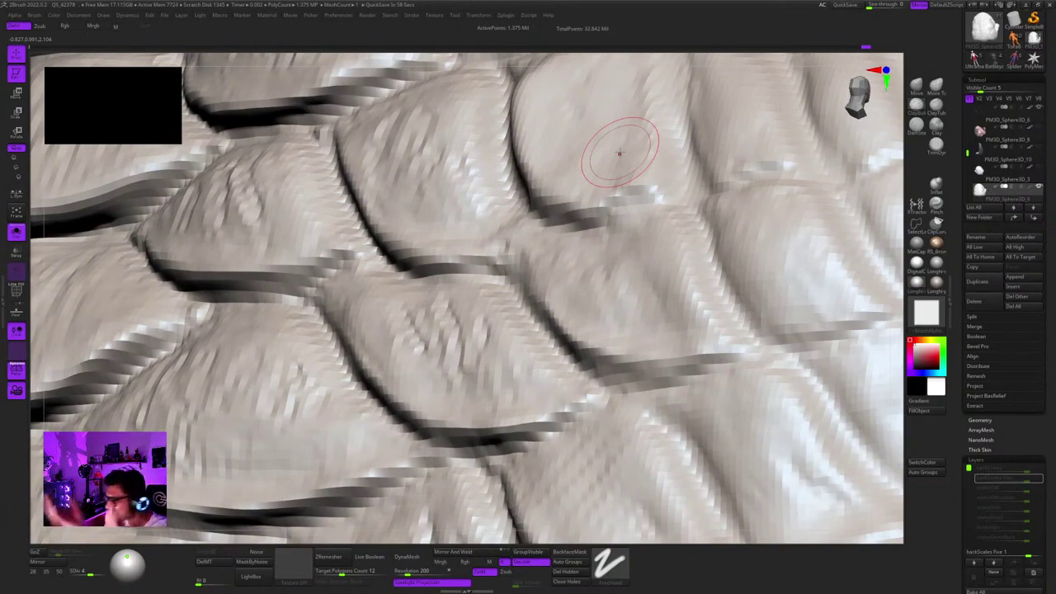
Build up the lower edge of a small outer scale on the upper back with short clay strokes.
mouse_move(471, 170)
right_down()
mouse_move(569, 198)
mouse_move(620, 149)
mouse_move(633, 225)
mouse_move(587, 257)
right_up()
right_click(586, 257)
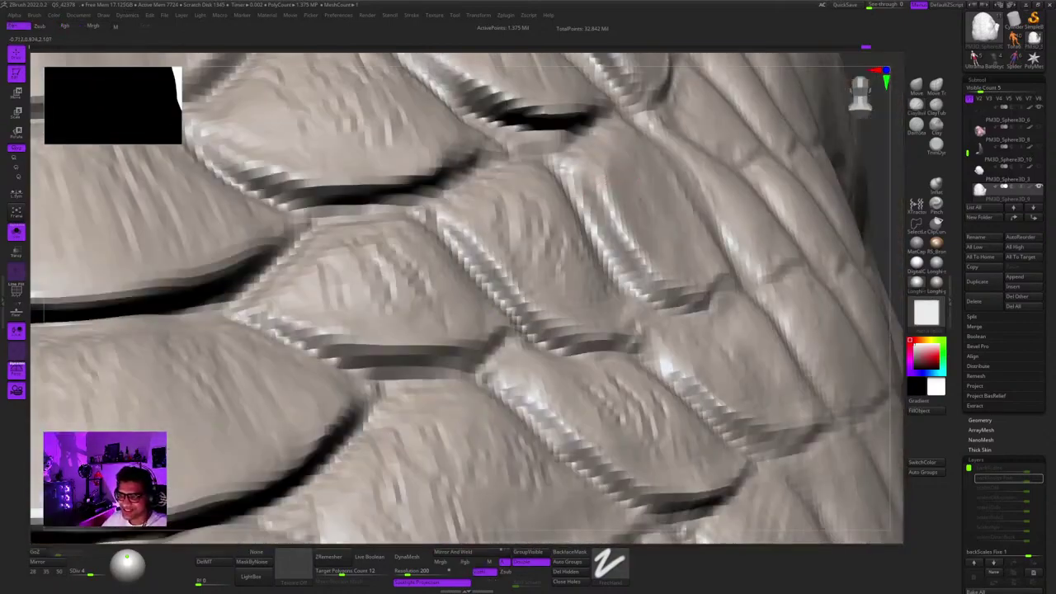
mouse_move(644, 296)
ctrl+right_down()
mouse_move(556, 245)
mouse_move(577, 222)
mouse_move(600, 269)
mouse_move(577, 272)
ctrl+right_up()
ctrl+right_drag(577, 272, 561, 290)
drag(560, 292, 607, 303)
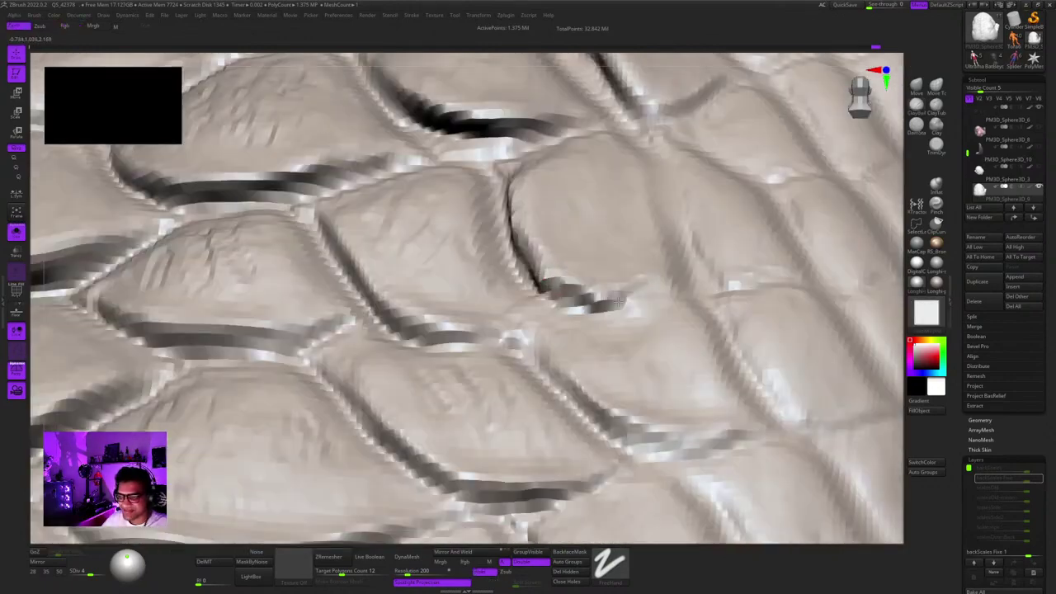
mouse_move(607, 303)
ctrl+right_down()
mouse_move(593, 256)
mouse_move(576, 278)
mouse_move(662, 269)
ctrl+right_up()
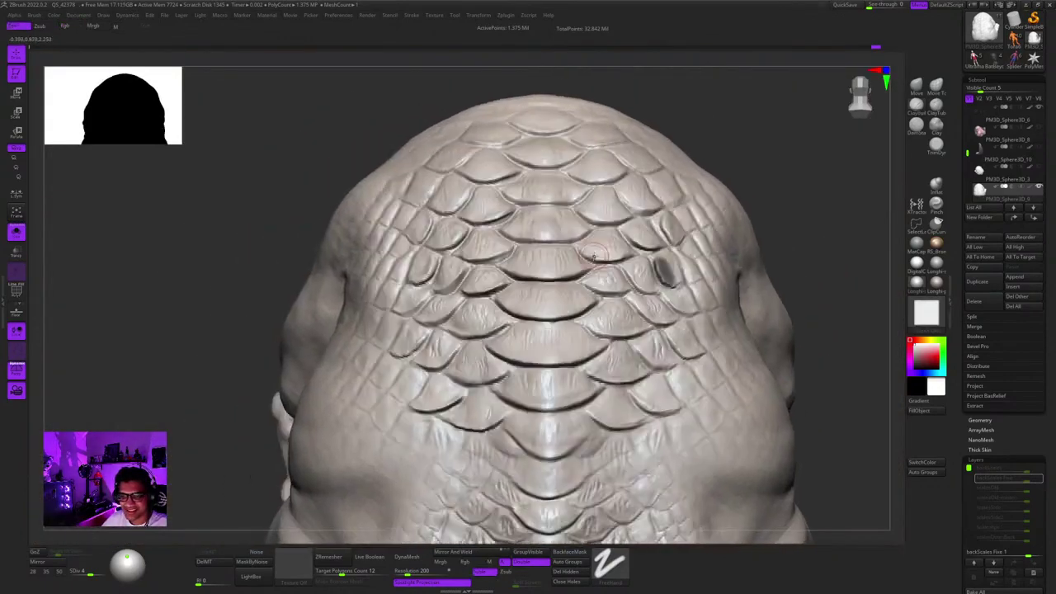
Mask the neighbouring small outer scale on the upper back and sculpt its raised lower edge.
ctrl+drag(658, 262, 665, 282)
ctrl+drag(767, 169, 792, 194)
alt+right_drag(437, 247, 507, 256)
ctrl+right_drag(507, 256, 564, 280)
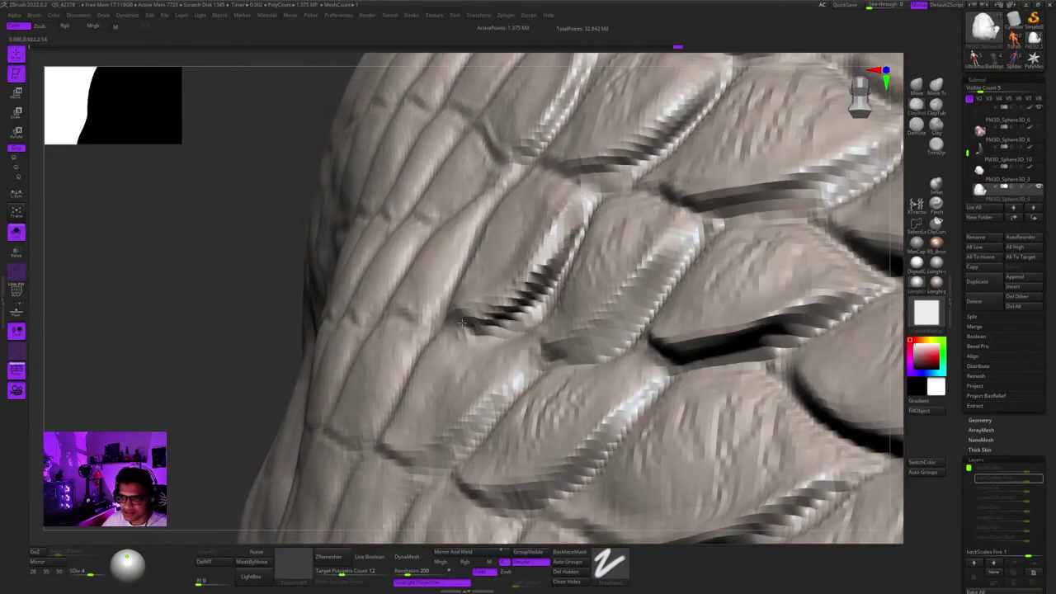
right_drag(462, 322, 505, 298)
right_drag(455, 322, 436, 340)
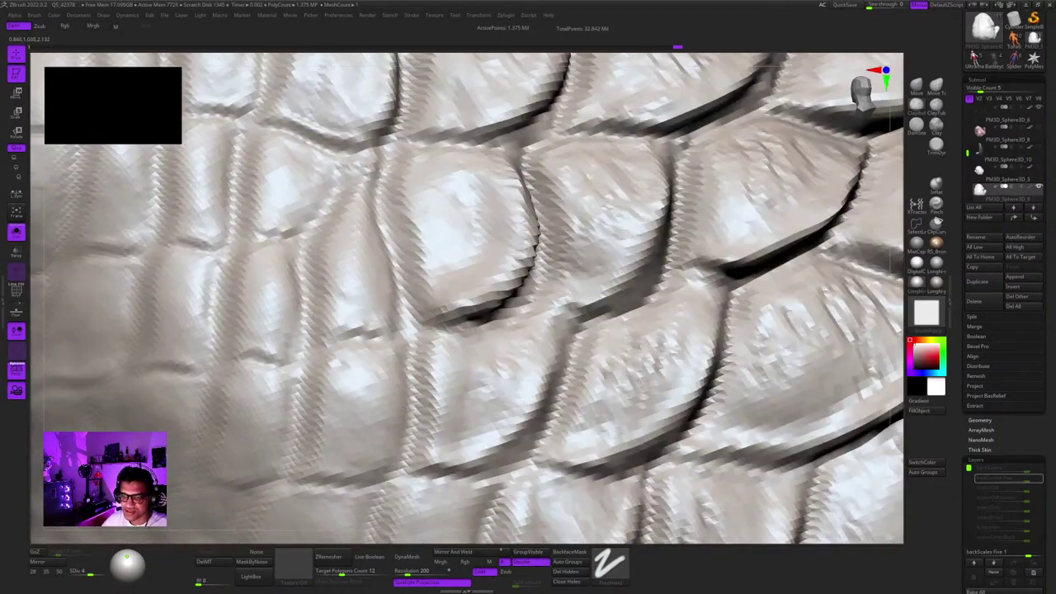
drag(444, 315, 414, 320)
mouse_move(429, 313)
ctrl+right_down()
mouse_move(458, 230)
mouse_move(503, 248)
mouse_move(528, 322)
mouse_move(528, 231)
mouse_move(576, 203)
ctrl+right_up()
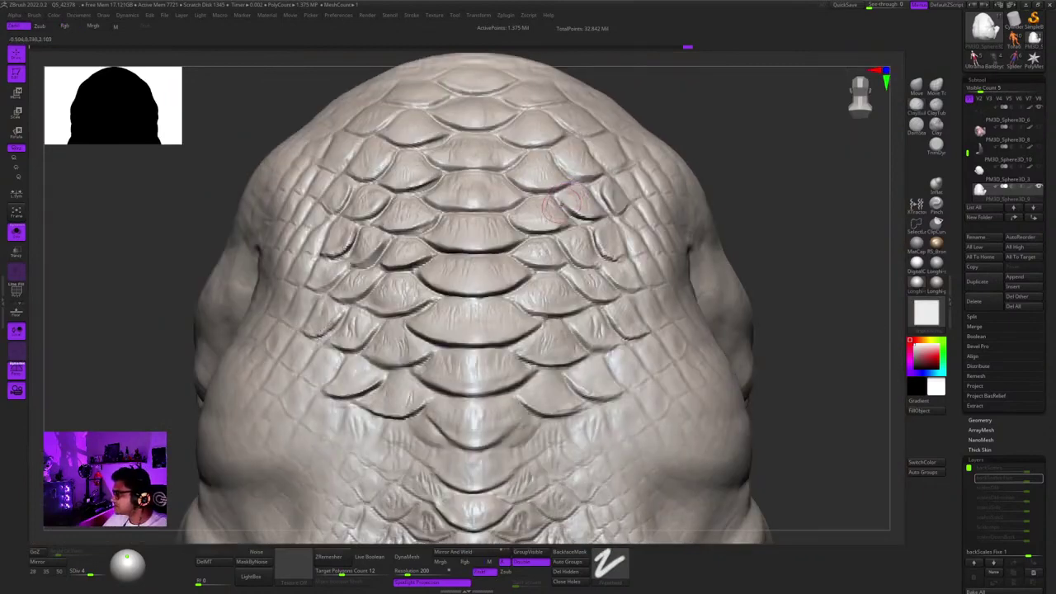
Toggle the polygroup wireframe overlay on and off to examine the scale pattern across the back.
key(shift+f)
key(shift+f)
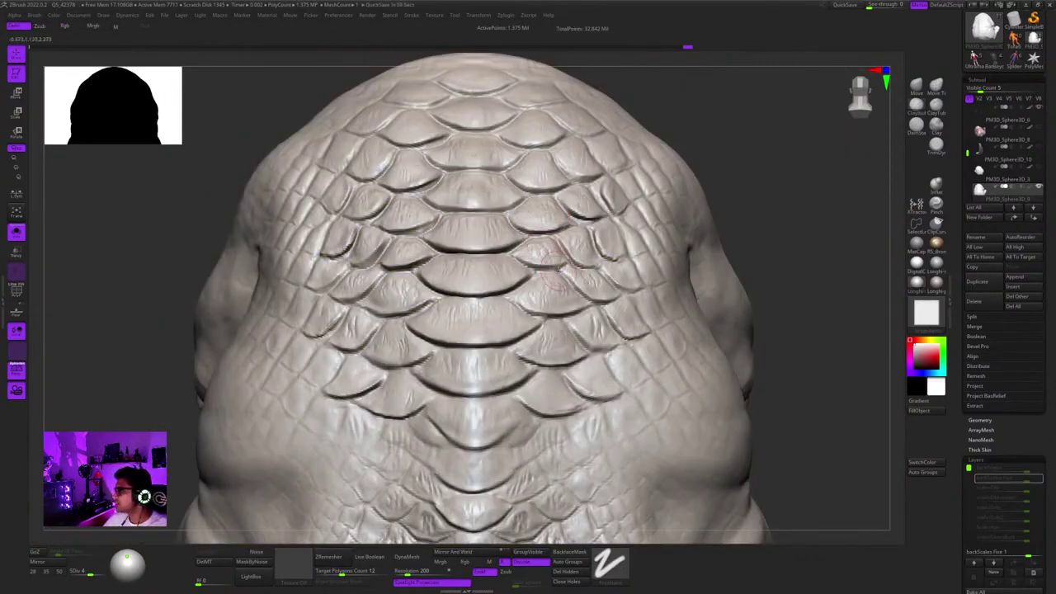
right_drag(558, 268, 551, 211)
alt+right_drag(775, 280, 577, 276)
ctrl+right_drag(639, 288, 646, 243)
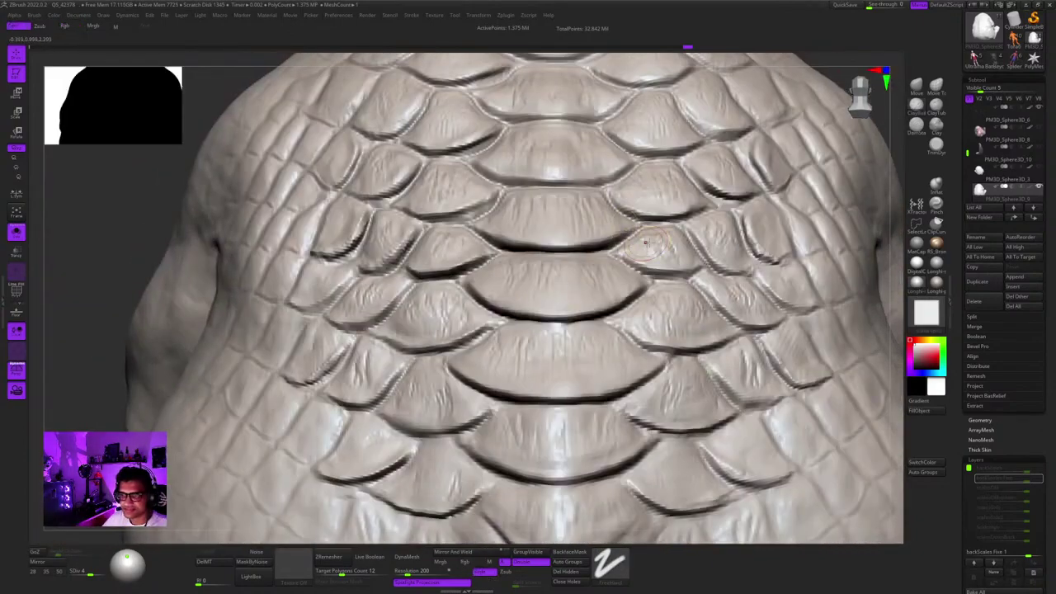
key(shift+f)
key(shift+f)
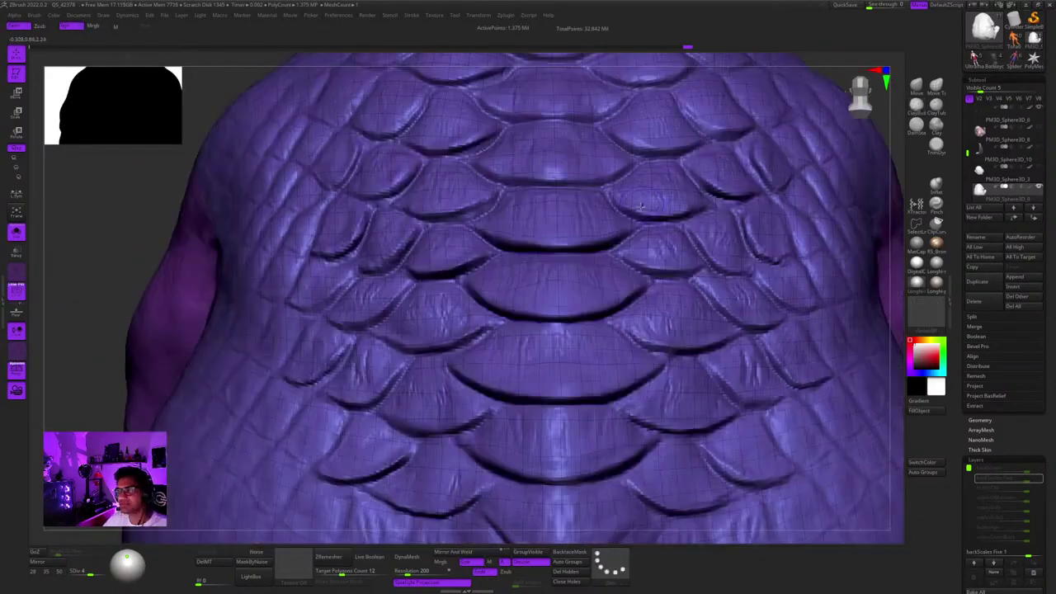
Refine the edges of the scales beside the central column on the mid back.
mouse_move(653, 221)
ctrl+right_down()
mouse_move(650, 305)
mouse_move(638, 234)
ctrl+right_up()
drag(639, 234, 689, 313)
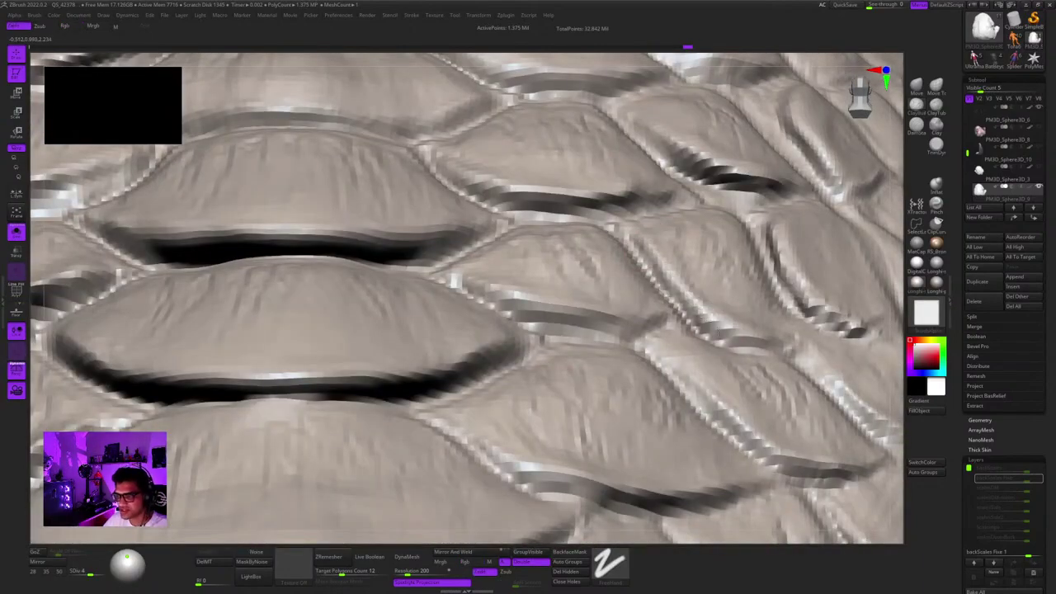
mouse_move(690, 314)
alt+right_down()
mouse_move(622, 223)
mouse_move(606, 231)
mouse_move(584, 209)
mouse_move(540, 136)
mouse_move(528, 218)
mouse_move(606, 198)
alt+right_up()
mouse_move(537, 223)
ctrl+right_down()
mouse_move(526, 307)
mouse_move(566, 247)
mouse_move(525, 349)
mouse_move(542, 239)
ctrl+right_up()
right_click(525, 349)
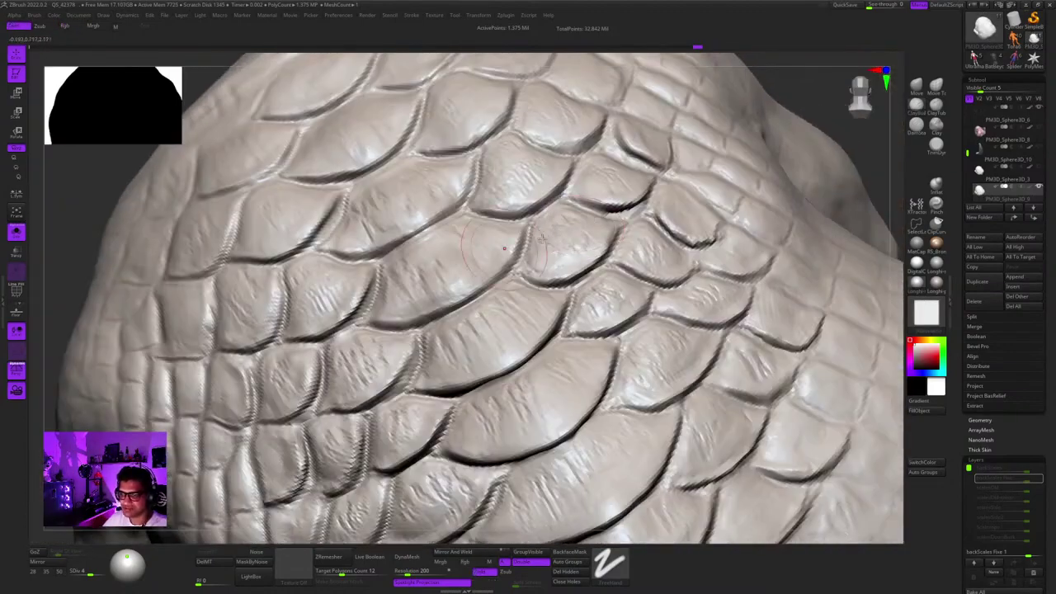
Examine the lower back scales around the central column, both framed as a whole and up close.
ctrl+right_drag(558, 195, 630, 195)
key(f)
drag(725, 192, 816, 216)
alt+drag(734, 272, 779, 223)
ctrl+right_drag(582, 245, 148, 248)
right_drag(610, 227, 701, 192)
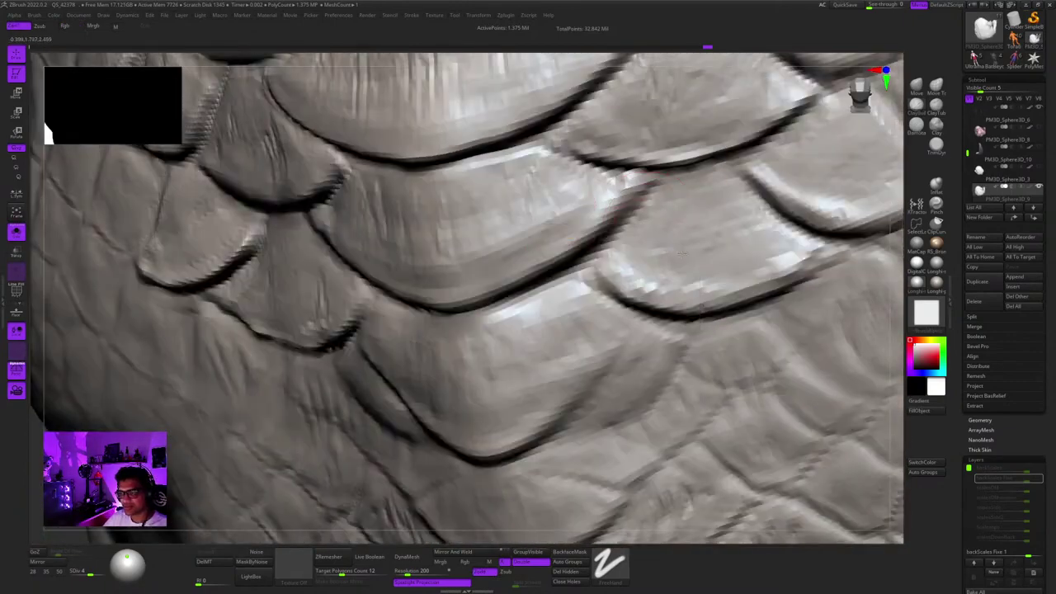
ctrl+right_drag(682, 254, 678, 221)
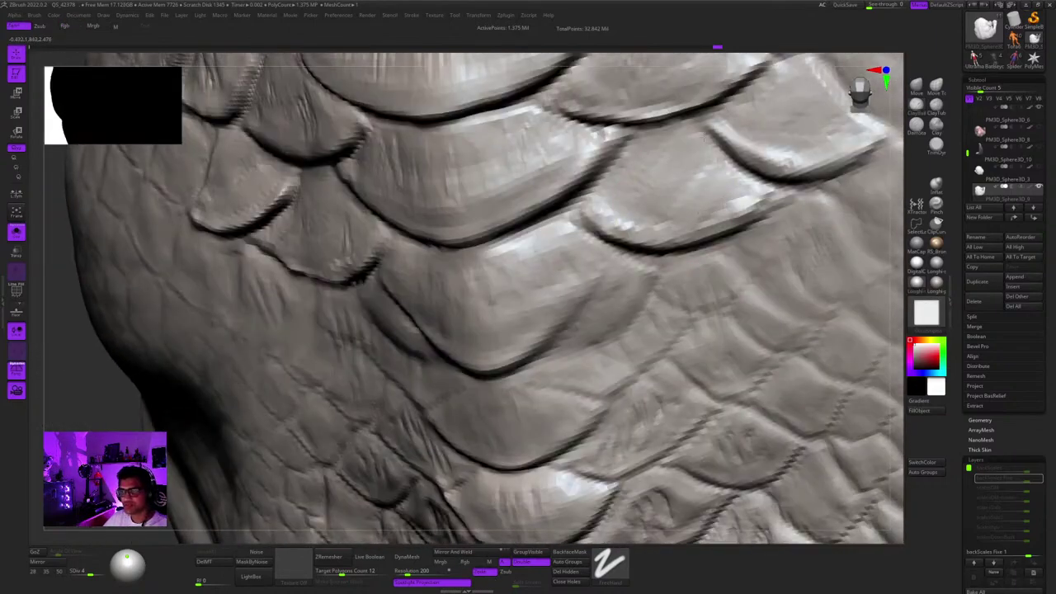
ctrl+right_drag(731, 144, 719, 92)
right_drag(462, 198, 504, 265)
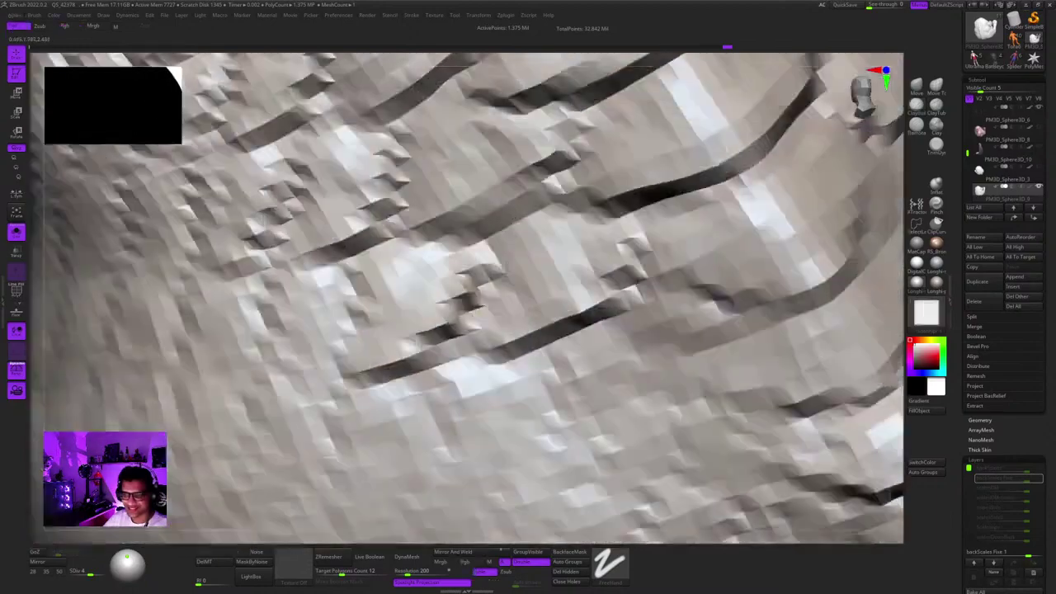
Rework the blended surface beside the lowest large central scale with clay strokes.
ctrl+right_drag(492, 344, 494, 247)
right_drag(594, 216, 600, 280)
right_drag(563, 198, 624, 240)
right_click(648, 224)
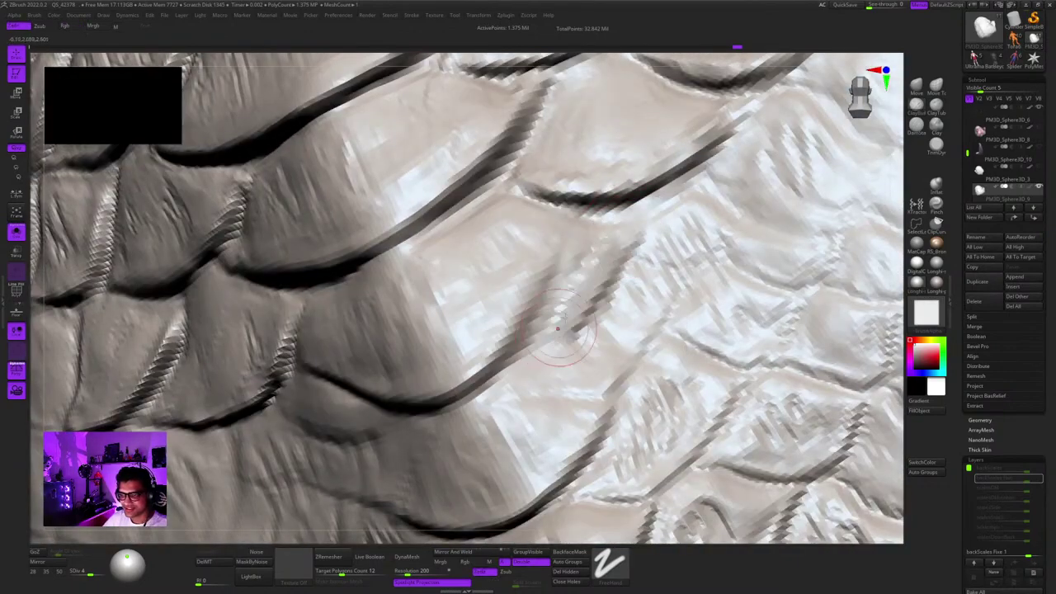
alt+right_drag(557, 328, 641, 249)
right_click(645, 250)
alt+right_drag(392, 358, 558, 273)
right_click(558, 272)
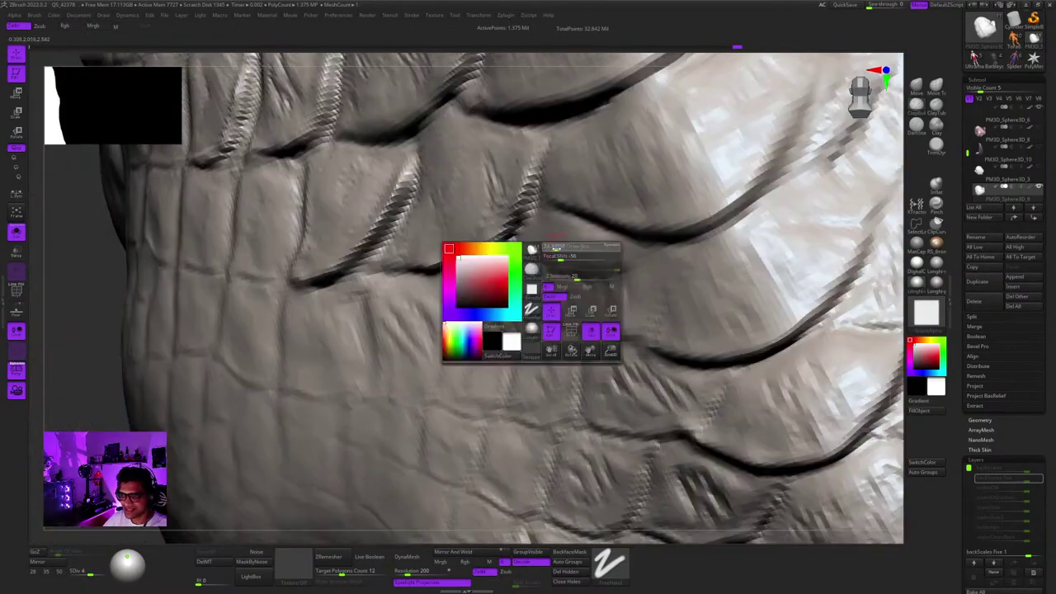
Adjust the brush size, then stroke and smooth the transition around the lower central scale.
ctrl+right_drag(699, 239, 619, 256)
right_click(635, 267)
drag(544, 282, 451, 322)
shift+right_drag(545, 289, 610, 268)
ctrl+right_drag(611, 268, 536, 206)
right_drag(812, 202, 747, 198)
ctrl+right_drag(569, 268, 586, 332)
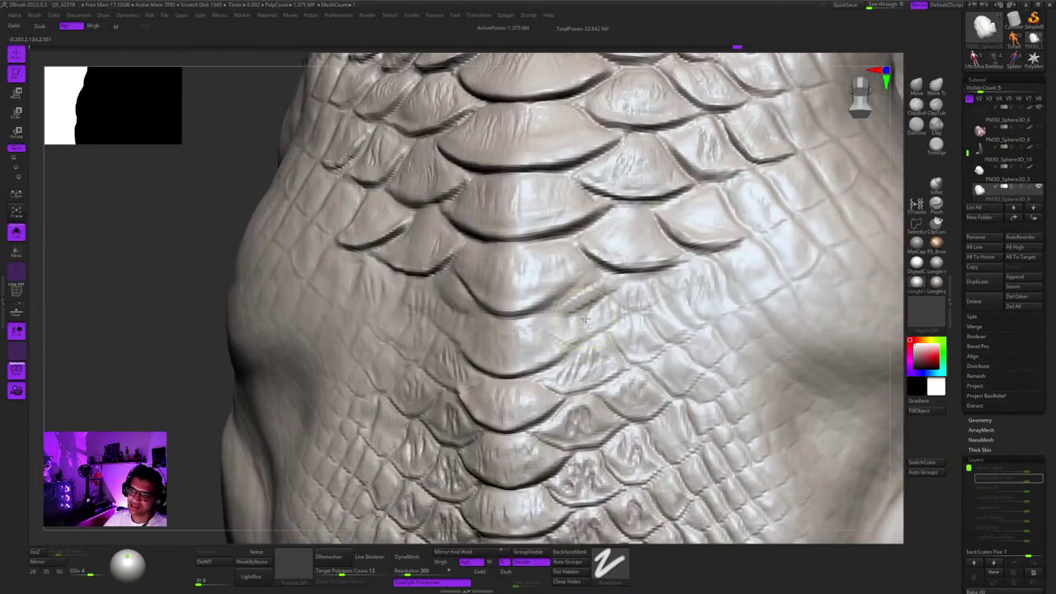
Extend the sides of the lower central scale outward toward the neighbouring side scales.
ctrl+right_drag(592, 282, 591, 309)
right_drag(591, 309, 554, 304)
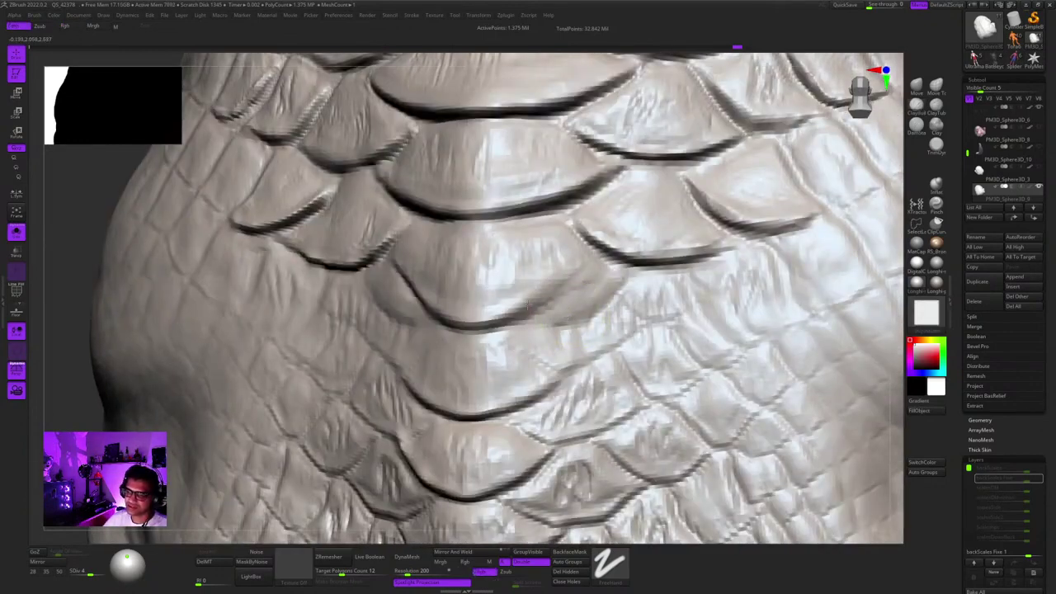
mouse_move(528, 305)
ctrl+mouse_down()
mouse_move(569, 289)
mouse_move(543, 299)
ctrl+mouse_up()
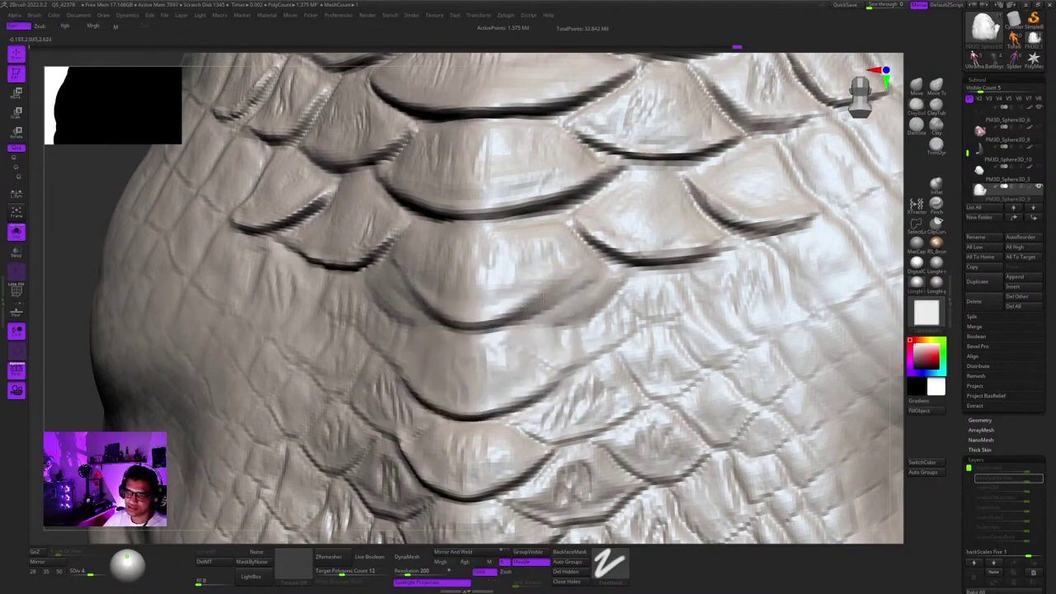
mouse_move(551, 291)
right_down()
mouse_move(594, 283)
mouse_move(556, 231)
mouse_move(570, 311)
right_up()
drag(564, 344, 607, 302)
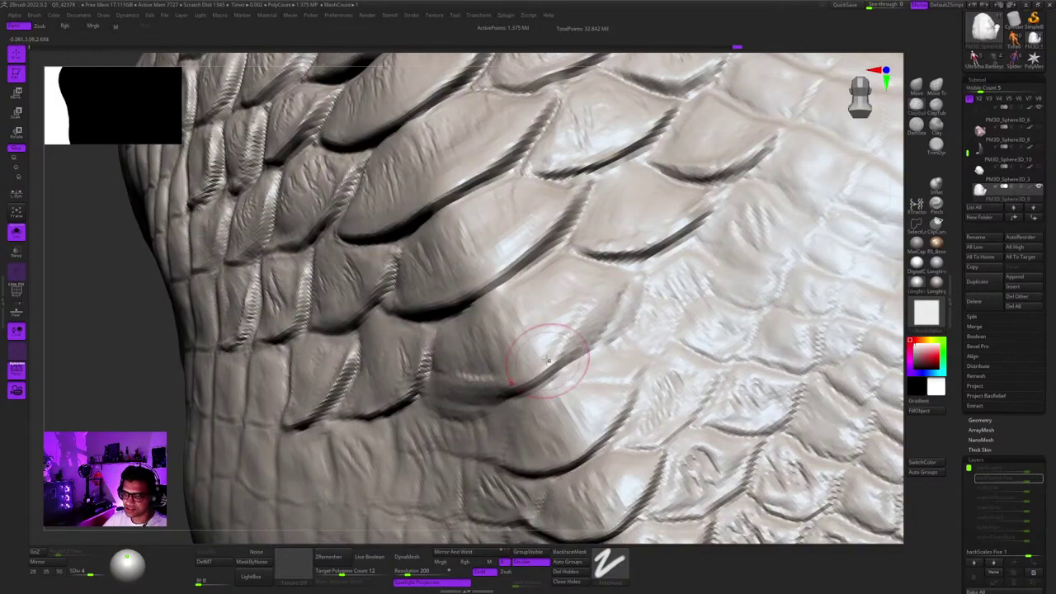
Fill in the upper surface of the widened lower central scale so it blends into its extended sides.
right_drag(548, 360, 564, 276)
right_drag(612, 238, 566, 261)
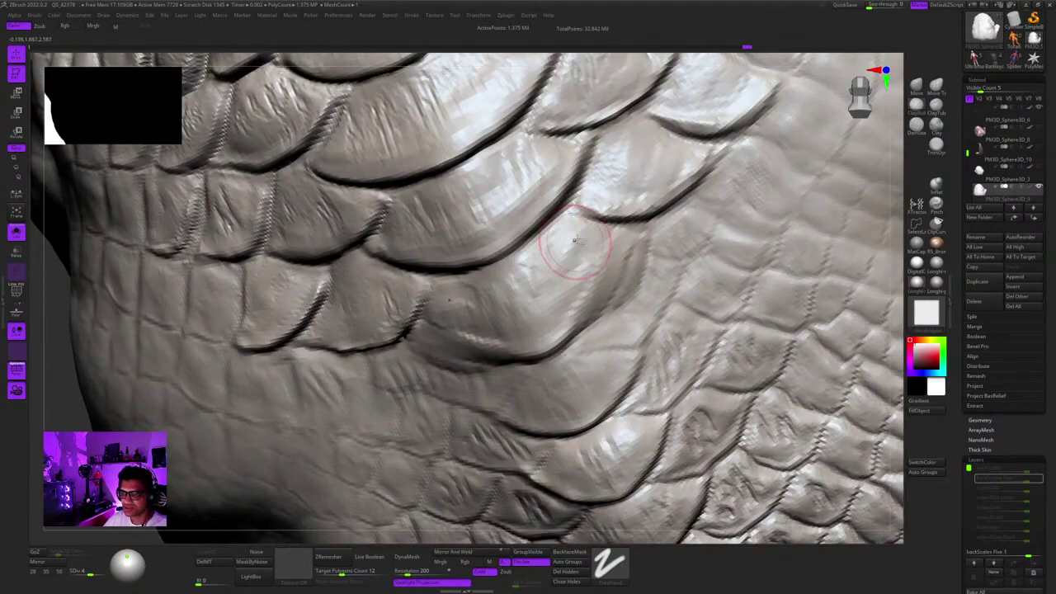
drag(576, 241, 571, 254)
alt+right_drag(576, 242, 563, 219)
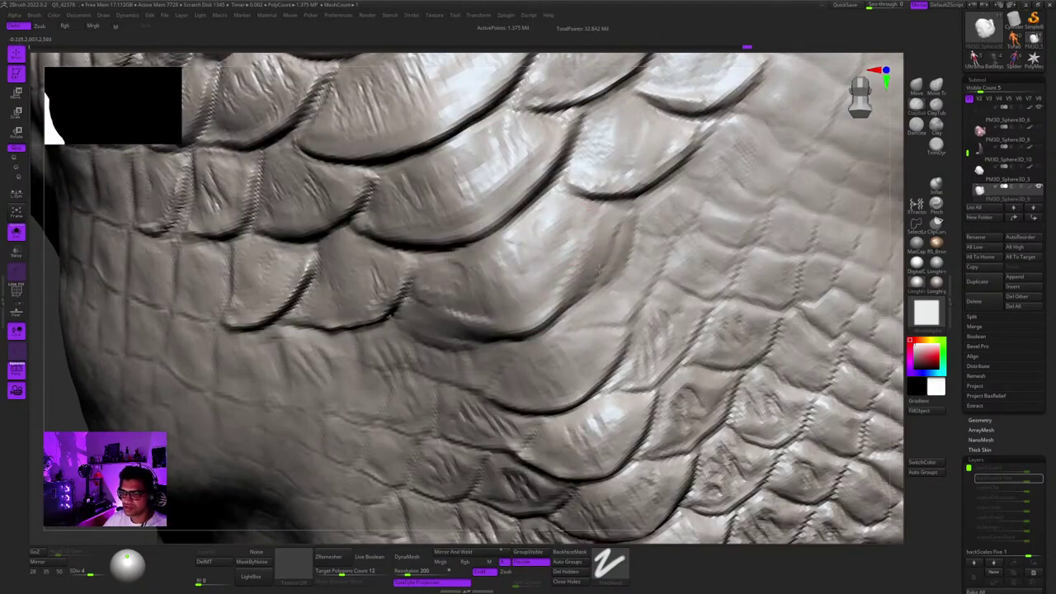
Select the DamStandard brush, adjust its size, and clean up the rim of the widened central scale.
click(917, 128)
right_drag(679, 218, 561, 284)
right_click(548, 290)
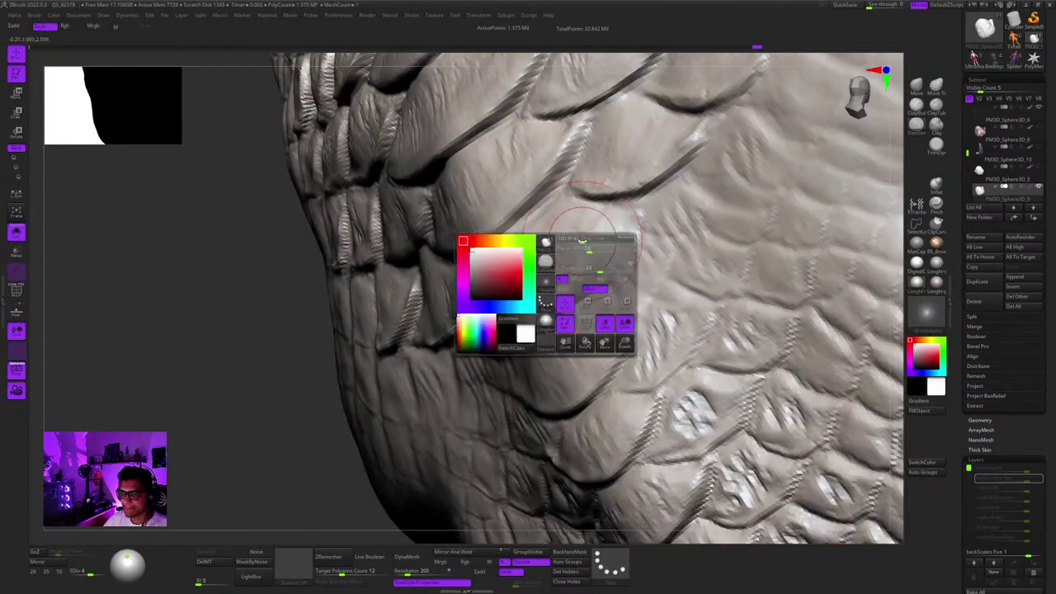
right_drag(605, 258, 561, 259)
shift+drag(578, 259, 583, 251)
right_drag(582, 251, 600, 234)
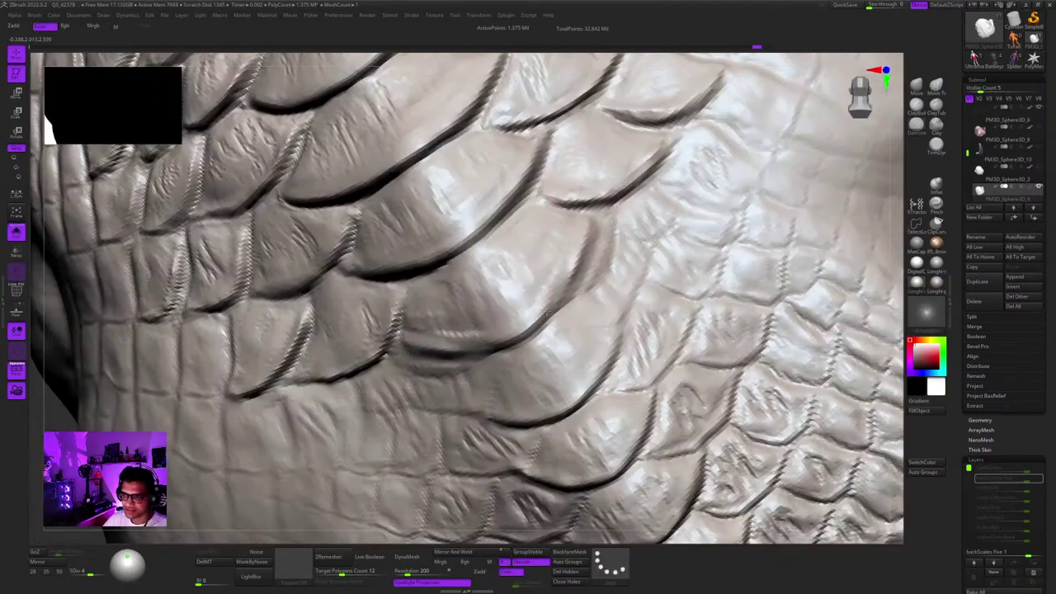
Carve a crisp groove along the lower rim of the widened central scale.
drag(575, 276, 425, 350)
mouse_move(536, 305)
right_down()
mouse_move(561, 285)
mouse_move(569, 248)
right_up()
ctrl+right_drag(569, 247, 560, 301)
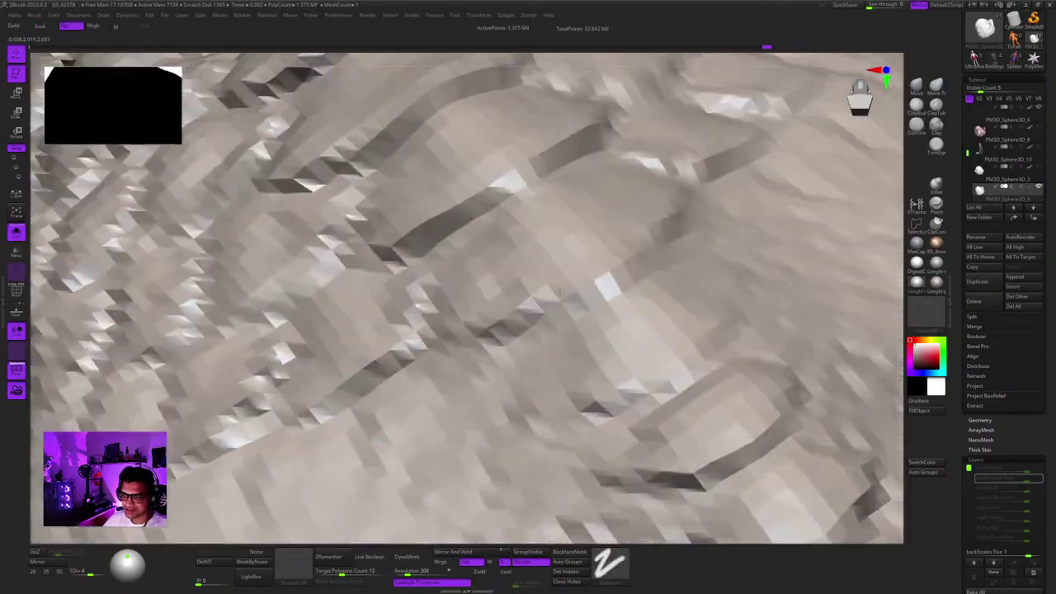
mouse_move(697, 197)
mouse_down()
mouse_move(476, 340)
mouse_move(416, 354)
mouse_up()
alt+right_drag(518, 333, 448, 341)
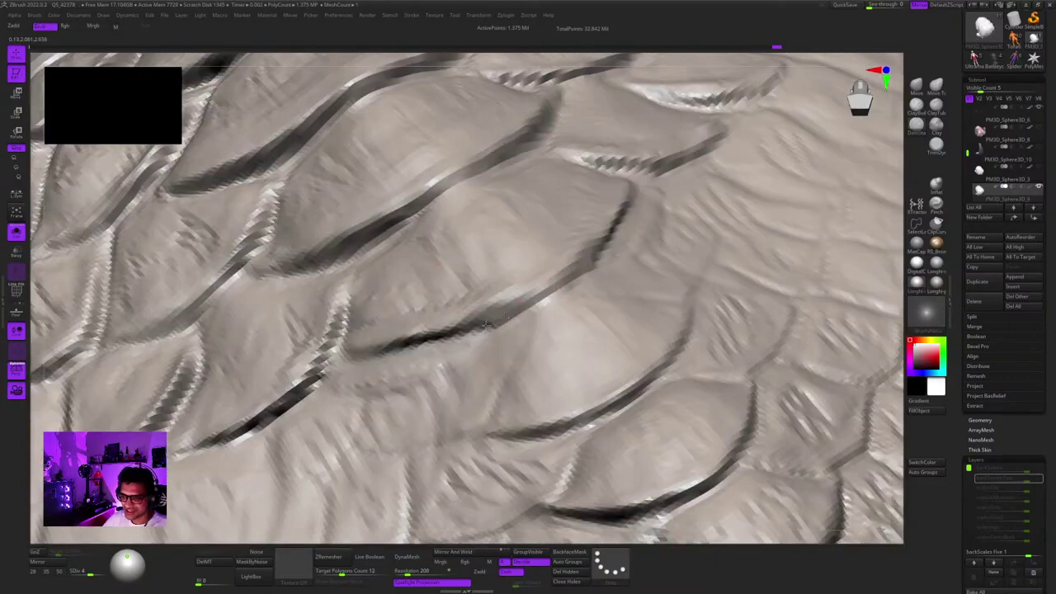
mouse_move(652, 212)
right_down()
mouse_move(606, 247)
mouse_move(602, 206)
mouse_move(596, 256)
right_up()
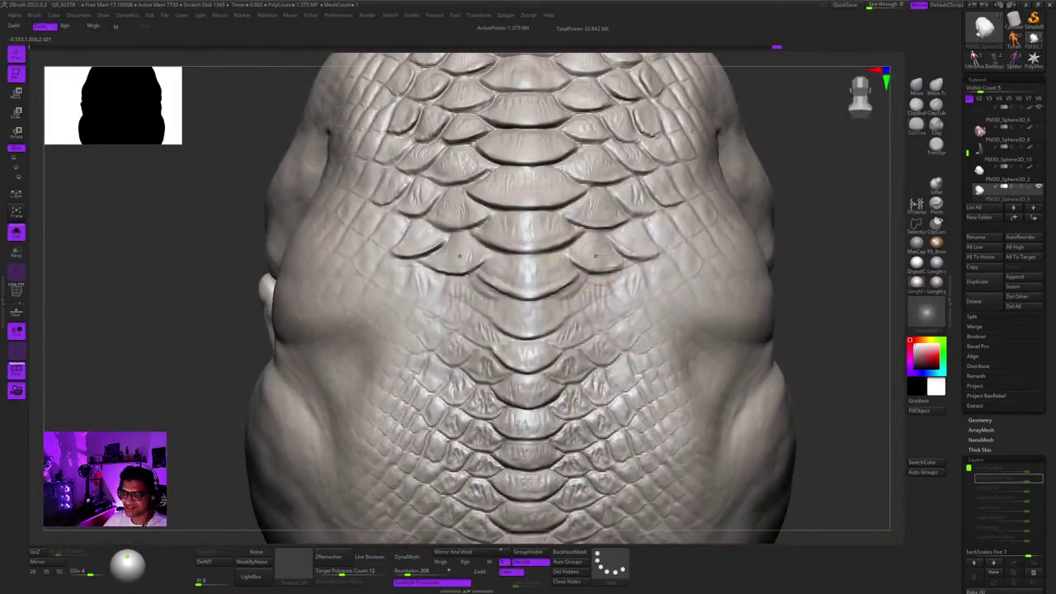
Switch to the ClayBuildup brush and thicken the lower edge of the widened central scale.
click(916, 105)
mouse_move(532, 271)
ctrl+right_down()
mouse_move(582, 315)
mouse_move(512, 285)
mouse_move(550, 267)
ctrl+right_up()
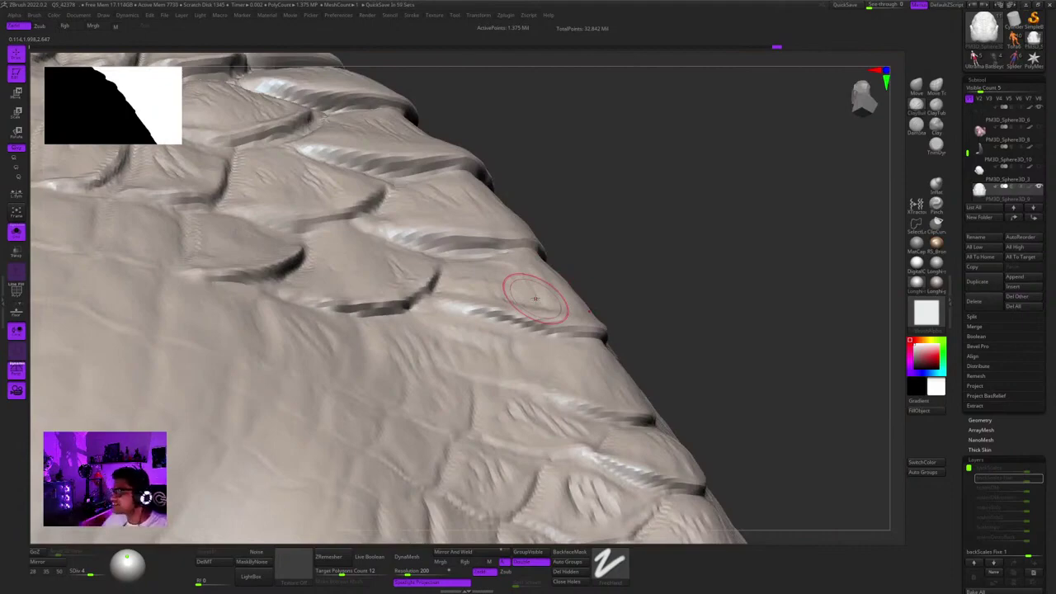
right_drag(440, 204, 396, 178)
ctrl+right_drag(495, 198, 550, 250)
right_drag(513, 313, 461, 340)
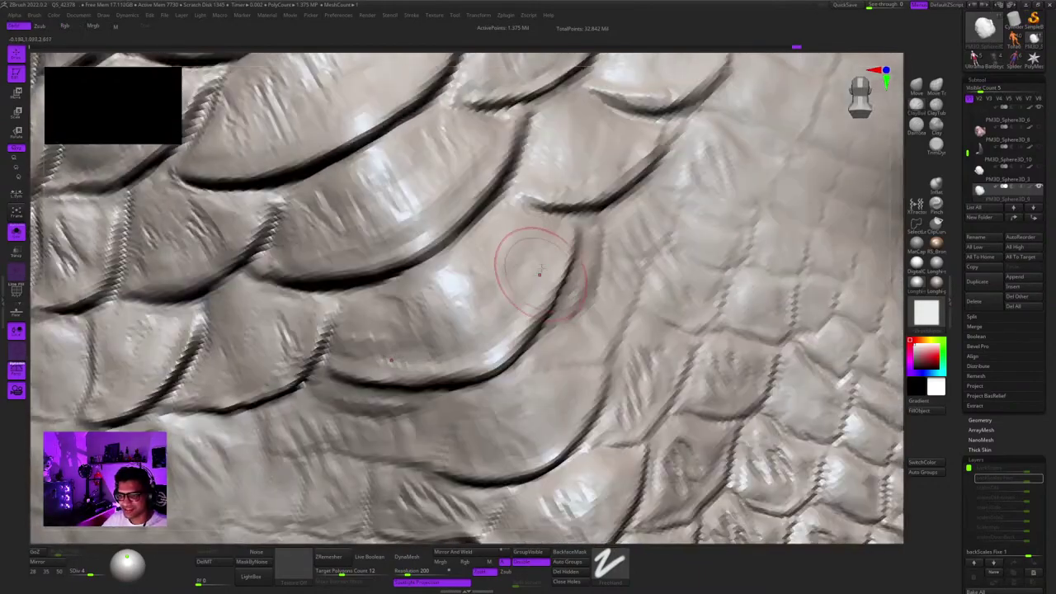
Layer clay strokes across the widened central scale and the rim of the scale below it.
right_drag(540, 268, 525, 307)
right_click(525, 308)
ctrl+right_drag(566, 218, 503, 285)
mouse_move(503, 285)
ctrl+right_down()
mouse_move(488, 245)
mouse_move(490, 198)
mouse_move(494, 270)
ctrl+right_up()
mouse_move(455, 333)
alt+right_down()
mouse_move(475, 283)
mouse_move(528, 279)
mouse_move(516, 240)
mouse_move(479, 270)
mouse_move(407, 291)
mouse_move(467, 233)
mouse_move(499, 291)
alt+right_up()
right_click(407, 291)
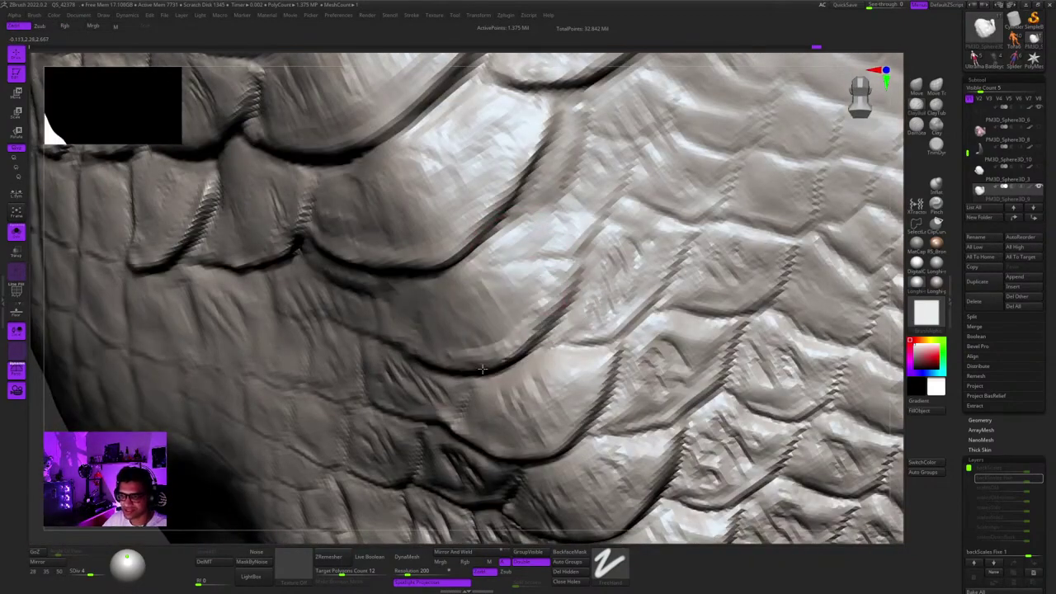
alt+right_drag(550, 257, 535, 268)
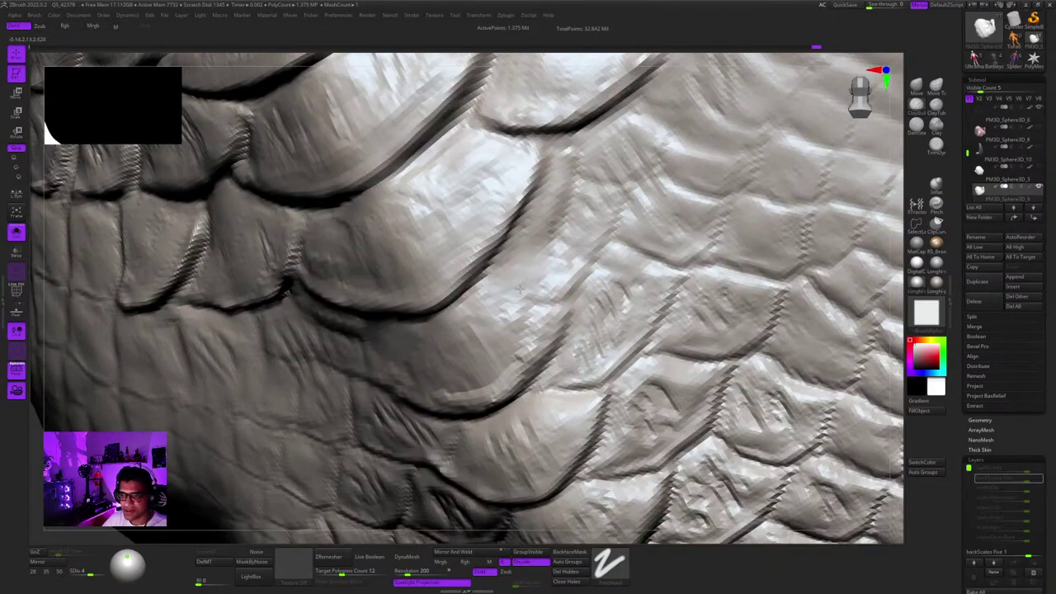
Build up clay to define the lower edge of a new side scale beside the widened central scale.
ctrl+right_drag(519, 289, 498, 345)
key(space)
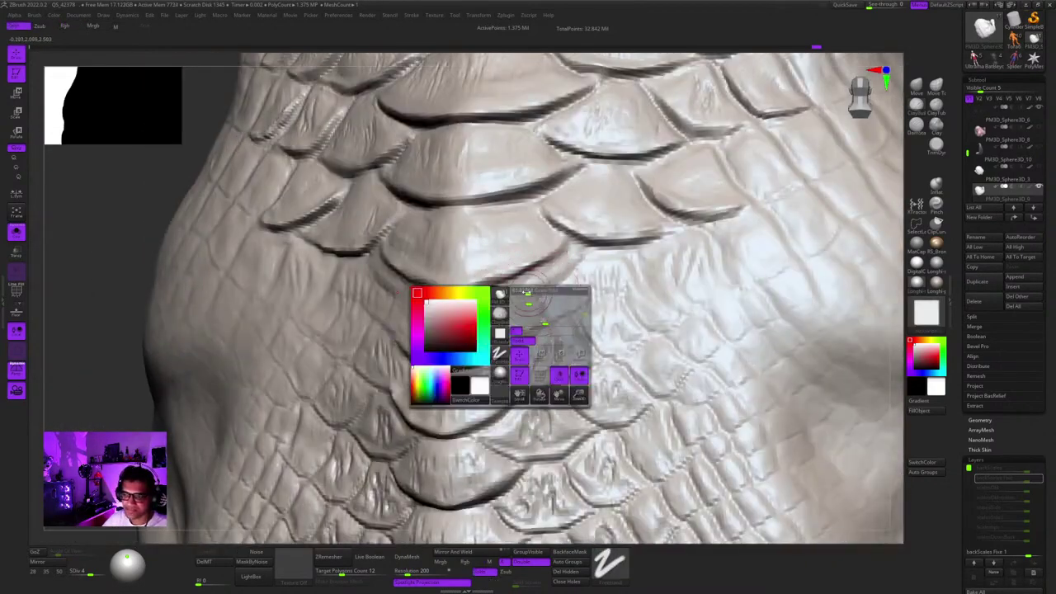
ctrl+right_drag(526, 292, 548, 216)
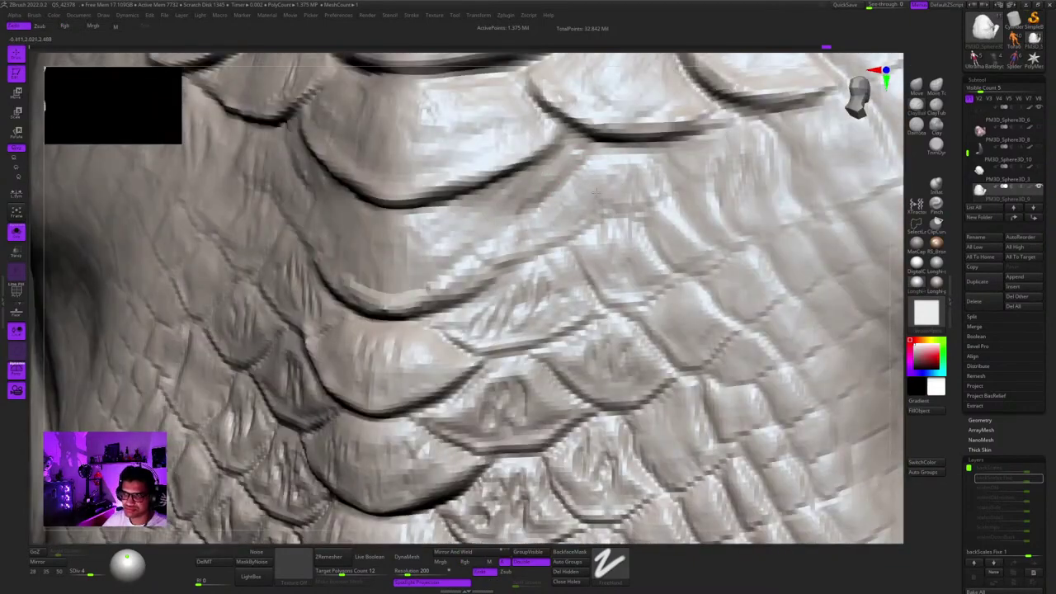
alt+right_drag(573, 164, 551, 229)
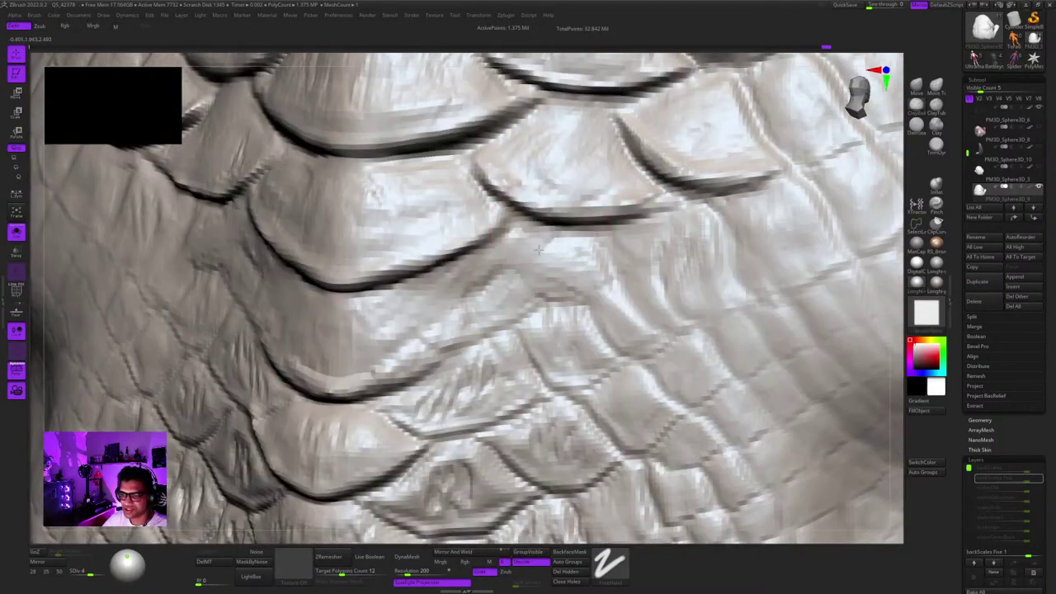
drag(495, 326, 510, 257)
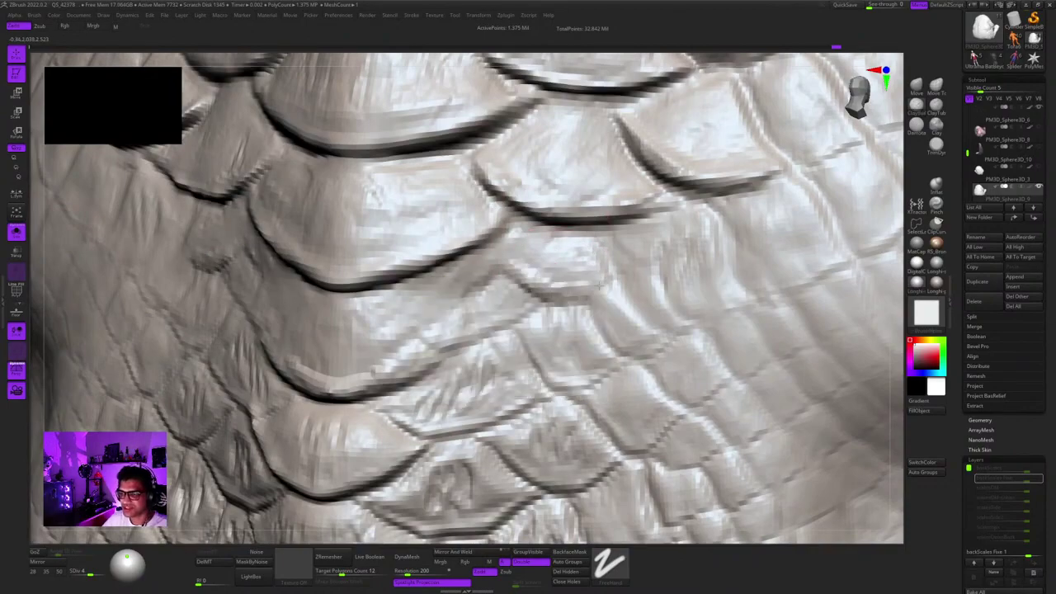
Adjust the brush size and refine the inner corner of the new side scale next to the widened central scale.
ctrl+right_drag(511, 297, 561, 192)
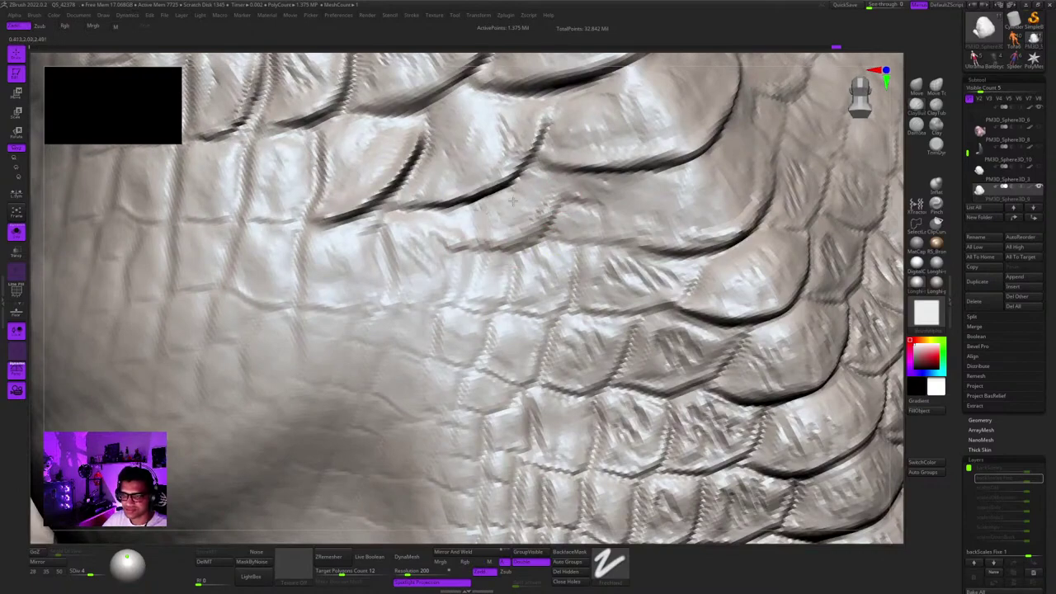
ctrl+right_drag(525, 218, 514, 298)
key(space)
drag(527, 190, 518, 210)
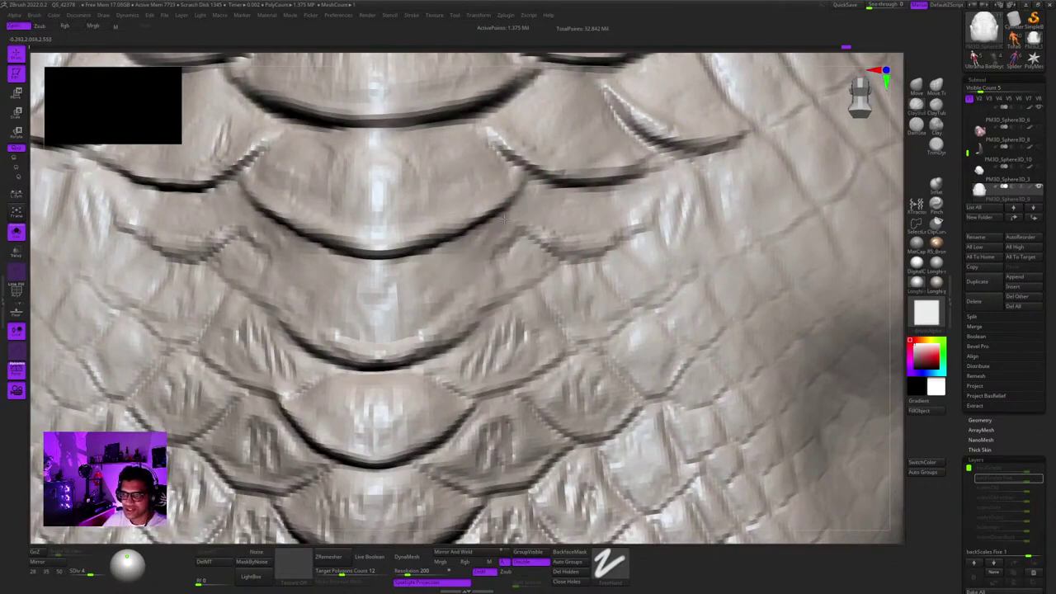
Examine the mesh wireframe around the central and side scales of the back.
ctrl+right_drag(504, 218, 528, 215)
ctrl+right_drag(528, 214, 511, 198)
mouse_move(512, 198)
ctrl+right_down()
mouse_move(510, 252)
mouse_move(528, 268)
ctrl+right_up()
mouse_move(547, 228)
right_down()
mouse_move(528, 234)
mouse_move(520, 210)
mouse_move(547, 237)
mouse_move(532, 216)
mouse_move(528, 272)
right_up()
right_click(443, 300)
right_drag(495, 219, 429, 212)
key(shift+f)
key(shift+f)
Lower the mesh to subdivision level 3 and nudge the lower rim of the widened central scale upward with the Move brush.
mouse_move(765, 100)
right_down()
mouse_move(570, 223)
mouse_move(578, 235)
mouse_move(536, 198)
mouse_move(532, 286)
mouse_move(576, 242)
right_up()
key(shift+d)
right_click(532, 285)
key(shift+d)
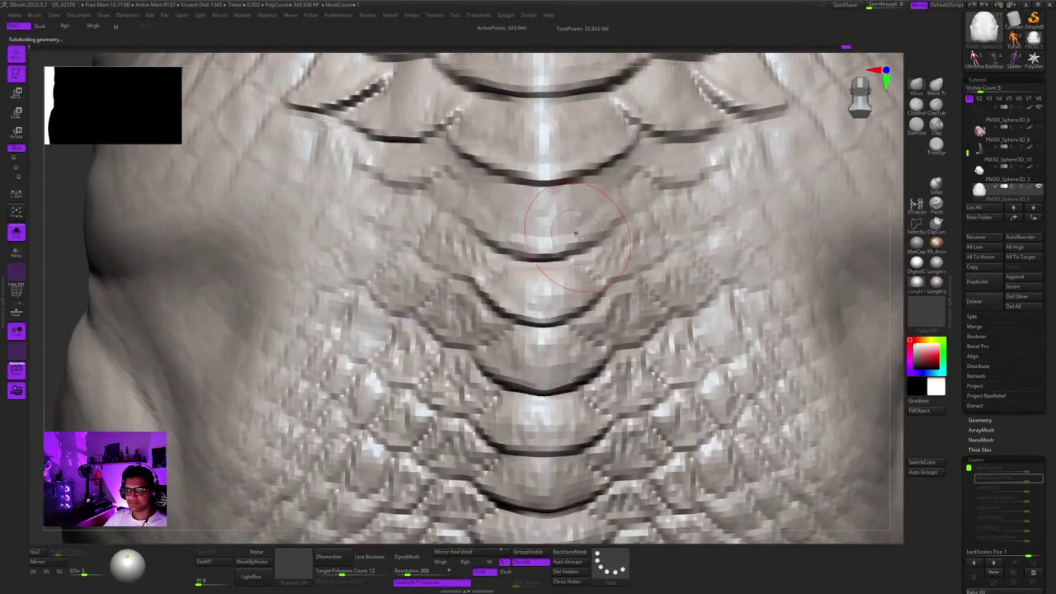
right_click(575, 234)
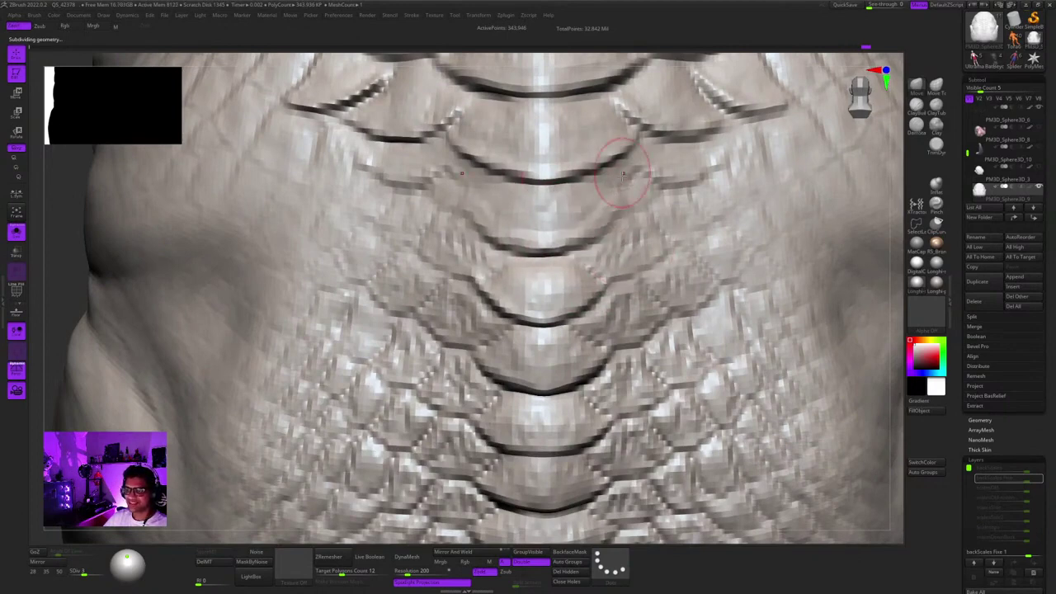
alt+right_drag(492, 203, 525, 240)
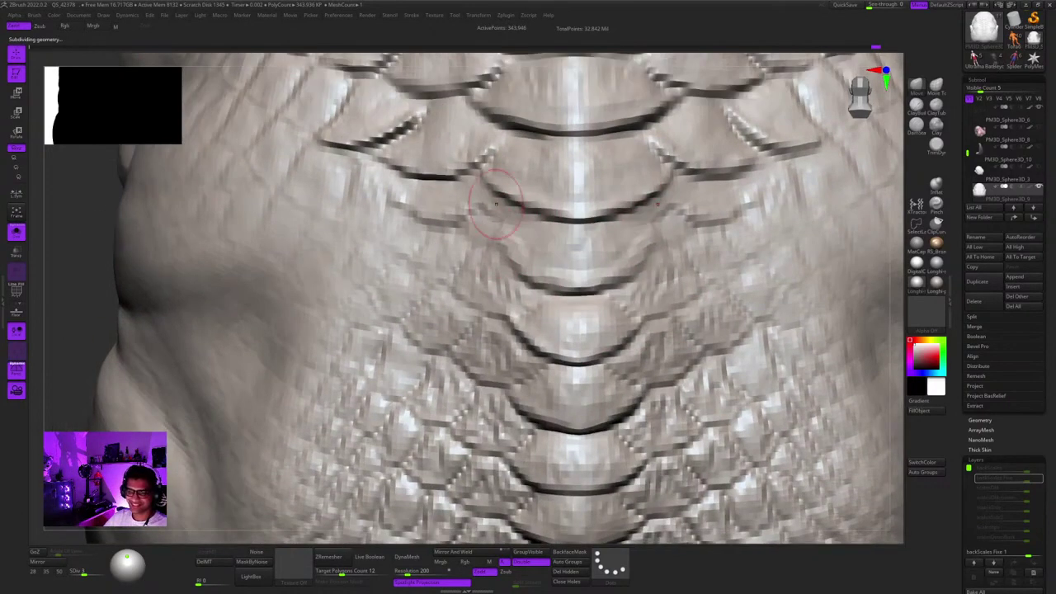
Select the ClayBuildup brush and layer clay along the side edges of the widened central scale, undoing an unwanted stroke.
click(916, 105)
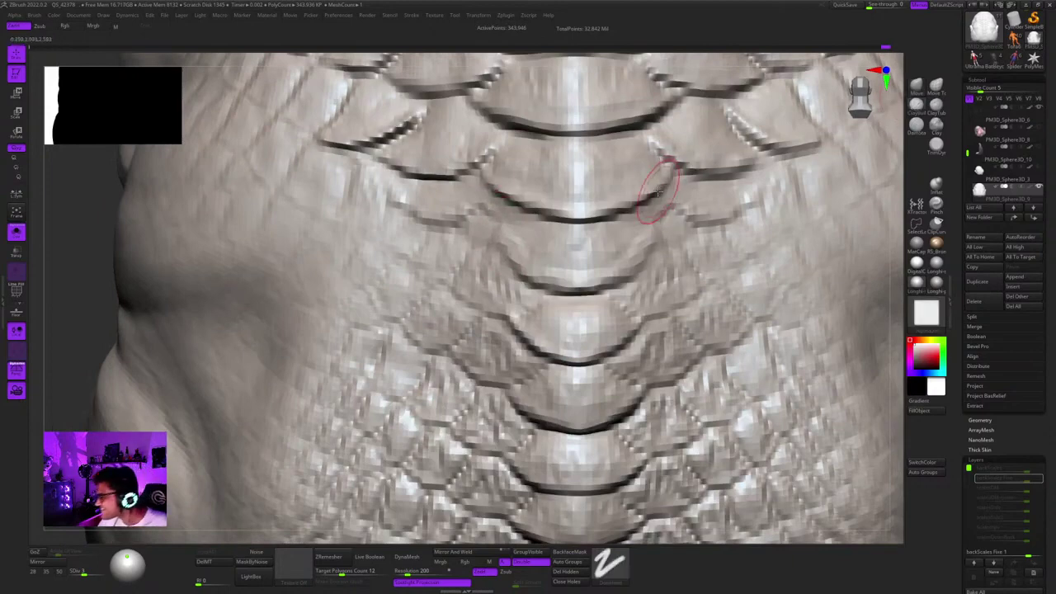
right_drag(663, 169, 649, 170)
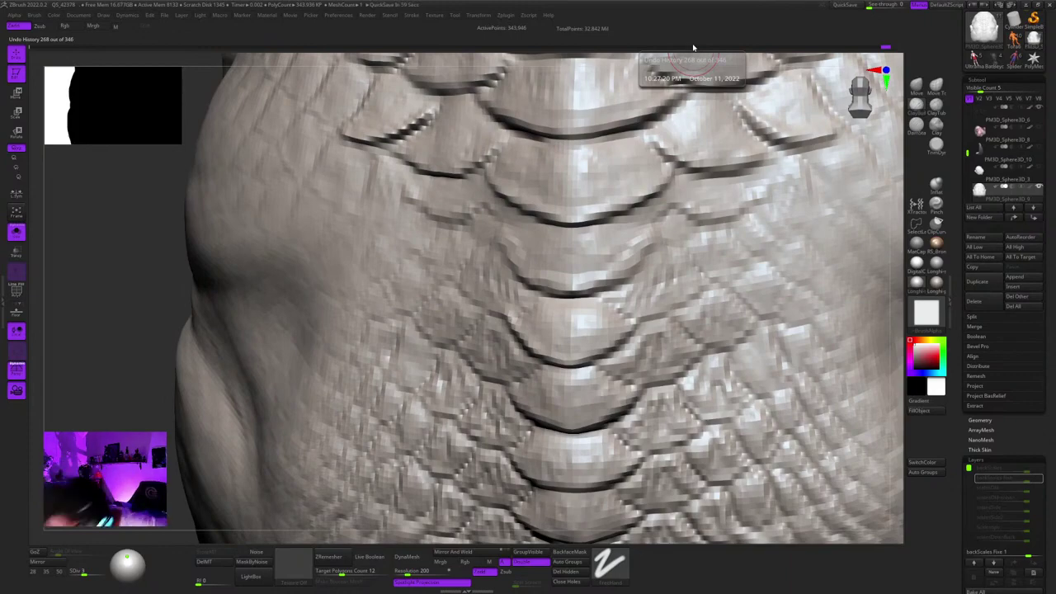
mouse_move(666, 211)
right_down()
mouse_move(630, 213)
mouse_move(668, 231)
right_up()
right_drag(668, 231, 643, 230)
drag(650, 245, 669, 239)
right_drag(668, 237, 596, 244)
drag(596, 242, 578, 253)
mouse_move(580, 249)
right_down()
mouse_move(647, 243)
mouse_move(640, 175)
right_up()
key(ctrl+z)
mouse_move(640, 175)
right_down()
mouse_move(665, 176)
mouse_move(652, 178)
right_up()
ctrl+right_drag(651, 179, 656, 216)
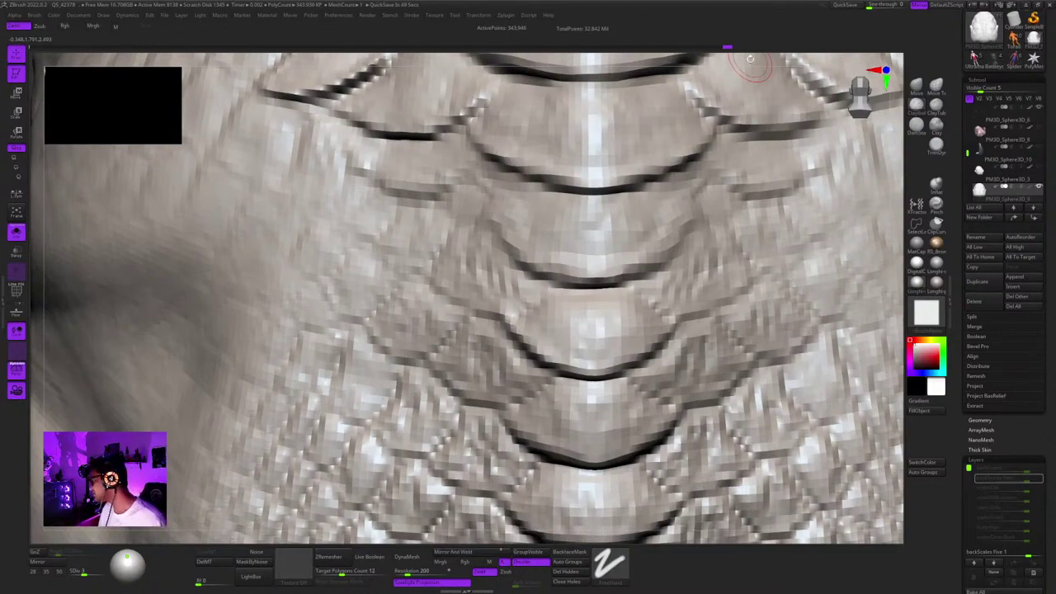
Build up the area beside the upper corner of the widened central scale with a clay stroke.
right_click(471, 244)
mouse_move(481, 204)
right_down()
mouse_move(461, 236)
mouse_move(500, 203)
right_up()
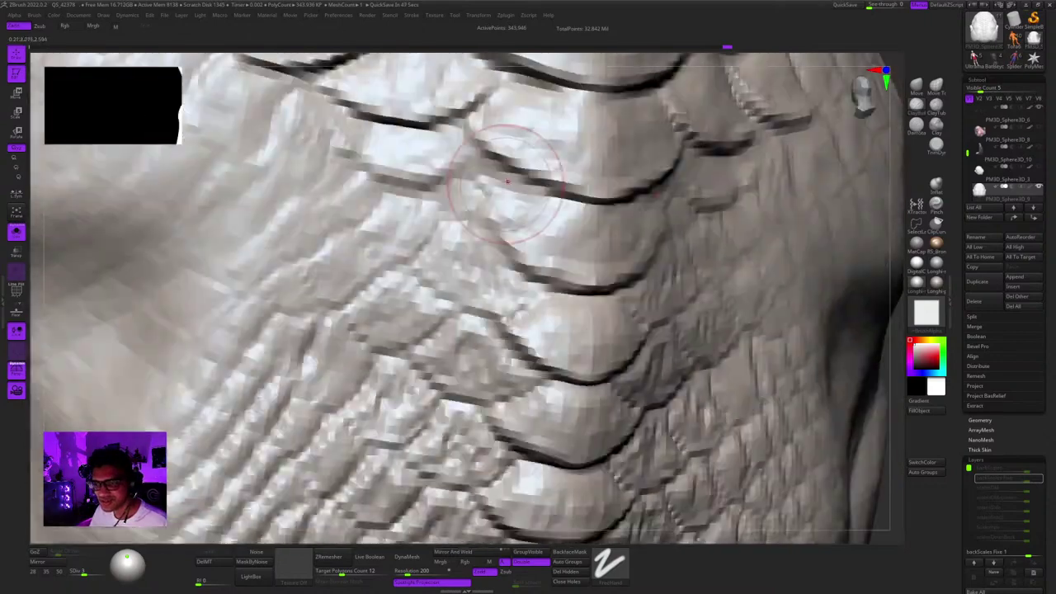
mouse_move(520, 210)
mouse_down()
mouse_move(532, 247)
mouse_move(489, 211)
mouse_move(480, 244)
mouse_up()
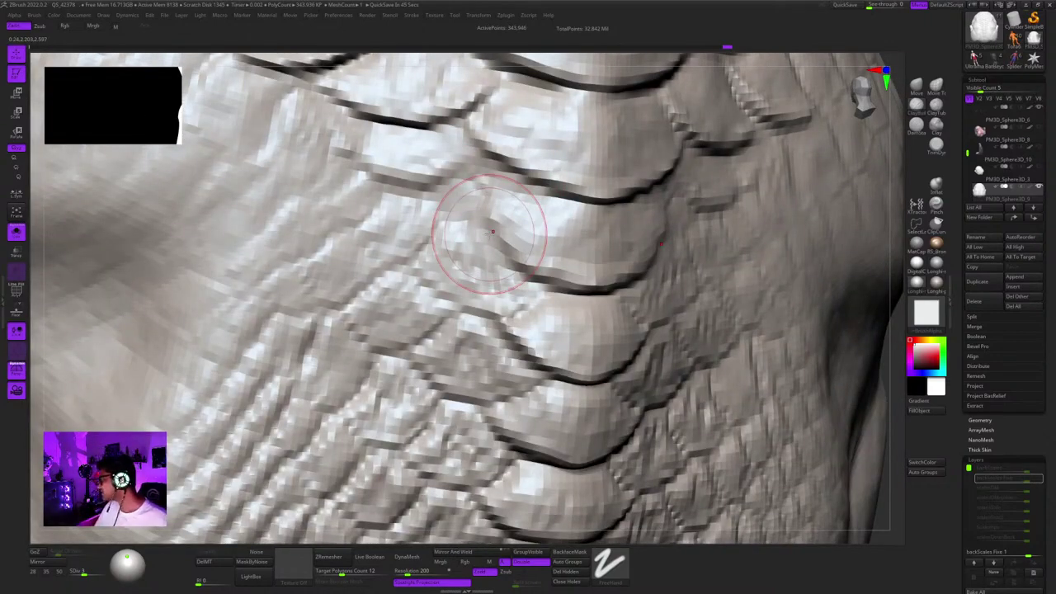
mouse_move(632, 237)
right_down()
mouse_move(610, 197)
mouse_move(681, 196)
mouse_move(595, 150)
mouse_move(571, 231)
mouse_move(627, 272)
mouse_move(700, 213)
mouse_move(635, 203)
mouse_move(675, 207)
right_up()
Select the DamStandard brush and carve crisp grooves along the rims of the new side scale and the widened central scale.
click(916, 125)
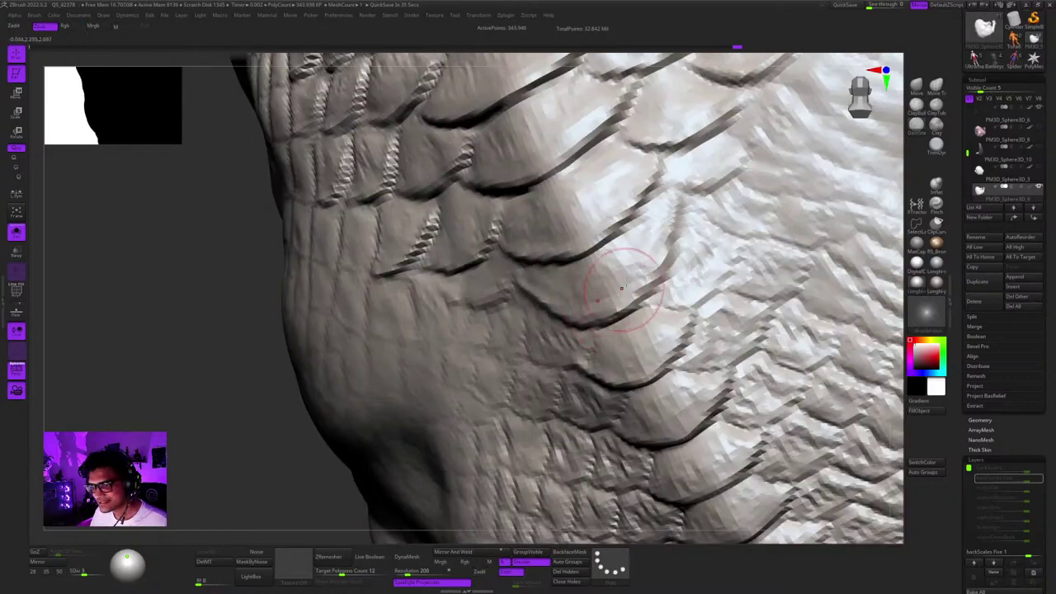
mouse_move(621, 288)
right_down()
mouse_move(641, 276)
mouse_move(585, 299)
mouse_move(624, 298)
mouse_move(639, 318)
right_up()
drag(610, 288, 672, 282)
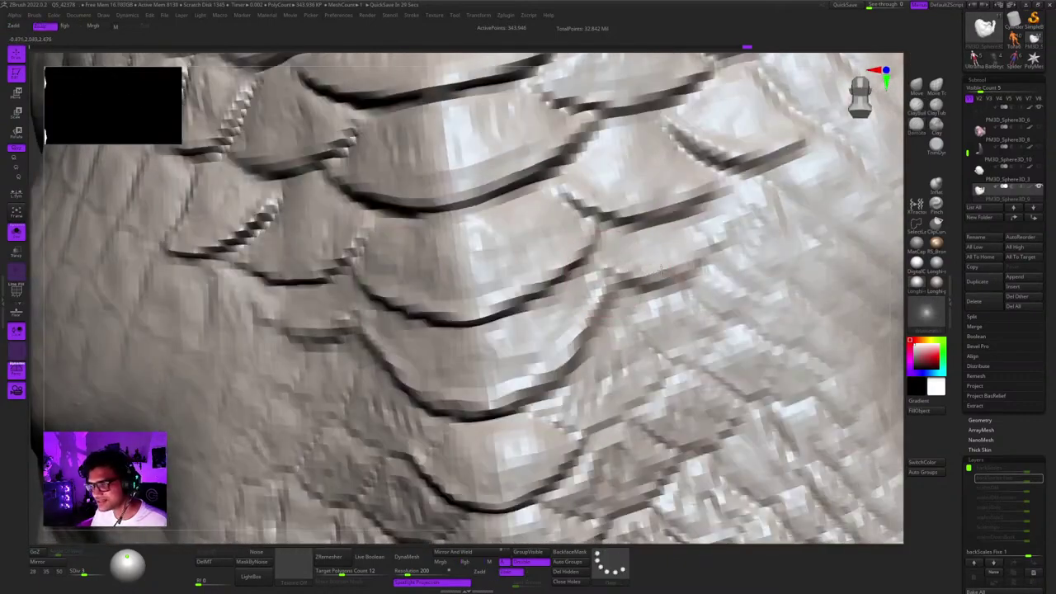
drag(711, 249, 614, 287)
ctrl+right_drag(603, 284, 577, 252)
right_drag(534, 279, 571, 288)
ctrl+right_drag(571, 289, 587, 310)
drag(524, 301, 492, 290)
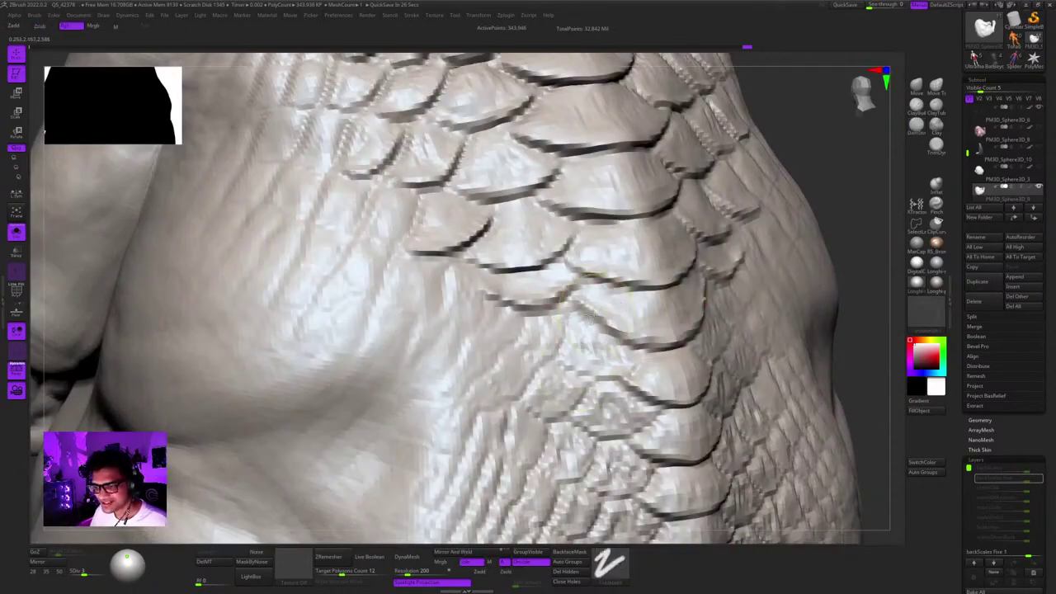
Deepen the groove along the side edge and lower rim of the widened central scale.
ctrl+right_drag(532, 277, 515, 248)
right_drag(569, 198, 495, 194)
mouse_move(731, 219)
right_down()
mouse_move(711, 226)
mouse_move(719, 257)
right_up()
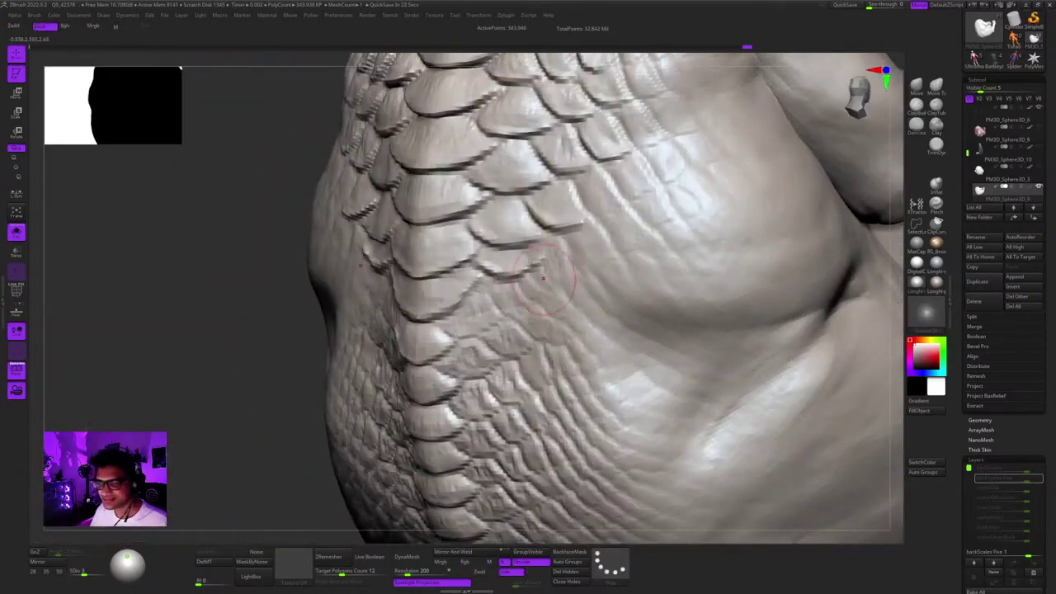
ctrl+right_drag(569, 247, 582, 276)
right_drag(504, 268, 551, 279)
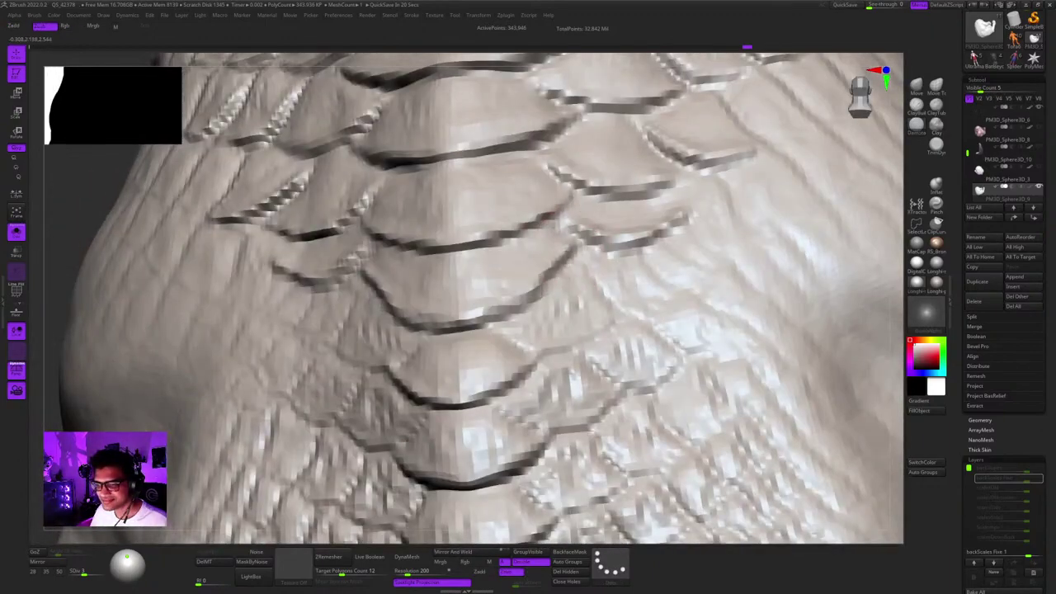
drag(570, 252, 495, 320)
ctrl+right_drag(511, 318, 486, 288)
ctrl+right_drag(486, 289, 501, 314)
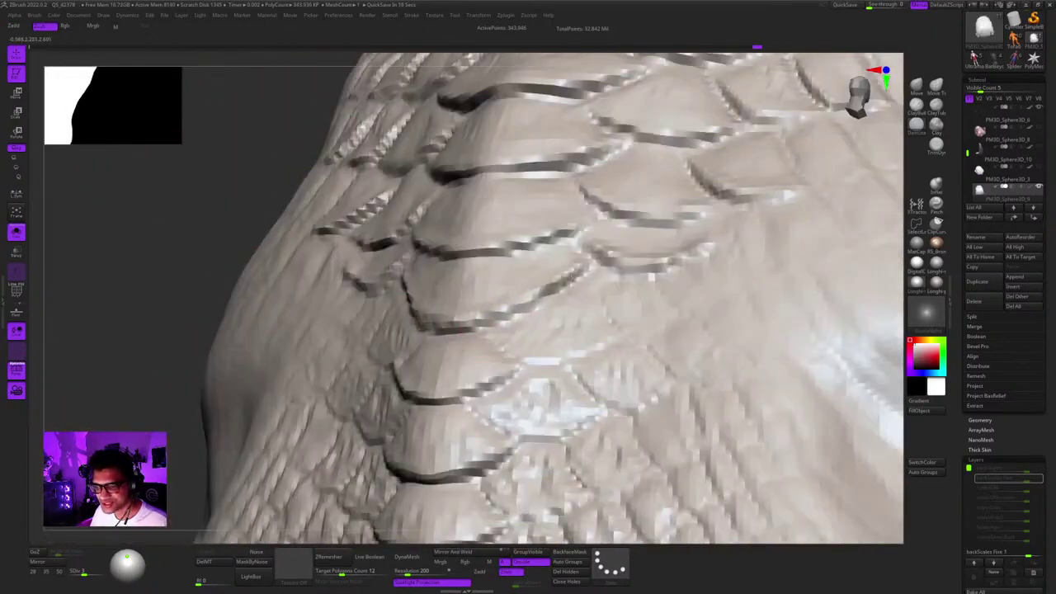
drag(570, 278, 589, 266)
mouse_move(569, 276)
ctrl+right_down()
mouse_move(561, 258)
mouse_move(598, 263)
mouse_move(573, 247)
mouse_move(569, 307)
ctrl+right_up()
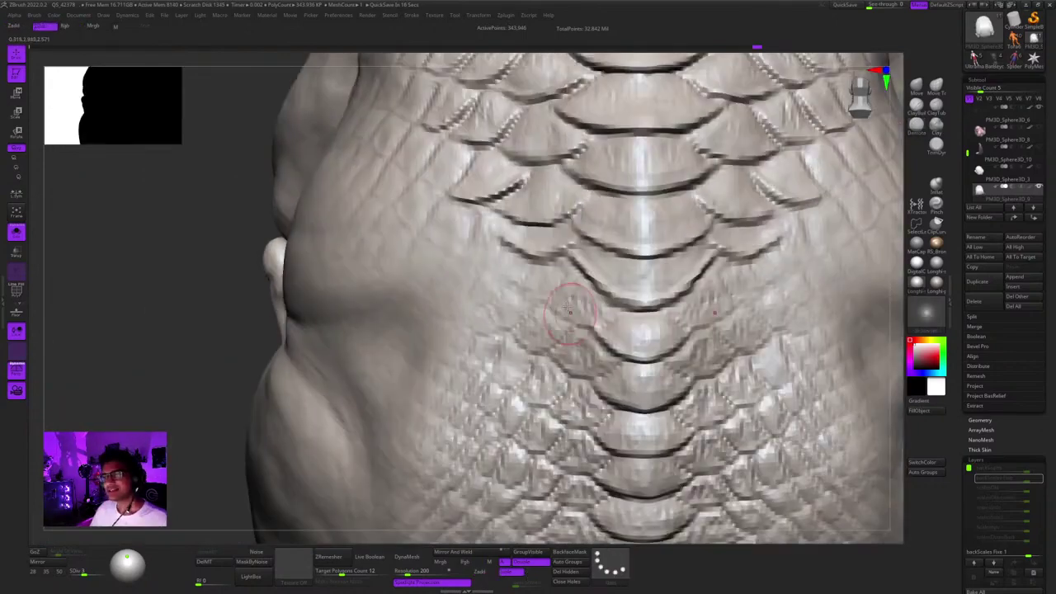
Sharpen the corner where the widened central scale meets the new side scale.
ctrl+right_drag(581, 263, 584, 287)
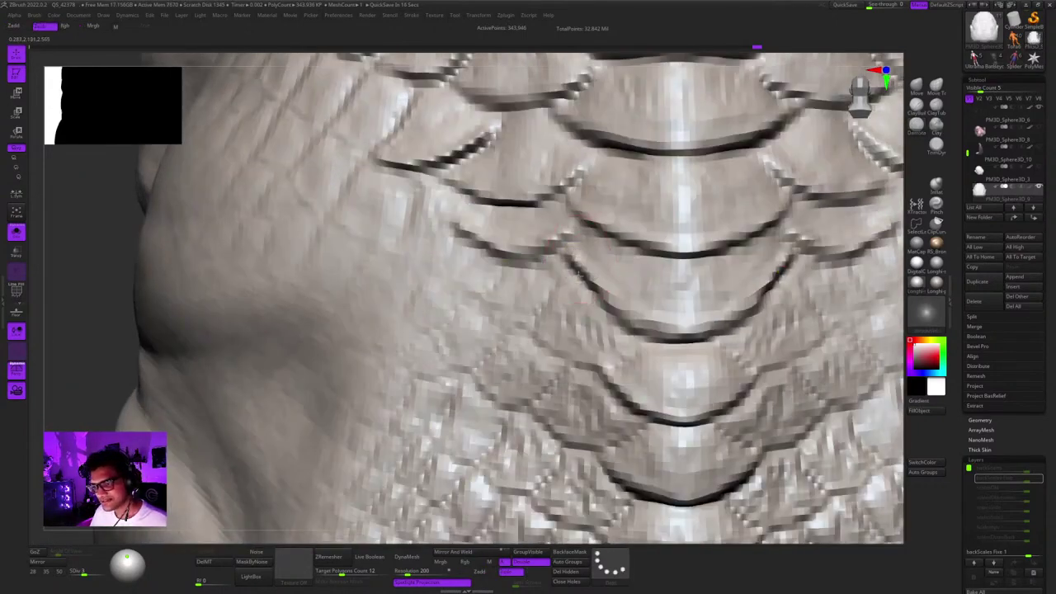
drag(579, 278, 586, 264)
alt+right_drag(587, 305, 554, 264)
right_drag(524, 219, 573, 213)
drag(538, 202, 546, 209)
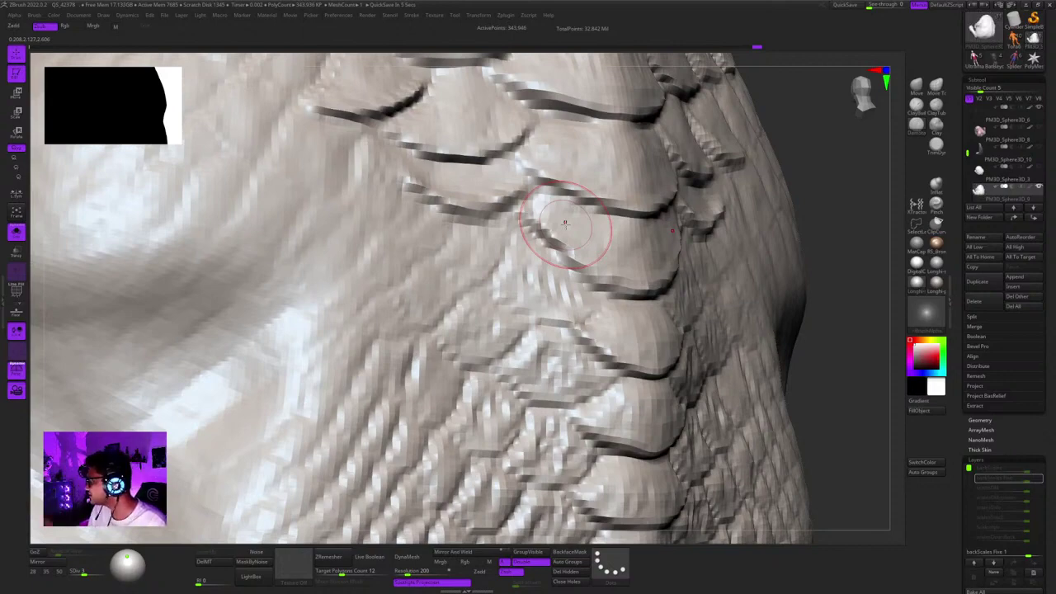
Abort the automatic project save and refine the far side edge of the widened central scale.
right_drag(574, 228, 528, 225)
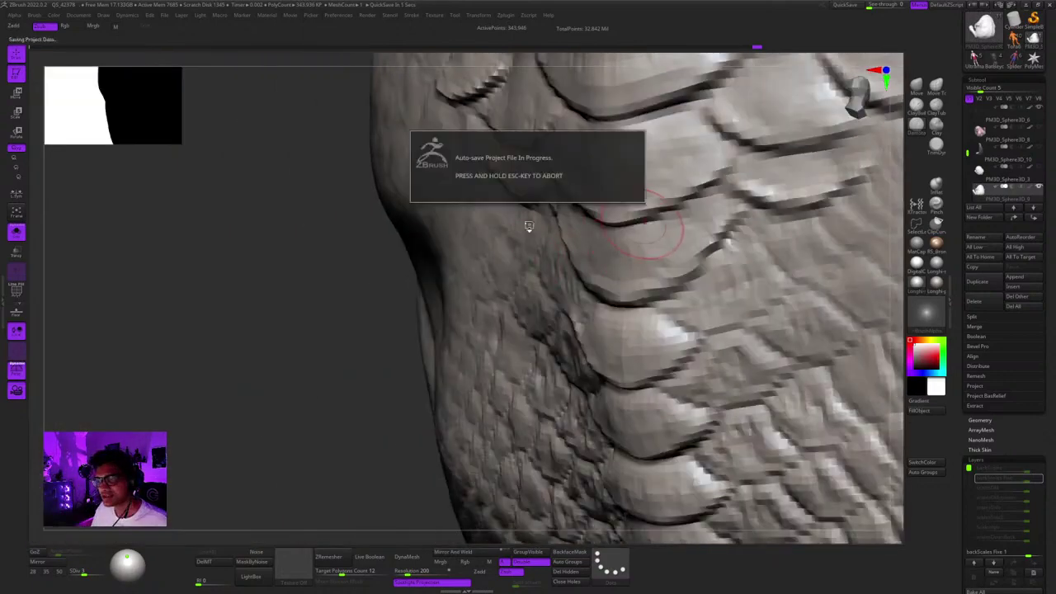
key(Escape)
mouse_move(633, 225)
right_down()
mouse_move(660, 216)
mouse_move(652, 189)
mouse_move(678, 186)
mouse_move(684, 219)
mouse_move(632, 198)
right_up()
drag(631, 197, 658, 234)
right_drag(658, 234, 600, 252)
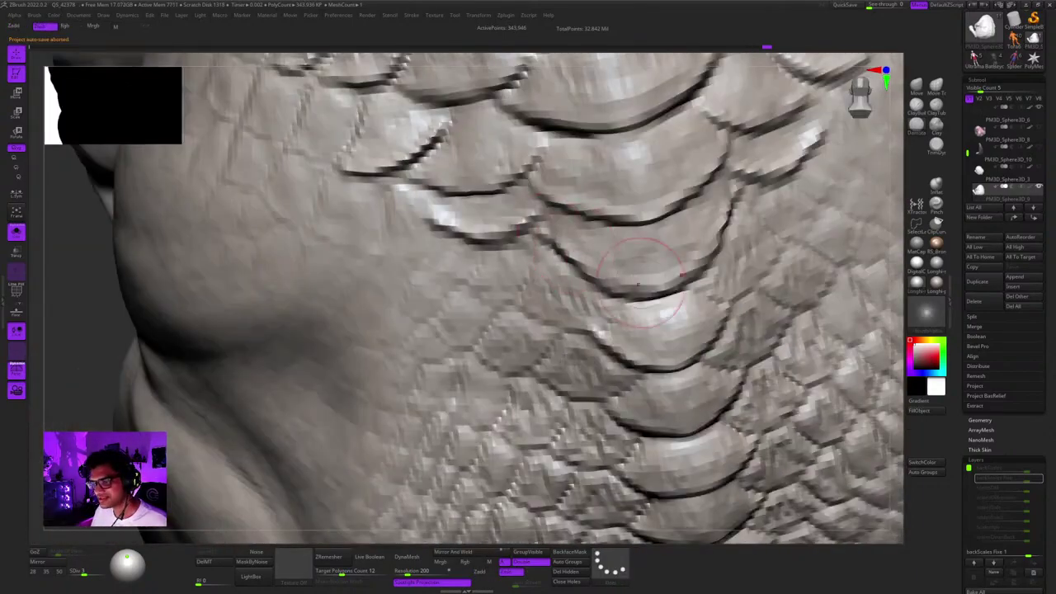
Select the Move brush, adjust its size, and reshape the raised edge of the central scales in profile.
mouse_move(684, 278)
right_down()
mouse_move(657, 216)
mouse_move(643, 219)
right_up()
ctrl+right_drag(643, 219, 627, 229)
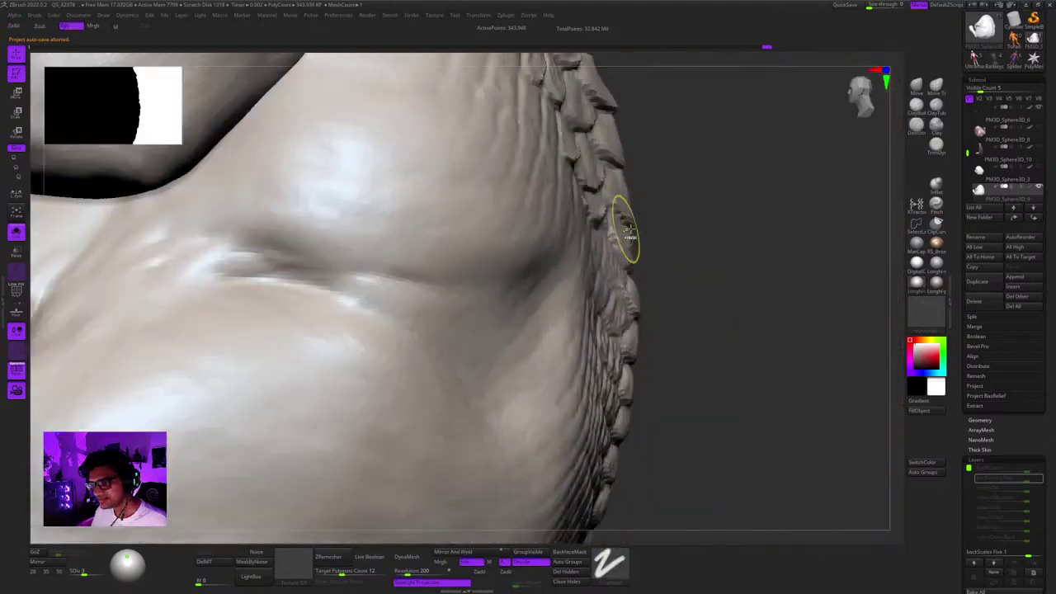
click(917, 86)
right_drag(681, 186, 698, 264)
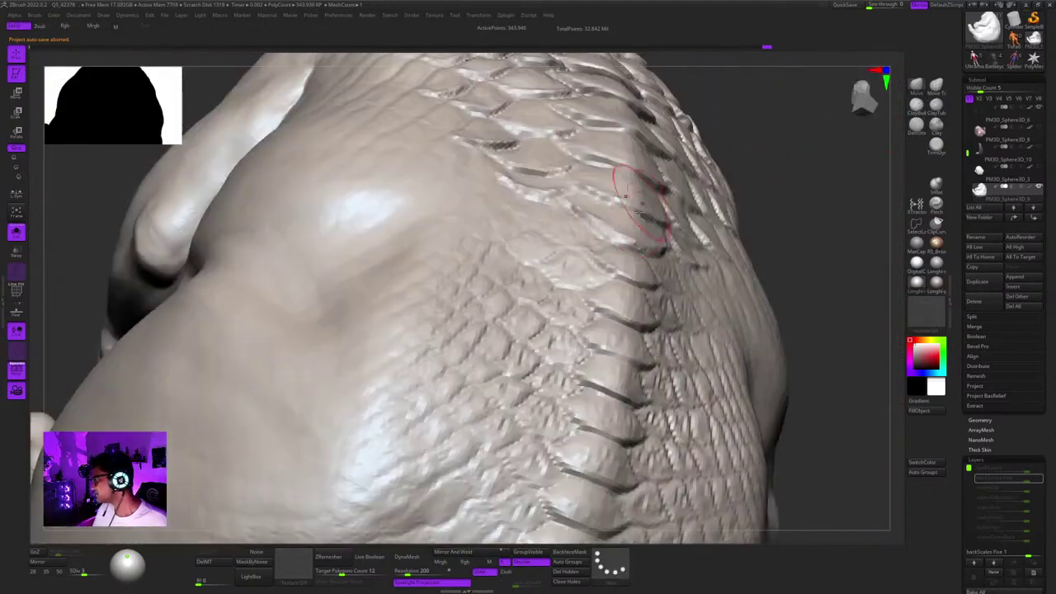
ctrl+right_drag(639, 212, 606, 289)
key(space)
click(640, 236)
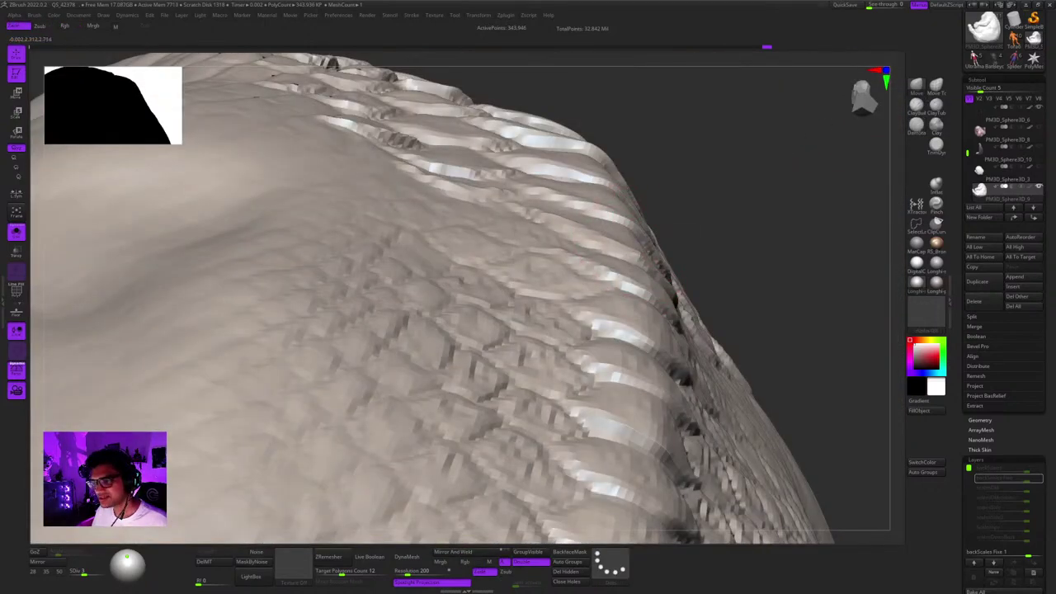
right_drag(606, 230, 575, 221)
right_drag(600, 256, 615, 145)
Load the saved tool containing the GreySkull castle scene with all of its subtools displayed.
key(space)
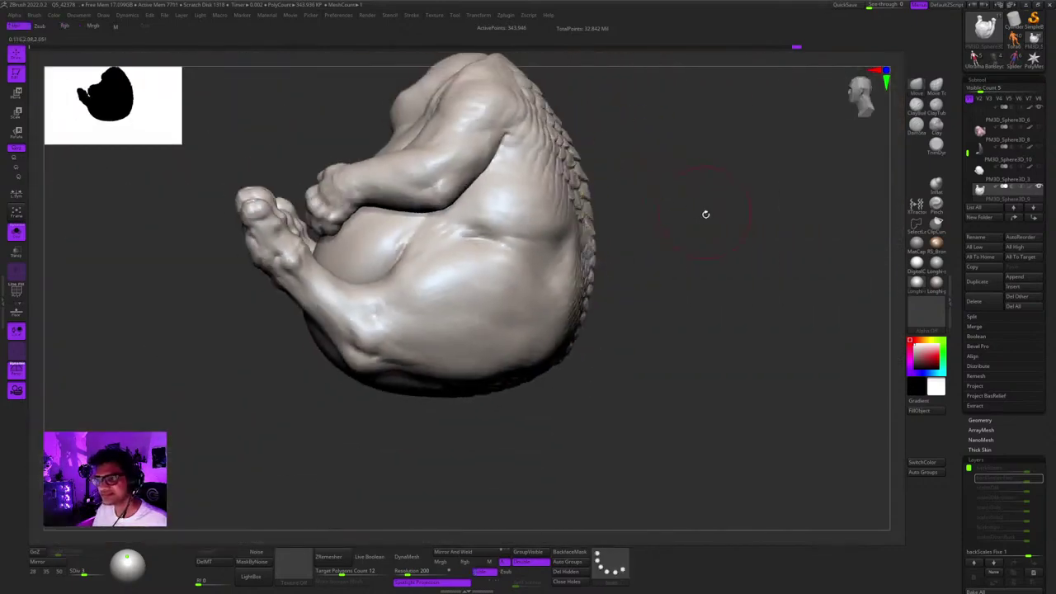
right_drag(704, 214, 685, 193)
right_drag(684, 193, 752, 188)
drag(1017, 47, 1018, 139)
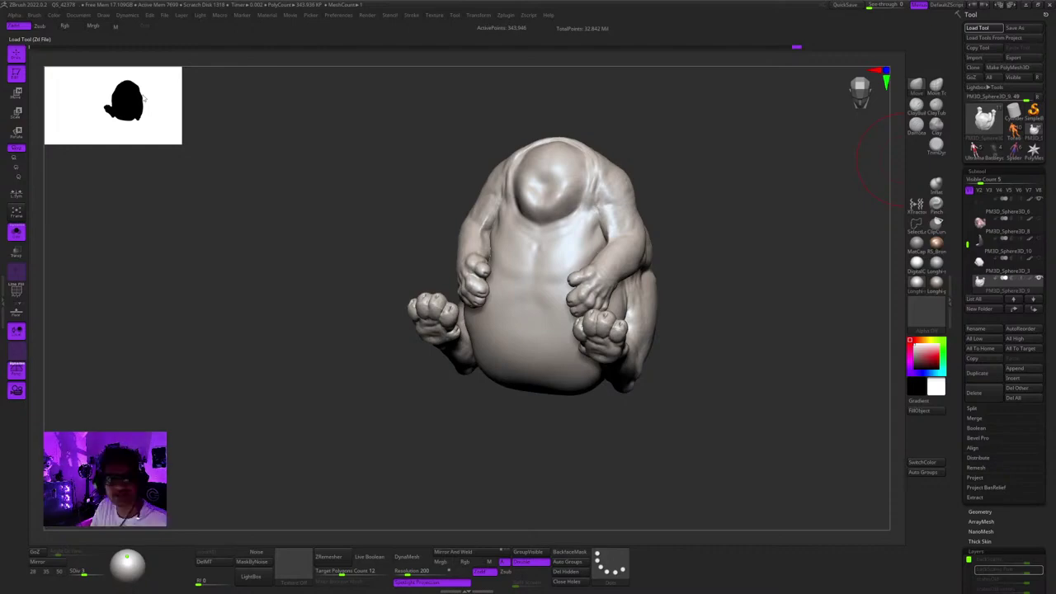
right_drag(678, 244, 403, 266)
click(18, 234)
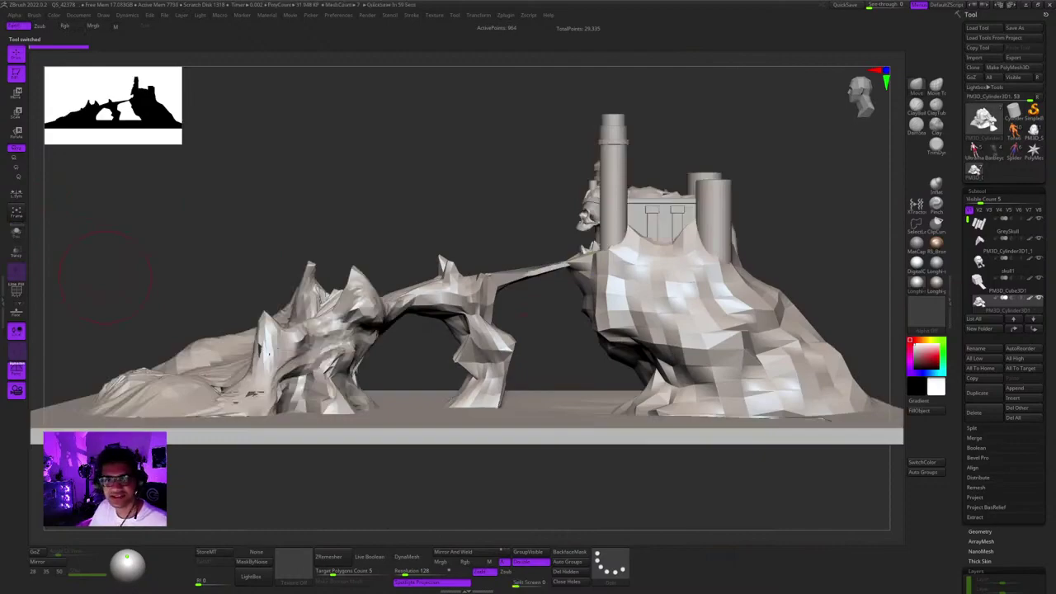
Examine the GreySkull castle, its skull facade and the rocky base from the front and side.
right_drag(106, 278, 748, 191)
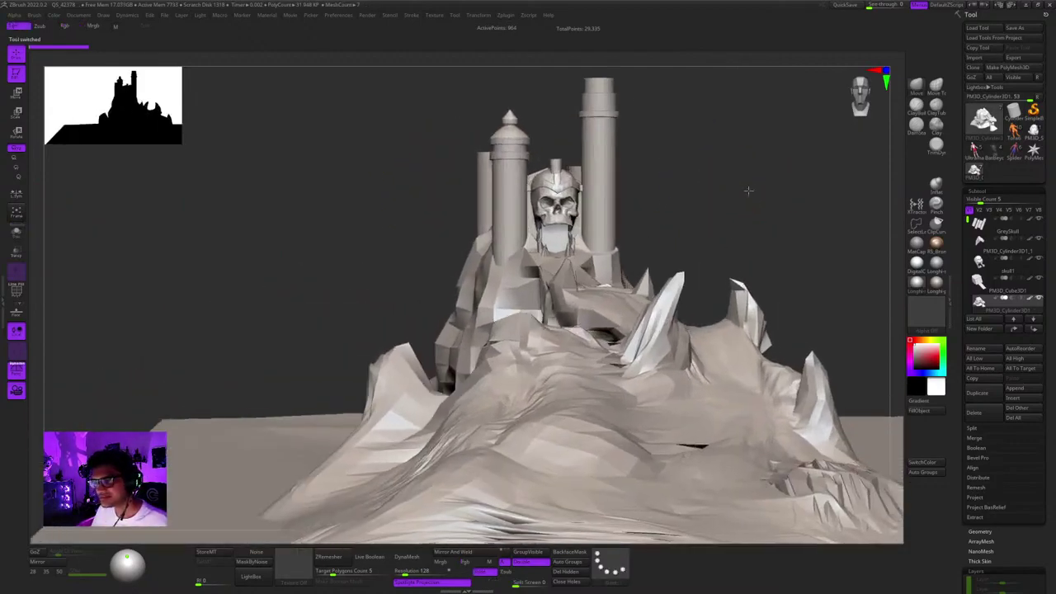
drag(748, 190, 744, 190)
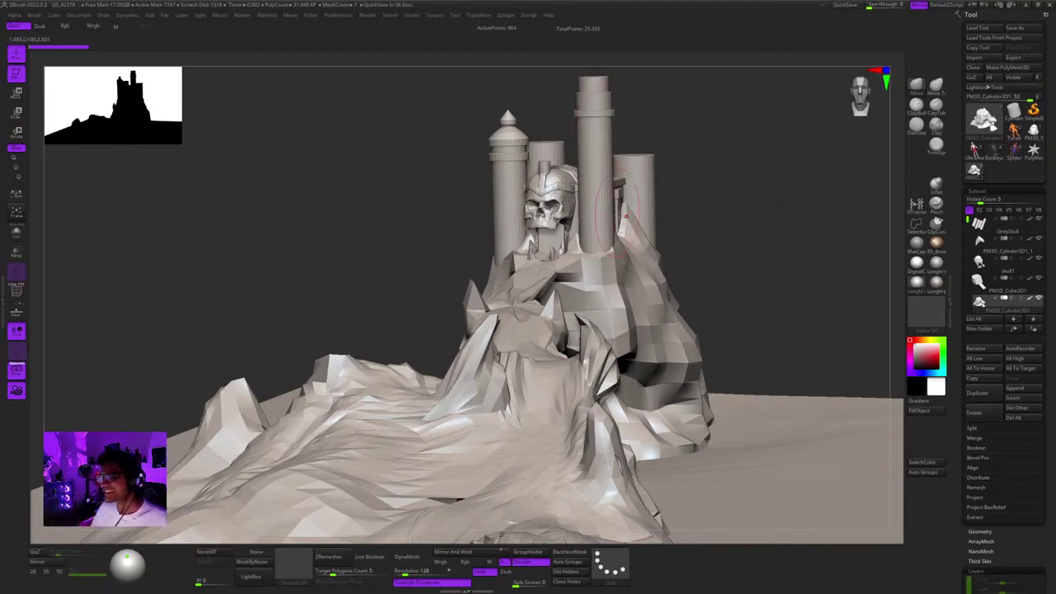
drag(679, 182, 703, 182)
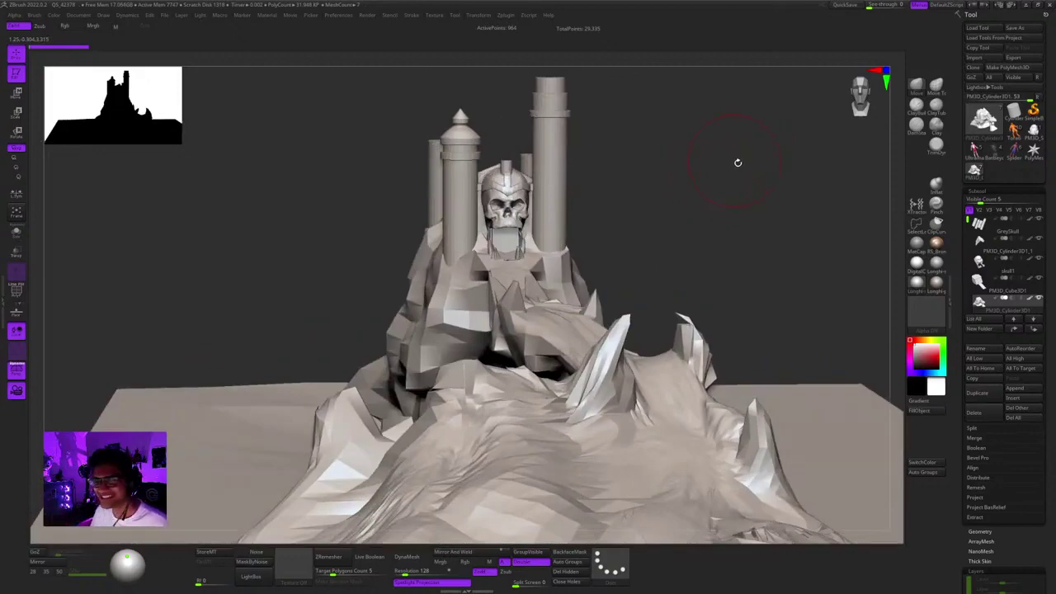
right_drag(738, 162, 736, 194)
ctrl+right_drag(737, 195, 738, 178)
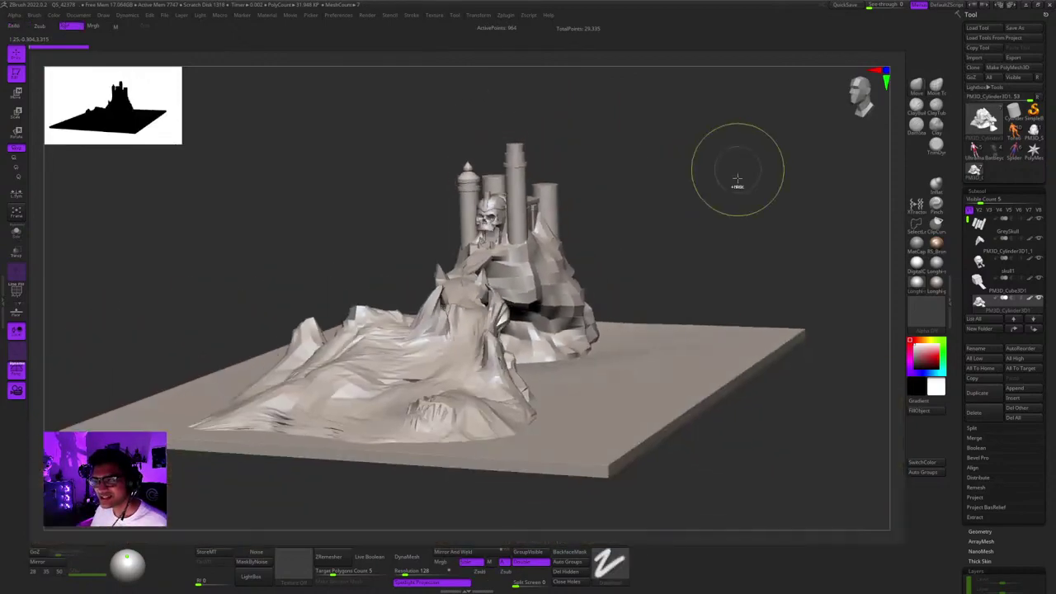
Switch from the castle back to the creature sculpt and frame the overlapping scales on its back.
drag(736, 178, 757, 195)
click(1033, 131)
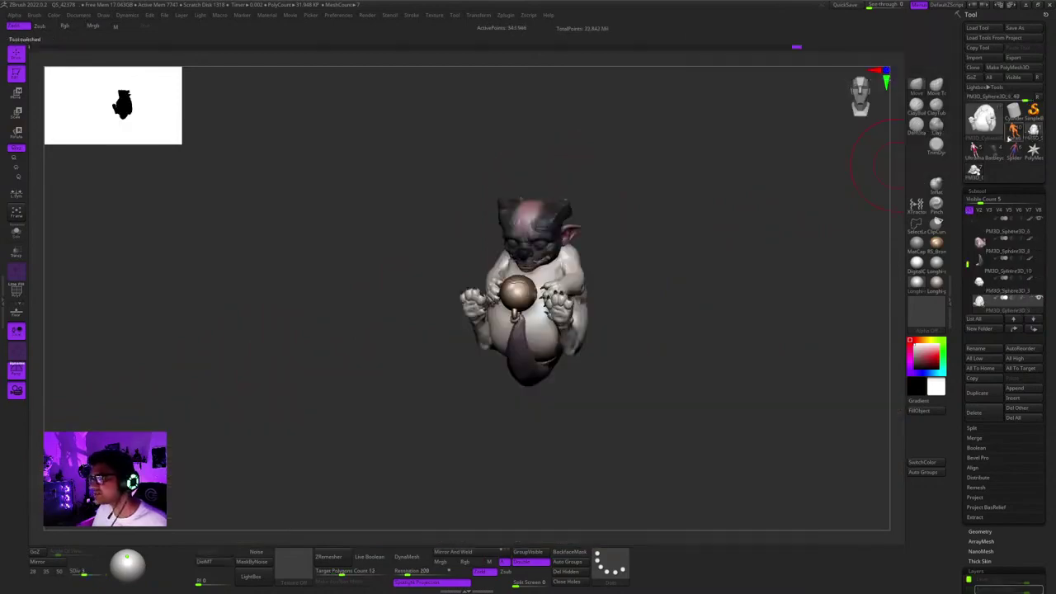
key(f)
right_drag(677, 229, 643, 262)
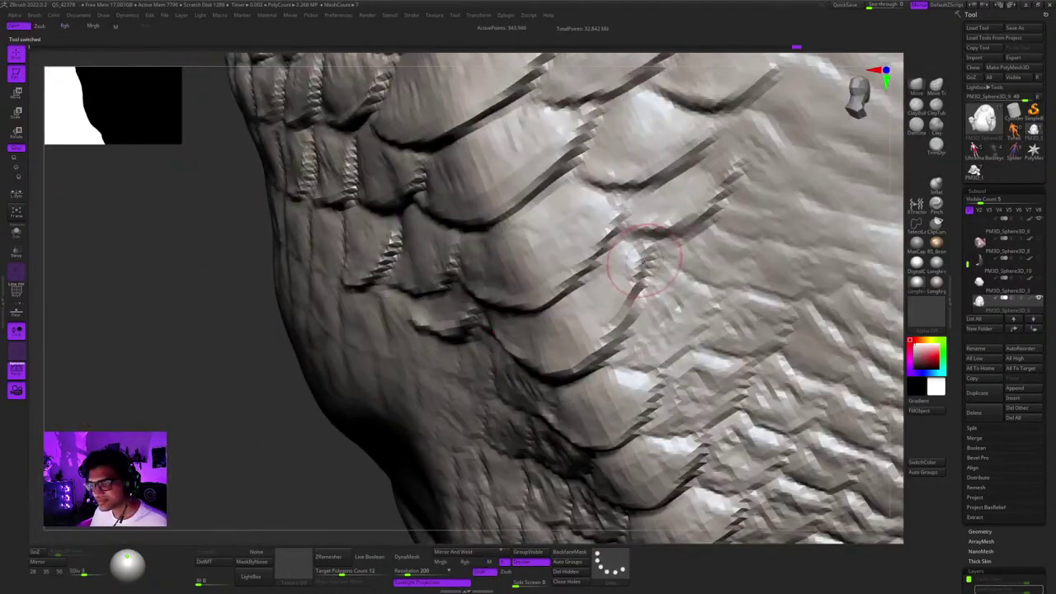
Select the Dam Standard brush and carve the crease under the edge of the mid-back scales.
click(916, 127)
mouse_move(690, 186)
right_down()
mouse_move(664, 221)
mouse_move(660, 206)
right_up()
drag(660, 206, 528, 383)
alt+right_drag(500, 436, 608, 283)
right_click(608, 283)
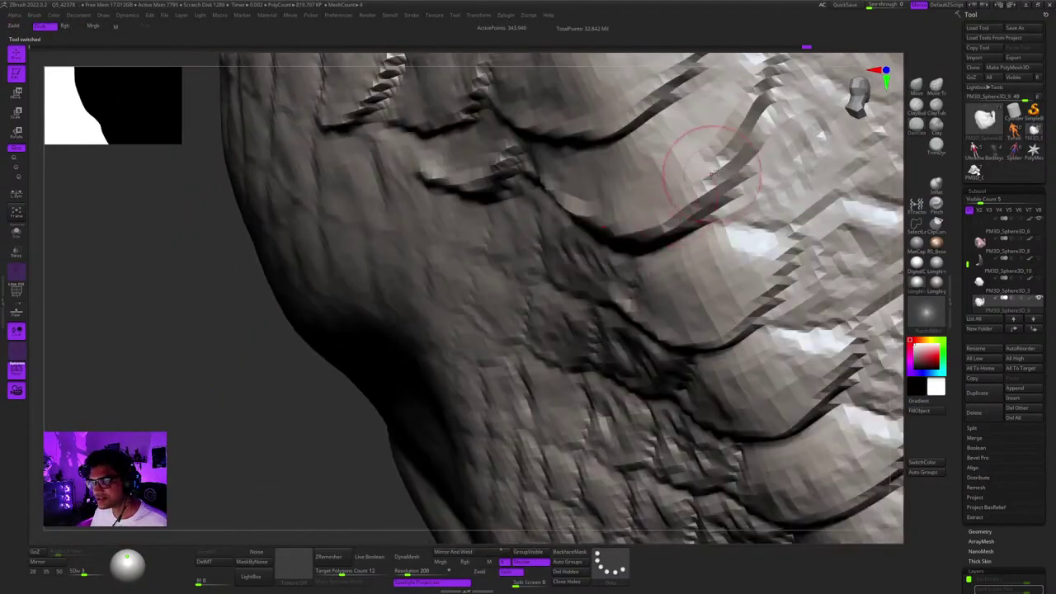
Adjust the brush size and deepen the creases between the mid-back central scales and their small side scales.
ctrl+right_drag(597, 245, 590, 210)
mouse_move(590, 210)
right_down()
mouse_move(577, 202)
mouse_move(606, 200)
mouse_move(635, 235)
right_up()
ctrl+right_drag(635, 235, 651, 290)
right_drag(638, 236, 514, 277)
mouse_move(621, 319)
right_down()
mouse_move(569, 299)
mouse_move(518, 334)
right_up()
right_click(518, 334)
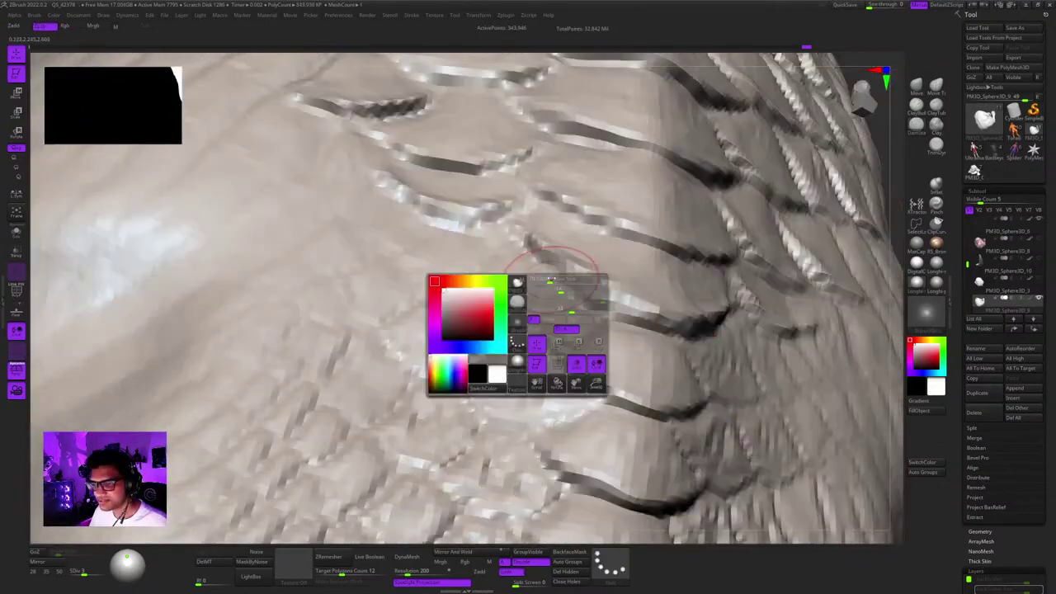
drag(532, 243, 708, 327)
right_drag(636, 317, 523, 263)
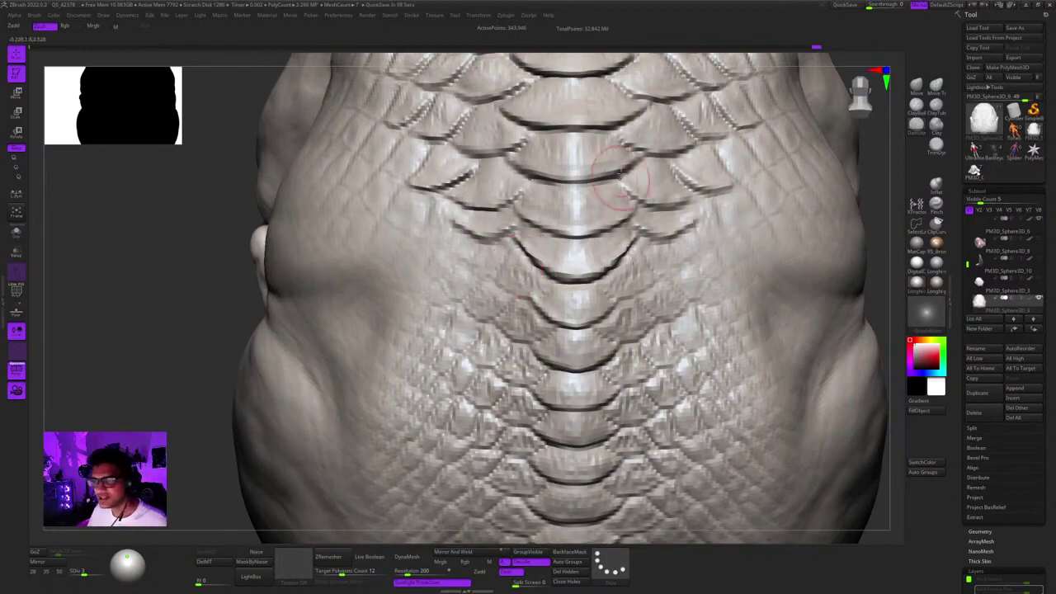
Sharpen the lower edges of the small side scales flanking the mid-back central scales.
right_drag(620, 175, 648, 231)
mouse_move(643, 237)
mouse_down()
mouse_move(722, 268)
mouse_move(779, 272)
mouse_up()
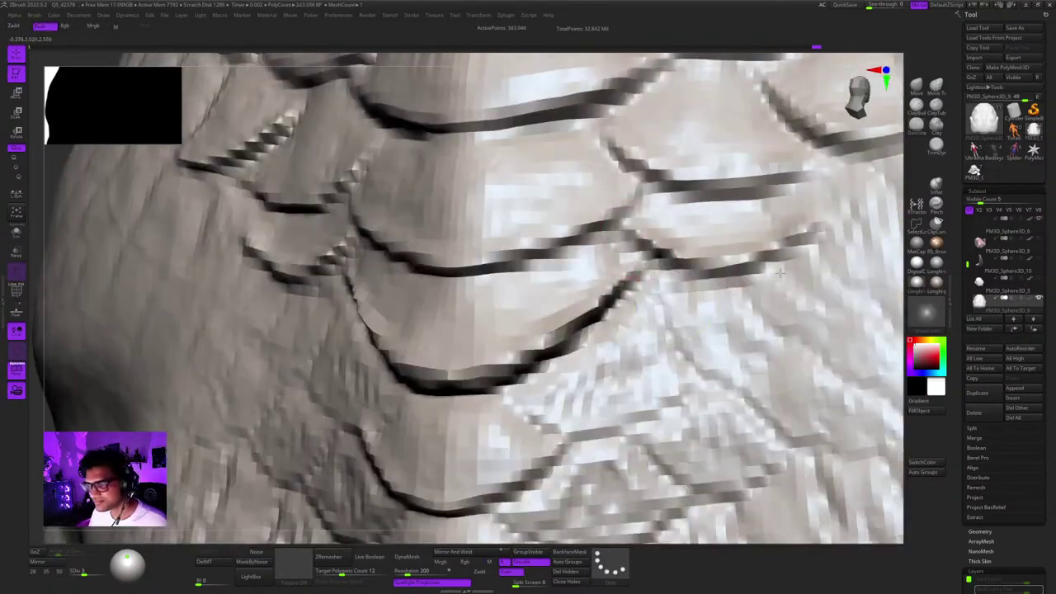
right_drag(779, 273, 642, 245)
ctrl+right_drag(641, 246, 651, 253)
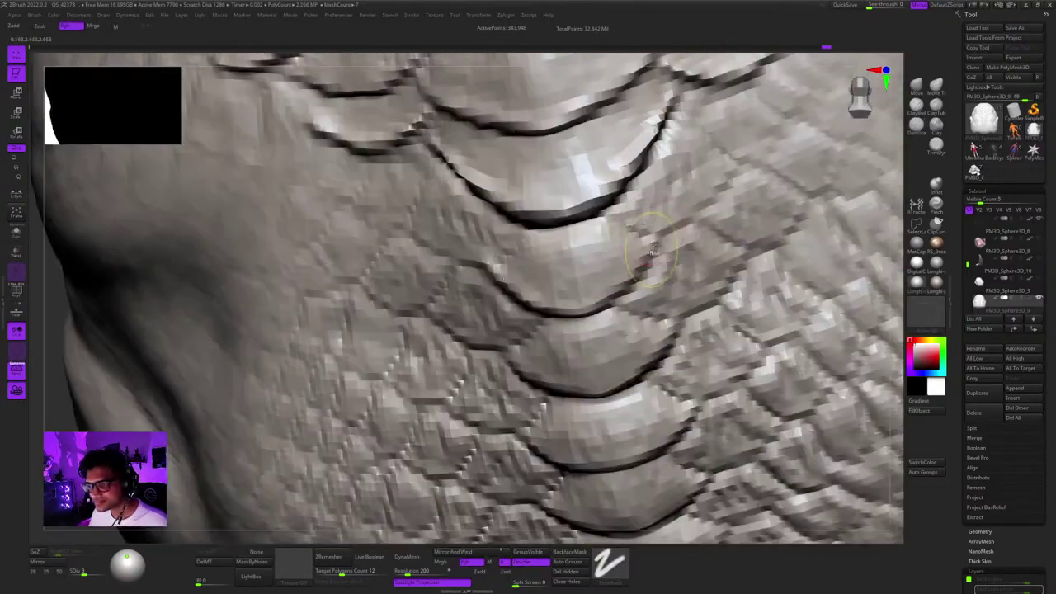
Deepen the curved creases beneath the lower central scales down toward the tail.
mouse_move(613, 216)
right_down()
mouse_move(561, 247)
mouse_move(540, 318)
mouse_move(551, 283)
mouse_move(625, 241)
right_up()
right_click(540, 320)
mouse_move(591, 285)
right_down()
mouse_move(606, 258)
mouse_move(576, 264)
mouse_move(560, 240)
mouse_move(608, 246)
mouse_move(598, 239)
right_up()
drag(677, 209, 695, 188)
right_drag(620, 255, 586, 231)
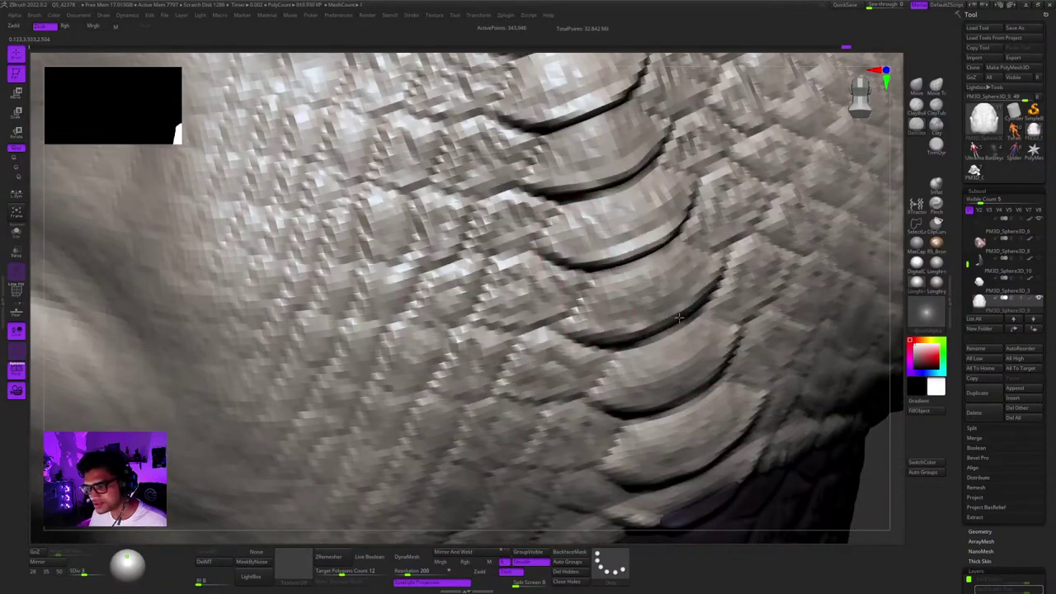
drag(679, 317, 700, 298)
mouse_move(700, 298)
ctrl+right_down()
mouse_move(693, 198)
mouse_move(635, 190)
ctrl+right_up()
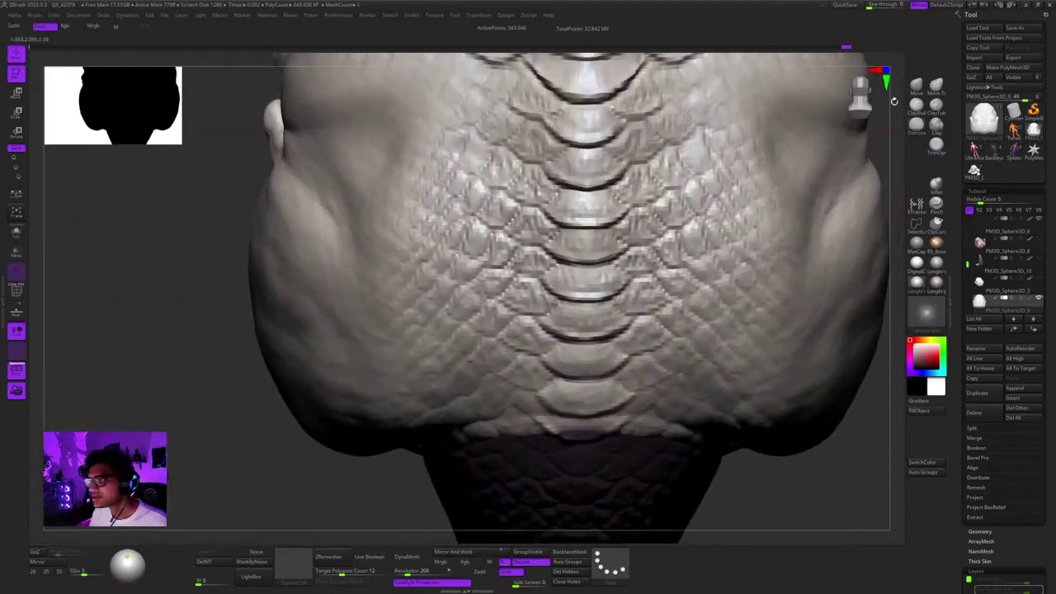
Select the Move brush and pull the lower edges of the lower central scales downward over the scales below.
click(916, 85)
ctrl+right_drag(610, 153, 597, 188)
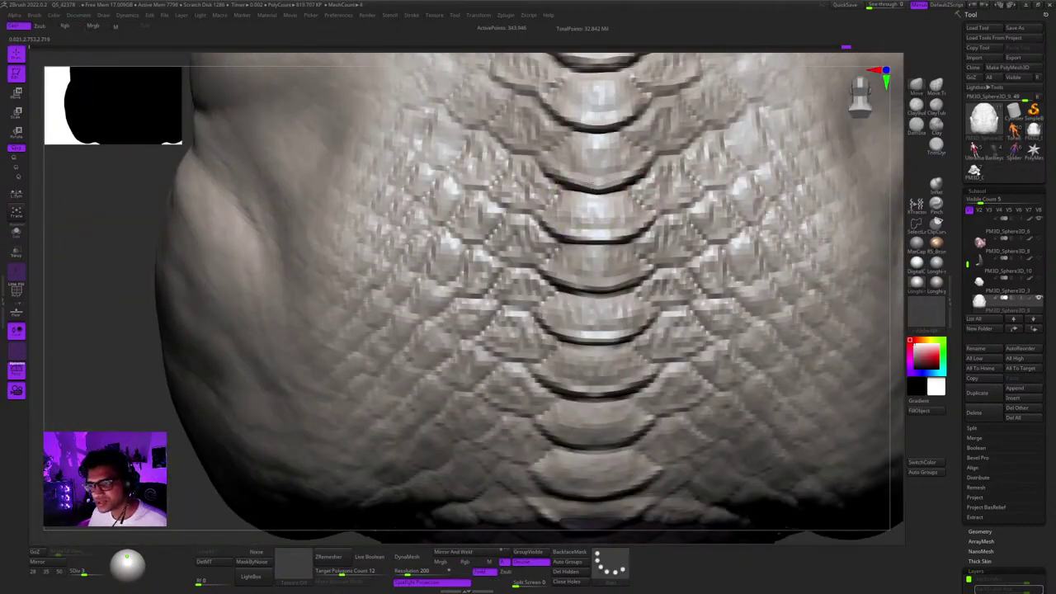
drag(595, 192, 595, 204)
key(space)
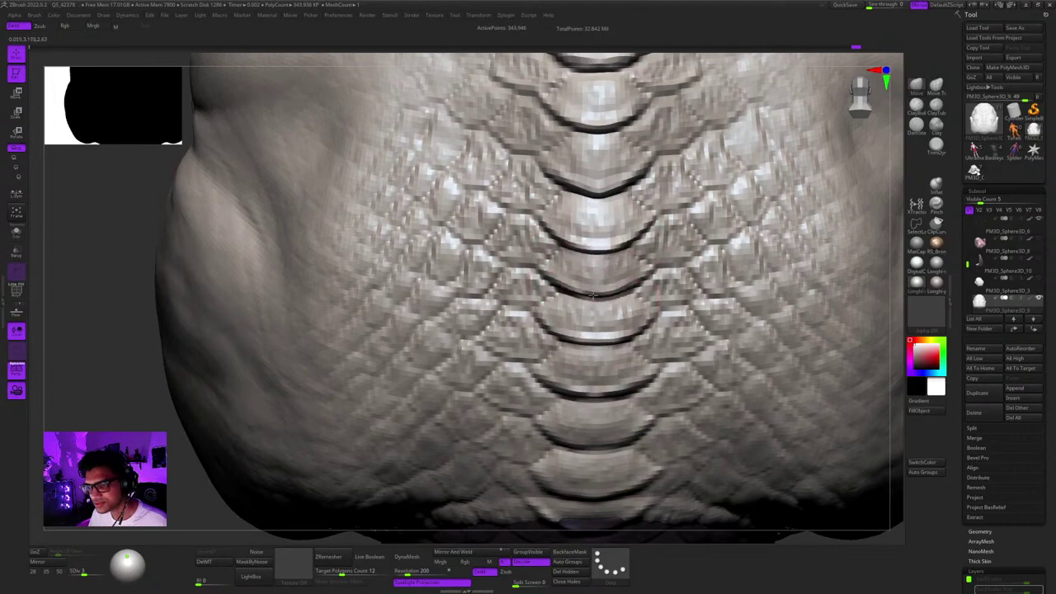
drag(593, 295, 592, 302)
alt+right_drag(593, 304, 602, 228)
key(space)
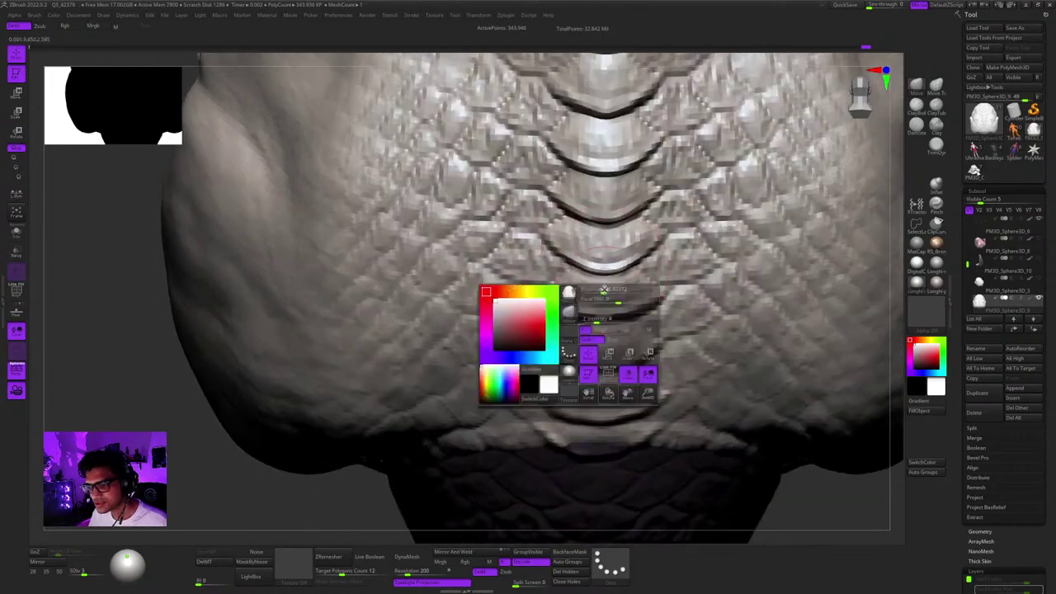
mouse_move(607, 285)
right_down()
mouse_move(611, 239)
mouse_move(613, 267)
right_up()
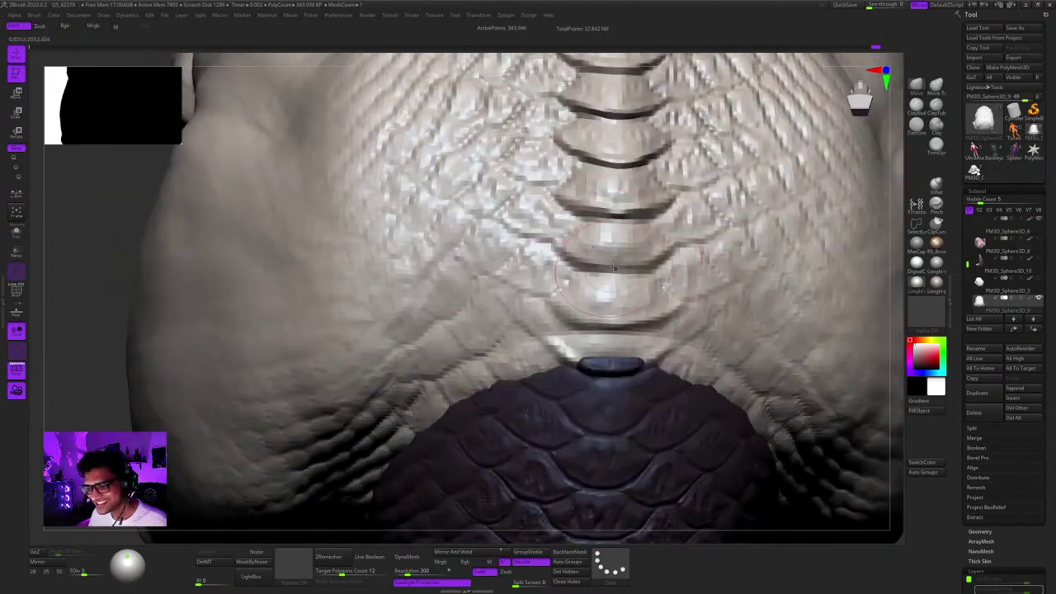
drag(614, 306, 614, 314)
Select the Dam Standard brush and define the crease around the last central scales above the tail.
mouse_move(614, 313)
right_down()
mouse_move(639, 312)
mouse_move(624, 239)
mouse_move(544, 247)
mouse_move(676, 280)
right_up()
click(921, 125)
ctrl+right_drag(621, 157, 608, 243)
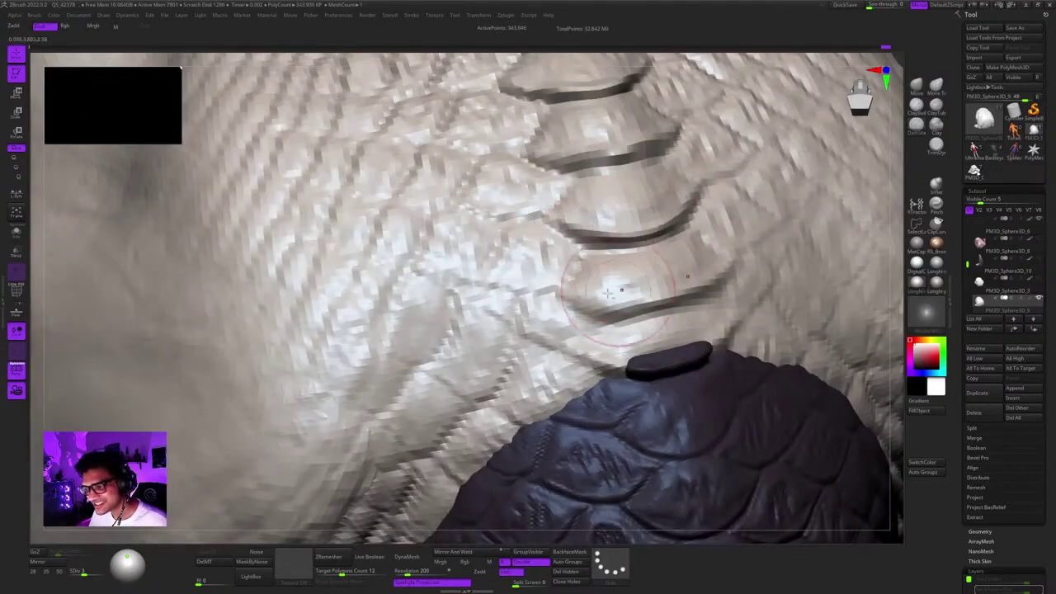
drag(540, 287, 577, 303)
mouse_move(577, 304)
right_down()
mouse_move(598, 276)
mouse_move(561, 305)
mouse_move(576, 326)
mouse_move(573, 255)
mouse_move(557, 241)
mouse_move(543, 301)
mouse_move(557, 241)
mouse_move(606, 231)
right_up()
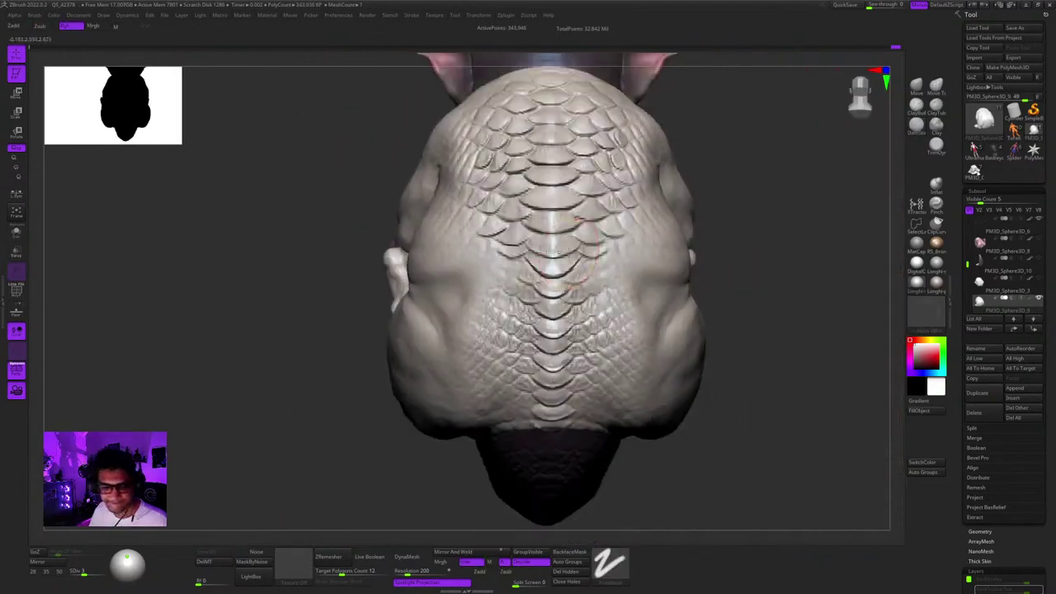
Select the Clay Buildup brush and step through the body's subdivision levels, ending at level 3.
click(916, 127)
click(917, 127)
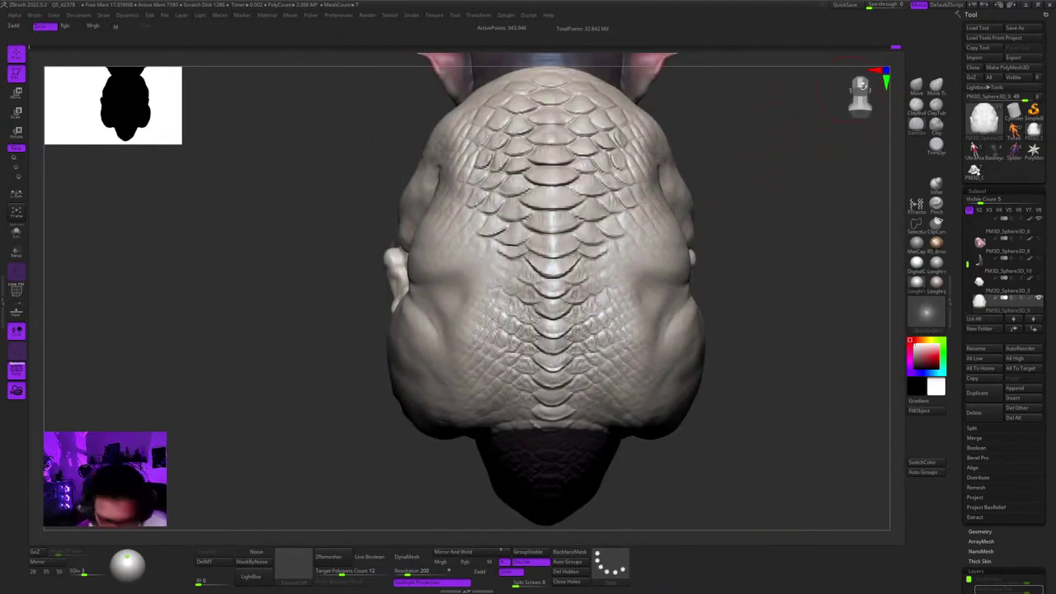
click(915, 109)
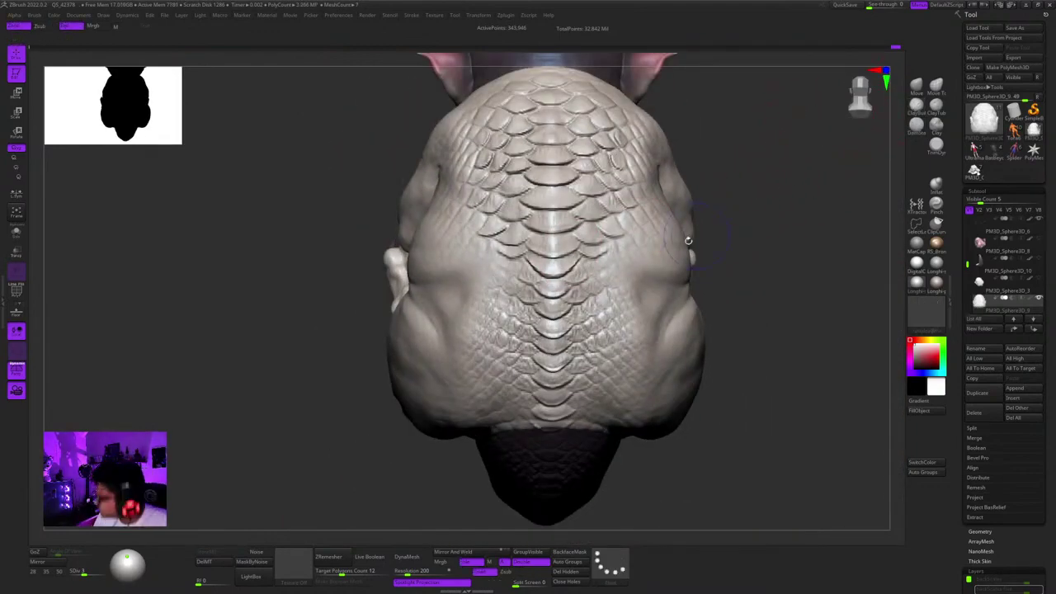
key(shift+d)
key(shift+d)
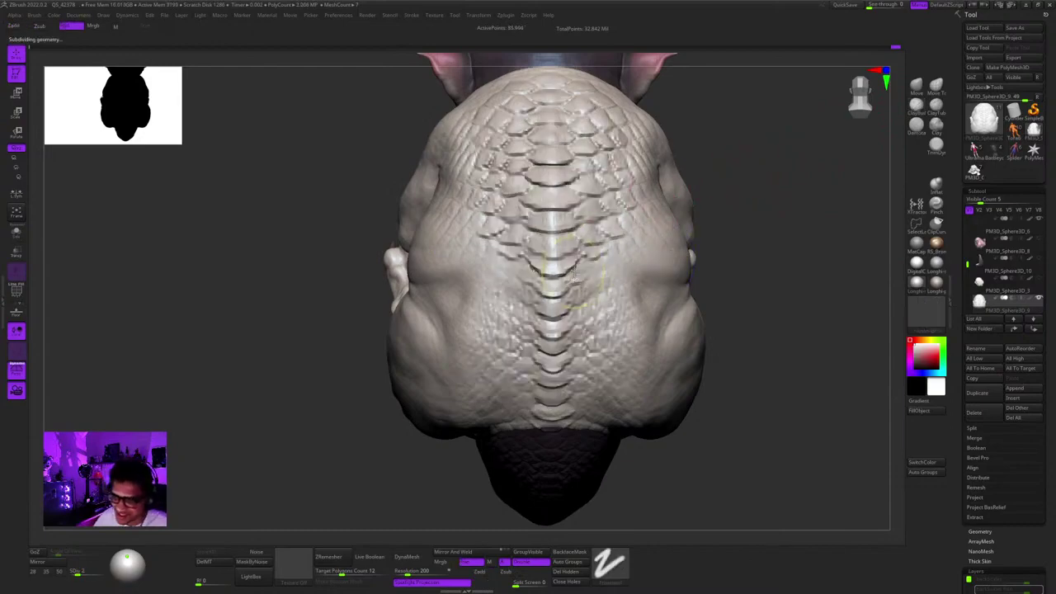
ctrl+right_drag(748, 172, 734, 264)
alt+right_drag(561, 286, 495, 221)
key(d)
key(d)
right_drag(561, 212, 536, 250)
key(shift+d)
Build up the raised scale beside the mid-back central scale with a defined lower edge.
right_click(606, 251)
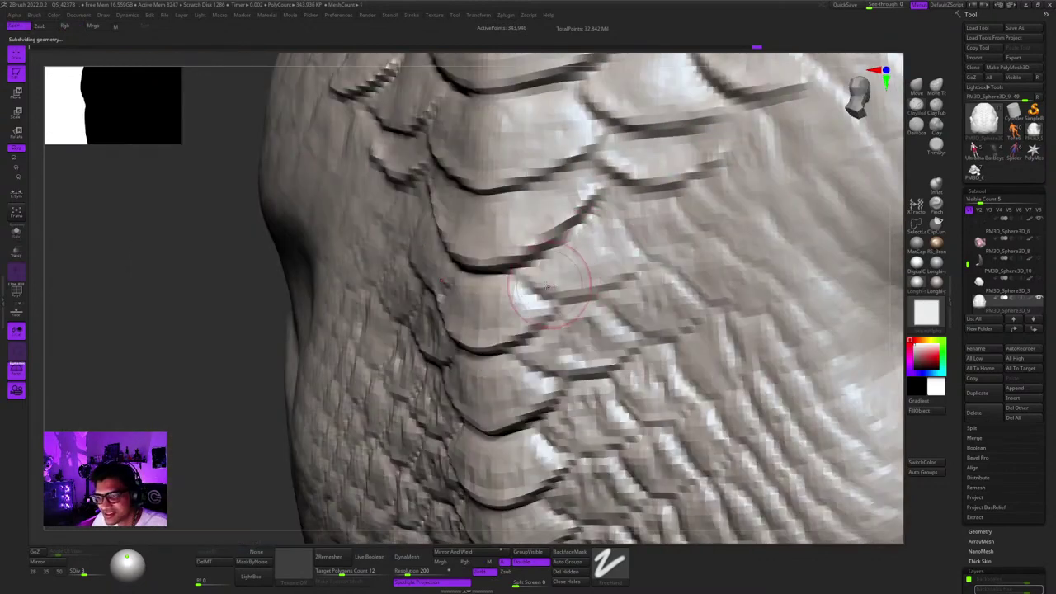
right_click(543, 280)
right_click(599, 272)
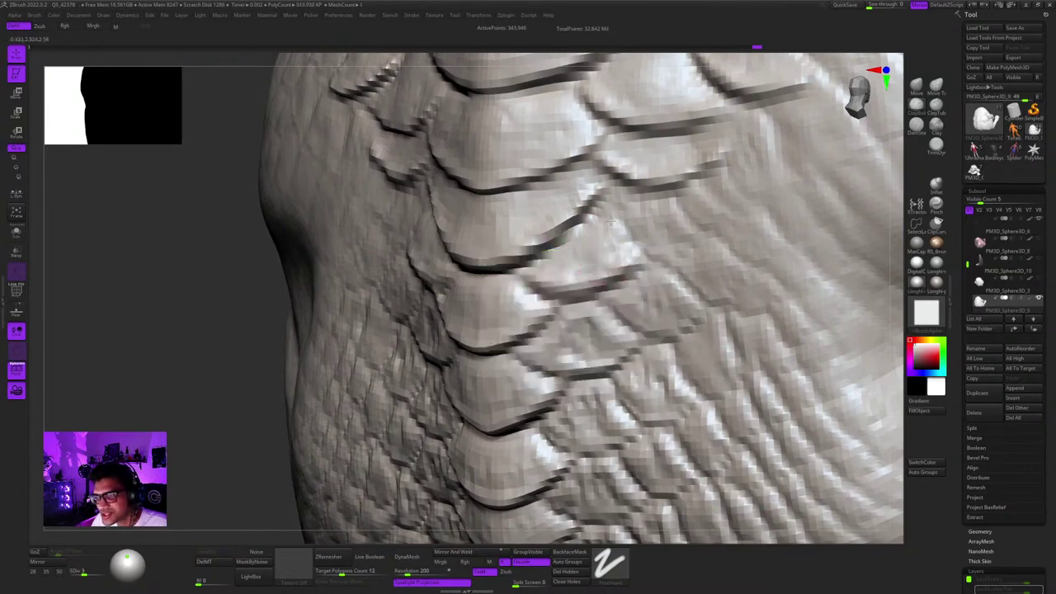
shift+right_drag(579, 263, 590, 260)
drag(578, 250, 598, 240)
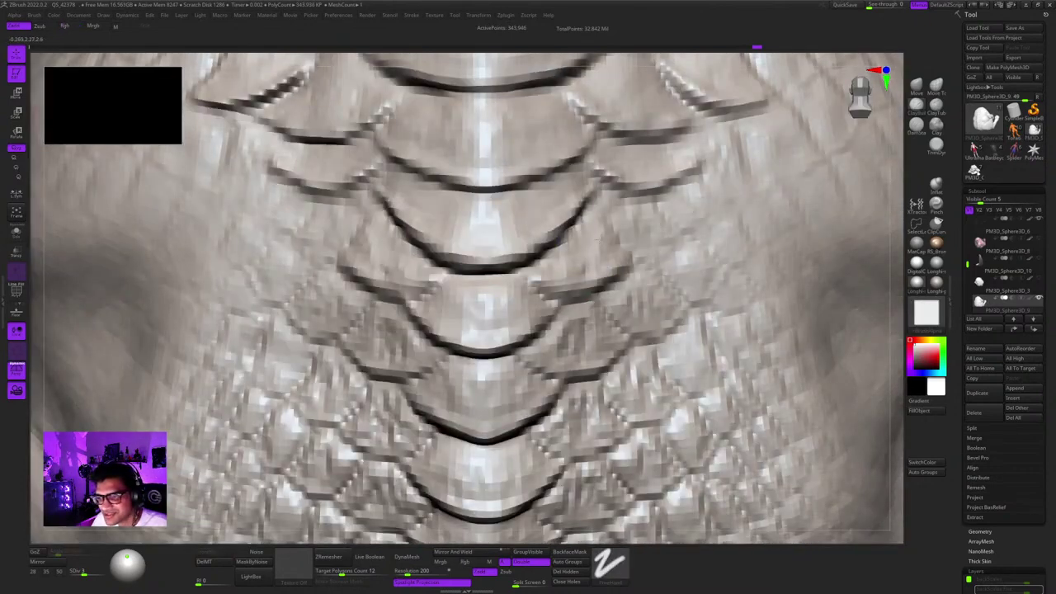
Build up the second scale outward from the spine, filling its surface and raising its lower edge.
ctrl+right_drag(563, 290, 554, 247)
mouse_move(554, 248)
ctrl+right_down()
mouse_move(566, 287)
mouse_move(568, 266)
mouse_move(583, 280)
ctrl+right_up()
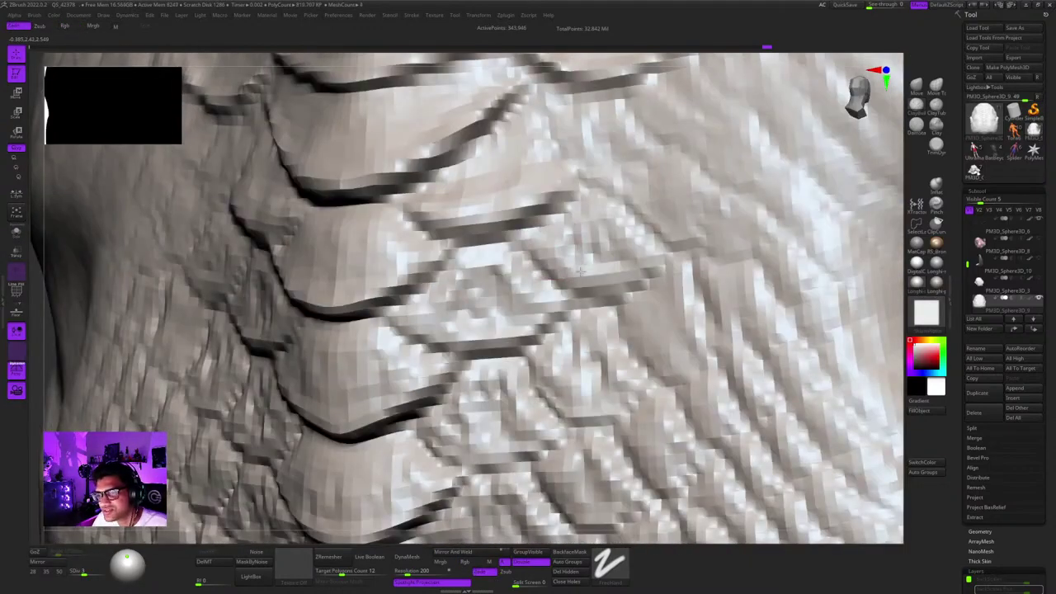
mouse_move(586, 287)
mouse_down()
mouse_move(654, 272)
mouse_move(556, 258)
mouse_up()
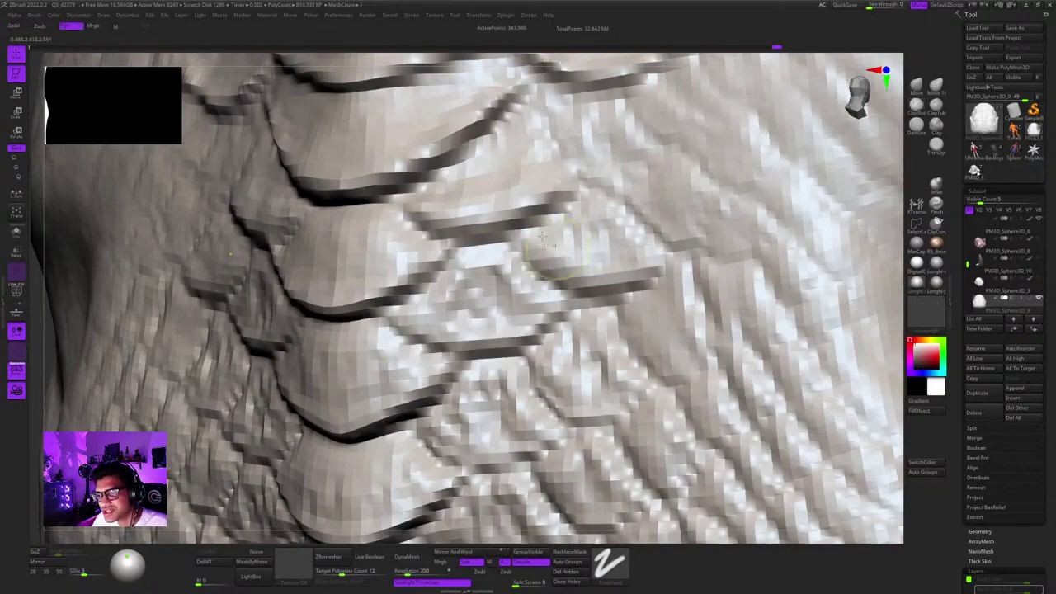
mouse_move(537, 257)
ctrl+right_down()
mouse_move(523, 224)
mouse_move(560, 274)
ctrl+right_up()
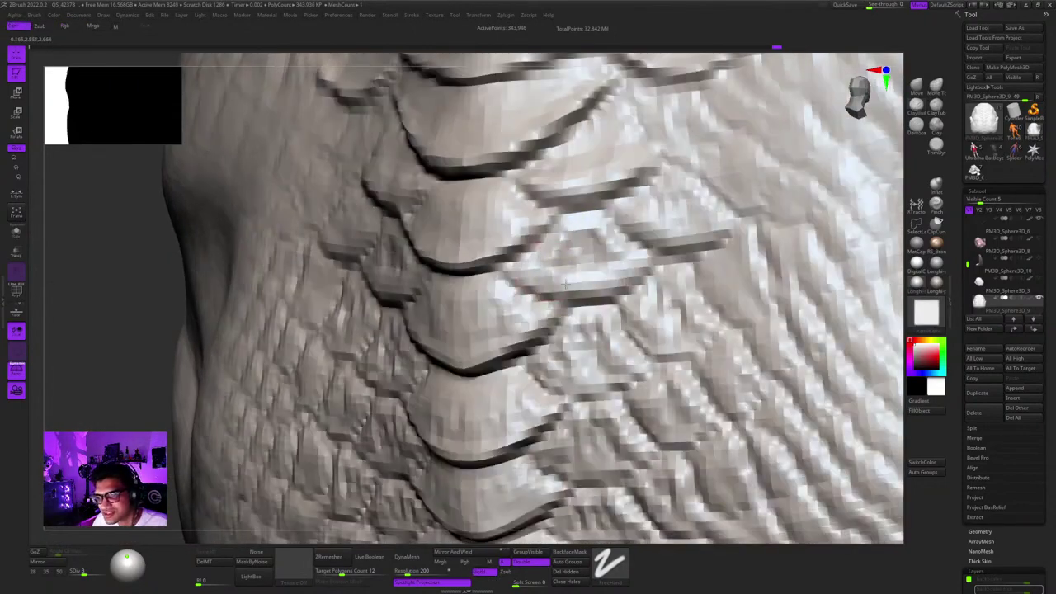
Adjust the brush and fill out the scale in the next row down beside the spine.
mouse_move(591, 245)
right_down()
mouse_move(607, 258)
mouse_move(534, 223)
right_up()
mouse_move(535, 223)
right_down()
mouse_move(534, 258)
mouse_move(569, 277)
mouse_move(569, 347)
mouse_move(548, 297)
mouse_move(529, 294)
right_up()
key(space)
drag(562, 239, 570, 239)
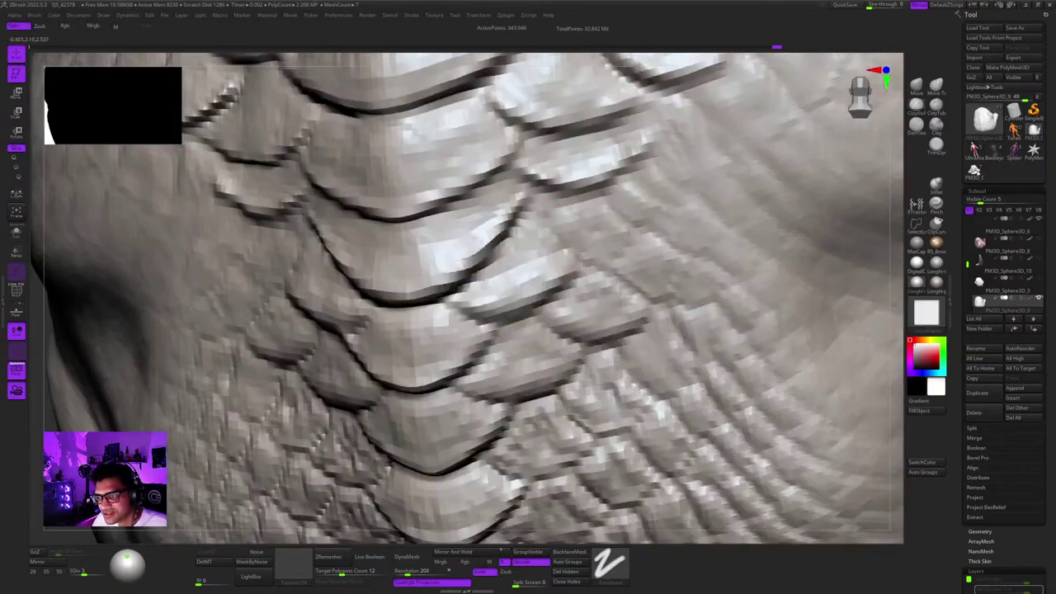
mouse_move(573, 223)
right_down()
mouse_move(604, 183)
mouse_move(577, 231)
mouse_move(582, 267)
mouse_move(525, 276)
right_up()
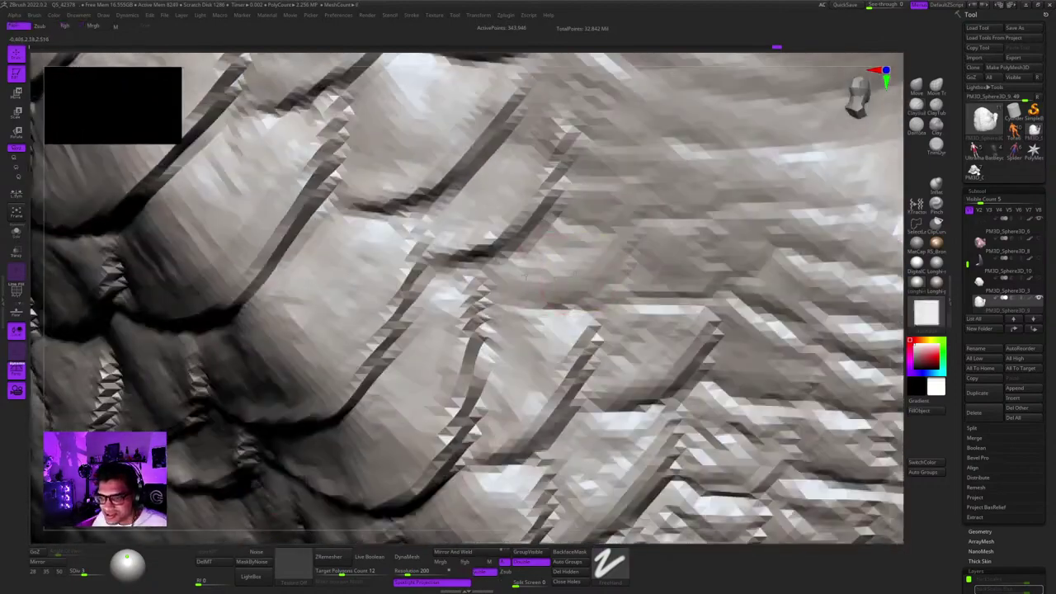
Lay in a new overlapping scale in the gap outside the first flanking scales.
mouse_move(624, 267)
mouse_down()
mouse_move(561, 283)
mouse_move(503, 277)
mouse_up()
mouse_move(570, 267)
mouse_down()
mouse_move(578, 262)
mouse_move(545, 268)
mouse_up()
right_drag(547, 269, 522, 338)
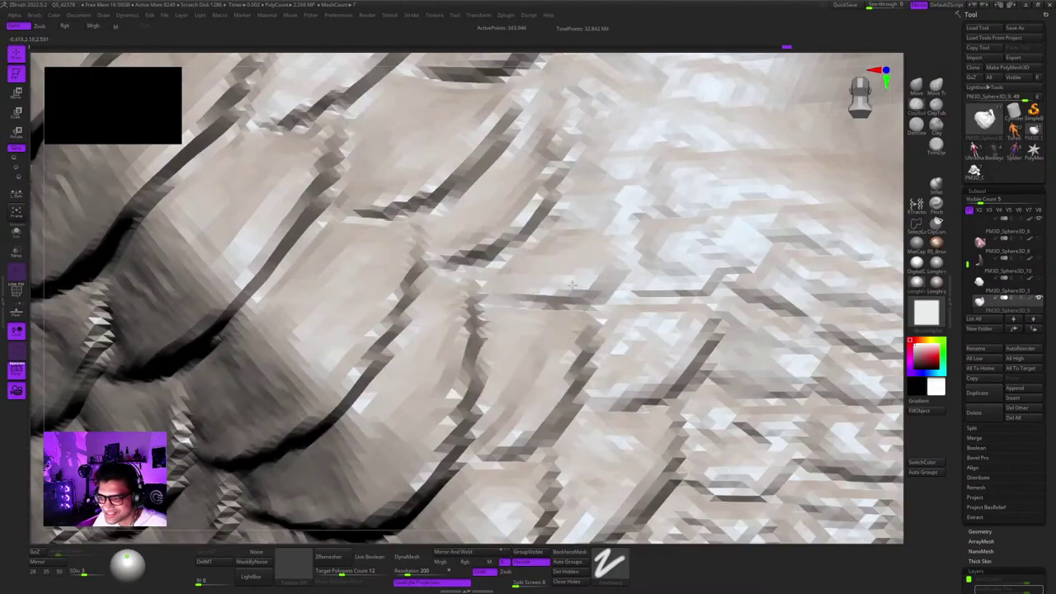
mouse_move(496, 272)
ctrl+right_down()
mouse_move(495, 203)
mouse_move(530, 242)
mouse_move(521, 228)
mouse_move(528, 330)
mouse_move(509, 315)
mouse_move(538, 270)
mouse_move(513, 216)
mouse_move(491, 223)
mouse_move(490, 281)
ctrl+right_up()
ctrl+right_drag(491, 239, 505, 285)
right_drag(505, 284, 526, 274)
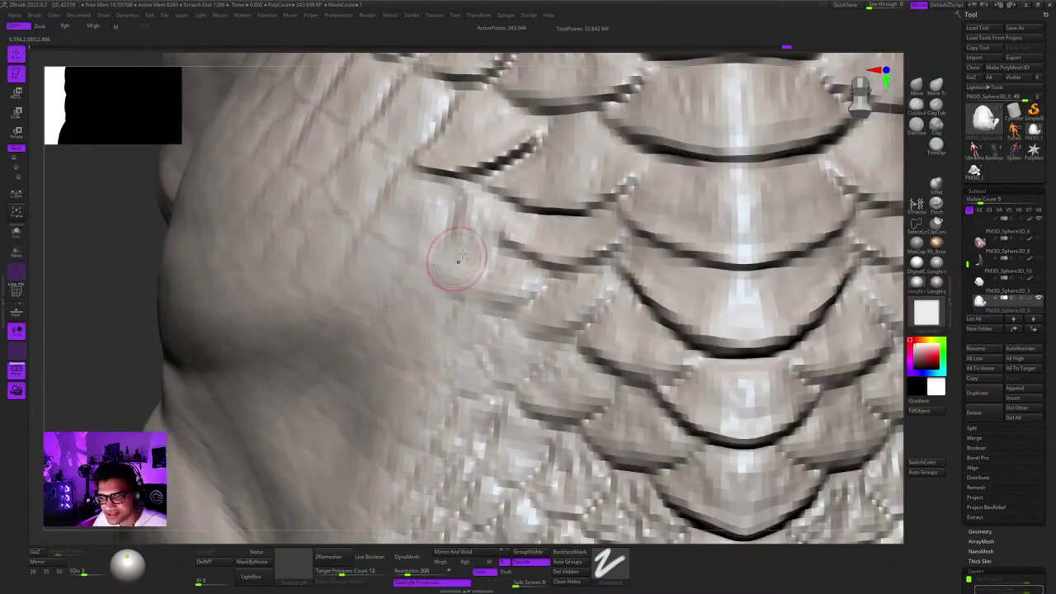
Build up overlapping scales along the outer edge of the existing scale rows at mid-back.
alt+right_drag(462, 257, 507, 304)
right_click(504, 310)
drag(518, 251, 528, 281)
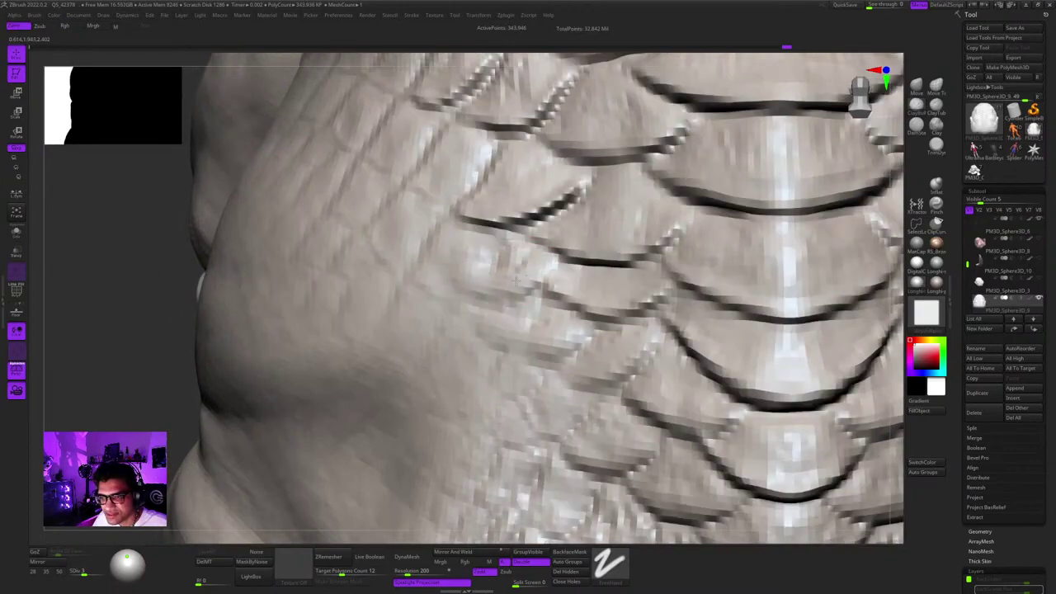
mouse_move(480, 247)
ctrl+right_down()
mouse_move(479, 191)
mouse_move(459, 198)
mouse_move(470, 256)
ctrl+right_up()
alt+right_drag(552, 249, 566, 310)
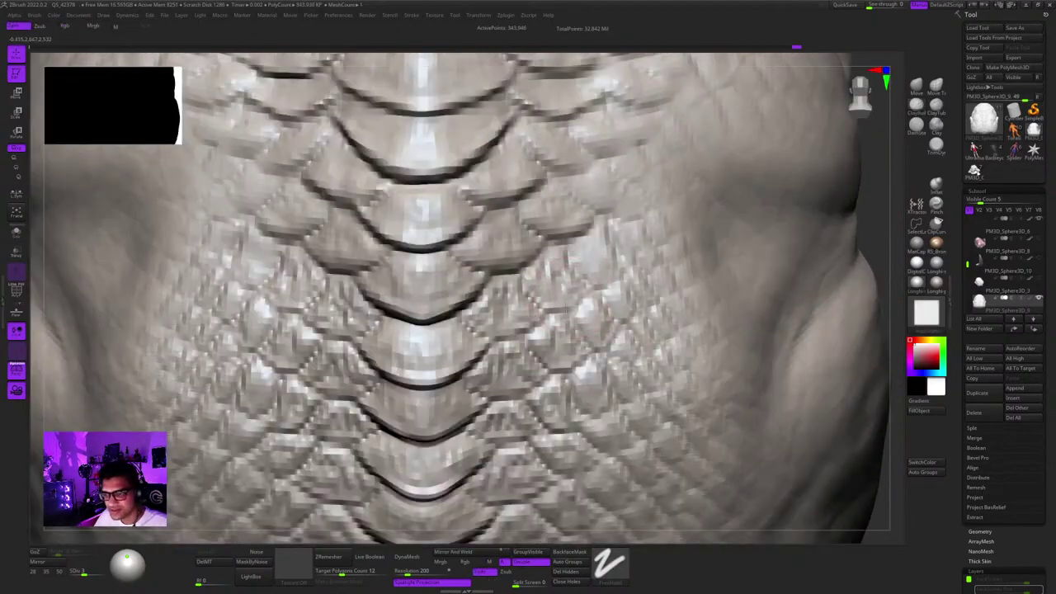
Build up the rough side scales flanking the central scales farther down the back.
mouse_move(535, 274)
alt+right_down()
mouse_move(540, 237)
mouse_move(523, 259)
alt+right_up()
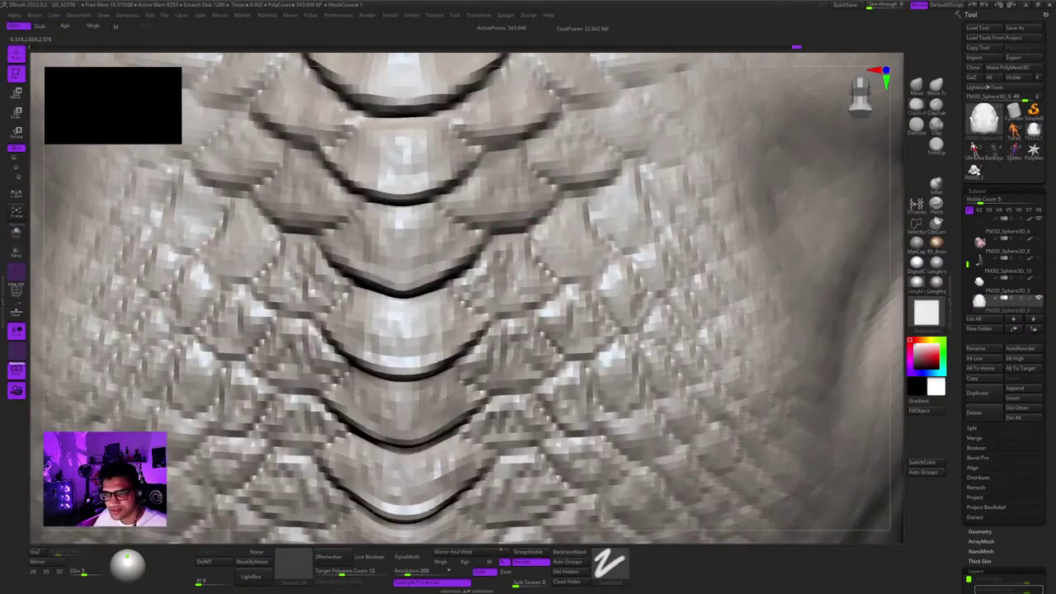
alt+right_drag(553, 327, 567, 134)
ctrl+right_drag(572, 236, 516, 215)
ctrl+right_drag(582, 206, 569, 188)
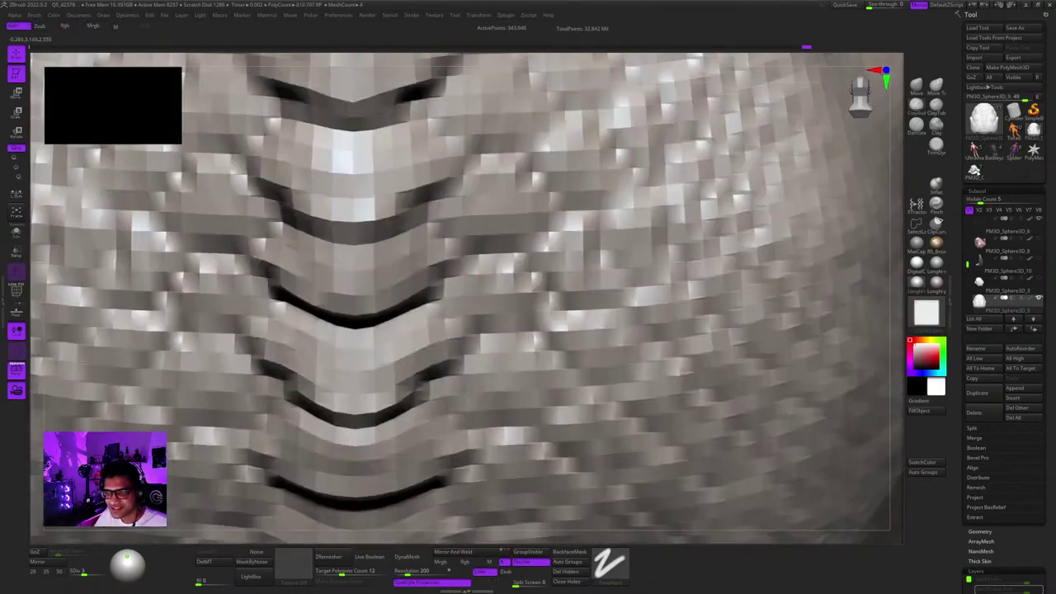
Raise and smooth the scales flanking the lowest central scales just above the tail.
ctrl+right_drag(569, 301, 530, 235)
ctrl+right_drag(529, 234, 526, 323)
right_drag(526, 323, 530, 207)
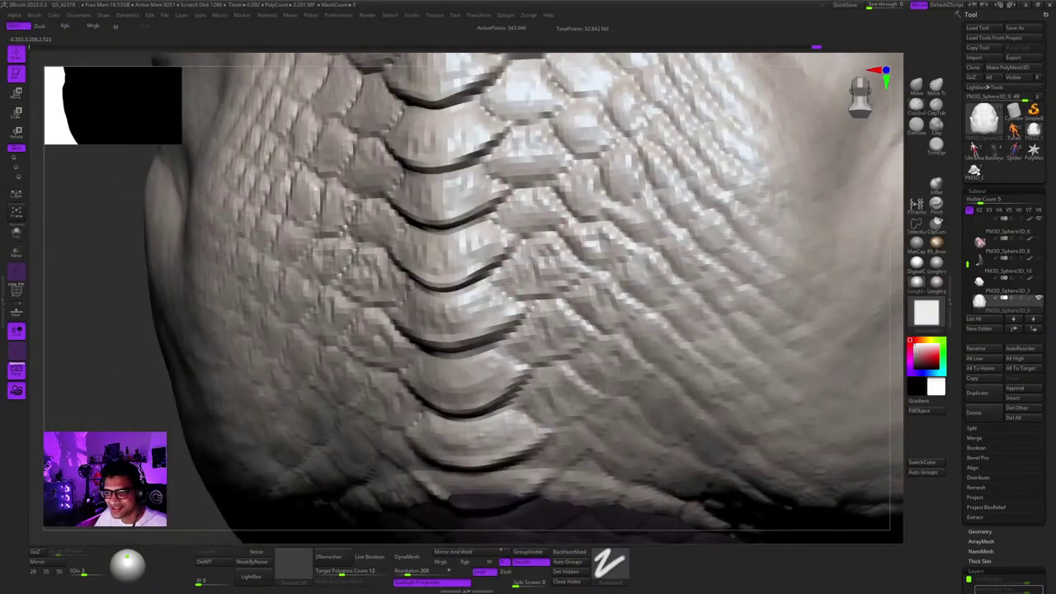
mouse_move(587, 310)
right_down()
mouse_move(590, 210)
mouse_move(567, 235)
right_up()
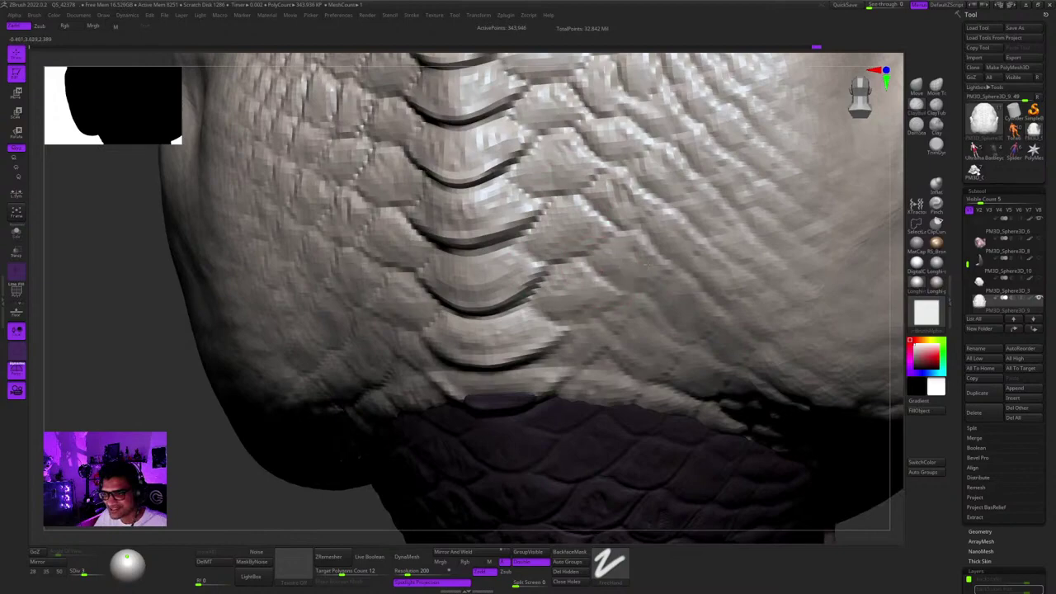
ctrl+right_drag(647, 264, 619, 268)
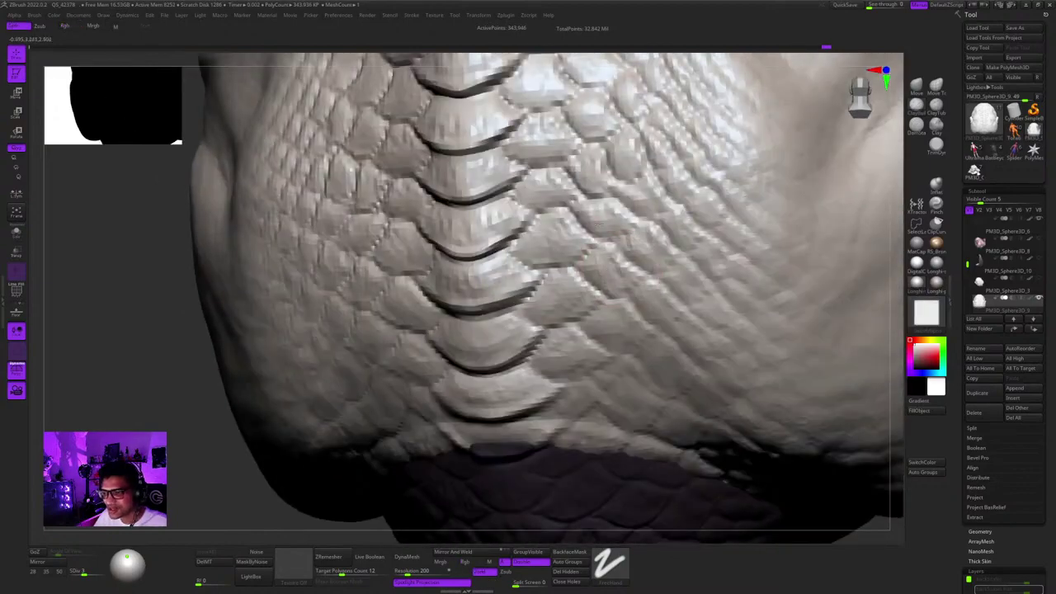
Refine the overlapping scales beside the spine, from just above the tail up to mid-back.
ctrl+right_drag(599, 224, 647, 268)
ctrl+right_drag(647, 268, 660, 186)
right_drag(734, 170, 594, 216)
ctrl+right_drag(594, 216, 631, 233)
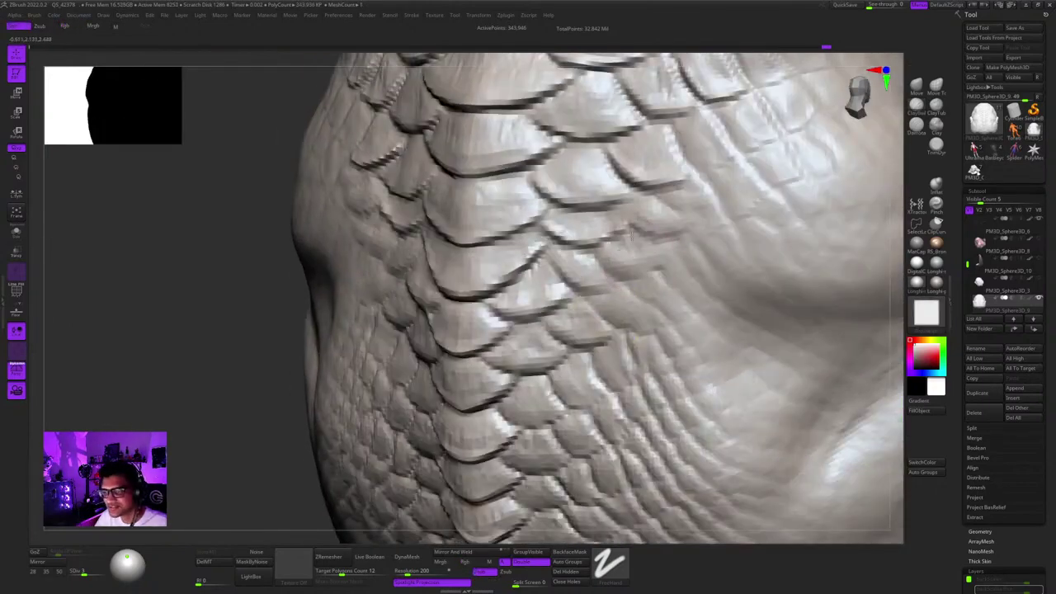
right_drag(618, 273, 689, 262)
ctrl+right_drag(689, 263, 567, 309)
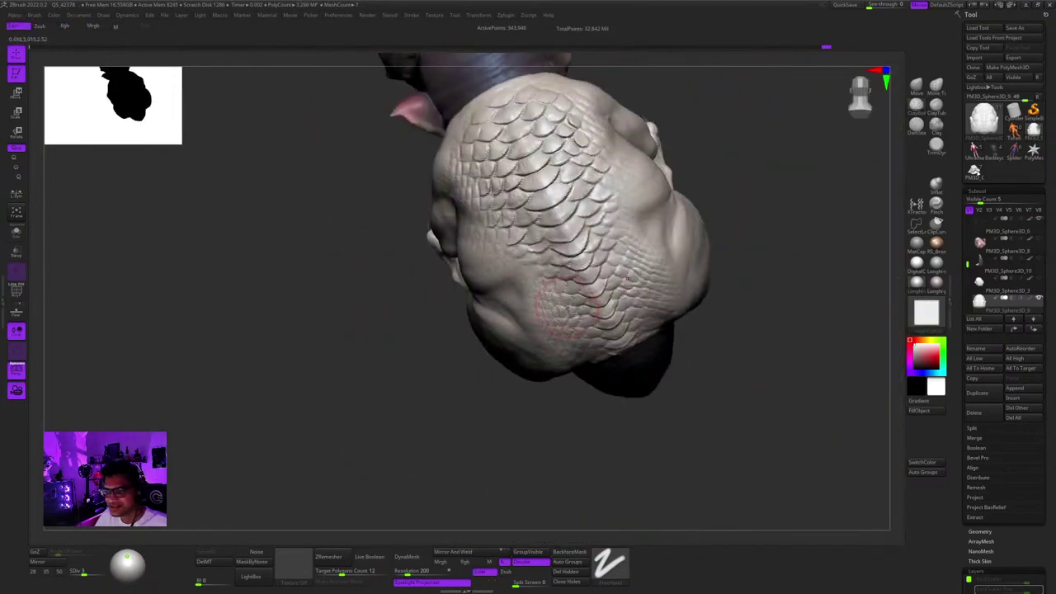
Build up the small overlapping scales at the outer flank of mid-back, where the scale rows fade out.
right_drag(536, 272, 583, 243)
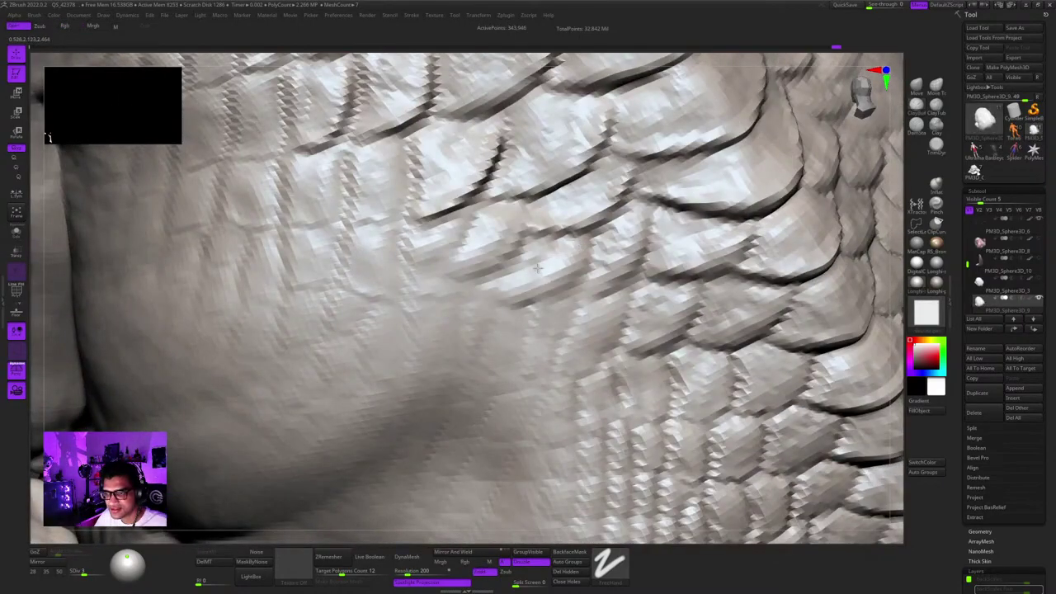
ctrl+right_drag(537, 268, 474, 248)
mouse_move(474, 247)
ctrl+right_down()
mouse_move(465, 298)
mouse_move(493, 211)
mouse_move(491, 177)
ctrl+right_up()
right_drag(491, 177, 428, 185)
Switch to the DamStandard brush and carve the creases between the outer mid-back scales.
click(917, 126)
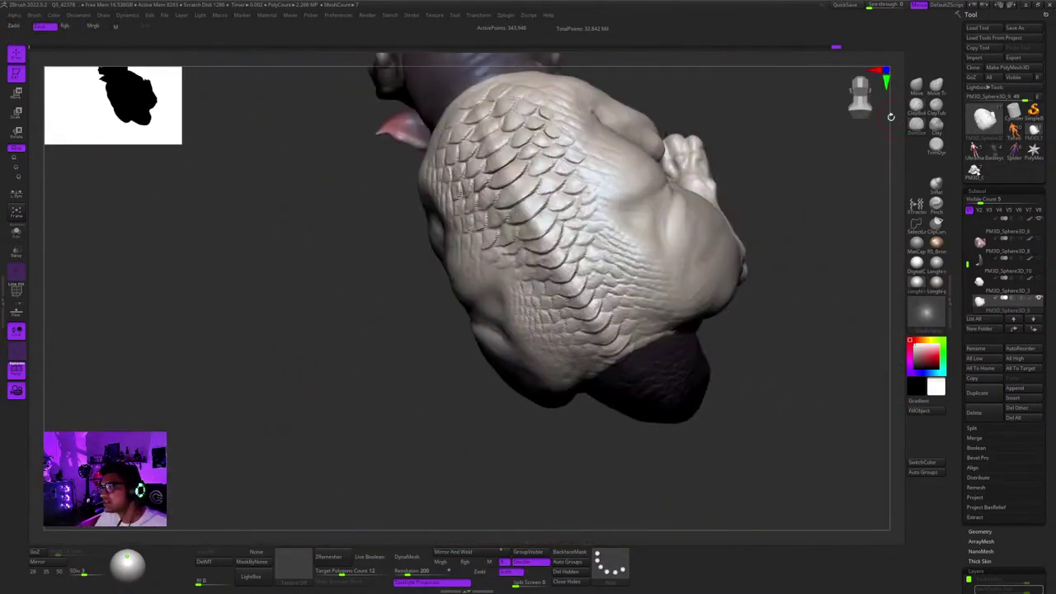
mouse_move(544, 183)
ctrl+right_down()
mouse_move(519, 261)
mouse_move(539, 272)
ctrl+right_up()
mouse_move(539, 272)
right_down()
mouse_move(566, 223)
mouse_move(569, 239)
mouse_move(564, 215)
right_up()
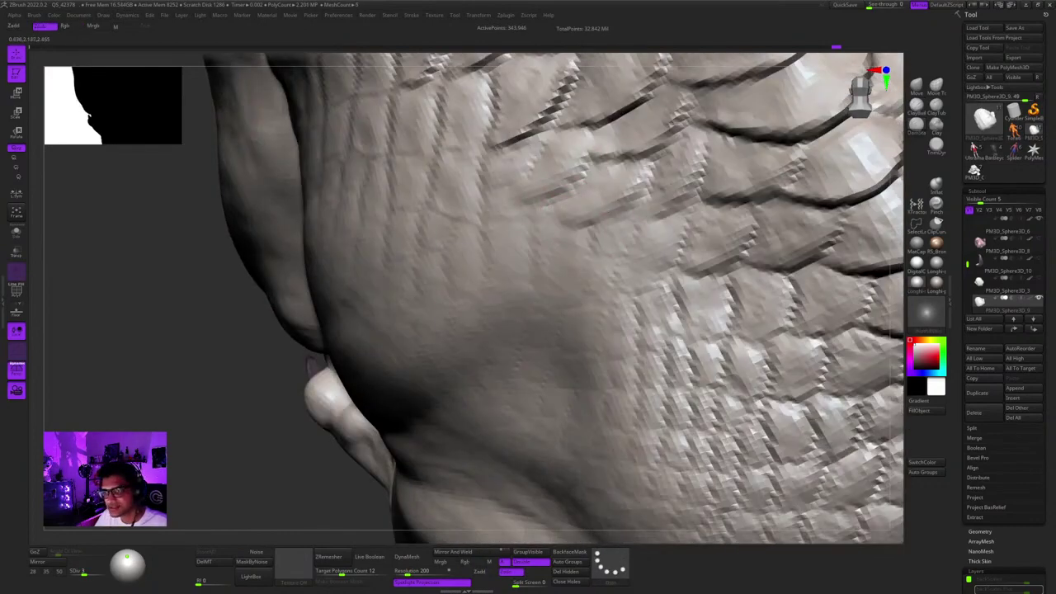
right_drag(643, 177, 595, 203)
ctrl+right_drag(595, 203, 512, 265)
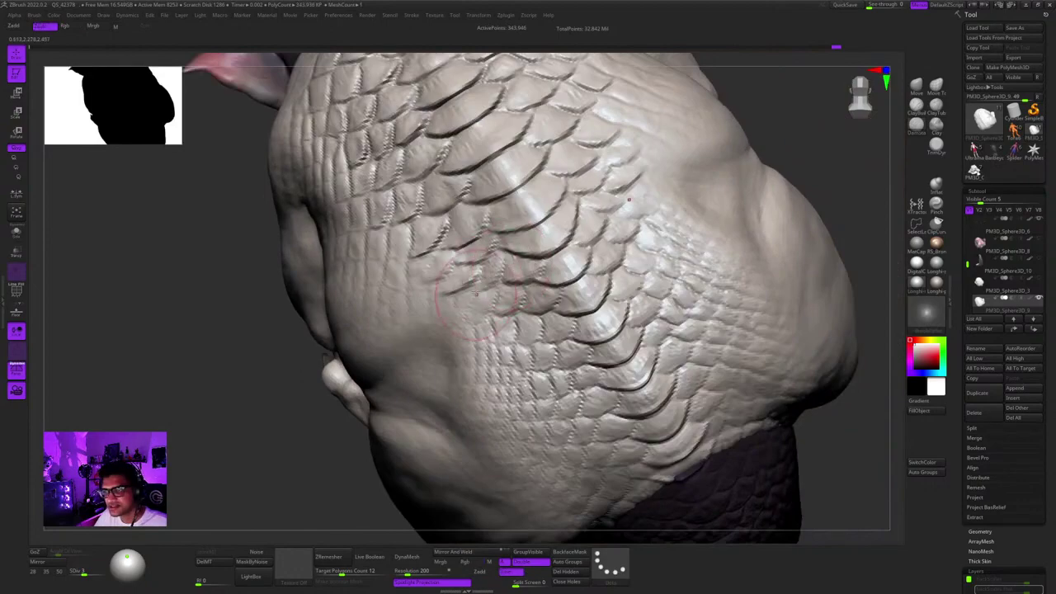
right_drag(602, 228, 521, 249)
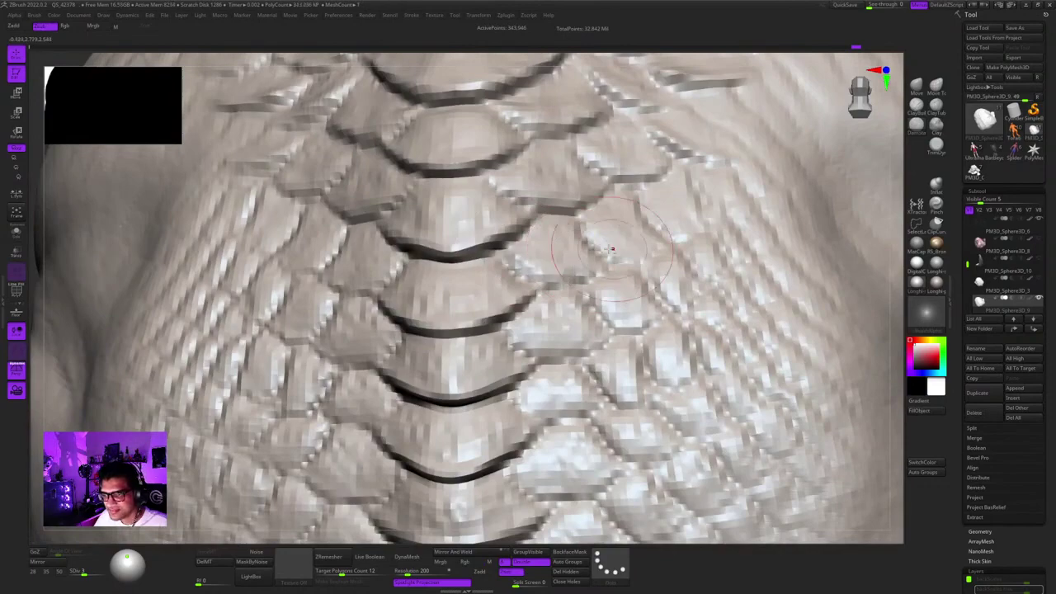
Carve the lower edges of the first scales flanking the spine, then adjust the brush for finer grooves.
right_drag(611, 248, 507, 284)
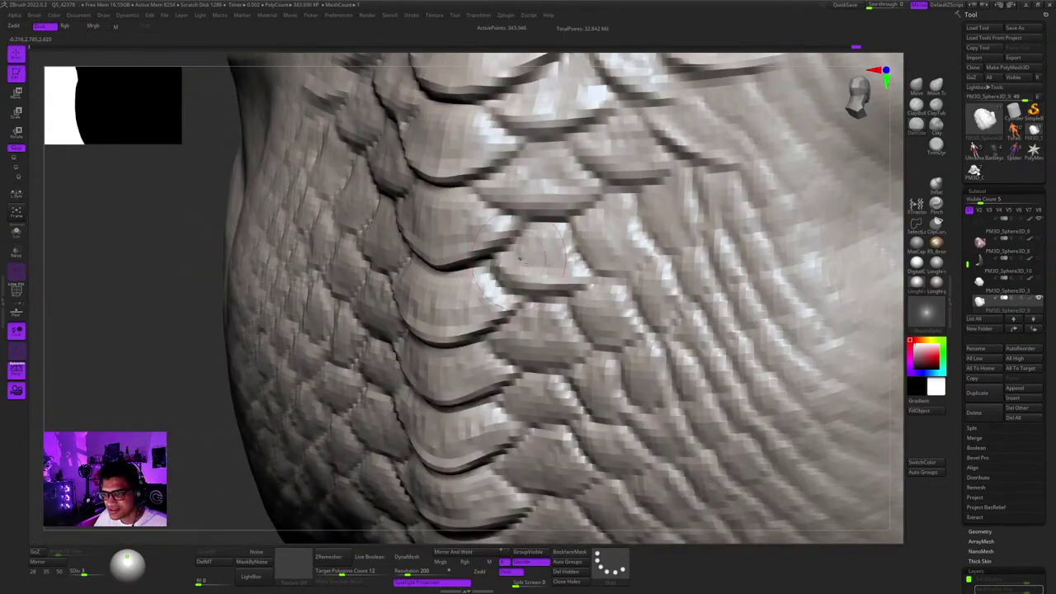
ctrl+right_drag(659, 258, 538, 225)
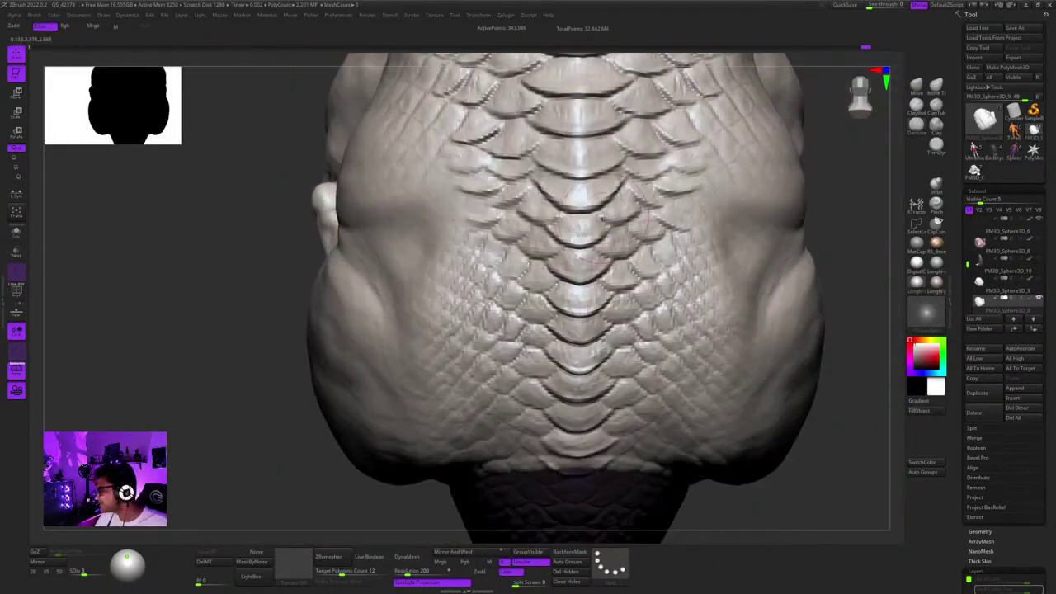
right_drag(602, 218, 529, 350)
key(space)
drag(565, 295, 559, 294)
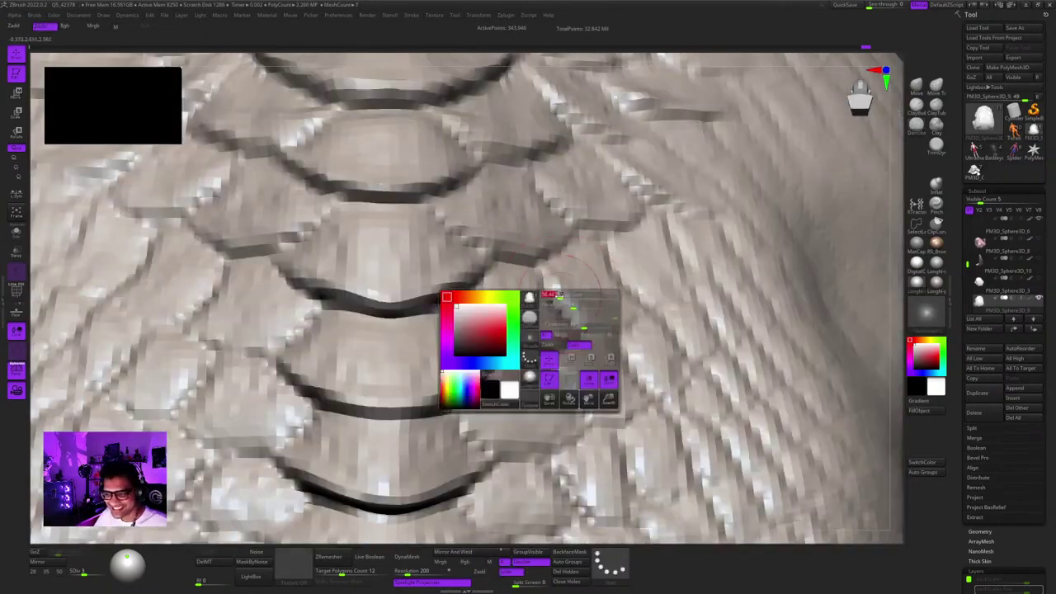
Sharpen the overlapping edges of the side scales between mid-back and the lower back.
ctrl+right_drag(626, 295, 635, 206)
ctrl+right_drag(536, 227, 516, 321)
right_click(517, 322)
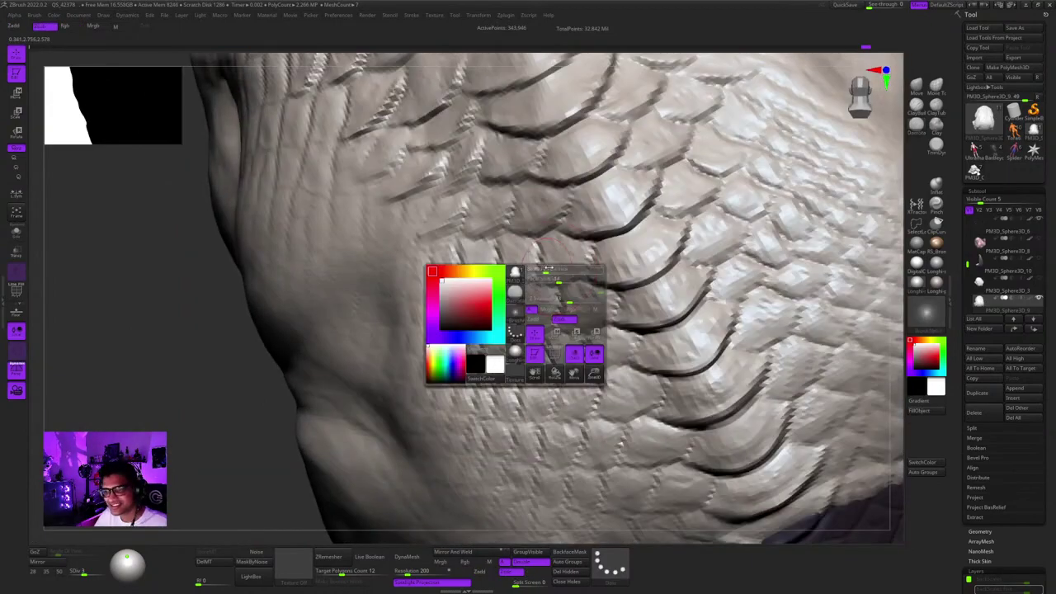
ctrl+right_drag(569, 198, 617, 257)
ctrl+right_drag(508, 293, 467, 239)
ctrl+right_drag(522, 257, 516, 153)
shift+right_drag(569, 222, 474, 219)
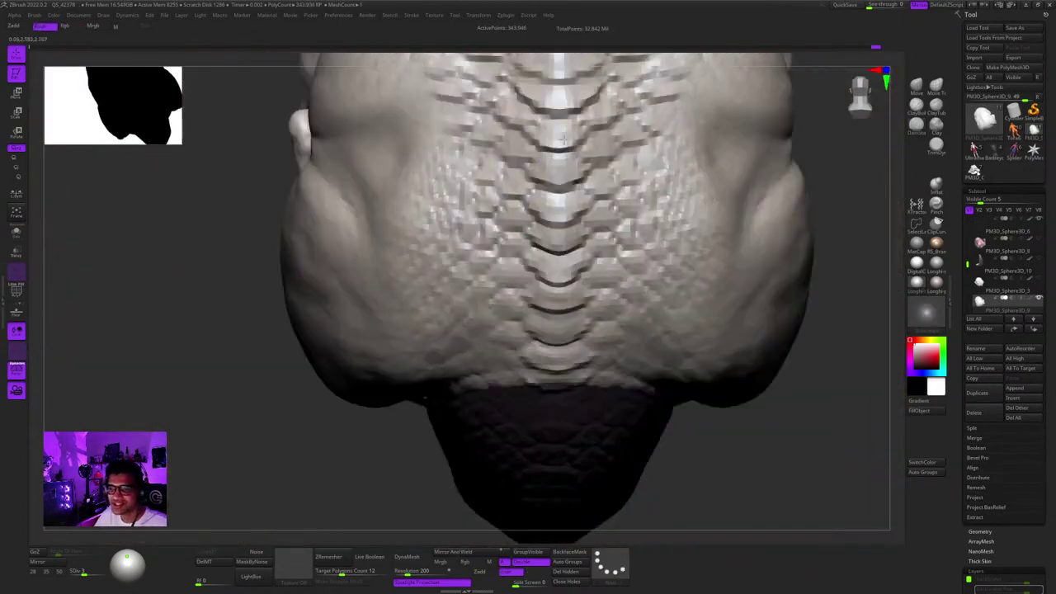
Deepen the creases around the scales flanking the spine on the lower back.
alt+right_drag(623, 190, 569, 214)
ctrl+right_drag(569, 214, 576, 302)
alt+right_drag(576, 302, 544, 255)
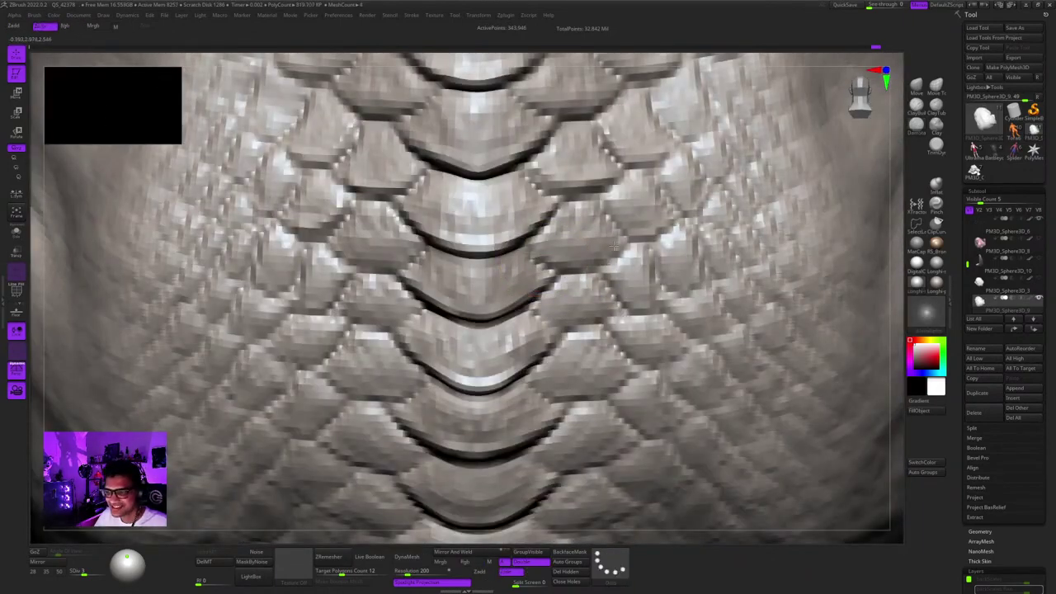
alt+right_drag(444, 240, 583, 269)
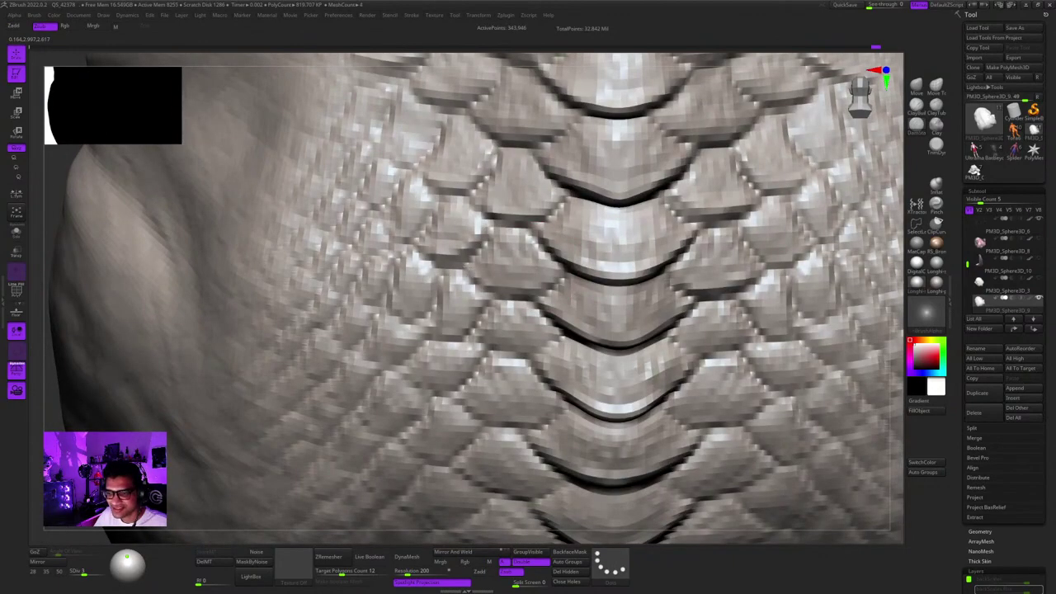
alt+right_drag(516, 283, 513, 231)
mouse_move(514, 231)
ctrl+right_down()
mouse_move(513, 271)
mouse_move(465, 282)
ctrl+right_up()
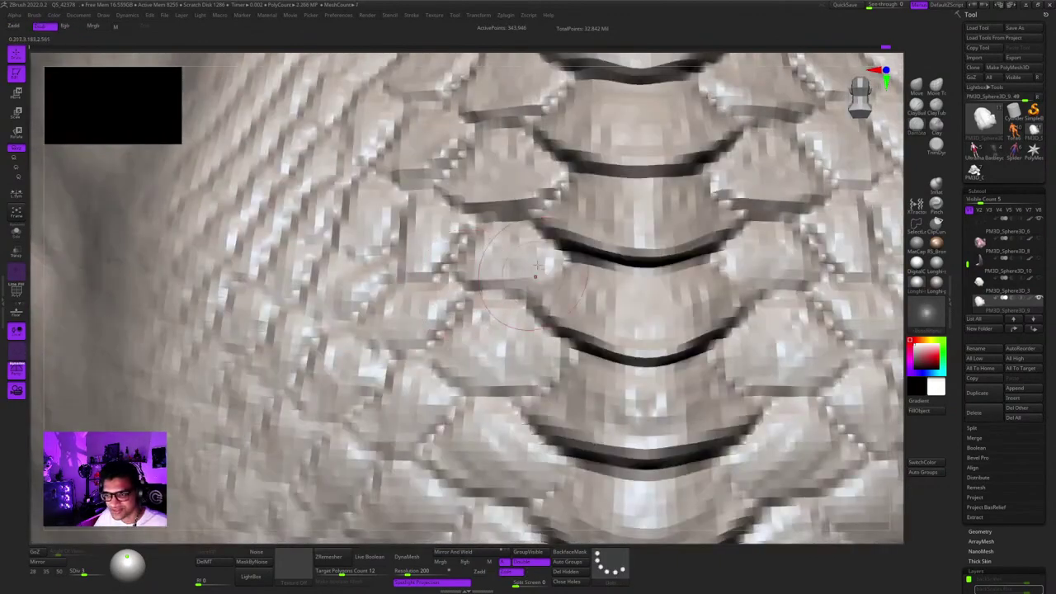
Cut deeper grooves beneath the second row of flanking scales so their rounded tips stand out.
mouse_move(569, 254)
ctrl+right_down()
mouse_move(568, 198)
mouse_move(562, 248)
mouse_move(607, 185)
mouse_move(569, 177)
mouse_move(542, 268)
mouse_move(487, 307)
mouse_move(540, 283)
mouse_move(600, 198)
mouse_move(570, 224)
ctrl+right_up()
mouse_move(570, 224)
ctrl+right_down()
mouse_move(575, 300)
mouse_move(536, 284)
mouse_move(528, 343)
mouse_move(503, 268)
mouse_move(587, 249)
mouse_move(647, 274)
ctrl+right_up()
drag(614, 260, 688, 283)
alt+right_drag(687, 276, 635, 255)
mouse_move(635, 256)
ctrl+right_down()
mouse_move(587, 227)
mouse_move(654, 255)
mouse_move(601, 170)
ctrl+right_up()
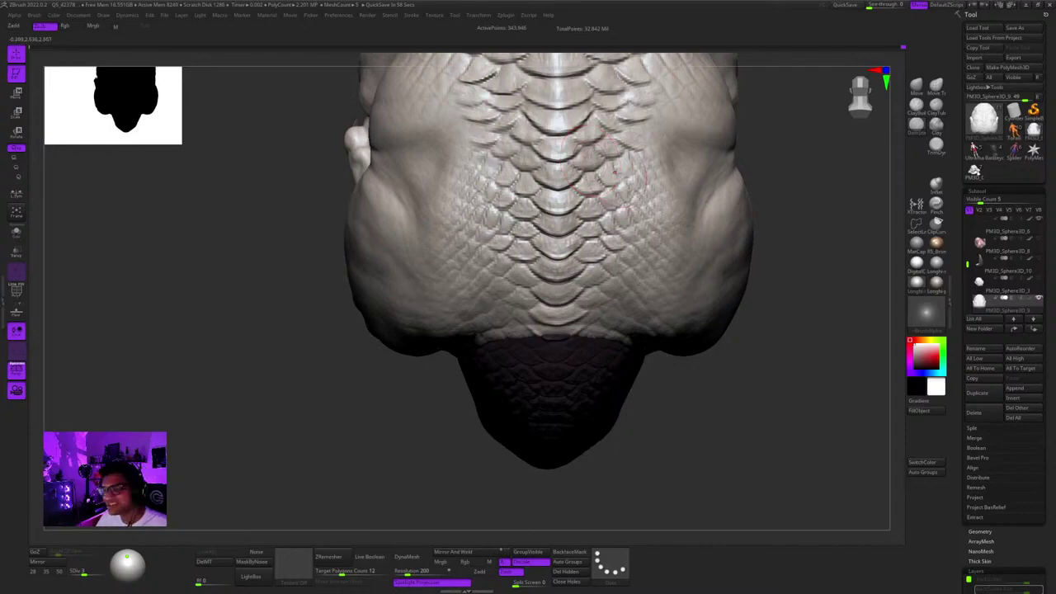
Carve the outlines of the small outer scales on the lower back, beyond the flanking rows.
mouse_move(479, 220)
alt+right_down()
mouse_move(486, 204)
mouse_move(528, 239)
mouse_move(555, 245)
alt+right_up()
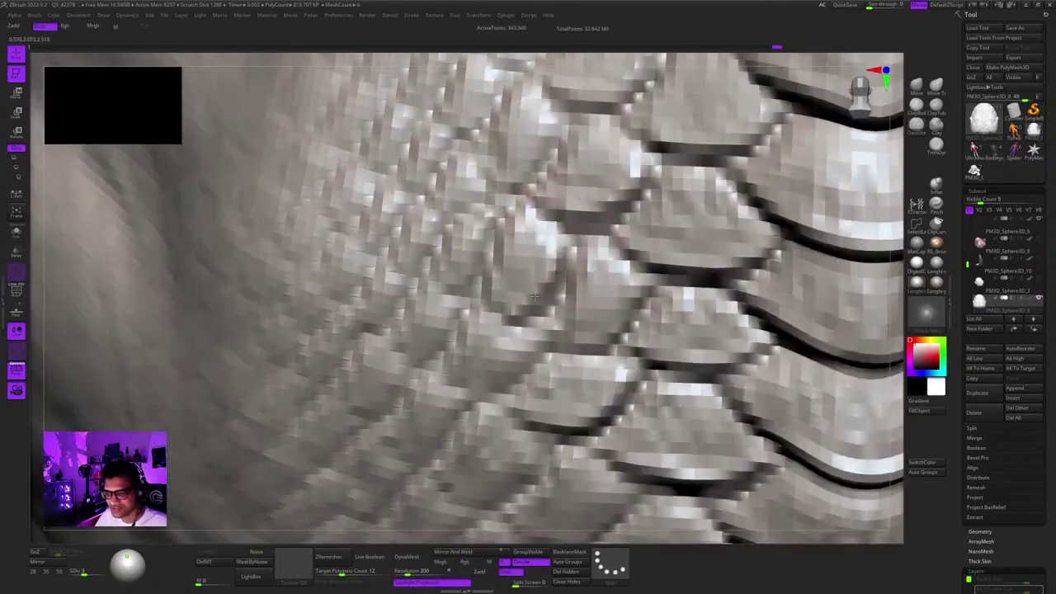
mouse_move(534, 297)
ctrl+right_down()
mouse_move(513, 270)
mouse_move(538, 298)
mouse_move(463, 268)
mouse_move(450, 243)
ctrl+right_up()
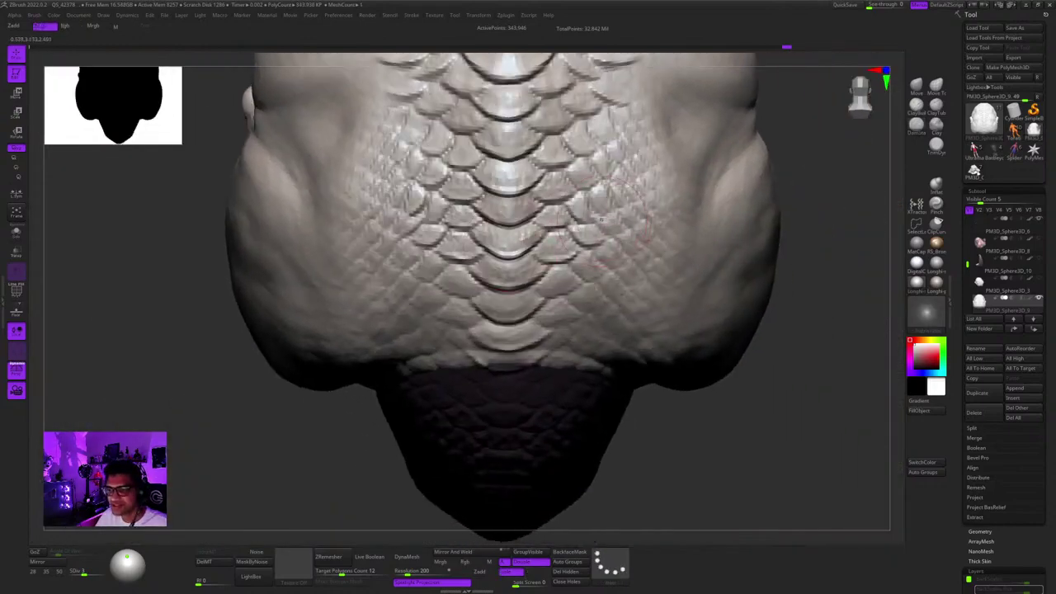
ctrl+right_drag(602, 219, 604, 237)
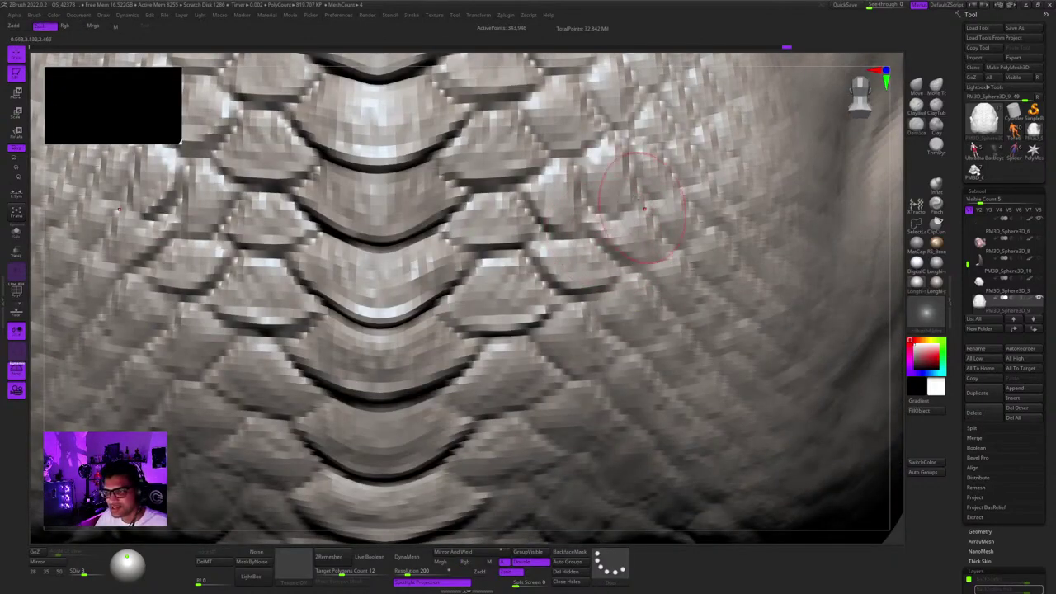
ctrl+right_drag(639, 213, 660, 155)
right_drag(751, 201, 691, 194)
ctrl+right_drag(691, 194, 665, 175)
ctrl+right_drag(665, 175, 570, 193)
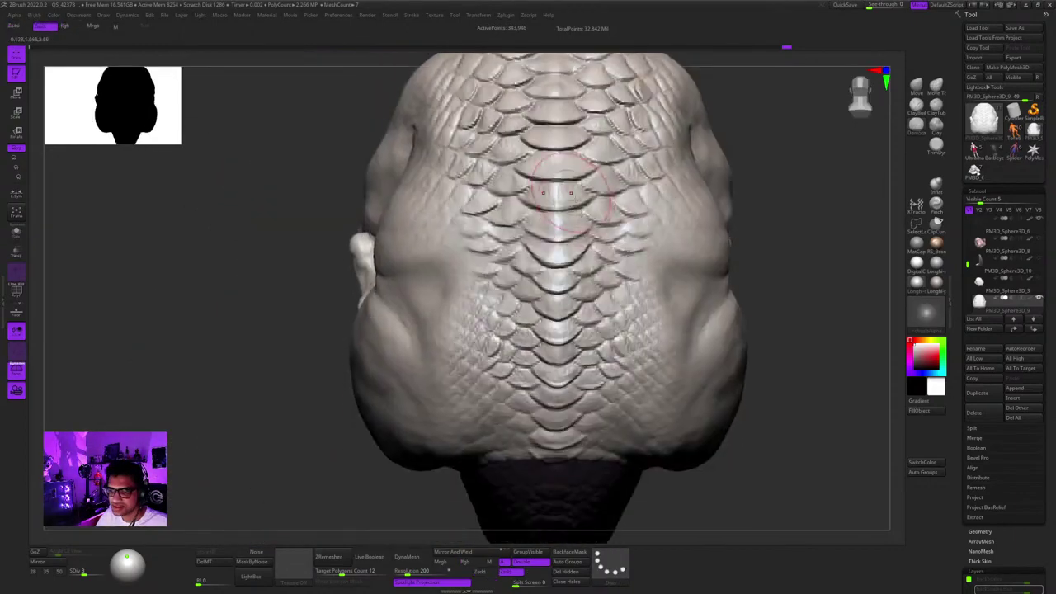
Build up the overlapping scales on the mid-back flank with the clay brush and define their curved edges.
right_drag(595, 249, 812, 177)
right_drag(847, 88, 656, 235)
mouse_move(635, 270)
alt+right_down()
mouse_move(642, 216)
mouse_move(587, 287)
alt+right_up()
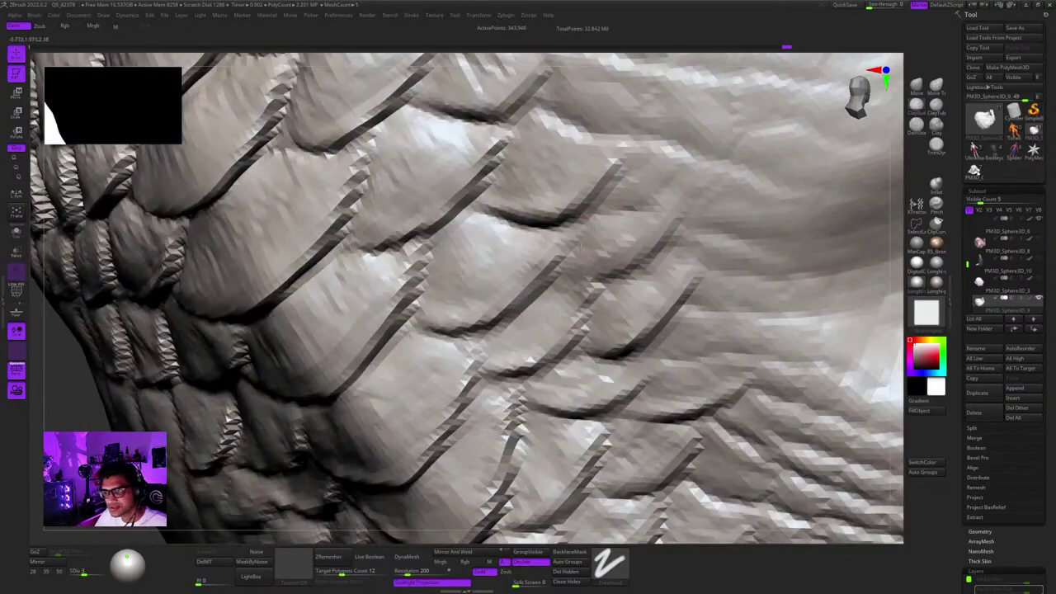
ctrl+right_drag(580, 247, 621, 258)
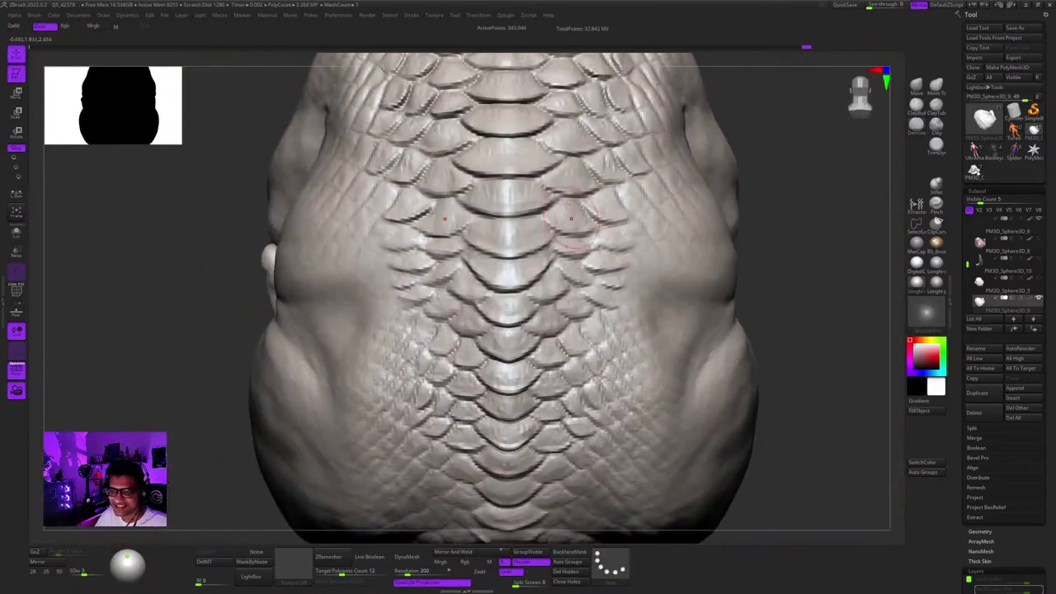
Adjust the brush settings and clean up the grooves around the mid-back flanking scales, smoothing rough spots.
mouse_move(1014, 132)
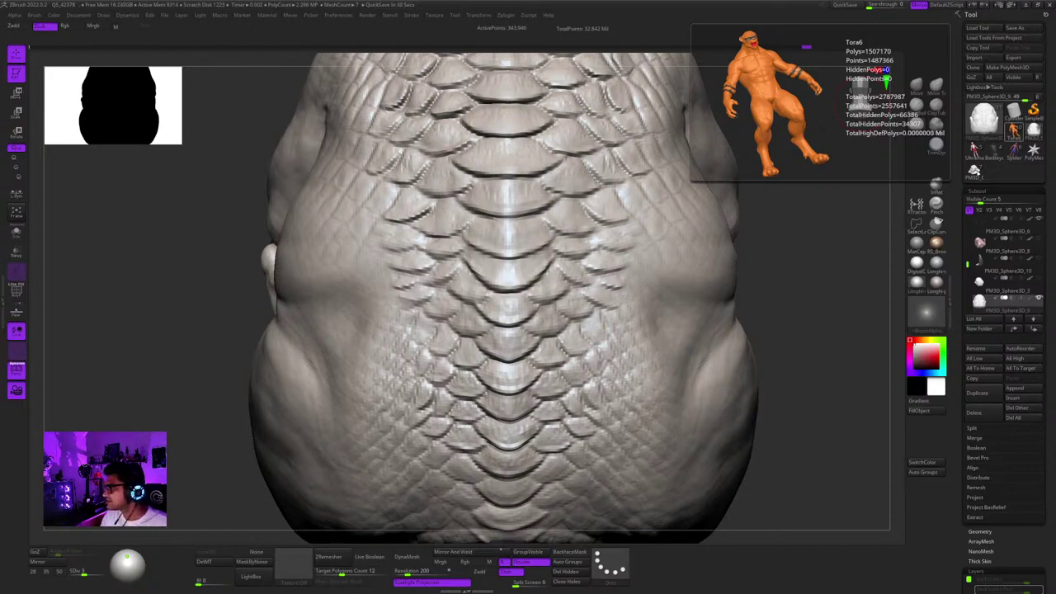
mouse_move(376, 287)
alt+right_down()
mouse_move(419, 294)
mouse_move(484, 371)
alt+right_up()
key(space)
mouse_move(464, 378)
mouse_down()
mouse_move(500, 386)
mouse_move(551, 362)
mouse_move(511, 390)
mouse_up()
alt+right_drag(536, 419, 355, 351)
mouse_move(355, 351)
mouse_down()
mouse_move(428, 376)
mouse_move(446, 365)
mouse_up()
mouse_move(450, 363)
ctrl+right_down()
mouse_move(470, 284)
mouse_move(504, 320)
mouse_move(495, 252)
mouse_move(536, 291)
ctrl+right_up()
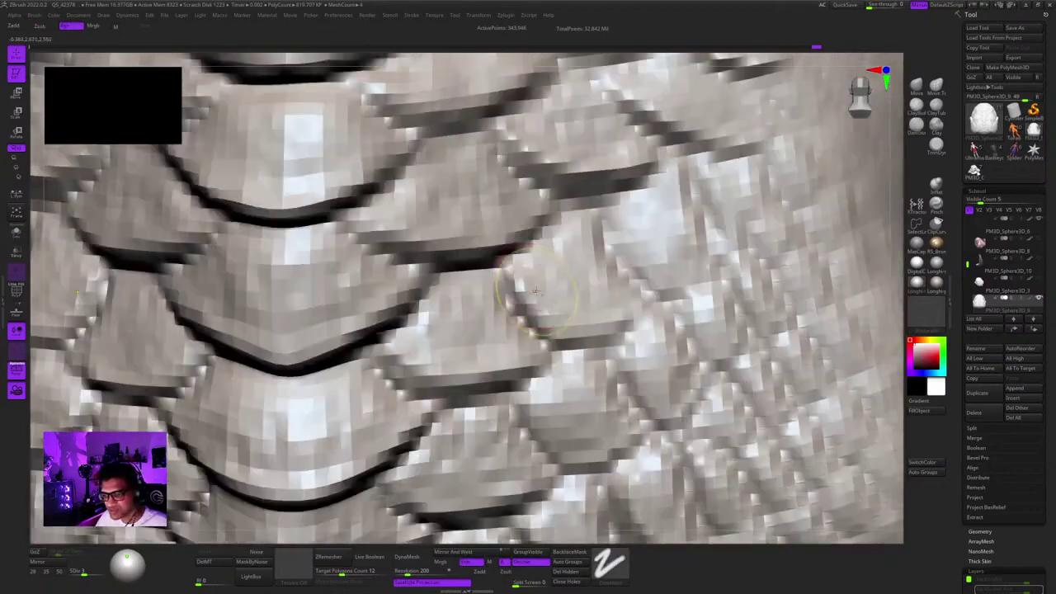
shift+drag(536, 292, 538, 307)
mouse_move(541, 342)
ctrl+right_down()
mouse_move(534, 295)
mouse_move(546, 360)
mouse_move(524, 295)
mouse_move(566, 292)
ctrl+right_up()
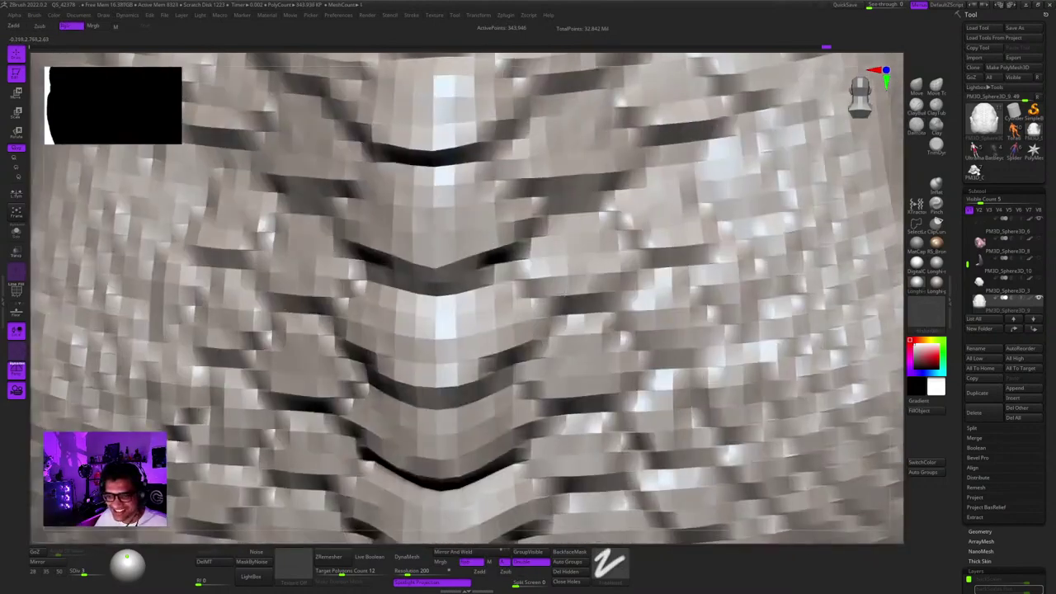
Darken and deepen the grooves under the flanking scales from mid-back down to the lower back.
alt+right_drag(309, 254, 574, 295)
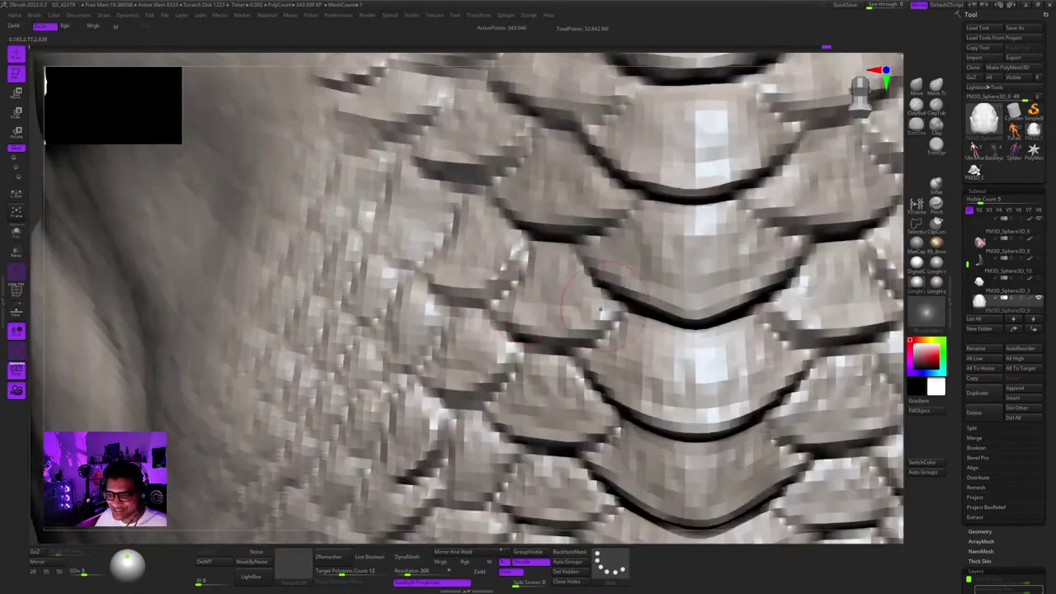
ctrl+right_drag(548, 347, 497, 249)
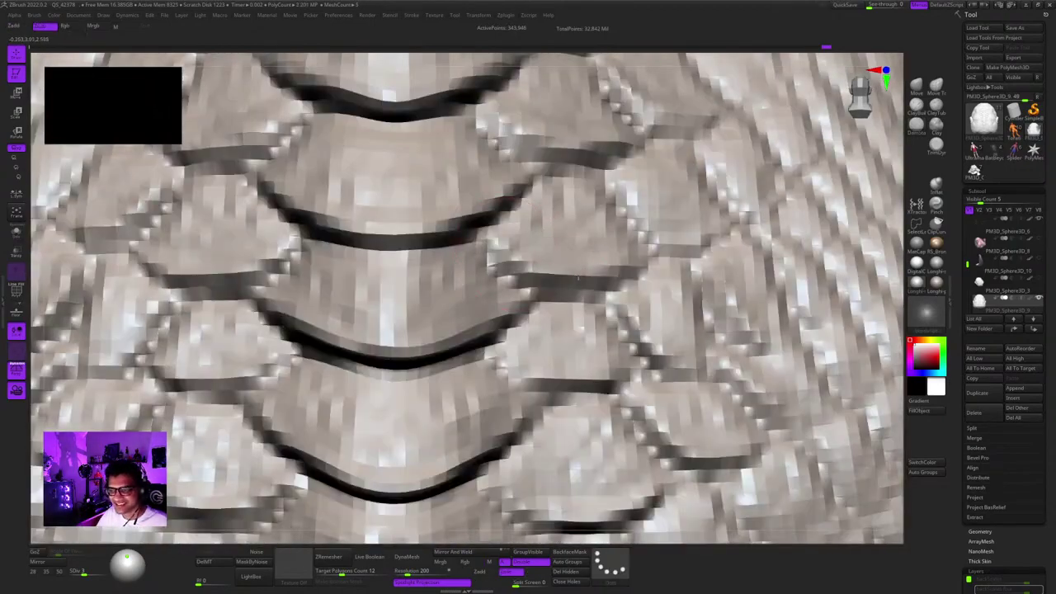
ctrl+right_drag(578, 278, 569, 239)
alt+right_drag(478, 305, 443, 260)
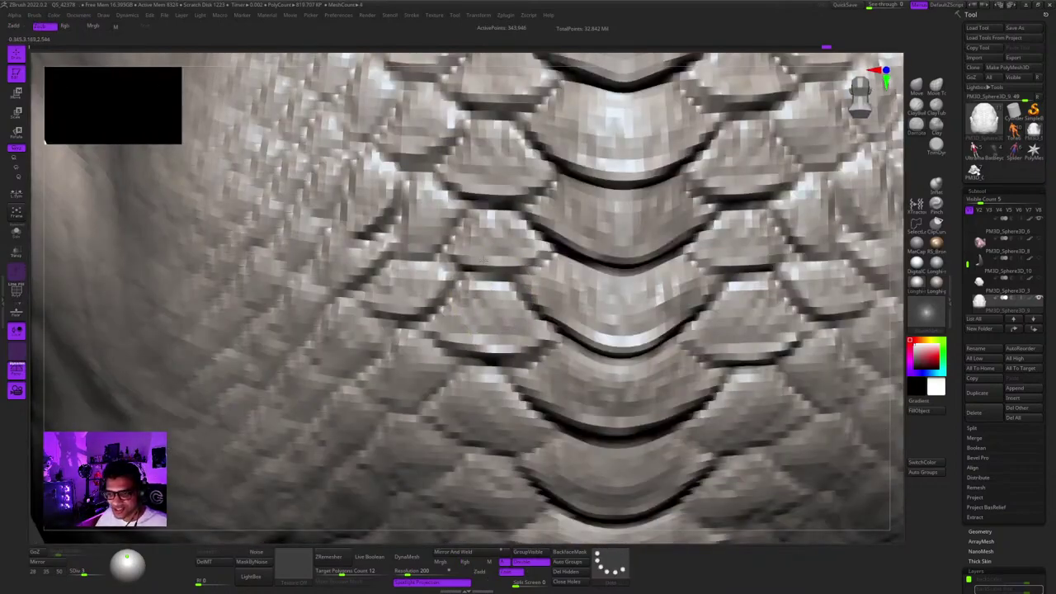
drag(484, 261, 515, 262)
Subdivide the back mesh to subdivision level 4 and check its density in the polygon wireframe.
mouse_move(738, 261)
alt+right_down()
mouse_move(488, 246)
mouse_move(459, 198)
alt+right_up()
right_drag(459, 198, 516, 219)
key(d)
key(d)
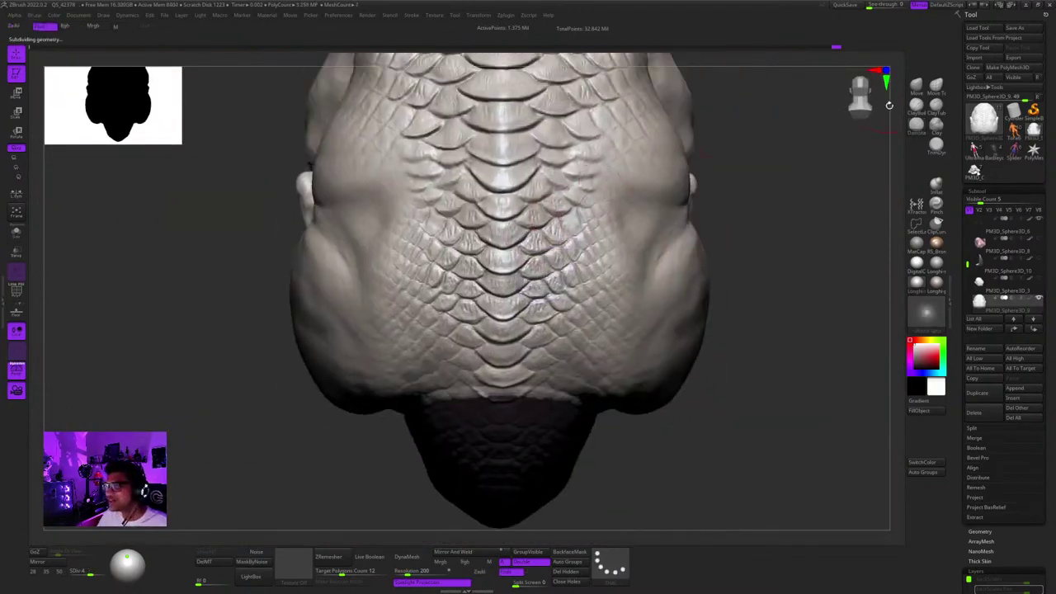
key(shift+f)
key(shift+f)
Refine the scales beside the spine at the higher resolution, smoothing the surface of a flanking scale.
ctrl+right_drag(563, 179, 487, 239)
ctrl+right_drag(511, 186, 579, 205)
right_drag(500, 268, 535, 241)
mouse_move(726, 241)
alt+right_down()
mouse_move(508, 248)
mouse_move(525, 216)
mouse_move(561, 251)
mouse_move(578, 220)
mouse_move(607, 272)
alt+right_up()
drag(641, 239, 633, 302)
alt+right_drag(528, 315, 651, 208)
mouse_move(650, 208)
shift+mouse_down()
mouse_move(652, 235)
mouse_move(636, 233)
shift+mouse_up()
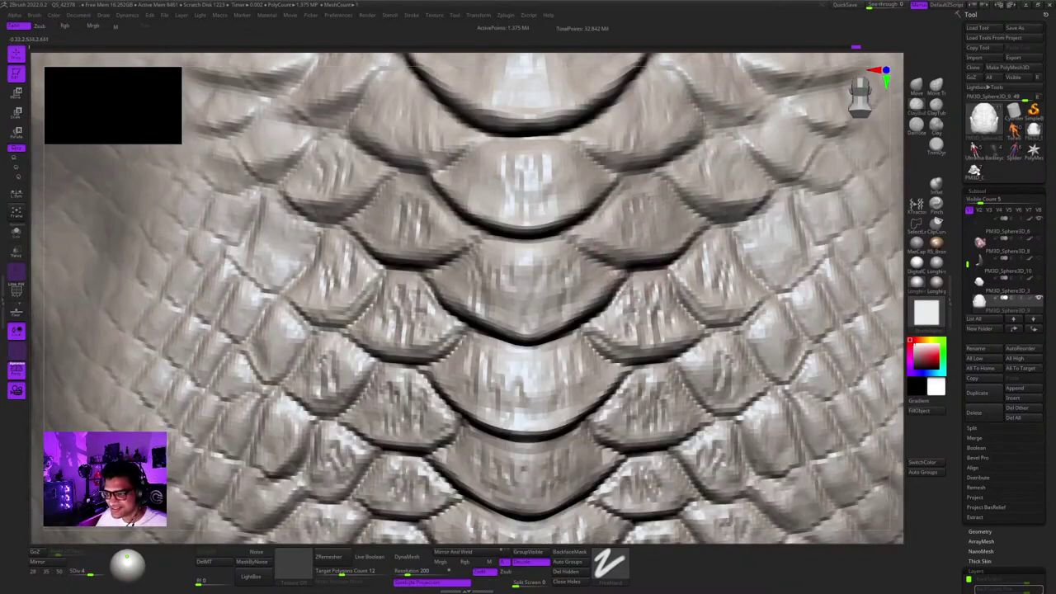
Smooth the streaky surfaces of the inner and outer flanking scales left of the spine at the upper mid-back.
key(space)
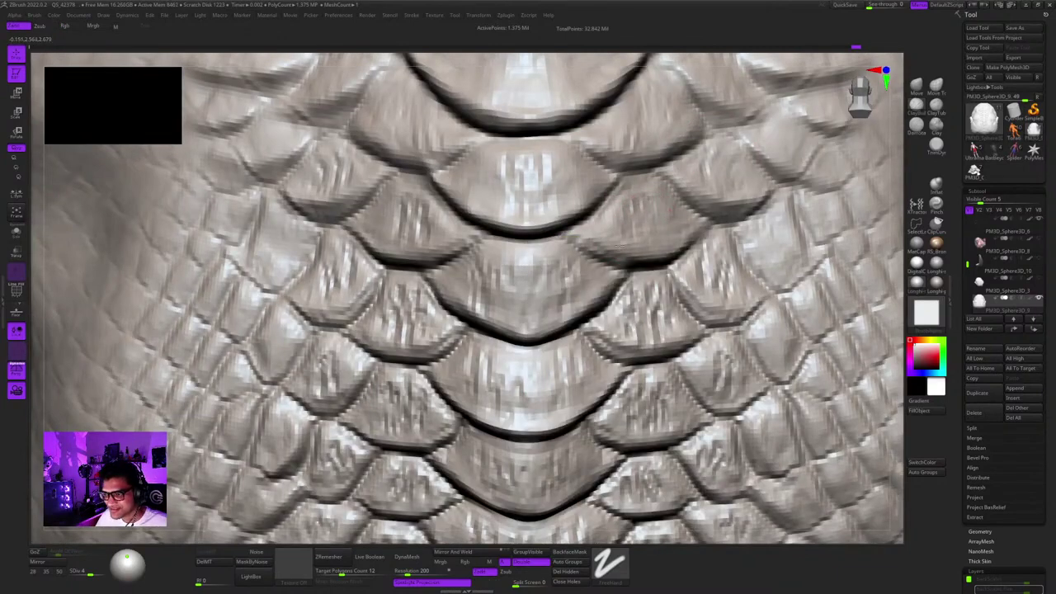
alt+right_drag(486, 239, 633, 275)
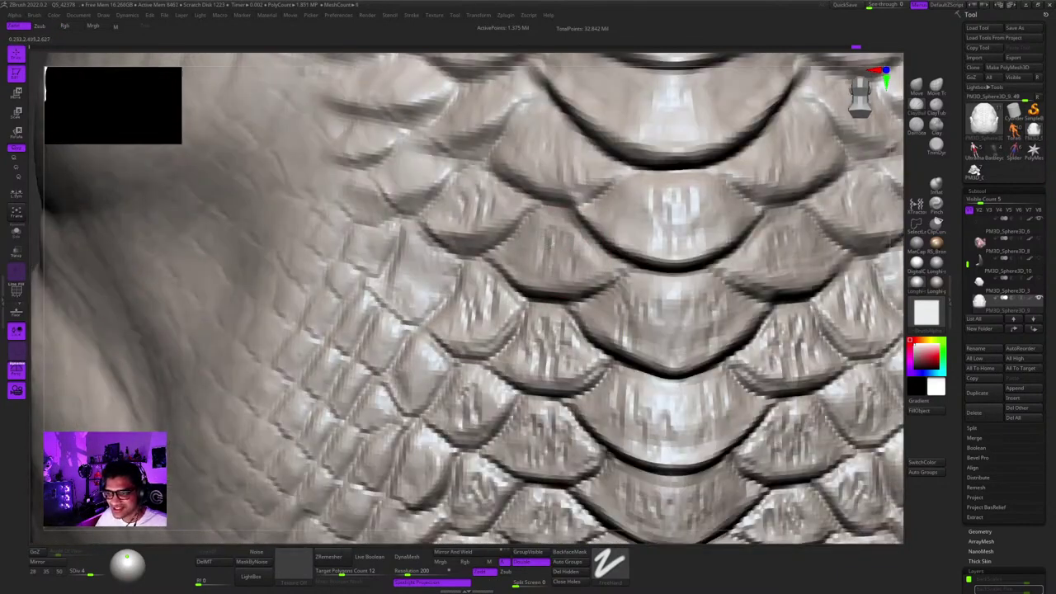
key(space)
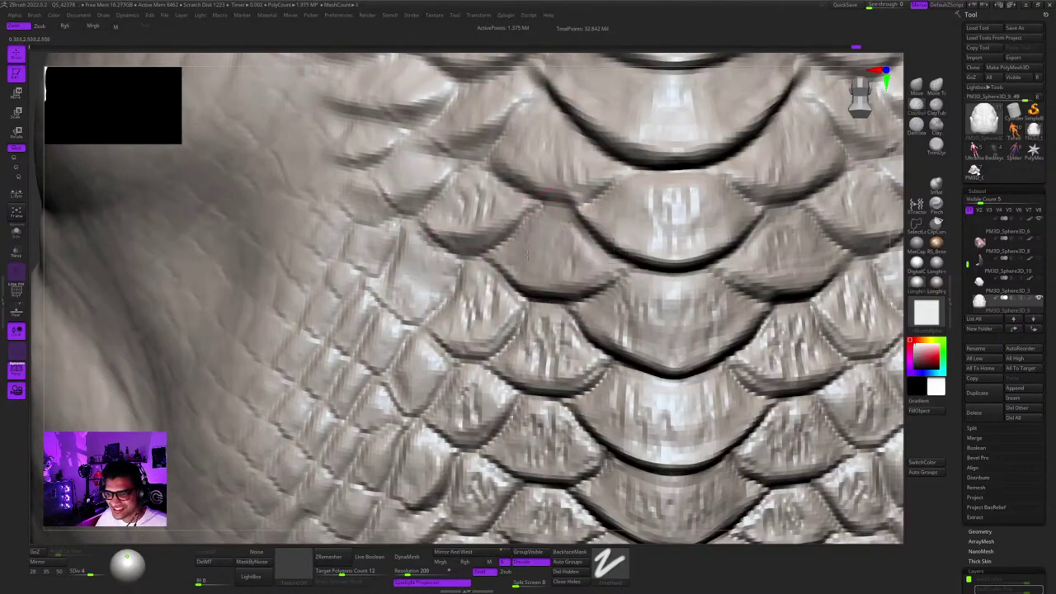
key(space)
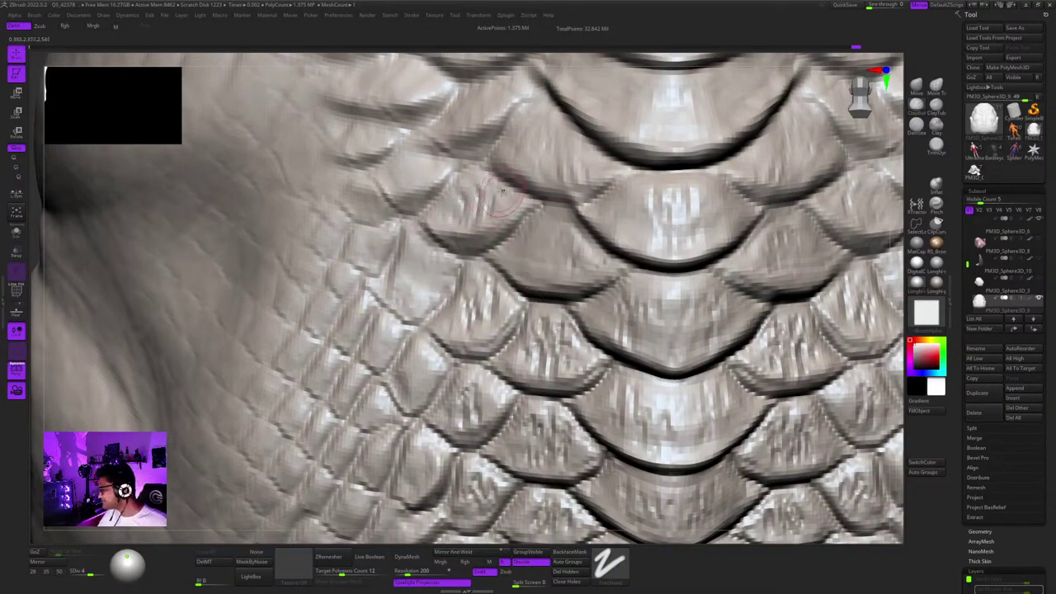
right_drag(445, 195, 486, 234)
key(space)
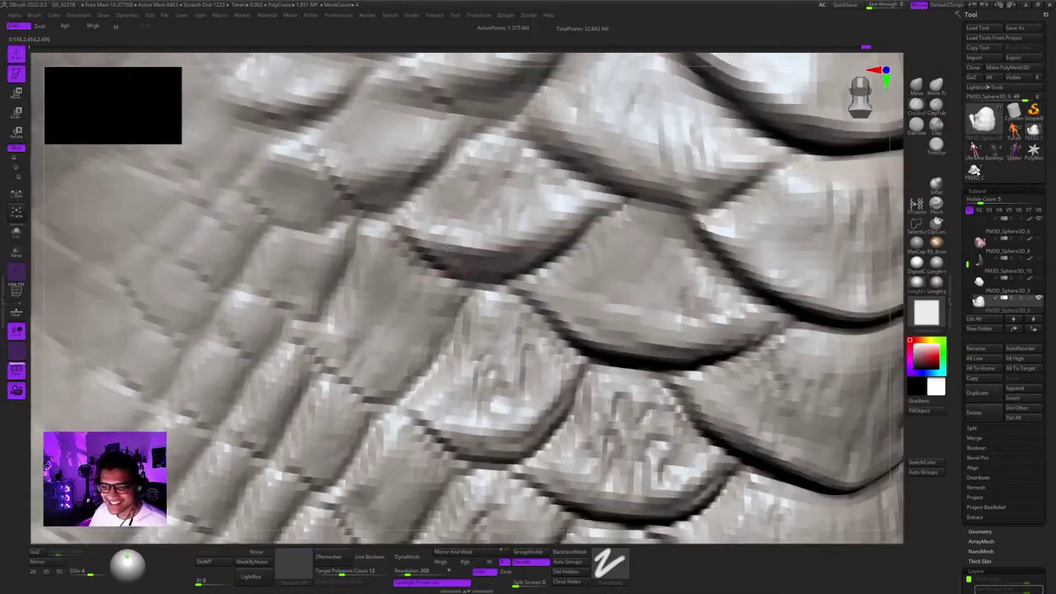
Try a stroke along the lower edge of the outer left flanking scale at a lower subdivision level, and undo it.
key(shift+d)
mouse_move(510, 247)
mouse_down()
mouse_move(462, 263)
mouse_move(406, 257)
mouse_up()
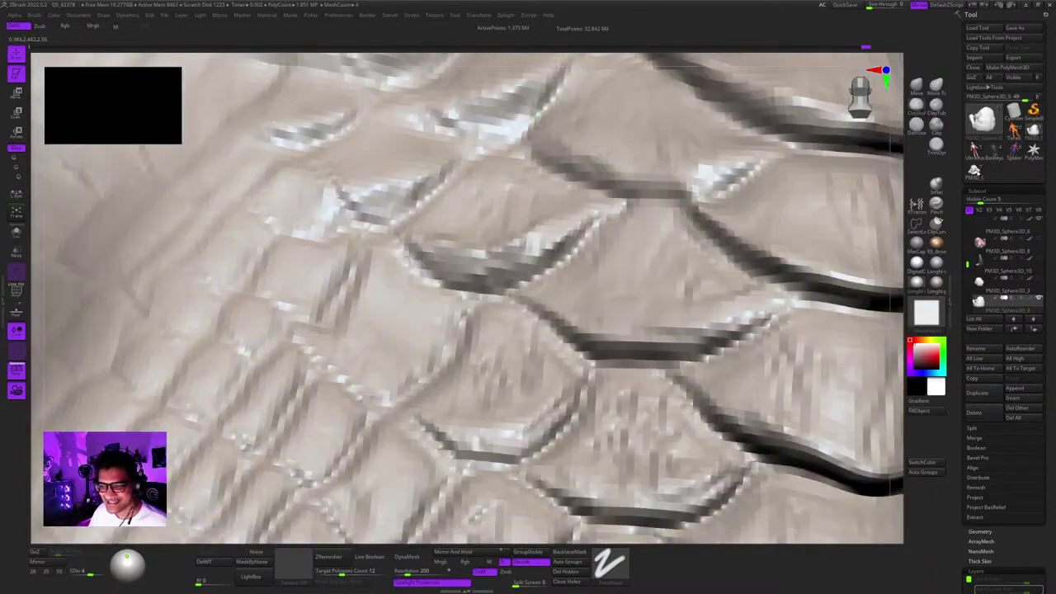
ctrl+right_drag(406, 257, 455, 219)
key(ctrl+z)
mouse_move(528, 234)
right_down()
mouse_move(541, 234)
mouse_move(536, 252)
mouse_move(542, 153)
mouse_move(562, 184)
right_up()
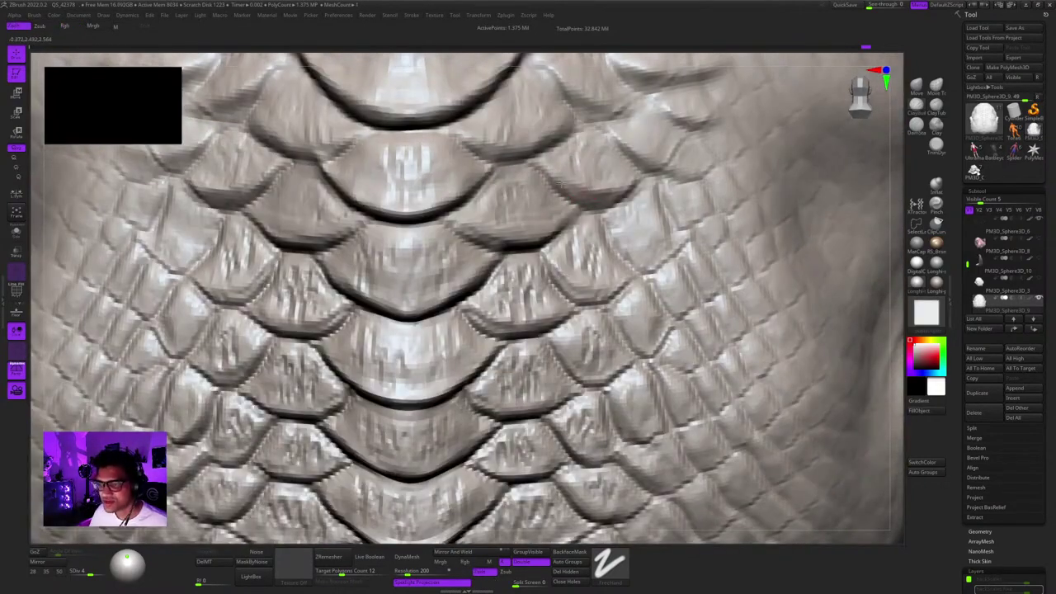
Define the lower edges and soften the streaks of the two neighbouring flanking scales right of the spine at mid-back.
mouse_move(633, 200)
ctrl+right_down()
mouse_move(627, 153)
mouse_move(622, 217)
mouse_move(603, 148)
mouse_move(606, 170)
mouse_move(565, 198)
ctrl+right_up()
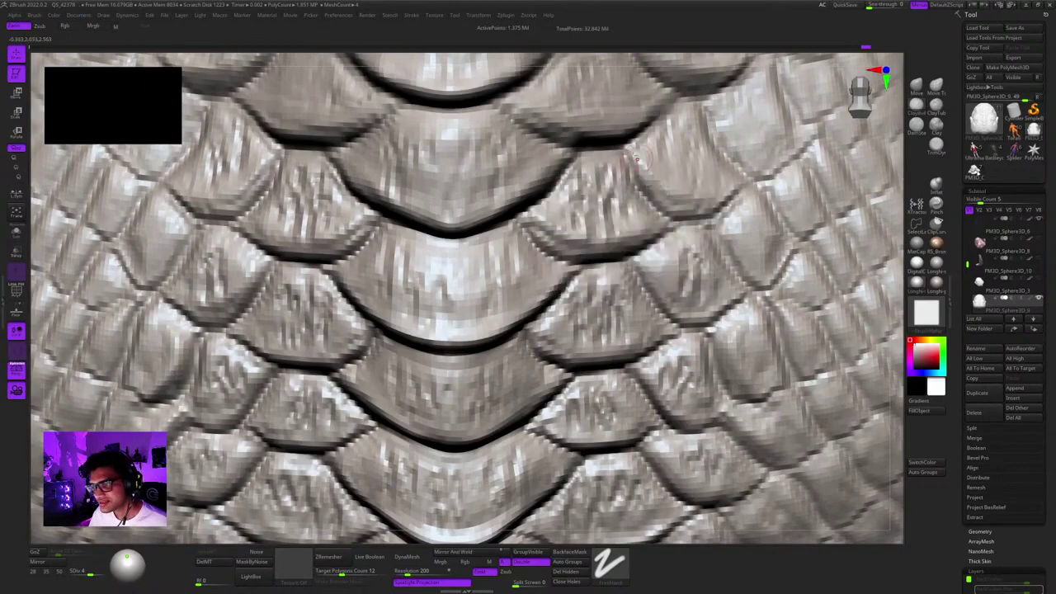
mouse_move(650, 185)
mouse_down()
mouse_move(669, 196)
mouse_move(730, 188)
mouse_move(712, 208)
mouse_move(665, 206)
mouse_move(695, 205)
mouse_move(679, 200)
mouse_up()
alt+right_drag(583, 183, 611, 150)
drag(567, 185, 615, 223)
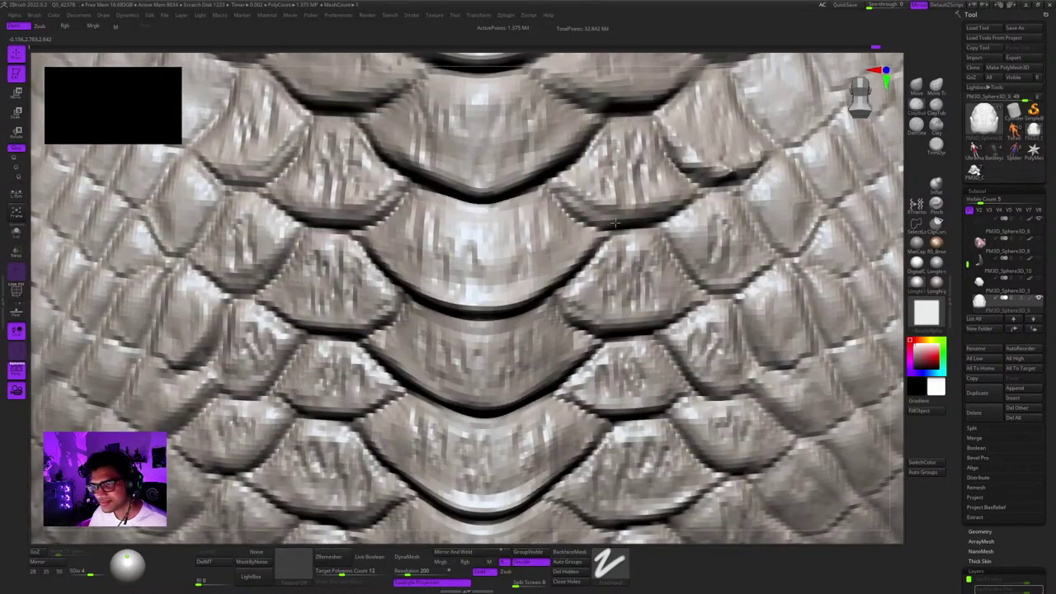
right_drag(587, 207, 566, 200)
drag(579, 195, 679, 219)
drag(611, 214, 666, 219)
mouse_move(614, 225)
right_down()
mouse_move(595, 248)
mouse_move(605, 209)
right_up()
mouse_move(607, 195)
mouse_down()
mouse_move(634, 142)
mouse_move(595, 188)
mouse_up()
mouse_move(597, 188)
right_down()
mouse_move(600, 213)
mouse_move(605, 204)
right_up()
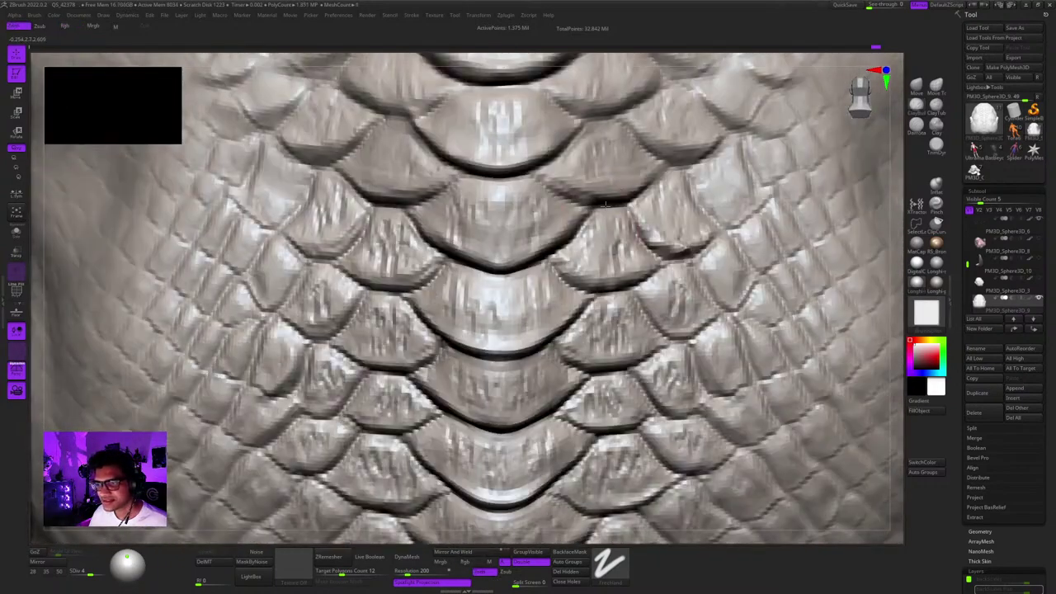
Refine the lower edge and surface of the upper mid-back flanking scale right of the spine from an angled view.
ctrl+right_drag(620, 246, 549, 186)
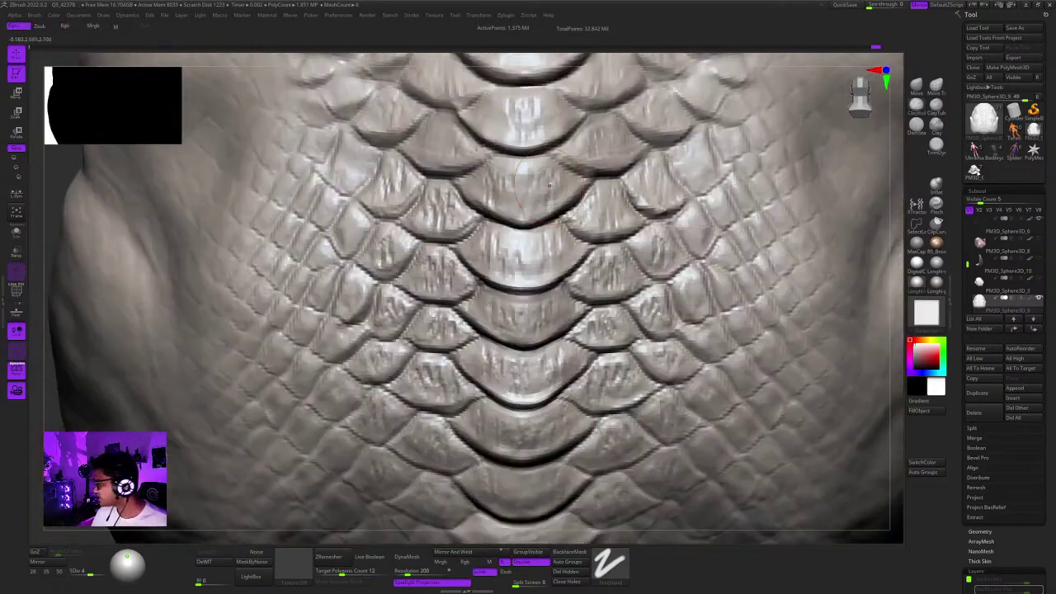
mouse_move(984, 122)
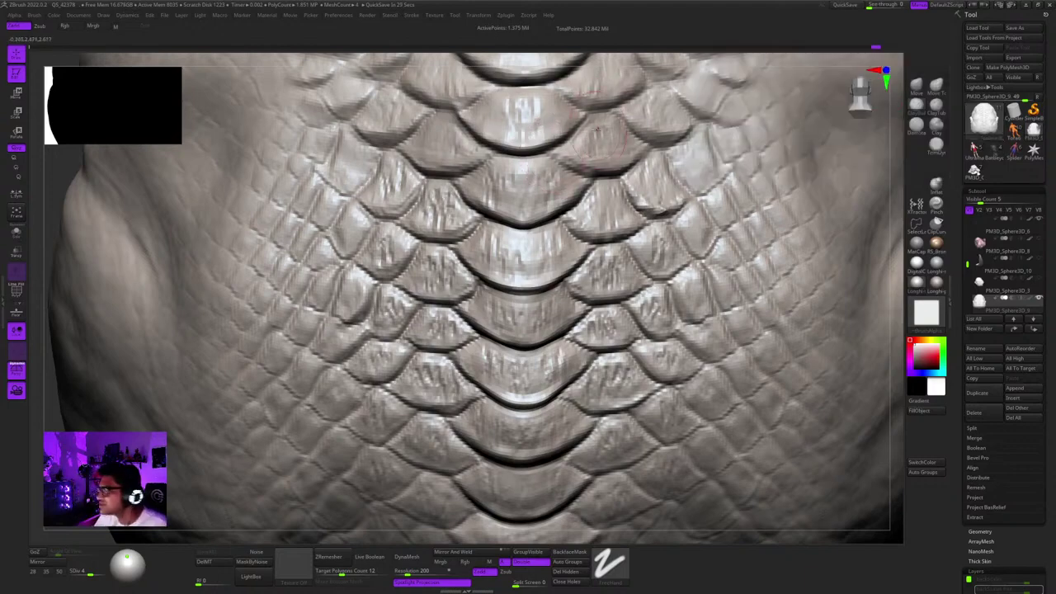
right_drag(589, 107, 540, 239)
key(space)
alt+right_drag(645, 180, 688, 304)
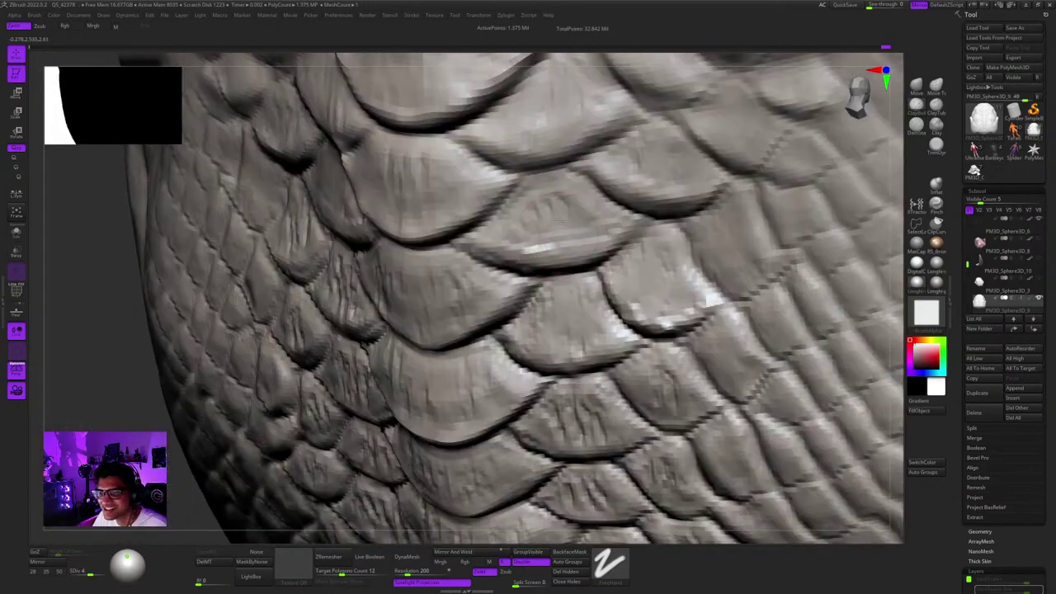
drag(532, 249, 591, 236)
mouse_move(587, 221)
right_down()
mouse_move(641, 204)
mouse_move(558, 259)
right_up()
key(space)
key(space)
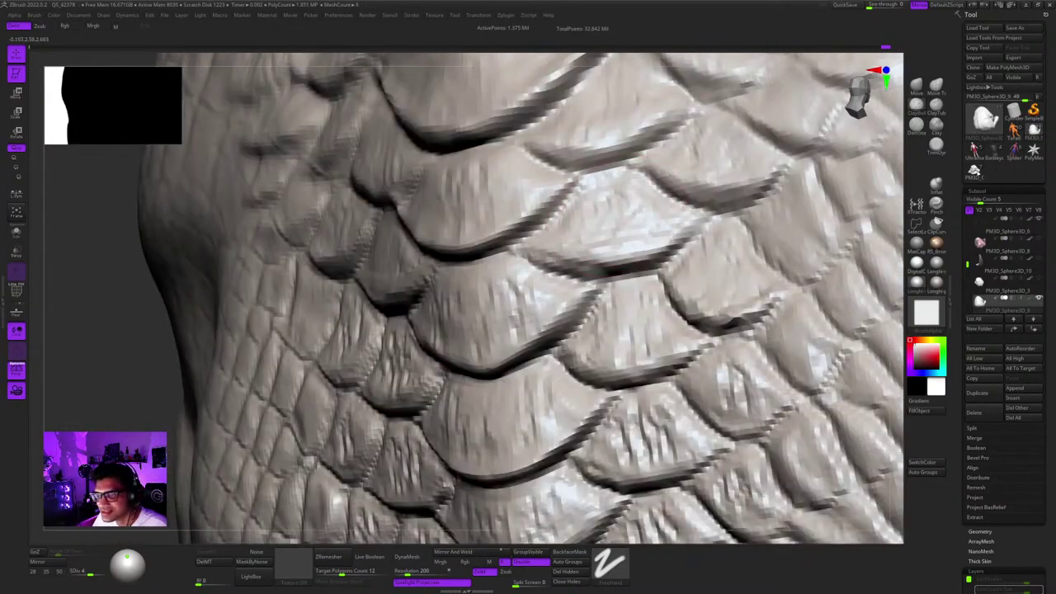
right_drag(586, 206, 565, 213)
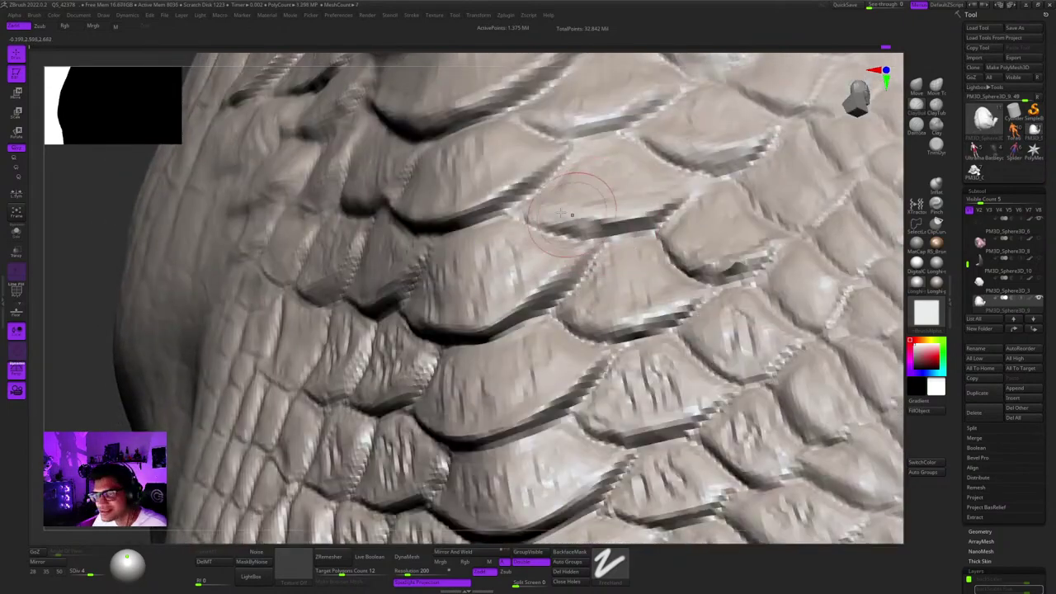
Smooth the rough streaks on the matching mid-back flanking scales left of the spine.
right_drag(642, 203, 530, 297)
right_click(530, 297)
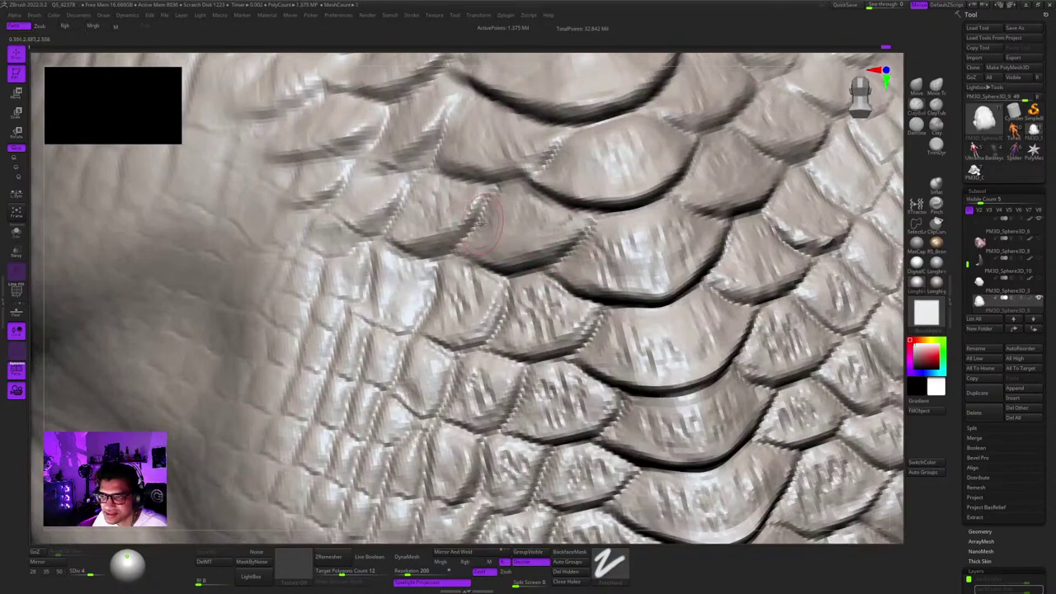
right_drag(520, 242, 551, 206)
key(space)
ctrl+right_drag(551, 206, 509, 307)
right_drag(510, 211, 543, 259)
right_click(569, 257)
right_click(542, 259)
drag(534, 255, 529, 272)
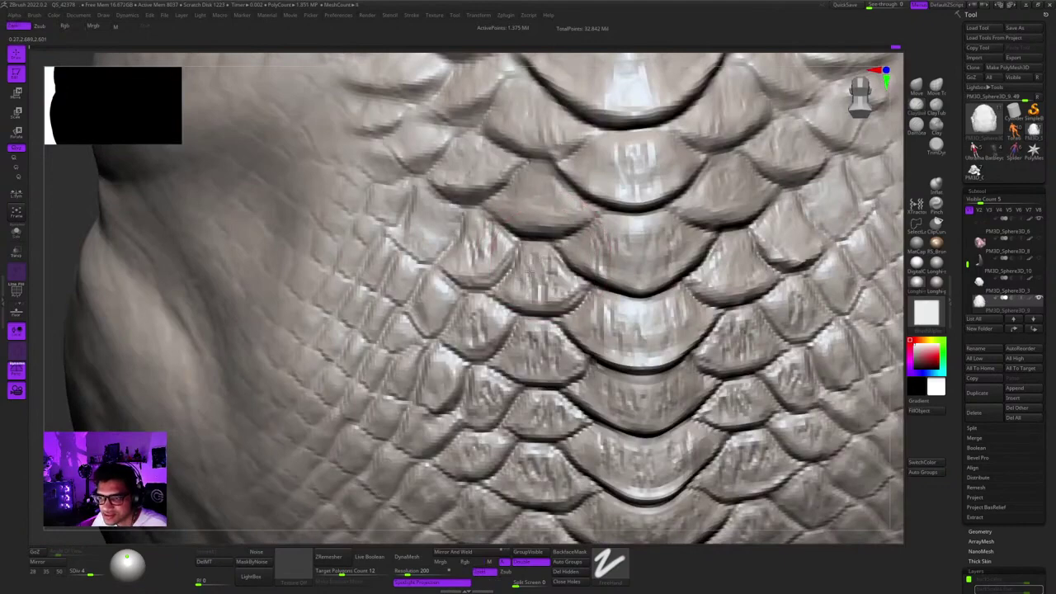
Continue smoothing the inner flanking scales left of the spine from mid-back towards the lower back.
alt+right_drag(471, 289, 521, 267)
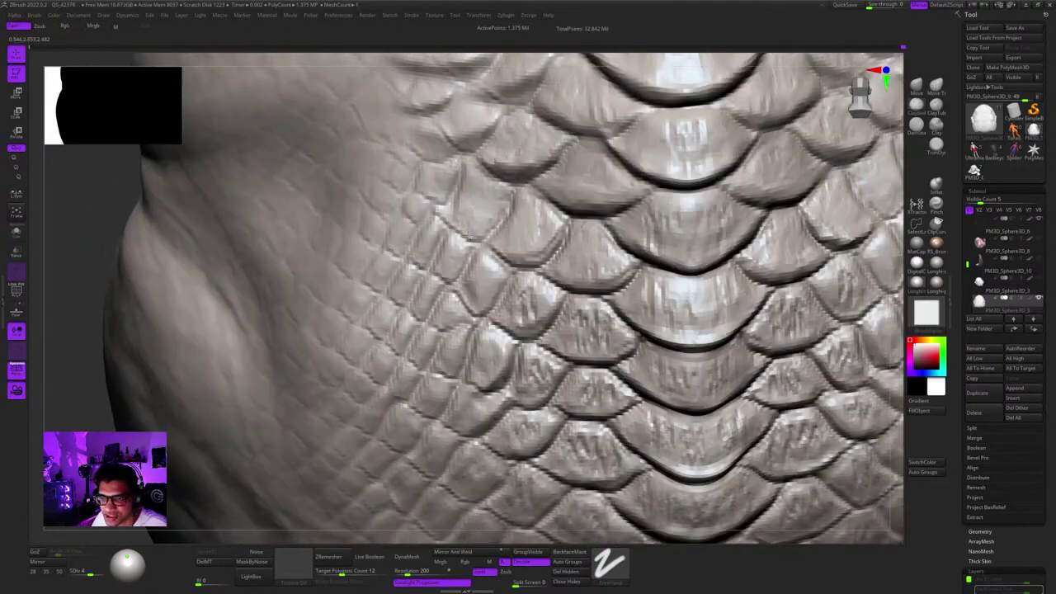
alt+right_drag(585, 318, 551, 235)
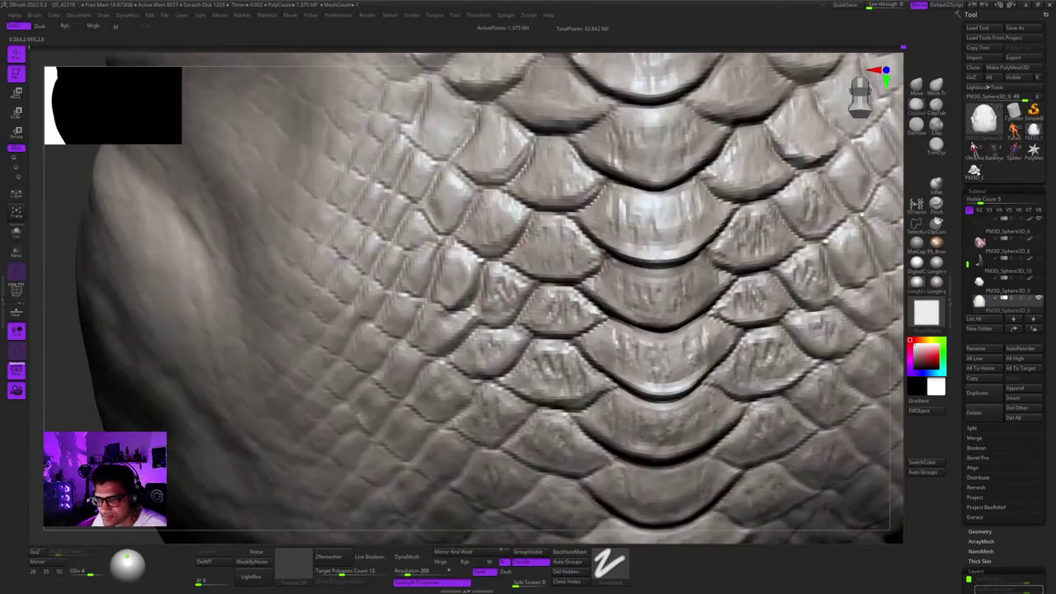
drag(565, 264, 565, 274)
alt+right_drag(550, 317, 550, 237)
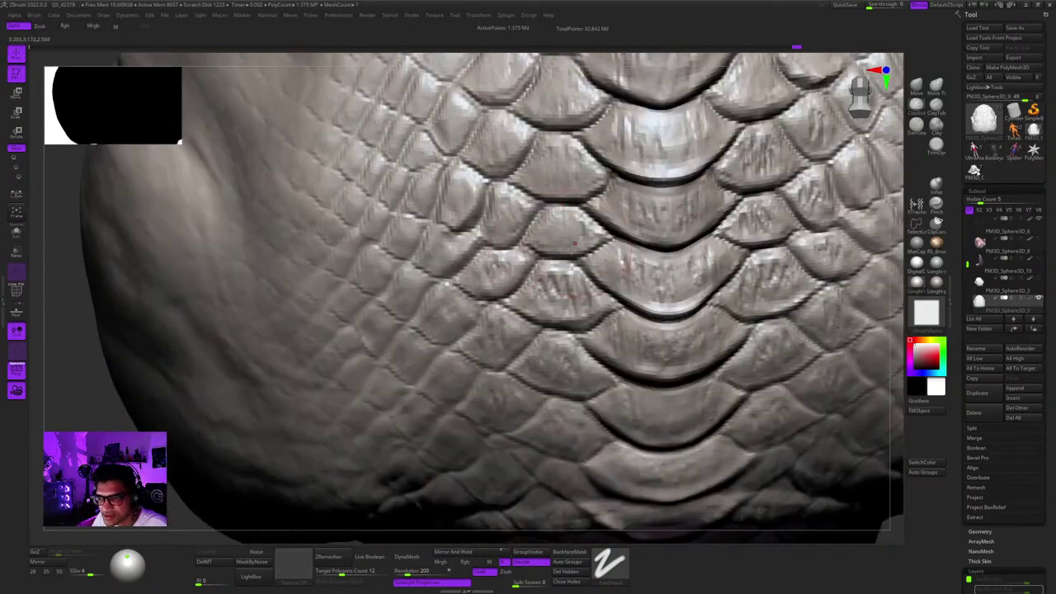
Soften the streaks on the inner flanking scales right of the spine, from the lower back up to mid-back.
alt+right_drag(734, 221, 612, 184)
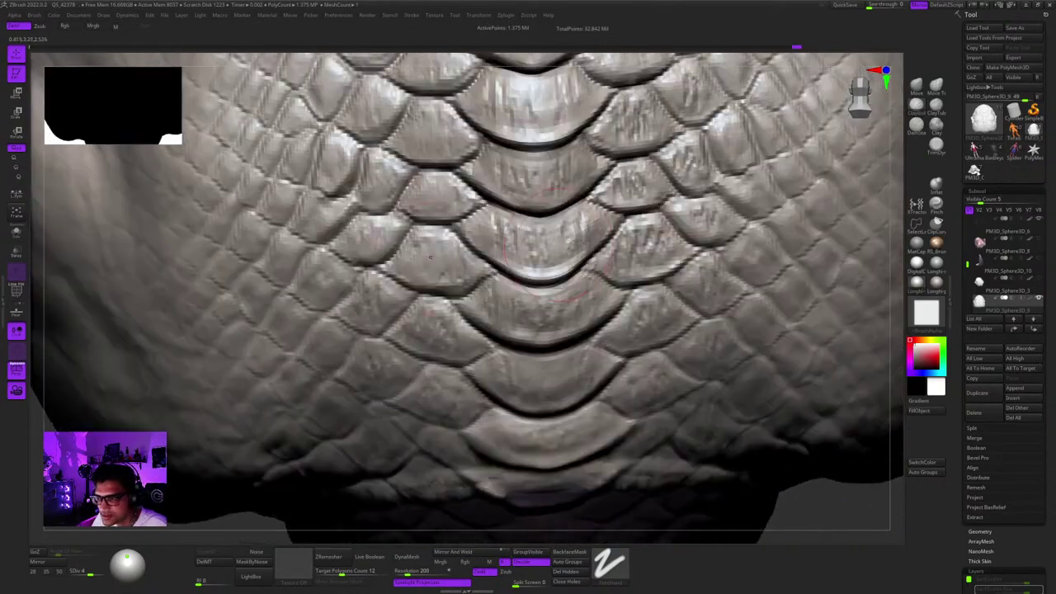
drag(608, 171, 641, 198)
mouse_move(653, 203)
alt+right_down()
mouse_move(587, 273)
mouse_move(560, 283)
alt+right_up()
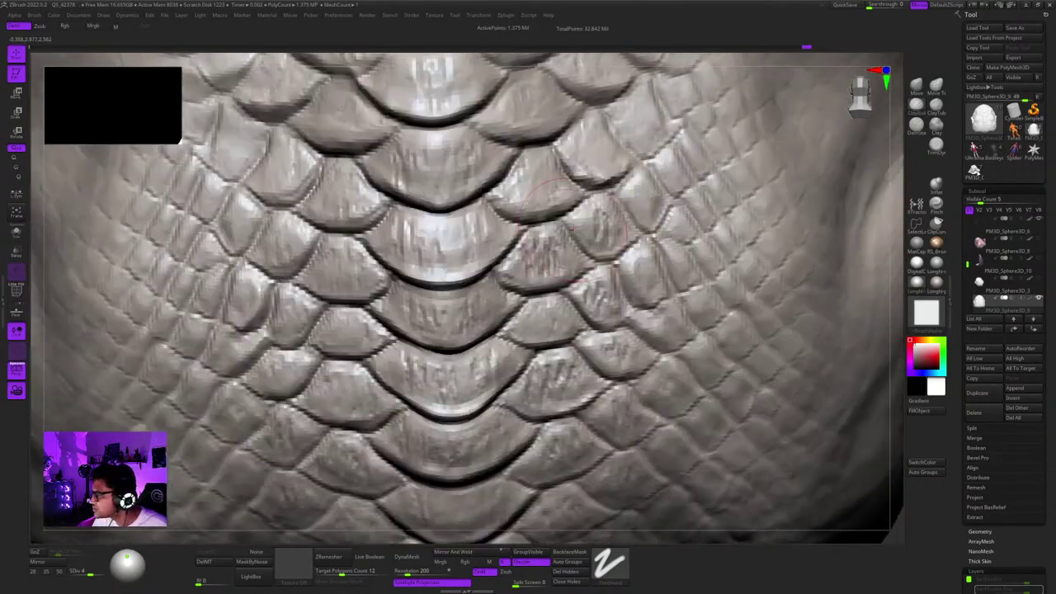
drag(537, 234, 542, 251)
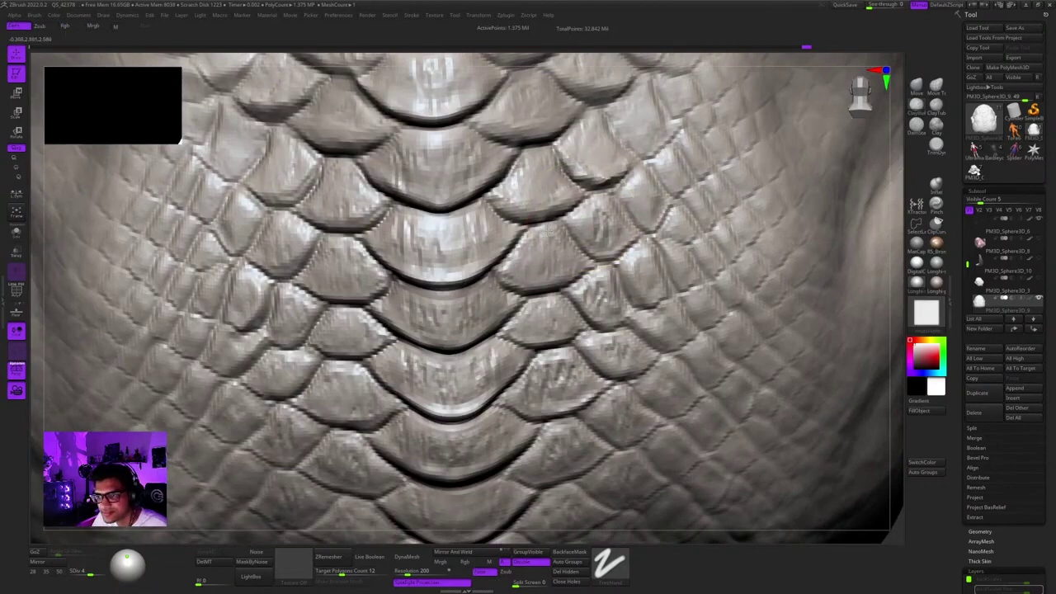
Smooth the outer and inner flanking scales right of the spine down to the lower back above the tail.
alt+right_drag(609, 216, 614, 119)
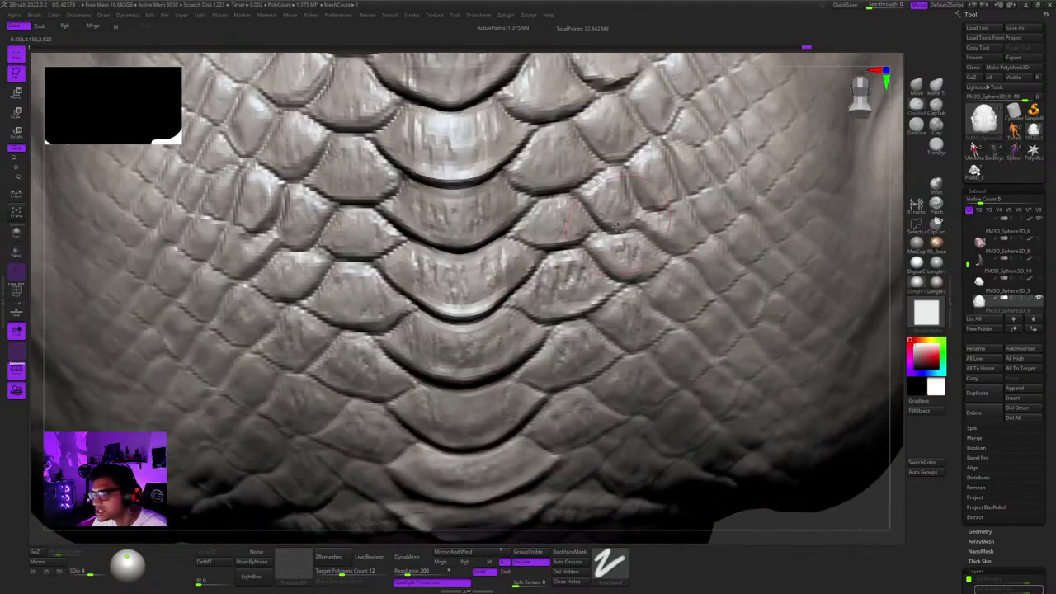
alt+right_drag(593, 244, 605, 193)
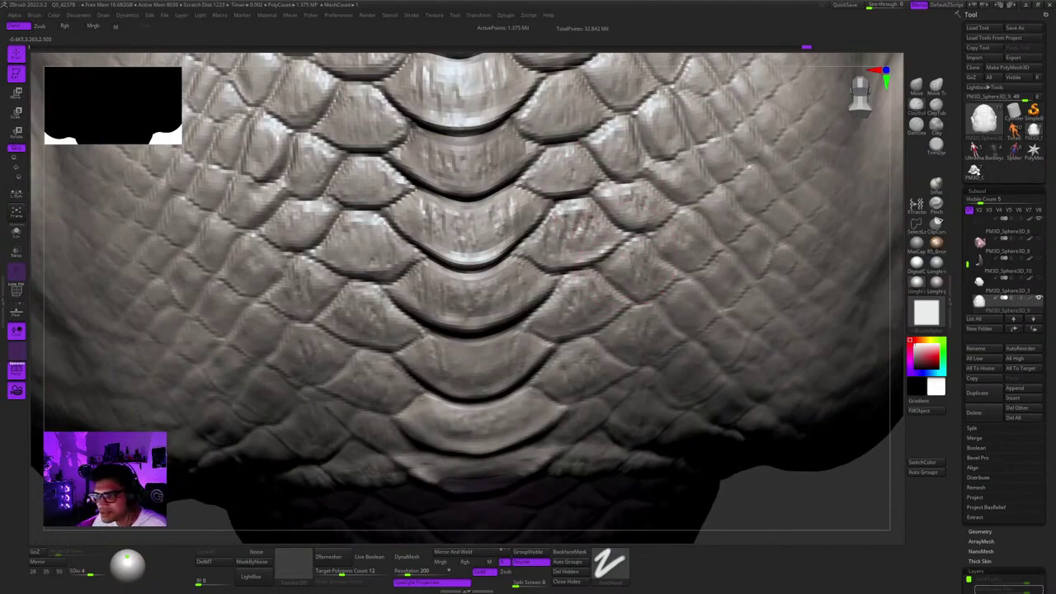
right_click(575, 247)
mouse_move(582, 232)
alt+right_down()
mouse_move(603, 235)
mouse_move(588, 166)
alt+right_up()
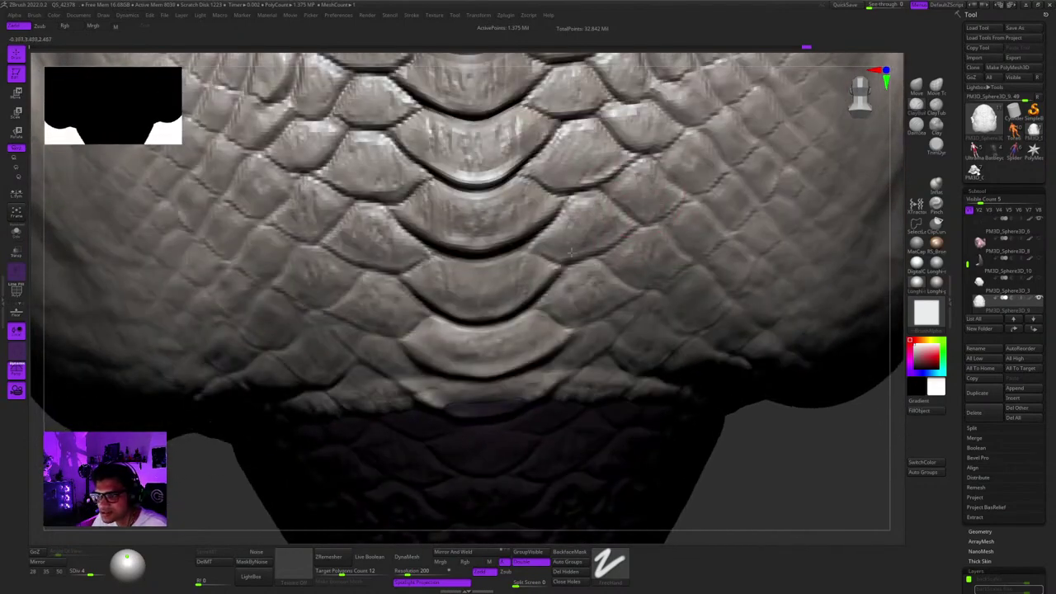
drag(570, 251, 609, 240)
alt+right_drag(608, 239, 630, 248)
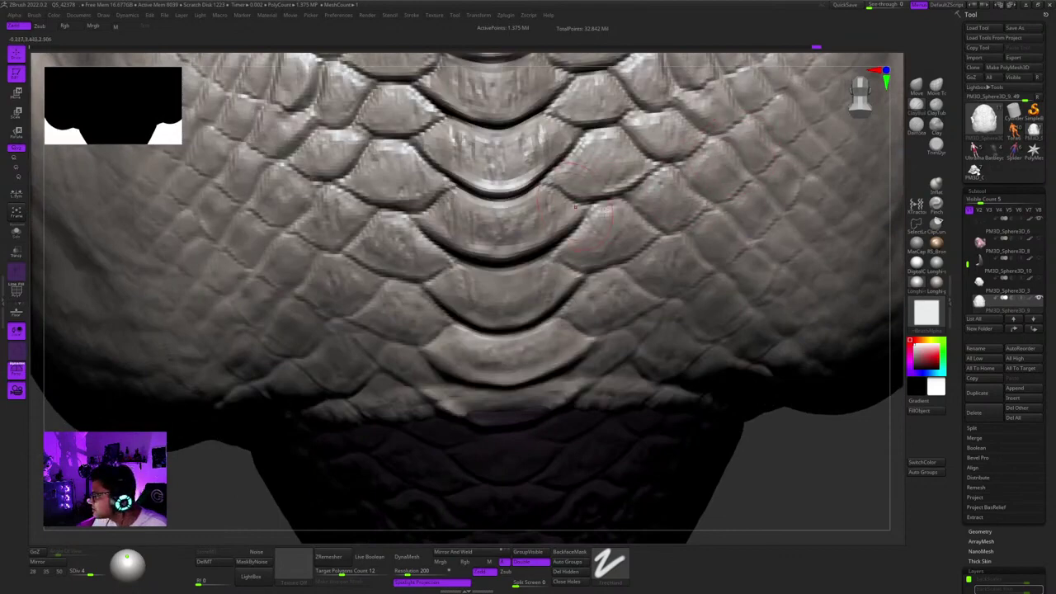
Clean up the lower-back scales left of the spine and the small flank scales near the base of the tail.
alt+right_drag(576, 206, 762, 211)
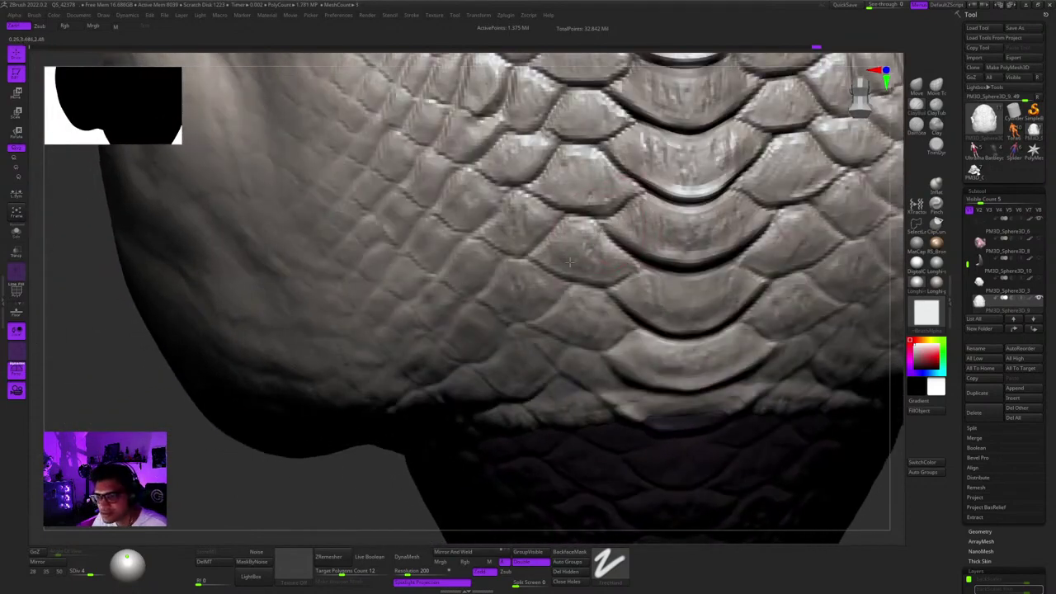
alt+right_drag(516, 231, 656, 162)
ctrl+right_drag(656, 162, 587, 189)
key(shift+f)
key(shift+f)
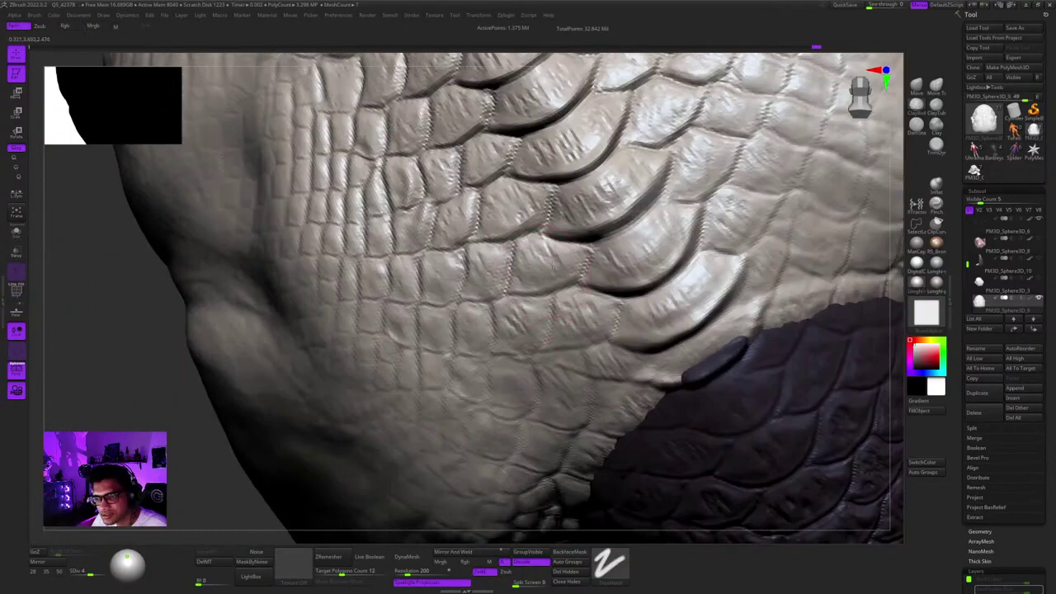
right_drag(553, 265, 544, 221)
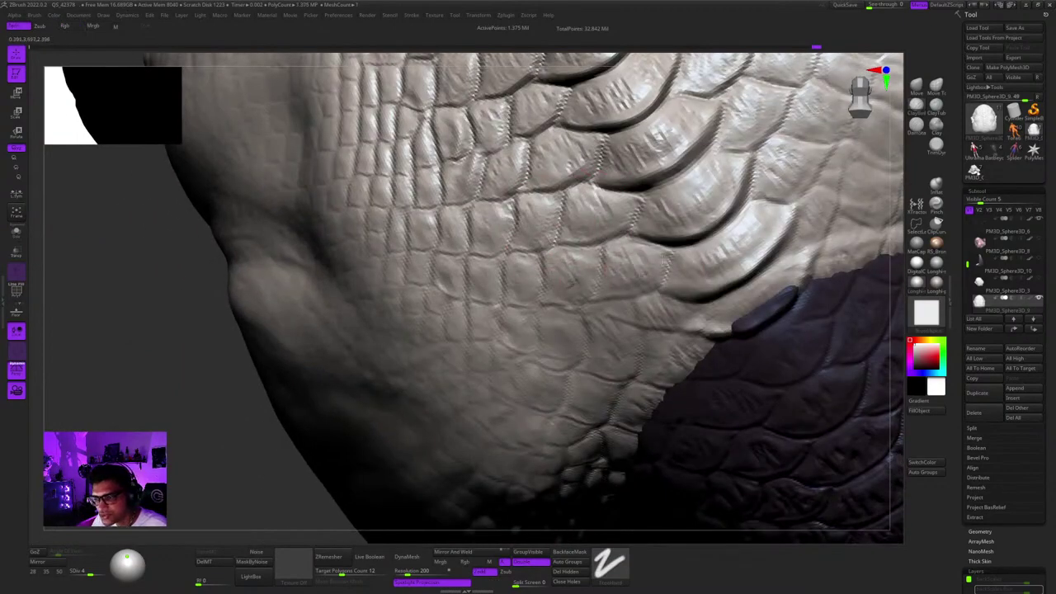
right_drag(664, 258, 608, 266)
drag(612, 188, 576, 212)
Select the Move brush and inspect the overall shape of the scaled back from directly behind.
mouse_move(576, 212)
ctrl+right_down()
mouse_move(569, 177)
mouse_move(585, 159)
ctrl+right_up()
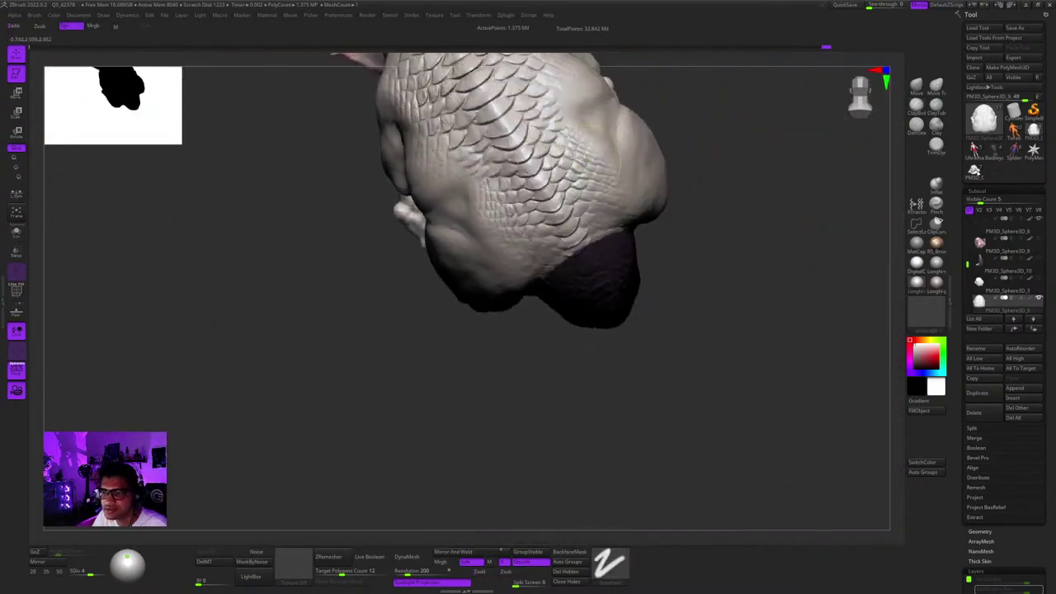
mouse_move(651, 144)
shift+right_down()
mouse_move(707, 132)
mouse_move(697, 162)
shift+right_up()
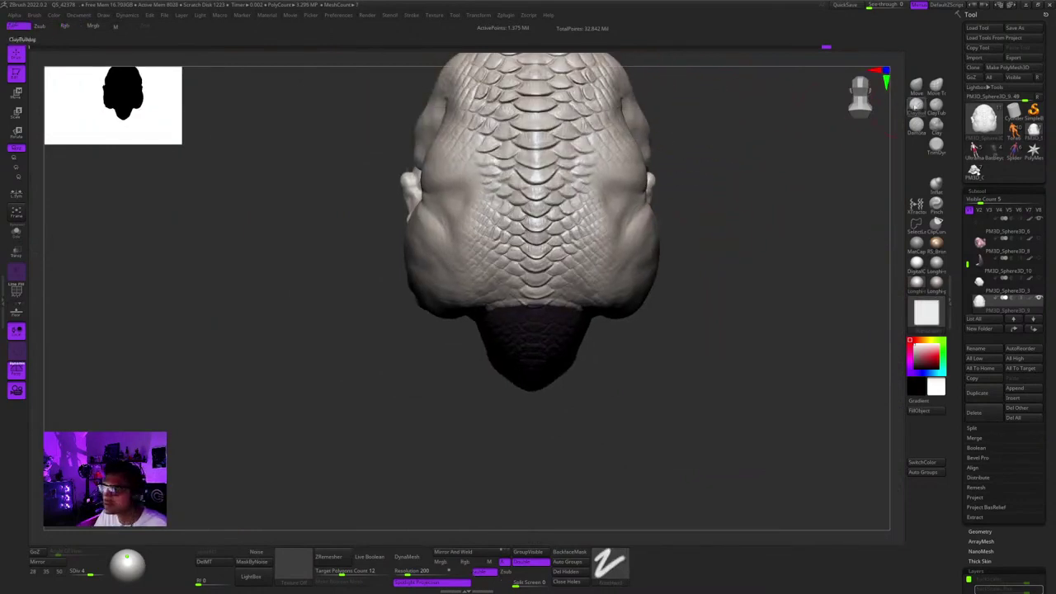
click(924, 85)
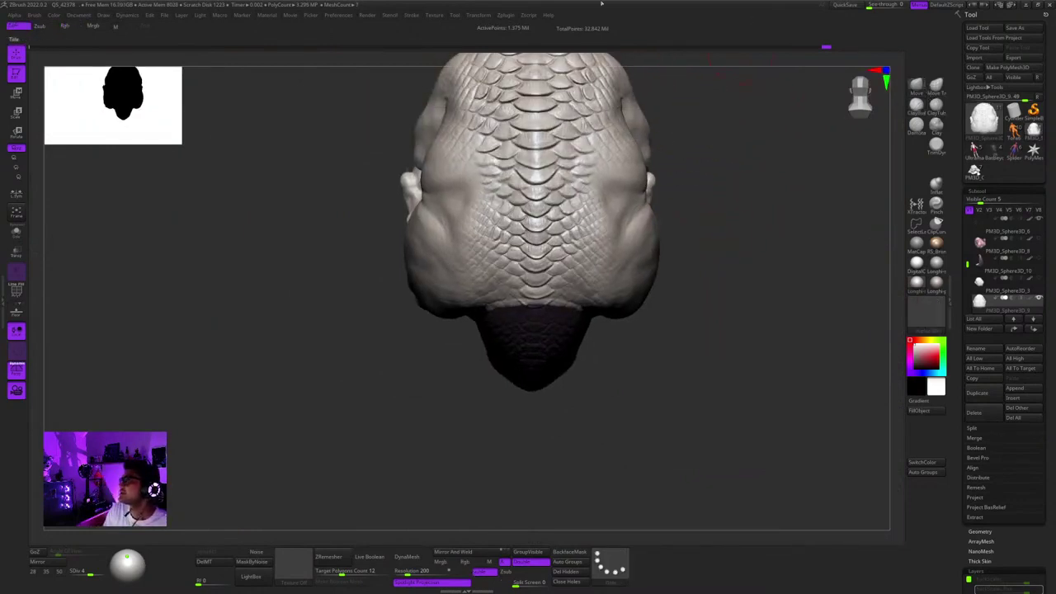
mouse_move(1035, 132)
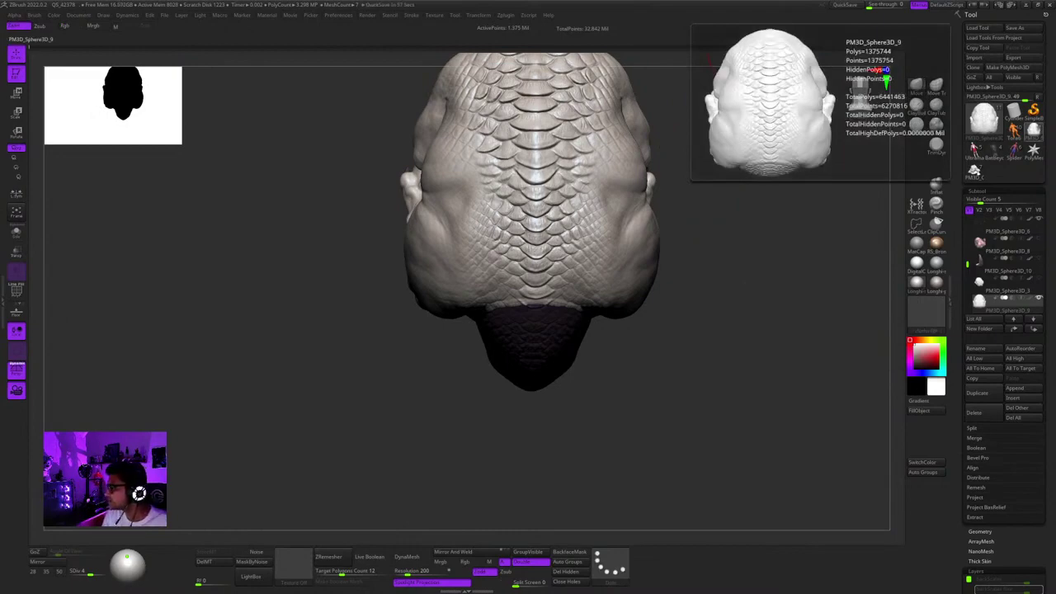
drag(671, 262, 677, 246)
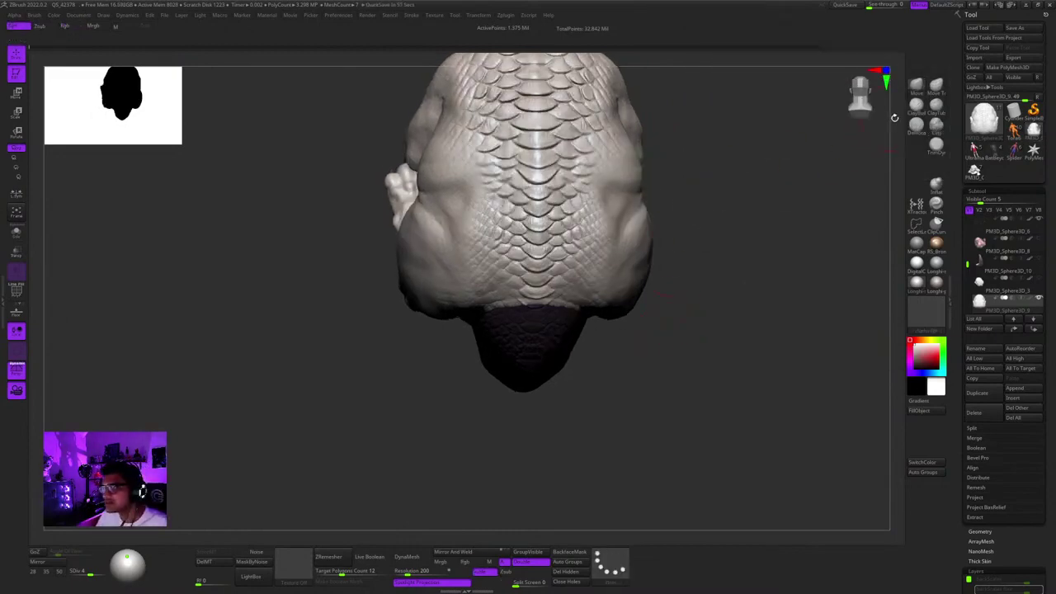
Sharpen the creases between the inner flanking scales left of the mid-back spine with the DamStandard brush.
click(915, 126)
mouse_move(594, 216)
ctrl+right_down()
mouse_move(590, 247)
mouse_move(575, 260)
mouse_move(545, 228)
ctrl+right_up()
right_click(541, 221)
right_click(545, 228)
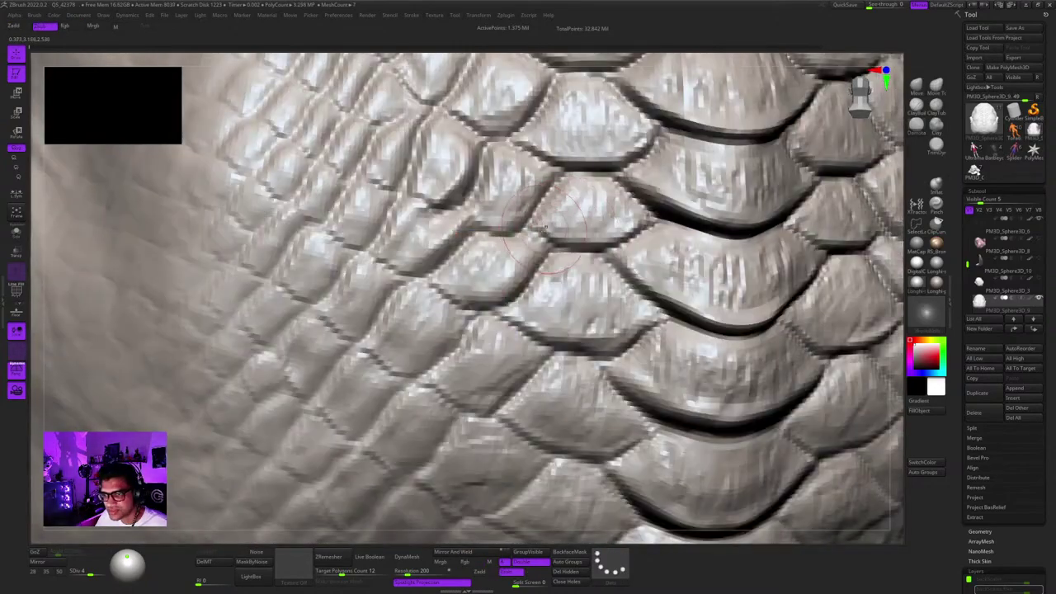
drag(545, 228, 632, 226)
mouse_move(632, 226)
right_down()
mouse_move(581, 235)
mouse_move(574, 250)
right_up()
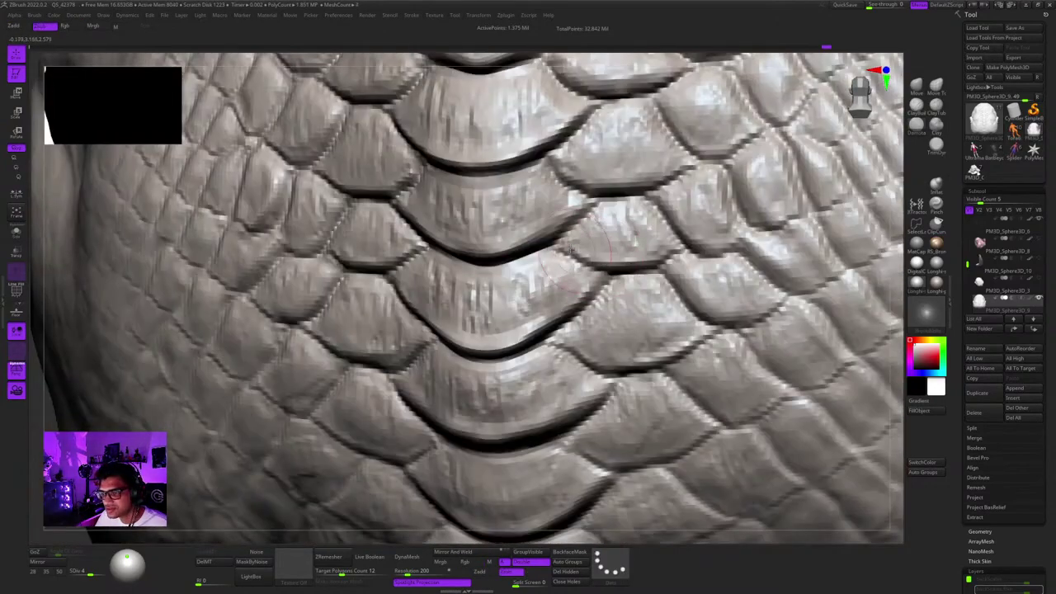
Define the lower edges of the inner flanking scales right of the spine at mid-back.
alt+right_drag(594, 150, 627, 256)
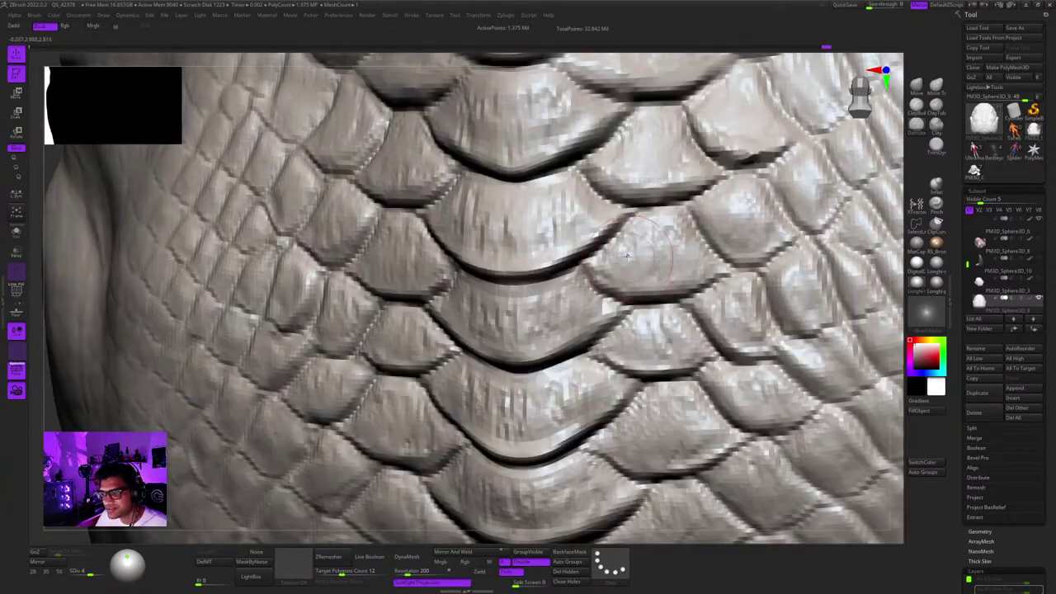
alt+drag(647, 297, 714, 276)
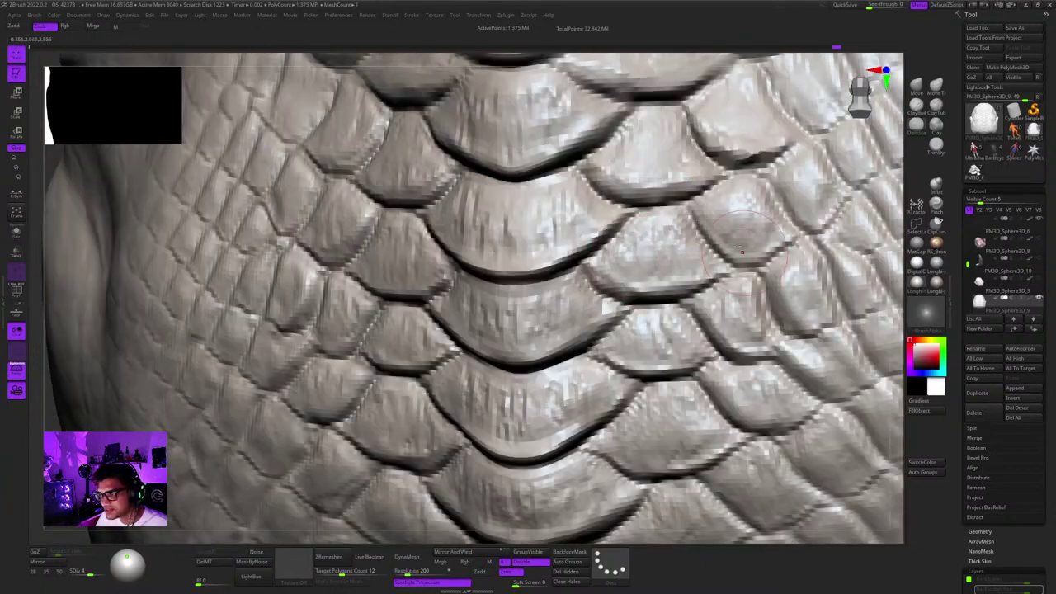
ctrl+right_drag(668, 221, 651, 169)
Sharpen the edges of the outer flanking scales and small flank scales left of the spine.
ctrl+right_drag(614, 223, 602, 266)
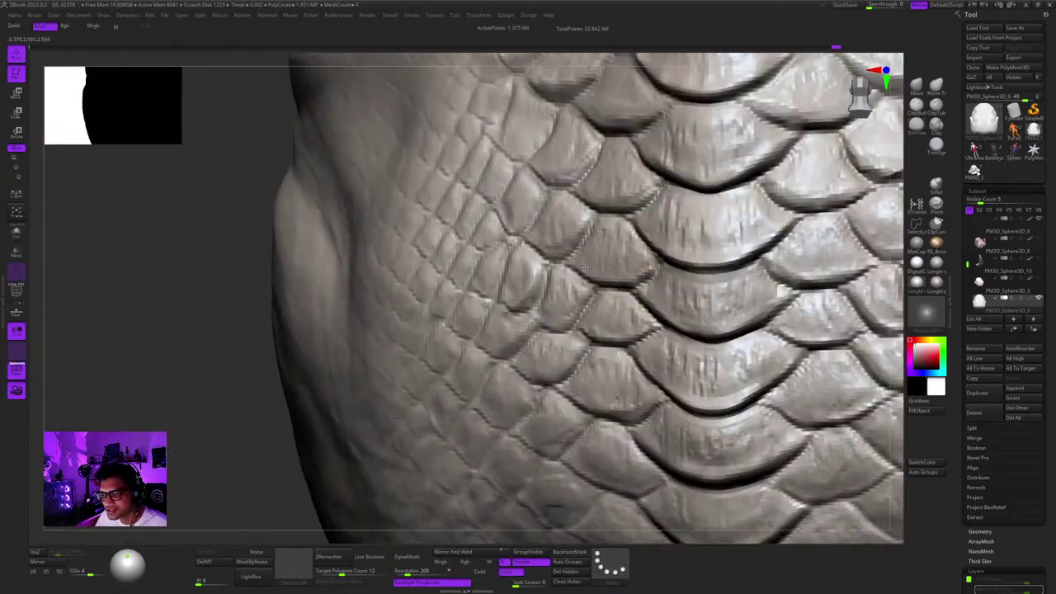
alt+right_drag(569, 197, 691, 213)
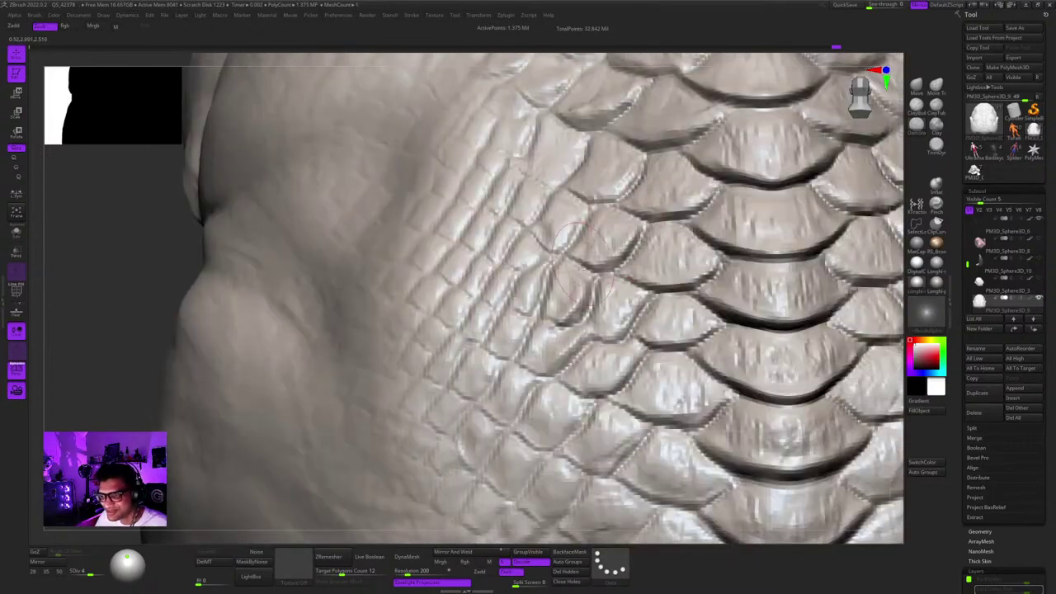
alt+right_drag(588, 304, 537, 212)
key(shift+d)
right_click(565, 185)
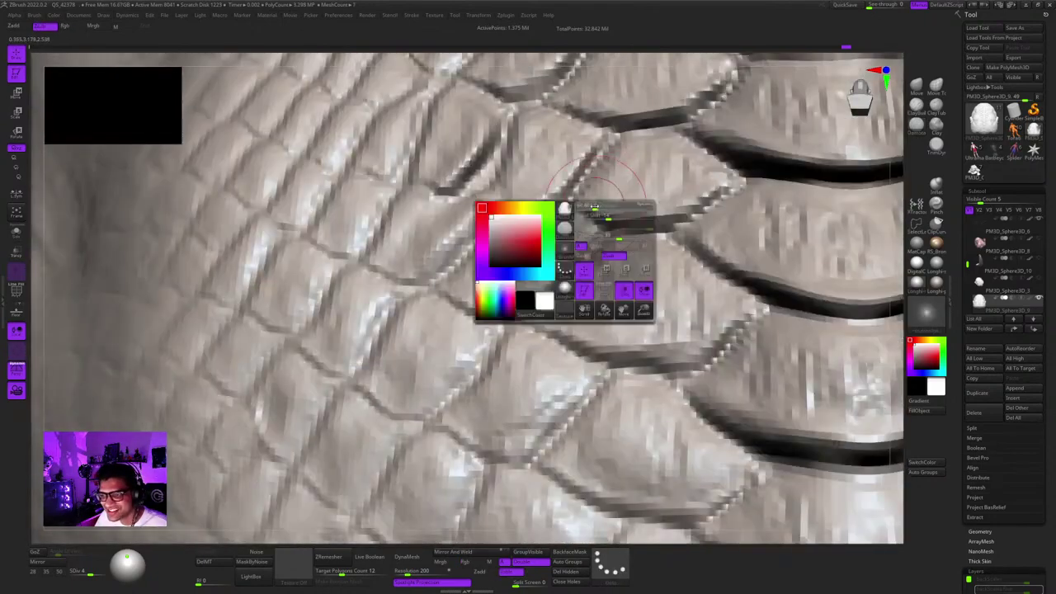
Deepen the lower edges of the flanking scales left of the spine, working down toward the tail.
right_drag(582, 173, 584, 220)
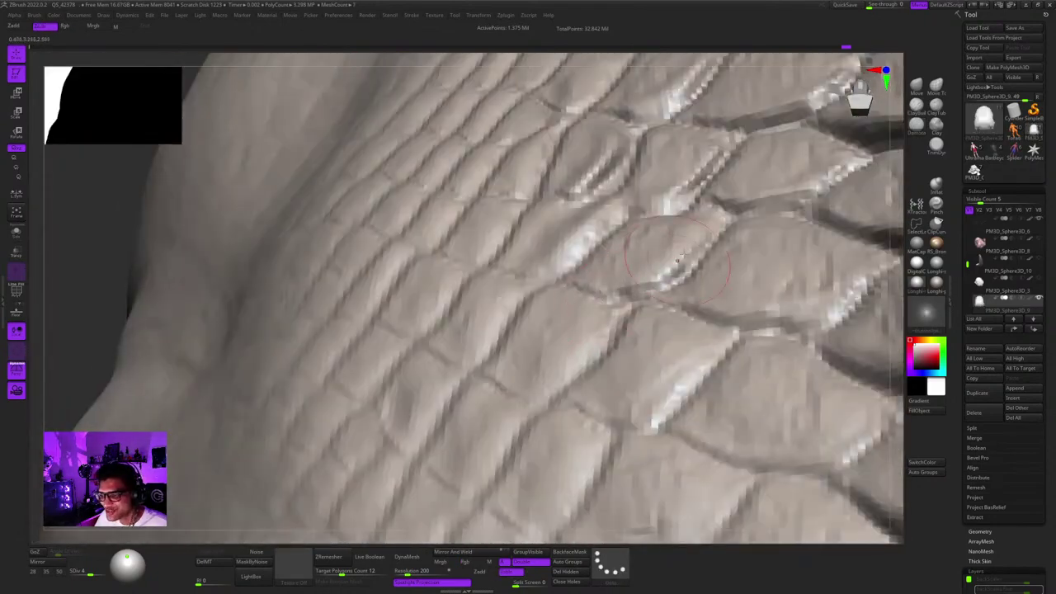
right_drag(610, 266, 563, 260)
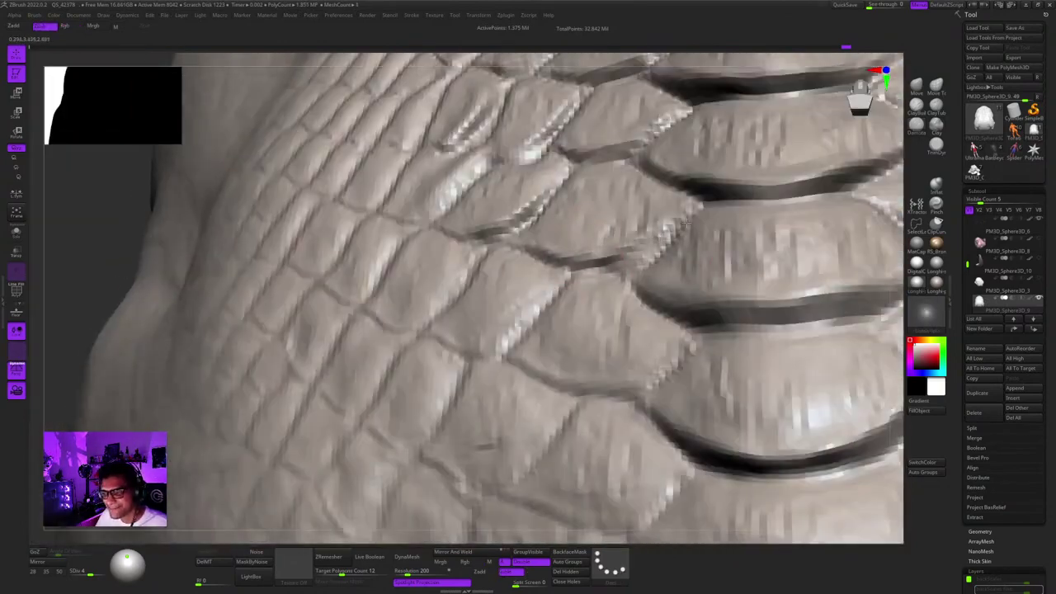
right_drag(686, 223, 511, 263)
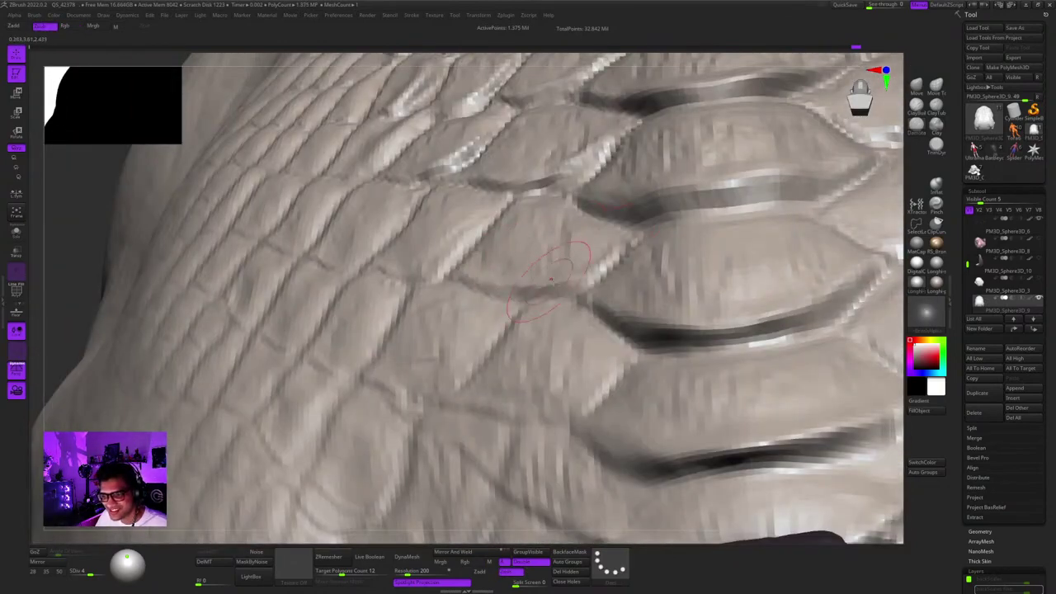
drag(551, 280, 607, 267)
ctrl+right_drag(486, 291, 532, 396)
alt+right_drag(532, 396, 542, 281)
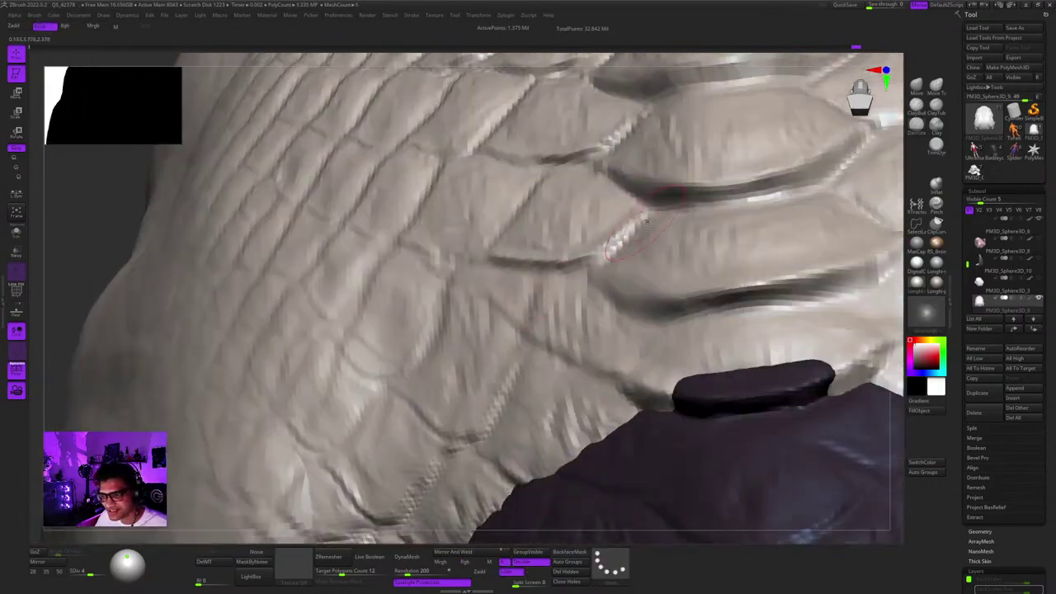
Sharpen the edges of the flanking scales right of the spine from mid-back to the lower back.
mouse_move(569, 268)
ctrl+right_down()
mouse_move(575, 210)
mouse_move(589, 253)
mouse_move(533, 241)
mouse_move(550, 249)
mouse_move(454, 251)
mouse_move(545, 254)
mouse_move(529, 289)
mouse_move(556, 186)
ctrl+right_up()
ctrl+right_drag(556, 186, 551, 244)
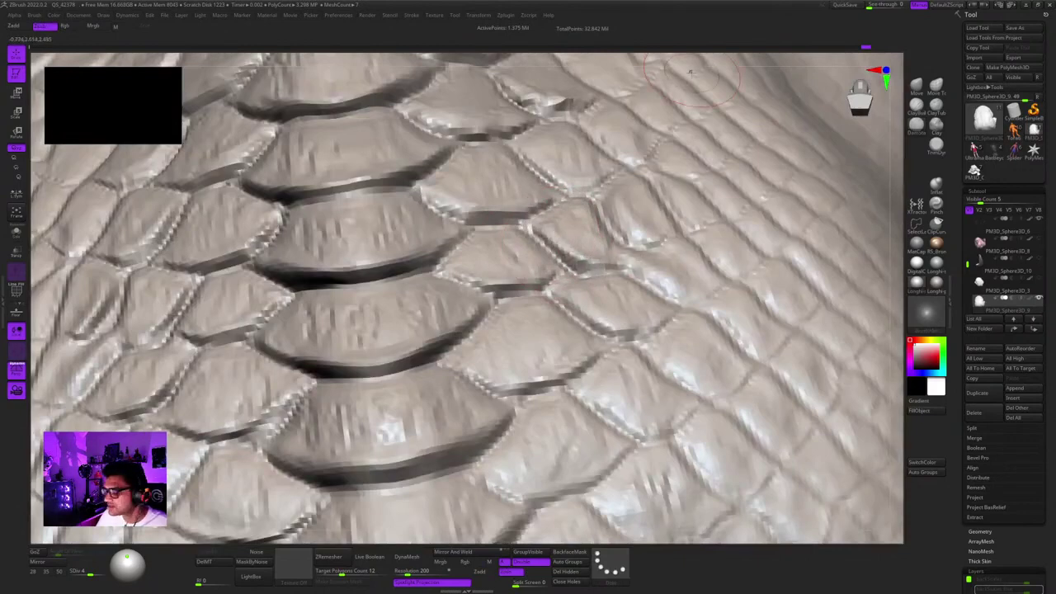
mouse_move(1002, 284)
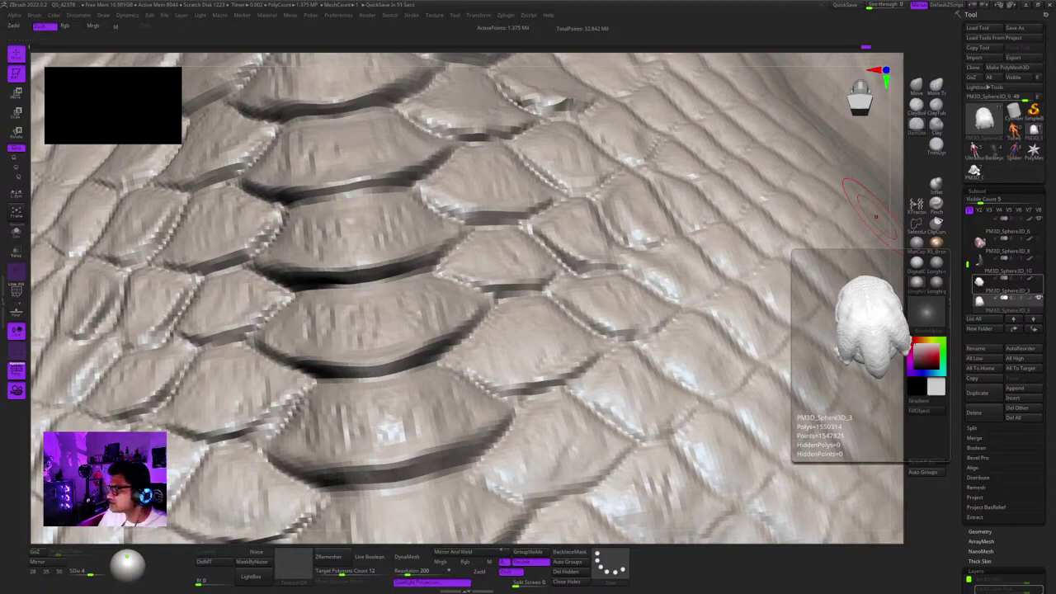
ctrl+right_drag(569, 272, 541, 250)
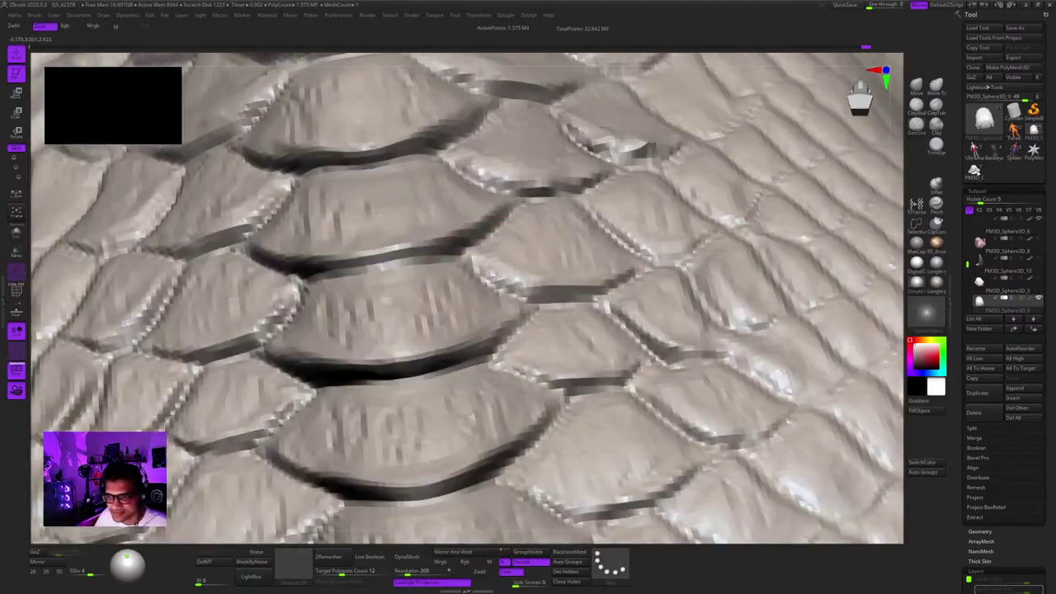
right_drag(569, 330, 513, 221)
mouse_move(574, 195)
right_down()
mouse_move(537, 263)
mouse_move(567, 247)
mouse_move(557, 216)
right_up()
right_drag(568, 256, 564, 251)
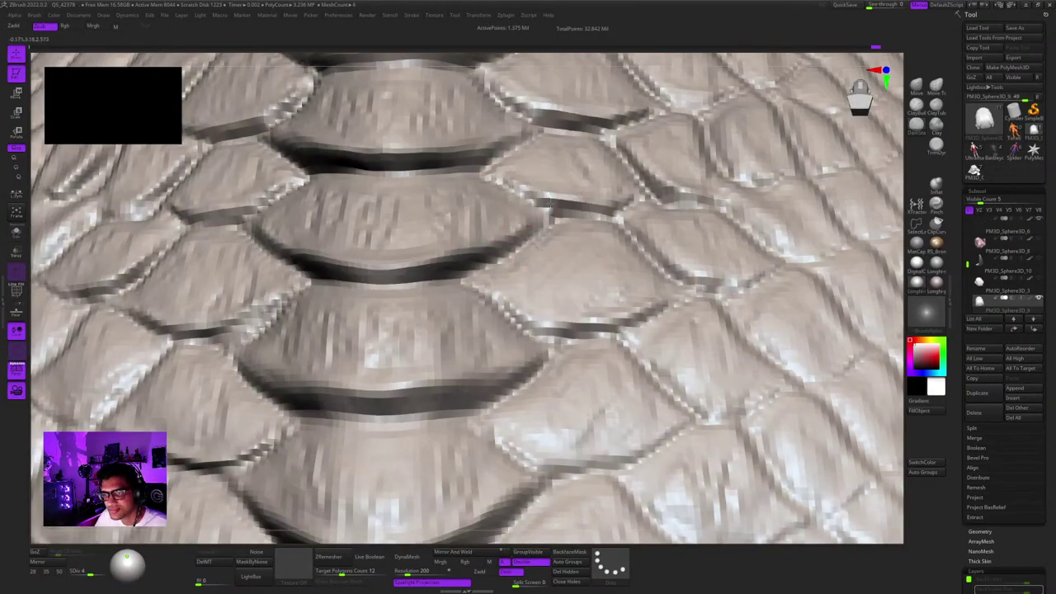
Define the lower edges of the scales right of the last spine plates above the tail.
mouse_move(602, 211)
ctrl+right_down()
mouse_move(587, 98)
mouse_move(552, 198)
mouse_move(590, 302)
mouse_move(593, 260)
ctrl+right_up()
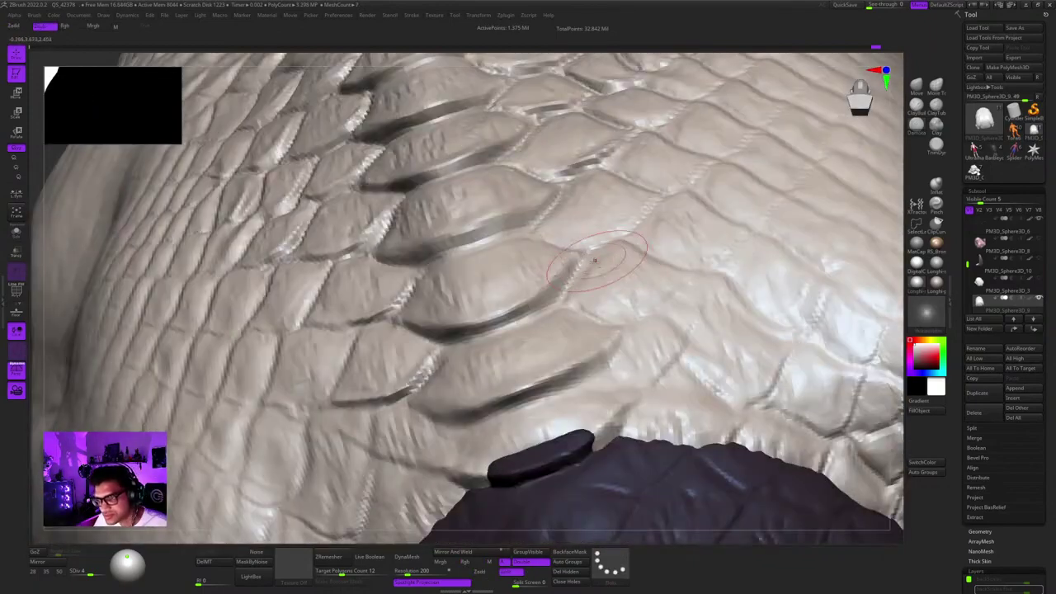
right_drag(535, 225, 487, 260)
right_drag(583, 240, 468, 234)
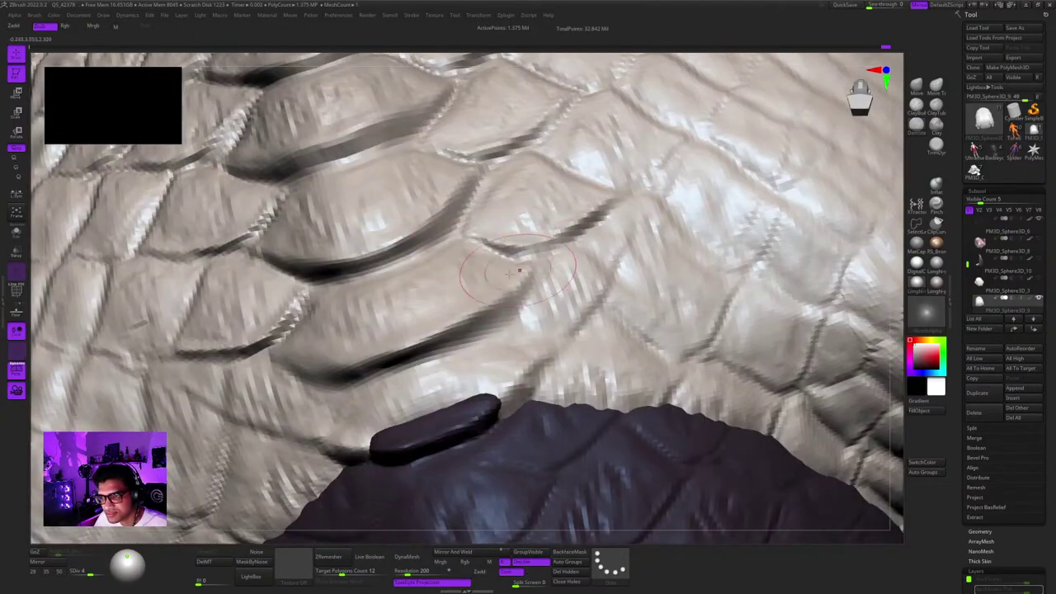
mouse_move(509, 273)
alt+right_down()
mouse_move(518, 191)
mouse_move(533, 243)
alt+right_up()
ctrl+right_drag(537, 183, 527, 136)
Carve the lower edges of the small scales on both sides of the last spine plate above the tail.
right_drag(528, 136, 482, 190)
ctrl+right_drag(452, 223, 449, 268)
right_drag(449, 268, 437, 261)
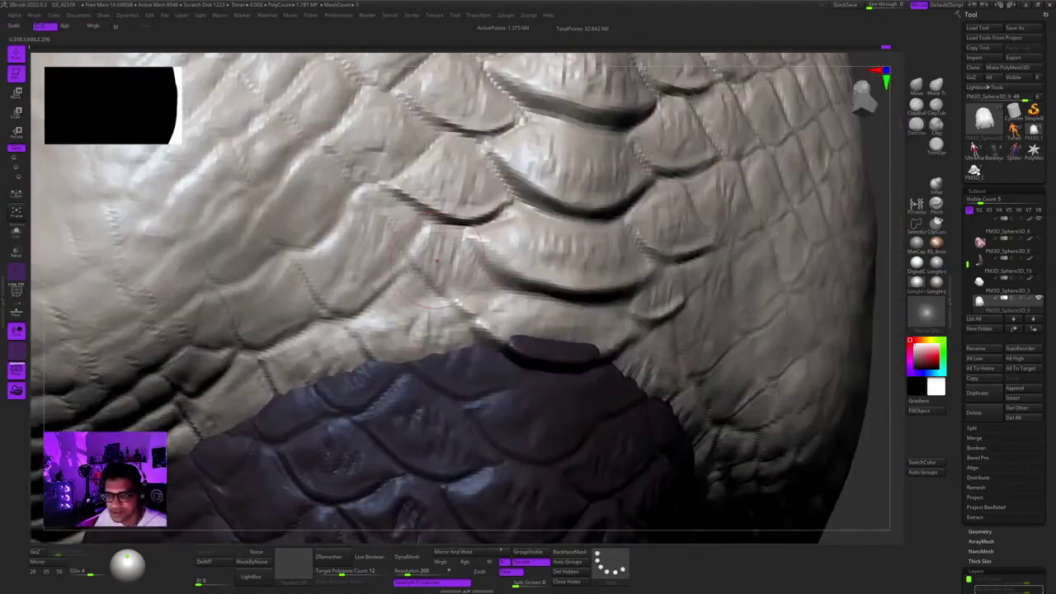
mouse_move(504, 279)
ctrl+right_down()
mouse_move(507, 216)
mouse_move(554, 132)
mouse_move(551, 227)
ctrl+right_up()
mouse_move(598, 197)
right_down()
mouse_move(540, 161)
mouse_move(526, 244)
right_up()
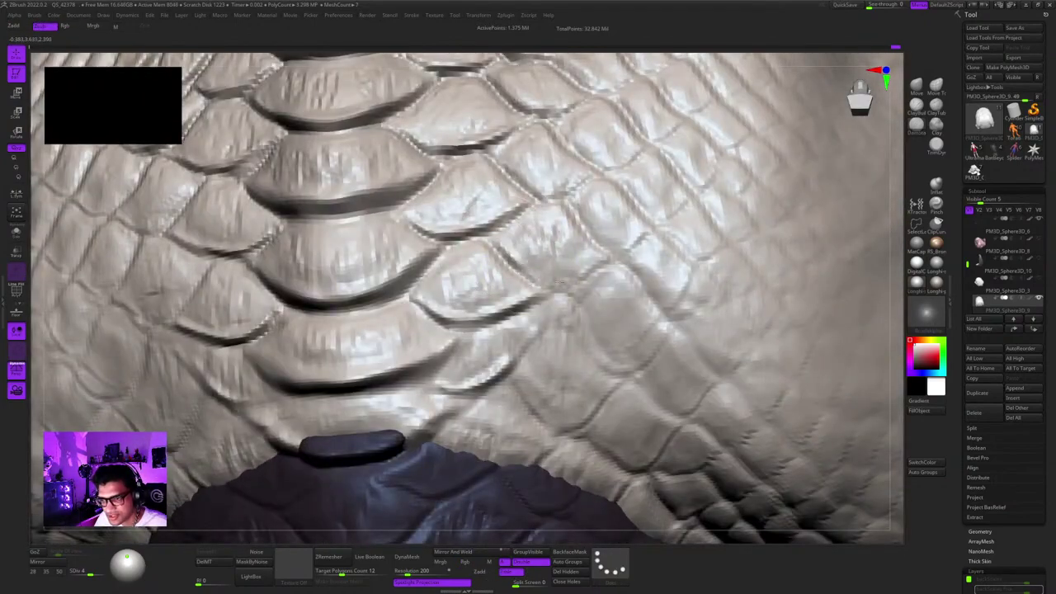
right_drag(587, 255, 544, 288)
ctrl+right_drag(603, 270, 587, 198)
right_drag(588, 198, 536, 190)
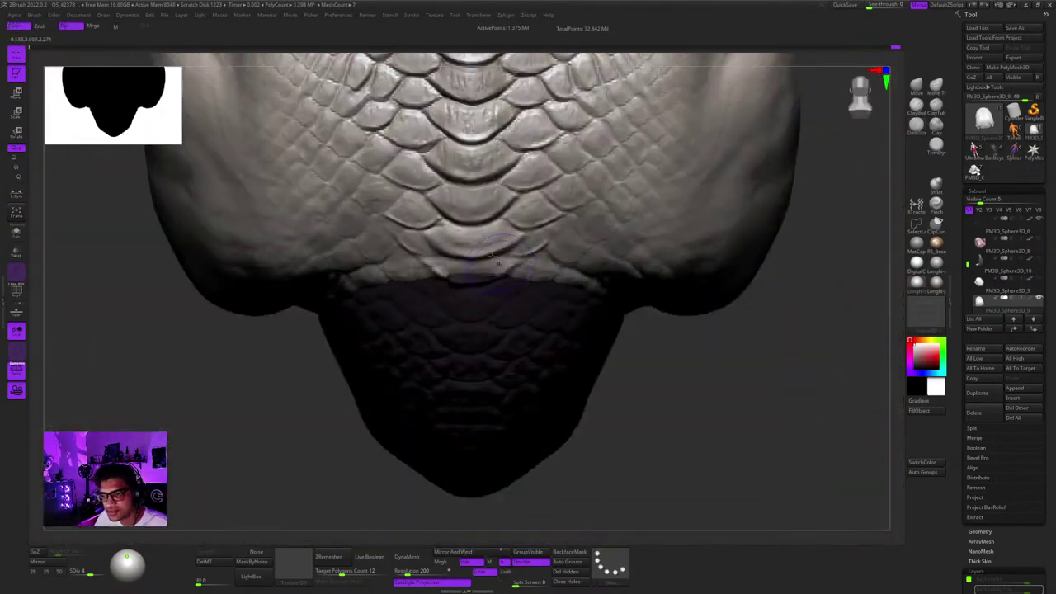
Refine the creases of the lower-back scales left of the spine, near the base of the tail.
alt+right_drag(462, 198, 544, 210)
ctrl+right_drag(544, 210, 528, 289)
alt+right_drag(404, 285, 471, 331)
mouse_move(483, 254)
alt+right_down()
mouse_move(511, 273)
mouse_move(548, 265)
mouse_move(563, 331)
alt+right_up()
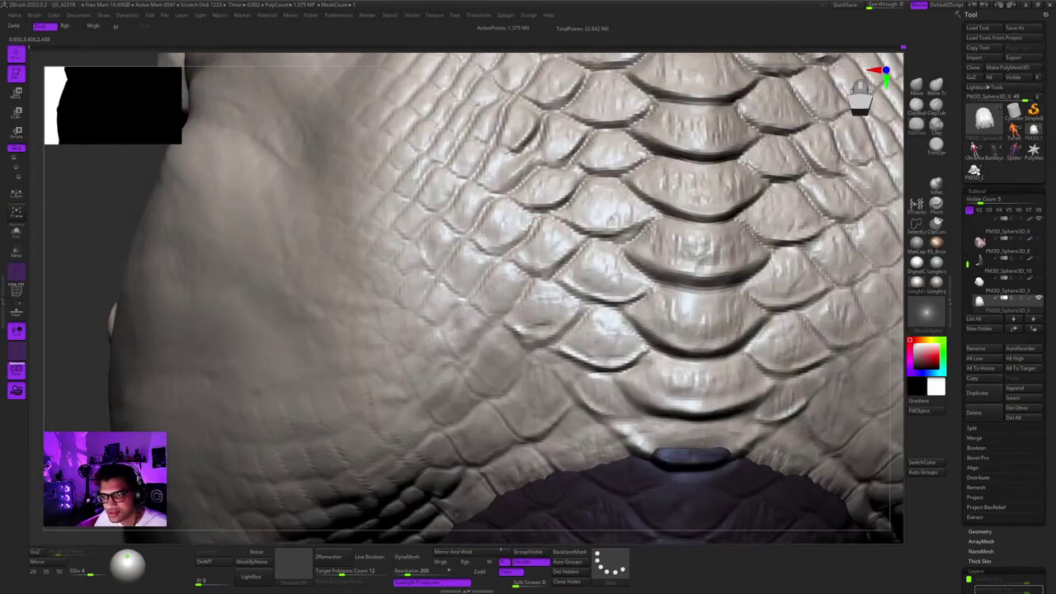
mouse_move(487, 171)
alt+right_down()
mouse_move(514, 227)
mouse_move(515, 271)
mouse_move(521, 115)
mouse_move(556, 166)
mouse_move(562, 208)
mouse_move(607, 215)
mouse_move(566, 205)
mouse_move(568, 225)
mouse_move(580, 168)
alt+right_up()
Refine the creases of the outer lower-back scales right of the spine, above the base of the tail.
mouse_move(631, 198)
right_down()
mouse_move(601, 175)
mouse_move(577, 191)
right_up()
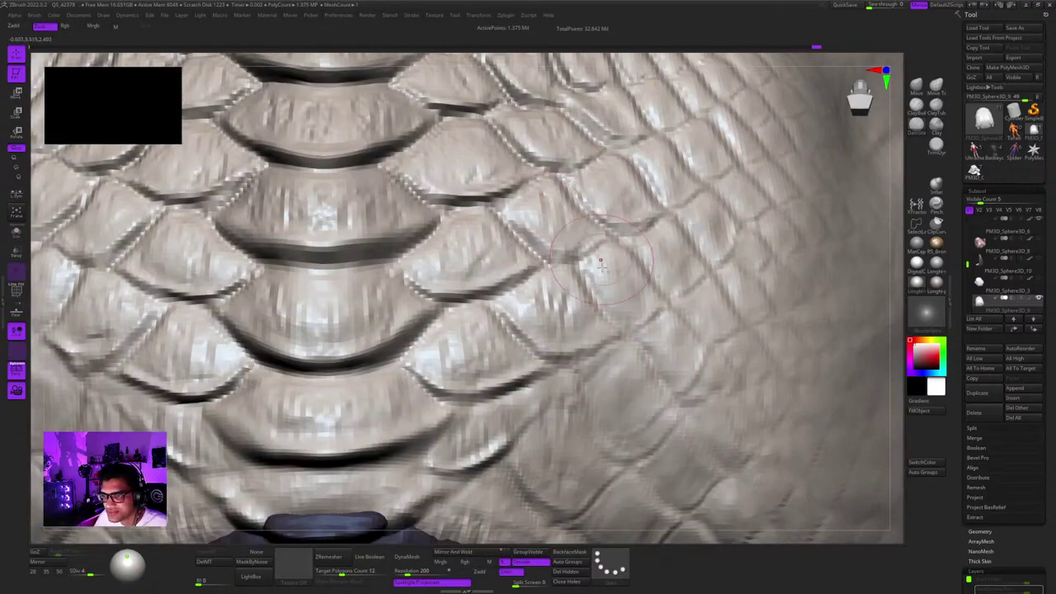
mouse_move(600, 262)
alt+right_down()
mouse_move(572, 200)
mouse_move(576, 163)
mouse_move(579, 190)
alt+right_up()
mouse_move(579, 190)
ctrl+right_down()
mouse_move(581, 170)
mouse_move(580, 254)
ctrl+right_up()
ctrl+right_drag(579, 254, 645, 157)
Lower the body mesh to subdivision level 2 for work on the upper-back scales near the neck.
mouse_move(725, 173)
right_down()
mouse_move(716, 184)
mouse_move(744, 201)
mouse_move(751, 162)
mouse_move(707, 193)
mouse_move(569, 214)
mouse_move(554, 264)
right_up()
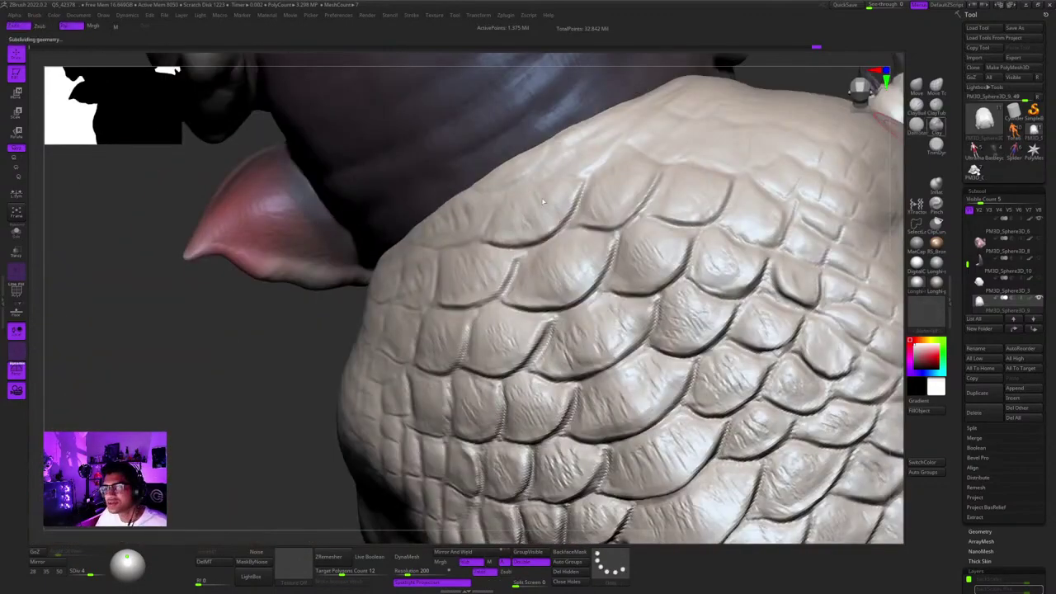
mouse_move(543, 201)
ctrl+right_down()
mouse_move(548, 169)
mouse_move(487, 245)
ctrl+right_up()
key(shift+d)
key(shift+d)
key(shift+d)
key(d)
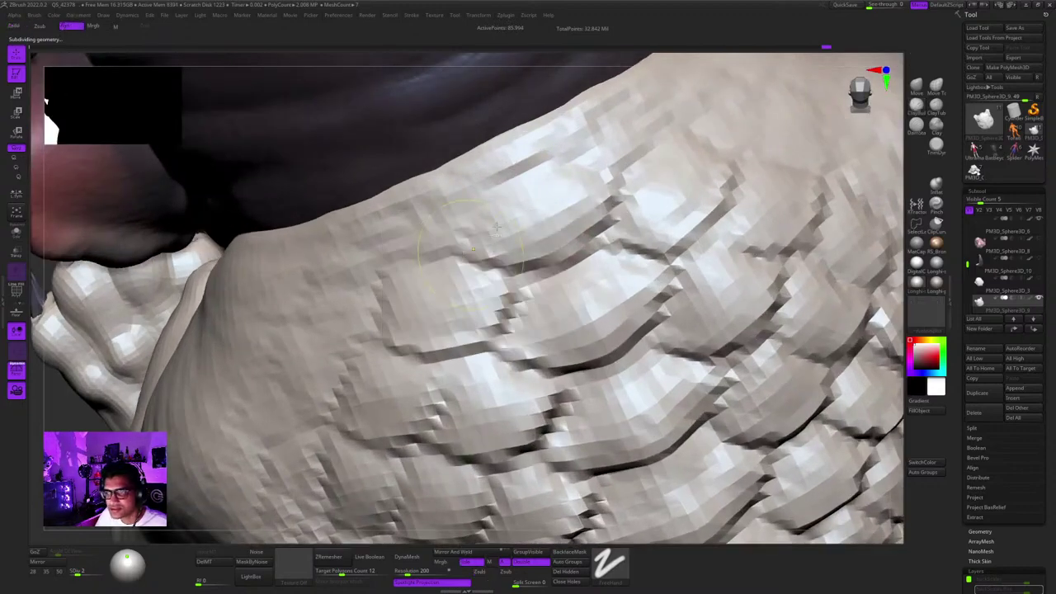
Examine the low-resolution scales around the neck and shoulder and the body's overall form from the side.
right_drag(593, 195, 533, 101)
right_drag(529, 275, 499, 228)
ctrl+right_drag(498, 227, 558, 268)
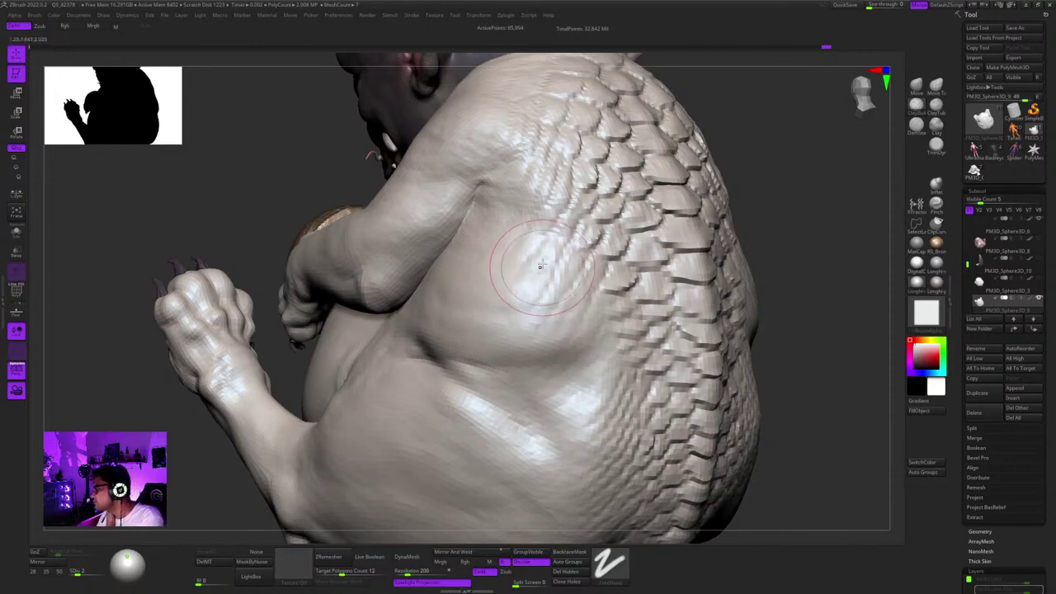
right_drag(544, 248, 499, 428)
ctrl+right_drag(499, 429, 561, 288)
right_drag(570, 228, 488, 260)
Carve scale edges on the upper back just below the neck with the DamStandard brush.
click(915, 125)
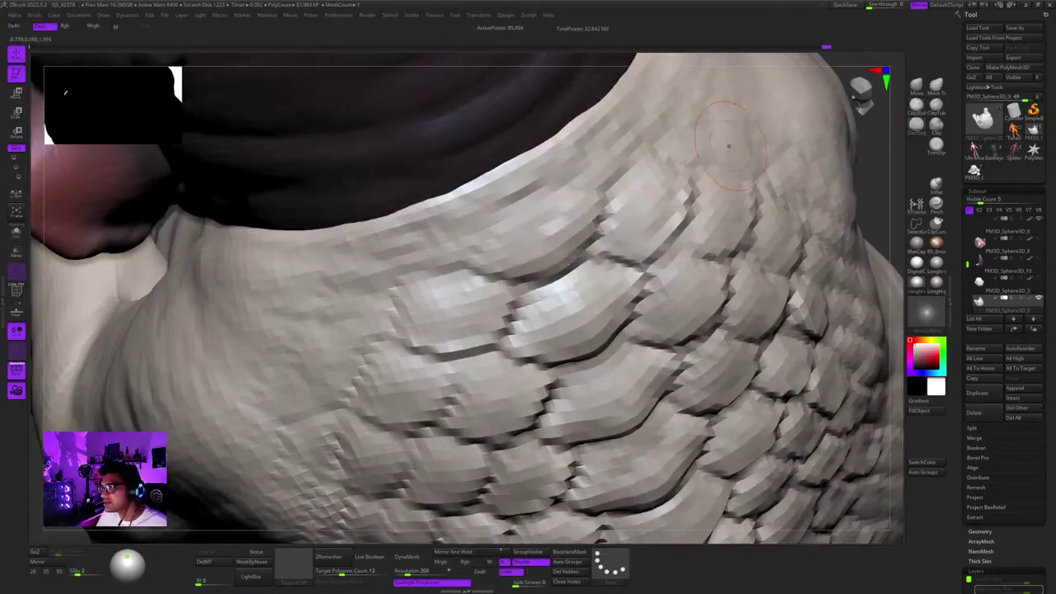
right_click(588, 208)
mouse_move(622, 173)
right_down()
mouse_move(587, 208)
mouse_move(617, 180)
right_up()
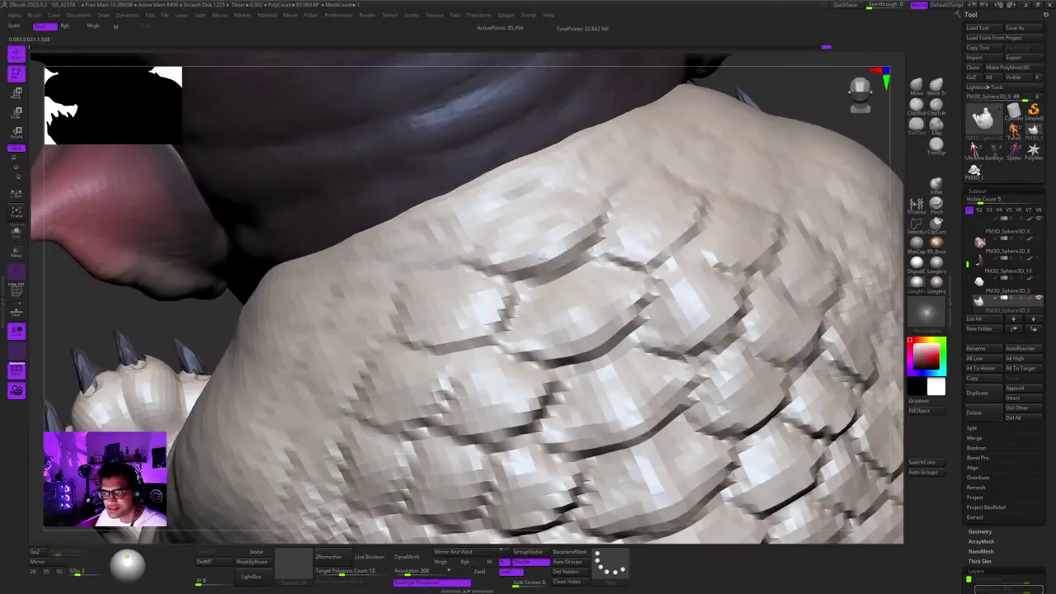
right_drag(497, 265, 463, 295)
drag(439, 289, 566, 264)
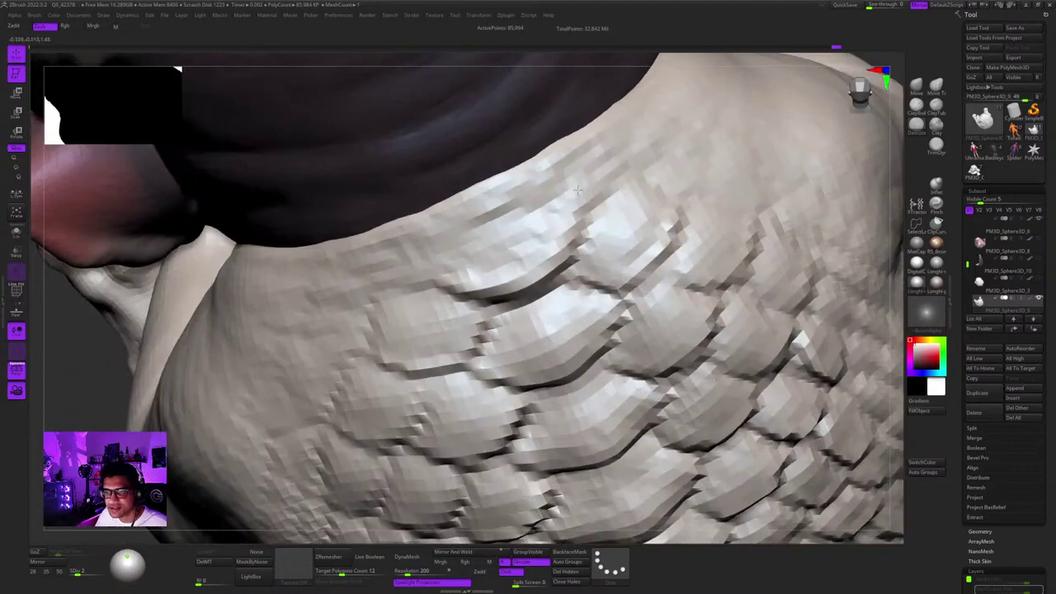
drag(578, 189, 584, 168)
right_click(518, 269)
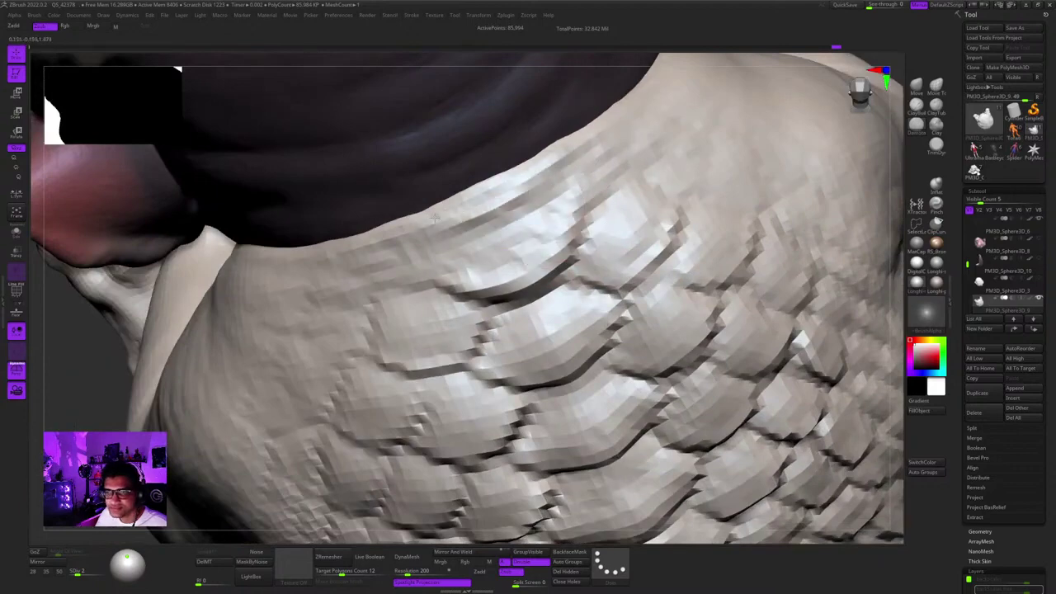
Select the head subtool and inspect its polygon wireframe from the front.
ctrl+right_drag(503, 216, 486, 346)
alt+click(466, 203)
right_drag(455, 198, 259, 240)
mouse_move(607, 189)
ctrl+right_down()
mouse_move(606, 260)
mouse_move(569, 203)
mouse_move(600, 193)
mouse_move(616, 168)
mouse_move(596, 180)
mouse_move(601, 149)
mouse_move(572, 205)
mouse_move(677, 197)
ctrl+right_up()
key(shift+f)
key(shift+f)
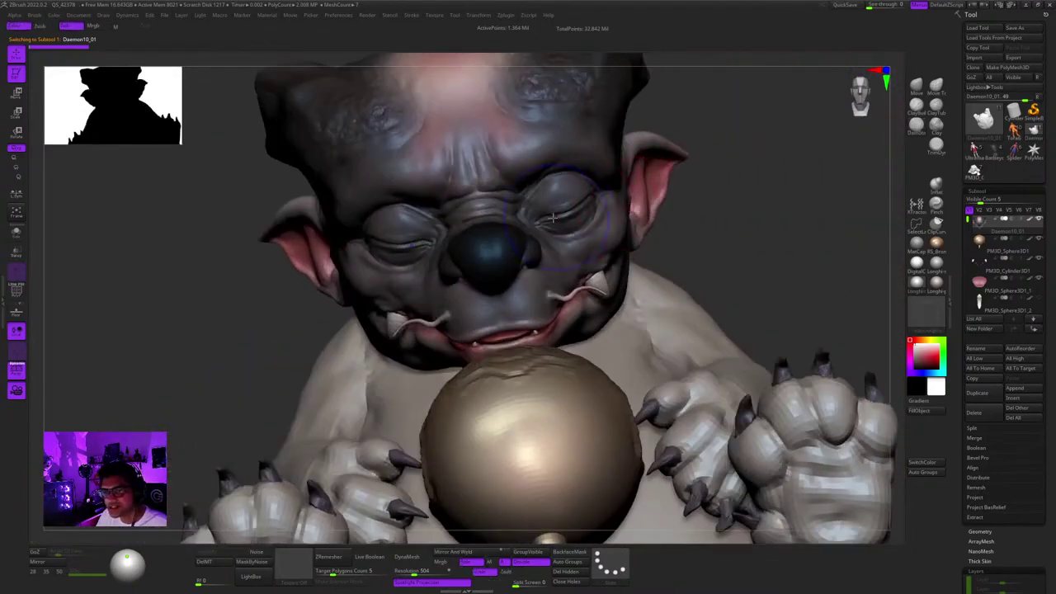
key(shift+f)
right_drag(476, 193, 527, 206)
mouse_move(528, 207)
ctrl+right_down()
mouse_move(509, 292)
mouse_move(554, 187)
mouse_move(519, 171)
mouse_move(569, 169)
mouse_move(550, 182)
mouse_move(497, 183)
mouse_move(539, 271)
mouse_move(573, 216)
mouse_move(528, 208)
mouse_move(505, 183)
mouse_move(598, 198)
mouse_move(599, 209)
mouse_move(662, 170)
mouse_move(598, 194)
mouse_move(576, 220)
mouse_move(646, 224)
mouse_move(613, 235)
ctrl+right_up()
key(shift+f)
Reselect the body subtool and check its polygon wireframe.
alt+click(648, 228)
key(shift+f)
key(shift+f)
Raise the body mesh to subdivision level 6, viewing the scaled back from behind.
alt+right_drag(623, 198, 575, 206)
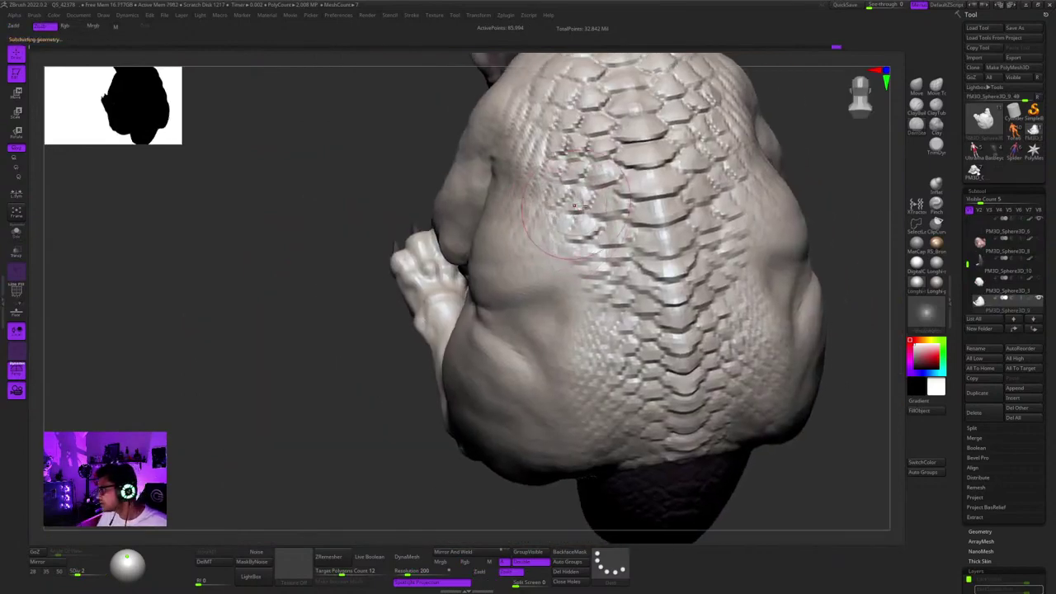
key(d)
key(d)
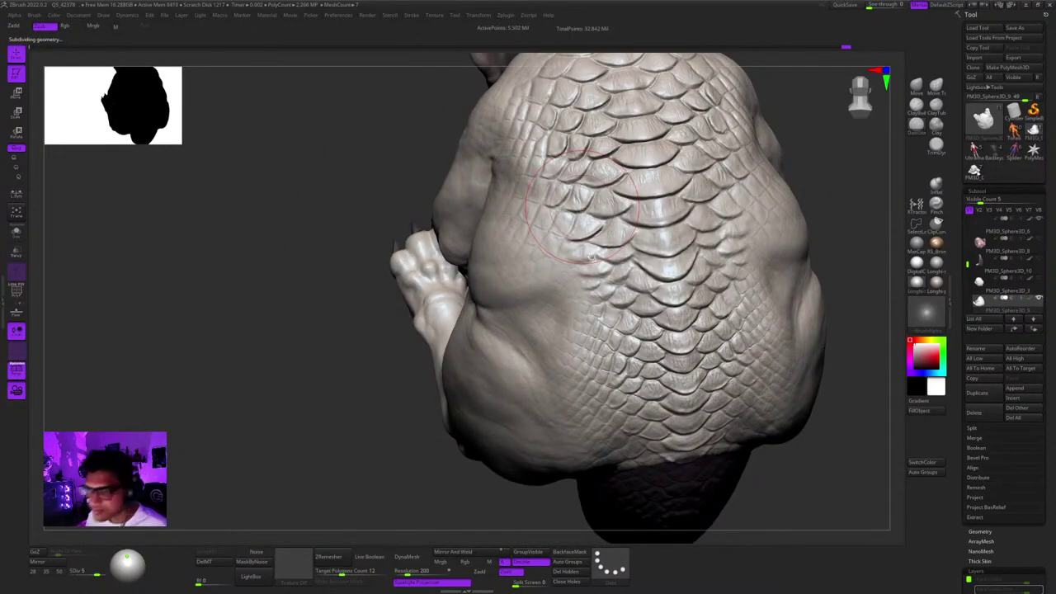
key(d)
Frame the creature from behind, leave a canvas snapshot of it, and move the live model beside the snapshot.
key(f)
mouse_move(697, 241)
right_down()
mouse_move(719, 278)
mouse_move(702, 252)
mouse_move(712, 280)
mouse_move(723, 255)
mouse_move(617, 278)
mouse_move(636, 267)
right_up()
key(shift+s)
alt+drag(565, 292, 832, 273)
Hide the backScales Fixe layer and turn off the body's polypaint to compare the live back with the snapshot.
scroll(1048, 555, down, 2)
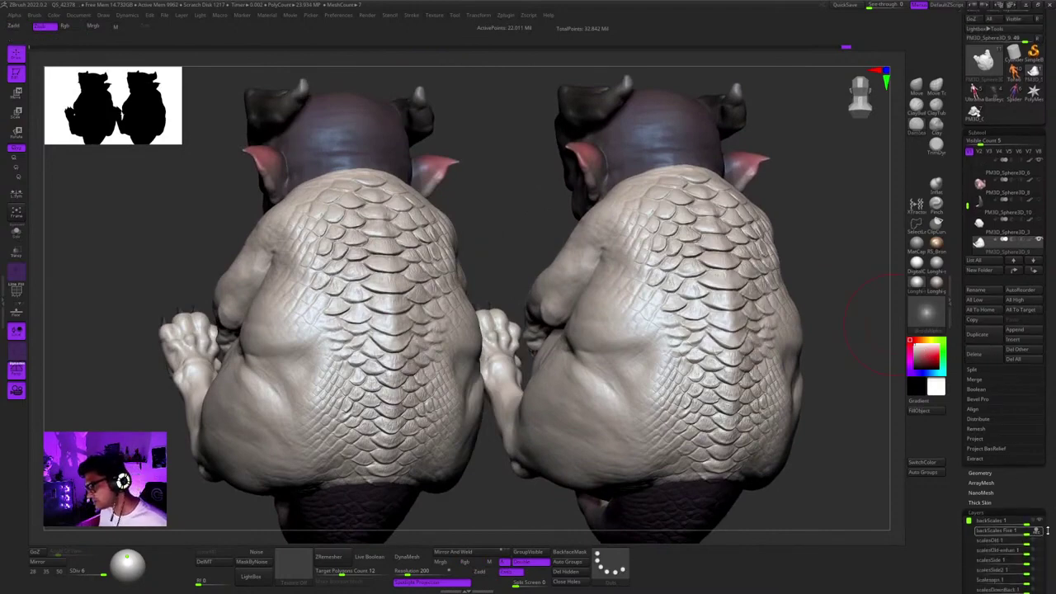
click(1037, 533)
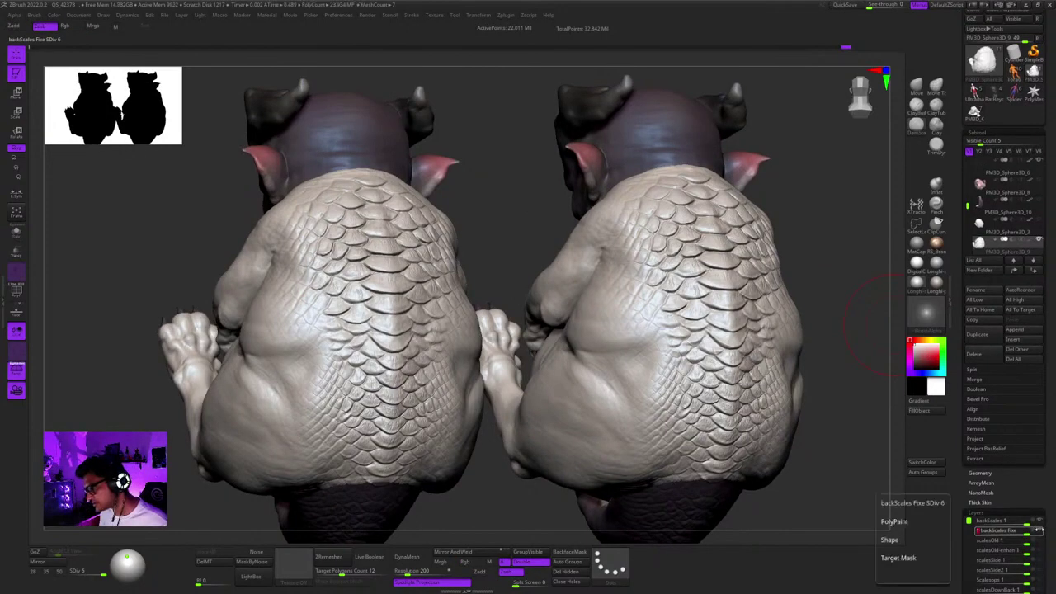
click(1038, 531)
click(1039, 531)
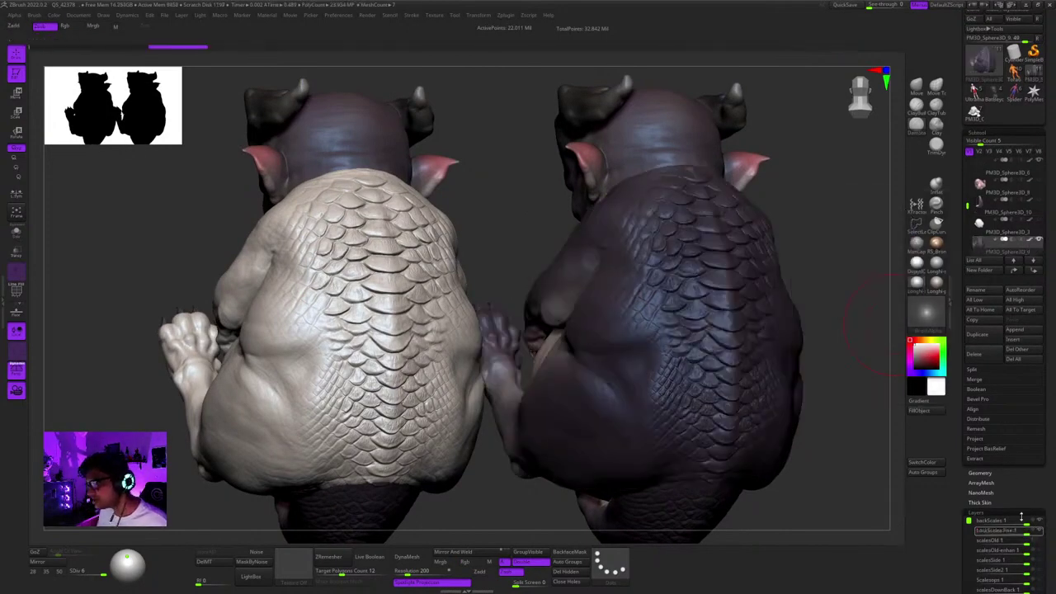
click(1038, 530)
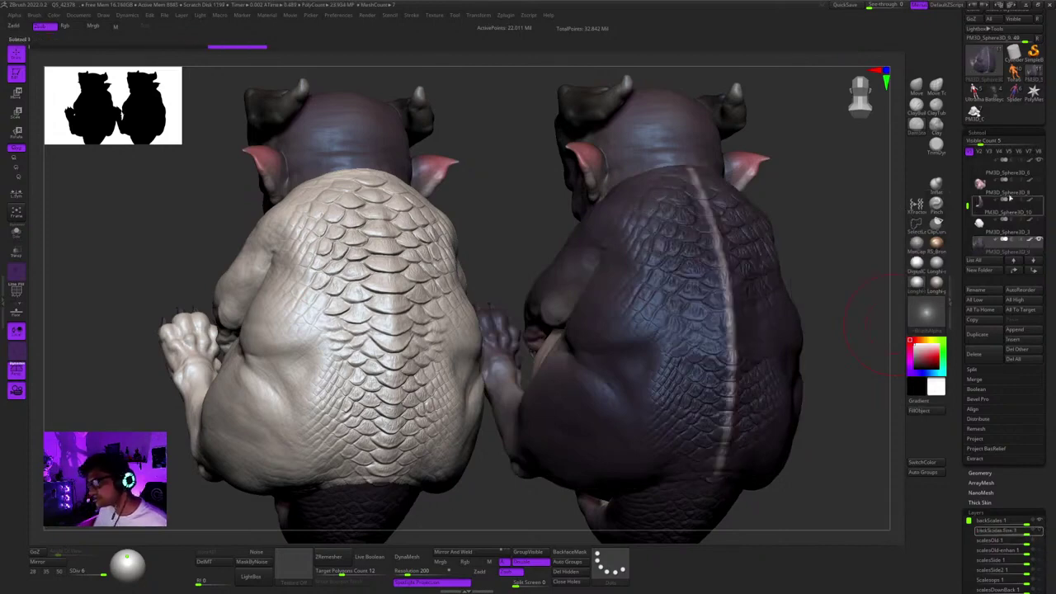
click(1028, 240)
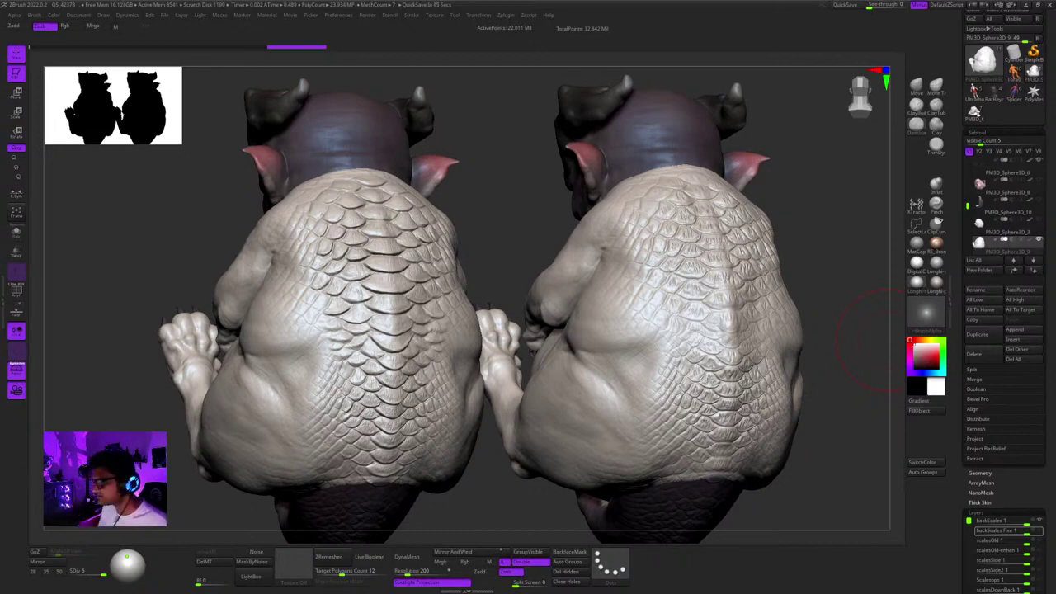
drag(887, 340, 809, 251)
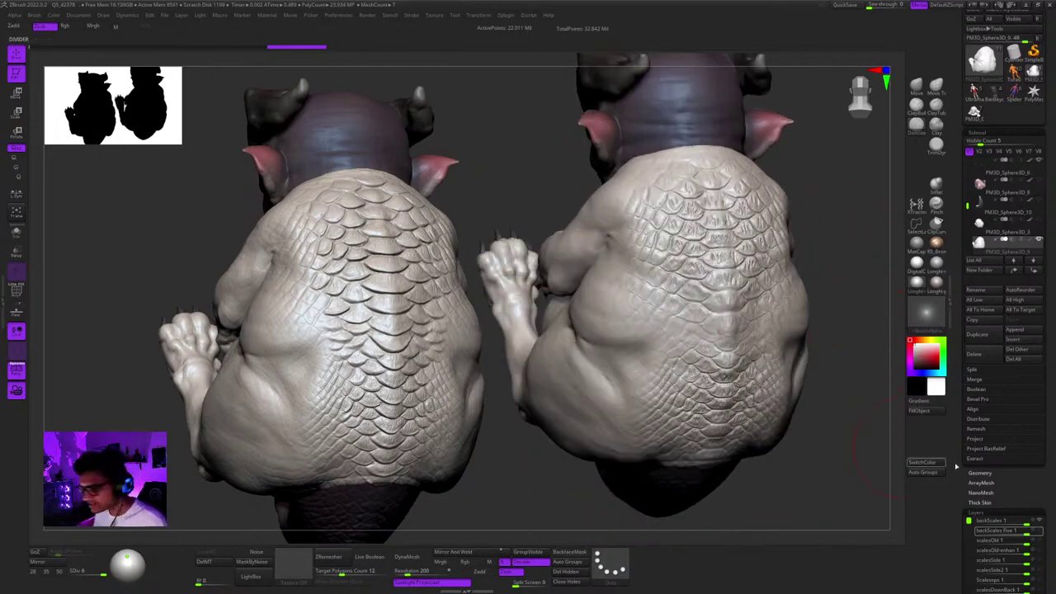
Show the backScales Fixe layer again and clear the snapshot from the canvas, leaving the live body framed.
click(1039, 531)
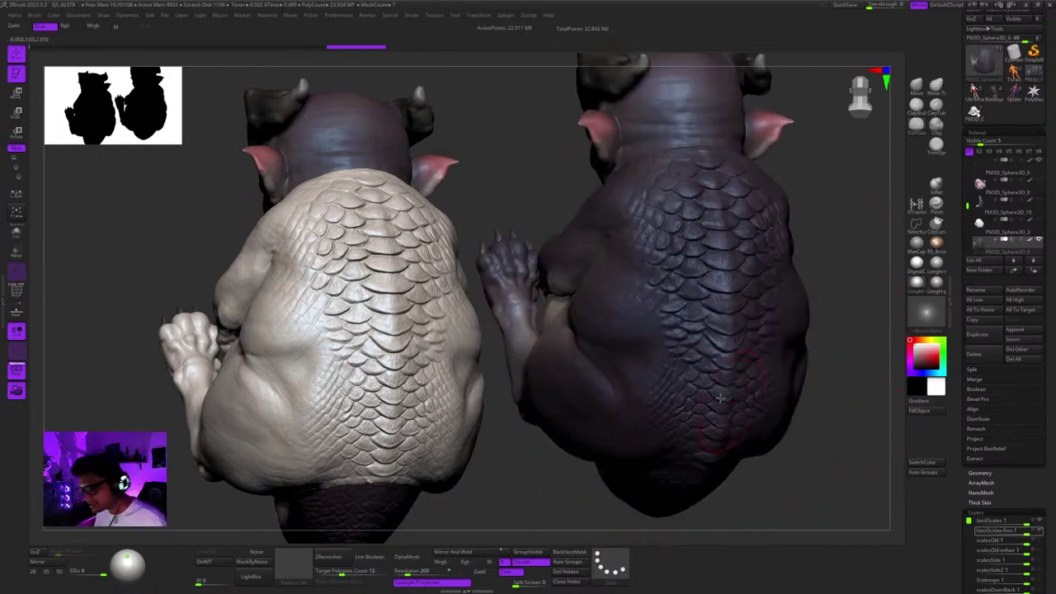
key(ctrl+n)
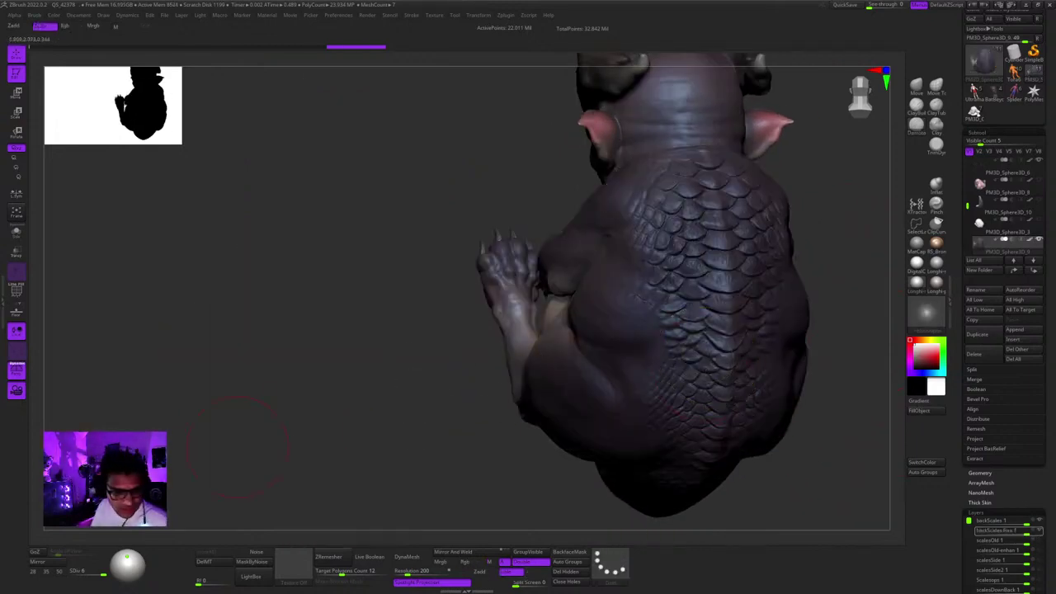
click(16, 252)
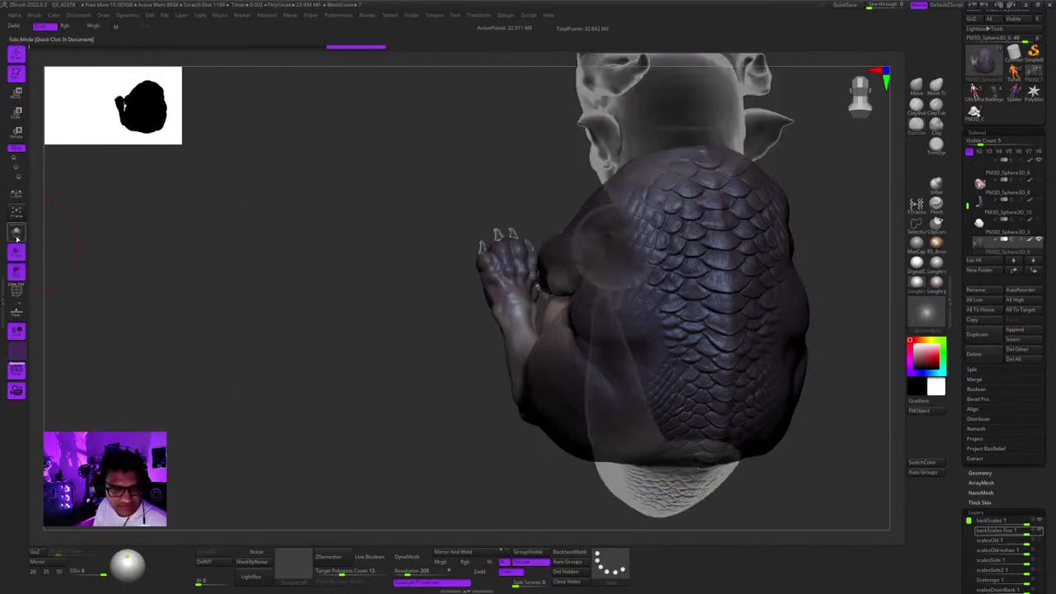
click(17, 234)
click(16, 252)
click(17, 235)
key(f)
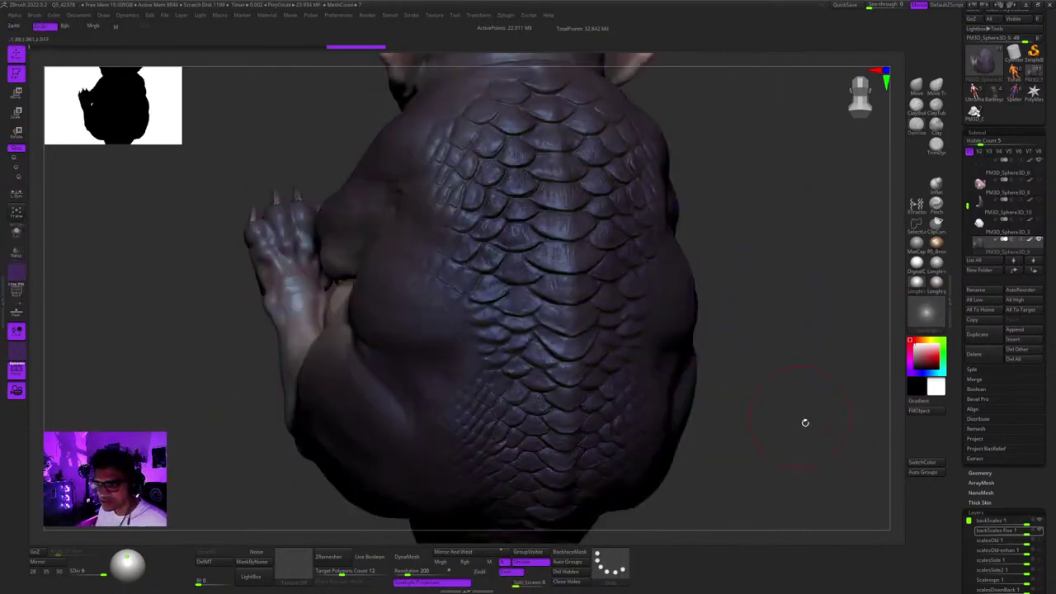
Toggle the scalesOld layer to compare the old scale sculpt with the fixed back scales.
drag(1027, 494, 1026, 292)
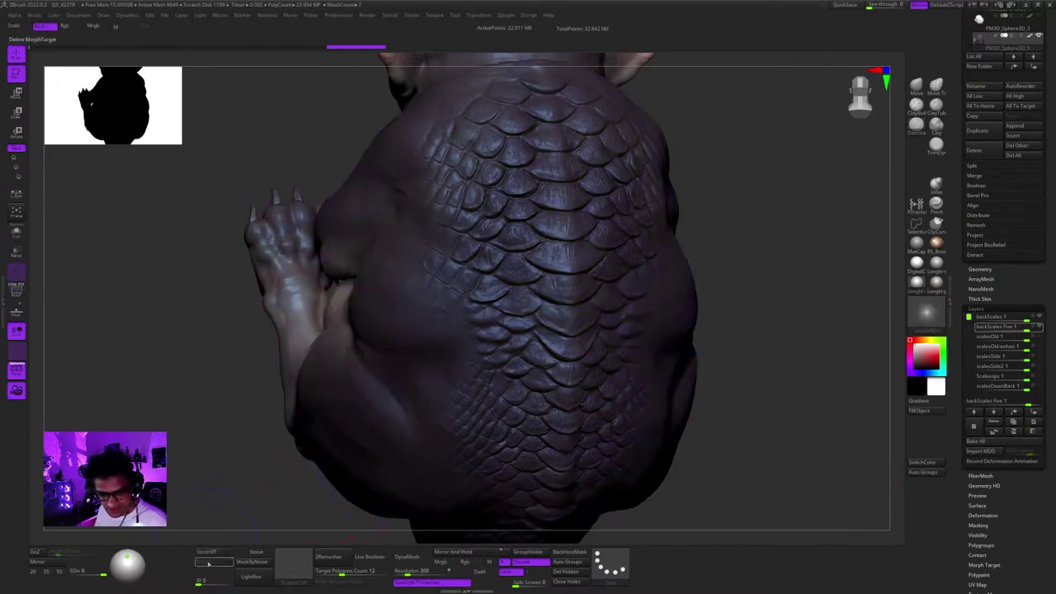
key(shift+f)
key(shift+f)
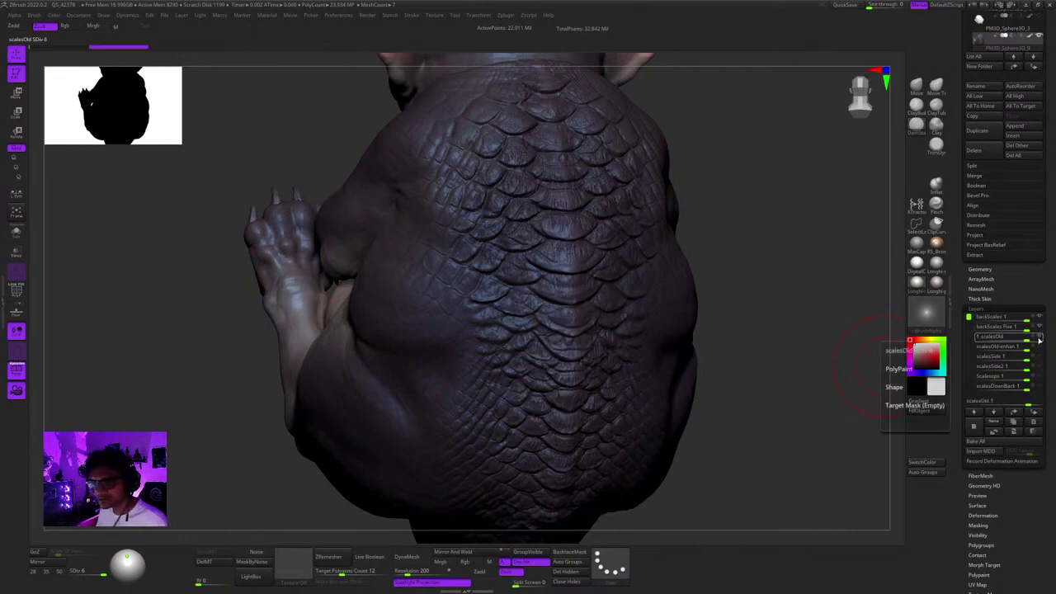
click(1039, 338)
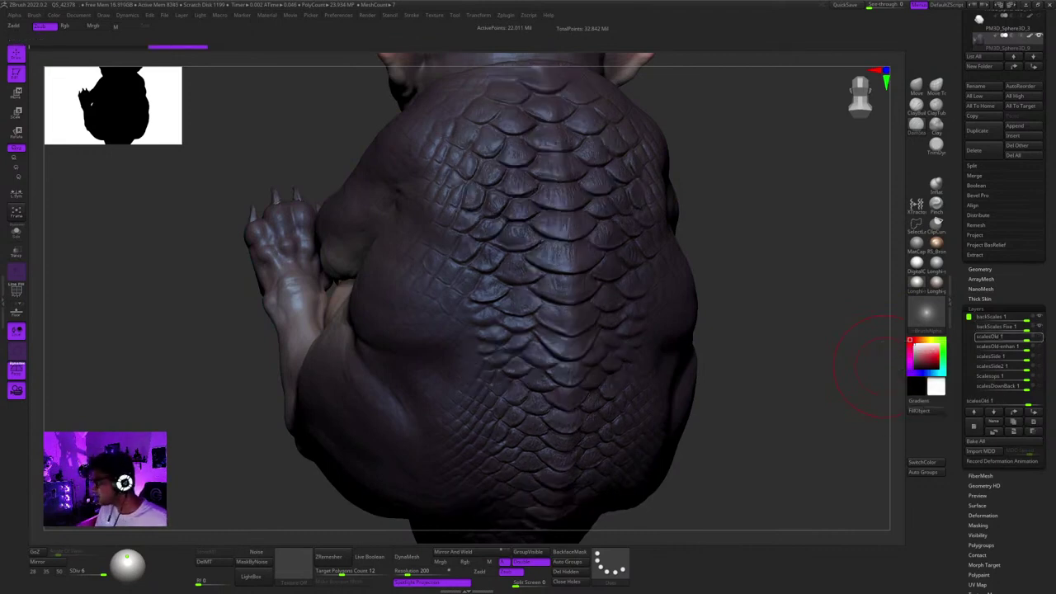
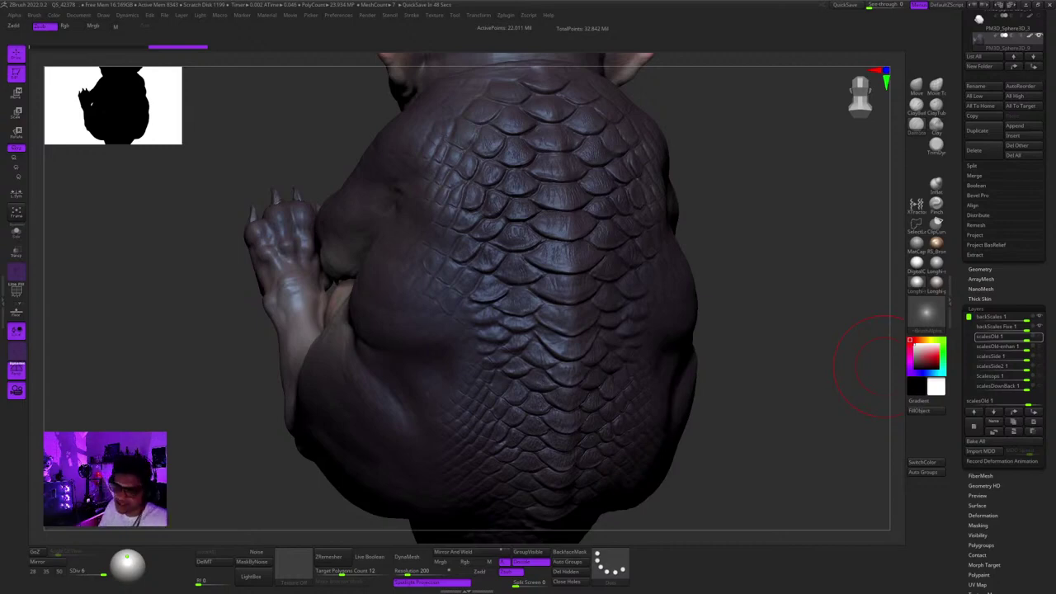
Examine the back scales from the side and up close, checking them against the body's polygroup display.
drag(870, 366, 811, 196)
drag(702, 148, 775, 169)
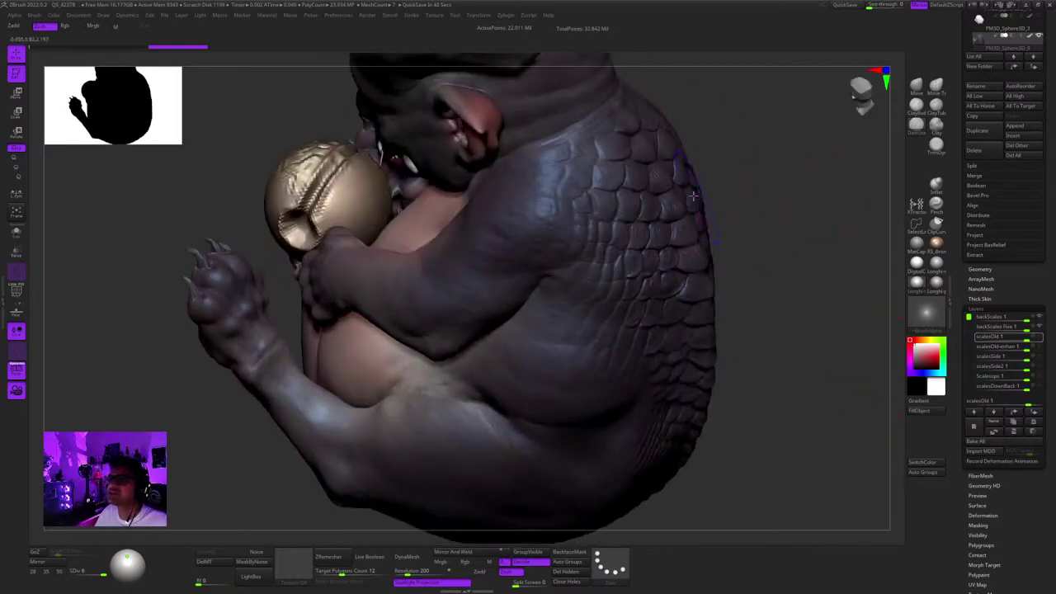
drag(706, 170, 495, 92)
key(shift+f)
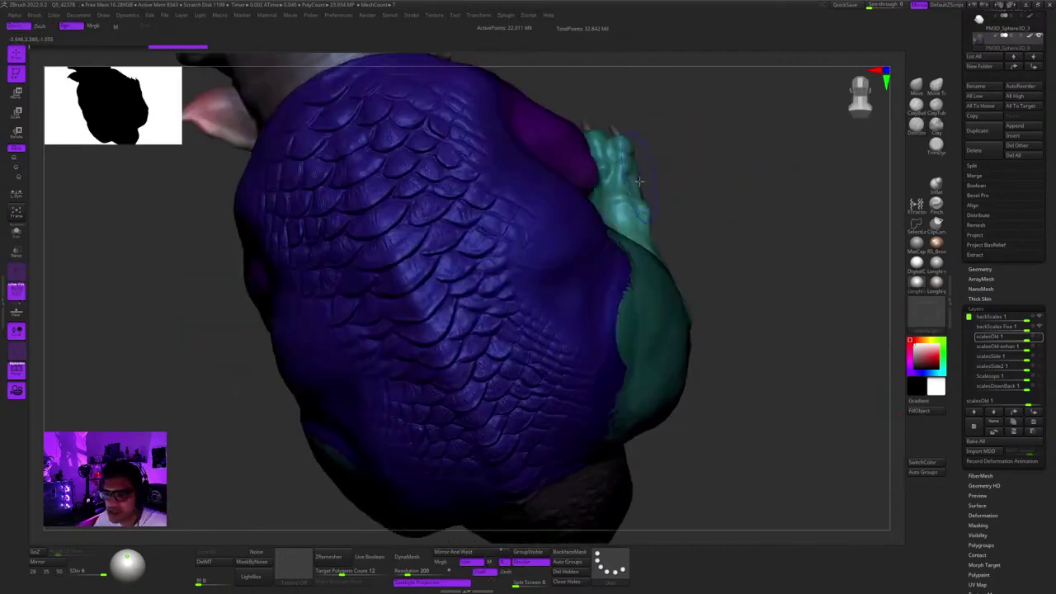
key(shift+f)
drag(651, 136, 743, 169)
right_drag(531, 239, 683, 247)
key(shift+f)
key(shift+f)
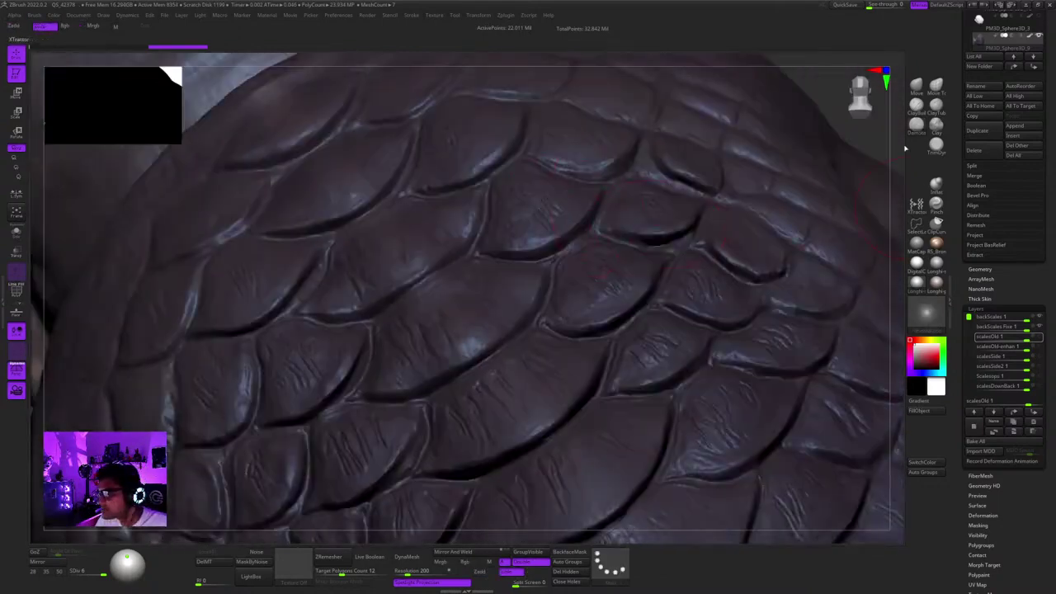
Frame the whole creature from behind and check the overall scale pattern with the polygroup display on and off.
ctrl+right_drag(769, 116, 596, 203)
key(shift+f)
key(shift+f)
key(f)
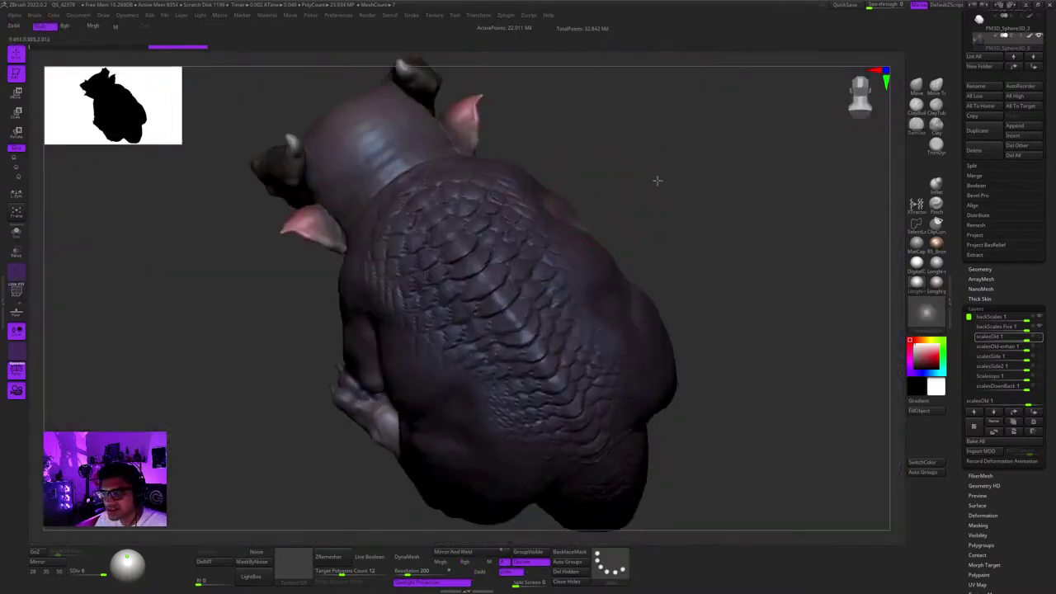
shift+right_drag(660, 179, 695, 208)
key(shift+f)
key(shift+f)
key(shift+f)
key(shift+f)
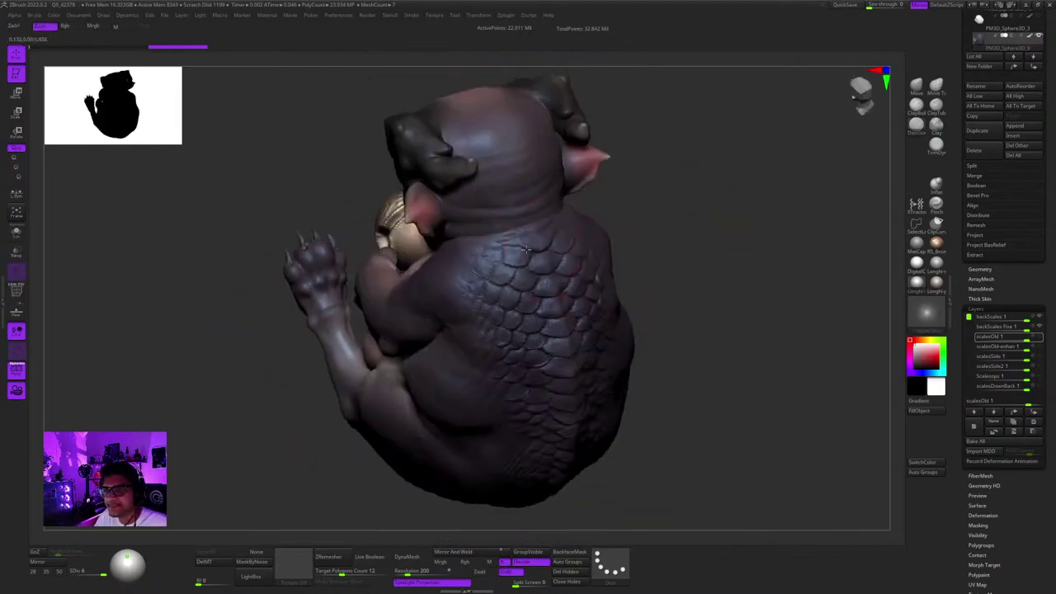
Examine how the scales wrap from the shoulder around the side of the back and hip.
ctrl+right_drag(526, 249, 594, 235)
right_drag(866, 150, 914, 127)
right_drag(767, 290, 735, 247)
key(shift+f)
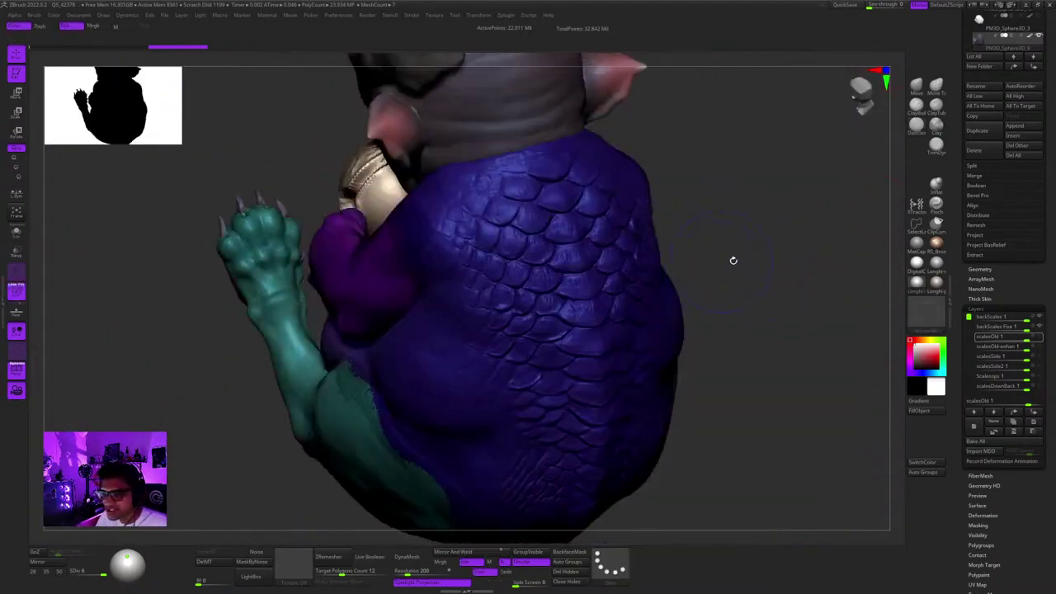
key(shift+f)
right_drag(761, 297, 891, 196)
Select the Dam Standard brush and turn off the body's polypaint to view the central back scales up close.
drag(1045, 278, 1046, 540)
key(b)
key(d)
key(s)
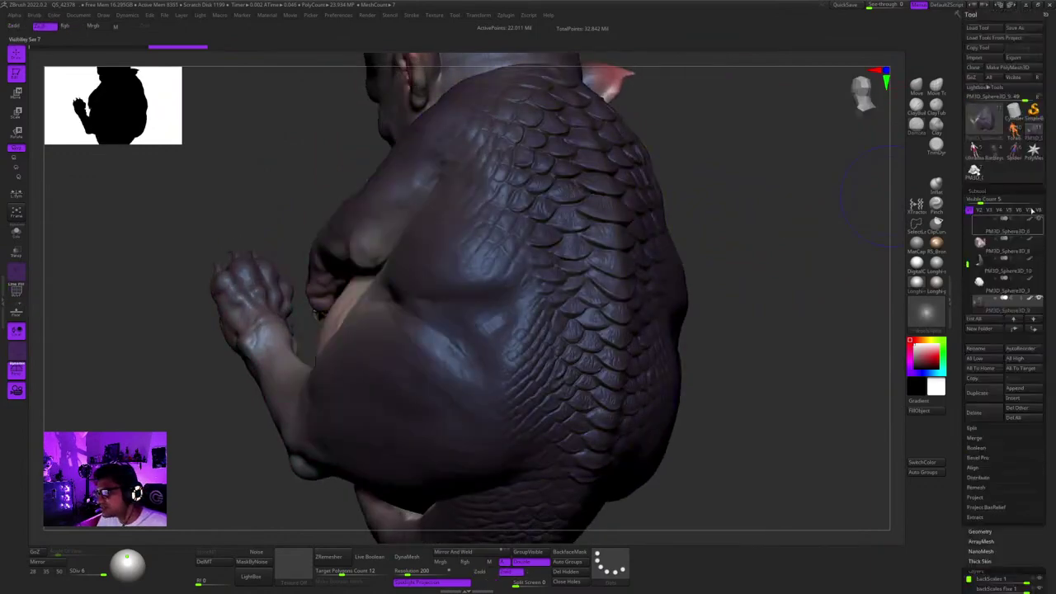
click(1029, 300)
mouse_move(789, 285)
shift+right_down()
mouse_move(917, 347)
mouse_move(747, 291)
mouse_move(657, 339)
shift+right_up()
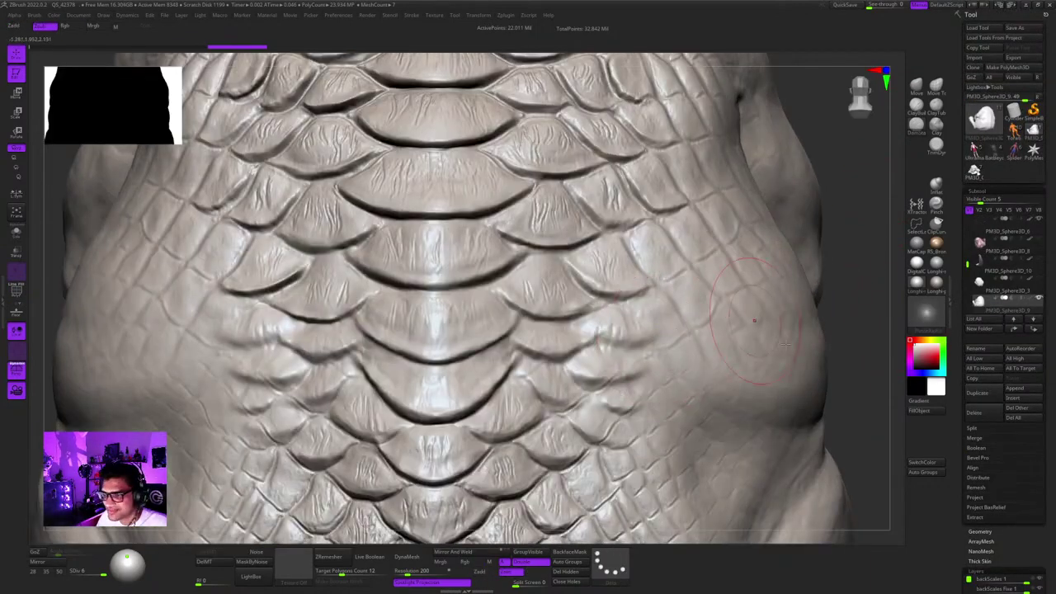
Hide the backScales Fixe and backScales layers and view the scalesOld sculpt alone on the body without polypaint.
scroll(1041, 389, down, 5)
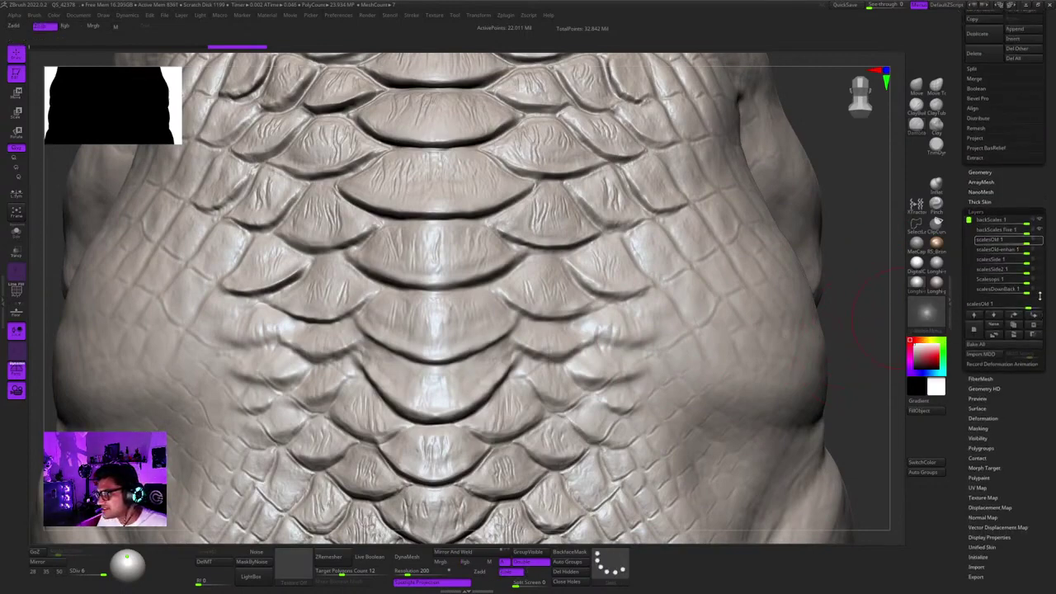
click(1039, 230)
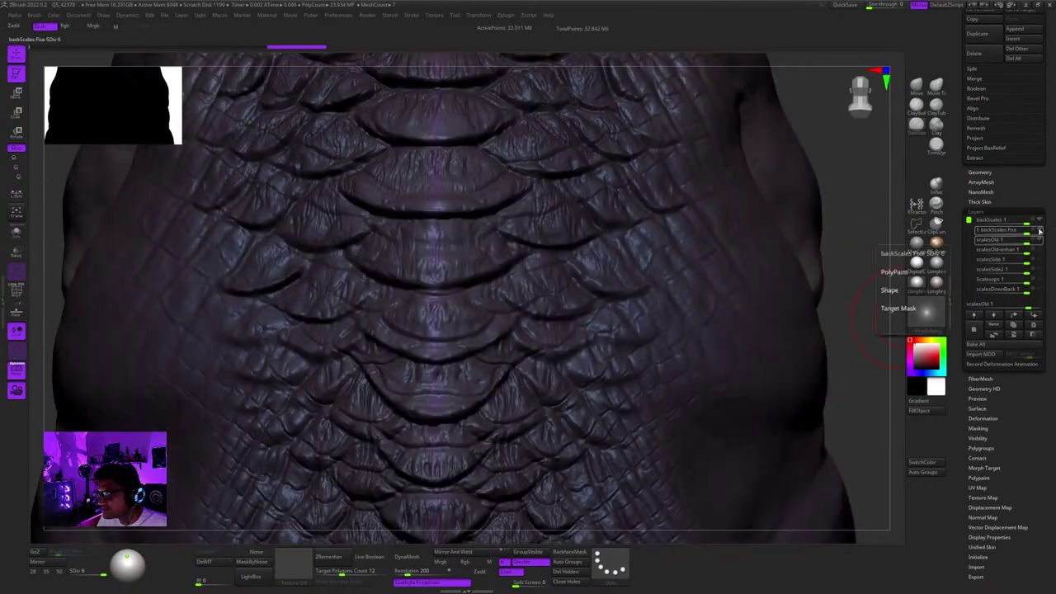
click(1040, 220)
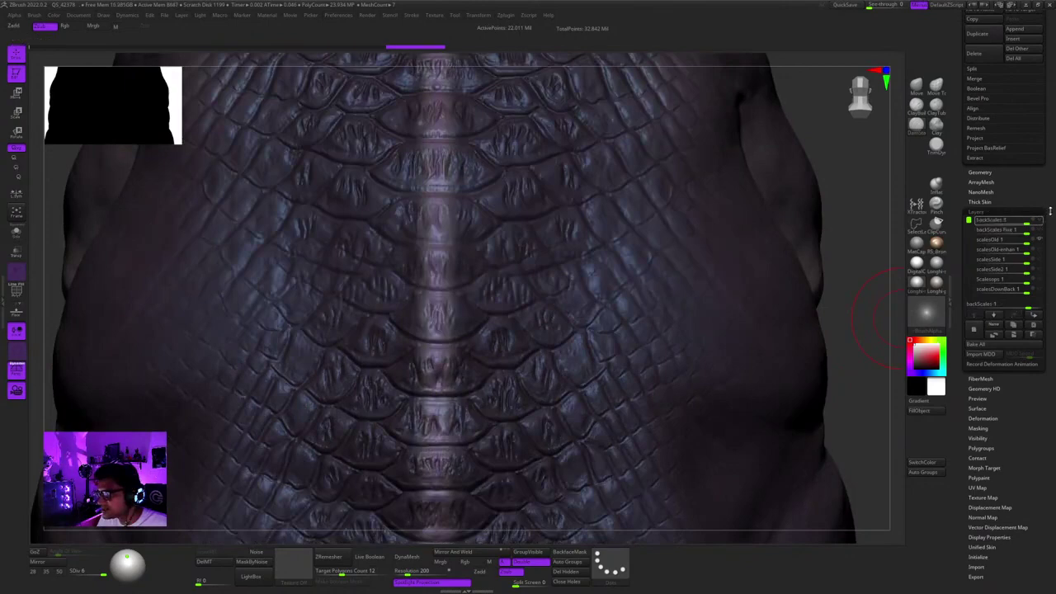
scroll(1049, 213, up, 5)
click(1021, 288)
click(1029, 285)
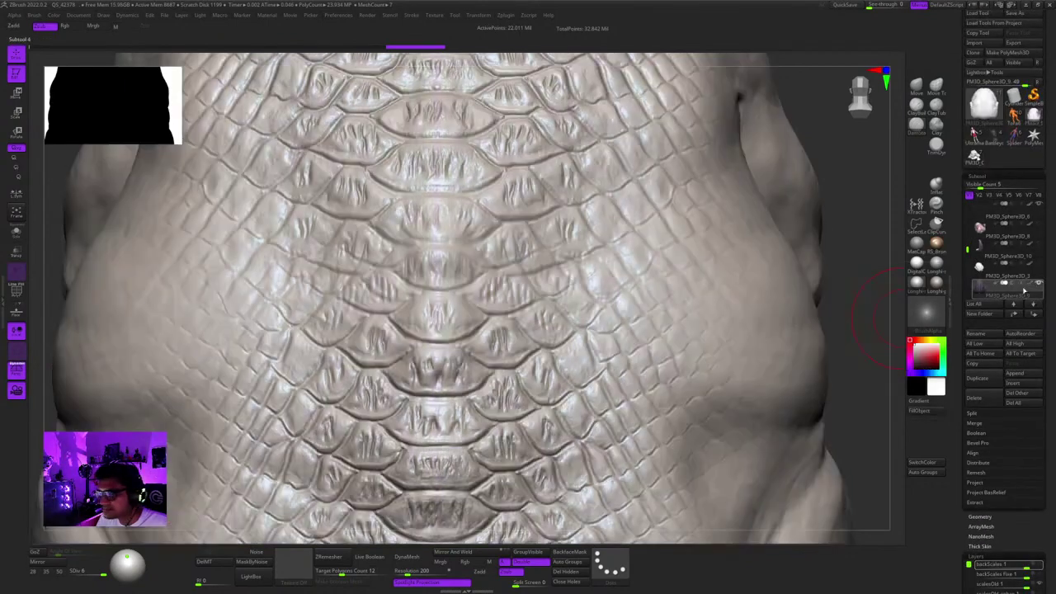
key(f)
mouse_move(736, 250)
right_down()
mouse_move(747, 275)
mouse_move(769, 270)
mouse_move(729, 284)
right_up()
ctrl+right_drag(729, 284, 804, 297)
click(1043, 460)
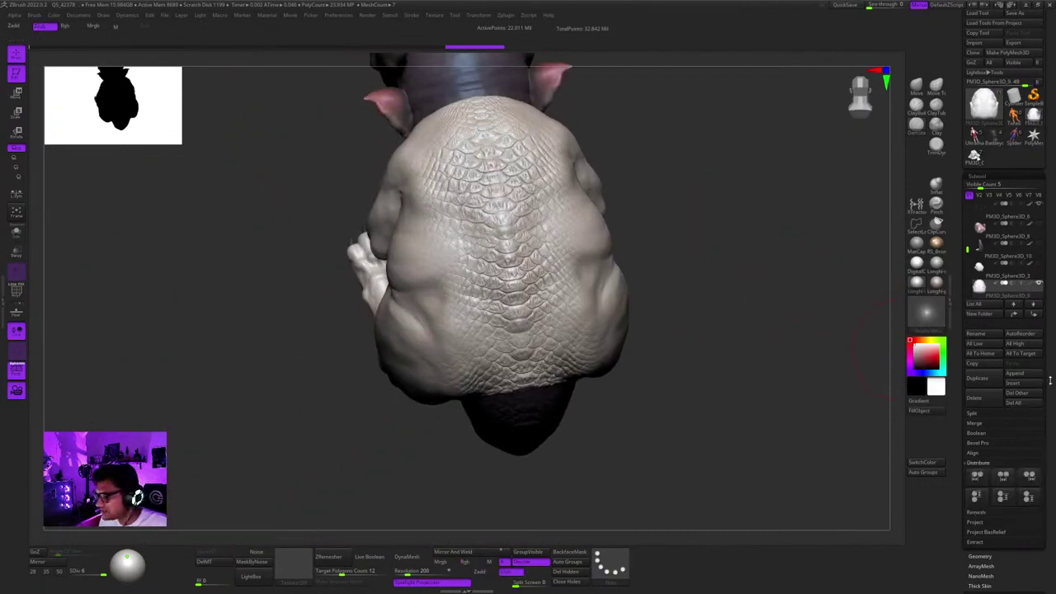
drag(1051, 466, 1049, 187)
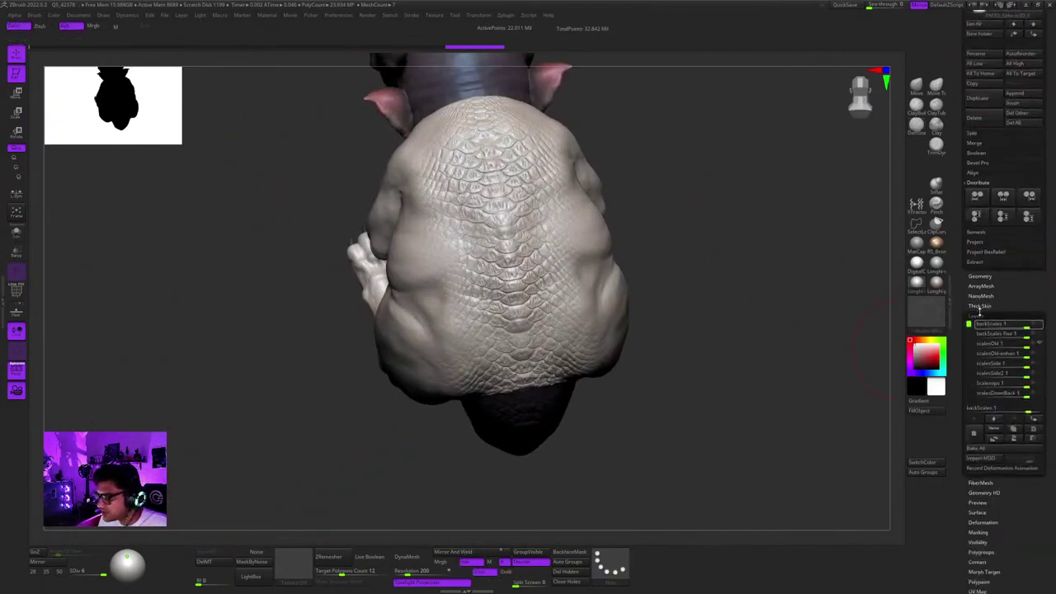
click(977, 315)
click(979, 306)
click(982, 313)
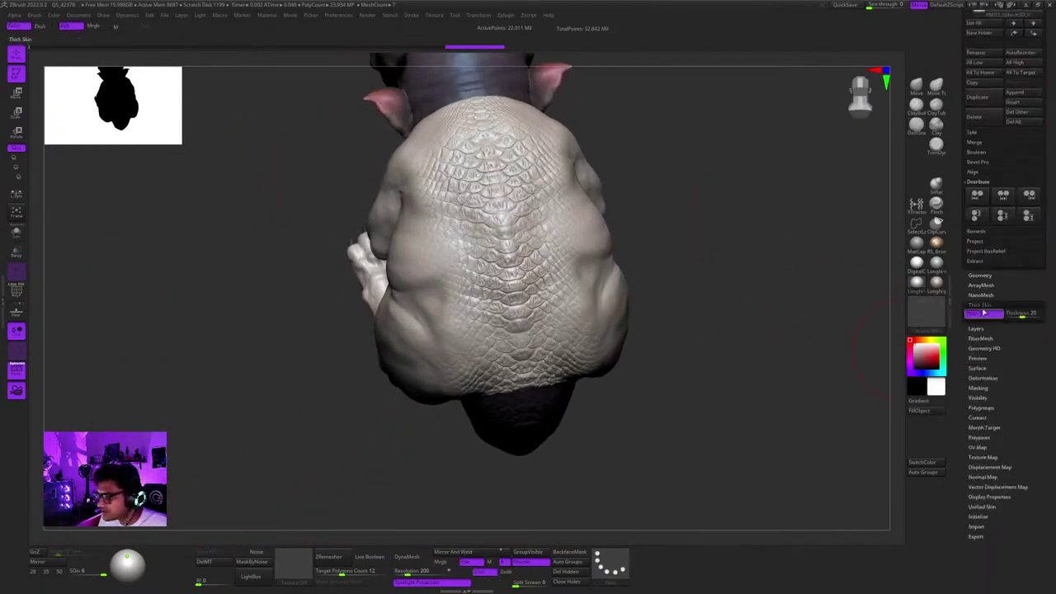
click(982, 314)
click(981, 306)
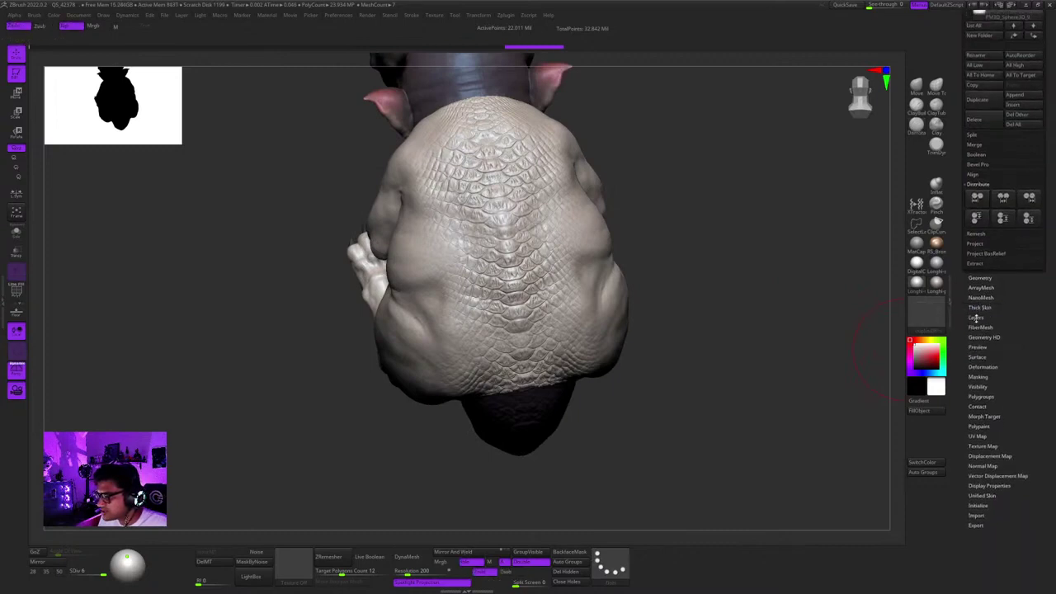
click(976, 318)
Show the backScales layer together with scalesOld and inspect the combined scales on the body without polypaint.
click(1039, 325)
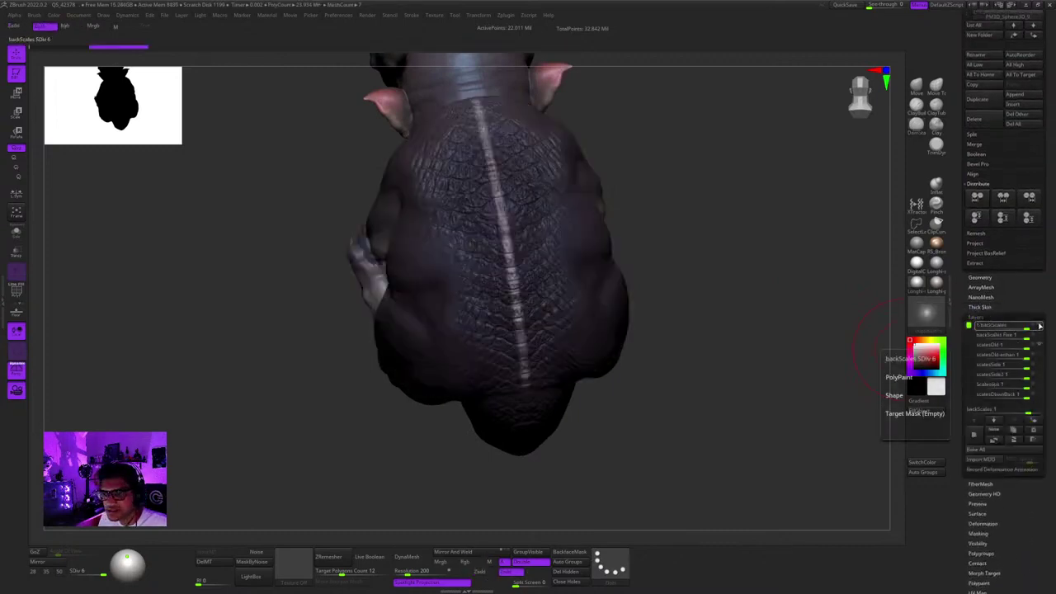
scroll(1021, 221, up, 5)
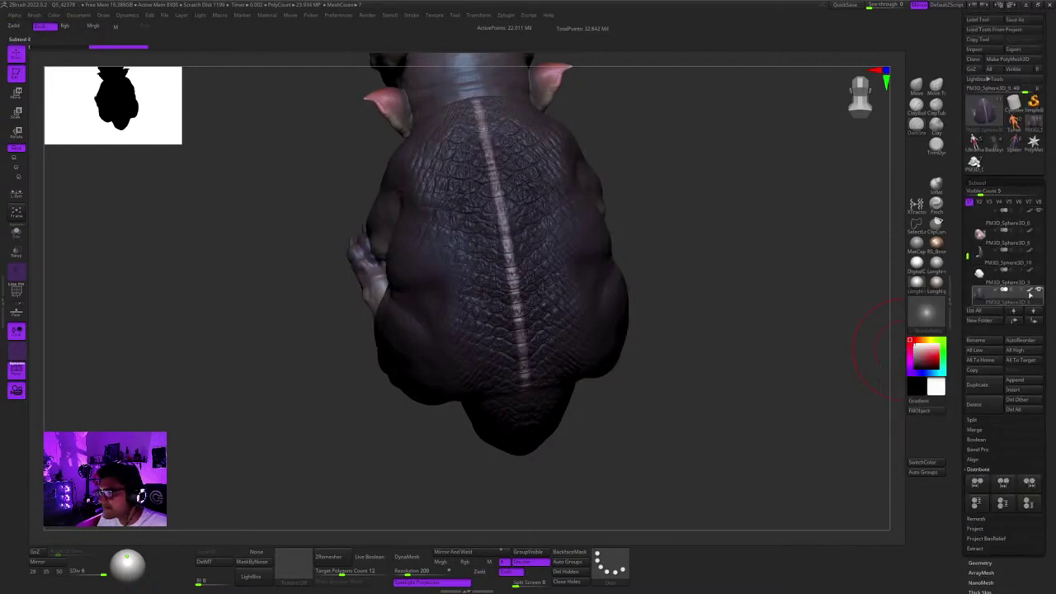
click(1030, 291)
mouse_move(768, 328)
right_down()
mouse_move(771, 365)
mouse_move(799, 359)
right_up()
drag(798, 358, 790, 330)
Hide the scalesOld layer and delete it from the body's sculpt layers.
drag(1047, 425, 1048, 337)
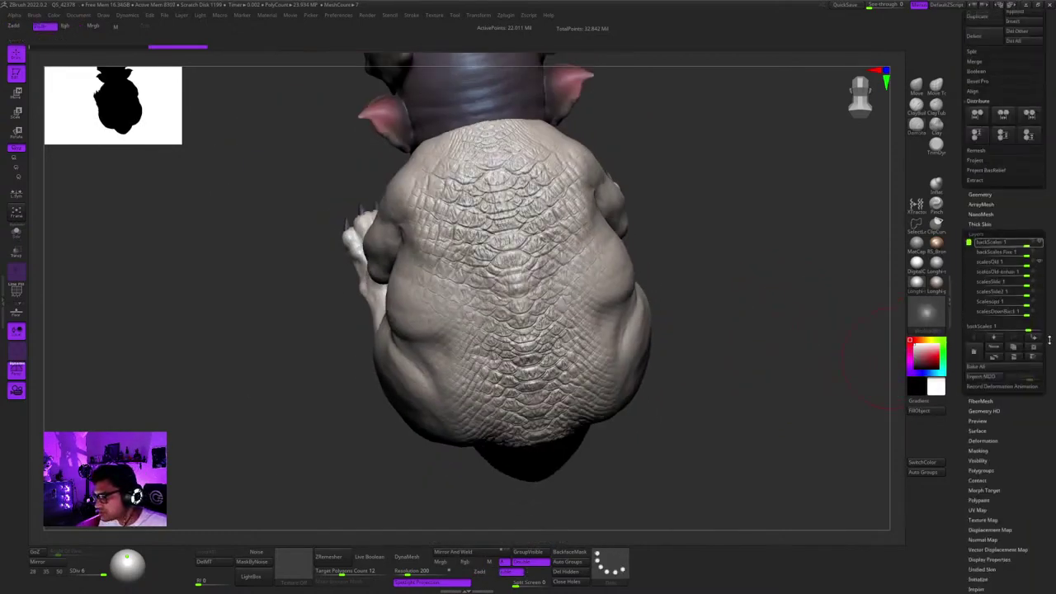
click(1040, 263)
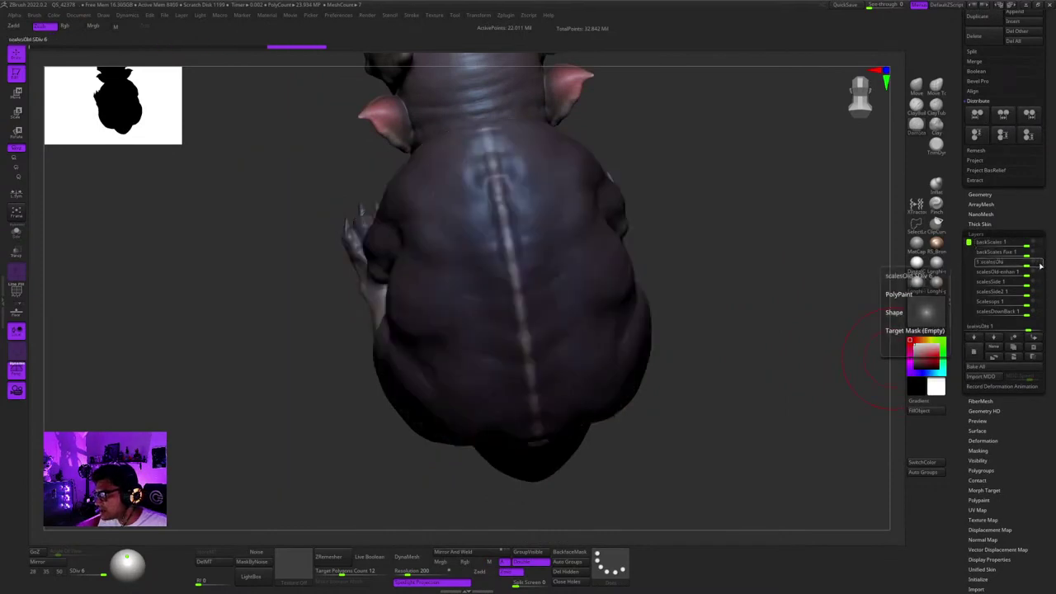
click(1037, 349)
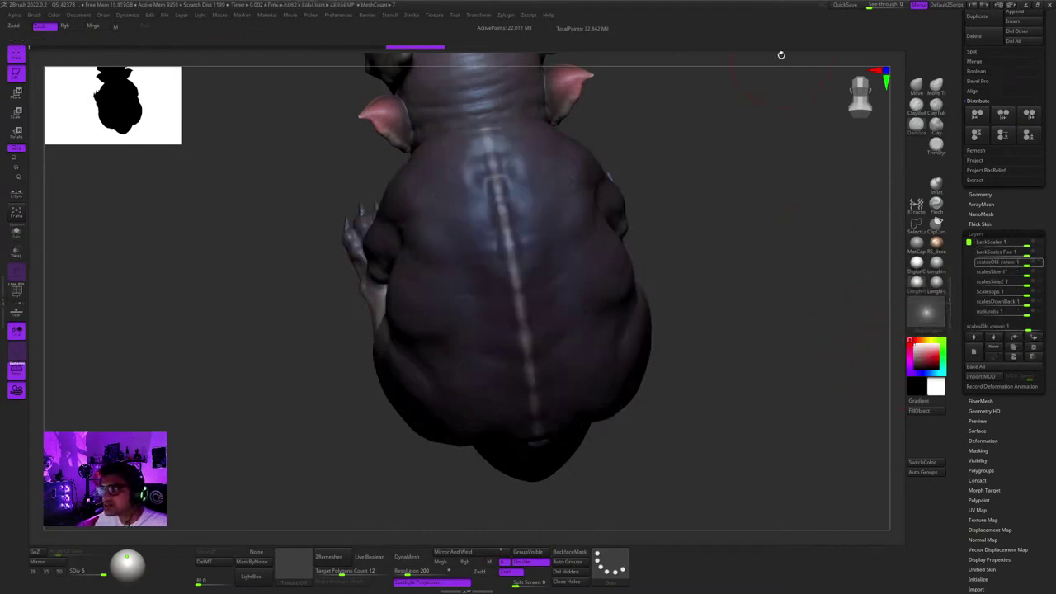
Quick-save the project, and check and delete the scalesOld-enhan layer from the body's sculpt layers.
click(844, 5)
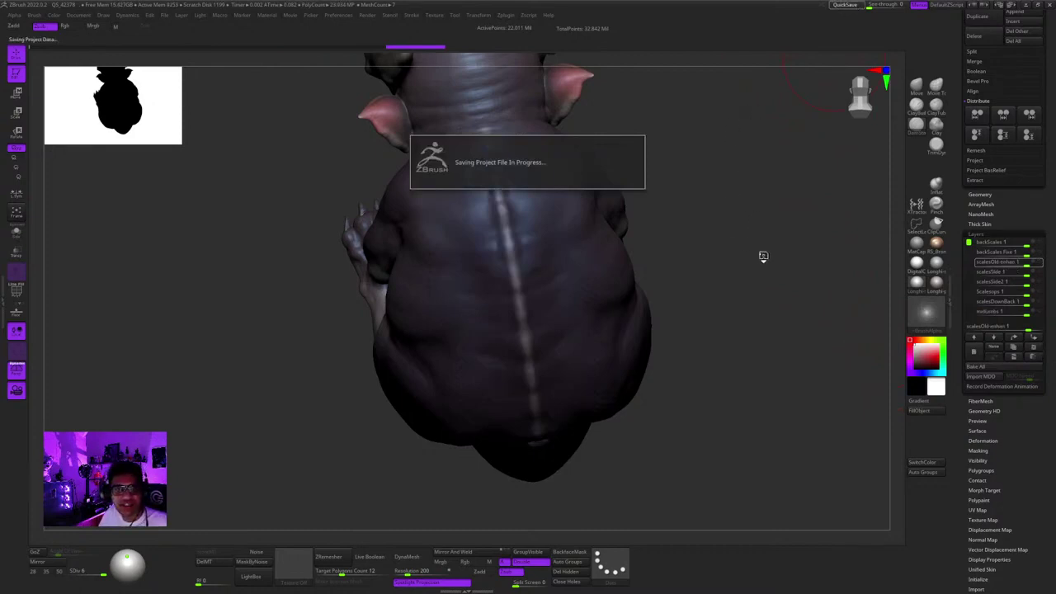
drag(796, 217, 792, 207)
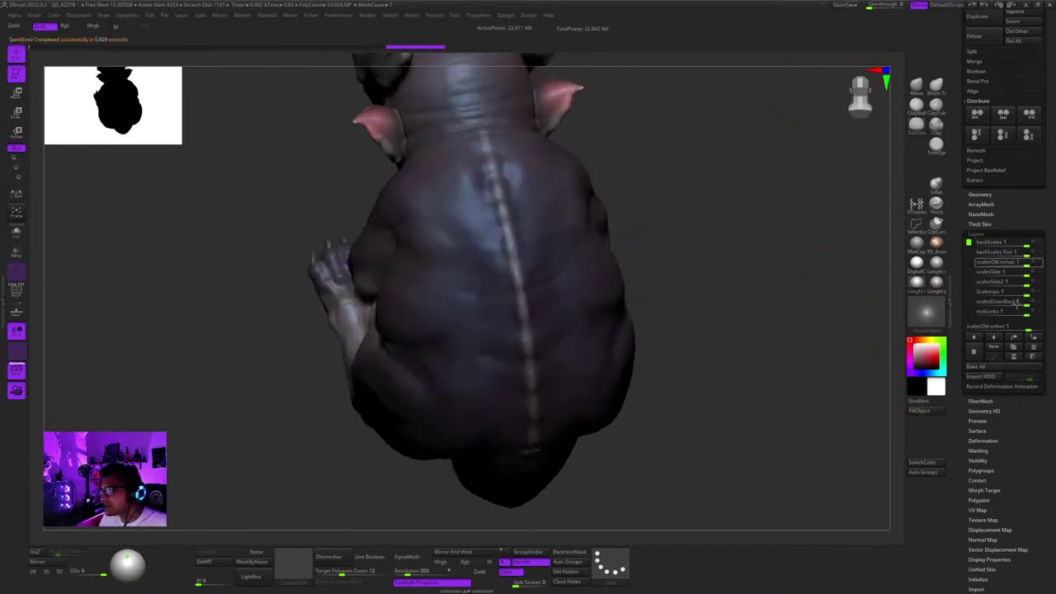
click(1039, 264)
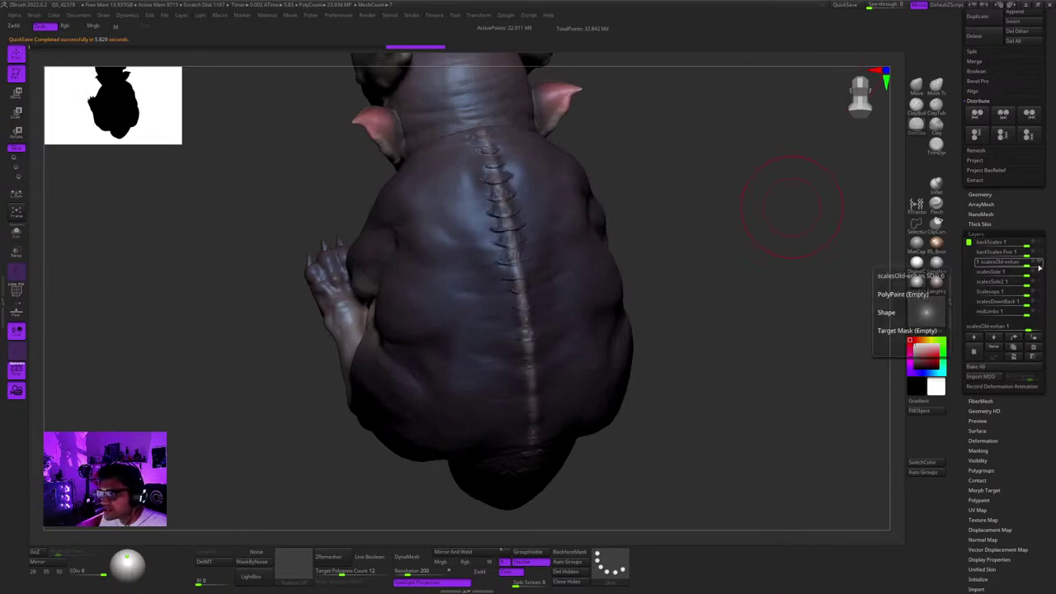
right_drag(784, 280, 660, 317)
ctrl+right_drag(659, 318, 618, 312)
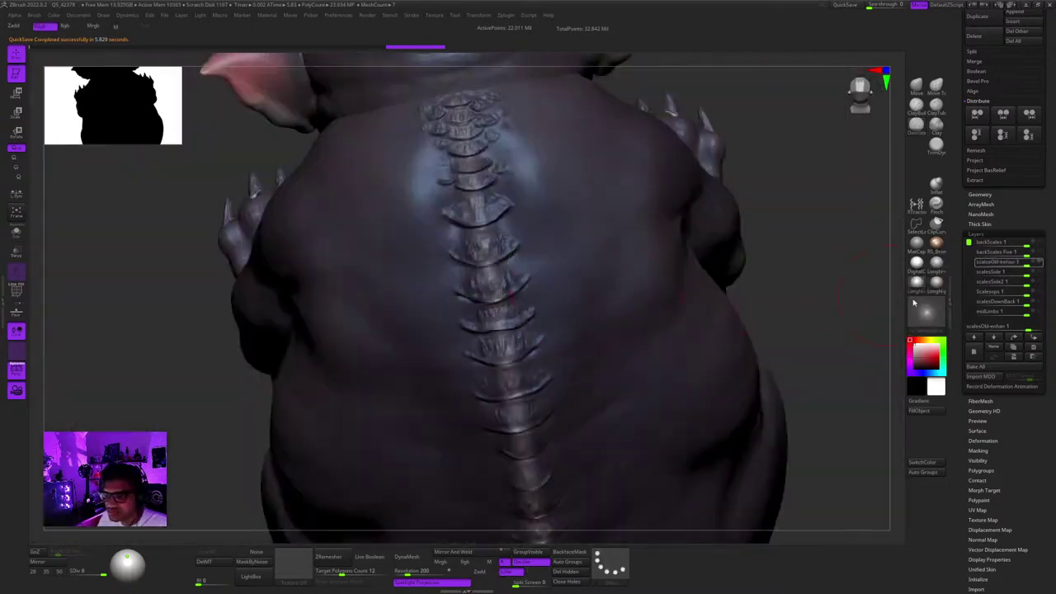
click(1033, 348)
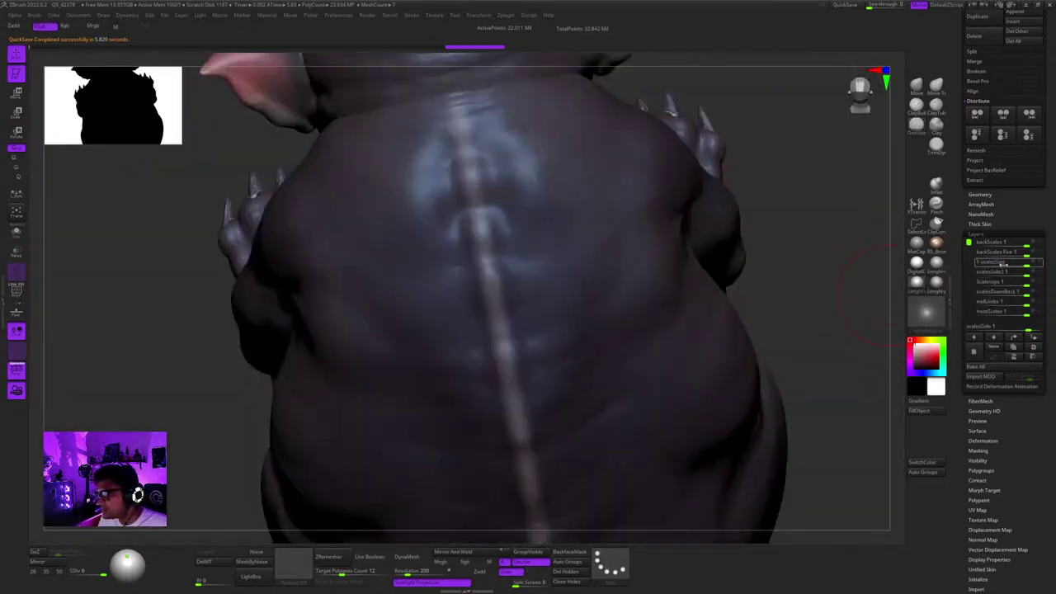
Show the scalesSide layer and isolate the body to inspect the scales on its flank.
click(1039, 263)
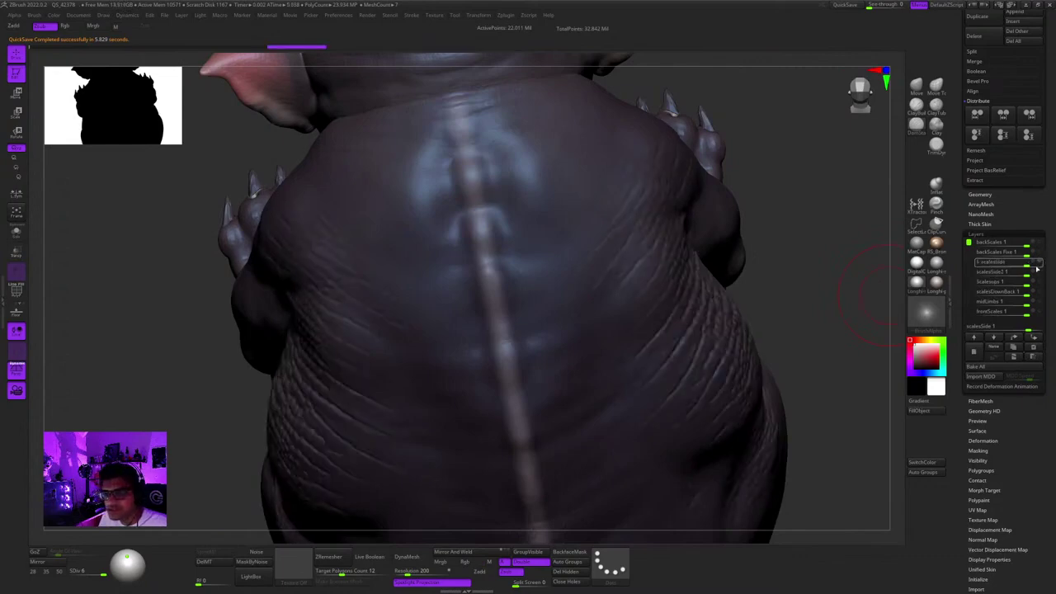
ctrl+right_drag(569, 334, 536, 291)
right_drag(537, 290, 609, 295)
mouse_move(608, 295)
ctrl+right_down()
mouse_move(602, 343)
mouse_move(615, 332)
mouse_move(607, 248)
mouse_move(676, 256)
mouse_move(777, 219)
mouse_move(813, 248)
mouse_move(789, 205)
mouse_move(810, 295)
mouse_move(800, 200)
ctrl+right_up()
key(Down)
key(Down)
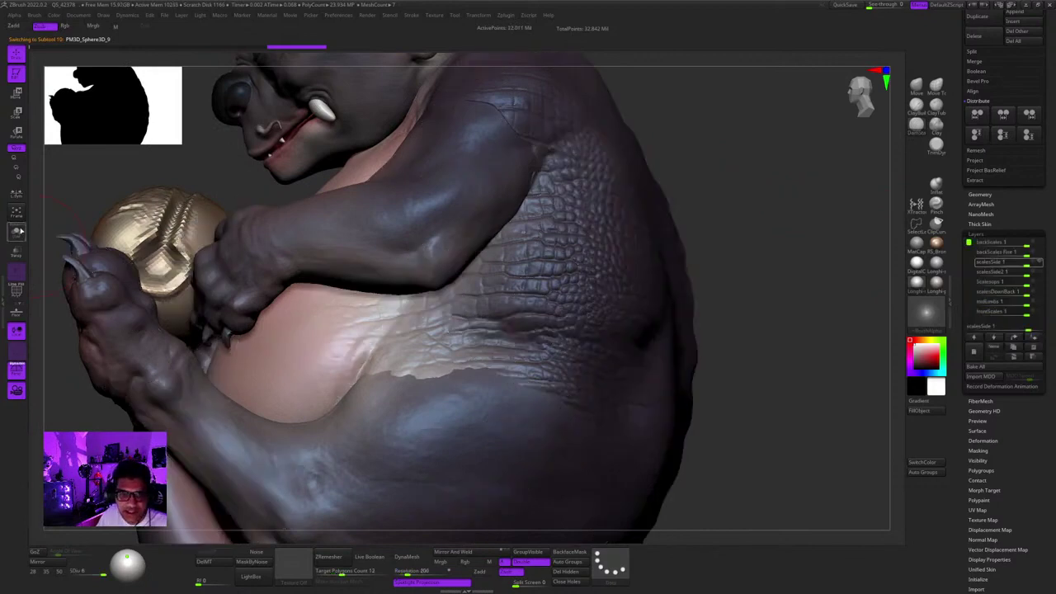
click(17, 231)
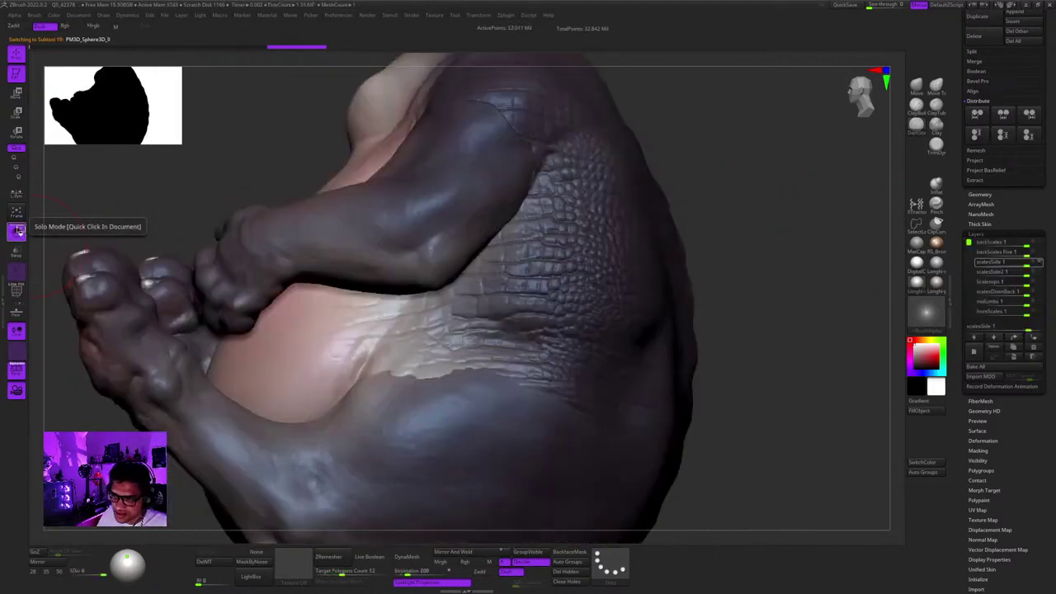
key(Down)
key(Up)
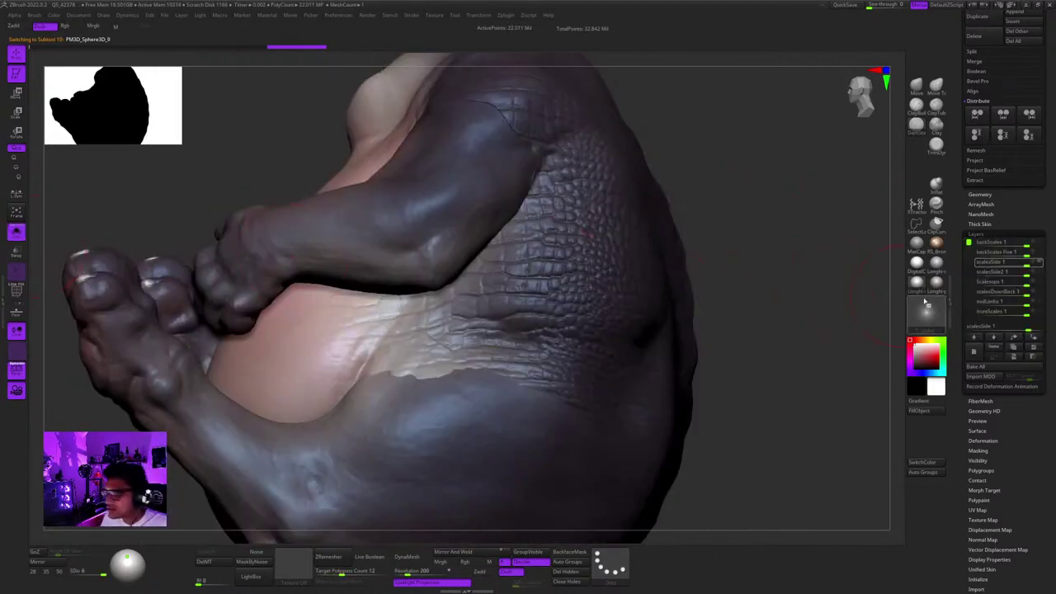
Hide the scalesSide layer and show scalesSide2 alone to inspect its flank scales.
click(1028, 265)
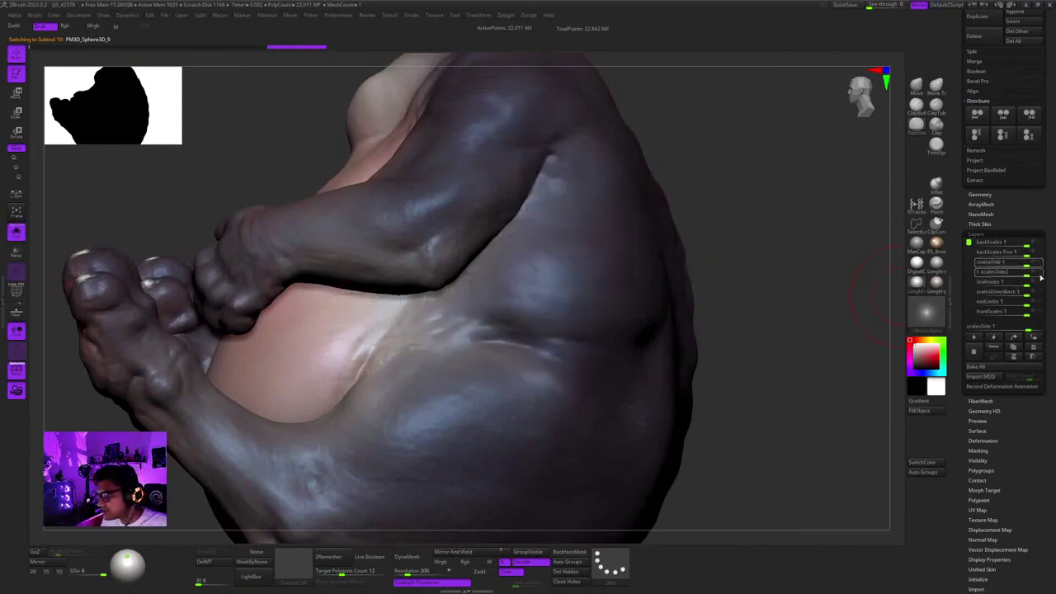
click(1039, 273)
drag(841, 327, 685, 177)
alt+click(685, 178)
alt+click(685, 177)
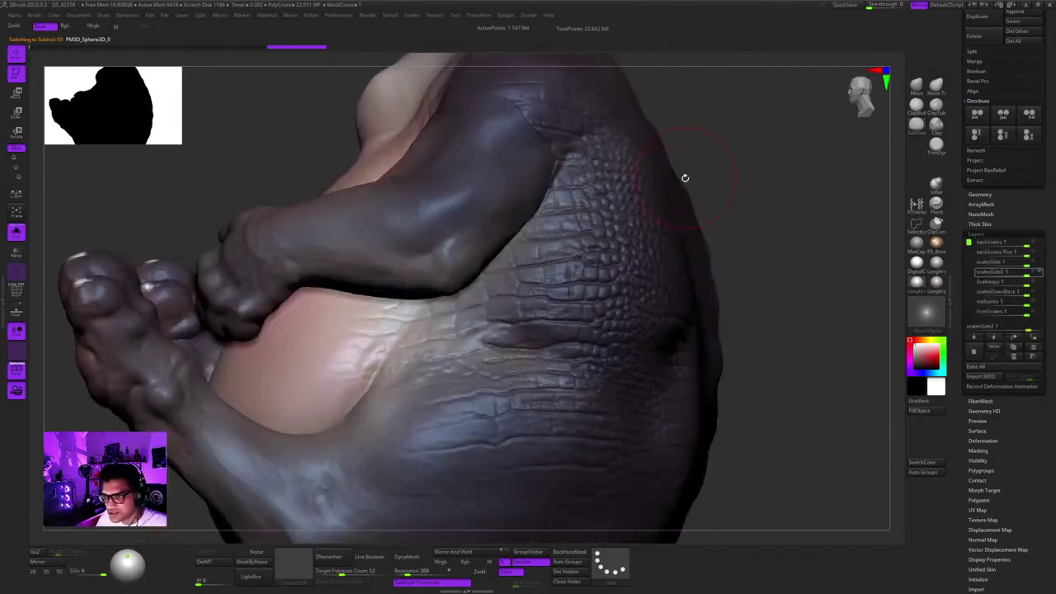
alt+click(685, 177)
key(Up)
key(Down)
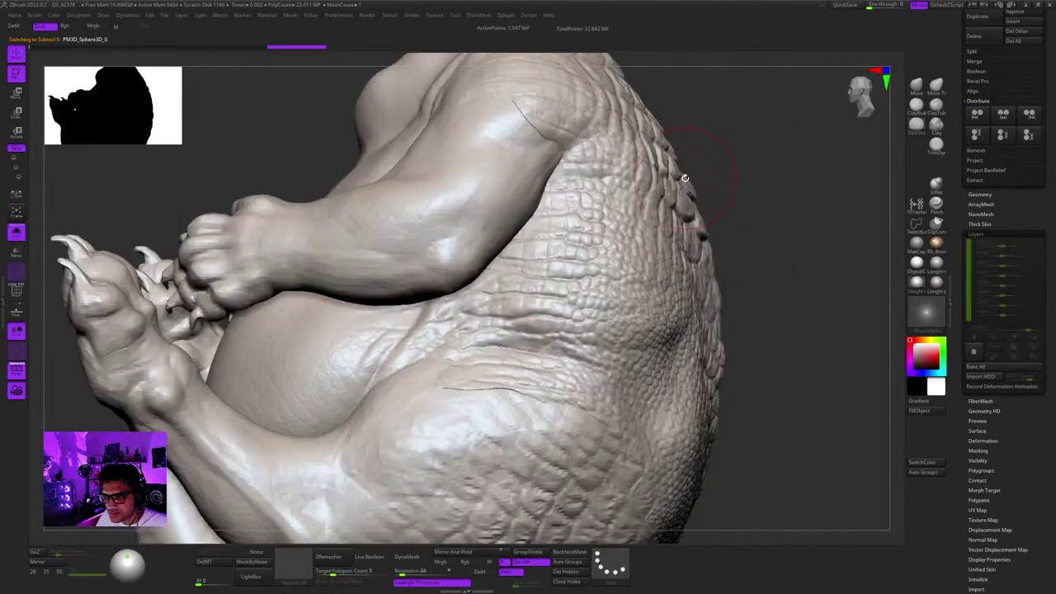
key(Up)
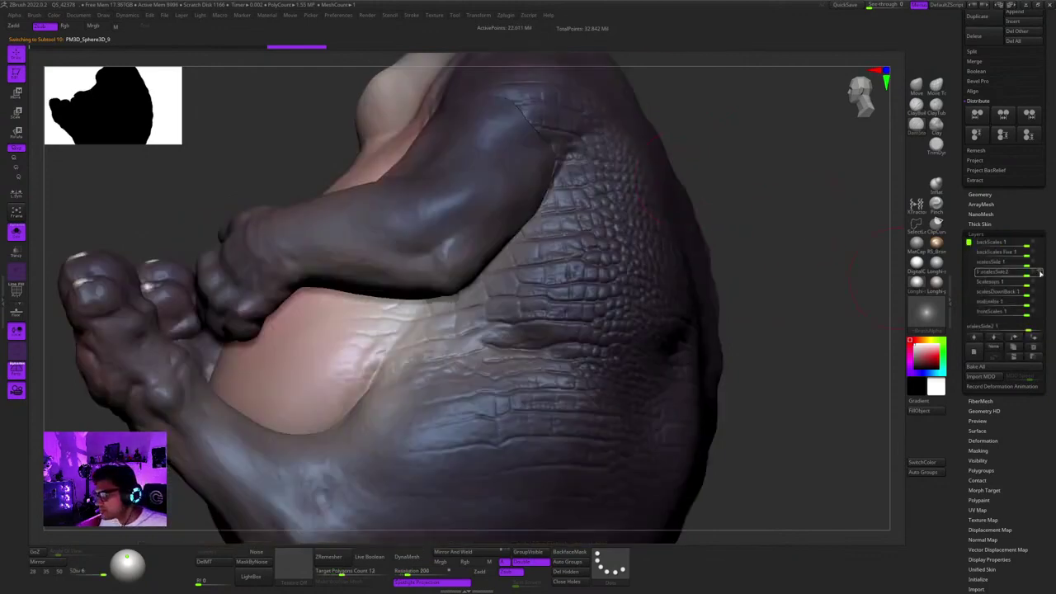
Compare the scalesSide and scalesSide2 layers one at a time and combined on the body's flank.
click(1039, 264)
click(1040, 266)
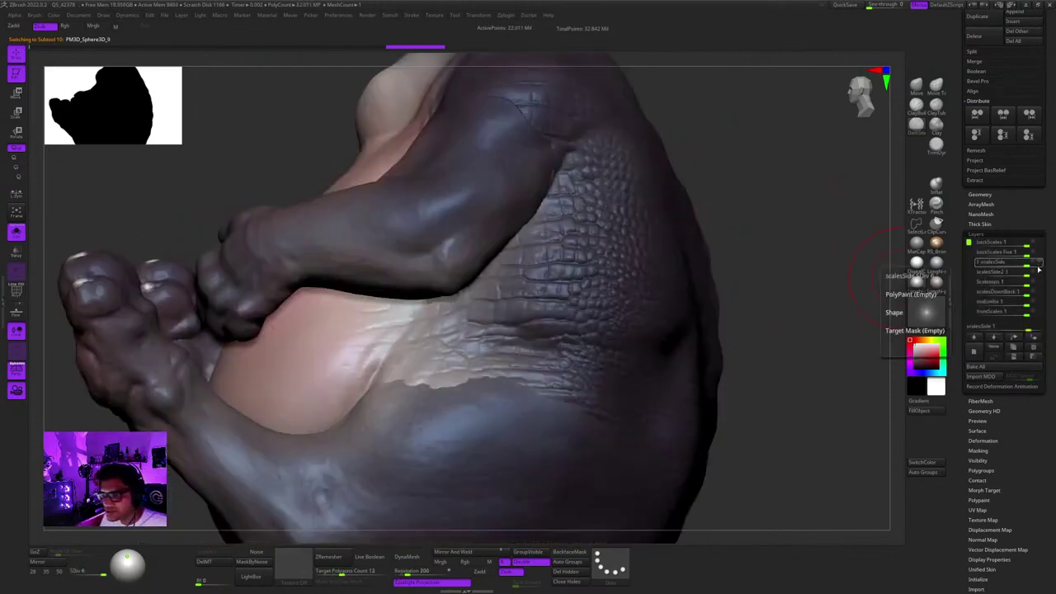
drag(803, 281, 818, 282)
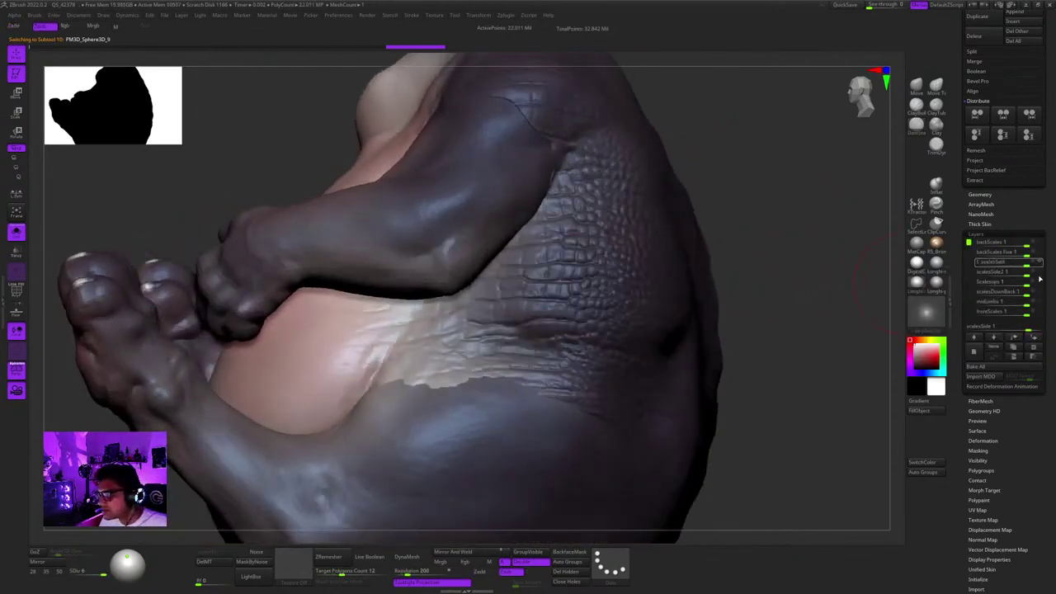
click(1039, 274)
click(1038, 274)
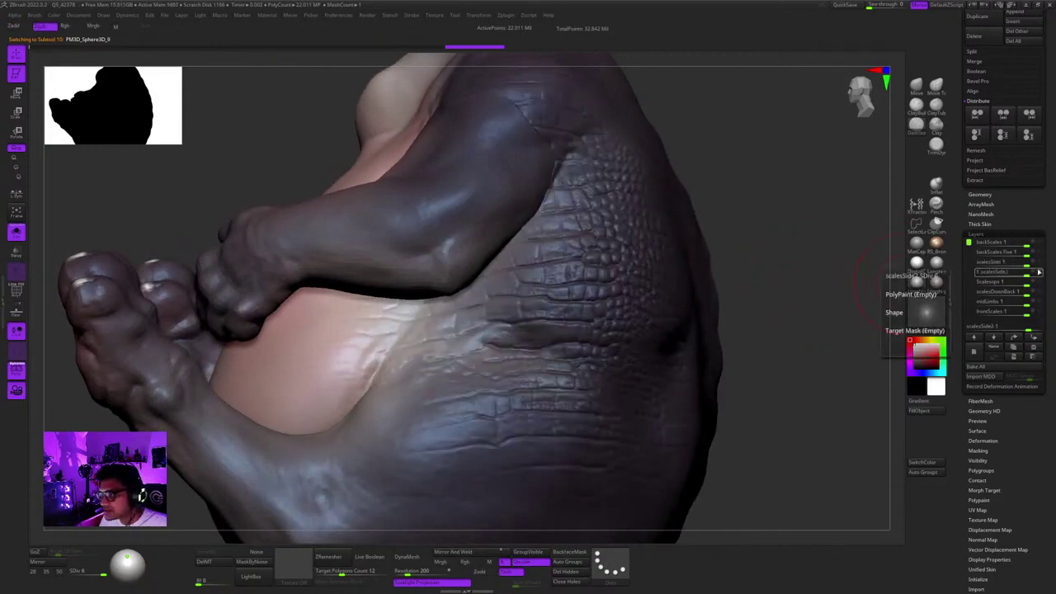
click(1039, 266)
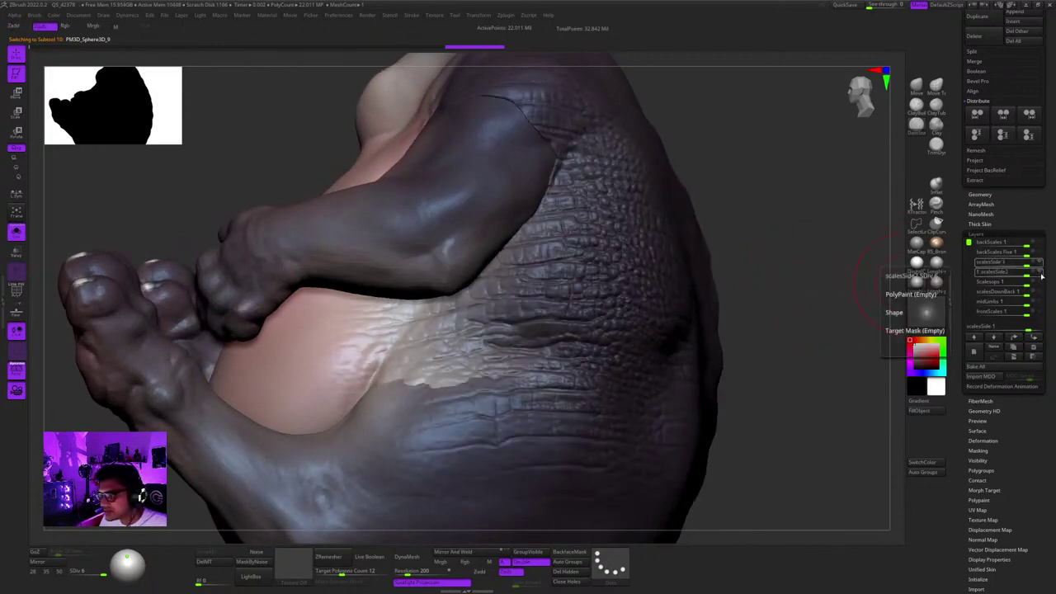
Hide the scalesSide and scalesSide2 layers and replace the body's morph target with its unscaled shape.
drag(796, 278, 709, 330)
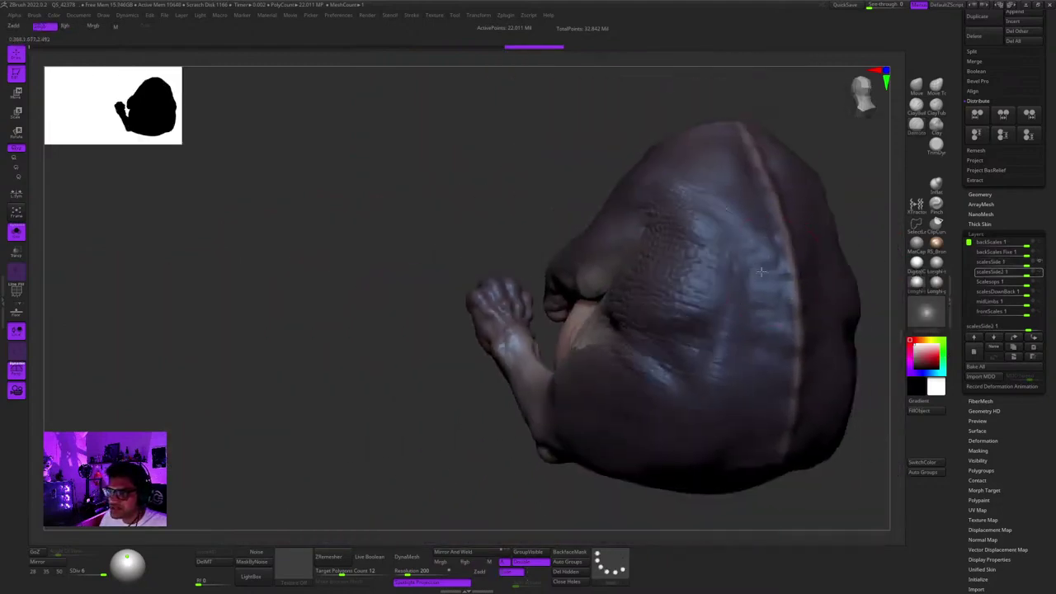
ctrl+right_drag(709, 330, 709, 412)
mouse_move(561, 330)
right_down()
mouse_move(618, 328)
mouse_move(606, 272)
mouse_move(569, 272)
right_up()
key(shift+f)
key(shift+f)
click(1038, 262)
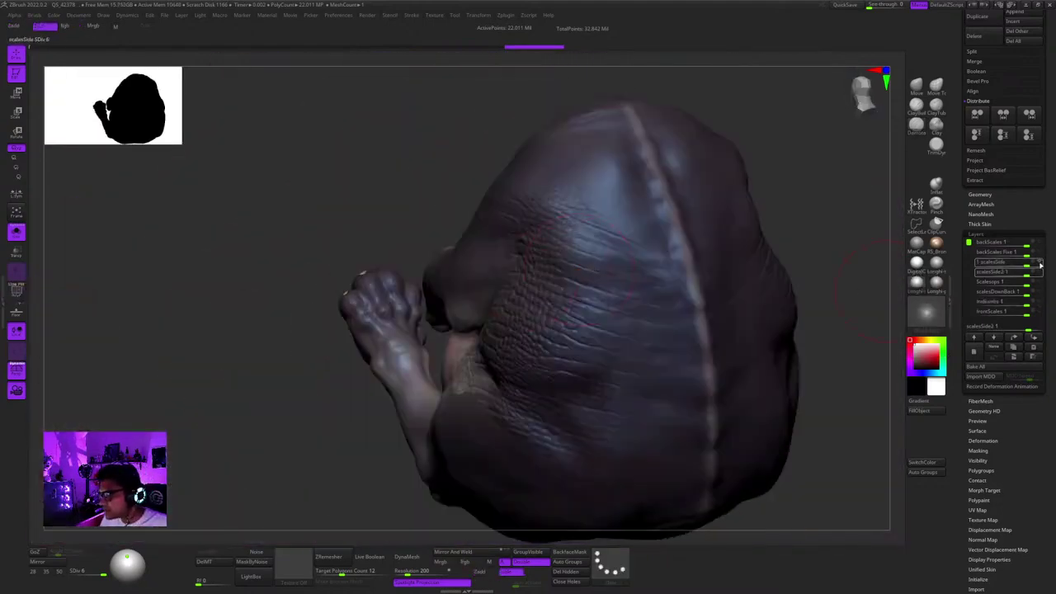
right_drag(497, 424, 577, 422)
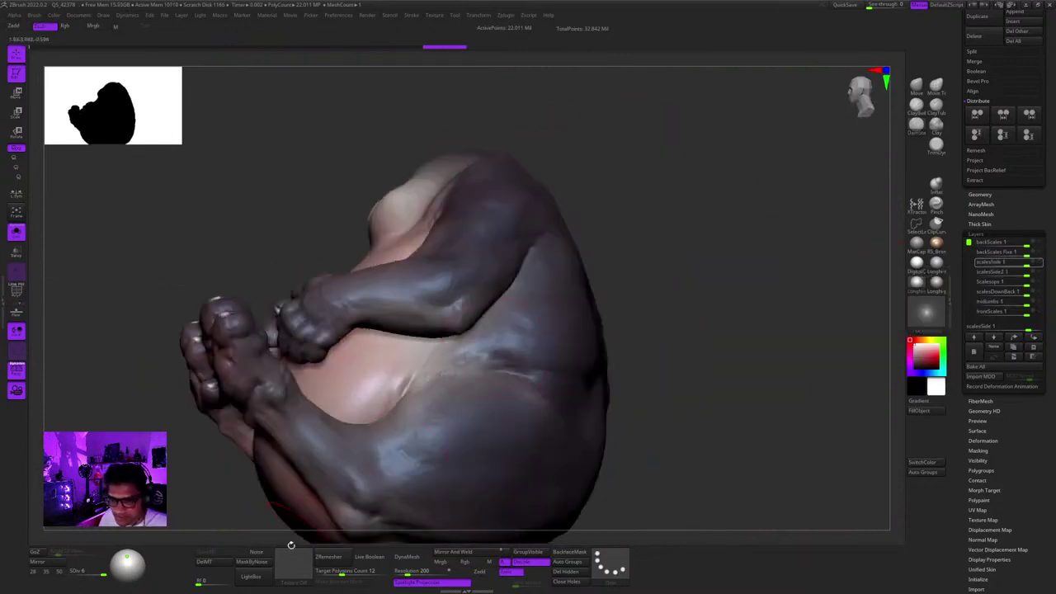
click(213, 564)
click(209, 553)
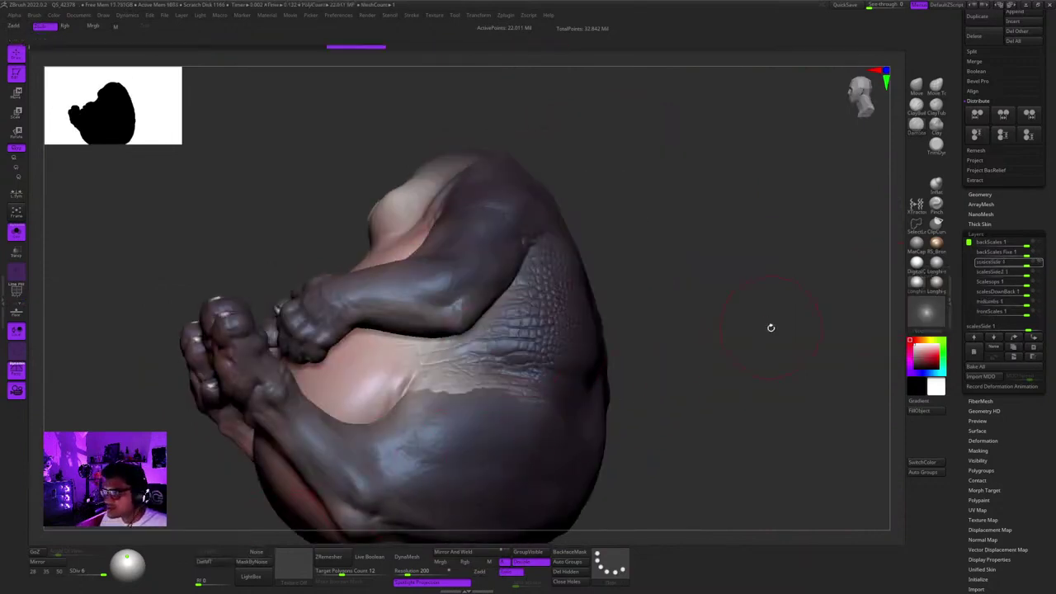
With the scalesSide layer shown and the body isolated, turn off its polypaint and view the flank scales.
right_drag(771, 327, 797, 311)
click(19, 233)
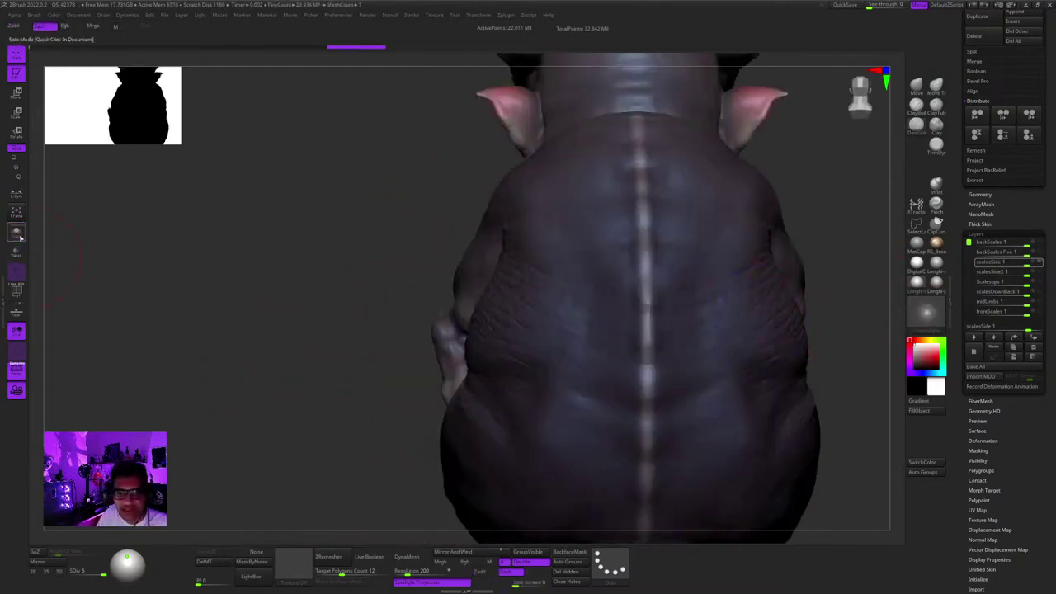
click(20, 233)
drag(1017, 181, 1025, 558)
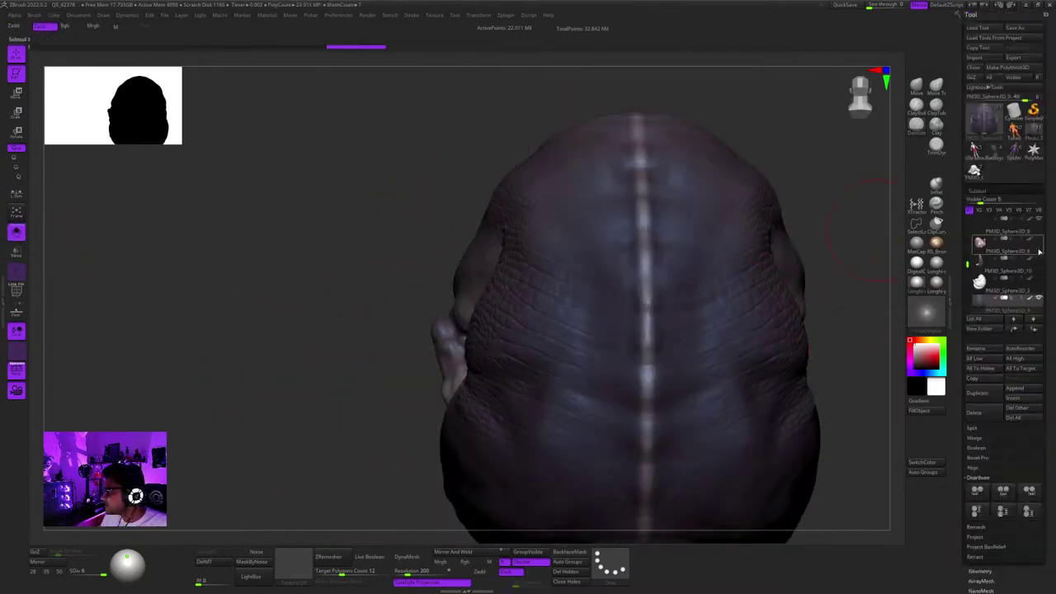
mouse_move(990, 243)
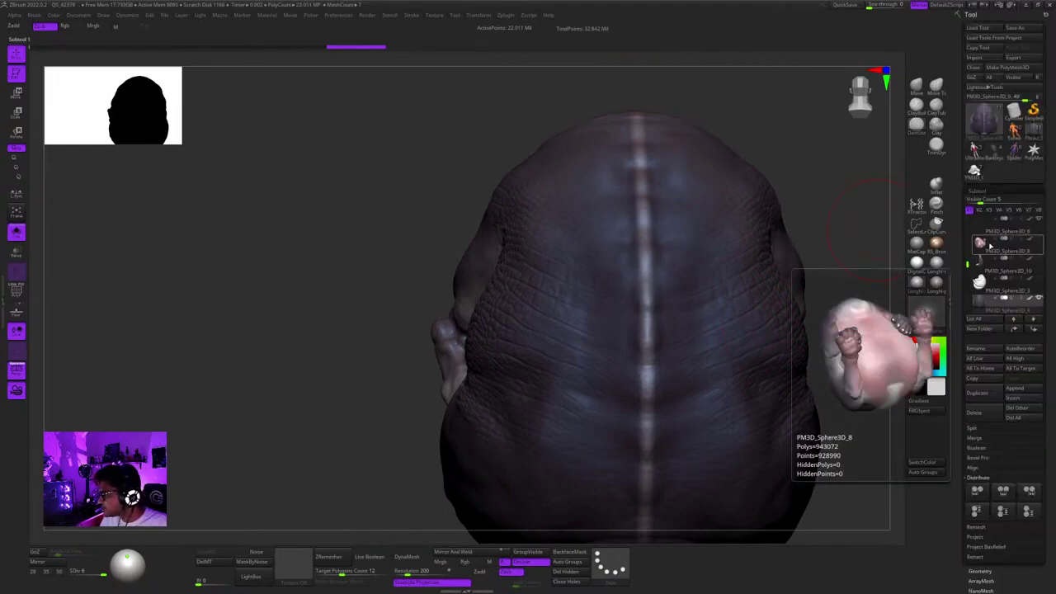
click(1028, 298)
key(shift+f)
key(shift+f)
key(f)
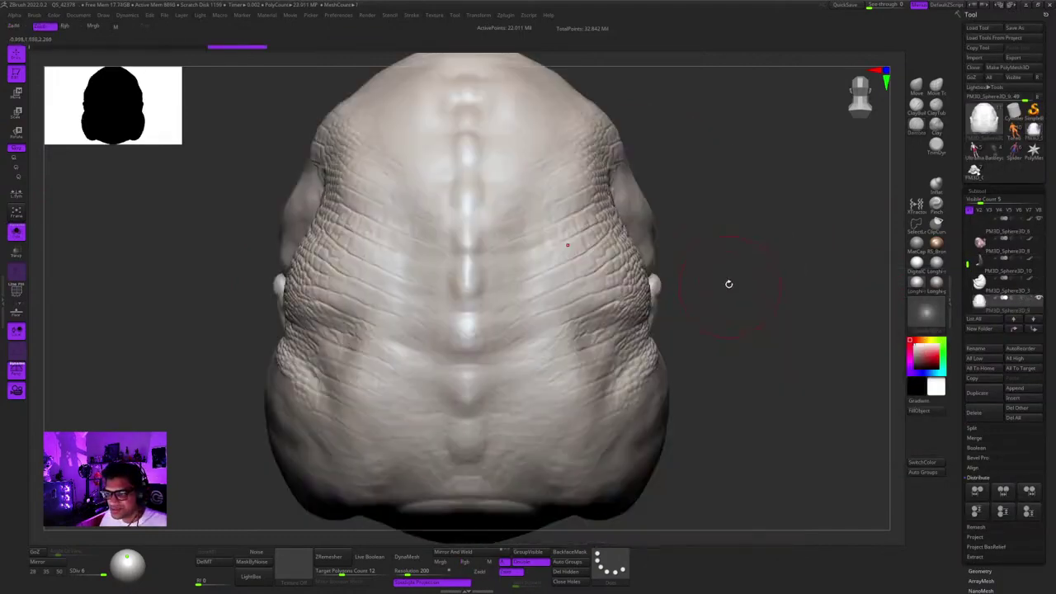
drag(728, 283, 882, 198)
key(f)
key(f)
Replace the Inflat brush with the Morph brush as the active sculpting brush.
click(937, 186)
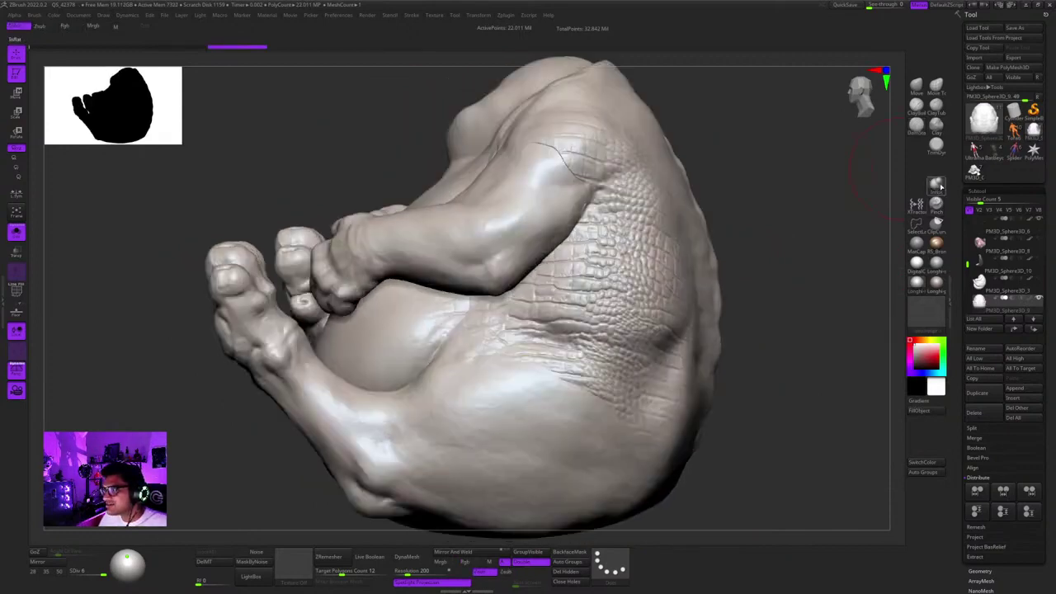
click(937, 187)
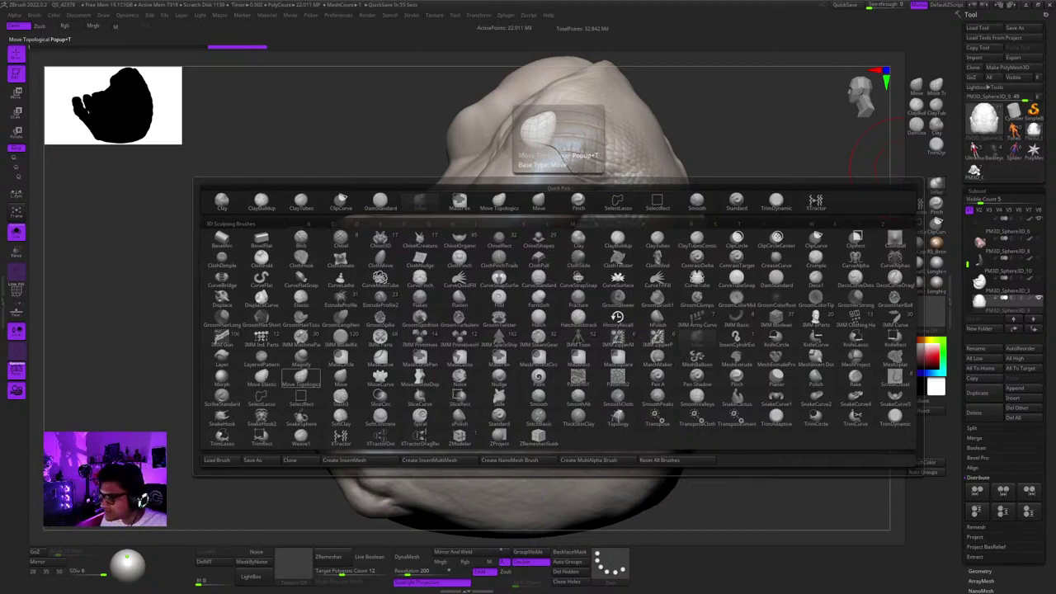
click(935, 187)
click(936, 187)
click(932, 187)
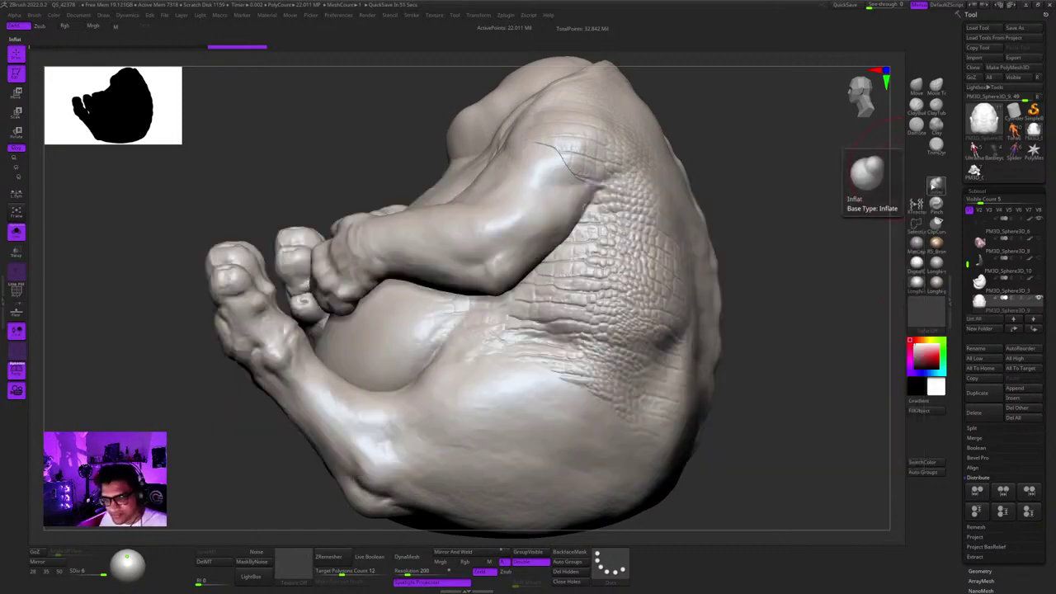
click(933, 184)
key(m)
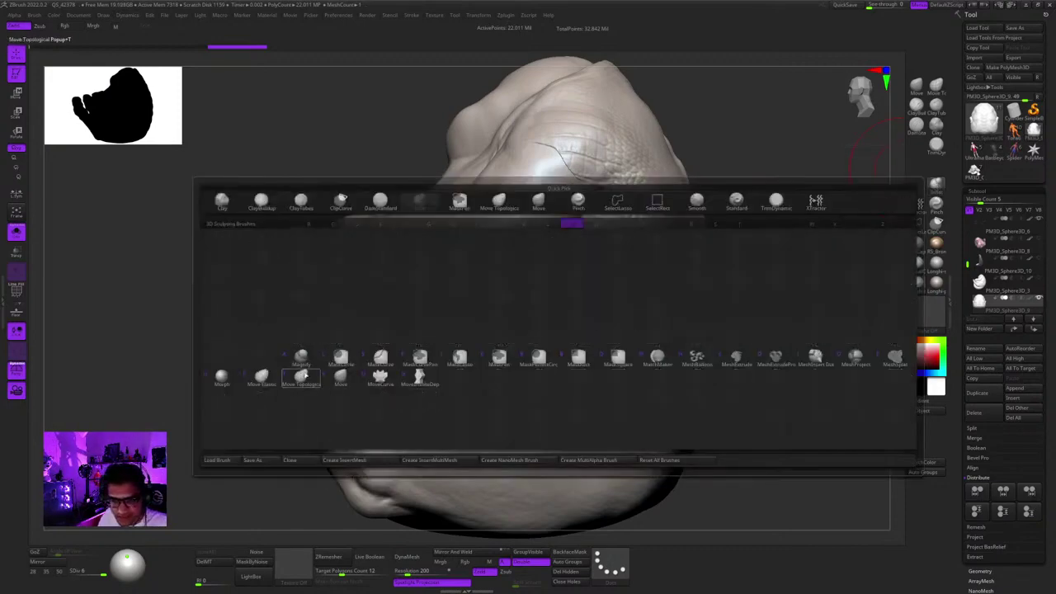
click(222, 377)
Try to restore the unscaled surface along the scale seam on the upper arm with the Morph brush.
mouse_move(592, 236)
right_down()
mouse_move(511, 240)
mouse_move(528, 297)
right_up()
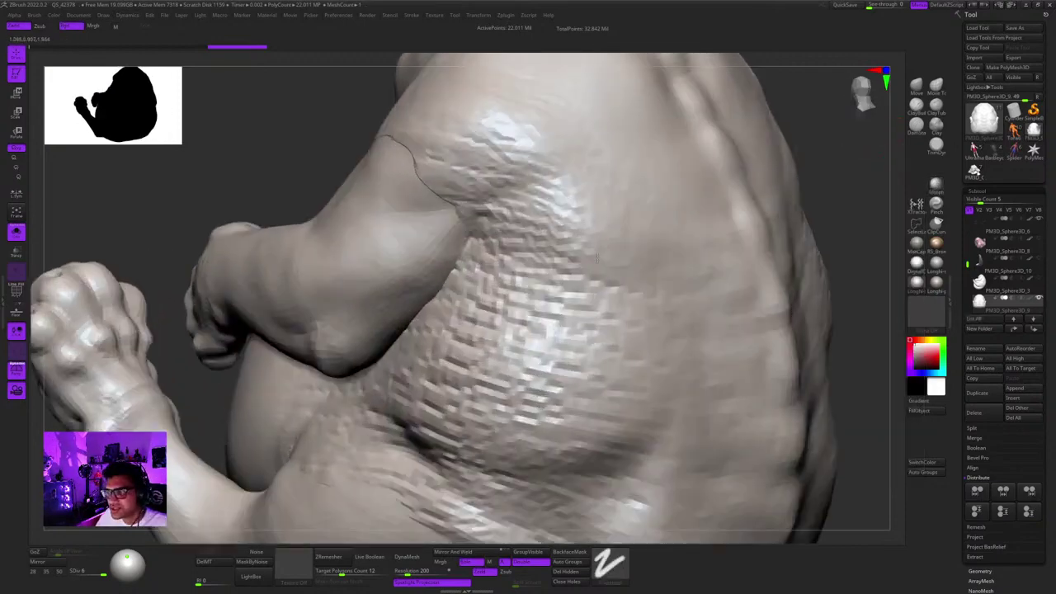
mouse_move(709, 264)
right_down()
mouse_move(636, 256)
mouse_move(578, 229)
mouse_move(495, 277)
right_up()
right_drag(495, 276, 558, 270)
click(480, 316)
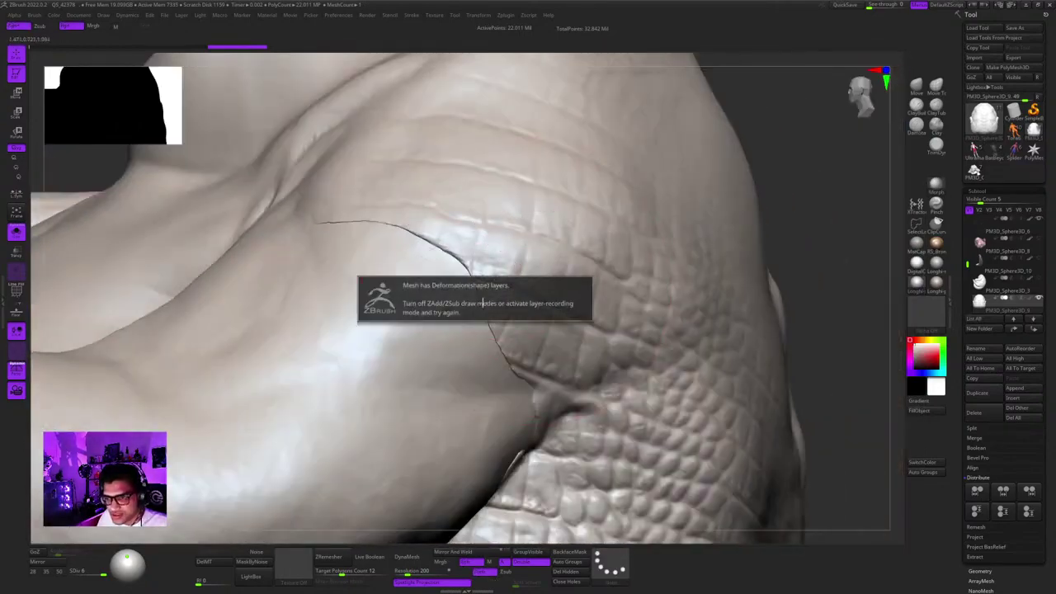
click(495, 297)
click(510, 286)
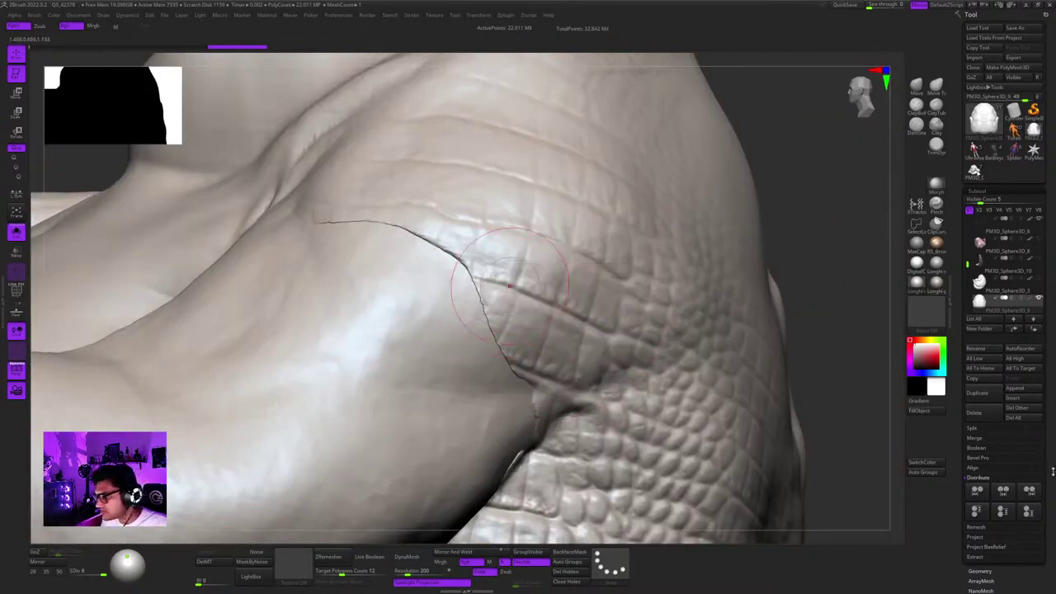
Add a new sculpt layer to the body for blending the scale seam on the upper arm.
drag(1052, 471, 1047, 33)
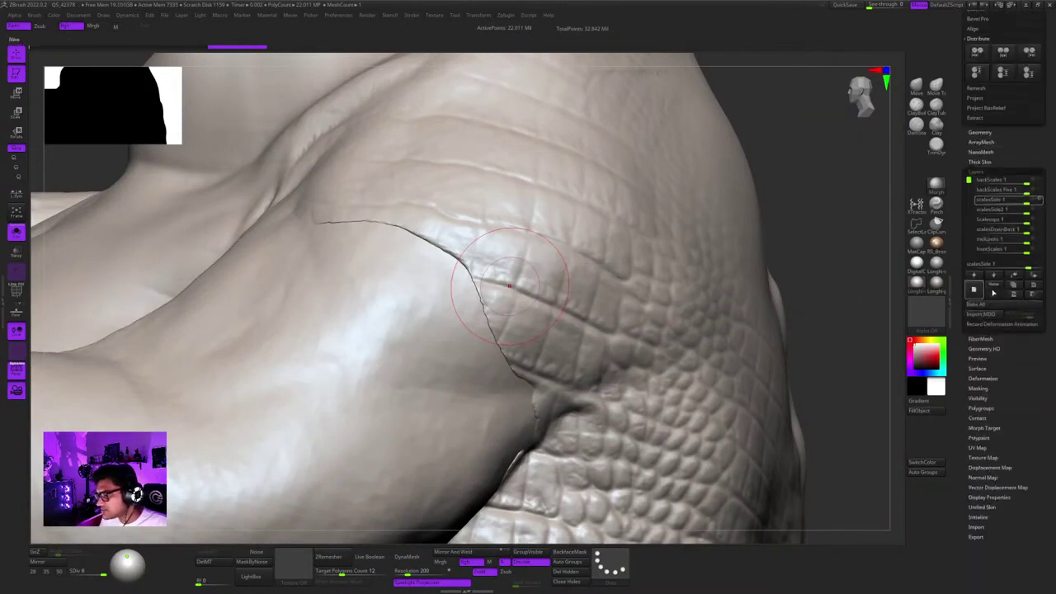
mouse_move(969, 181)
mouse_down()
mouse_move(969, 220)
mouse_move(969, 189)
mouse_up()
ctrl+right_drag(584, 349, 458, 268)
ctrl+right_drag(458, 268, 491, 287)
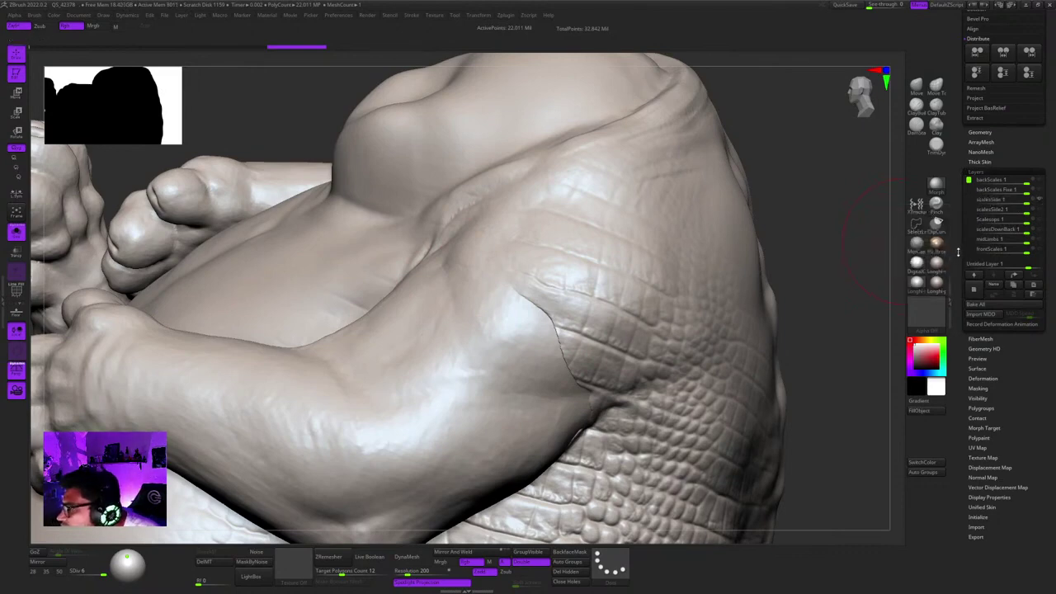
click(990, 209)
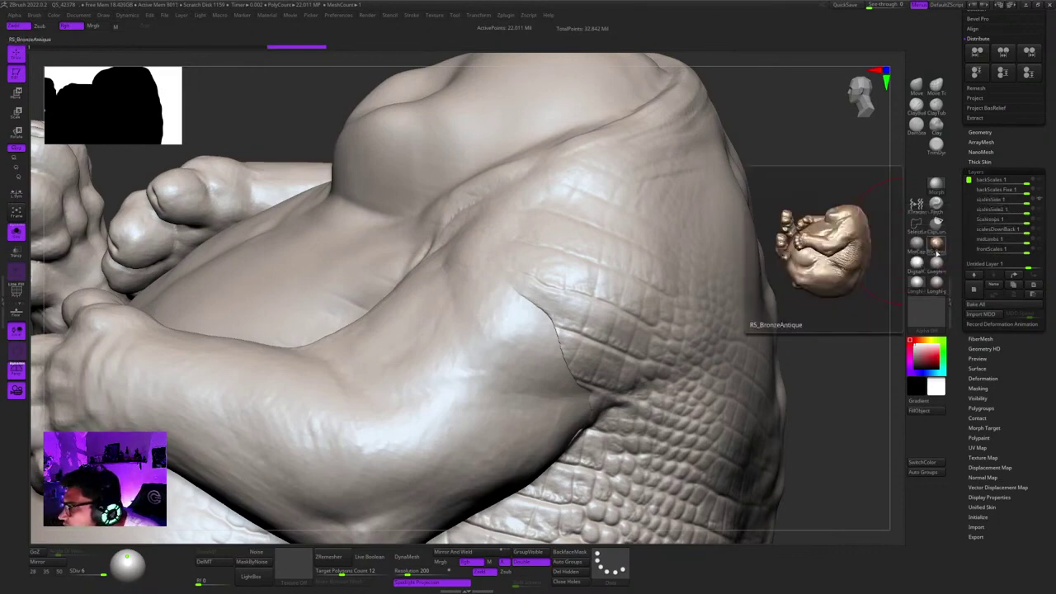
Brush along the scale seam on the upper arm with the Morph brush at subdivision level 6.
click(990, 220)
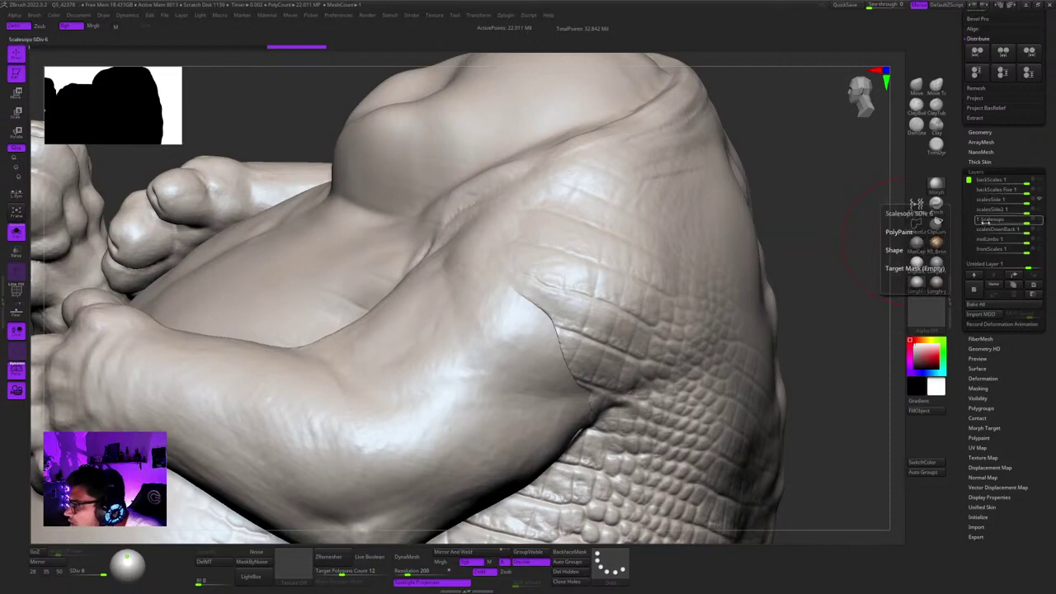
alt+right_drag(507, 283, 528, 239)
key(space)
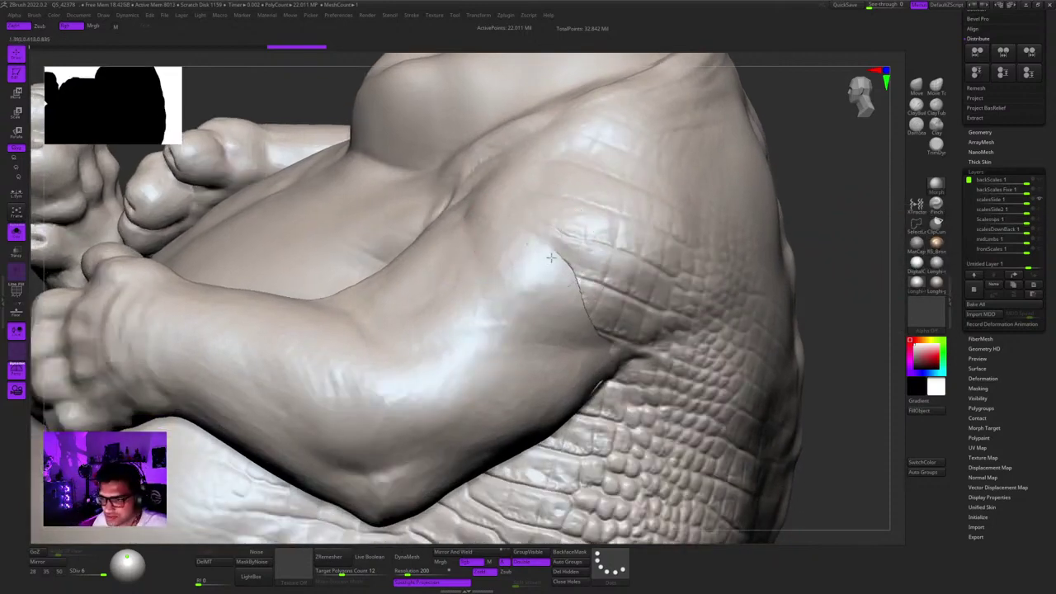
drag(551, 257, 559, 297)
mouse_move(559, 297)
alt+right_down()
mouse_move(554, 248)
mouse_move(569, 215)
alt+right_up()
key(space)
drag(570, 213, 578, 268)
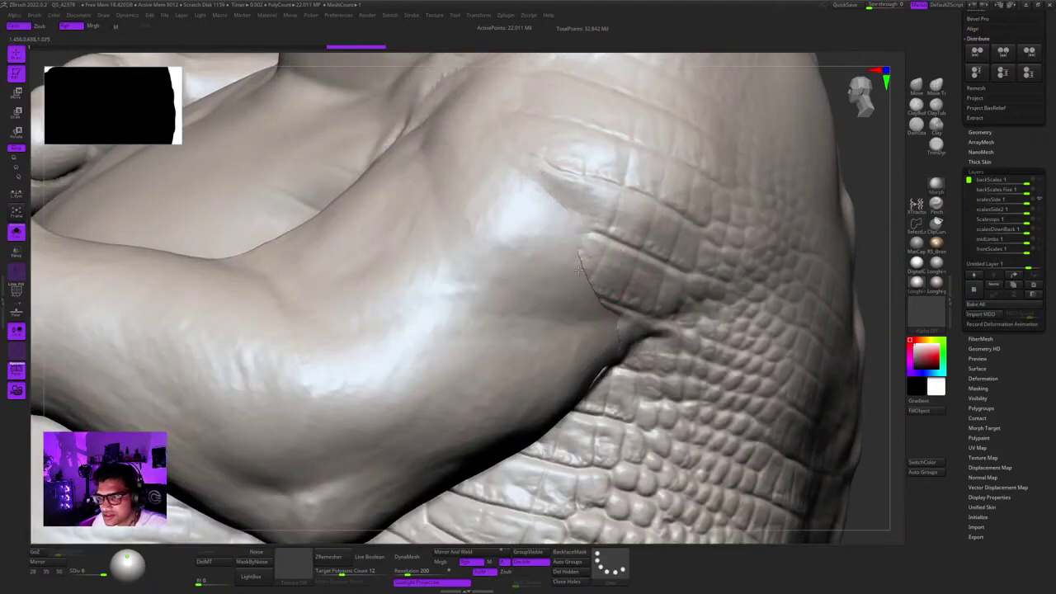
Step the body through its subdivision levels to inspect the upper-arm seam, ending at level 1.
key(shift+d)
key(shift+d)
key(shift+d)
key(shift+d)
key(shift+d)
right_drag(574, 250, 565, 246)
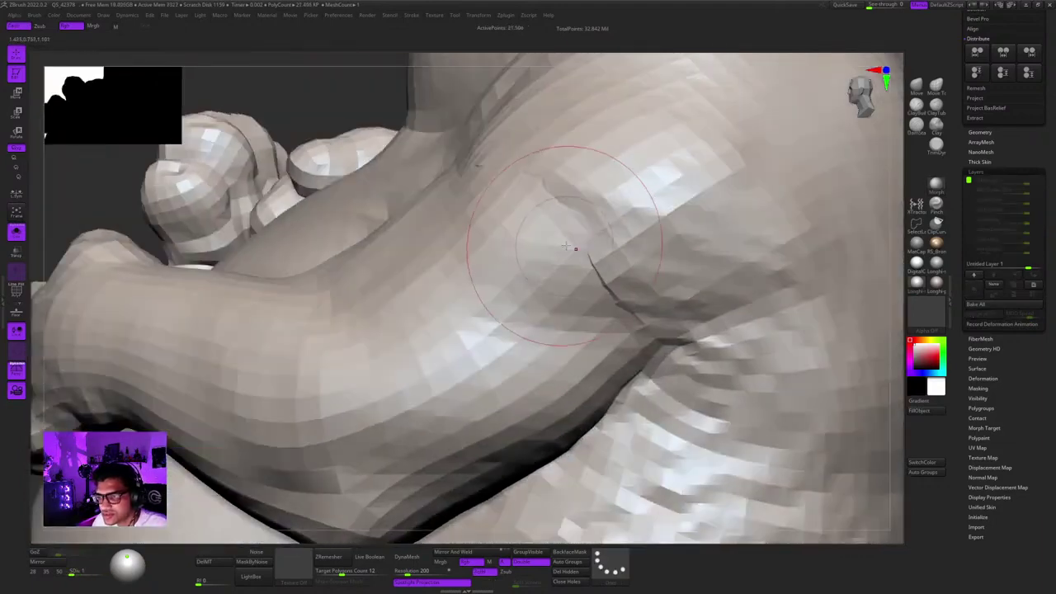
key(d)
key(d)
key(d)
key(d)
key(shift+d)
key(shift+d)
key(shift+d)
key(shift+d)
Try to smooth the upper-arm seam on the body at subdivision level 1.
key(space)
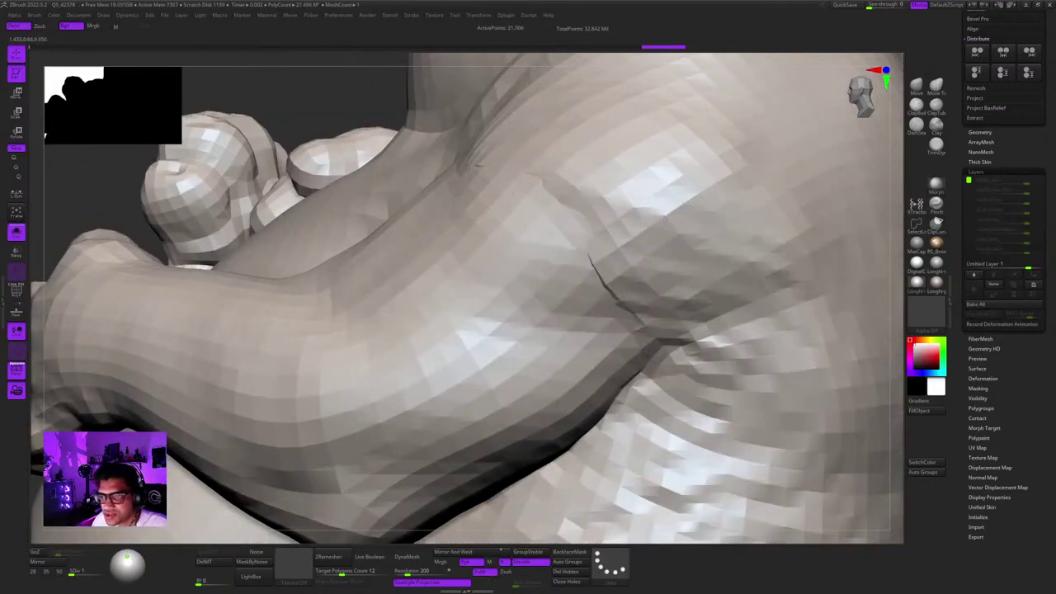
right_drag(473, 183, 538, 188)
mouse_move(568, 198)
shift+mouse_down()
mouse_move(619, 251)
mouse_move(630, 285)
shift+mouse_up()
right_drag(630, 285, 524, 189)
mouse_move(525, 190)
ctrl+right_down()
mouse_move(511, 228)
mouse_move(551, 186)
mouse_move(554, 224)
mouse_move(438, 220)
mouse_move(618, 208)
ctrl+right_up()
Undo the recent seam brushing and smoothing along with the newly added sculpt layer on the body.
key(ctrl+z)
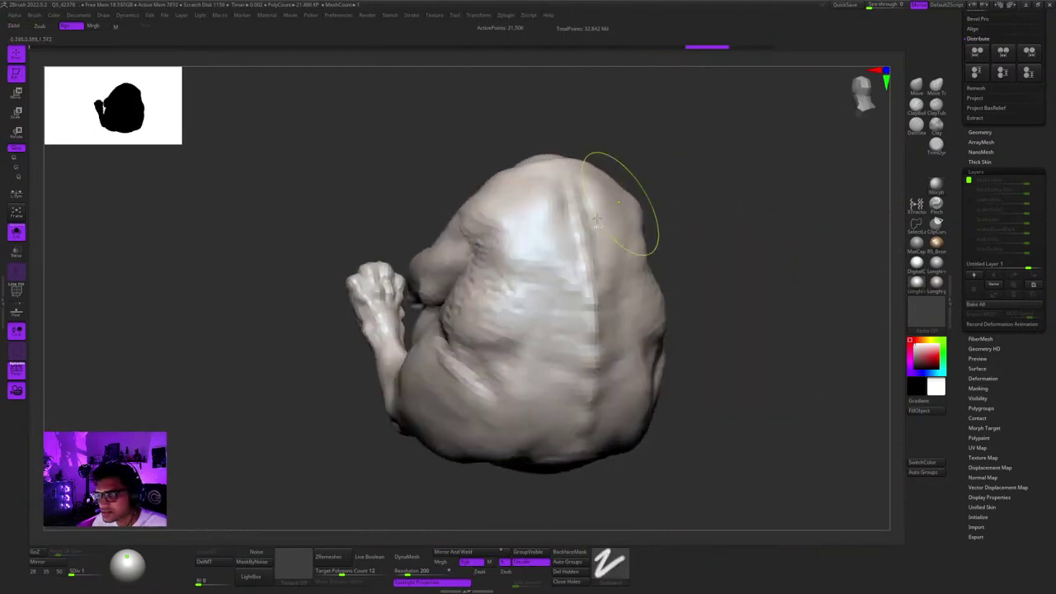
key(ctrl+z)
key(ctrl+z)
key(ctrl+z)
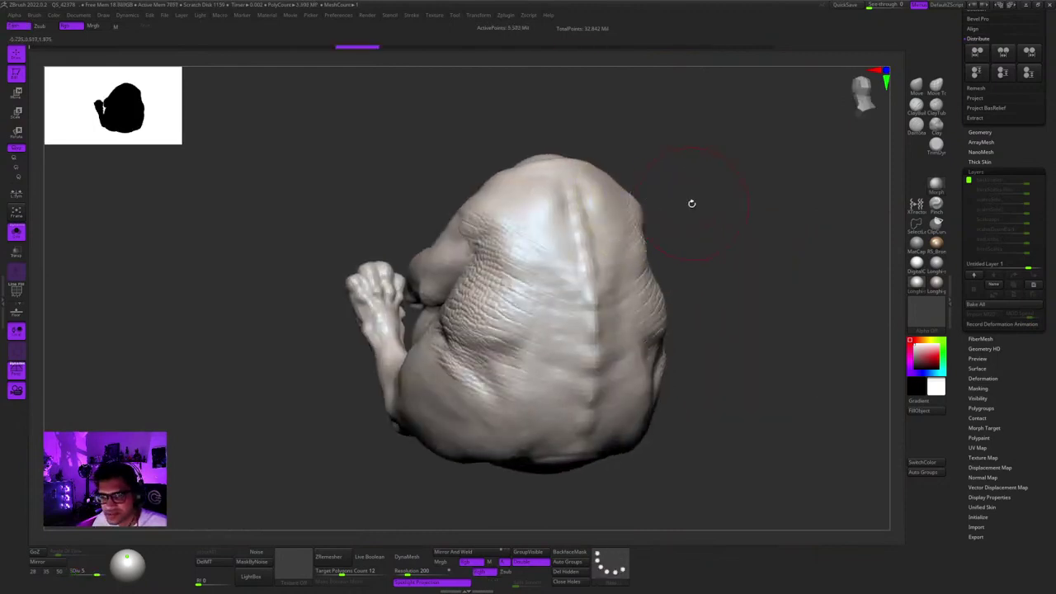
key(d)
key(d)
right_drag(547, 206, 609, 211)
ctrl+right_drag(608, 211, 622, 259)
key(d)
key(ctrl+z)
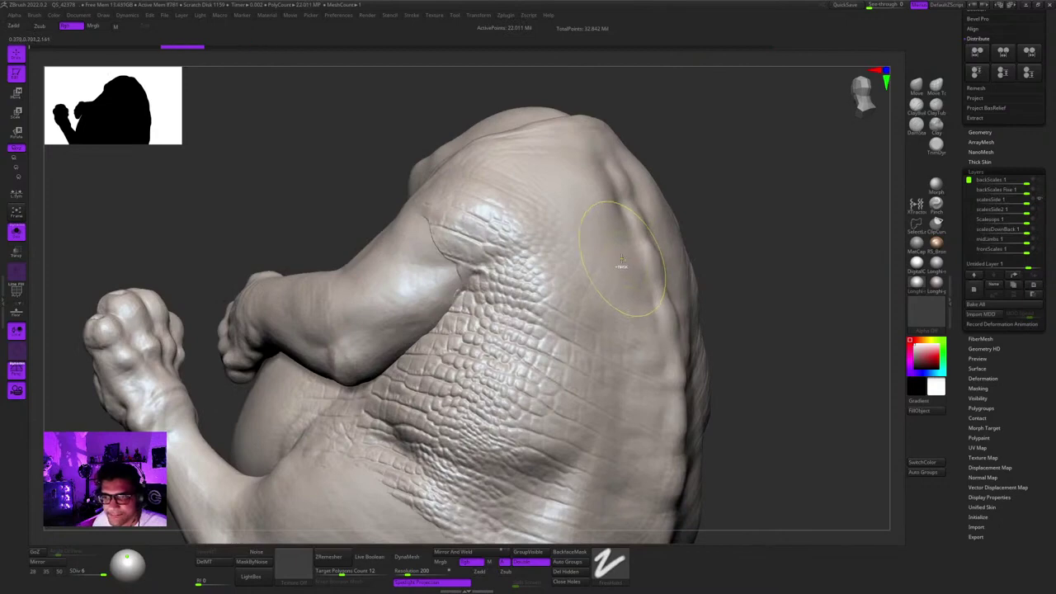
key(ctrl+z)
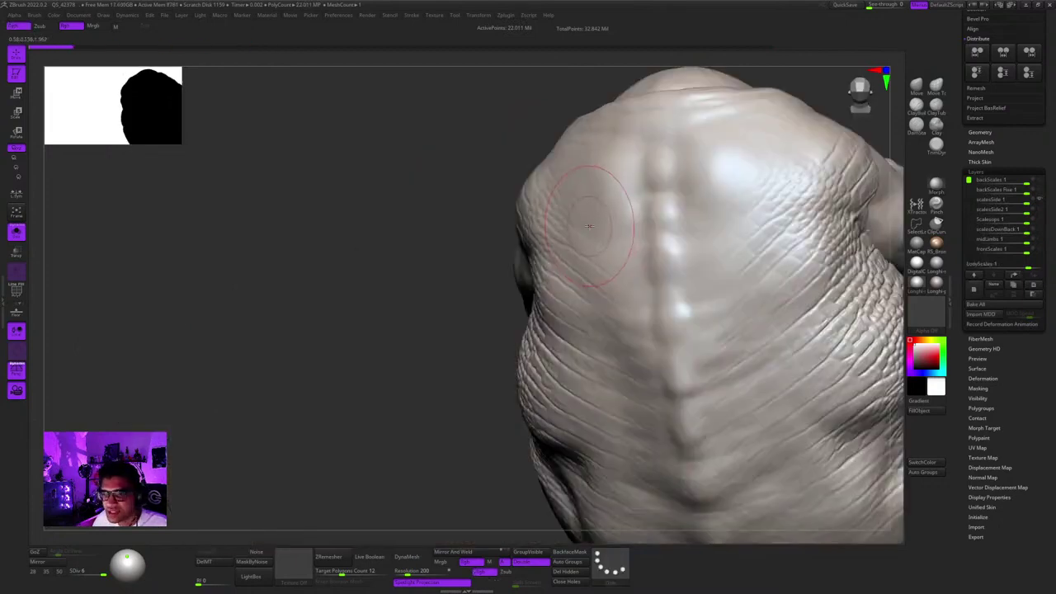
key(ctrl+z)
key(ctrl+z)
key(ctrl+z)
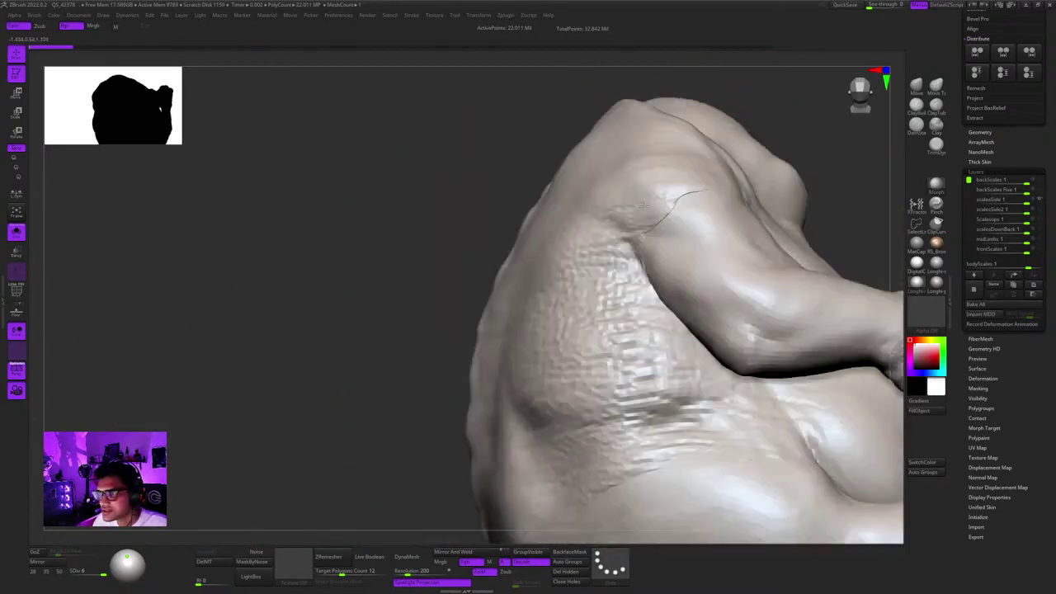
Try to brush the upper-arm seam at subdivision level 1 without a recording layer, and return the body to level 6.
key(shift+d)
key(shift+d)
key(shift+d)
key(shift+d)
right_drag(677, 213, 681, 221)
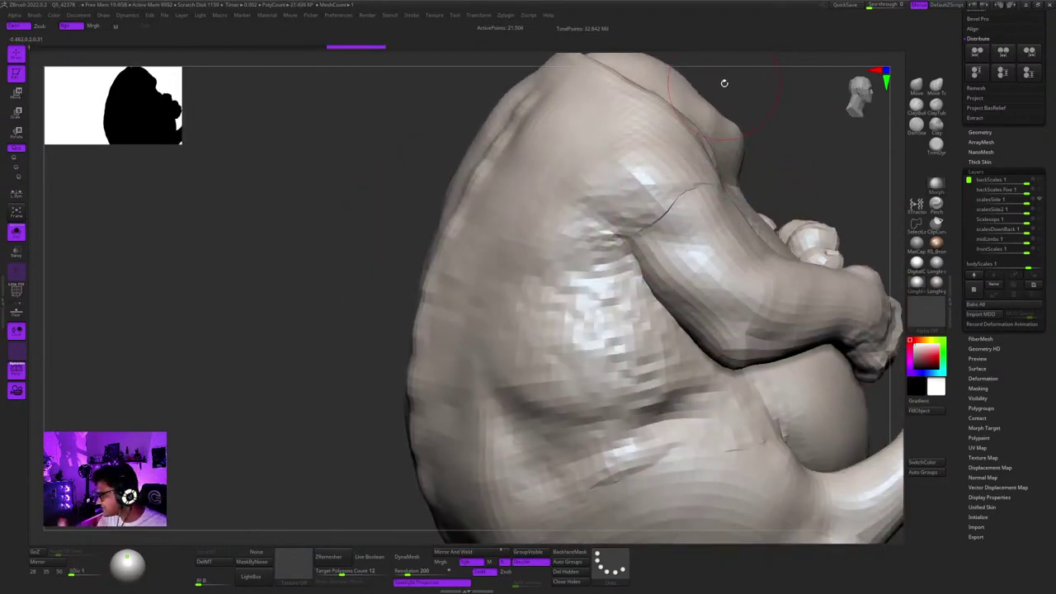
right_drag(639, 226, 733, 244)
click(720, 240)
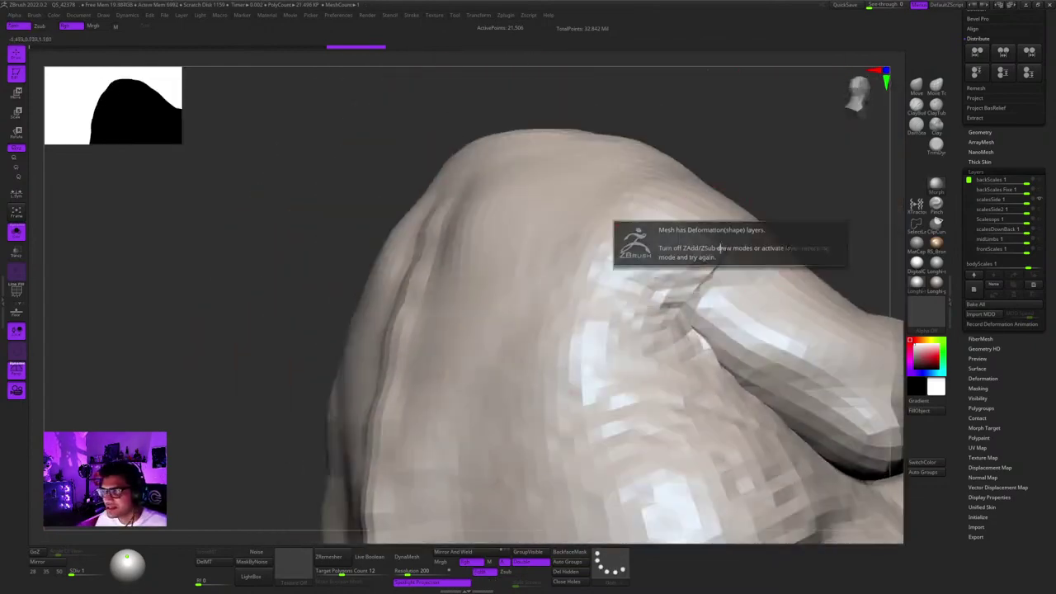
key(d)
key(d)
key(d)
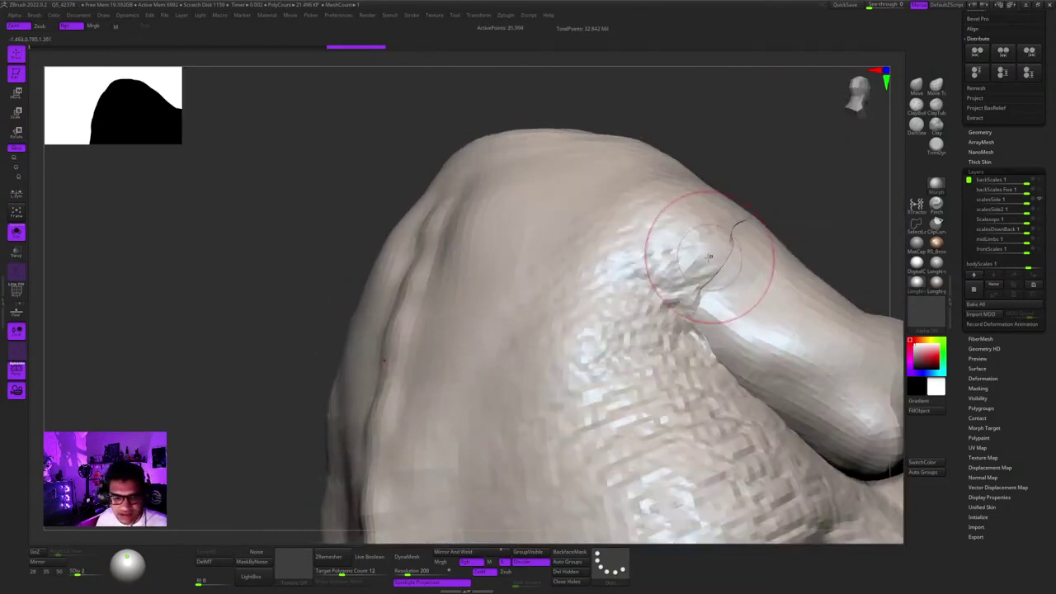
key(d)
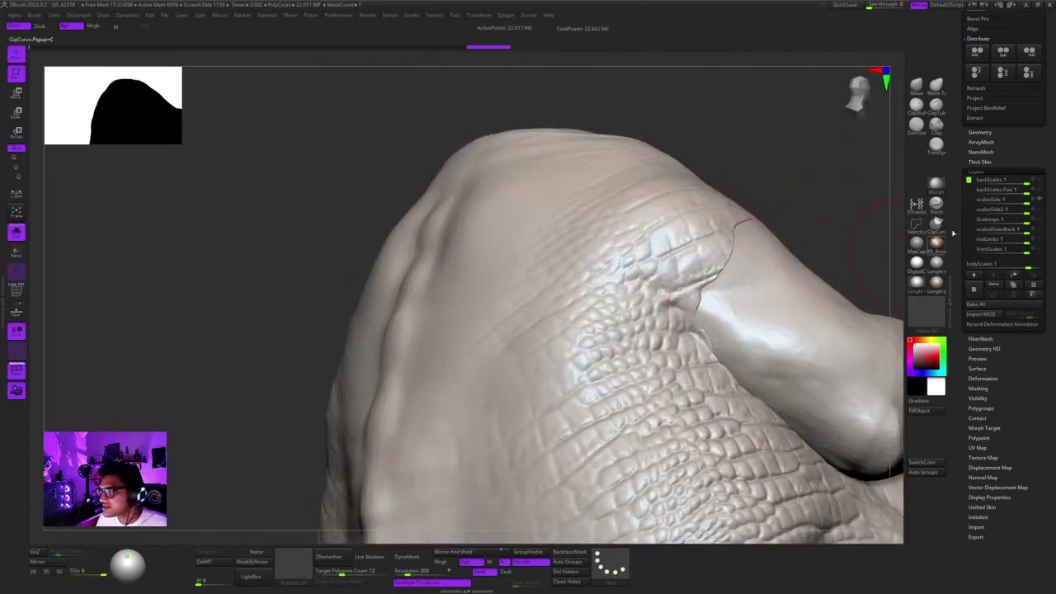
Add a new sculpt layer after bodyScales and smooth the upper-arm seam at subdivision level 1.
drag(970, 184, 969, 232)
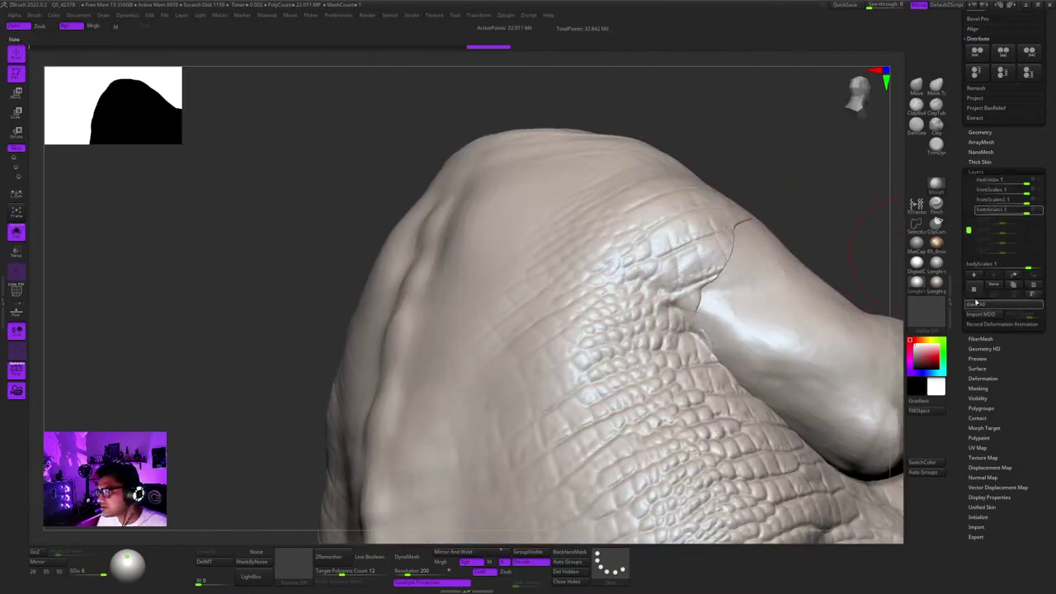
right_drag(788, 285, 738, 272)
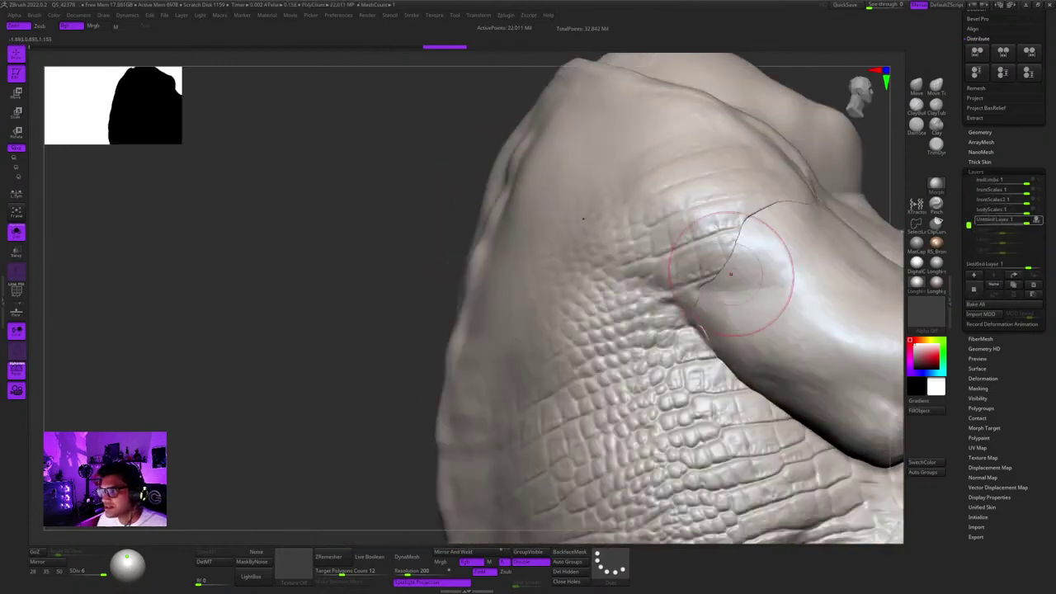
key(shift+d)
key(shift+d)
key(shift+d)
key(shift+d)
key(shift+d)
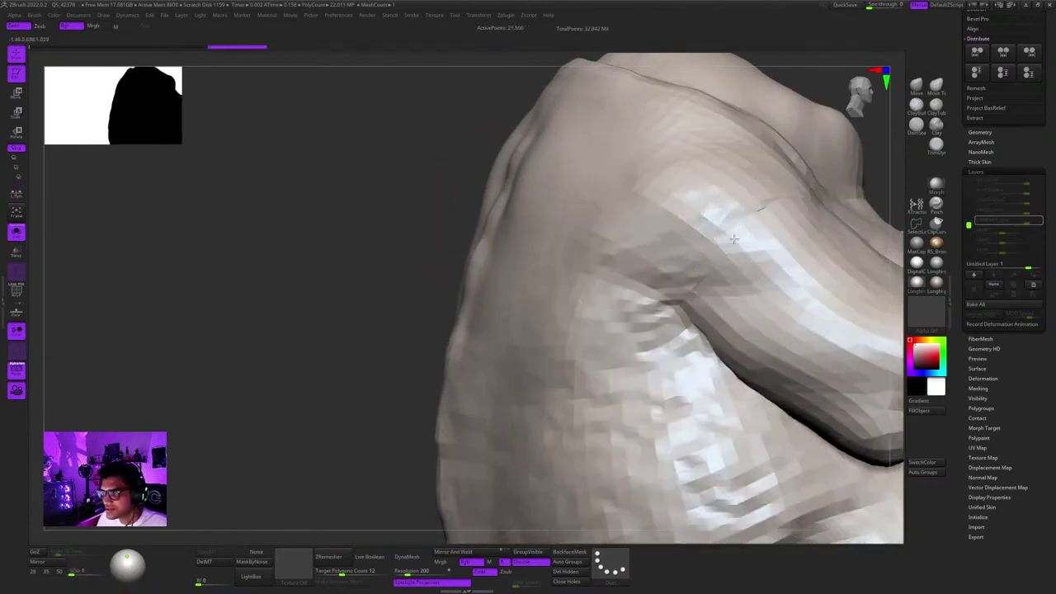
right_drag(723, 252, 689, 228)
mouse_move(786, 226)
right_down()
mouse_move(779, 238)
mouse_move(789, 190)
mouse_move(726, 236)
mouse_move(767, 283)
mouse_move(784, 259)
mouse_move(755, 245)
mouse_move(761, 262)
right_up()
ctrl+right_drag(725, 229, 740, 186)
alt+right_drag(757, 222, 735, 216)
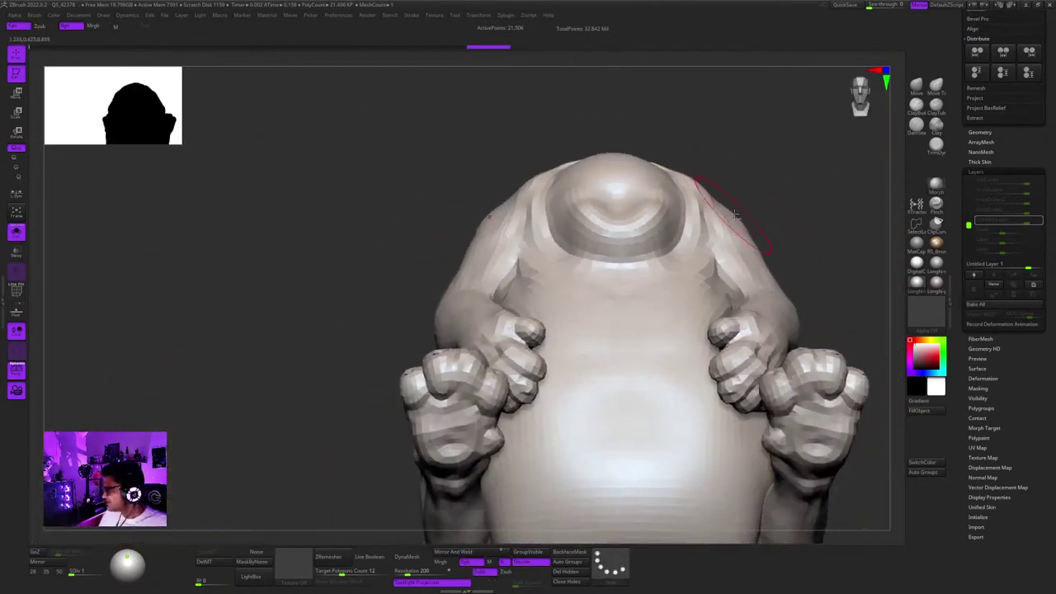
key(f)
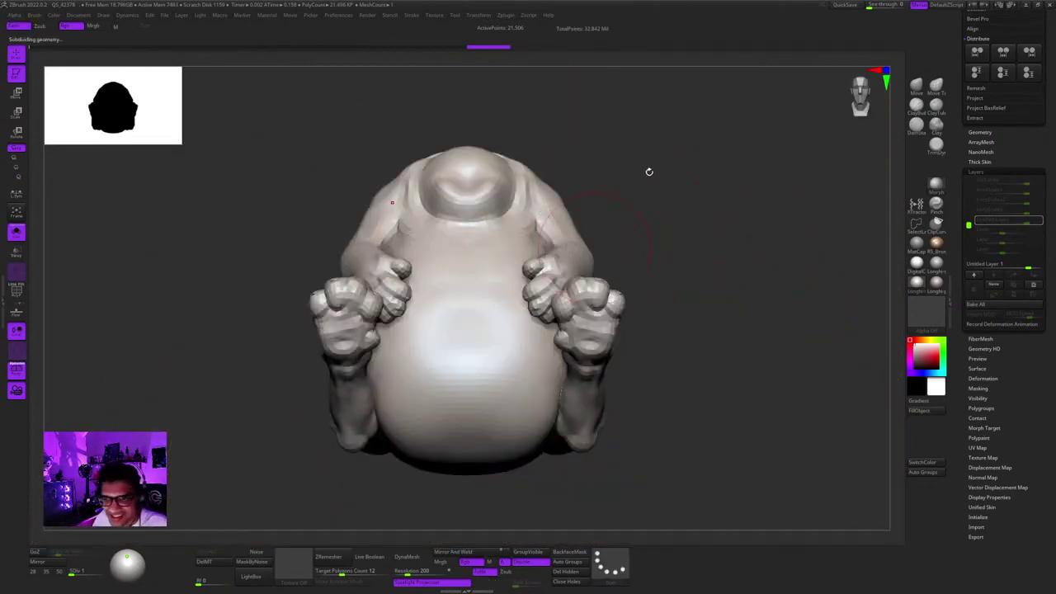
Raise the body's subdivision level from 1 and brush away the remaining seam traces around the shoulder and upper arm.
key(d)
key(d)
mouse_move(654, 174)
right_down()
mouse_move(590, 180)
mouse_move(619, 251)
right_up()
alt+right_drag(612, 190, 542, 244)
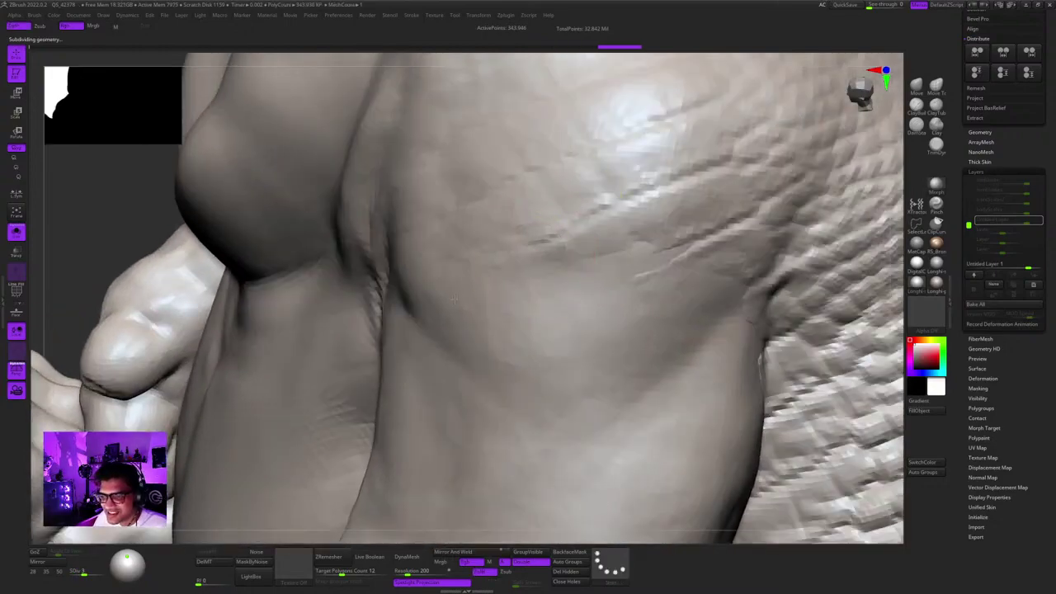
mouse_move(455, 299)
ctrl+right_down()
mouse_move(523, 231)
mouse_move(564, 230)
ctrl+right_up()
drag(564, 230, 587, 272)
right_drag(471, 296, 505, 257)
drag(609, 229, 625, 264)
mouse_move(625, 264)
right_down()
mouse_move(580, 236)
mouse_move(528, 226)
right_up()
drag(588, 219, 582, 290)
ctrl+right_drag(594, 217, 615, 250)
drag(602, 269, 612, 251)
drag(611, 304, 609, 323)
mouse_move(609, 313)
ctrl+right_down()
mouse_move(570, 242)
mouse_move(537, 247)
mouse_move(569, 289)
ctrl+right_up()
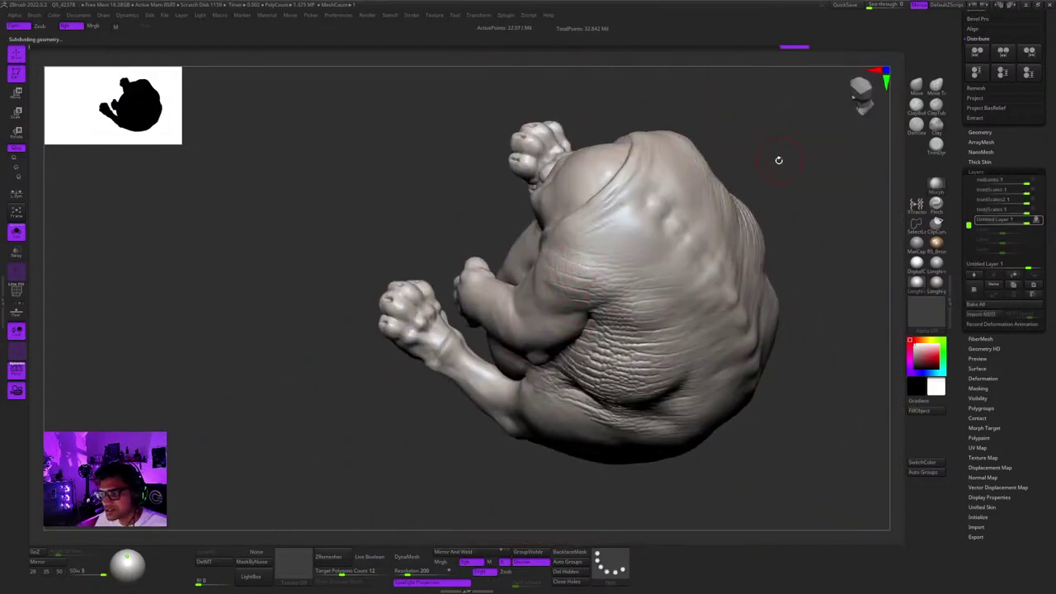
Stop recording on the new sculpt layer with the body at subdivision level 6 and its back in view.
right_drag(778, 160, 725, 150)
right_drag(726, 149, 605, 198)
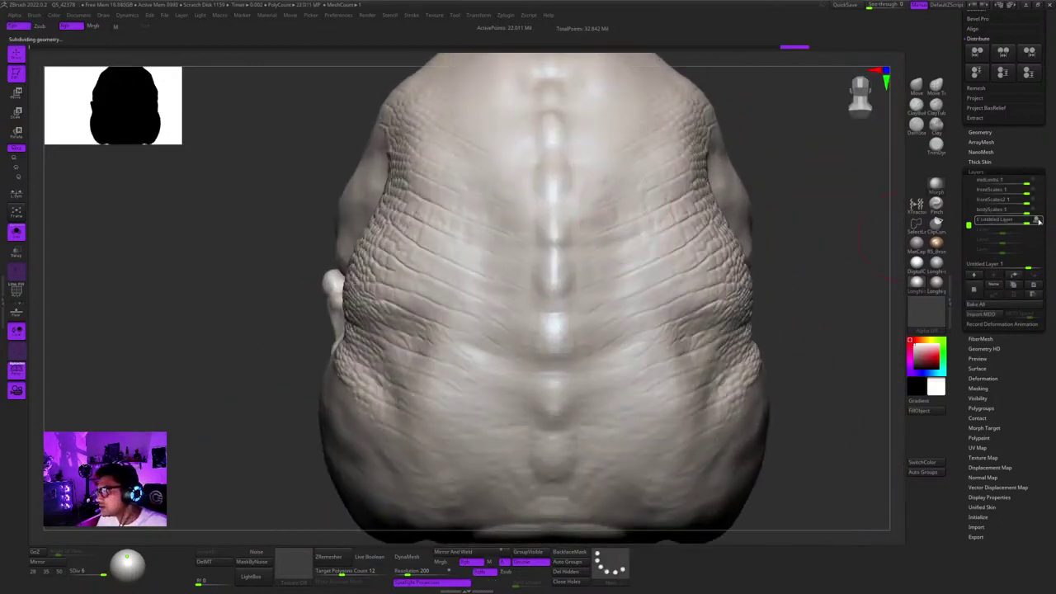
drag(1039, 137, 1039, 196)
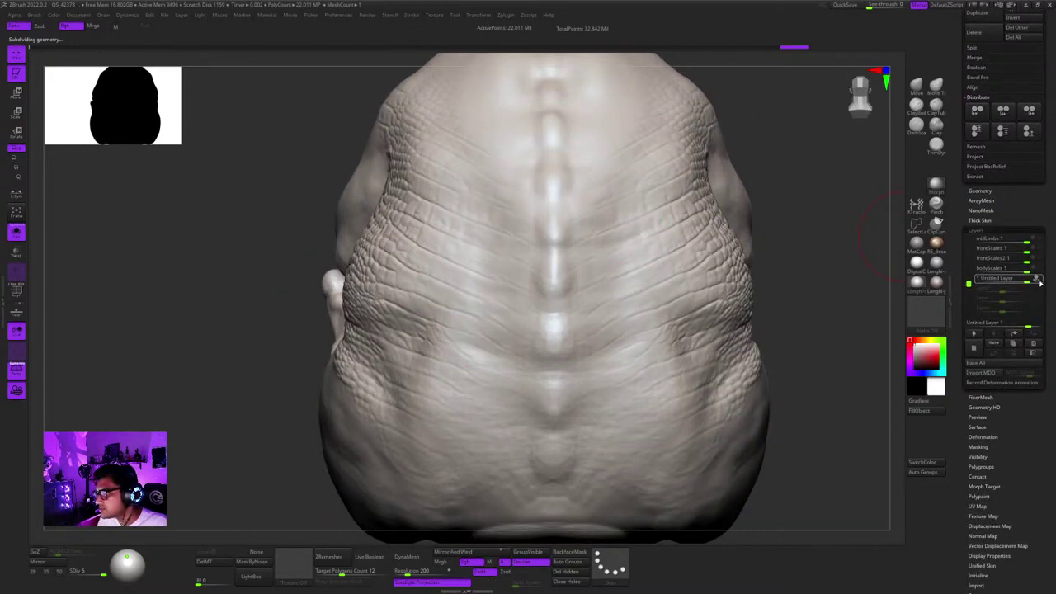
click(1040, 282)
Hide the scalesSide layer and show the backScales and backScales Fine layers on the body.
drag(968, 282, 969, 241)
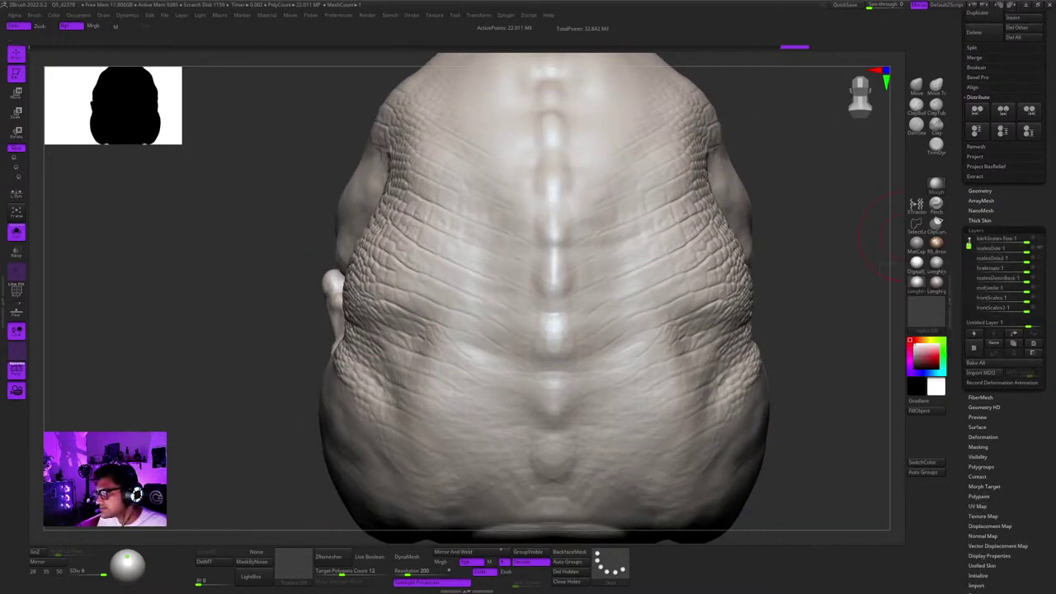
click(1040, 260)
click(1040, 240)
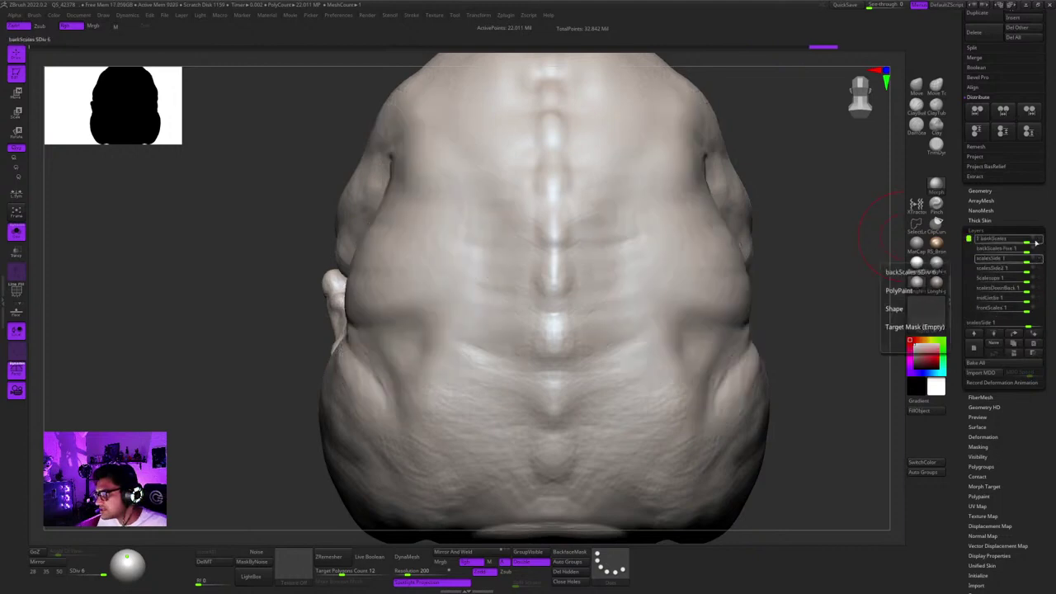
click(1042, 239)
click(1037, 250)
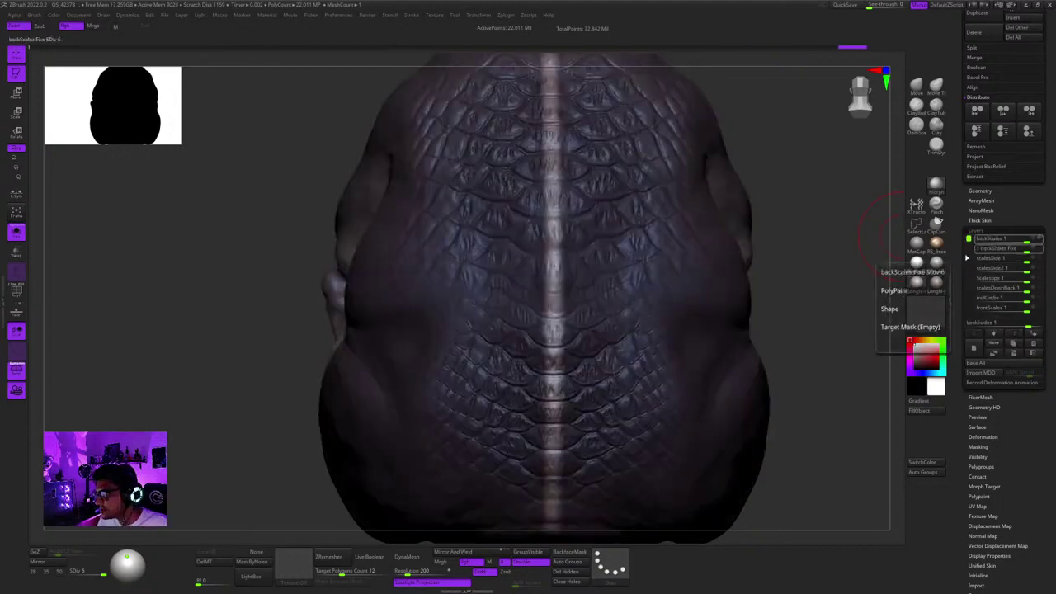
Delete the body's stored morph target and store a new one from the surface with the back scales shown.
mouse_move(968, 240)
mouse_down()
mouse_move(967, 287)
mouse_move(970, 232)
mouse_up()
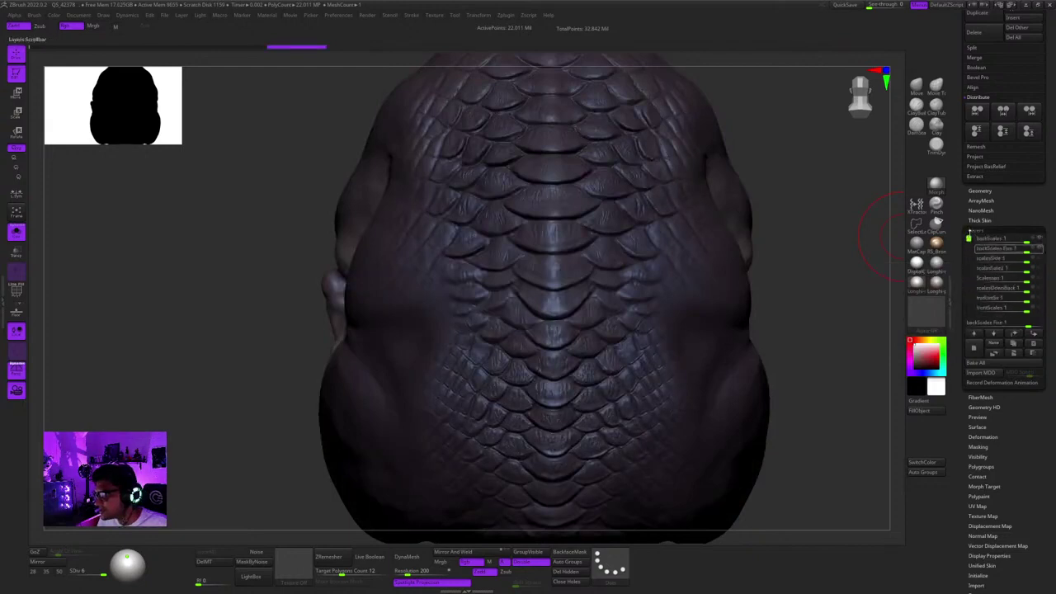
click(225, 562)
click(221, 552)
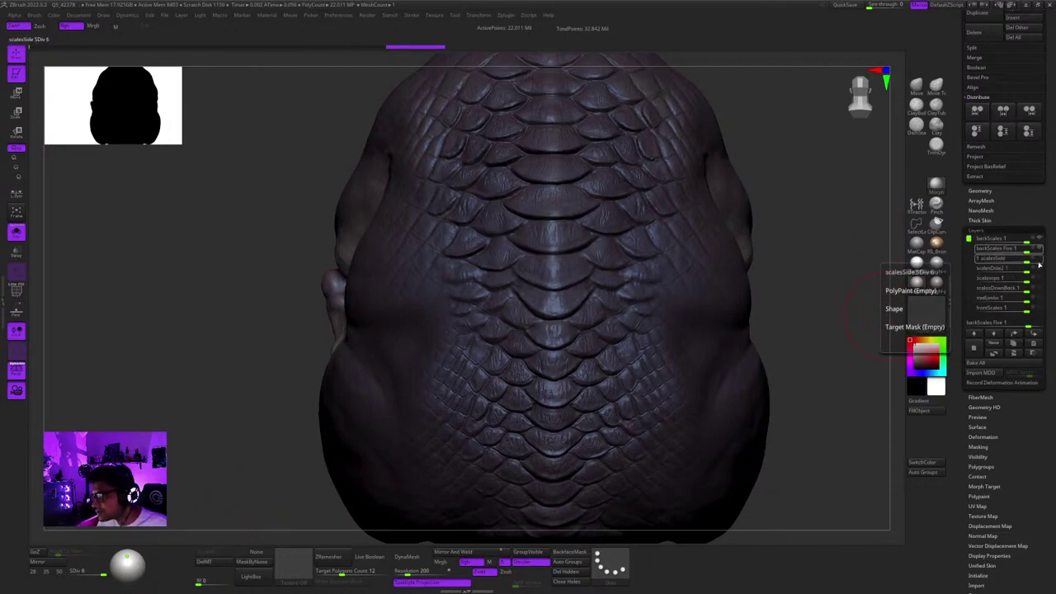
Toggle the scalesSide and scalesSide2 layers off and on to review the scale detail on the creature's flank.
drag(787, 278, 816, 278)
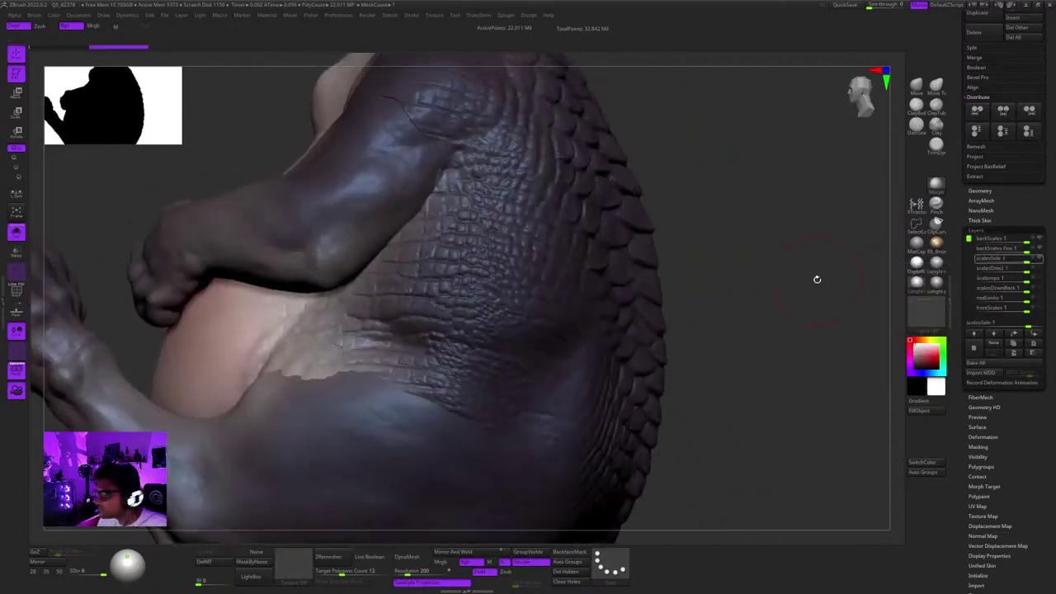
right_drag(816, 279, 820, 255)
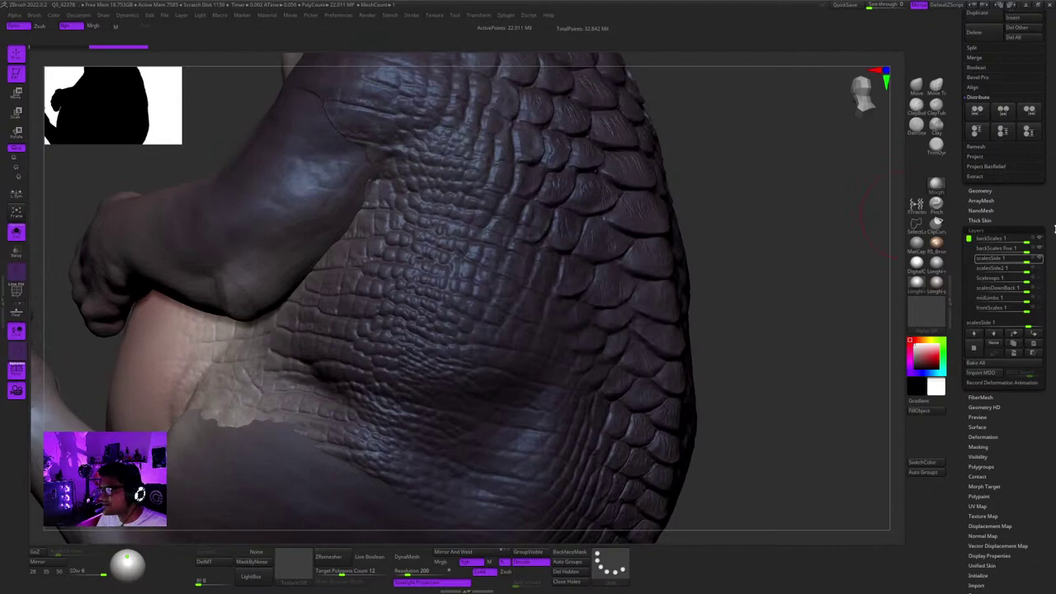
click(1041, 260)
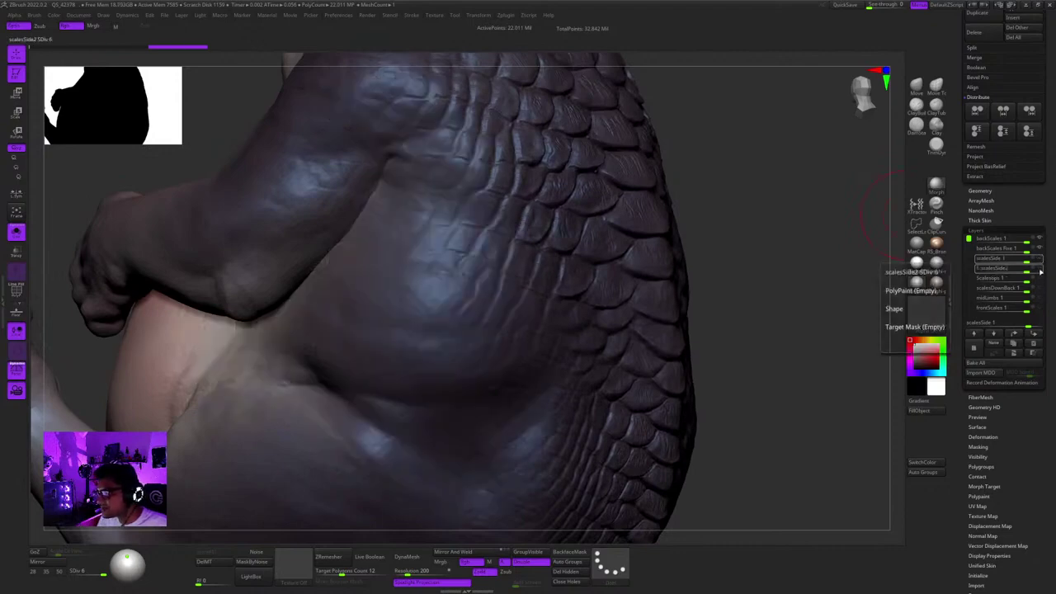
click(1040, 270)
right_drag(830, 292, 807, 272)
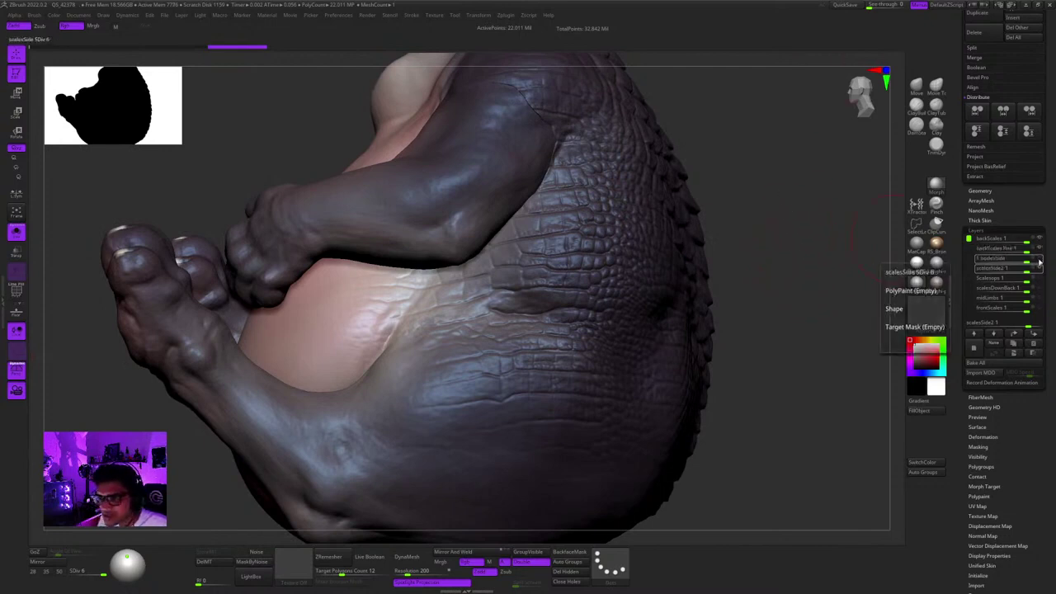
click(1040, 259)
click(1039, 261)
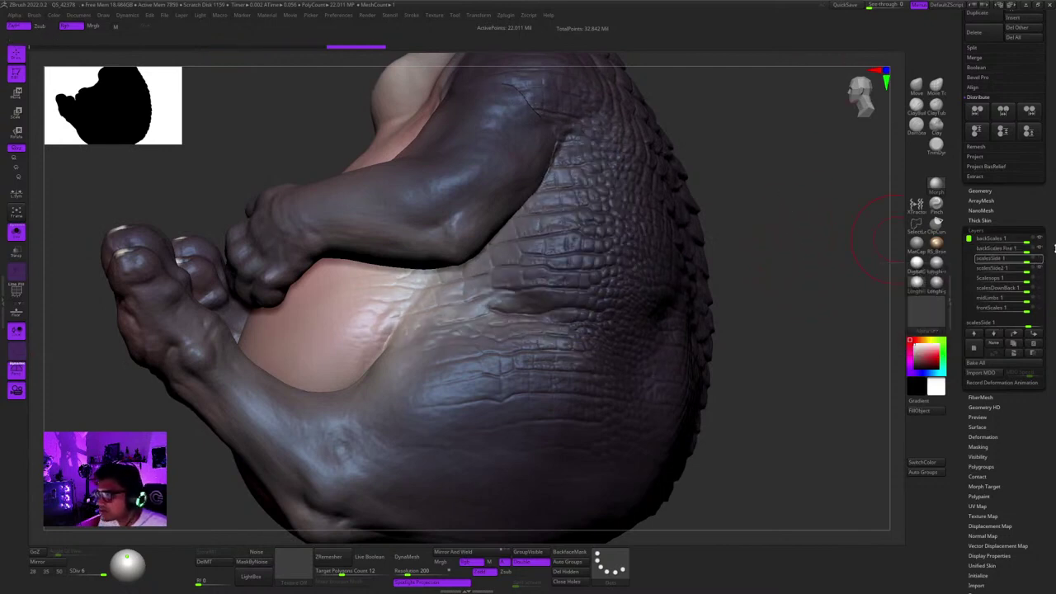
Switch back and forth between the PM3D_Sphere3D_3 and PM3D_Sphere3D_9 subtools to compare the grey sculpt with the painted body.
scroll(1031, 268, up, 5)
click(985, 287)
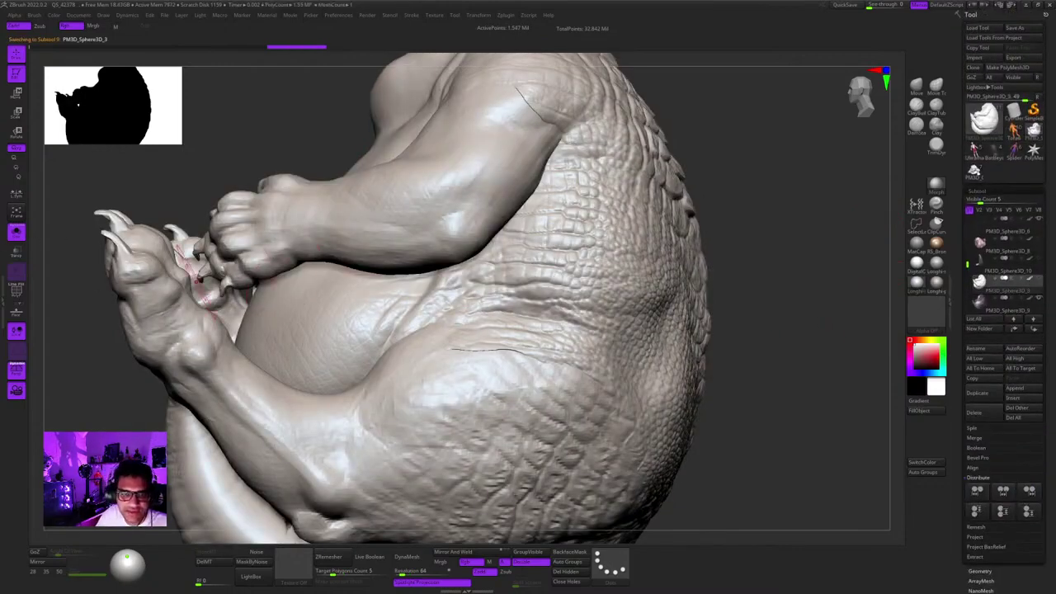
key(Down)
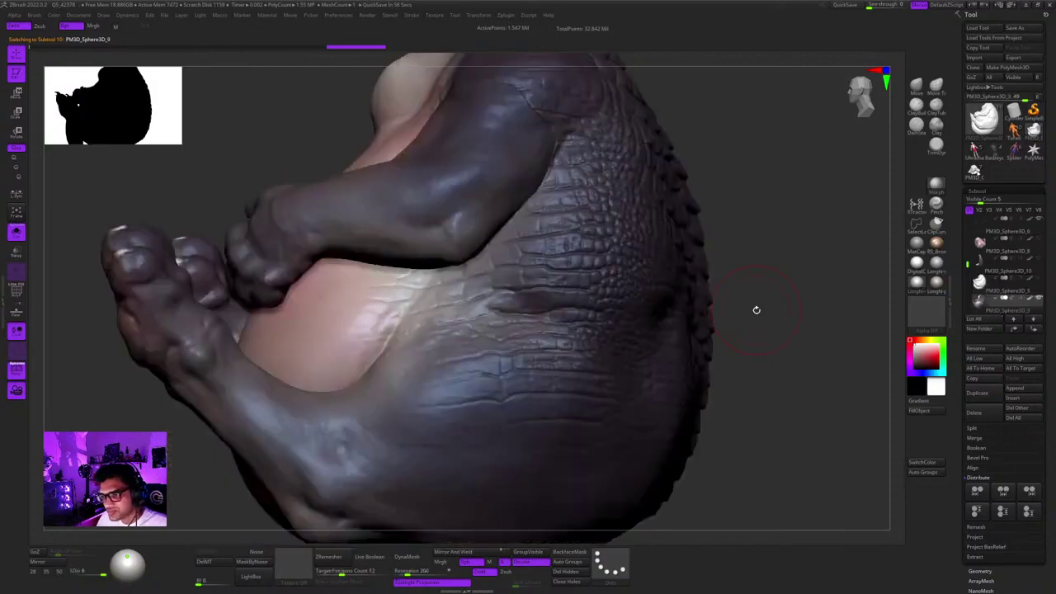
key(Up)
key(Down)
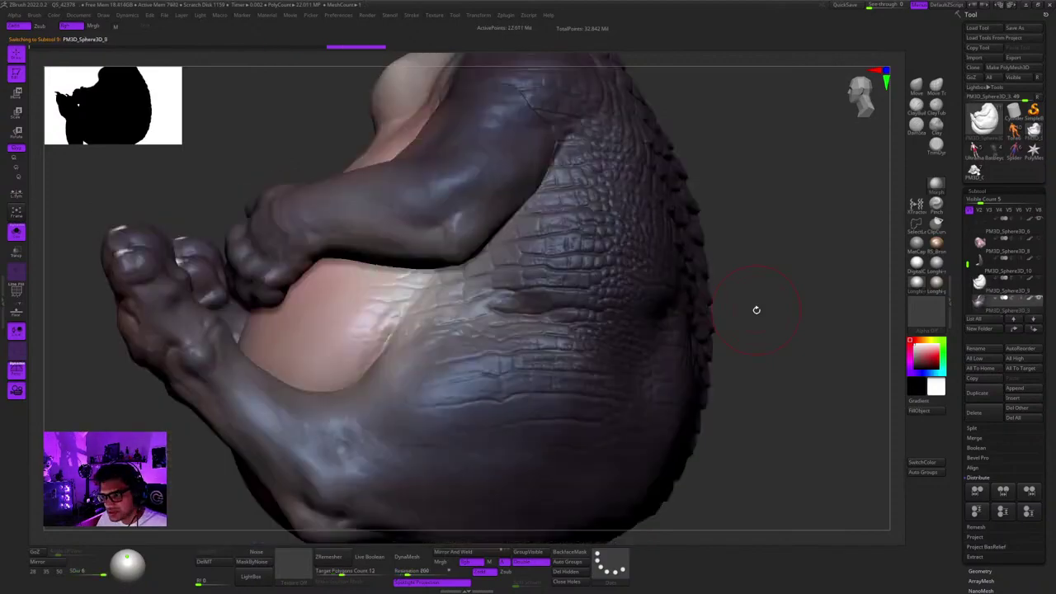
key(alt+Down)
key(Down)
key(Up)
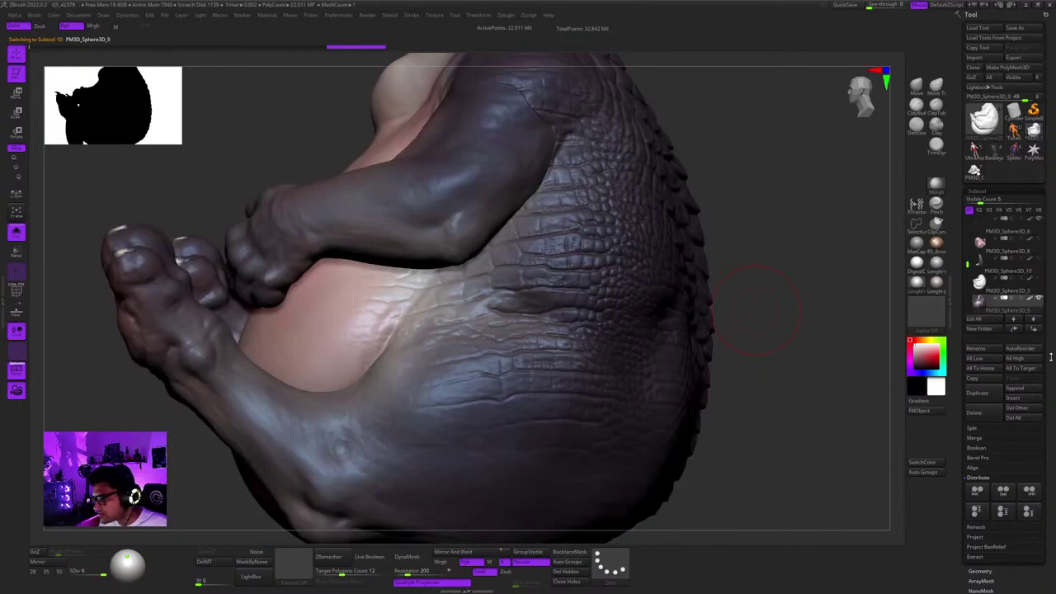
Return to the body's layers and toggle scalesSide off and on while viewing the flank from behind.
drag(1050, 357, 1050, 8)
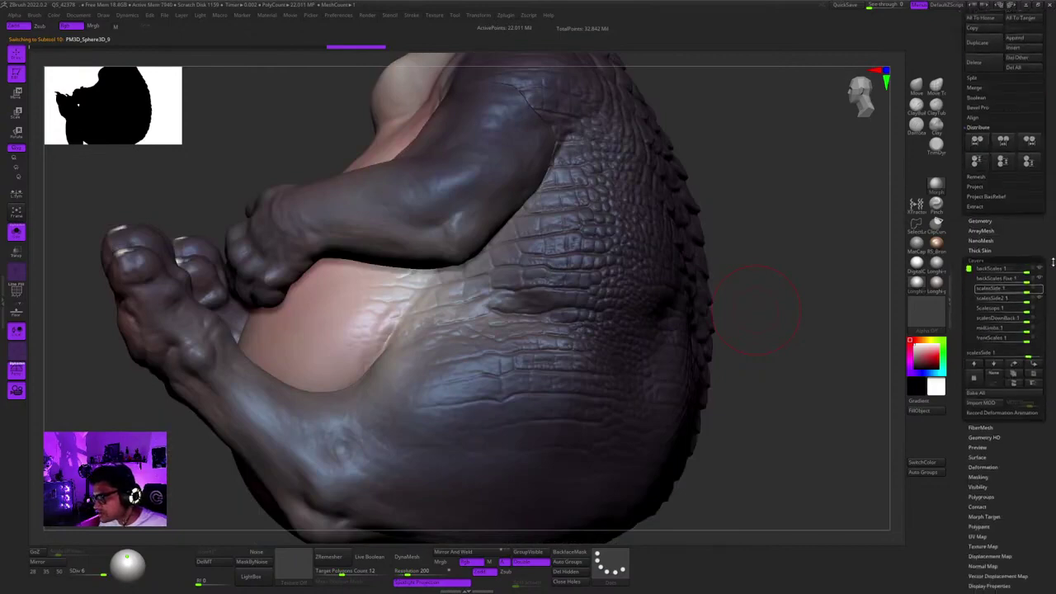
mouse_move(839, 363)
mouse_down()
mouse_move(759, 382)
mouse_move(806, 366)
mouse_move(794, 320)
mouse_up()
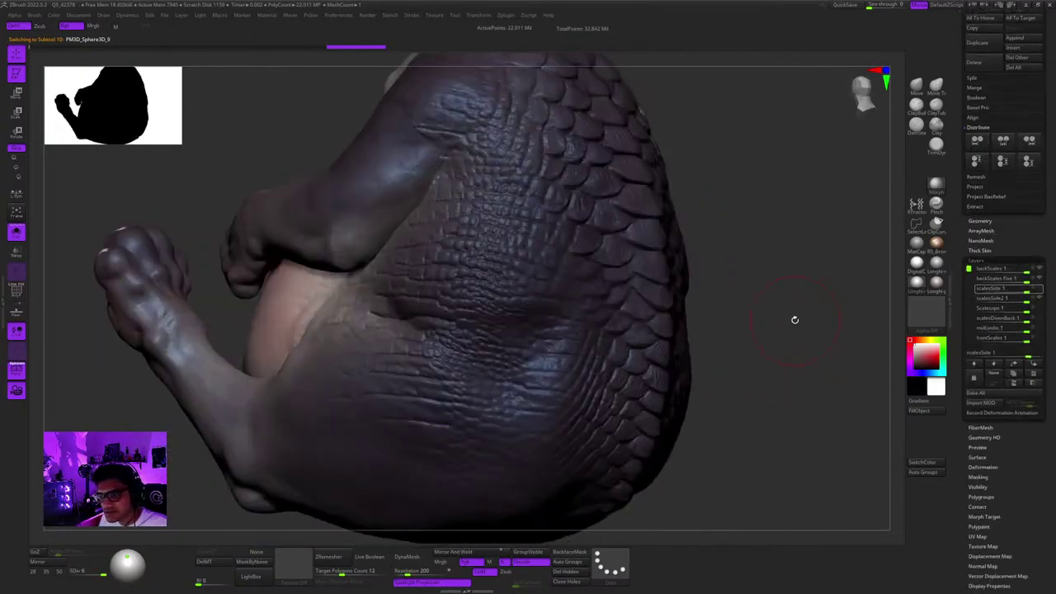
click(1038, 289)
click(1038, 290)
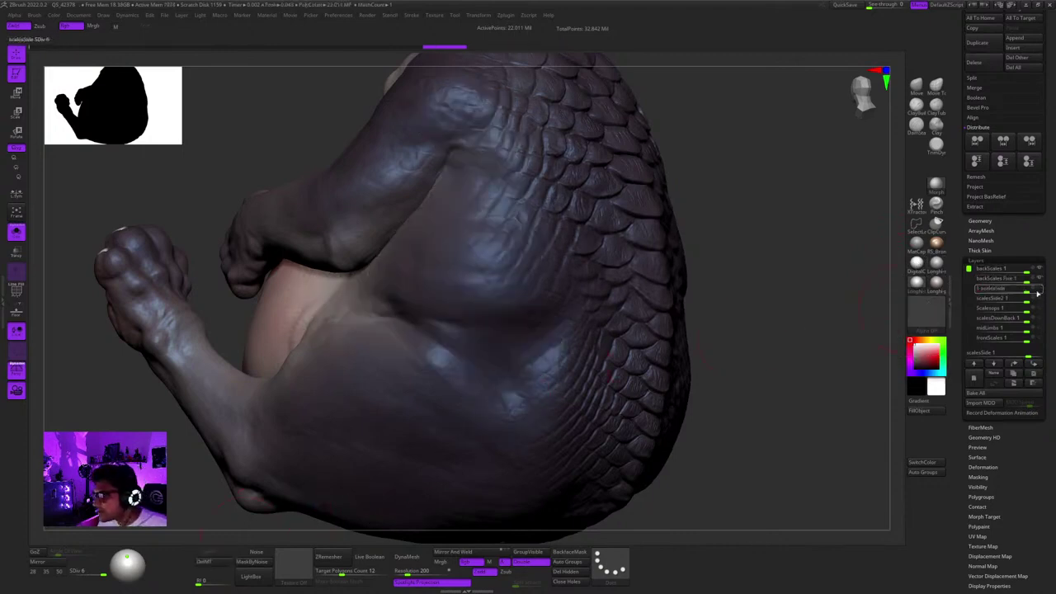
Select Untitled Layer at the end of the body's layer list.
drag(969, 273, 971, 315)
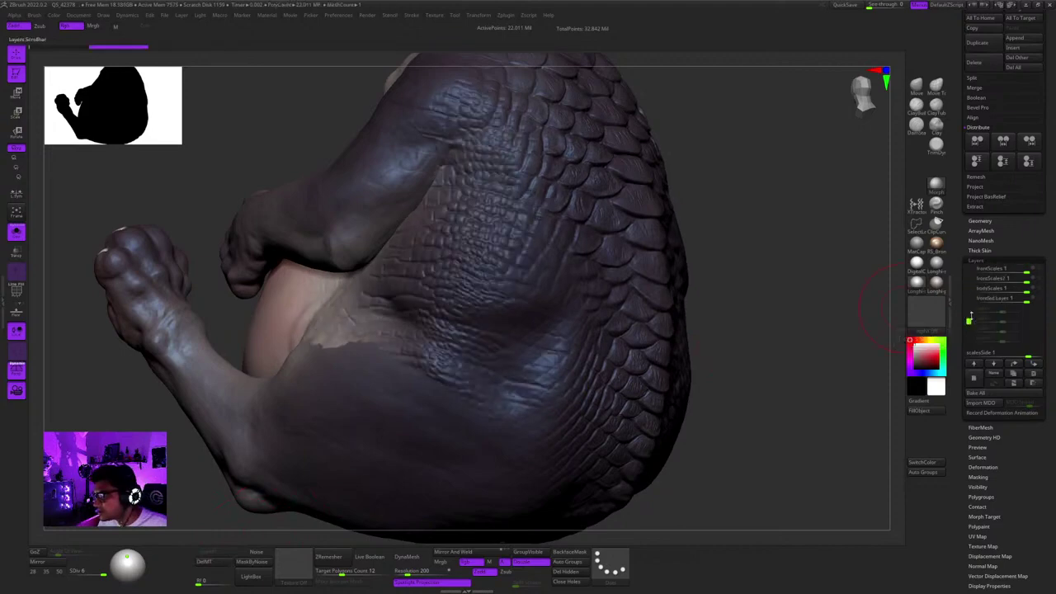
click(1028, 303)
drag(762, 327, 585, 262)
key(shift+f)
key(shift+f)
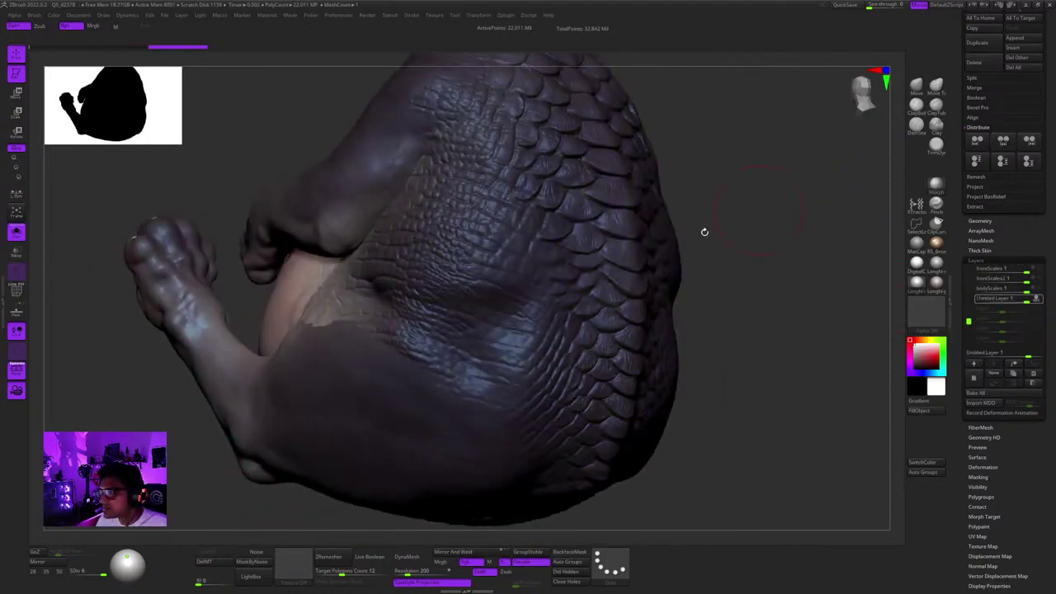
alt+drag(702, 231, 770, 256)
Turn off the polypaint display on the PM3D_Sphere3D_9 body subtool to show its scales in plain grey.
drag(1047, 217, 1048, 566)
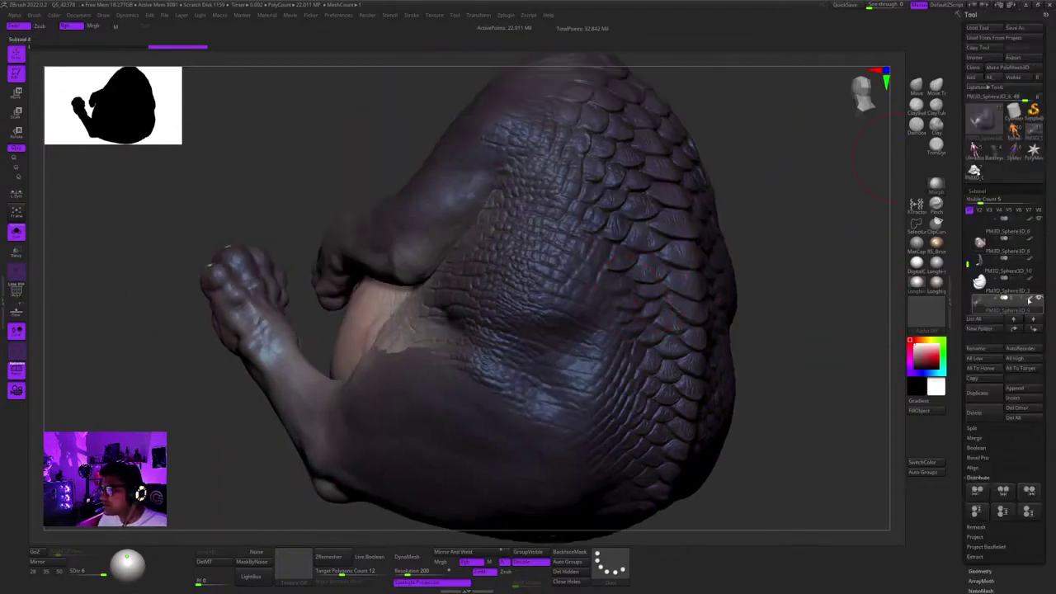
click(1028, 300)
ctrl+right_drag(571, 341, 570, 182)
mouse_move(569, 182)
alt+right_down()
mouse_move(602, 340)
mouse_move(617, 227)
mouse_move(620, 305)
alt+right_up()
Select the ClayBuildup brush and examine the back and side scales up close, lowering the body to subdivision level 5.
click(916, 114)
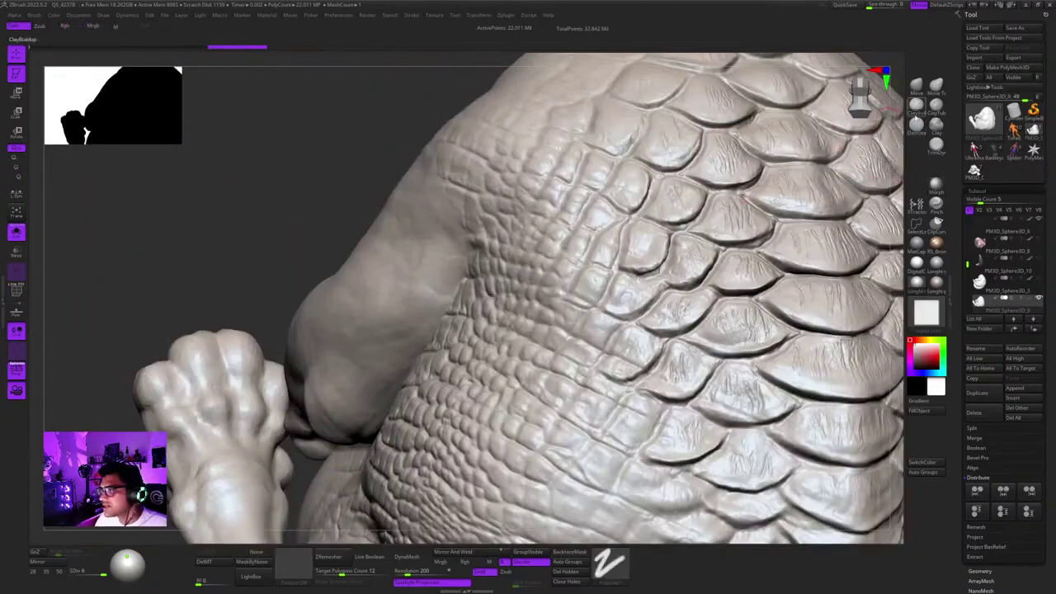
mouse_move(606, 156)
right_down()
mouse_move(625, 218)
mouse_move(614, 239)
mouse_move(605, 206)
mouse_move(587, 234)
mouse_move(631, 288)
mouse_move(648, 233)
mouse_move(640, 207)
mouse_move(631, 211)
mouse_move(641, 245)
right_up()
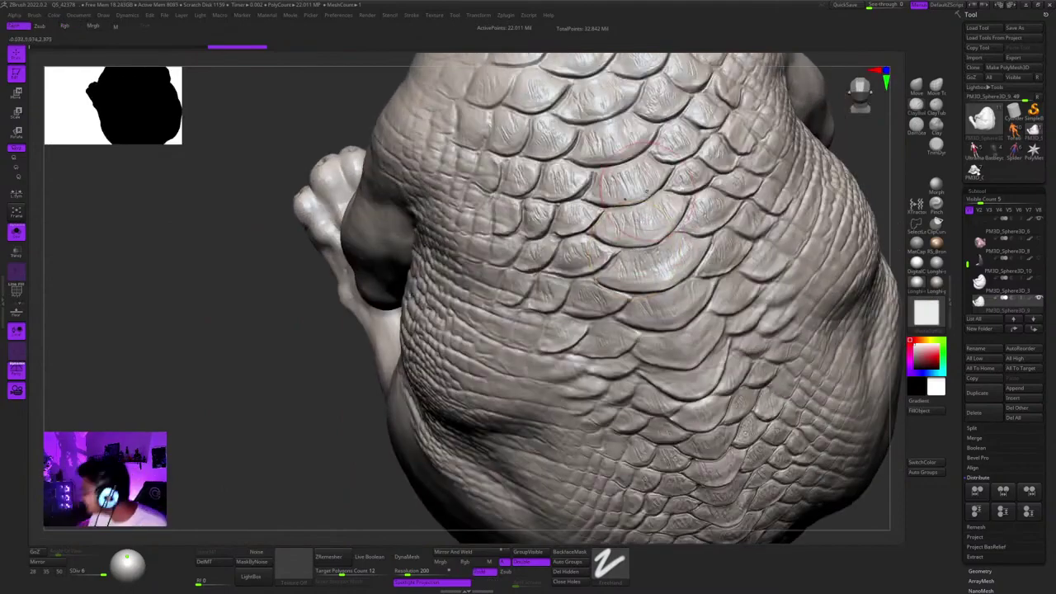
mouse_move(646, 192)
ctrl+right_down()
mouse_move(668, 210)
mouse_move(596, 224)
mouse_move(574, 279)
mouse_move(653, 193)
ctrl+right_up()
key(shift+f)
key(shift+f)
mouse_move(528, 198)
alt+right_down()
mouse_move(511, 157)
mouse_move(660, 306)
mouse_move(586, 285)
mouse_move(574, 271)
alt+right_up()
key(shift+f)
key(shift+f)
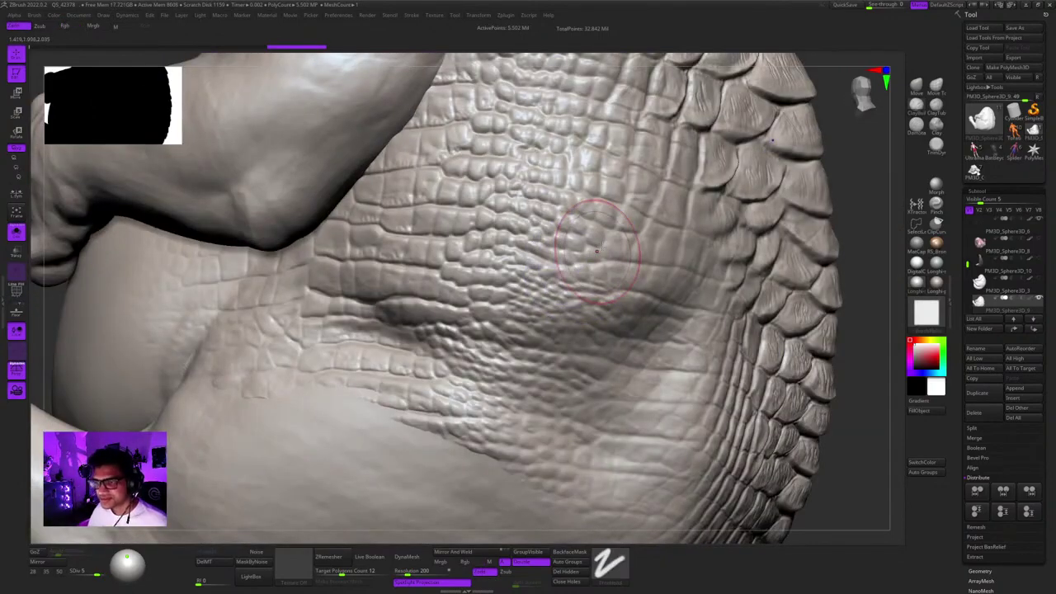
Raise the body to subdivision level 6 and examine how the large back scales blend into the side scales.
mouse_move(588, 215)
right_down()
mouse_move(549, 216)
mouse_move(578, 260)
mouse_move(588, 304)
right_up()
key(d)
key(space)
click(620, 249)
mouse_move(620, 250)
right_down()
mouse_move(634, 158)
mouse_move(607, 161)
mouse_move(621, 288)
mouse_move(643, 212)
mouse_move(632, 231)
mouse_move(619, 221)
mouse_move(585, 240)
mouse_move(602, 221)
mouse_move(587, 226)
right_up()
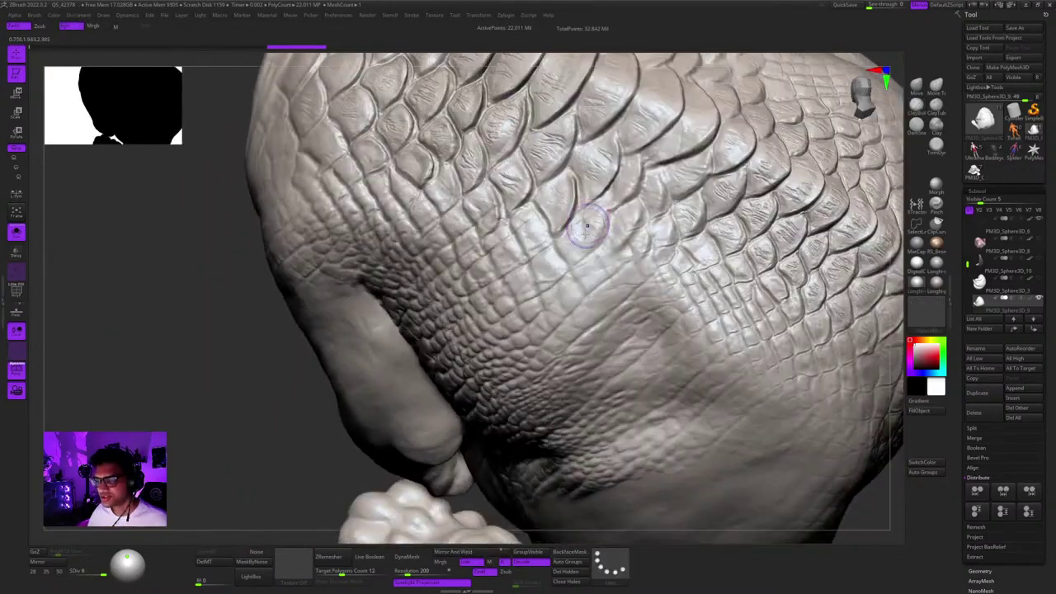
Select the DamStandard brush and step the body's subdivision from level 2 up to level 6.
click(910, 113)
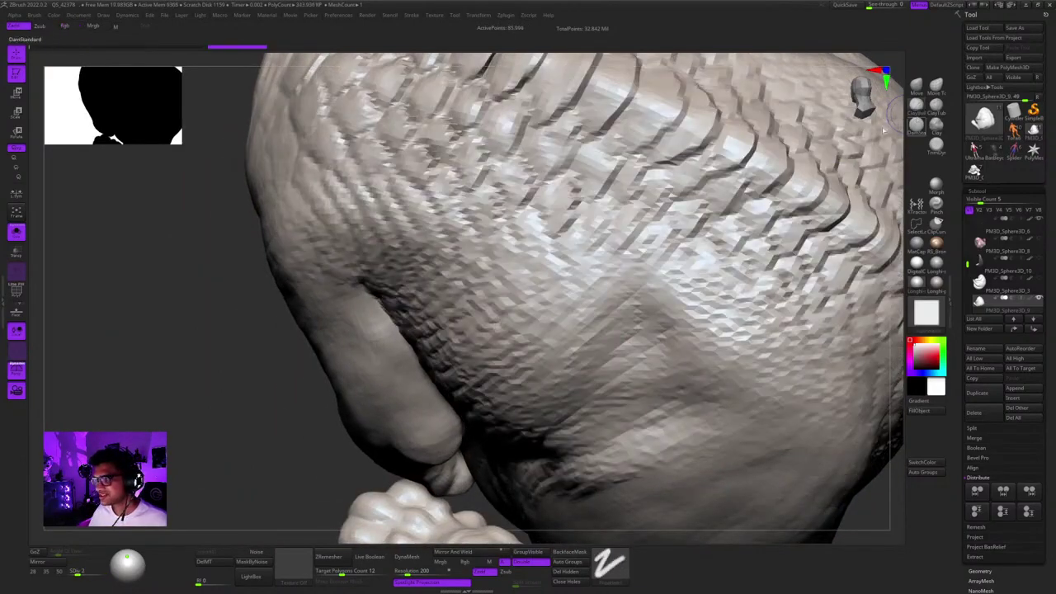
key(d)
key(d)
key(d)
key(d)
mouse_move(694, 210)
right_down()
mouse_move(718, 177)
mouse_move(666, 170)
mouse_move(701, 190)
mouse_move(685, 173)
mouse_move(724, 165)
mouse_move(687, 170)
mouse_move(645, 199)
mouse_move(606, 186)
right_up()
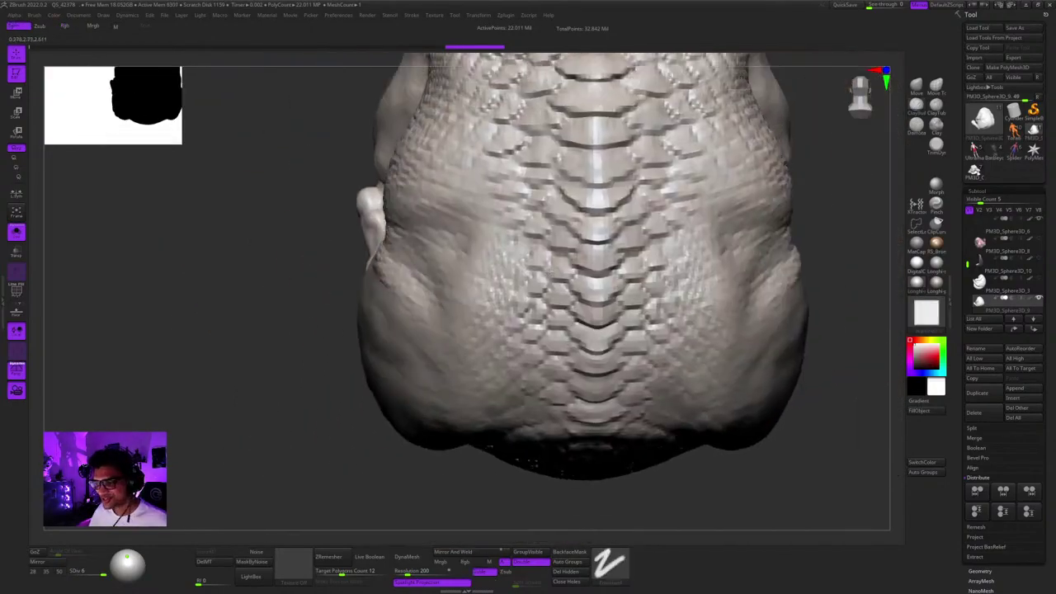
Toggle the backScales layer's visibility to compare the body with and without it.
drag(1045, 387, 1042, 131)
drag(968, 295, 969, 245)
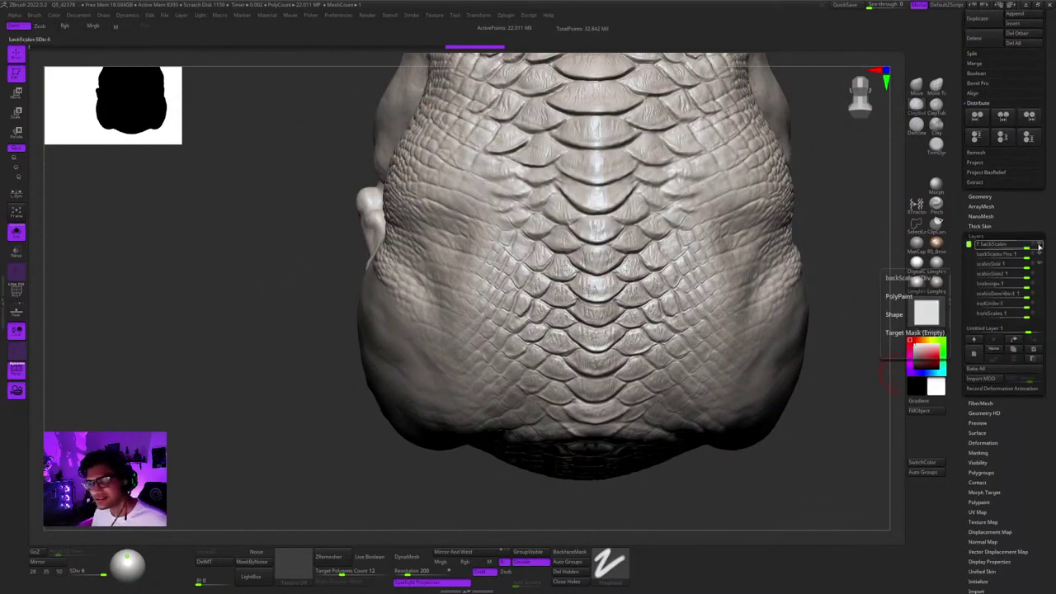
click(1039, 246)
click(1039, 245)
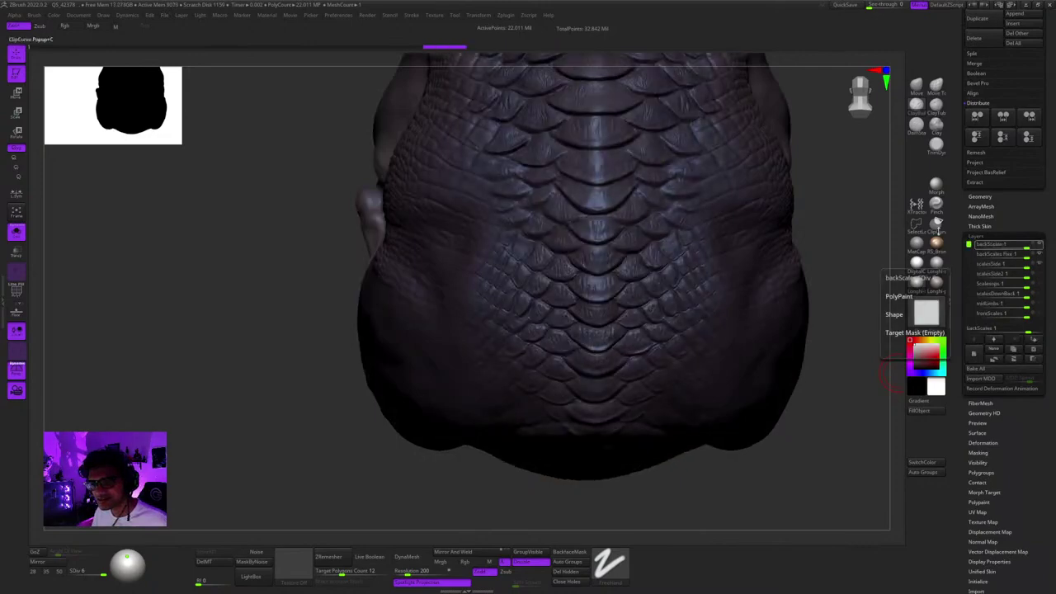
Inspect the body from behind and from the side while toggling the scalesSide2 layer's visibility.
drag(841, 254, 808, 255)
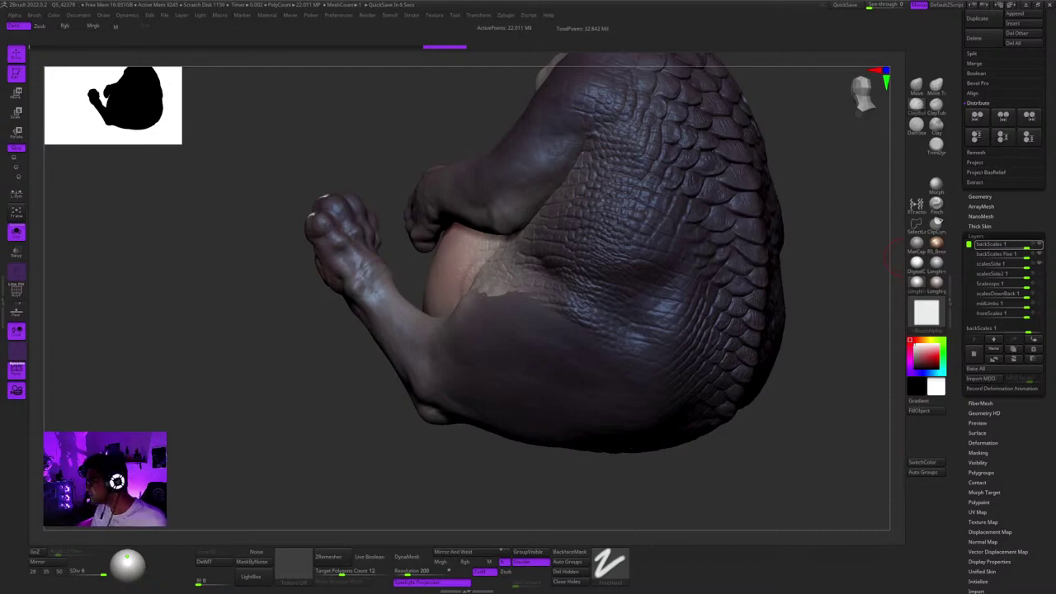
drag(900, 259, 817, 448)
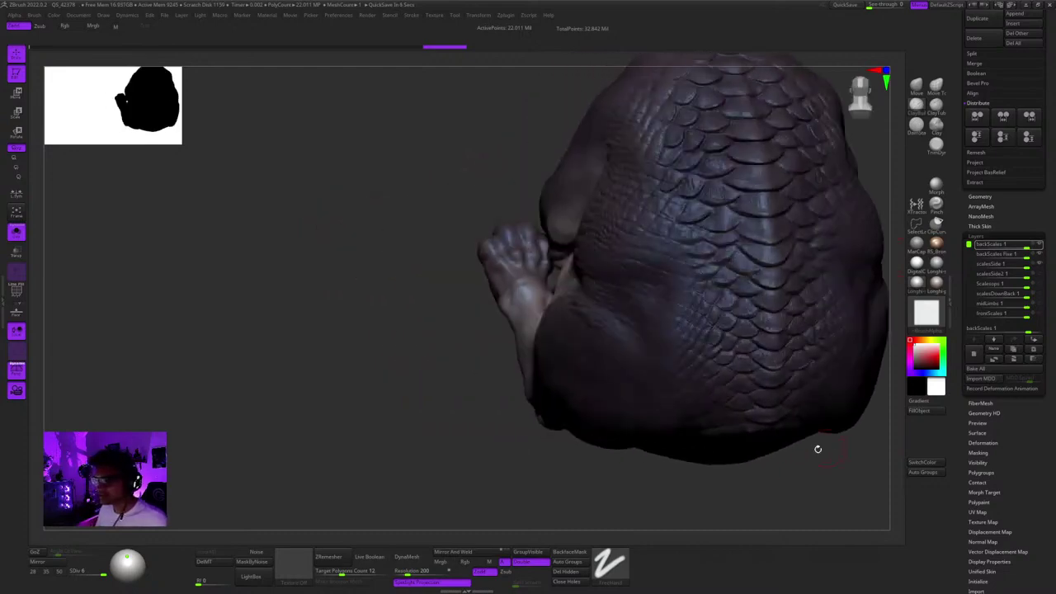
key(f)
drag(720, 199, 694, 183)
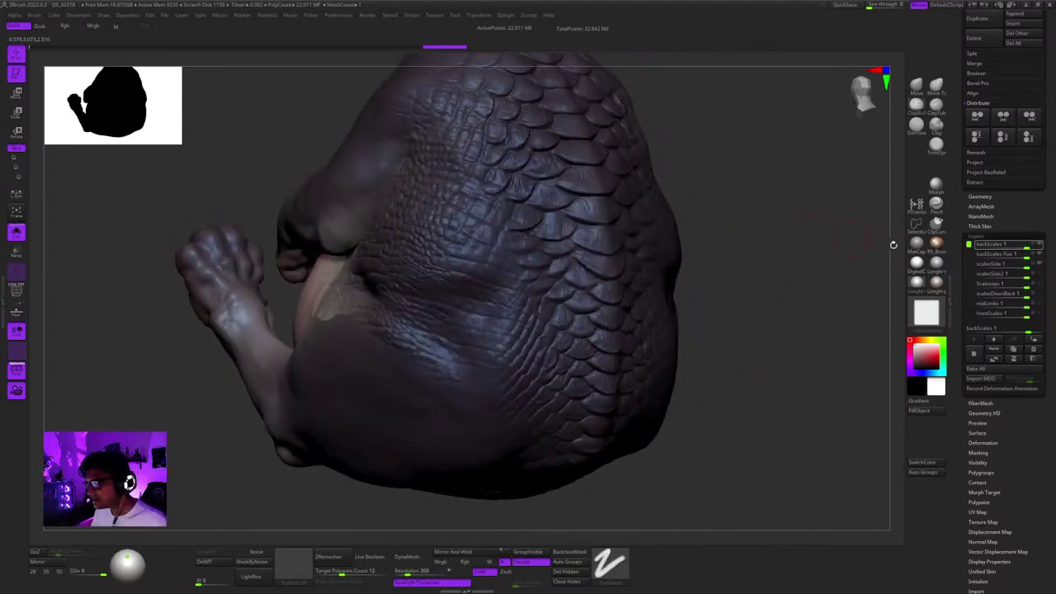
click(1039, 276)
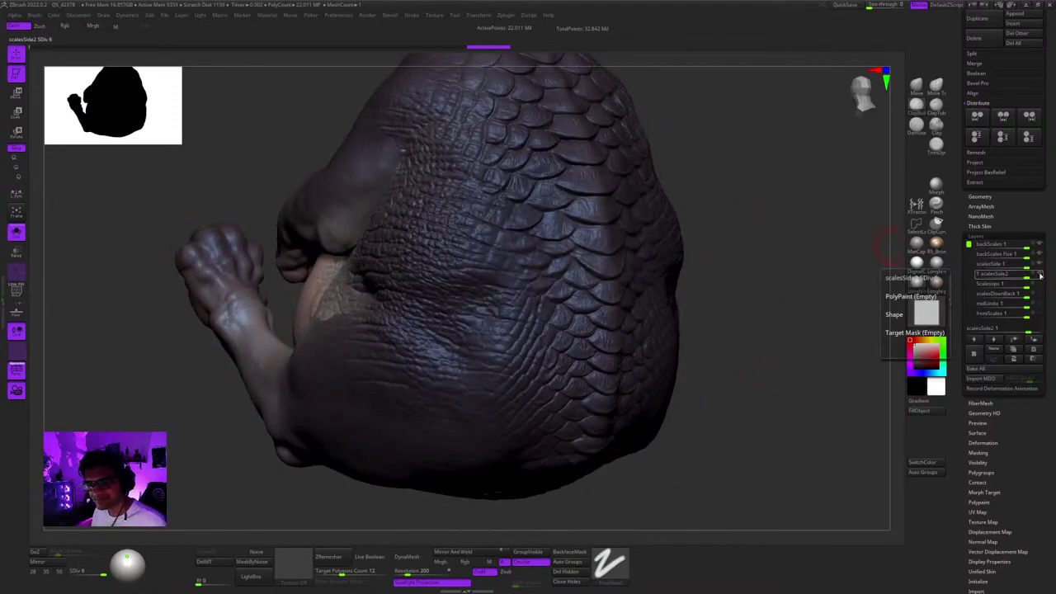
click(1040, 276)
drag(806, 298, 831, 306)
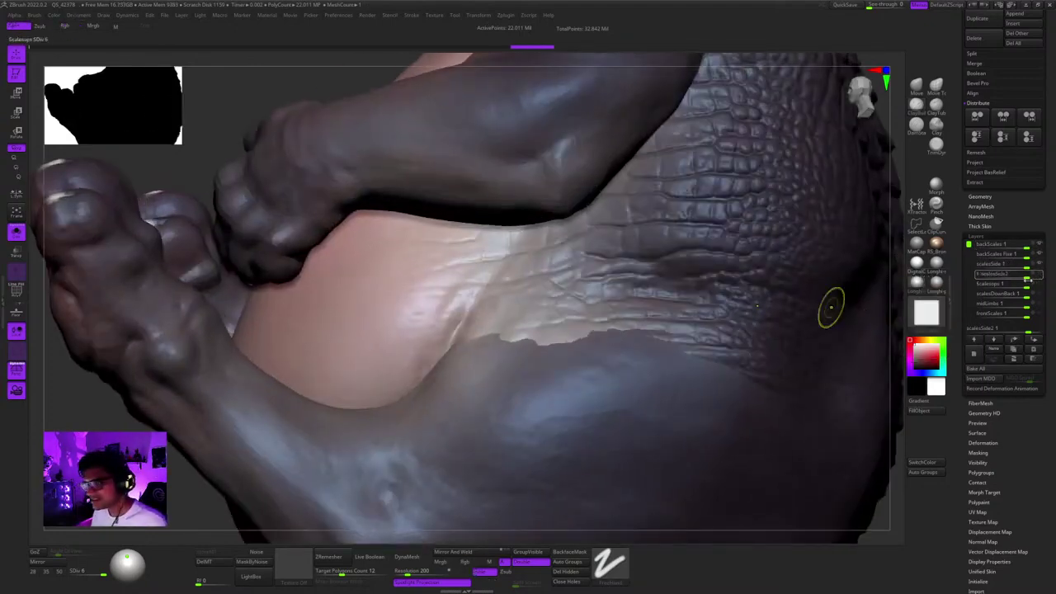
click(1039, 276)
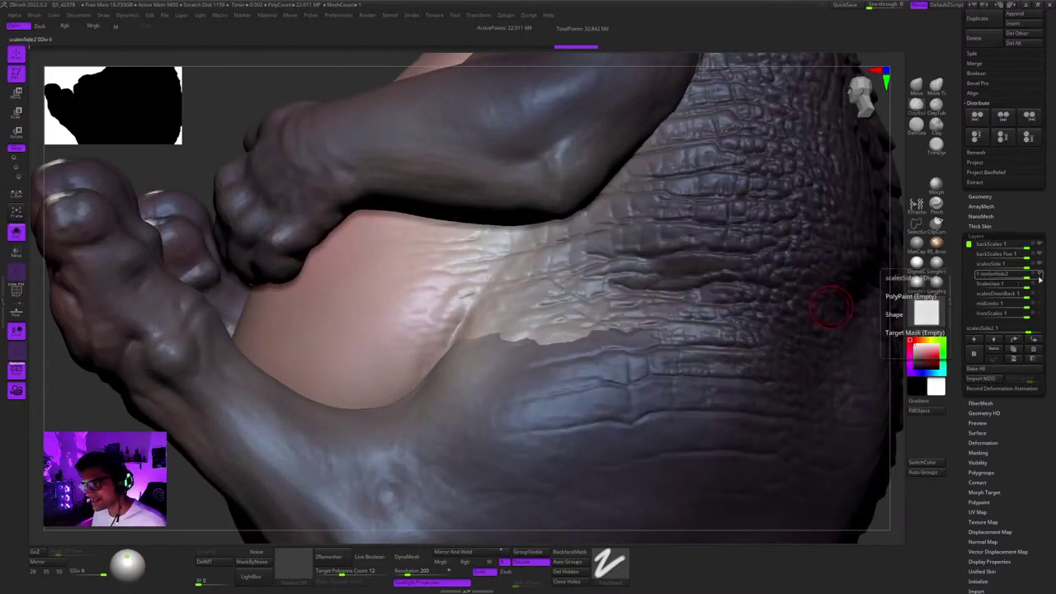
Show and hide the Scaleups layer to review its scales on the elbow and thigh.
click(1040, 284)
click(1039, 286)
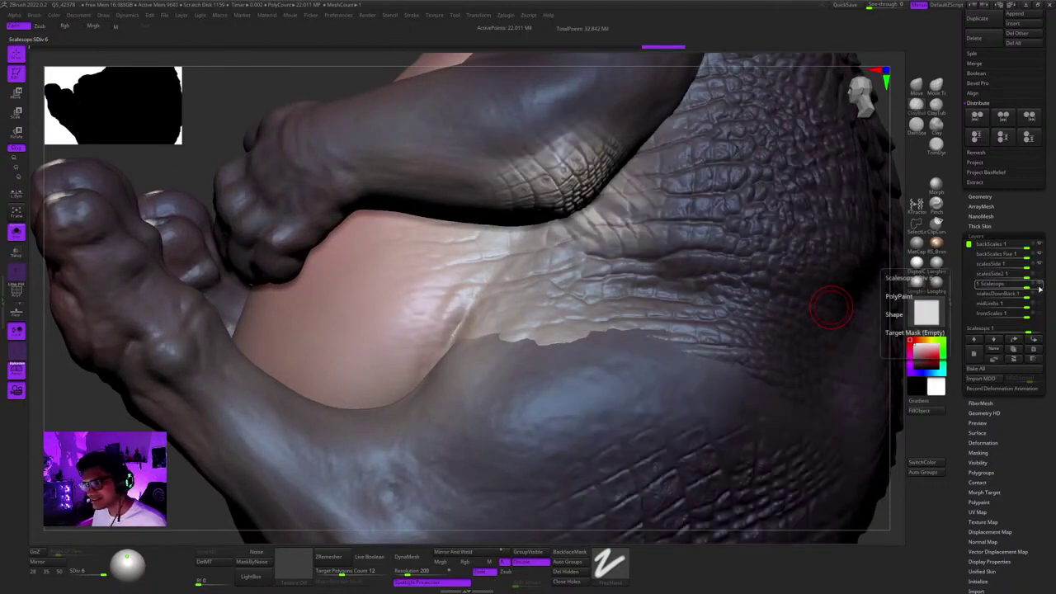
click(1039, 285)
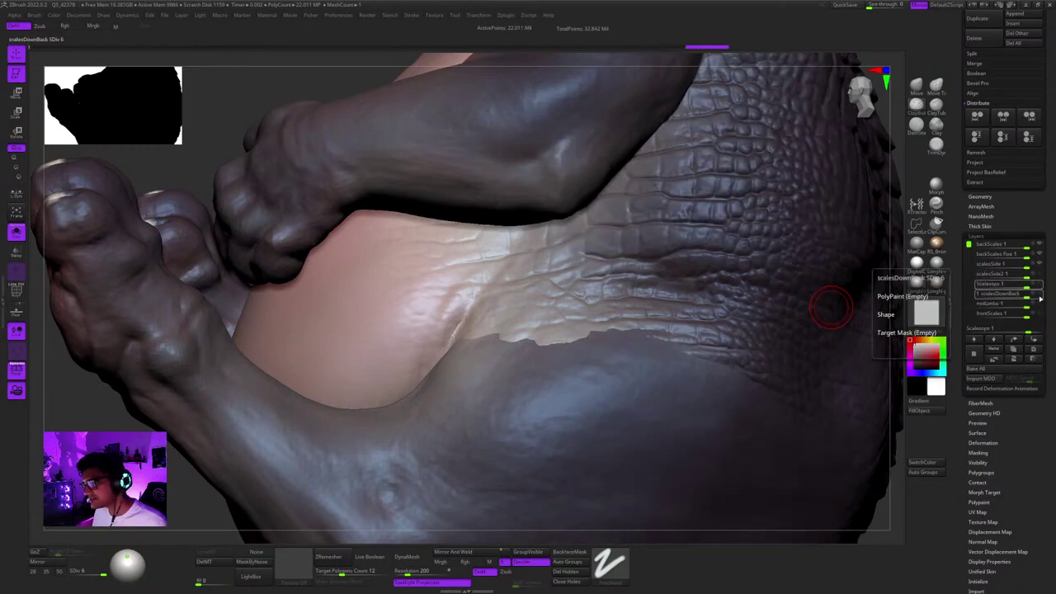
Show the scalesDownBack layer and examine its small scales on the lower back and thigh.
click(1039, 296)
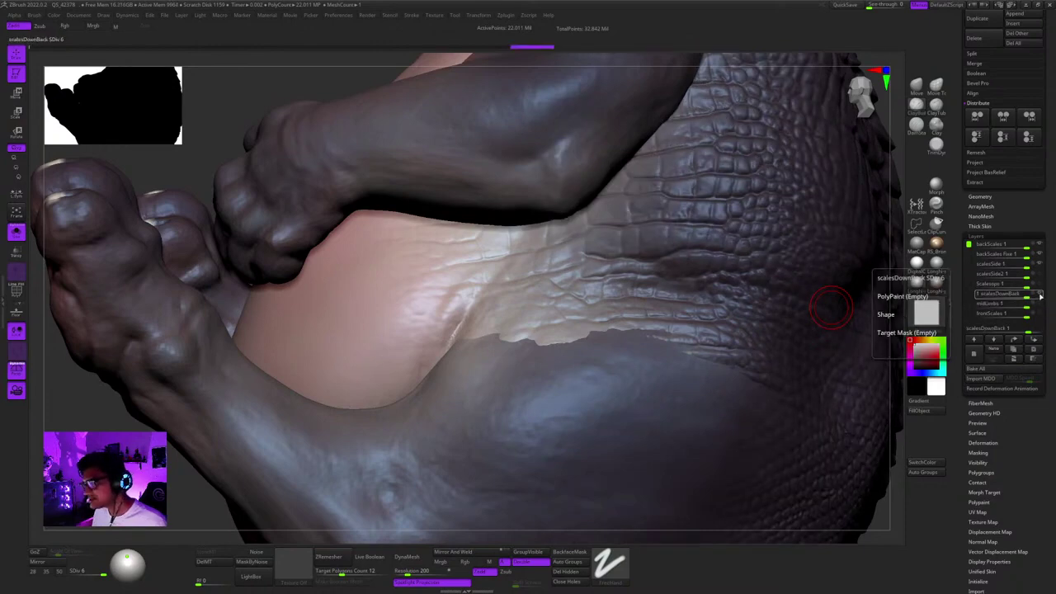
ctrl+right_drag(789, 317, 788, 247)
right_drag(874, 276, 664, 284)
mouse_move(746, 299)
right_down()
mouse_move(732, 288)
mouse_move(760, 312)
right_up()
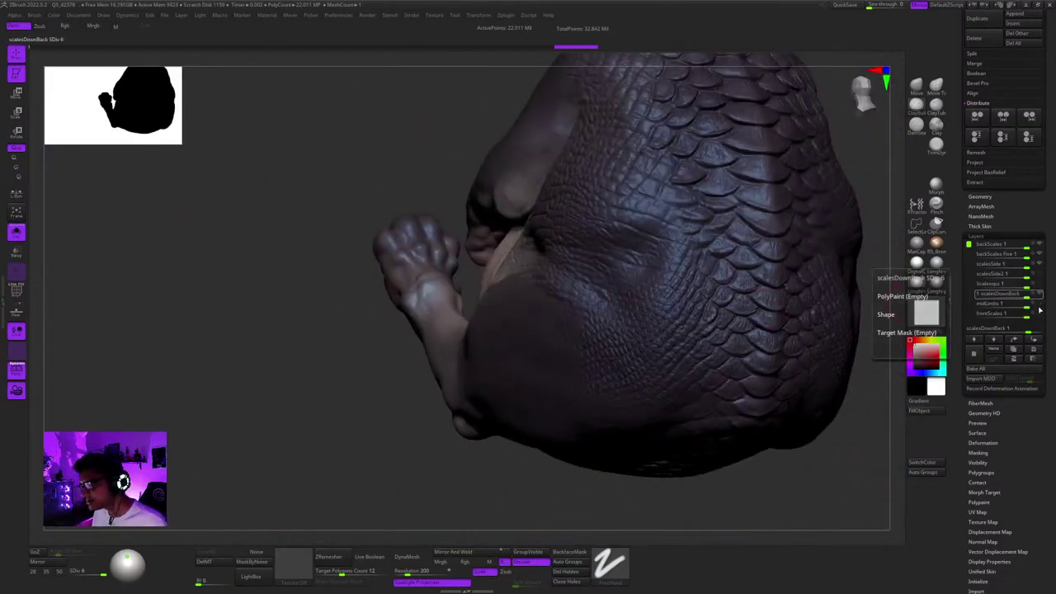
Show the midLimbs layer and the frontScales layer to review their detail on the body.
click(1039, 305)
mouse_move(1039, 306)
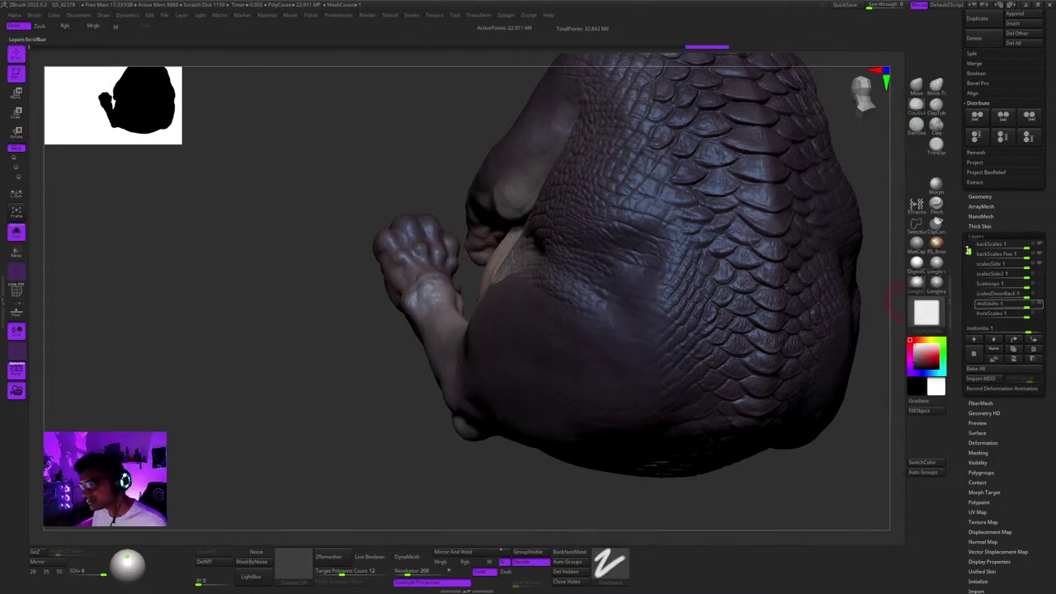
drag(968, 246, 969, 268)
click(1039, 286)
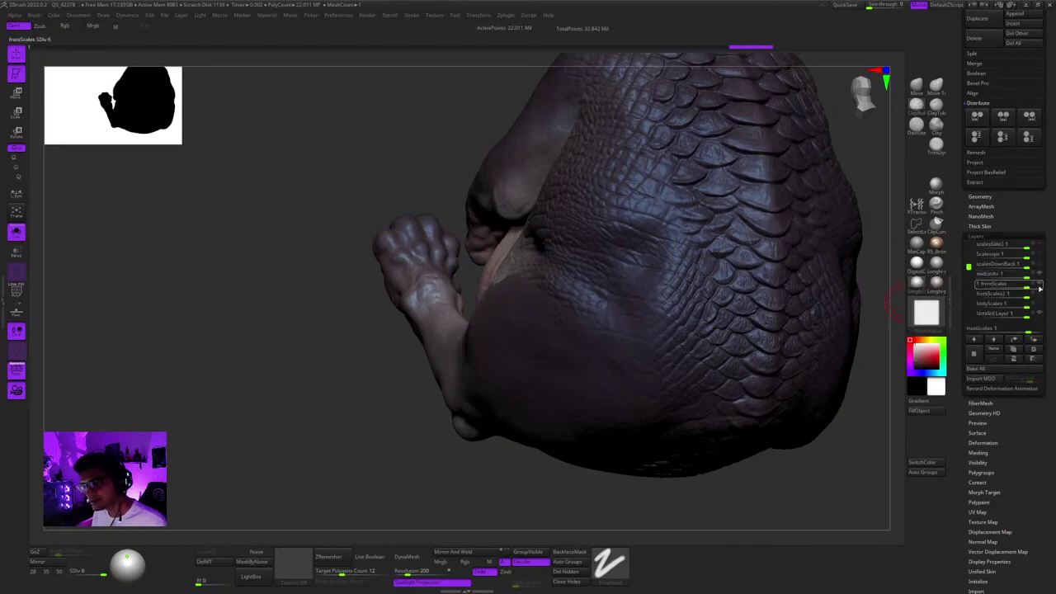
Toggle the frontScales2 layer, then show the bodyScales layer and inspect its scales from behind and from the front.
click(1037, 297)
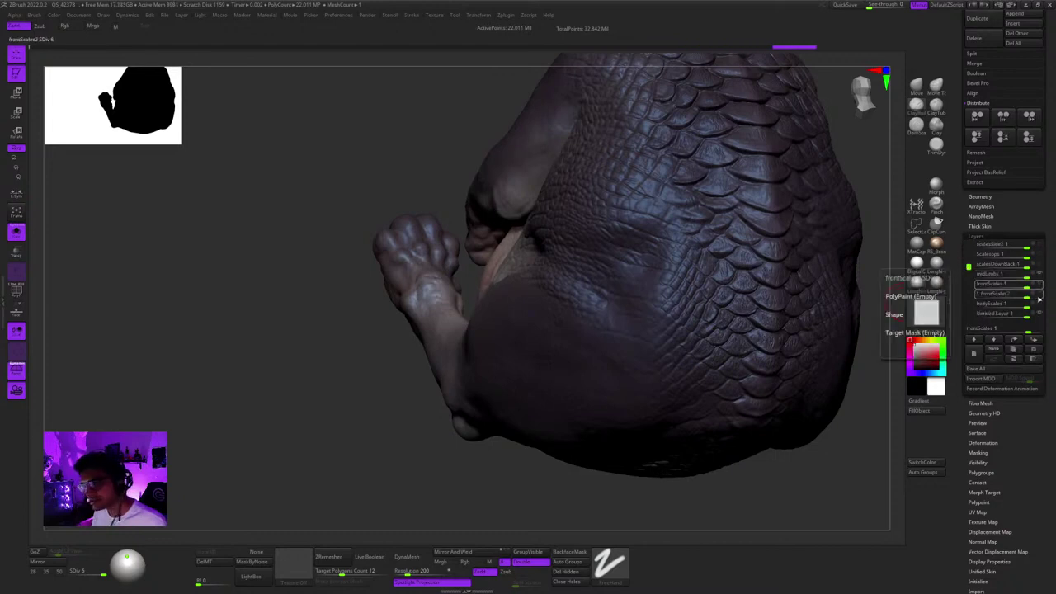
click(1038, 298)
click(1038, 307)
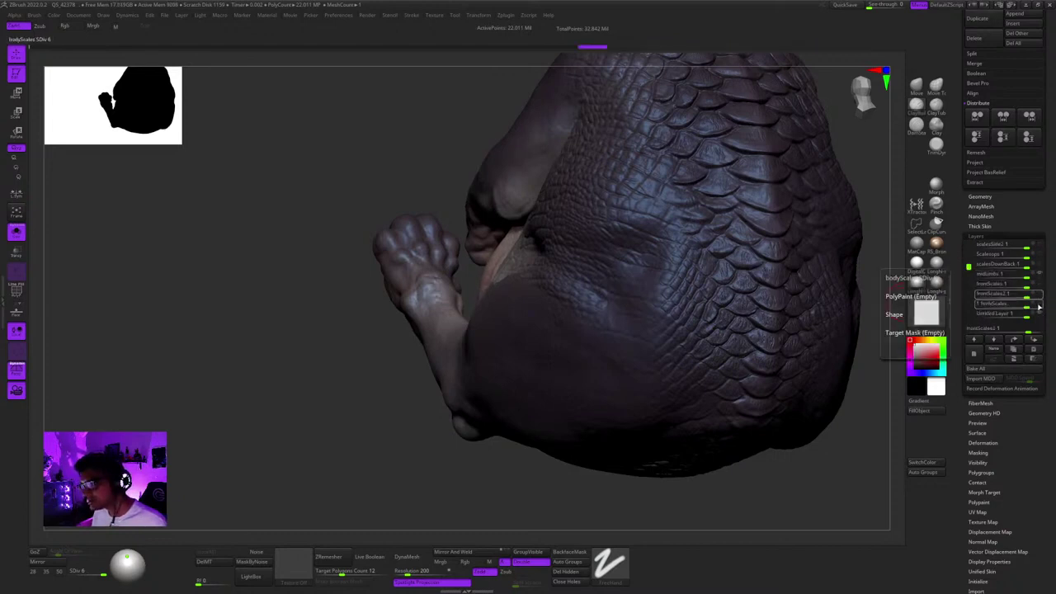
click(1039, 307)
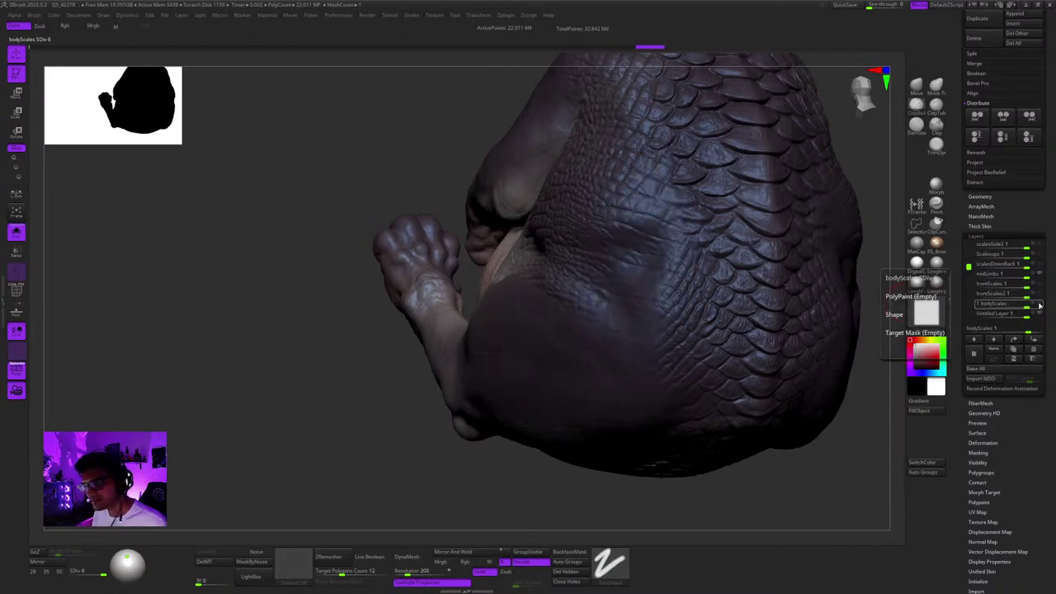
click(1039, 305)
right_drag(685, 288, 737, 306)
key(shift+f)
key(shift+f)
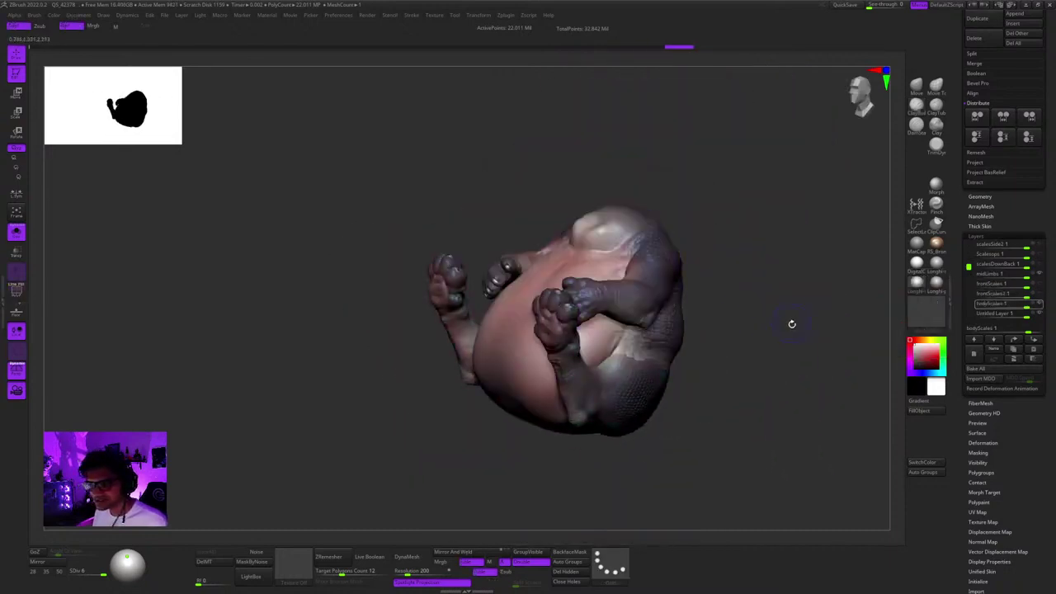
right_drag(792, 325, 707, 254)
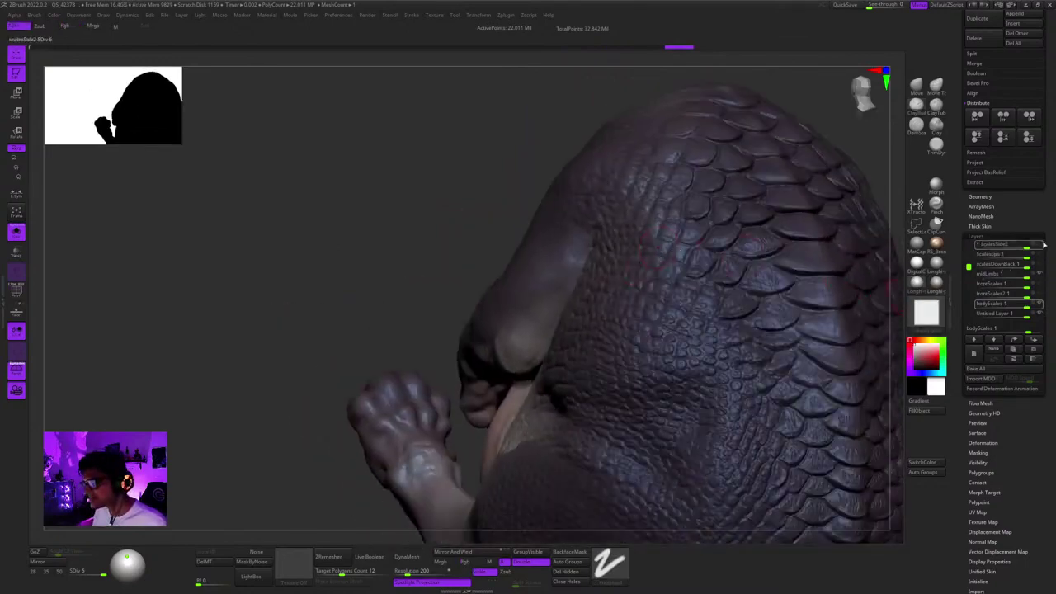
Turn off the polypaint display and examine the thigh and lower back scales in plain grey.
scroll(1044, 243, up, 5)
shift+click(1029, 299)
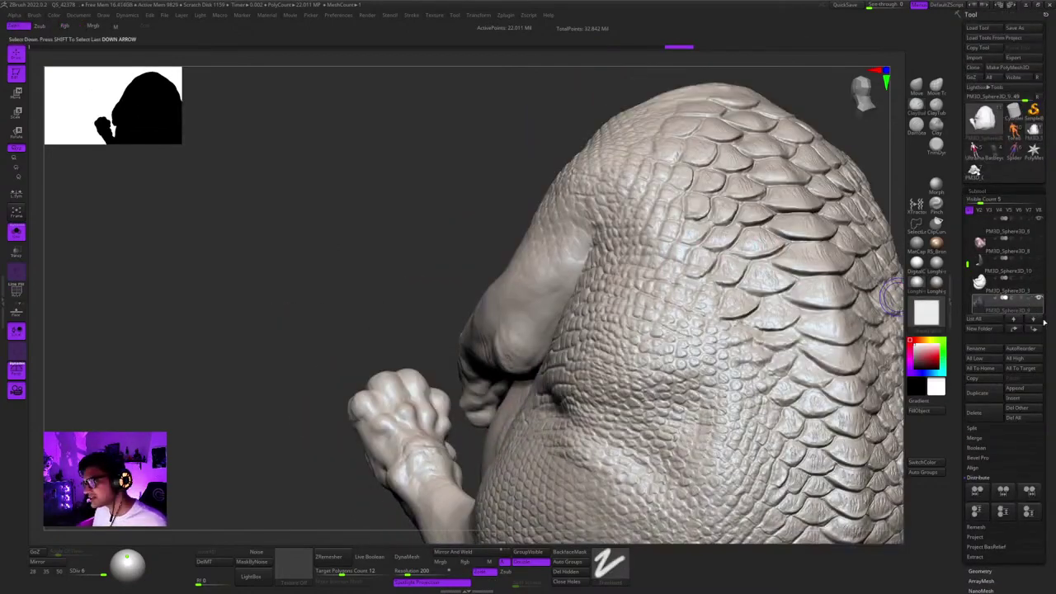
drag(1045, 353, 1045, 171)
alt+right_drag(746, 379, 669, 227)
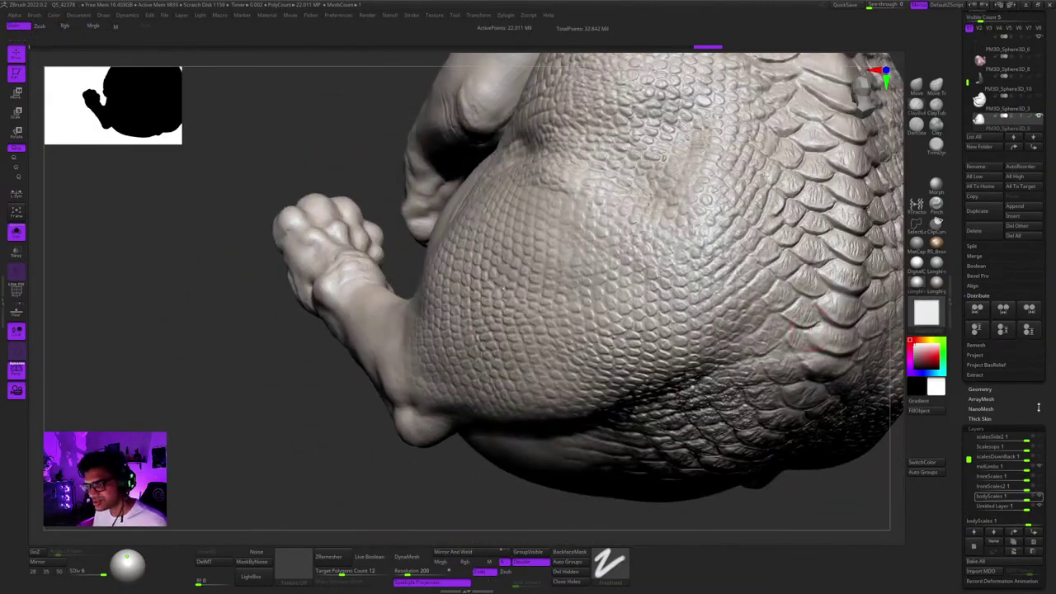
drag(1037, 406, 1037, 304)
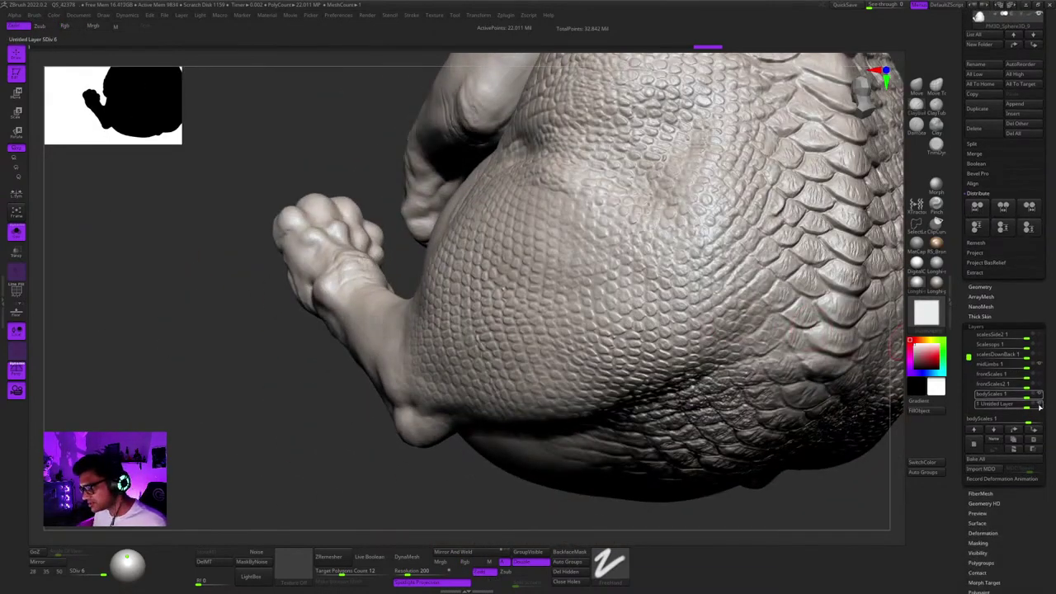
Hide the Untitled Layer and toggle the bodyScales layer to compare the thigh with and without its scales.
click(1039, 406)
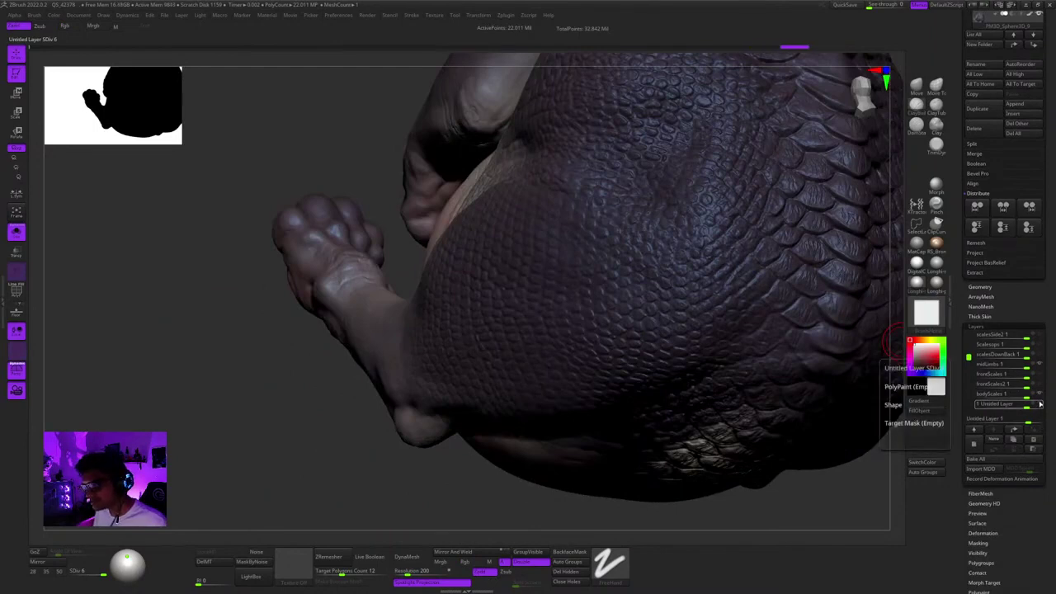
click(1040, 395)
click(1039, 395)
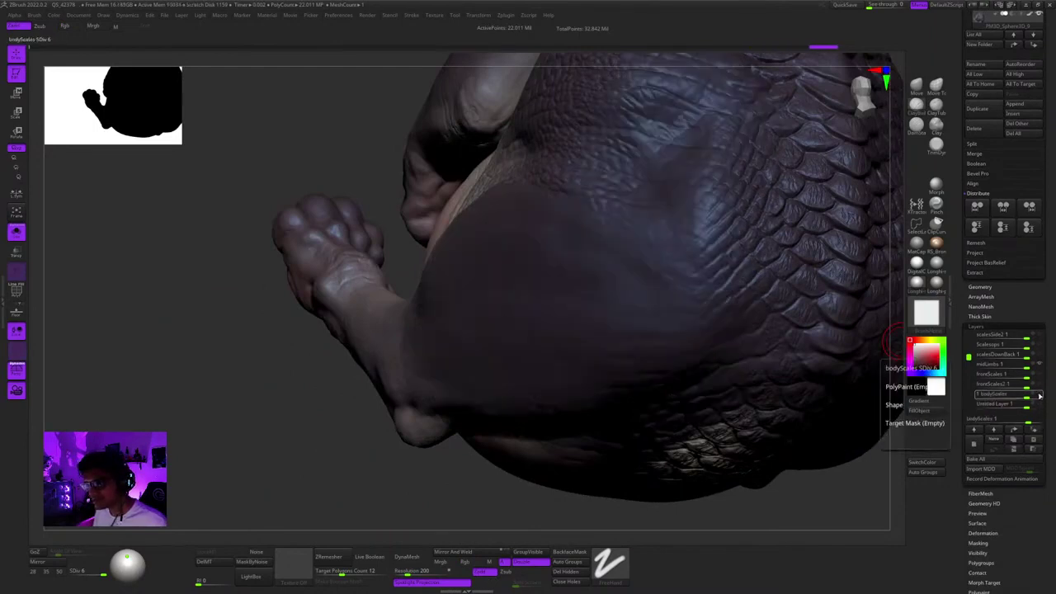
click(1040, 395)
right_drag(672, 318, 682, 368)
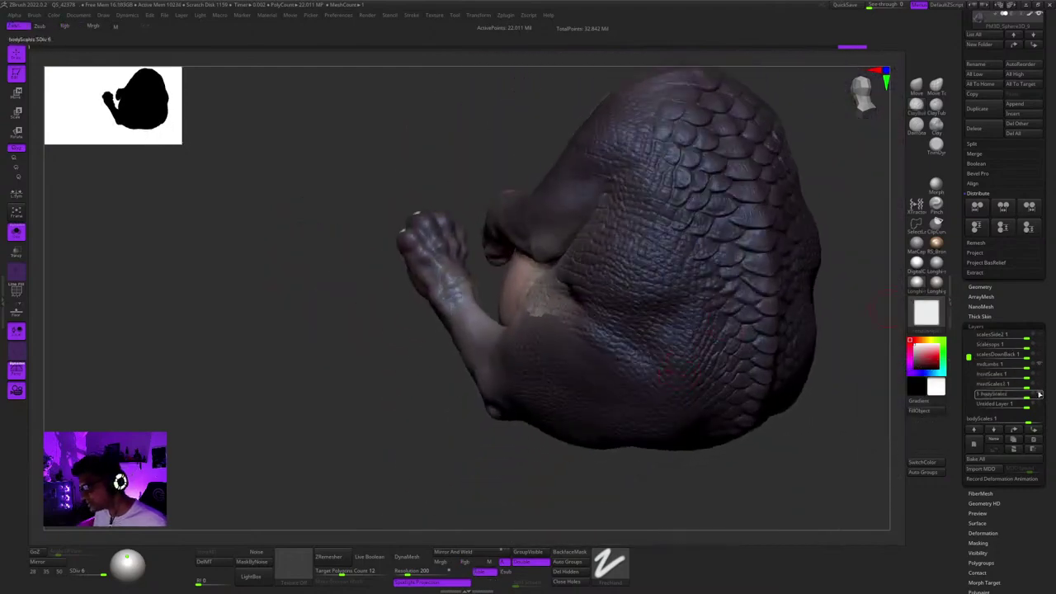
Toggle the frontScales and scalesDownBack layers to review what each adds to the flank and lower back.
click(1037, 375)
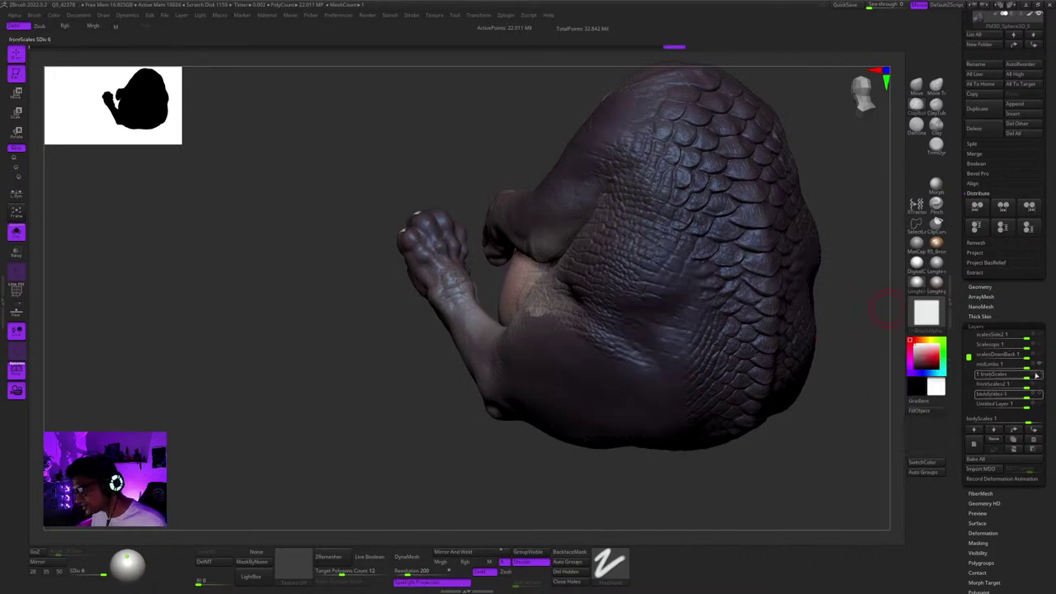
click(1039, 376)
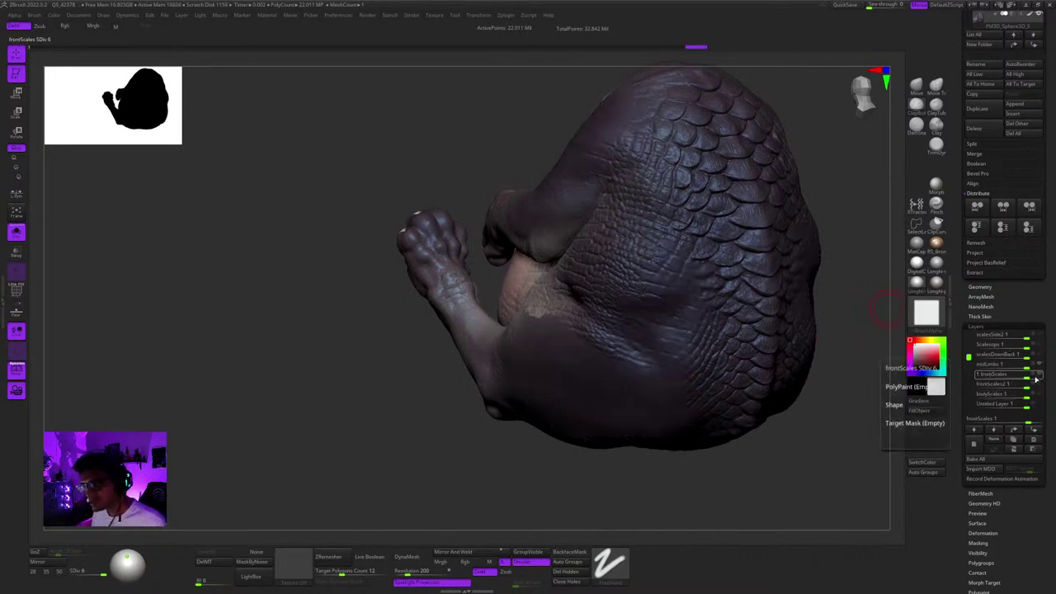
click(1038, 358)
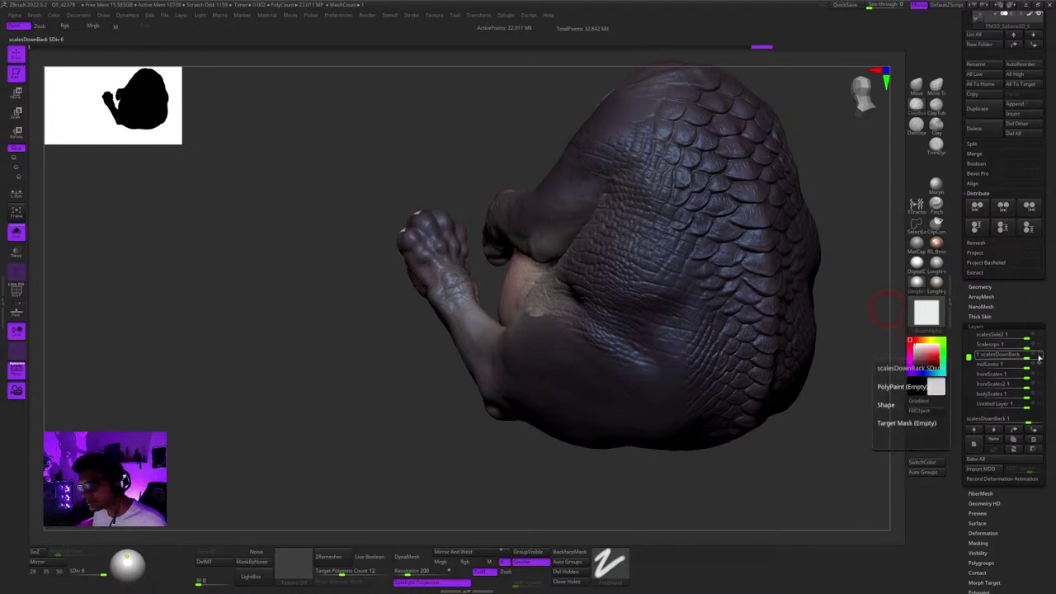
click(1039, 357)
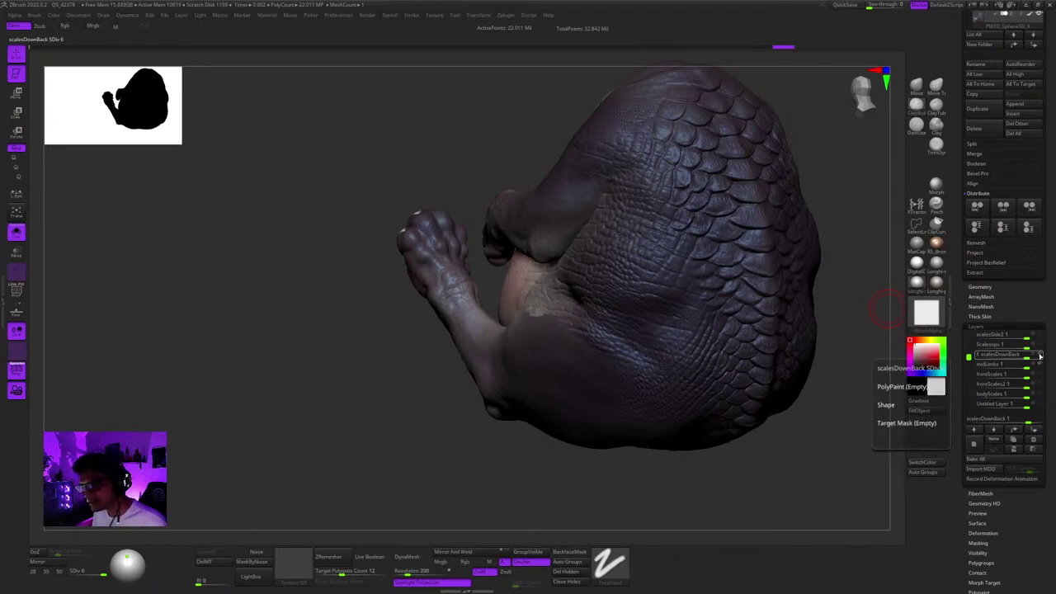
click(1039, 356)
Toggle the scalesSide and scalesSide2 layers and examine the flank scales up close.
drag(969, 357, 971, 331)
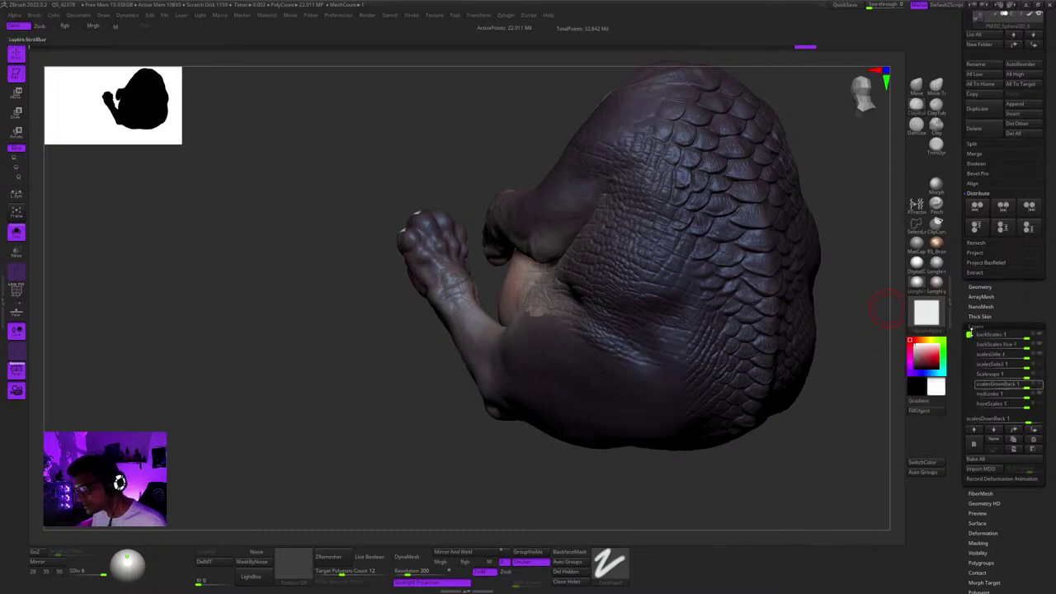
click(1038, 357)
click(1038, 365)
drag(836, 430, 822, 403)
right_drag(823, 402, 755, 334)
click(1039, 354)
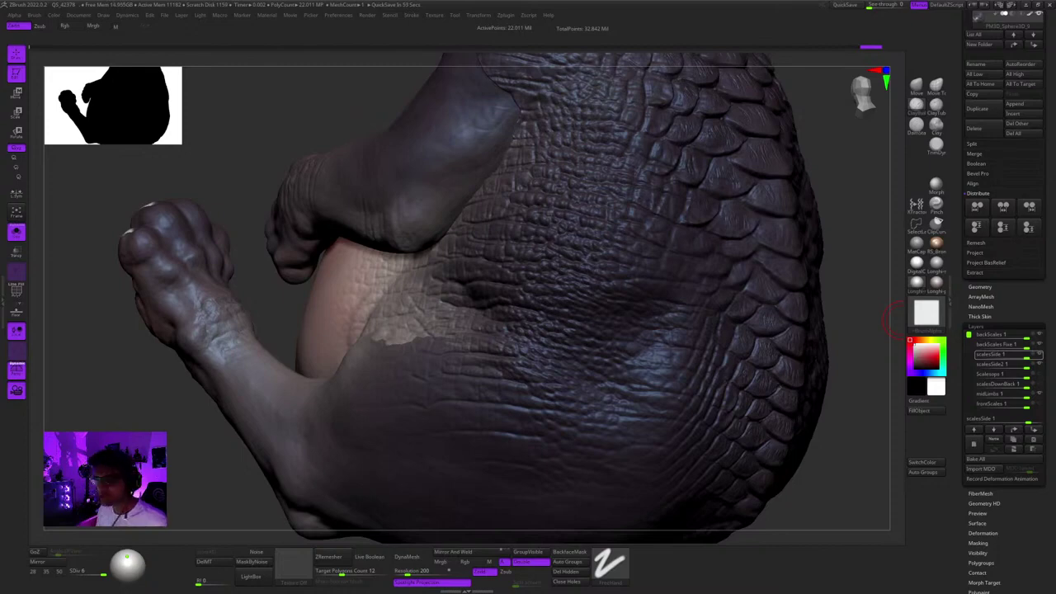
Inspect the scalesSide layer's detail from behind and from the side while toggling its visibility.
right_drag(899, 320, 759, 310)
right_drag(759, 310, 811, 292)
key(shift+f)
key(shift+f)
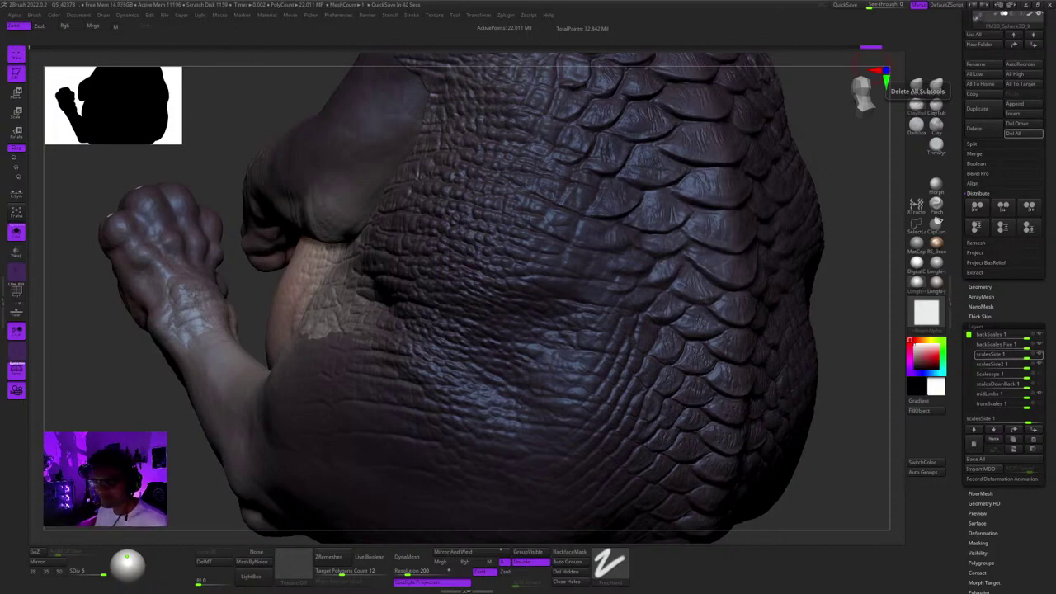
drag(831, 289, 741, 270)
click(985, 355)
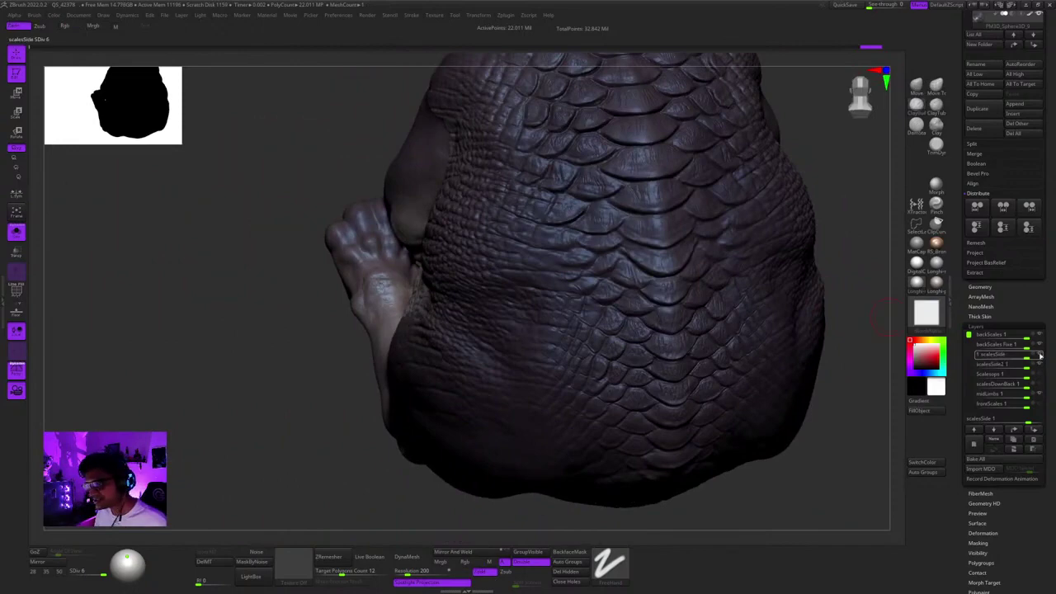
click(1040, 355)
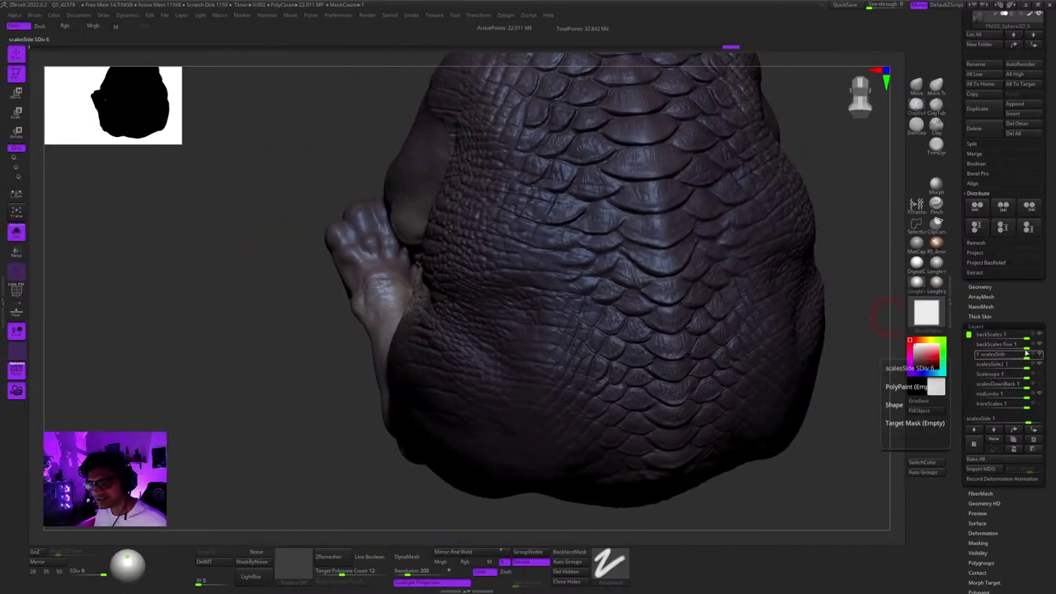
drag(855, 269, 744, 318)
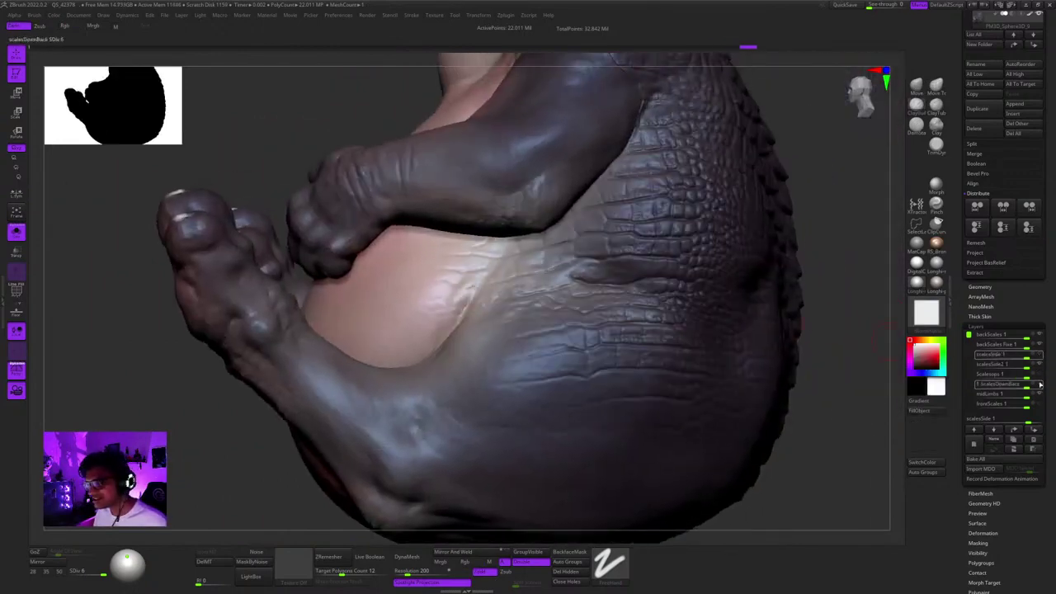
Toggle the scalesSide2 layer to compare the finer scales between the elbow, belly and back.
click(1031, 355)
click(1039, 365)
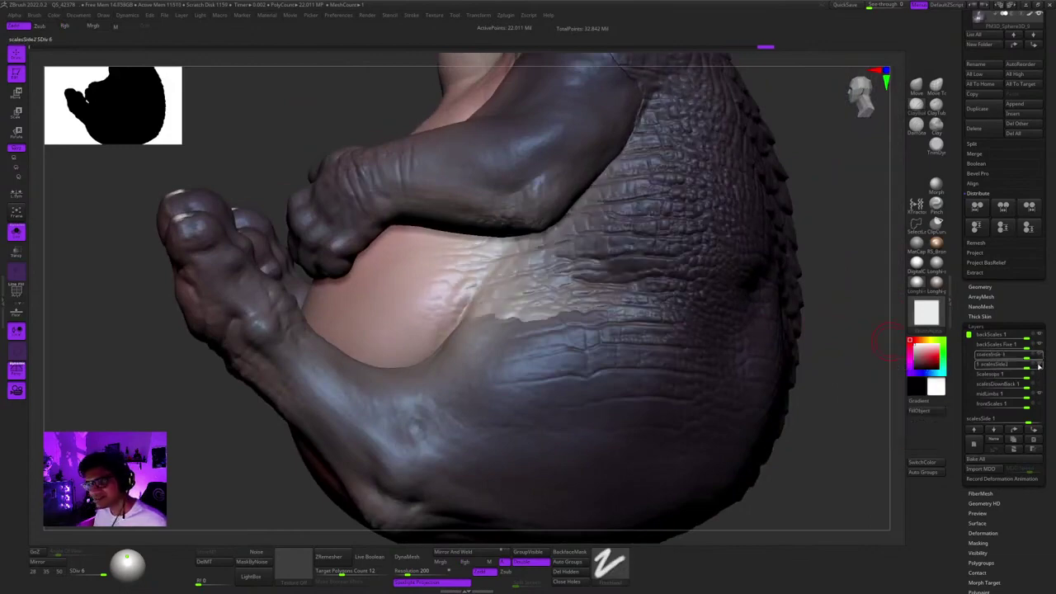
click(1039, 365)
drag(881, 351, 763, 429)
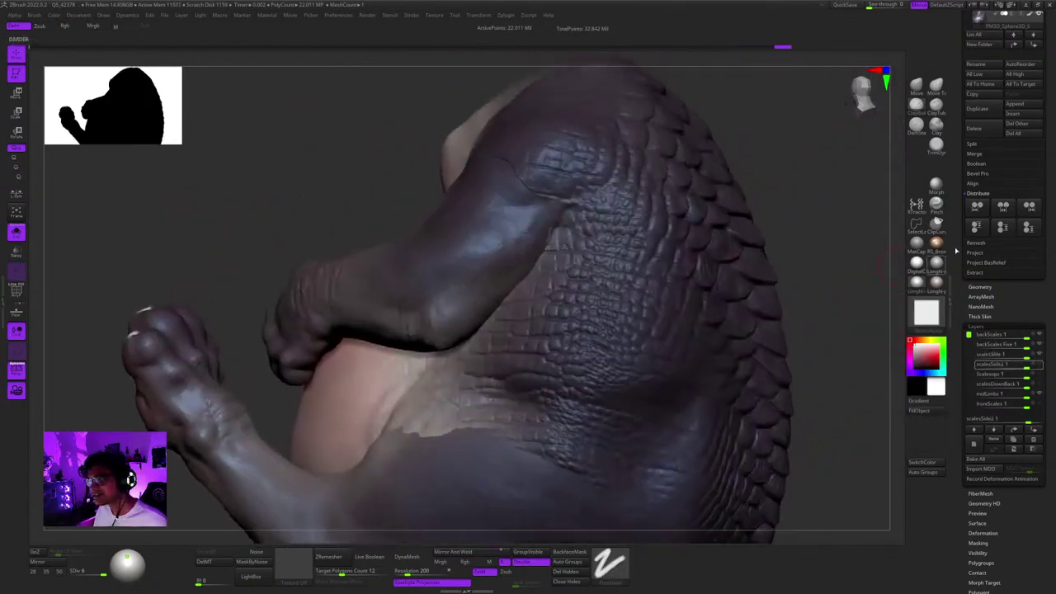
Turn off polypaint on the layered body and alternate with the PM3D_Sphere3D_3 subtool to compare their scale detail.
drag(1054, 253, 1053, 462)
click(1028, 299)
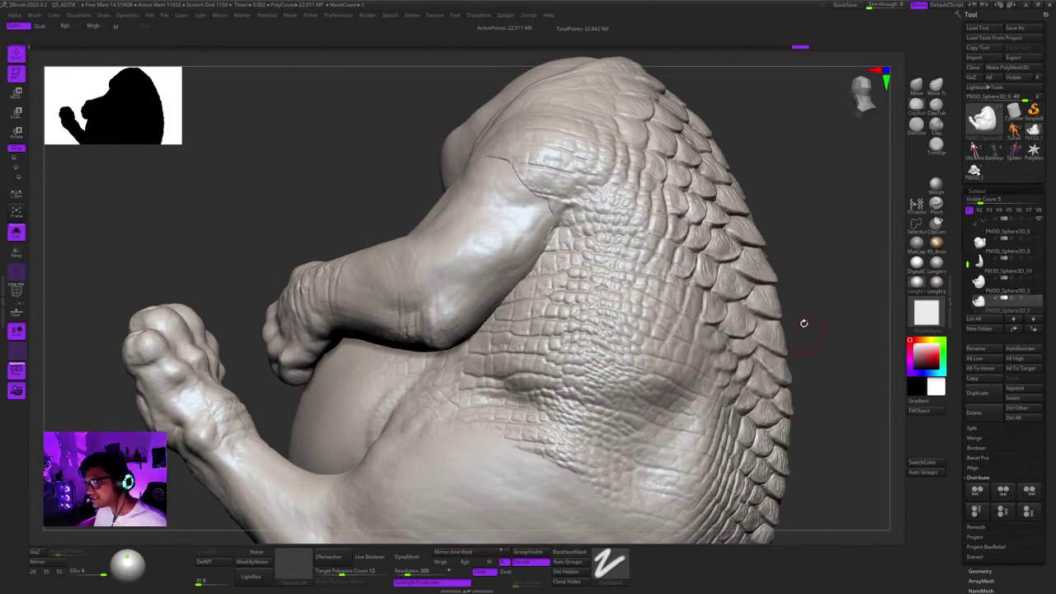
drag(803, 322, 842, 142)
key(Up)
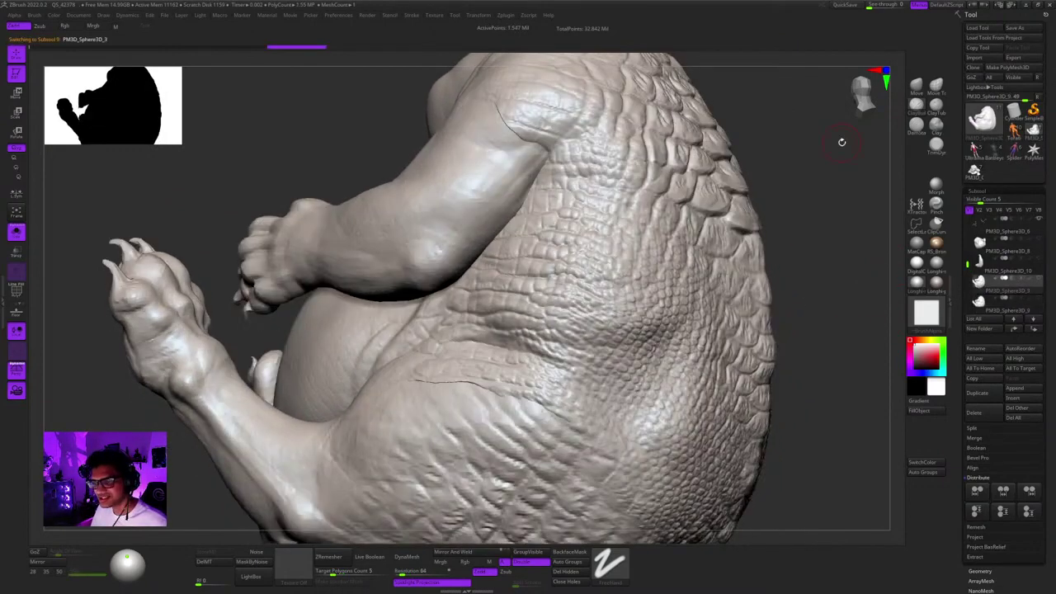
key(Down)
key(Up)
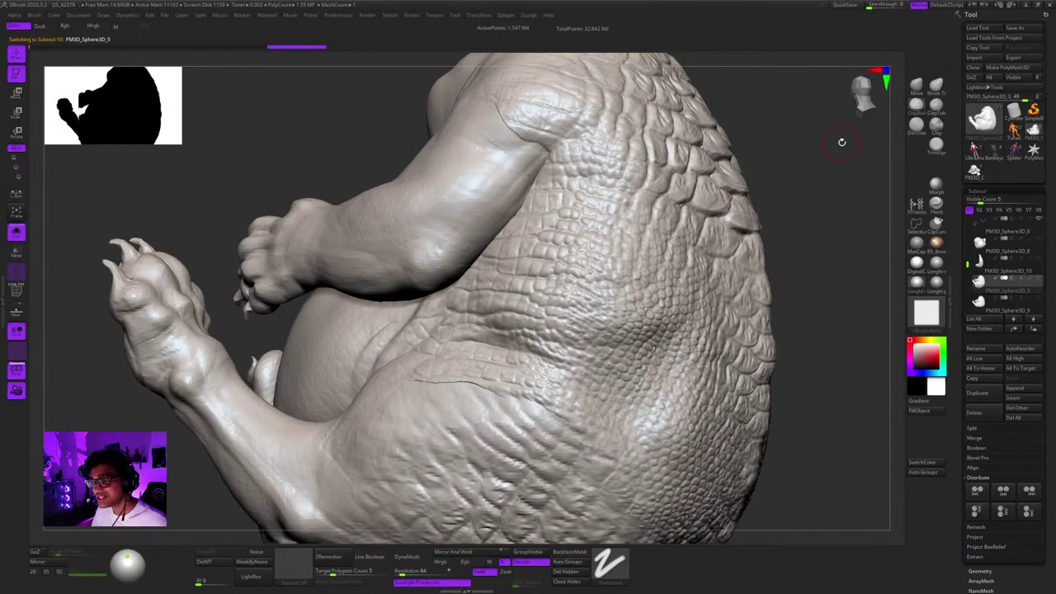
key(Down)
key(Up)
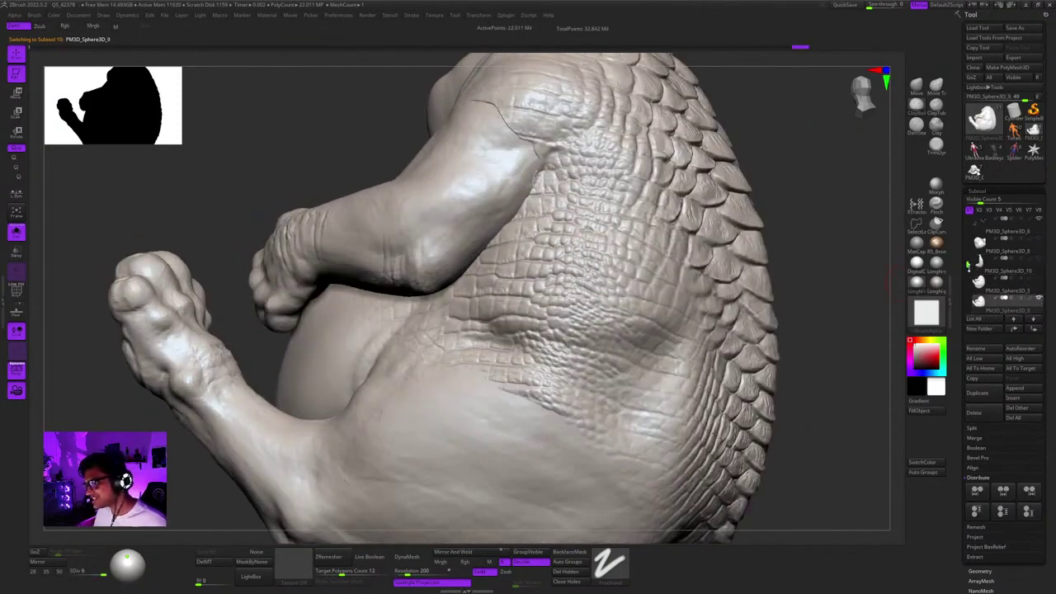
Examine the uncoloured body's side and back scales from several angles.
drag(968, 268, 968, 272)
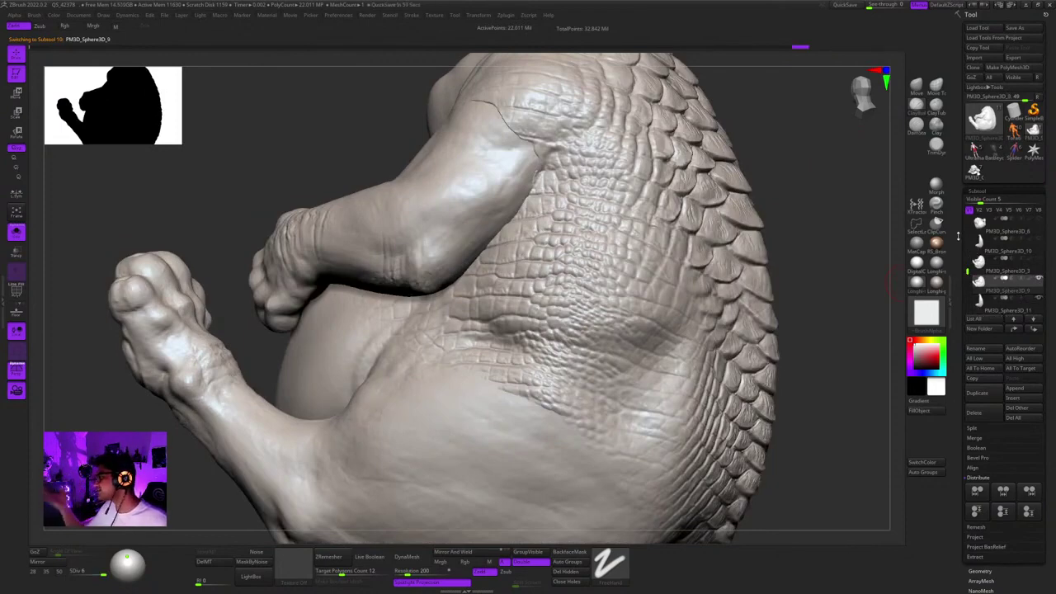
right_drag(691, 289, 647, 289)
right_drag(722, 302, 761, 304)
mouse_move(717, 302)
shift+mouse_down()
mouse_move(702, 300)
mouse_move(720, 285)
shift+mouse_up()
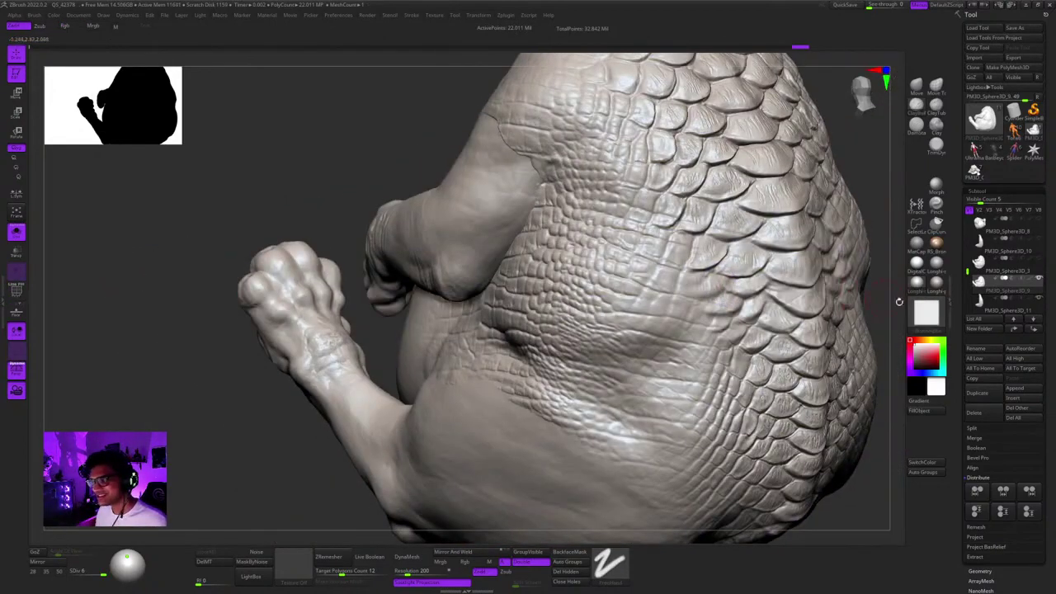
Toggle the midLimbs layer while examining the forearm and hand wrinkles, and hide the scalesSide layer.
drag(1023, 431, 1016, 321)
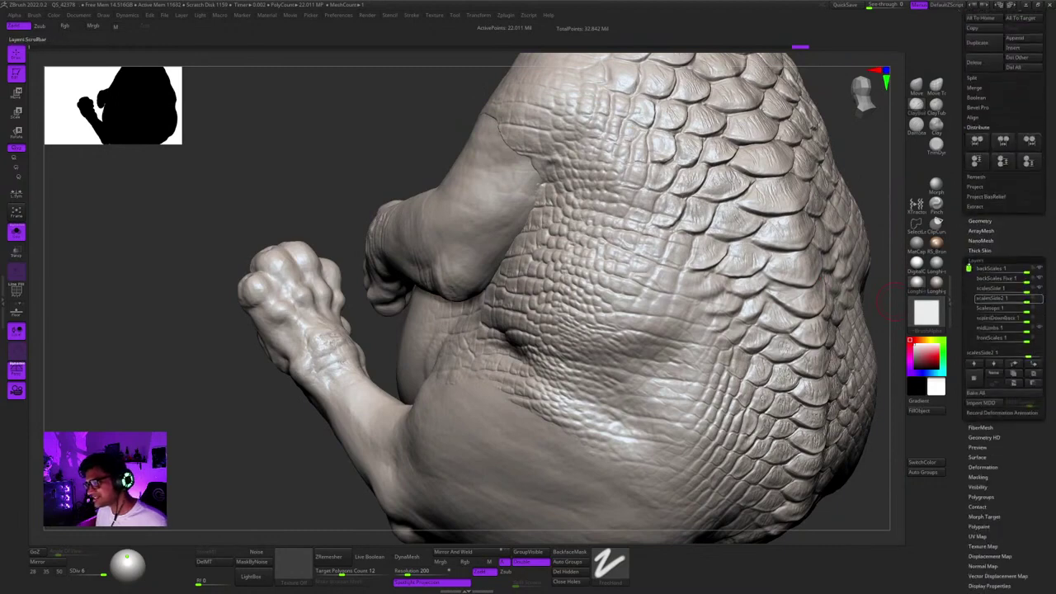
click(1039, 328)
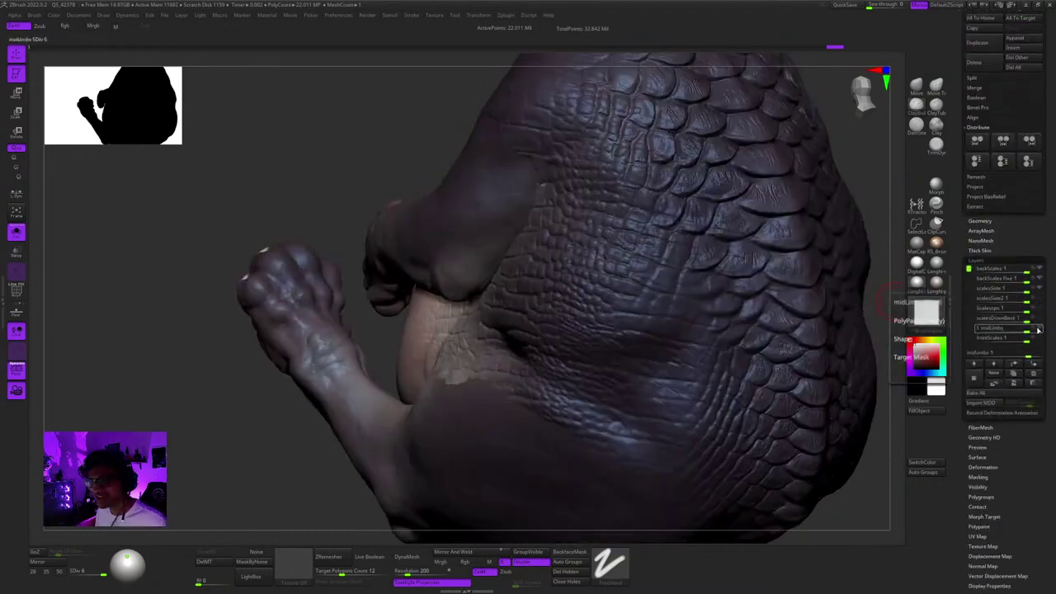
mouse_move(666, 272)
right_down()
mouse_move(747, 268)
mouse_move(683, 273)
right_up()
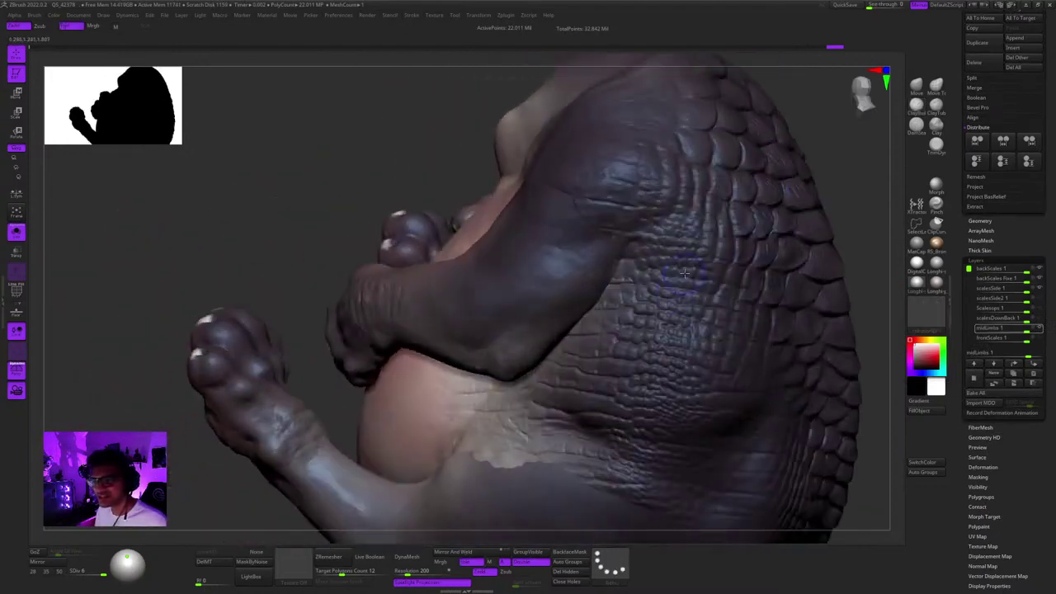
mouse_move(671, 325)
right_down()
mouse_move(678, 245)
mouse_move(500, 338)
right_up()
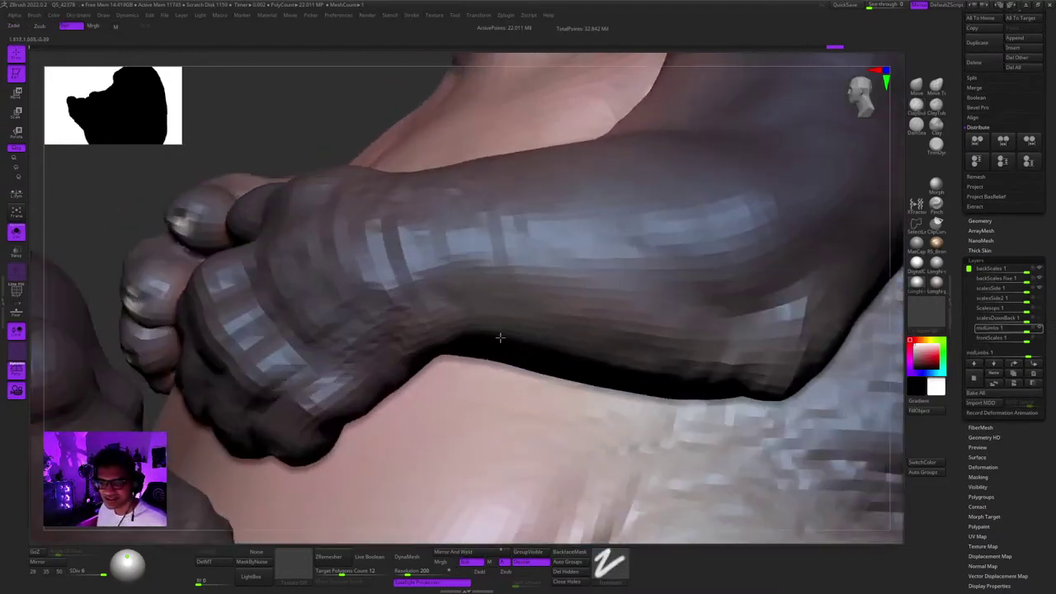
click(525, 270)
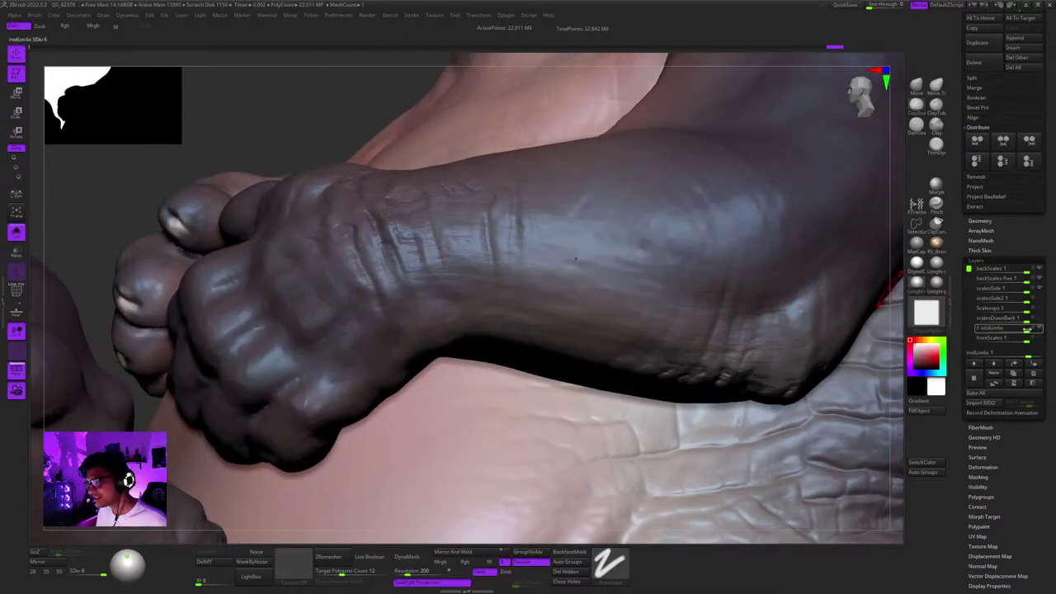
mouse_move(753, 347)
ctrl+right_down()
mouse_move(740, 283)
mouse_move(632, 306)
mouse_move(704, 286)
ctrl+right_up()
click(1040, 288)
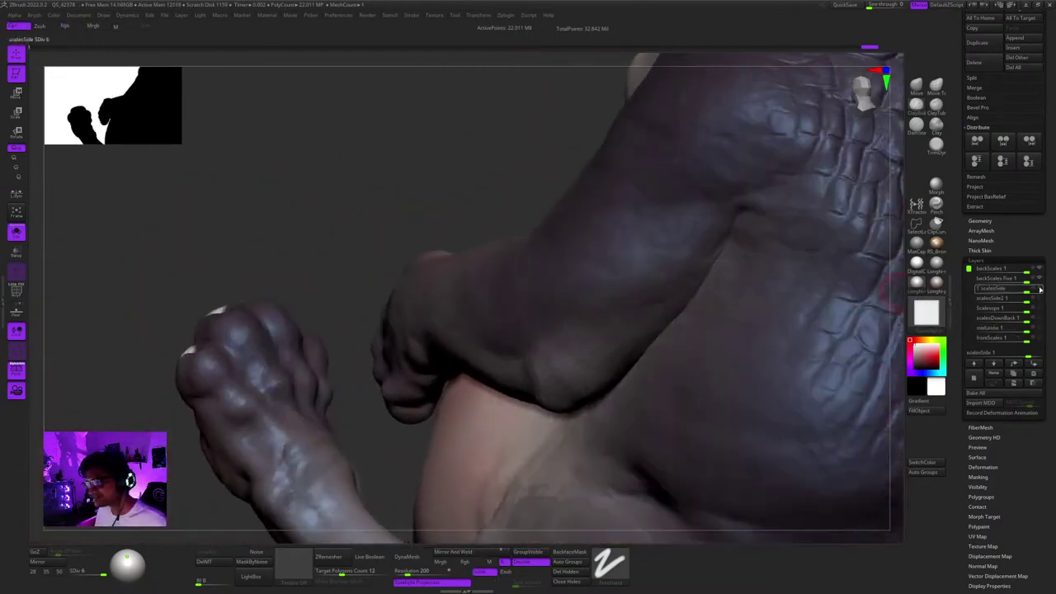
Toggle the scalesSide and backScales Fine layers to compare the scales beneath the arm, leaving scalesSide hidden.
click(1040, 288)
mouse_move(813, 289)
right_down()
mouse_move(759, 291)
mouse_move(883, 259)
right_up()
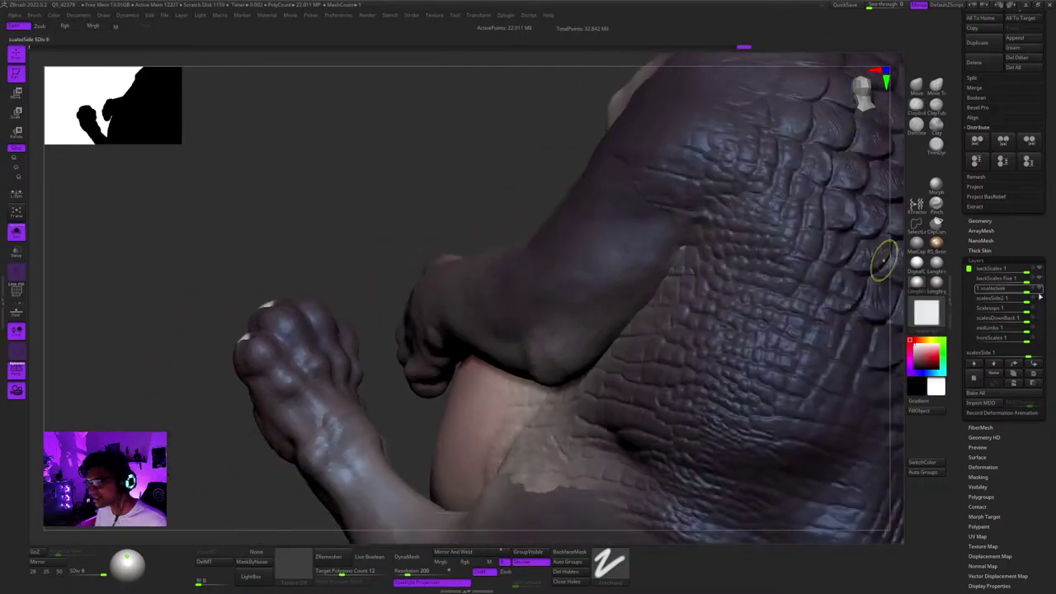
click(1040, 279)
click(1041, 289)
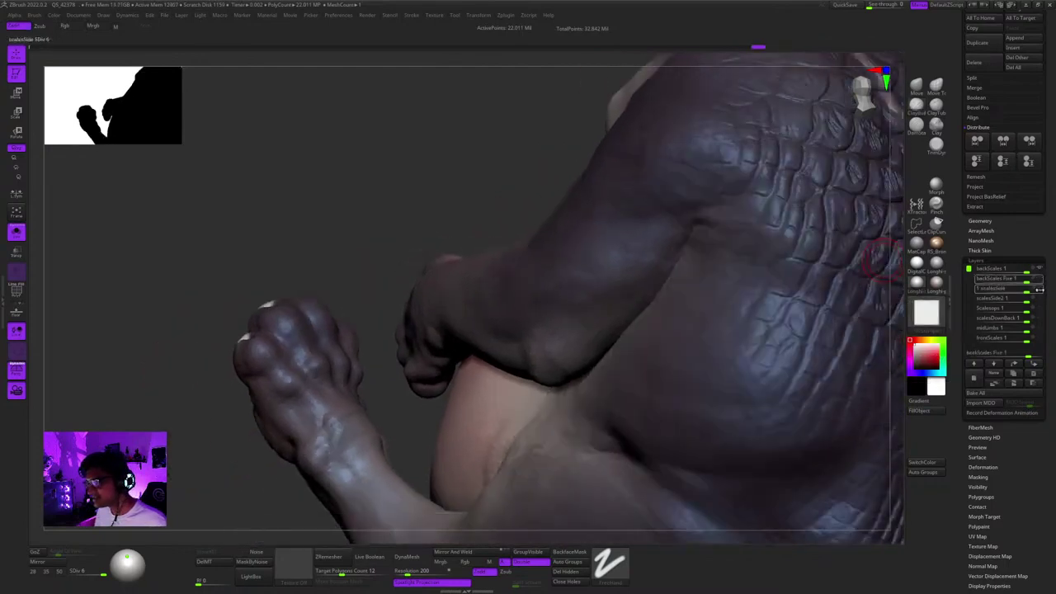
click(1041, 289)
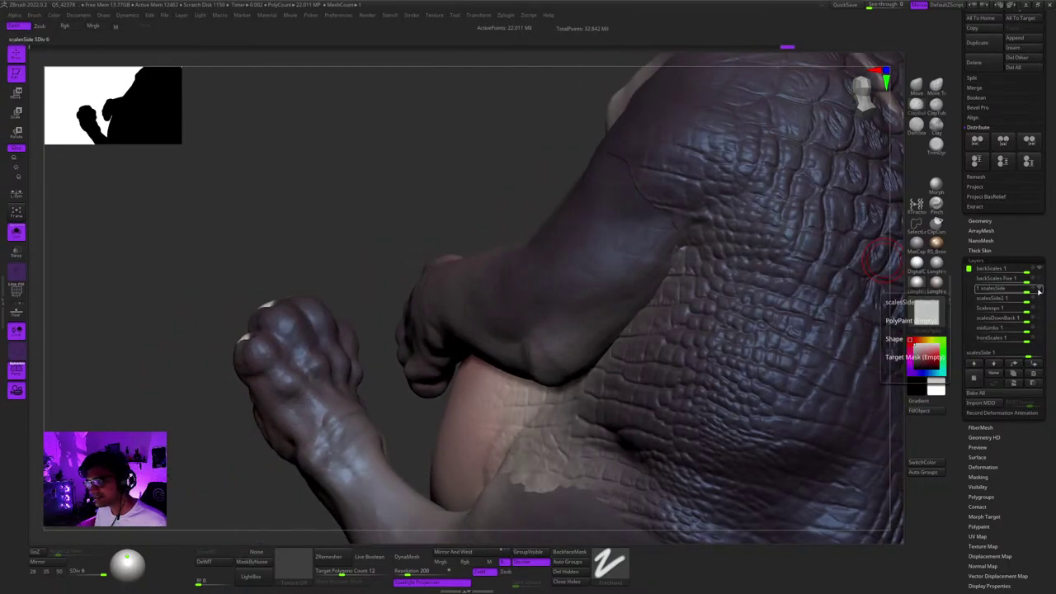
click(1040, 289)
Replace the body's stored morph target with the state without the side scales, and show the scalesSide layer again.
alt+right_drag(691, 371, 278, 518)
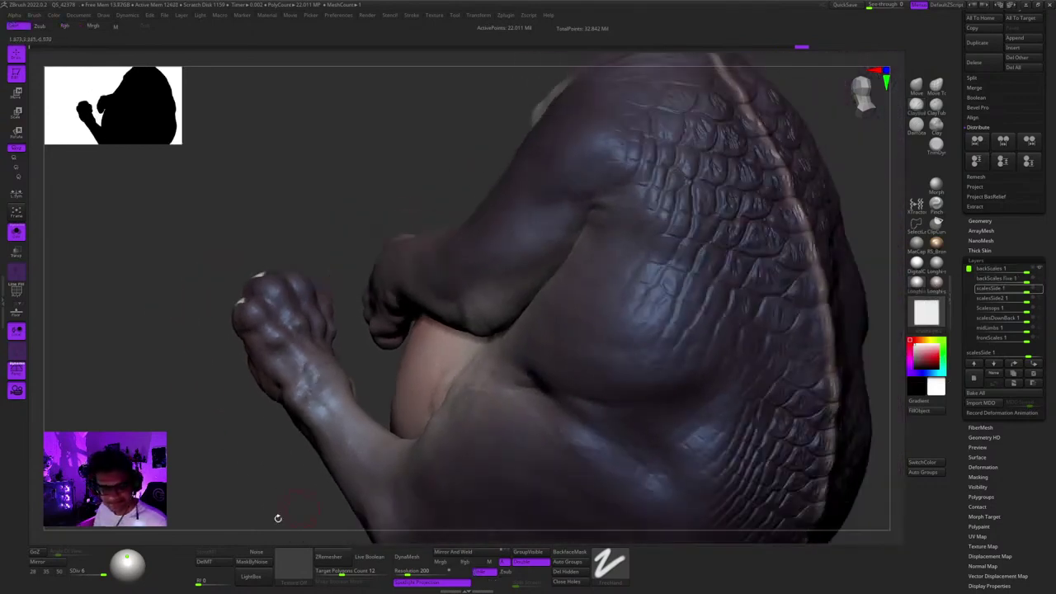
click(204, 562)
click(206, 552)
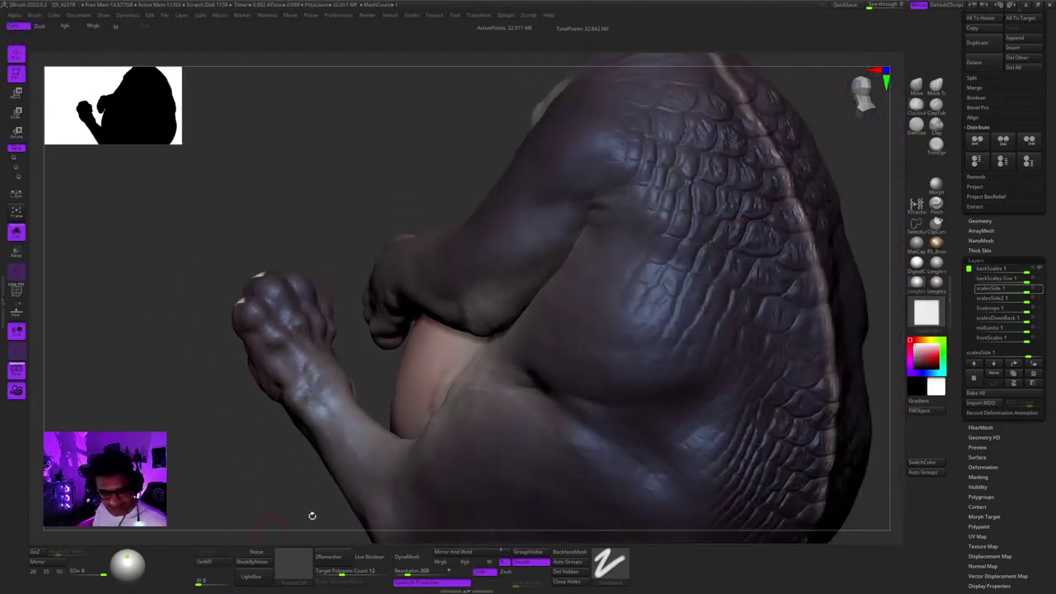
click(1039, 290)
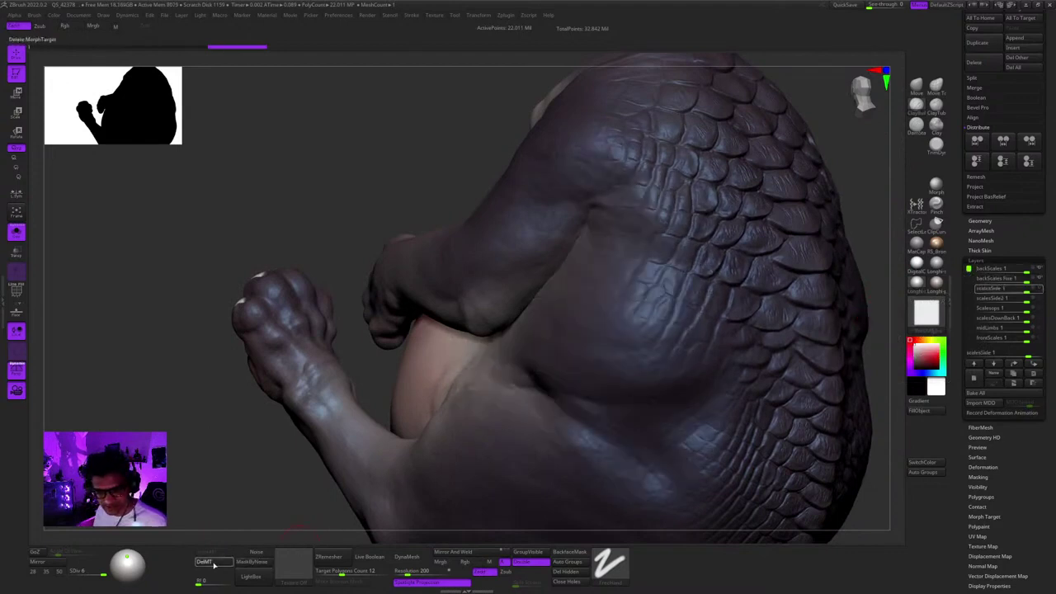
click(1039, 290)
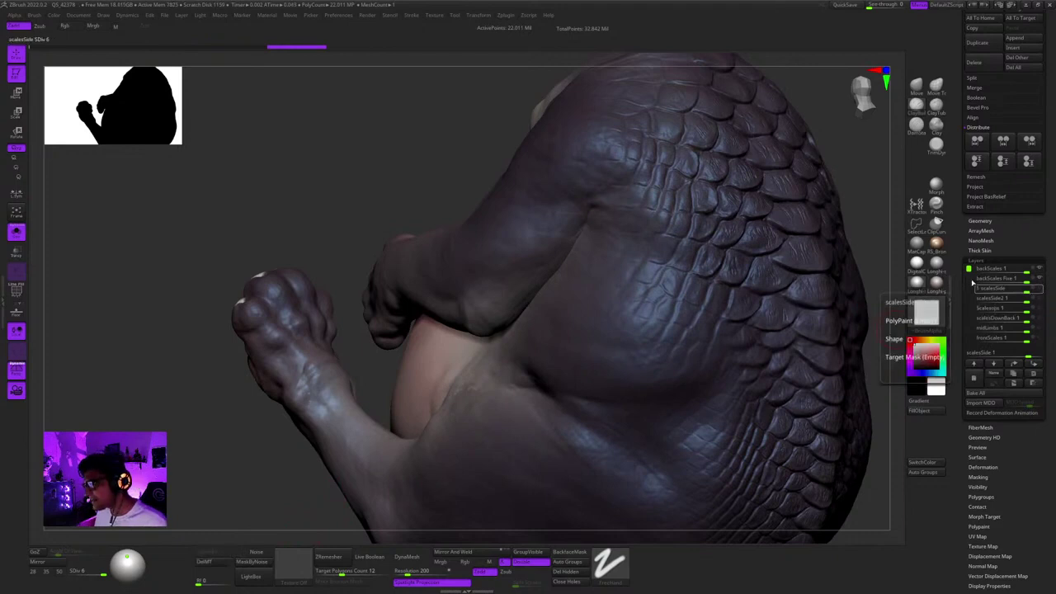
Add a new recording layer at the end of the layer list and choose the Morph brush.
drag(968, 270, 969, 307)
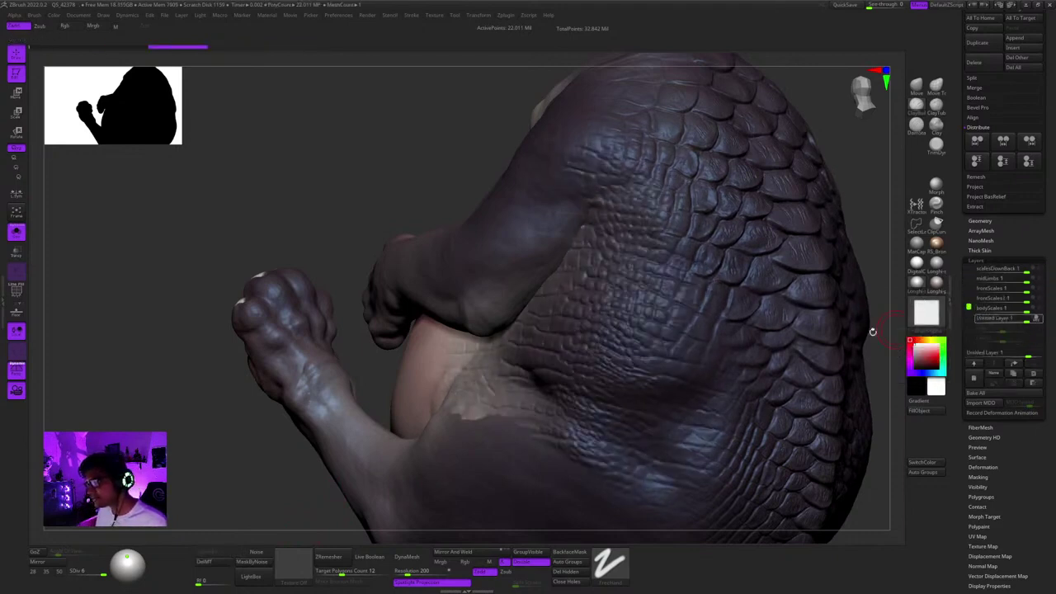
right_drag(872, 331, 660, 324)
click(936, 184)
mouse_move(738, 207)
right_down()
mouse_move(702, 208)
mouse_move(866, 184)
right_up()
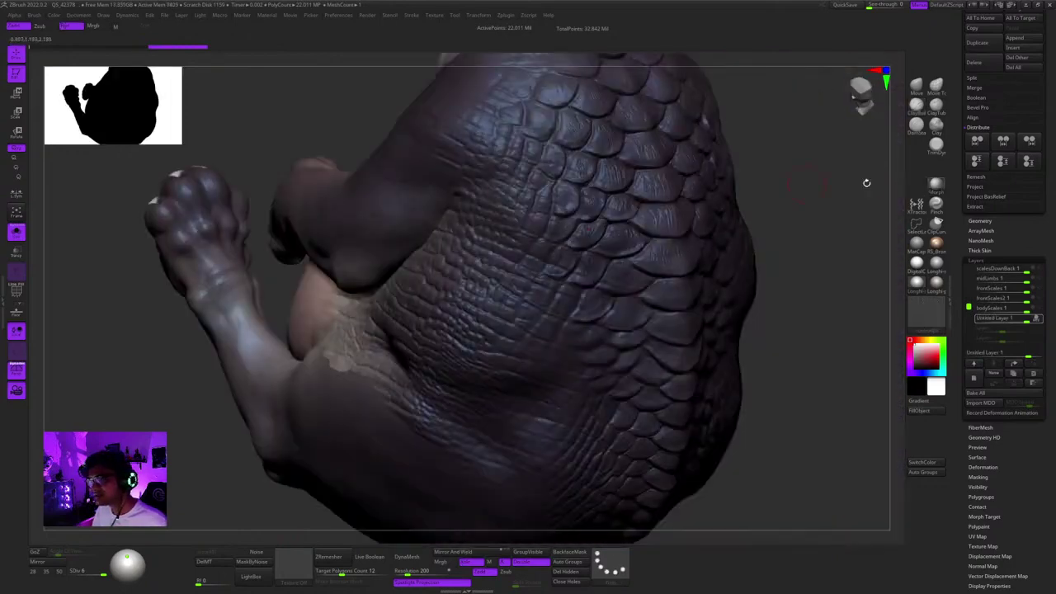
Turn off the body's polypaint and blend the side scales into the large back scales with the Morph brush.
drag(1016, 244, 1022, 358)
click(1030, 282)
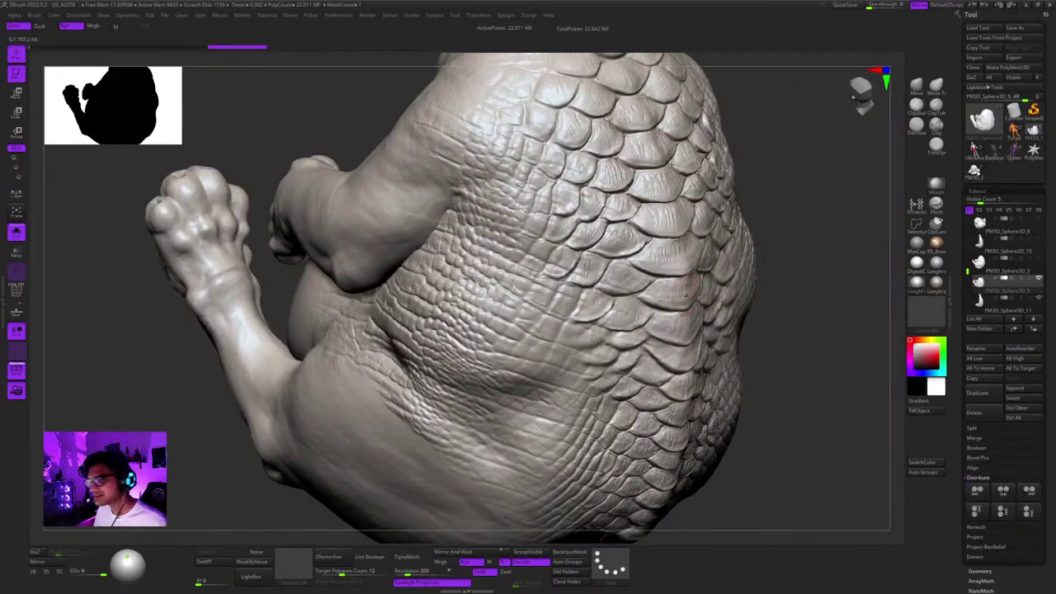
right_drag(792, 215, 742, 264)
ctrl+right_drag(577, 248, 554, 295)
key(space)
alt+right_drag(543, 247, 589, 210)
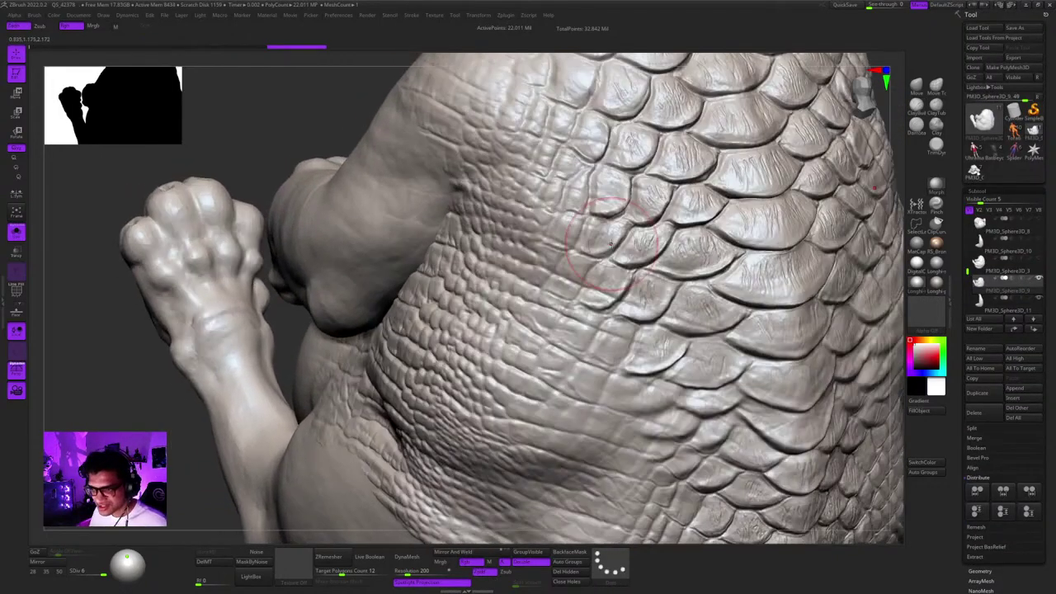
key(space)
mouse_move(589, 256)
mouse_down()
mouse_move(680, 375)
mouse_move(725, 381)
mouse_up()
mouse_move(666, 307)
right_down()
mouse_move(657, 273)
mouse_move(602, 285)
mouse_move(614, 243)
right_up()
drag(669, 214, 701, 193)
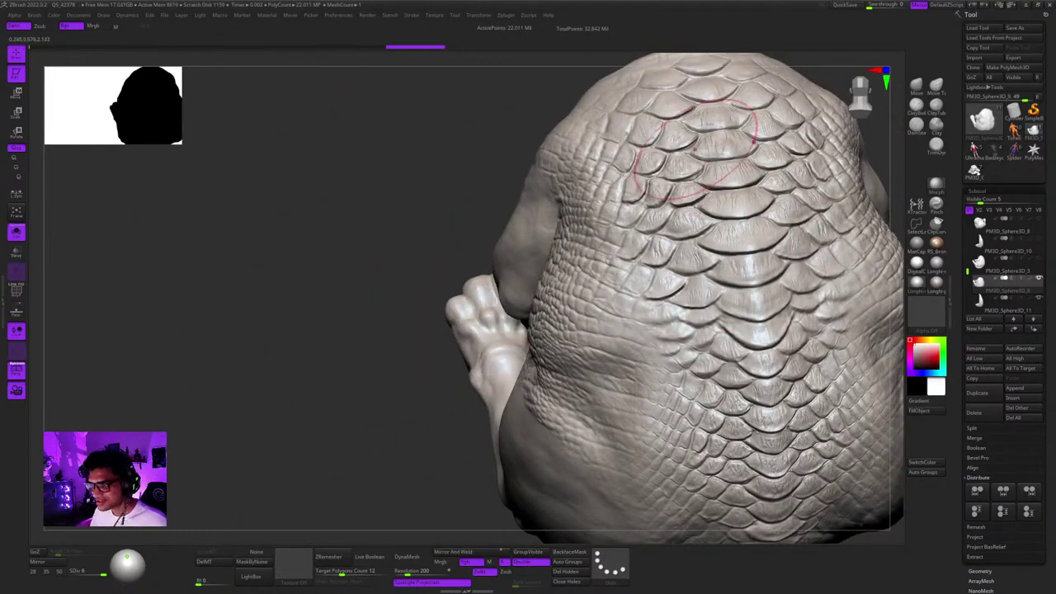
Fade the scales around the shoulder and upper arm into the neighbouring back scales with the Morph brush.
right_drag(689, 202, 678, 239)
mouse_move(643, 284)
mouse_down()
mouse_move(651, 210)
mouse_move(599, 221)
mouse_up()
mouse_move(552, 206)
right_down()
mouse_move(608, 167)
mouse_move(614, 198)
right_up()
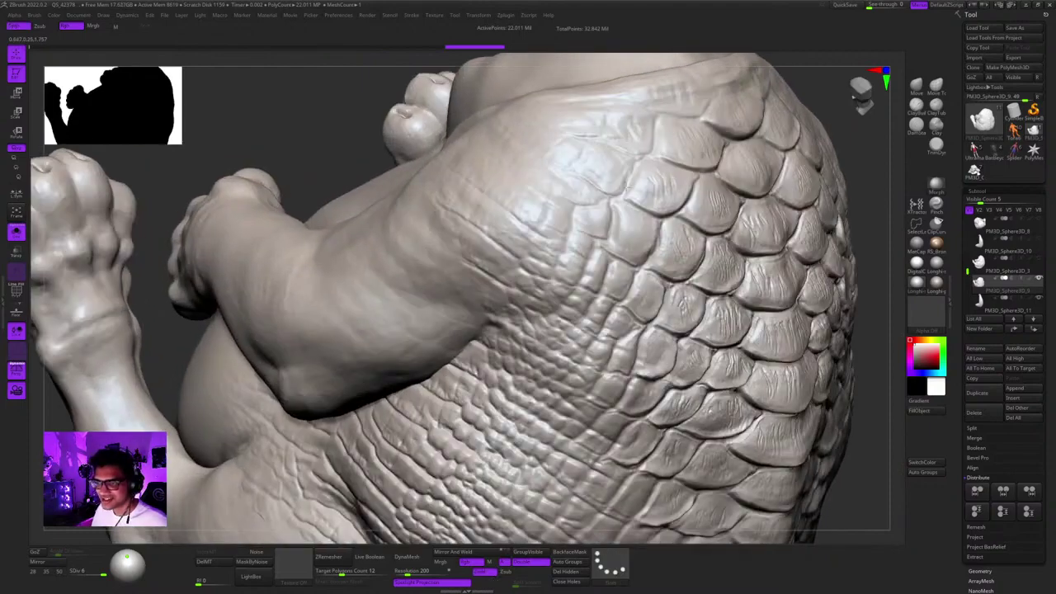
drag(596, 157, 628, 188)
right_drag(628, 188, 718, 157)
ctrl+right_drag(717, 157, 727, 186)
drag(754, 237, 763, 223)
mouse_move(763, 223)
right_down()
mouse_move(707, 253)
mouse_move(712, 218)
mouse_move(709, 250)
right_up()
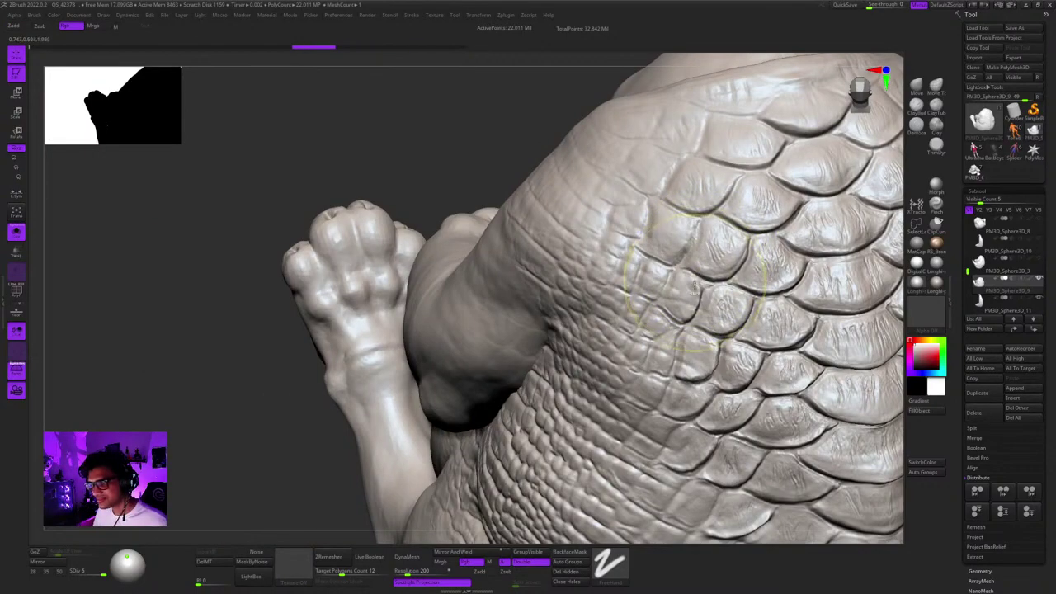
right_drag(695, 285, 683, 258)
Lower the body to subdivision level 2 and open the brush settings over the back.
key(shift+d)
key(shift+d)
key(shift+d)
key(shift+d)
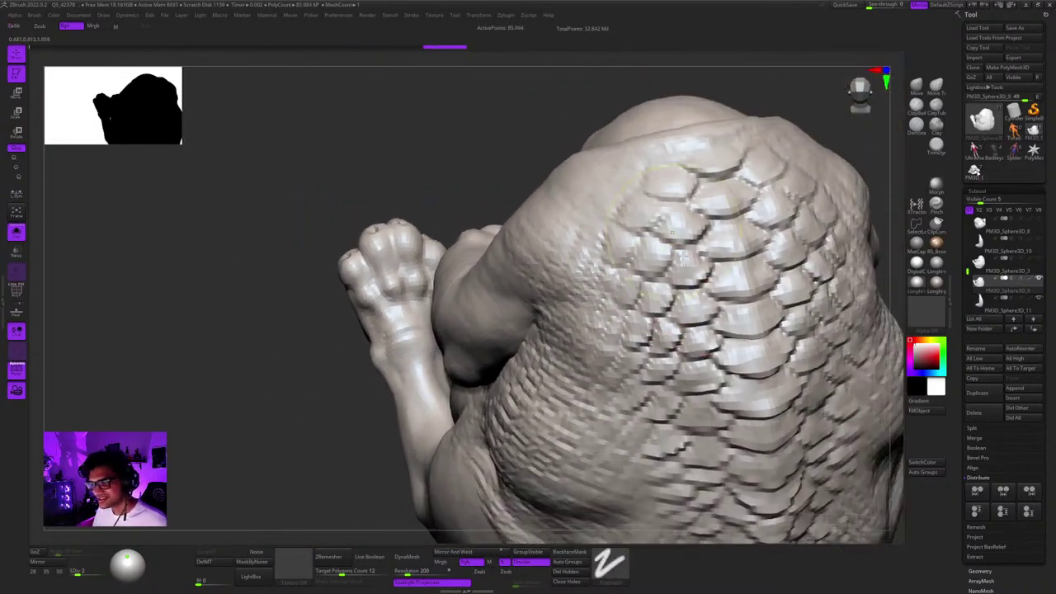
right_click(719, 268)
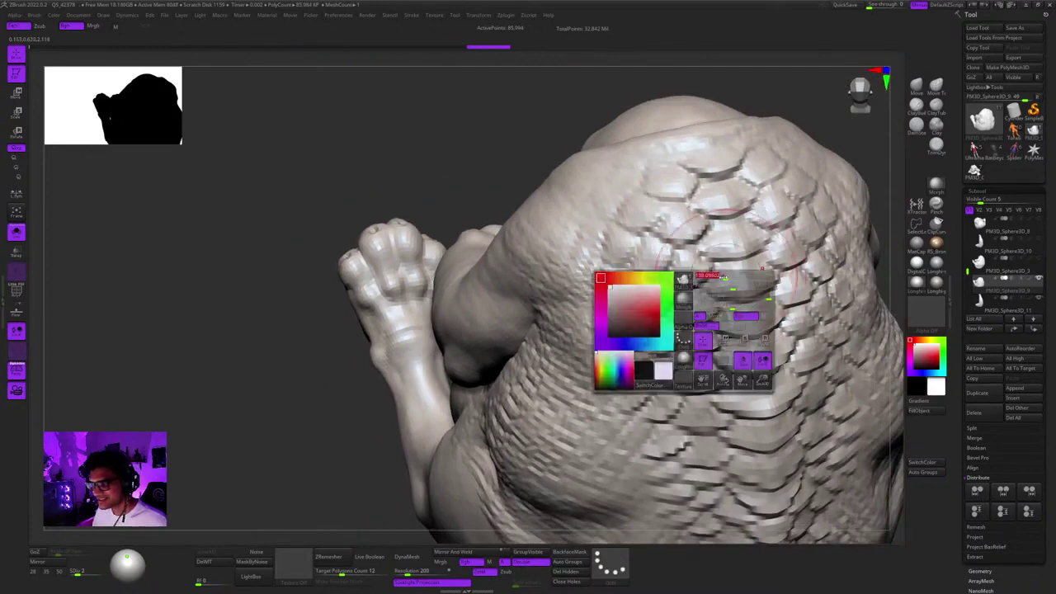
Blend the scale edge between the upper arm and armpit with Morph brush strokes at varying brush sizes.
mouse_move(622, 189)
right_down()
mouse_move(690, 183)
mouse_move(648, 159)
mouse_move(666, 188)
mouse_move(734, 216)
mouse_move(596, 311)
mouse_move(568, 298)
right_up()
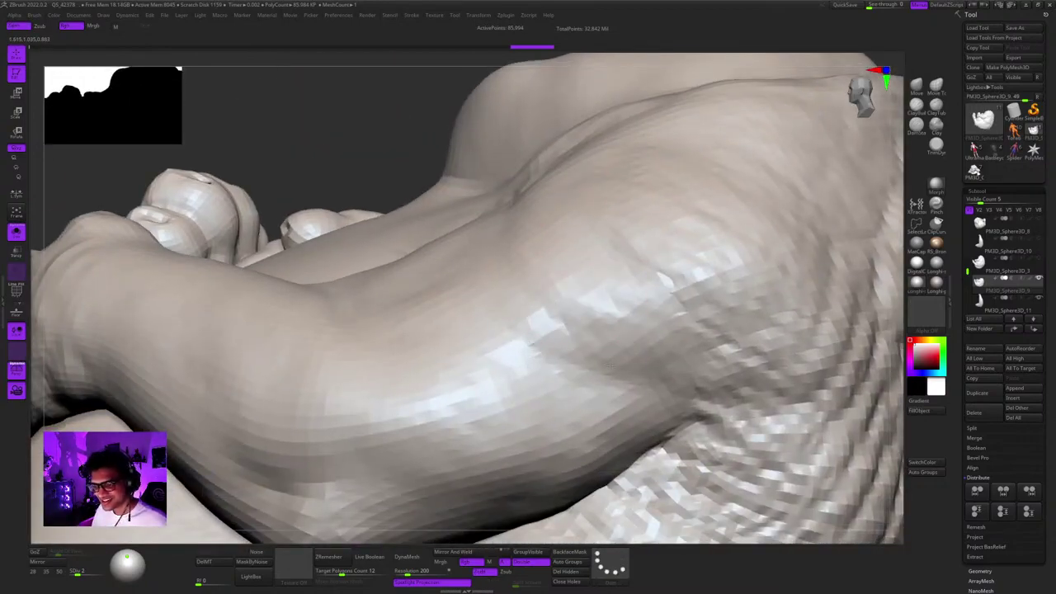
drag(544, 349, 569, 322)
mouse_move(569, 321)
right_down()
mouse_move(619, 344)
mouse_move(662, 272)
mouse_move(651, 256)
mouse_move(672, 313)
right_up()
key(space)
drag(673, 313, 697, 311)
right_drag(698, 311, 688, 306)
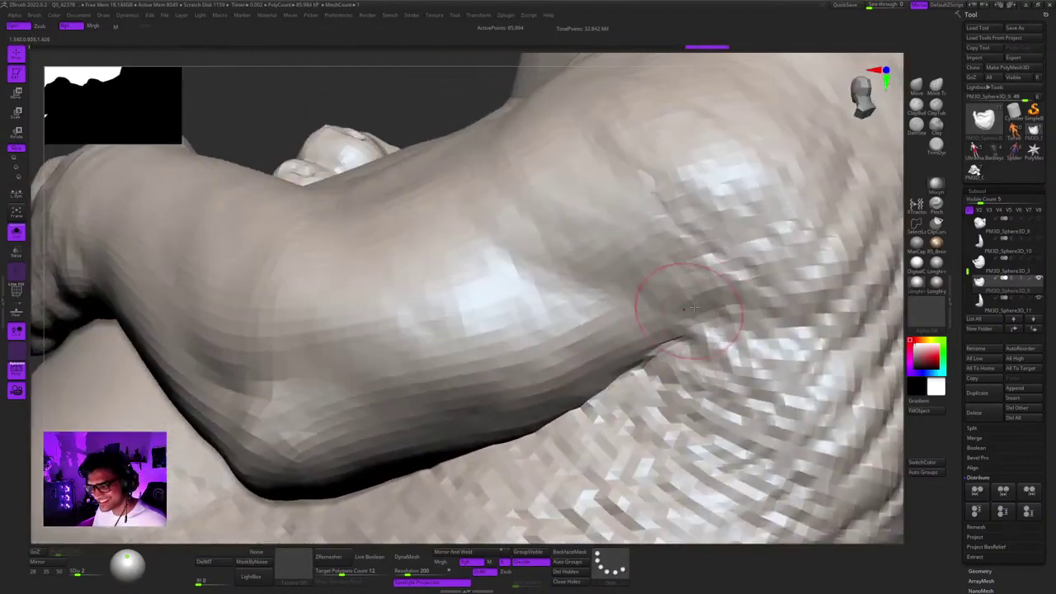
key(space)
drag(687, 306, 709, 297)
mouse_move(709, 297)
ctrl+right_down()
mouse_move(701, 280)
mouse_move(683, 324)
ctrl+right_up()
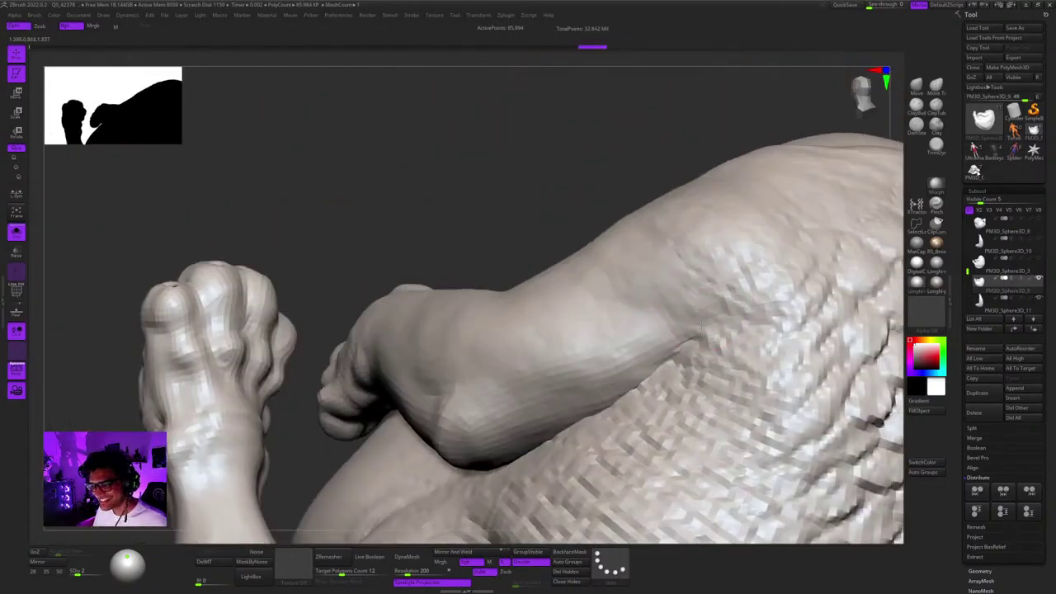
drag(716, 323, 701, 328)
right_drag(701, 329, 704, 319)
Soften the scale transition over the shoulder and outer upper arm with Morph and Smooth strokes.
right_drag(532, 299, 680, 281)
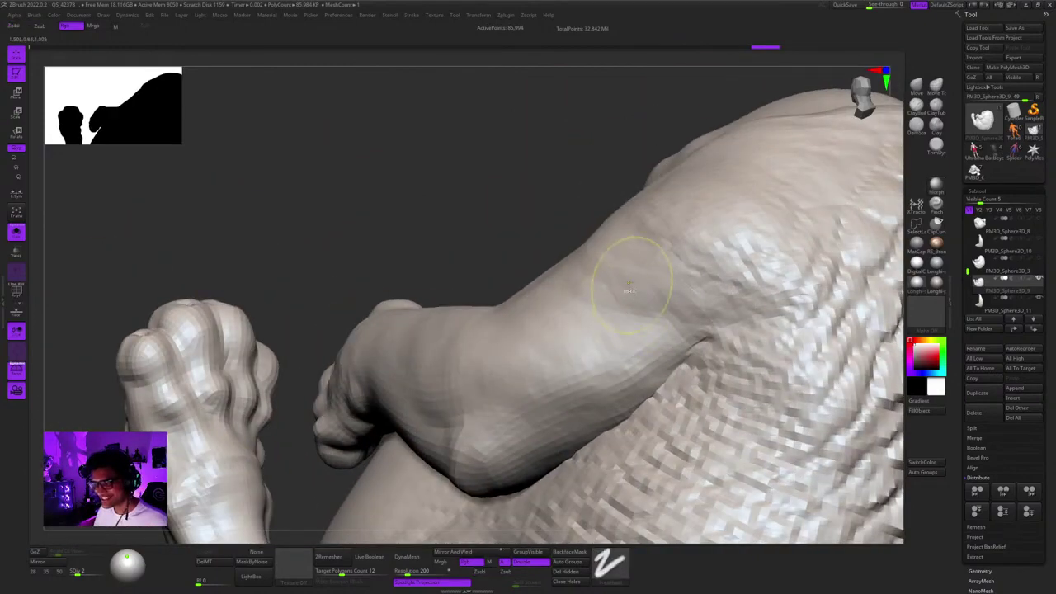
shift+drag(632, 273, 638, 276)
right_drag(638, 277, 569, 279)
mouse_move(569, 279)
ctrl+right_down()
mouse_move(564, 258)
mouse_move(628, 216)
mouse_move(563, 269)
ctrl+right_up()
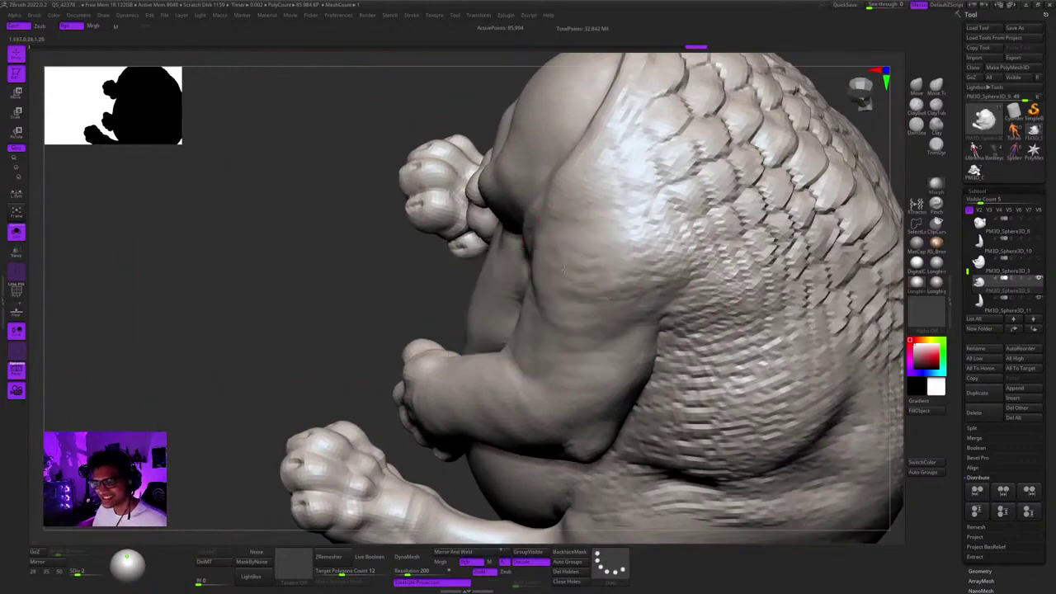
drag(597, 291, 600, 285)
right_drag(600, 284, 566, 260)
drag(611, 239, 602, 248)
right_drag(602, 247, 626, 236)
drag(627, 237, 633, 244)
mouse_move(634, 244)
right_down()
mouse_move(672, 247)
mouse_move(643, 272)
mouse_move(701, 255)
mouse_move(719, 271)
right_up()
shift+drag(660, 264, 672, 276)
right_drag(673, 277, 694, 279)
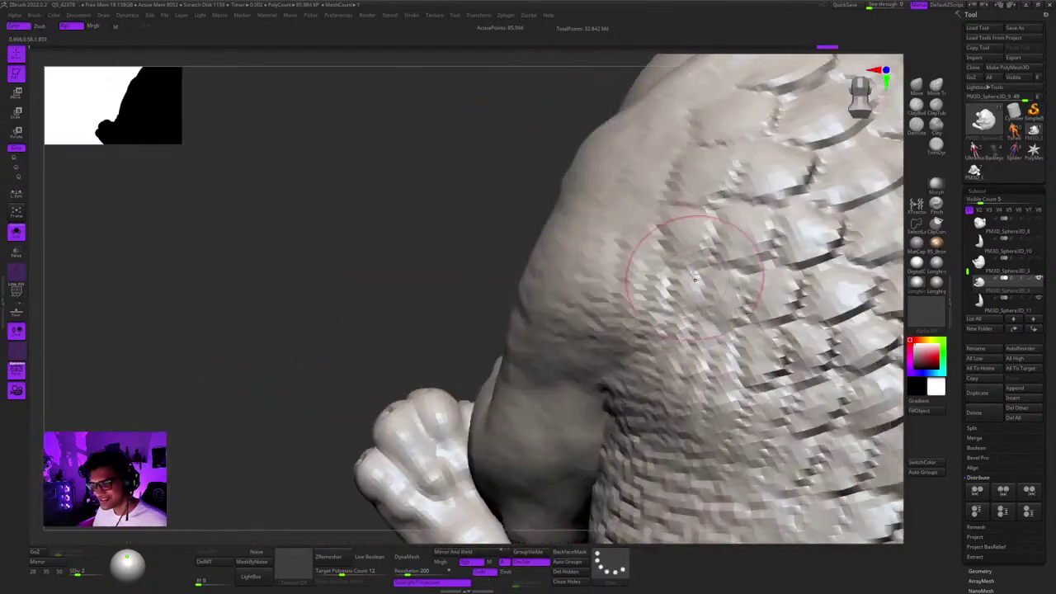
Blend the fine side scales into the larger back scales along the flank behind the arm.
mouse_move(673, 237)
right_down()
mouse_move(684, 218)
mouse_move(660, 221)
right_up()
drag(660, 221, 666, 237)
mouse_move(666, 237)
right_down()
mouse_move(717, 246)
mouse_move(655, 247)
right_up()
right_drag(643, 284, 656, 248)
drag(656, 247, 647, 247)
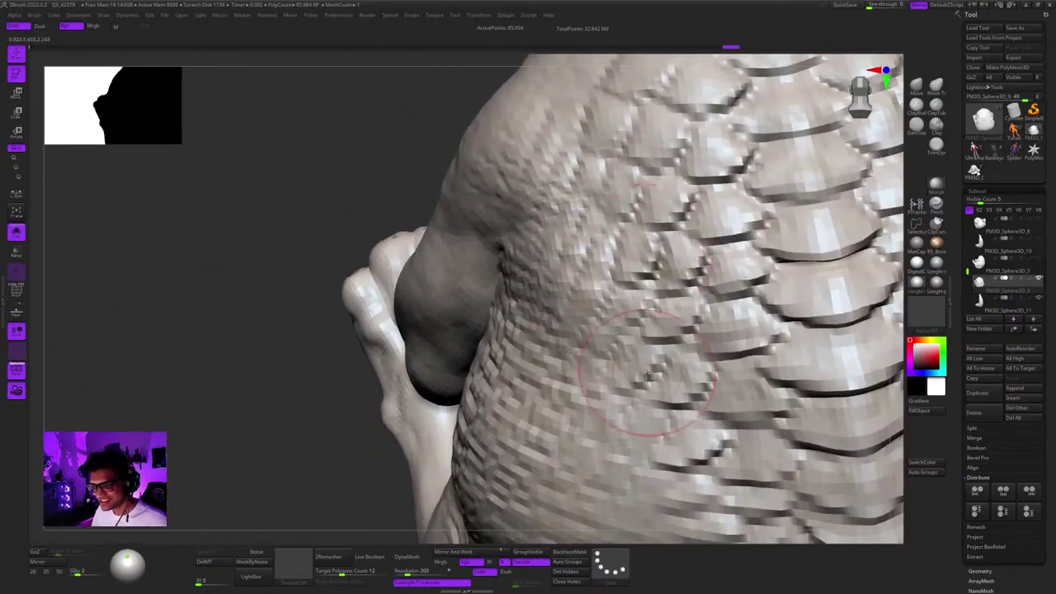
right_drag(648, 375, 649, 280)
drag(648, 281, 607, 322)
right_drag(606, 322, 606, 285)
drag(606, 285, 631, 301)
right_drag(631, 301, 701, 284)
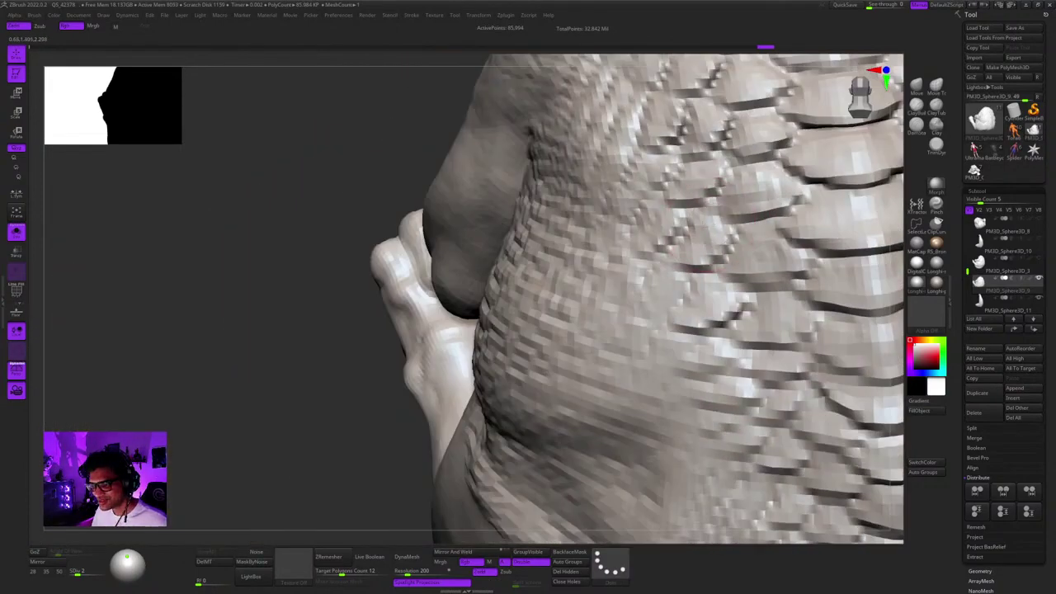
Smooth and morph the scale transition on the lower flank beside the back scales.
shift+drag(691, 358, 696, 353)
ctrl+right_drag(697, 353, 699, 320)
shift+drag(699, 320, 715, 321)
mouse_move(714, 322)
right_down()
mouse_move(711, 297)
mouse_move(754, 272)
right_up()
drag(725, 358, 710, 382)
right_drag(711, 382, 691, 330)
ctrl+right_drag(691, 329, 689, 377)
Fade the lower boundary of the side scales into the smooth skin at the hip and thigh crease.
drag(649, 405, 651, 399)
drag(546, 360, 466, 368)
right_drag(466, 369, 591, 325)
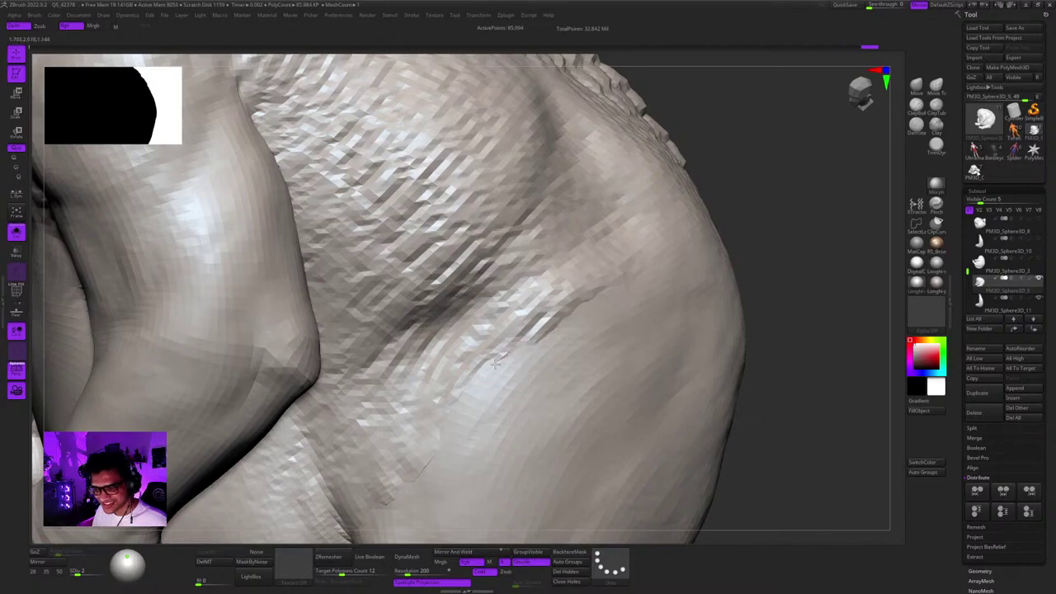
mouse_move(495, 363)
mouse_down()
mouse_move(468, 404)
mouse_move(495, 387)
mouse_up()
drag(561, 334, 470, 404)
alt+right_drag(487, 372, 579, 295)
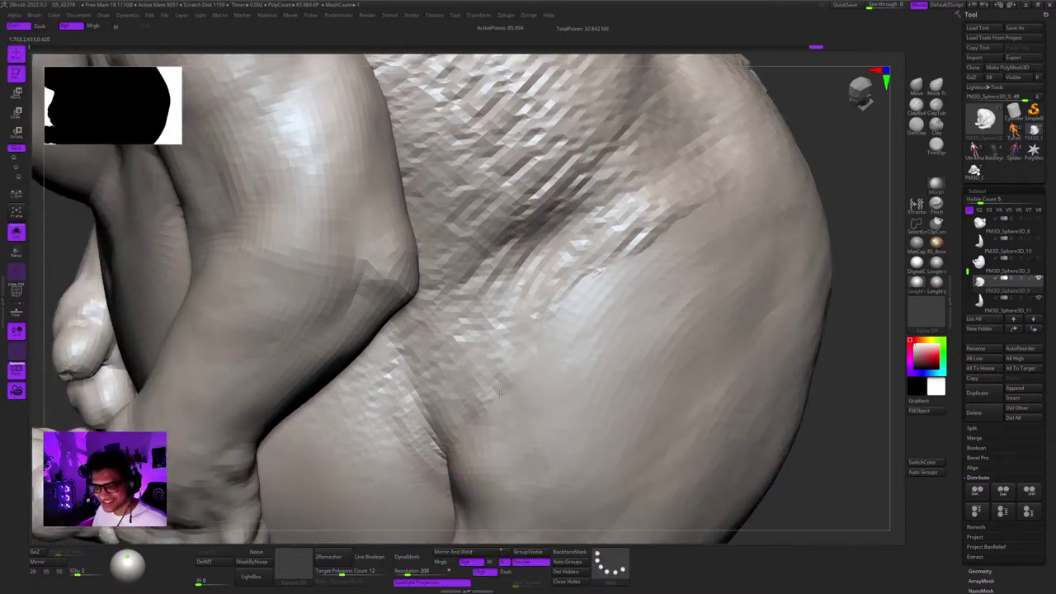
ctrl+right_drag(599, 273, 595, 247)
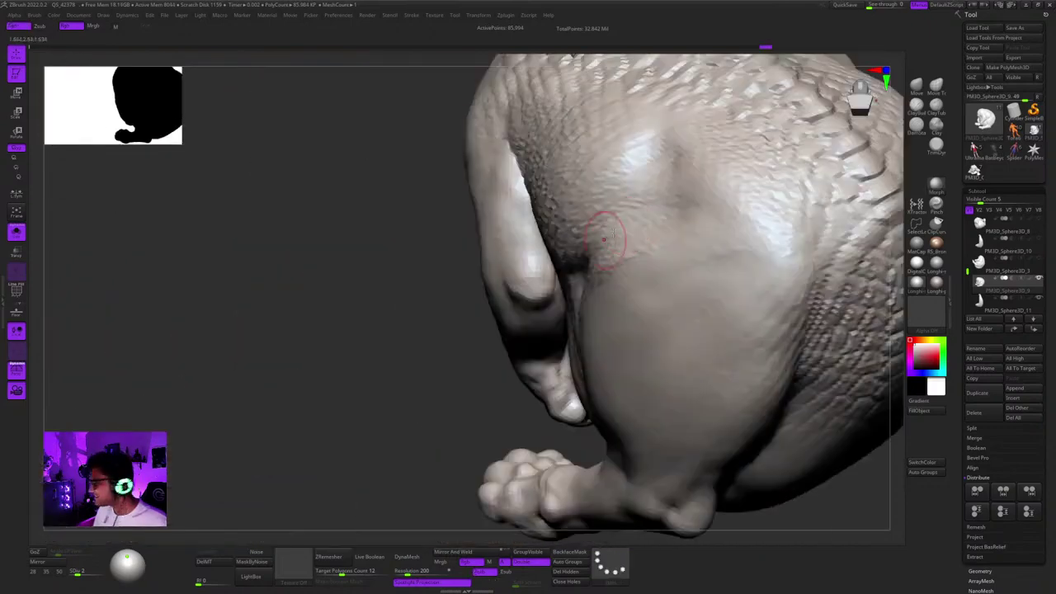
Frame the whole body and display its polyframe briefly to check the polygroups and mesh.
key(shift+f)
key(shift+f)
right_drag(648, 234, 670, 262)
key(f)
key(shift+f)
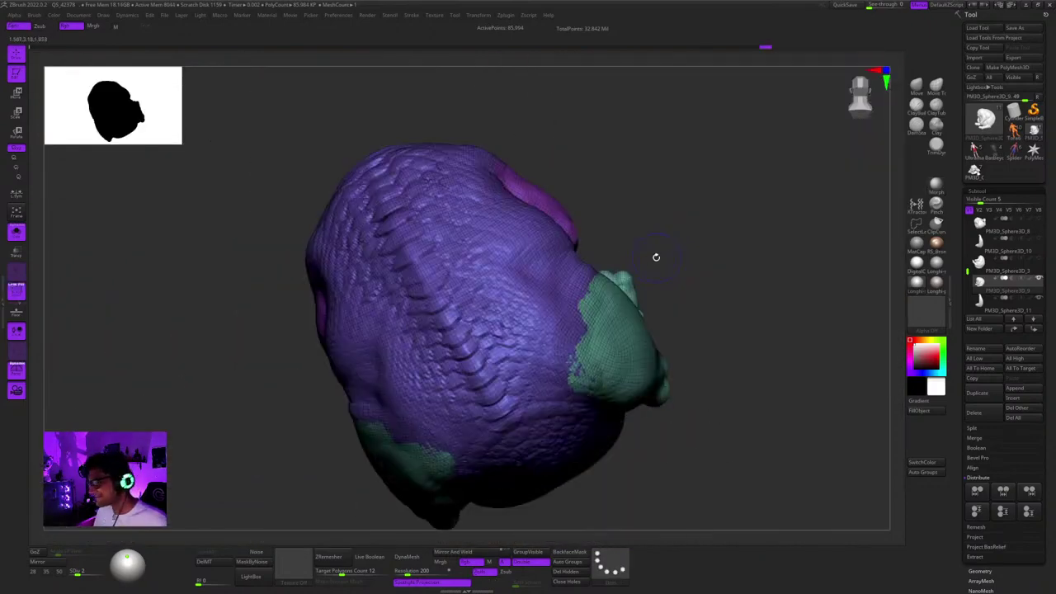
key(shift+f)
Raise the body to subdivision level 4 and examine the blended scales along the back and flank.
key(d)
key(d)
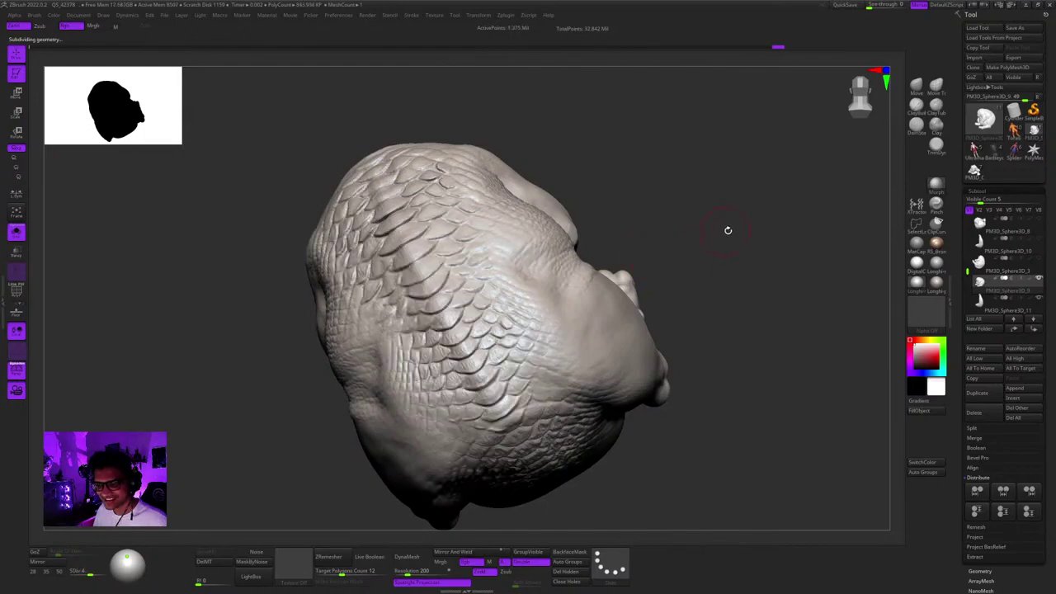
right_drag(728, 231, 660, 288)
ctrl+right_drag(660, 288, 631, 349)
key(d)
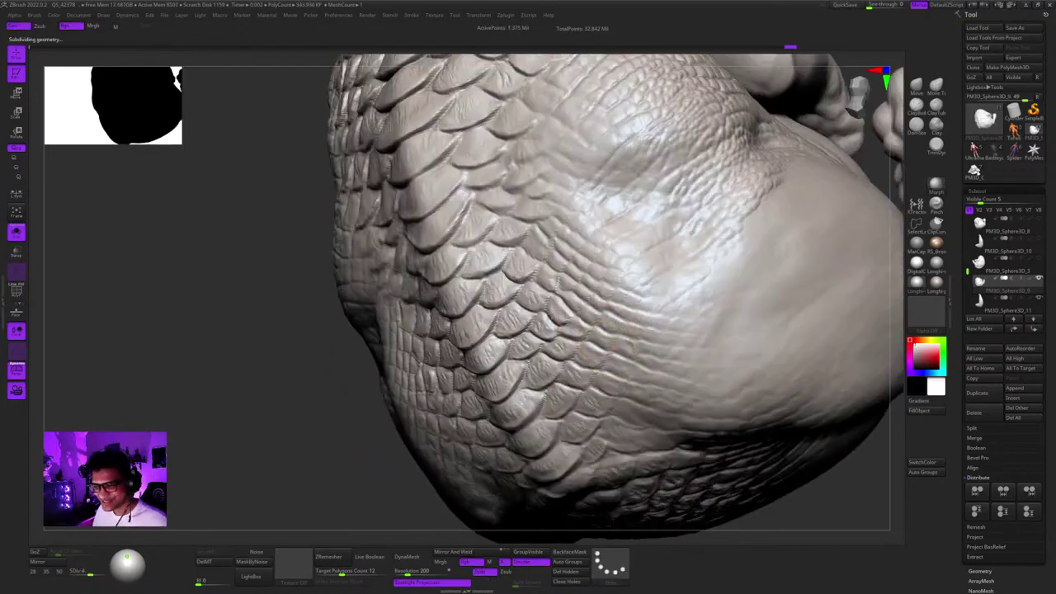
ctrl+right_drag(638, 418, 640, 346)
right_drag(640, 346, 602, 396)
right_click(587, 371)
ctrl+right_drag(602, 396, 598, 323)
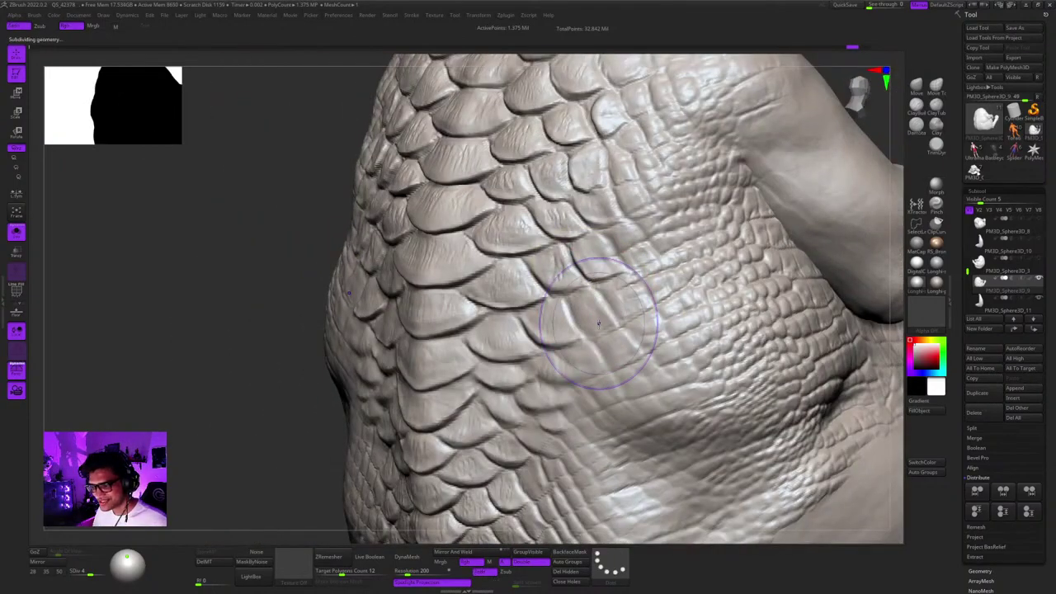
Lower the body to subdivision level 1 and ready the brush for the flank.
key(shift+d)
key(shift+d)
key(shift+d)
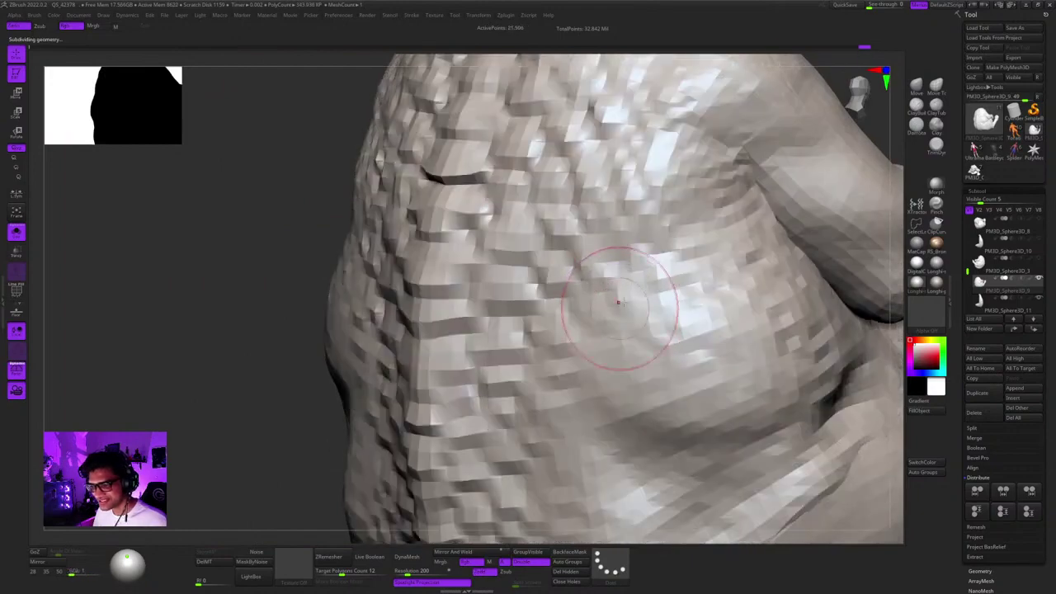
right_click(587, 412)
Try smoothing the flank beside the back scales at the lowest subdivision level, and undo the test strokes.
shift+drag(652, 355, 619, 434)
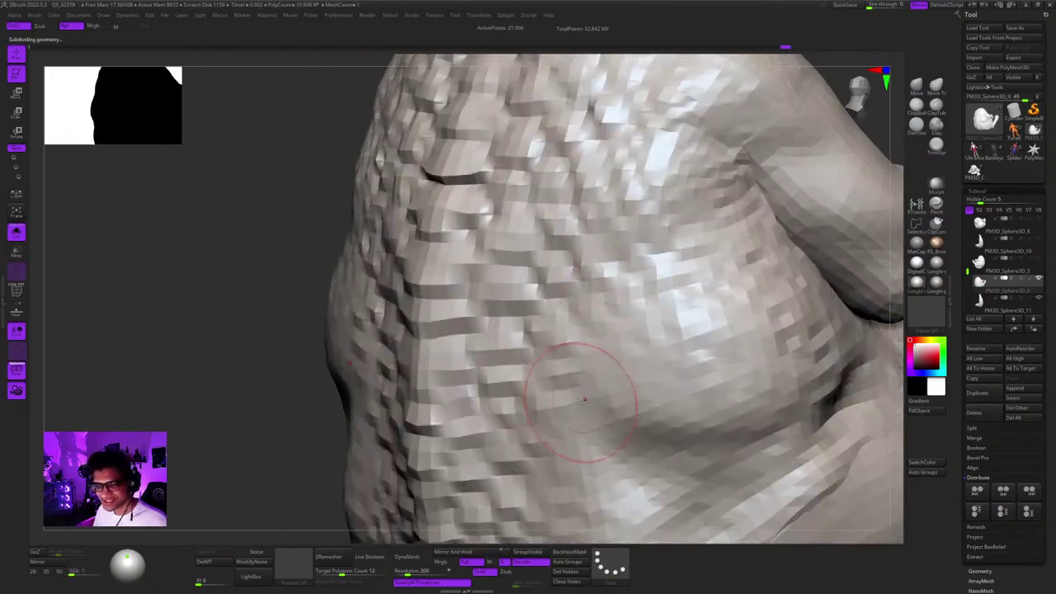
right_drag(584, 400, 577, 418)
key(ctrl+z)
key(ctrl+z)
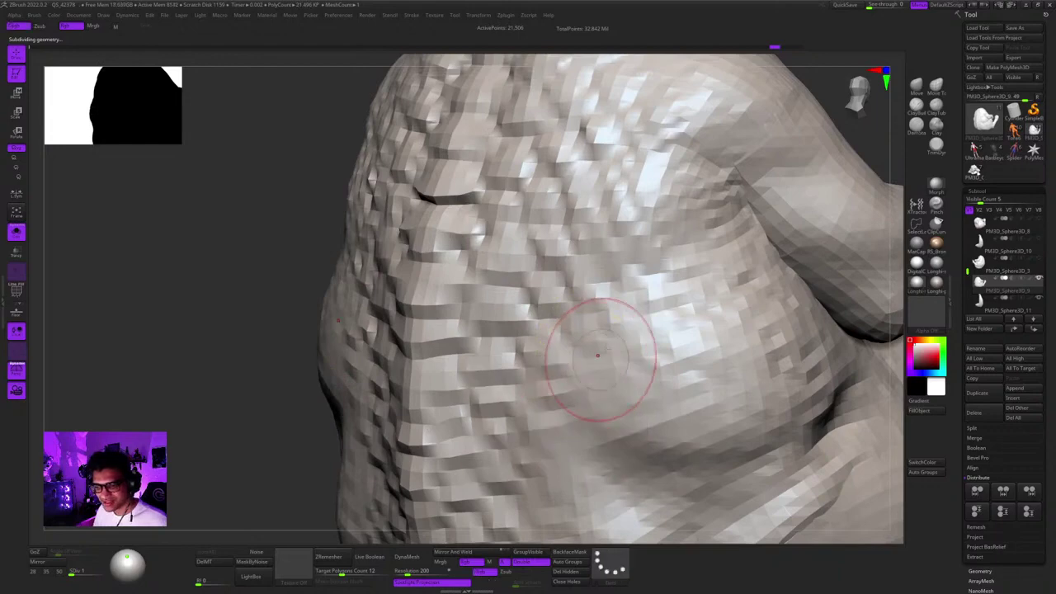
shift+drag(598, 355, 594, 371)
right_click(563, 398)
mouse_move(601, 344)
mouse_down()
mouse_move(590, 358)
mouse_move(593, 327)
mouse_move(596, 367)
mouse_up()
key(ctrl+z)
right_click(540, 379)
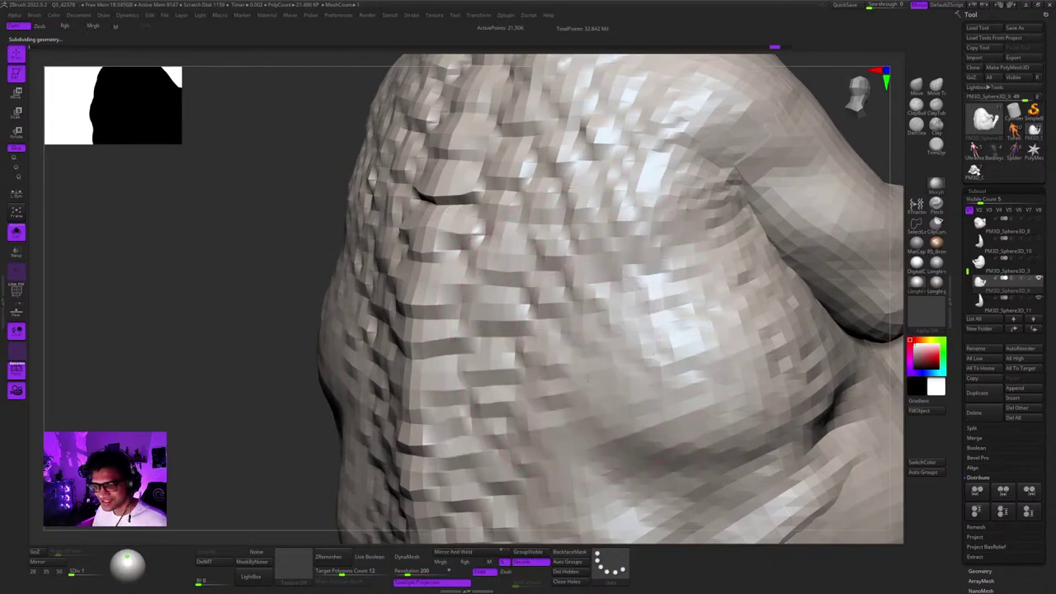
Sculpt broad adjustments on the flank between the back scales and the arm at the lowest subdivision level.
ctrl+right_drag(602, 388, 613, 351)
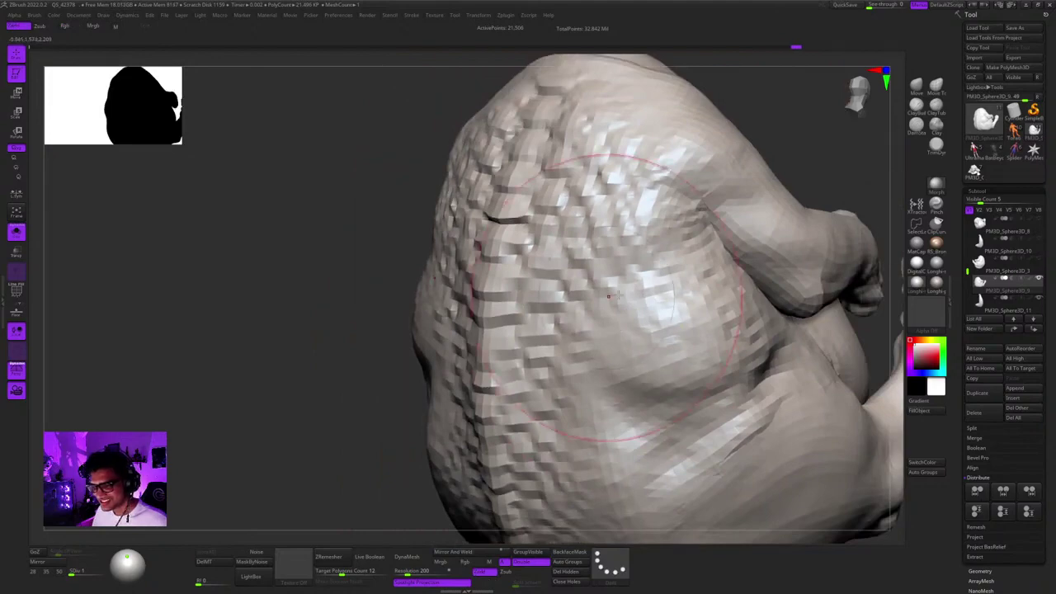
drag(660, 387, 691, 402)
right_drag(692, 403, 671, 377)
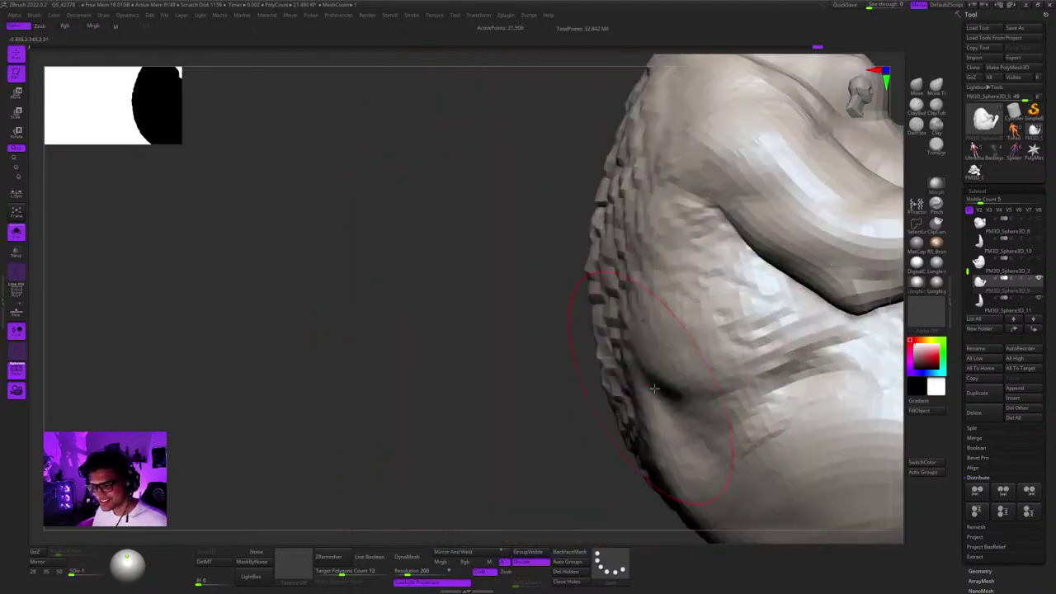
mouse_move(672, 377)
mouse_down()
mouse_move(718, 353)
mouse_move(688, 383)
mouse_up()
right_drag(684, 390, 641, 341)
drag(641, 341, 673, 329)
right_drag(672, 328, 725, 346)
ctrl+right_drag(726, 347, 718, 305)
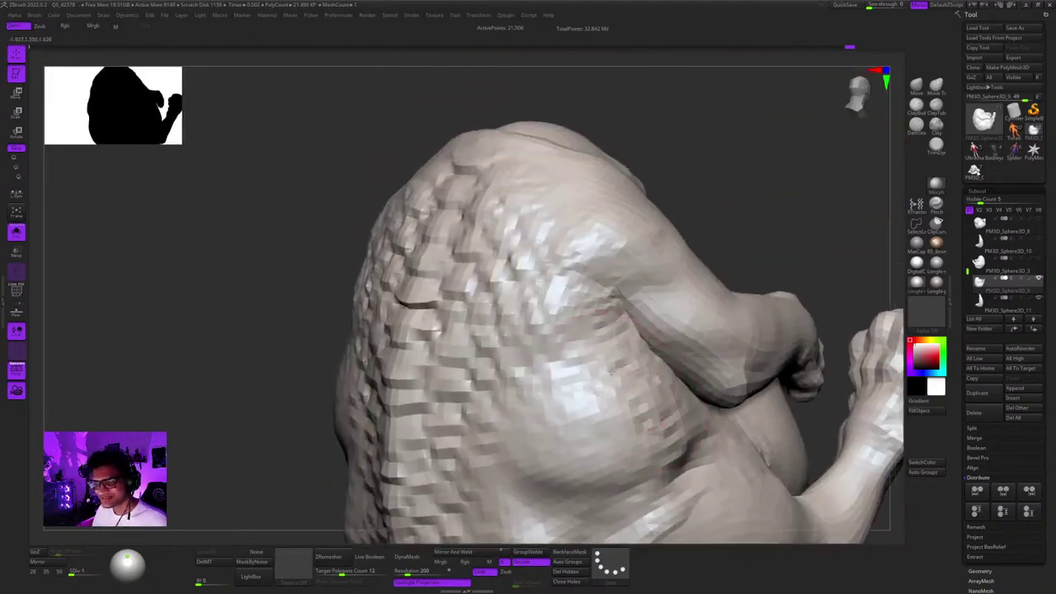
Rework the broad forms along the back's edge and the opposite flank, and raise the body to subdivision level 6.
drag(495, 248, 528, 266)
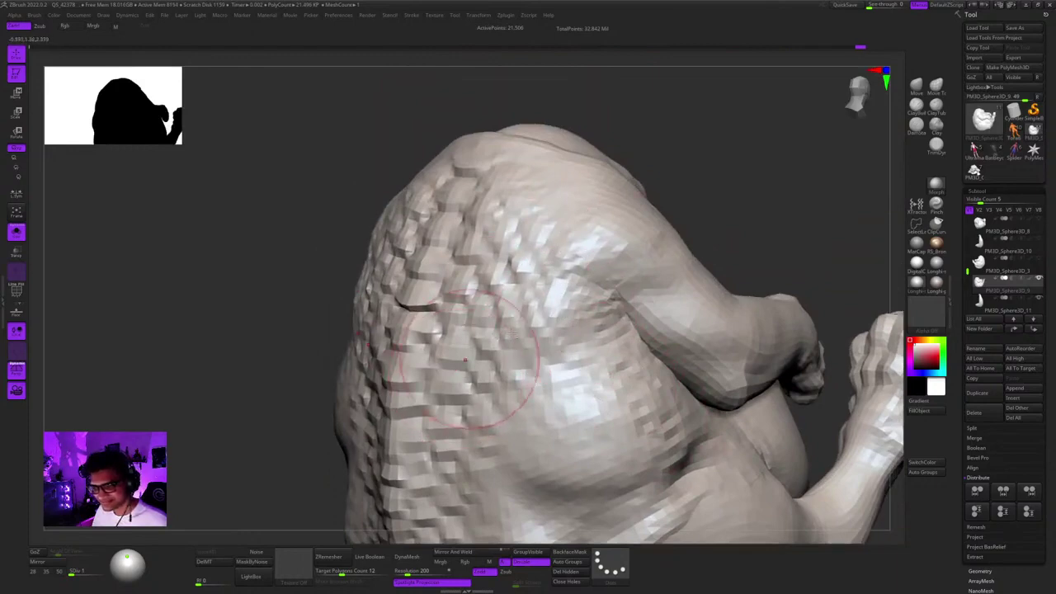
right_drag(539, 288, 605, 279)
drag(652, 361, 656, 365)
mouse_move(656, 364)
right_down()
mouse_move(726, 363)
mouse_move(746, 317)
right_up()
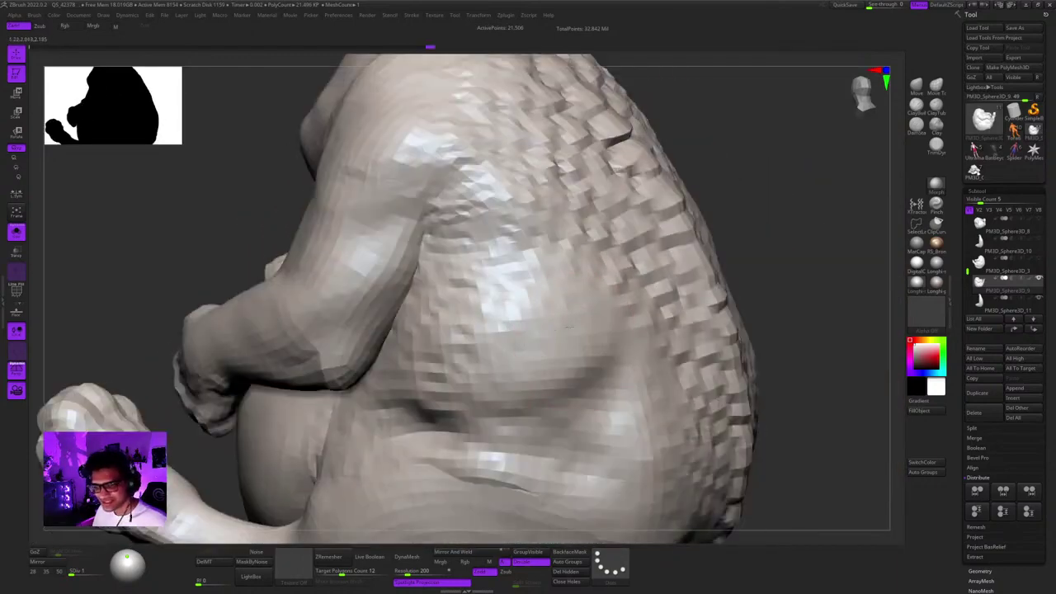
alt+right_drag(592, 399, 678, 337)
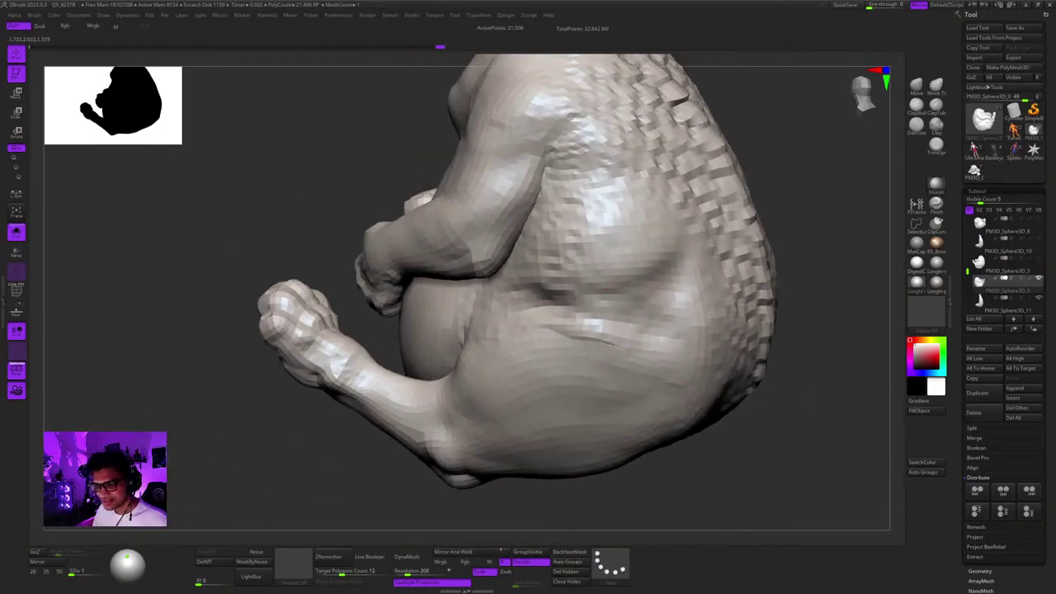
ctrl+right_drag(502, 396, 517, 299)
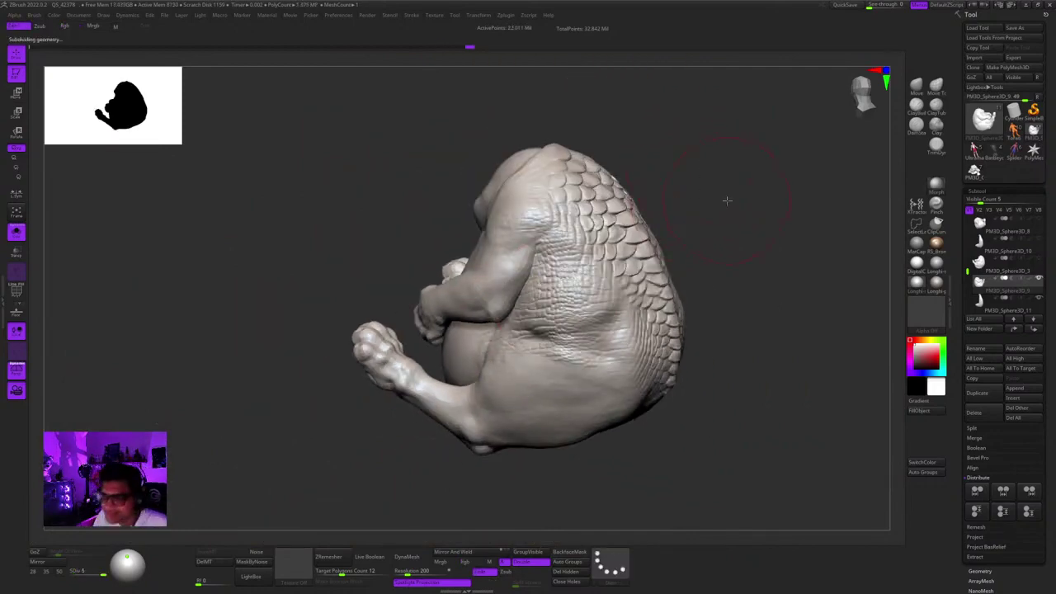
Blend the small flank scales toward the large back scales at subdivision level 6, and check the mesh briefly with the polyframe.
mouse_move(727, 200)
ctrl+right_down()
mouse_move(701, 322)
mouse_move(625, 229)
mouse_move(634, 249)
mouse_move(647, 266)
mouse_move(635, 240)
mouse_move(663, 245)
mouse_move(645, 223)
mouse_move(641, 251)
mouse_move(627, 181)
mouse_move(646, 256)
mouse_move(629, 262)
mouse_move(639, 280)
mouse_move(599, 308)
ctrl+right_up()
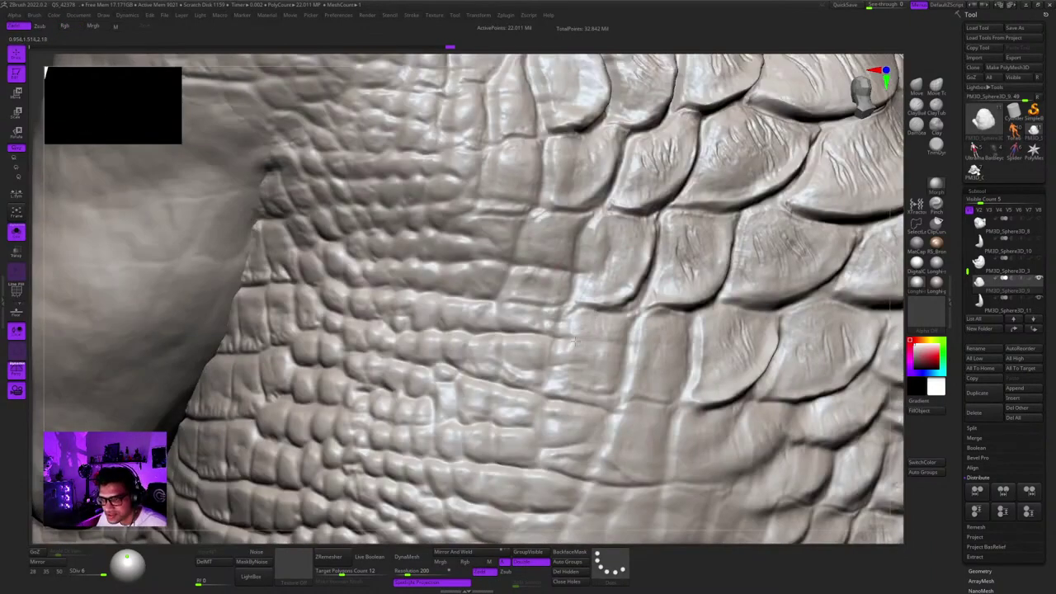
drag(581, 379, 584, 391)
mouse_move(584, 391)
ctrl+right_down()
mouse_move(577, 325)
mouse_move(617, 406)
ctrl+right_up()
right_drag(606, 363, 588, 321)
drag(569, 285, 560, 272)
mouse_move(553, 272)
ctrl+right_down()
mouse_move(547, 212)
mouse_move(724, 189)
mouse_move(761, 153)
mouse_move(764, 162)
mouse_move(726, 231)
mouse_move(639, 224)
mouse_move(622, 247)
mouse_move(623, 169)
ctrl+right_up()
mouse_move(591, 291)
ctrl+right_down()
mouse_move(559, 301)
mouse_move(551, 275)
mouse_move(544, 310)
mouse_move(520, 270)
mouse_move(564, 332)
mouse_move(561, 301)
mouse_move(588, 356)
mouse_move(590, 290)
ctrl+right_up()
key(shift+f)
key(shift+f)
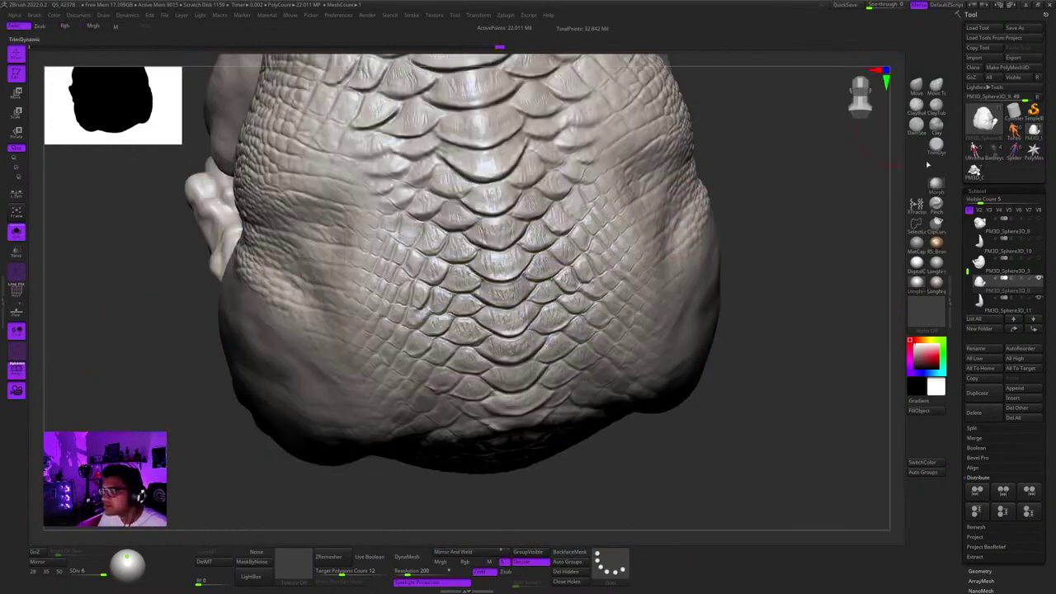
Bring the body's sculpt layer list into view, try a stroke on the flank's scale transition, and undo it.
drag(968, 276, 967, 291)
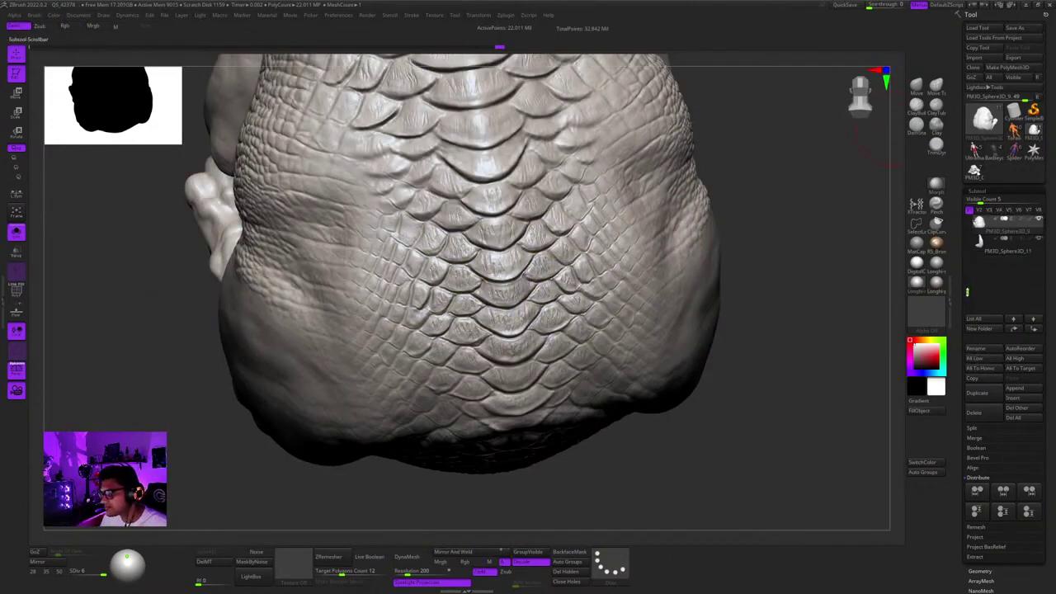
drag(1051, 442, 1052, 322)
ctrl+right_drag(600, 363, 598, 265)
drag(598, 265, 592, 251)
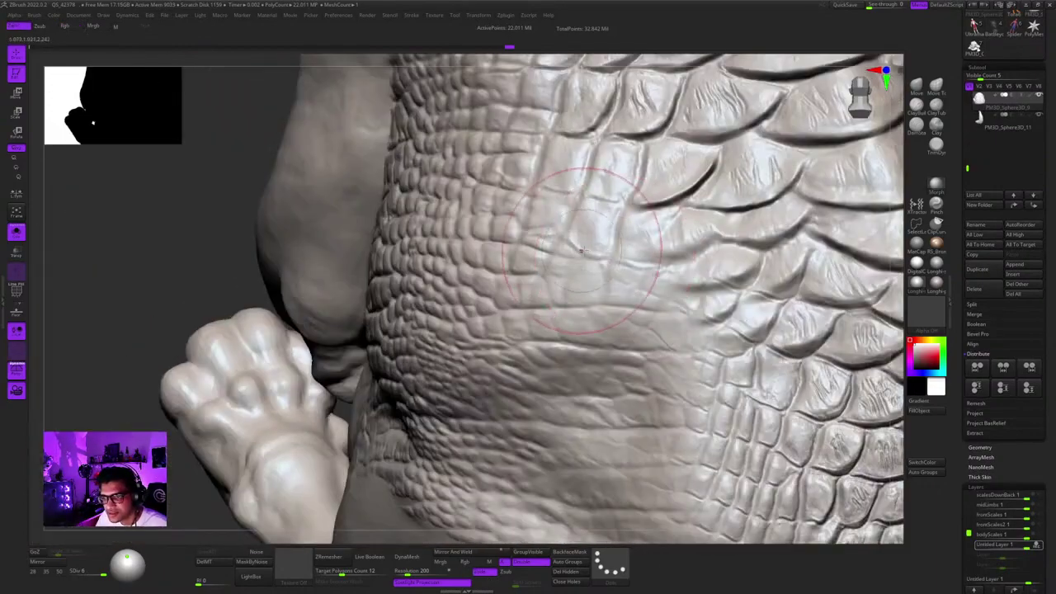
key(ctrl+z)
right_drag(593, 250, 598, 276)
key(space)
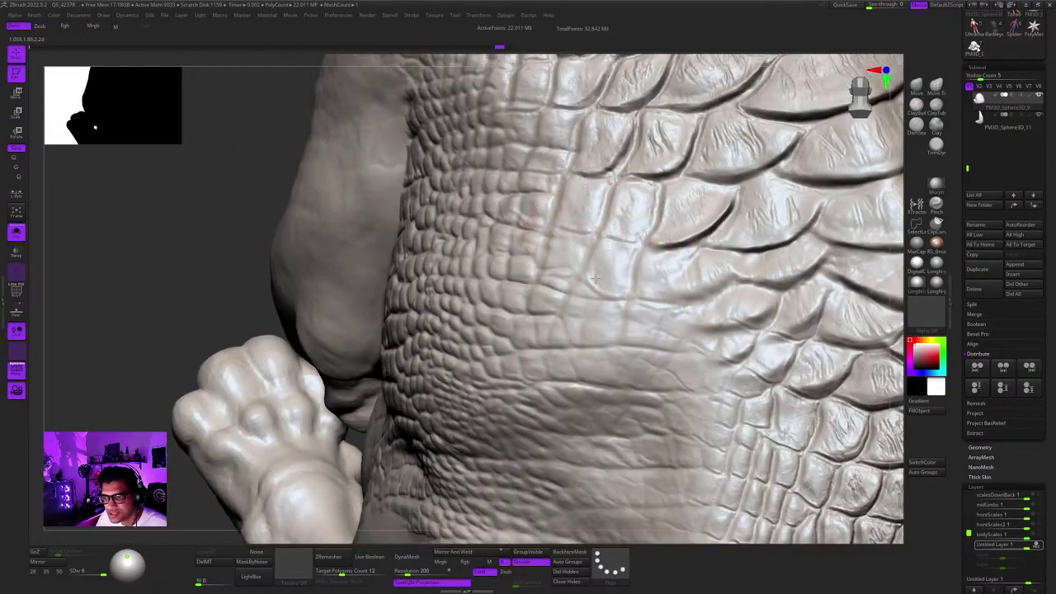
Sculpt the transition between the small side scales and the large back scales behind the arm, undoing the last stroke.
drag(598, 275, 588, 279)
right_drag(589, 279, 567, 248)
mouse_move(568, 247)
mouse_down()
mouse_move(567, 206)
mouse_move(552, 249)
mouse_up()
mouse_move(526, 297)
mouse_down()
mouse_move(570, 247)
mouse_move(600, 279)
mouse_up()
right_drag(601, 279, 582, 239)
ctrl+right_drag(573, 281, 566, 265)
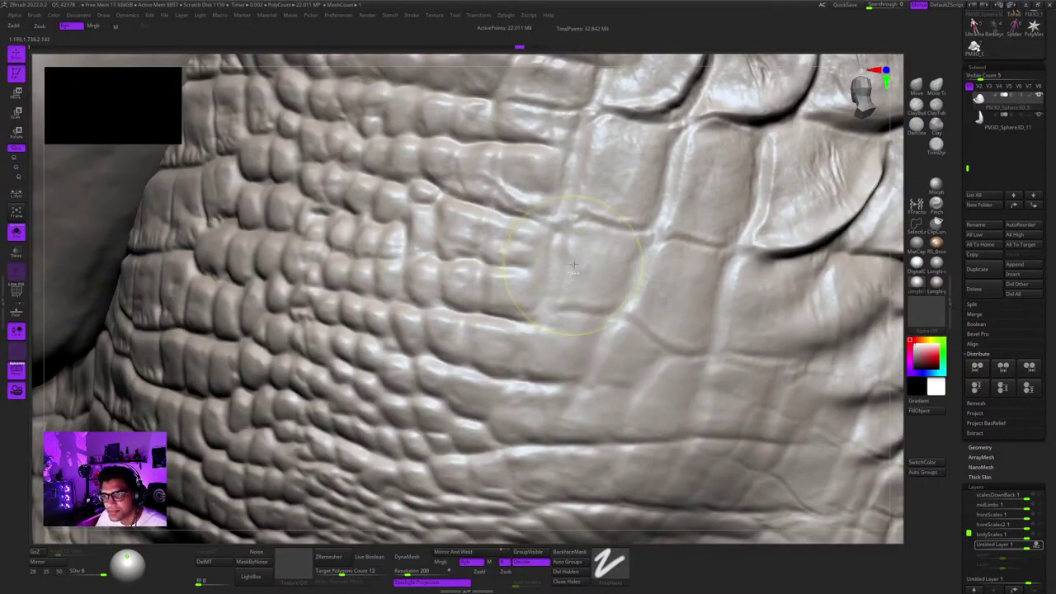
key(ctrl+z)
Adjust the brush and continue blending the side scales into the back scales upward past the armpit.
key(space)
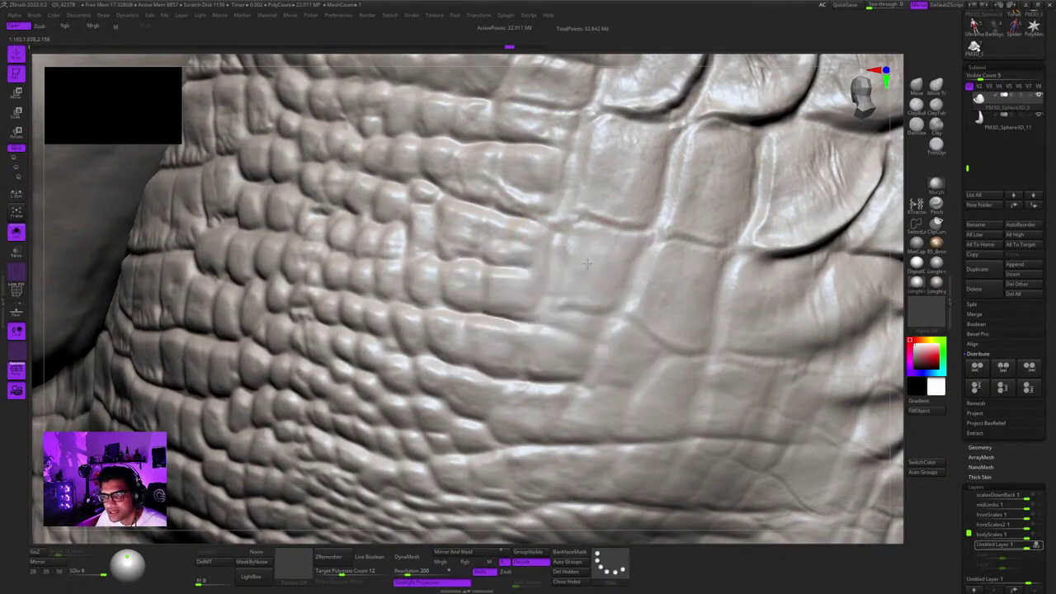
right_drag(584, 295, 588, 313)
right_drag(604, 209, 631, 299)
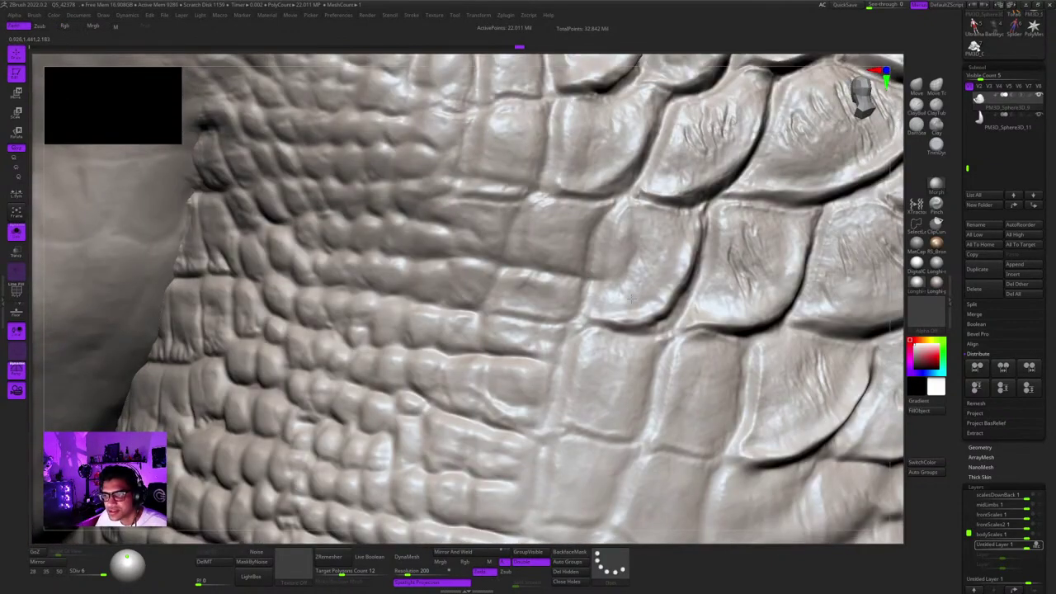
mouse_move(589, 218)
ctrl+right_down()
mouse_move(622, 254)
mouse_move(588, 206)
mouse_move(577, 303)
ctrl+right_up()
key(space)
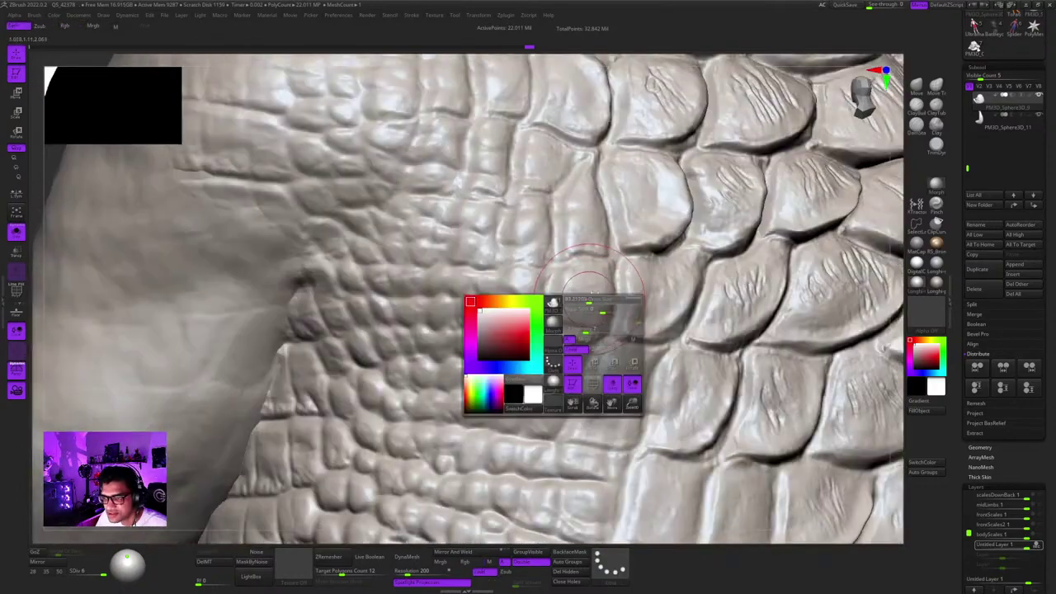
mouse_move(587, 201)
right_down()
mouse_move(606, 252)
mouse_move(594, 268)
mouse_move(601, 308)
right_up()
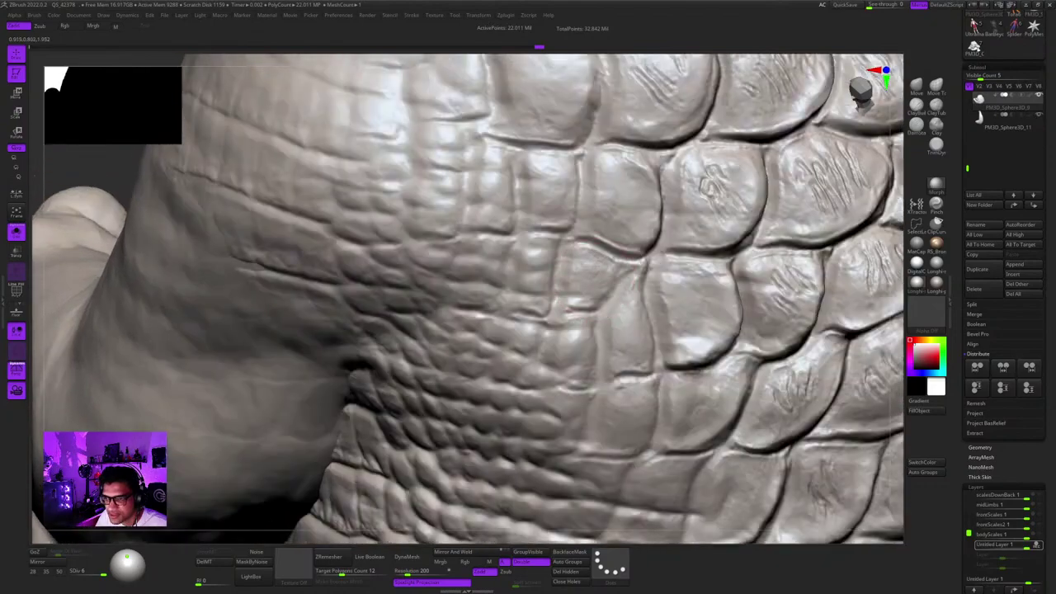
mouse_move(526, 225)
ctrl+right_down()
mouse_move(531, 188)
mouse_move(556, 271)
mouse_move(536, 273)
ctrl+right_up()
Paint temporary mask strokes over the shoulder scales to trace their flow down toward the armpit, and clear the mask.
shift+drag(536, 272, 577, 248)
right_drag(582, 249, 571, 236)
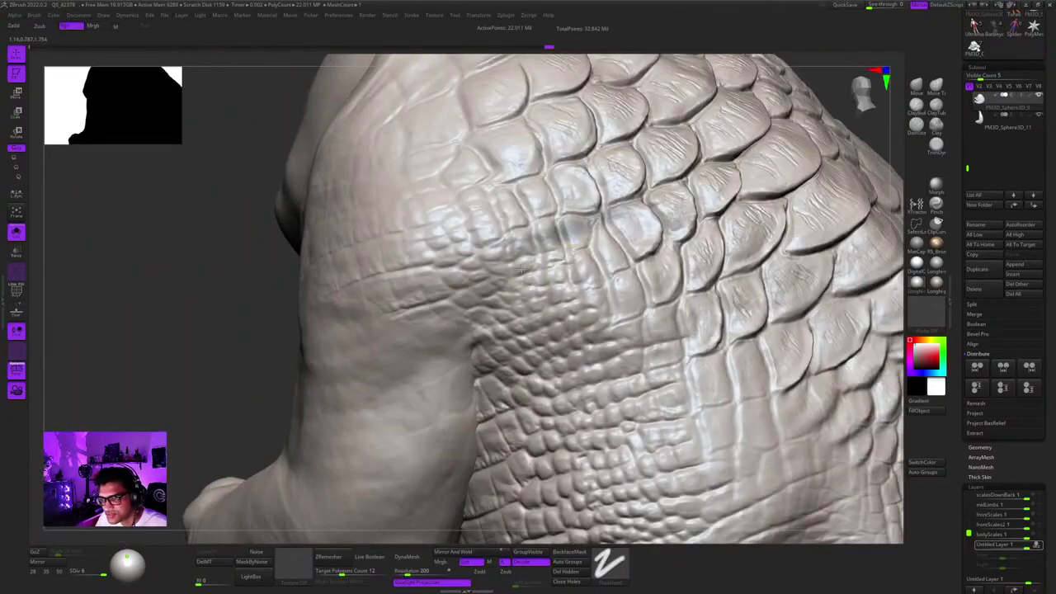
shift+drag(578, 239, 643, 219)
right_drag(645, 214, 587, 221)
shift+drag(587, 227, 551, 248)
right_drag(549, 256, 538, 237)
shift+drag(532, 260, 491, 316)
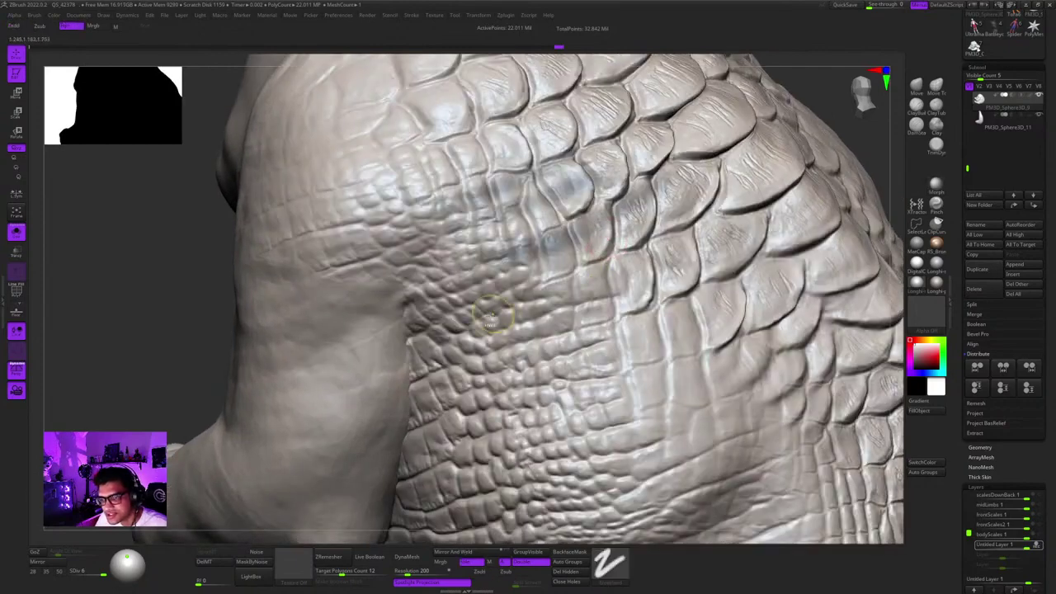
mouse_move(528, 288)
ctrl+right_down()
mouse_move(532, 318)
mouse_move(536, 239)
ctrl+right_up()
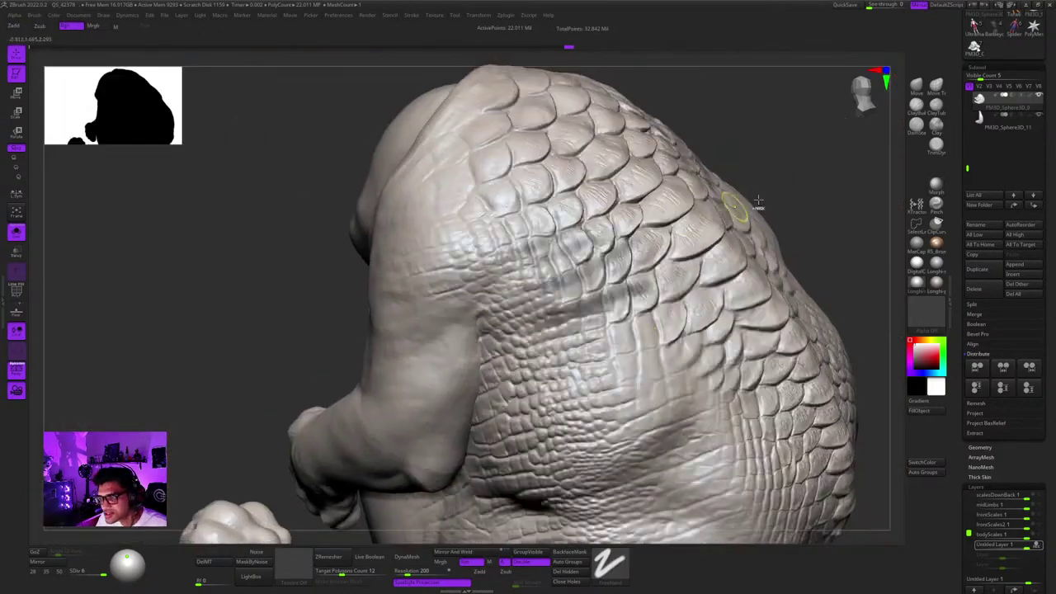
ctrl+right_drag(499, 330, 513, 404)
Trace the scale direction from the armpit toward the back with temporary mask strokes, and clear them.
shift+drag(635, 283, 569, 355)
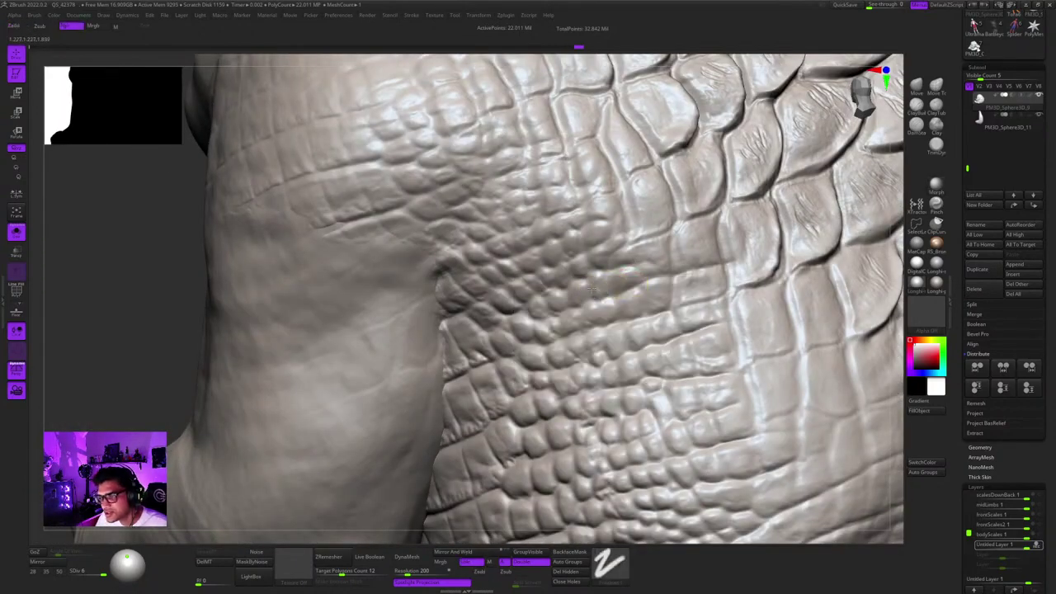
drag(623, 266, 740, 221)
drag(688, 276, 789, 228)
mouse_move(808, 206)
ctrl+right_down()
mouse_move(841, 130)
mouse_move(704, 240)
mouse_move(487, 340)
mouse_move(512, 425)
ctrl+right_up()
right_drag(631, 274, 658, 305)
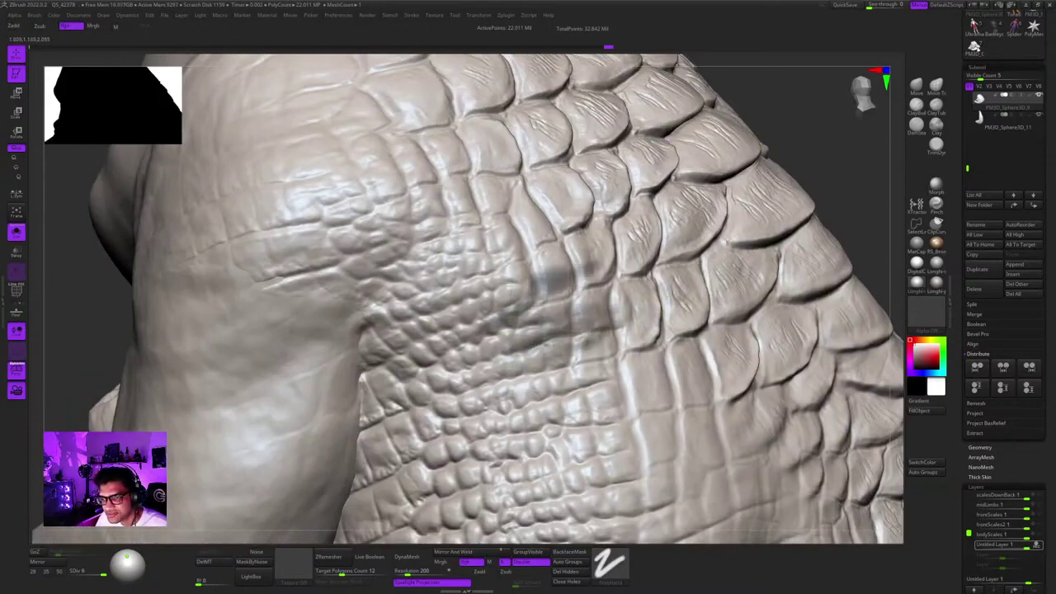
mouse_move(487, 275)
ctrl+mouse_down()
mouse_move(536, 224)
mouse_move(463, 256)
ctrl+mouse_up()
mouse_move(523, 207)
ctrl+mouse_down()
mouse_move(539, 189)
mouse_move(414, 216)
ctrl+mouse_up()
ctrl+right_drag(476, 248, 484, 177)
ctrl+drag(767, 222, 796, 256)
Paint parallel temporary mask bands from the back scales across the mid flank to mark the transition rows, and clear them.
ctrl+right_drag(629, 278, 631, 342)
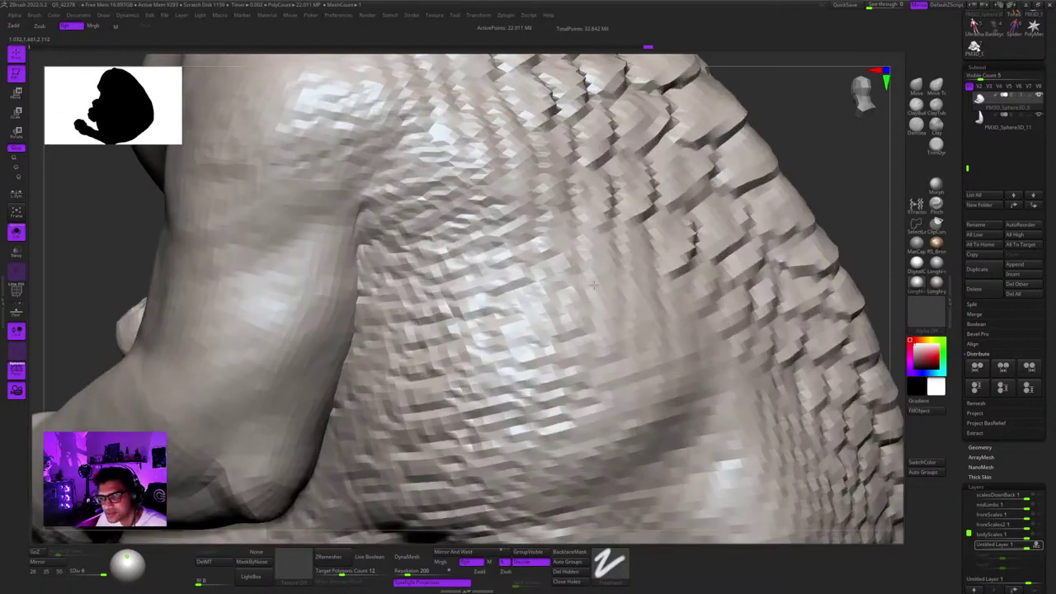
alt+right_drag(673, 227, 672, 165)
ctrl+drag(656, 188, 548, 216)
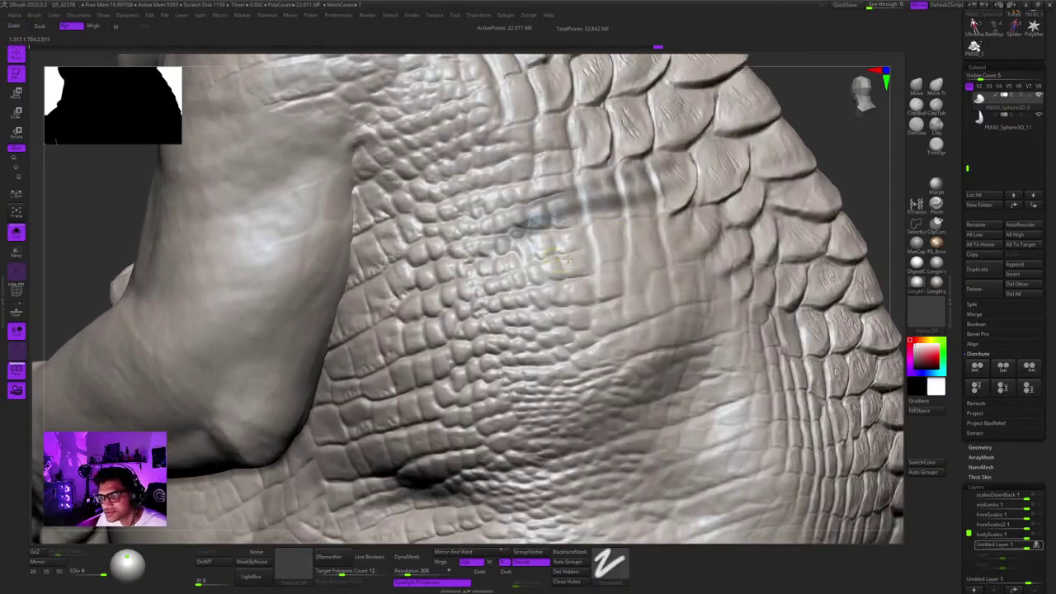
ctrl+drag(731, 257, 526, 311)
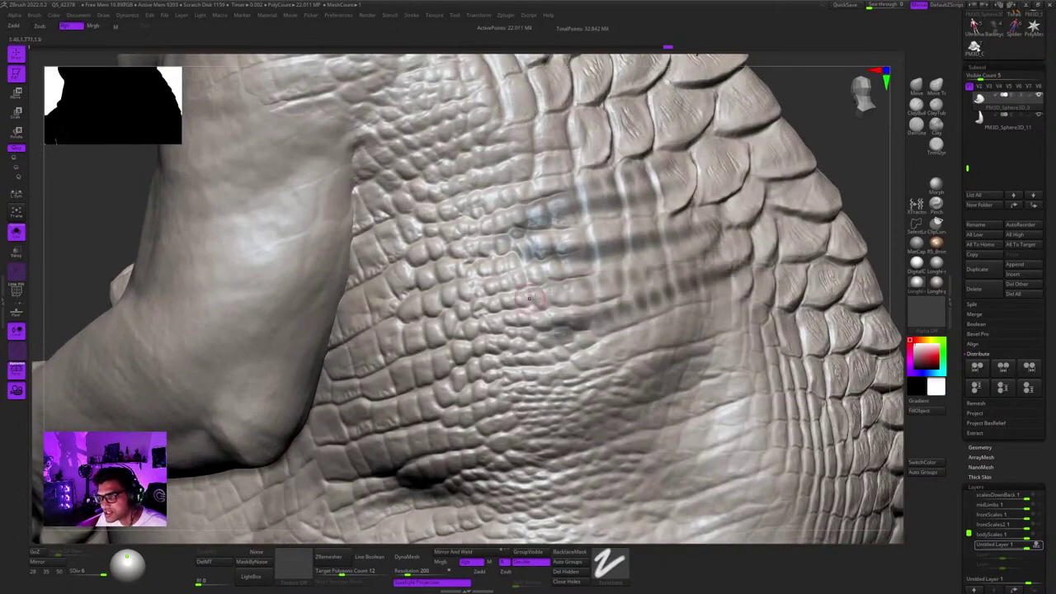
alt+right_drag(577, 305, 584, 241)
ctrl+drag(693, 256, 569, 280)
ctrl+right_drag(577, 272, 582, 183)
ctrl+drag(823, 190, 832, 229)
ctrl+right_drag(633, 224, 635, 293)
Sculpt the smooth transition area above the flank fold so the side scales lead into the back scales.
mouse_move(635, 212)
right_down()
mouse_move(649, 236)
mouse_move(628, 277)
mouse_move(612, 224)
right_up()
right_drag(615, 277, 653, 247)
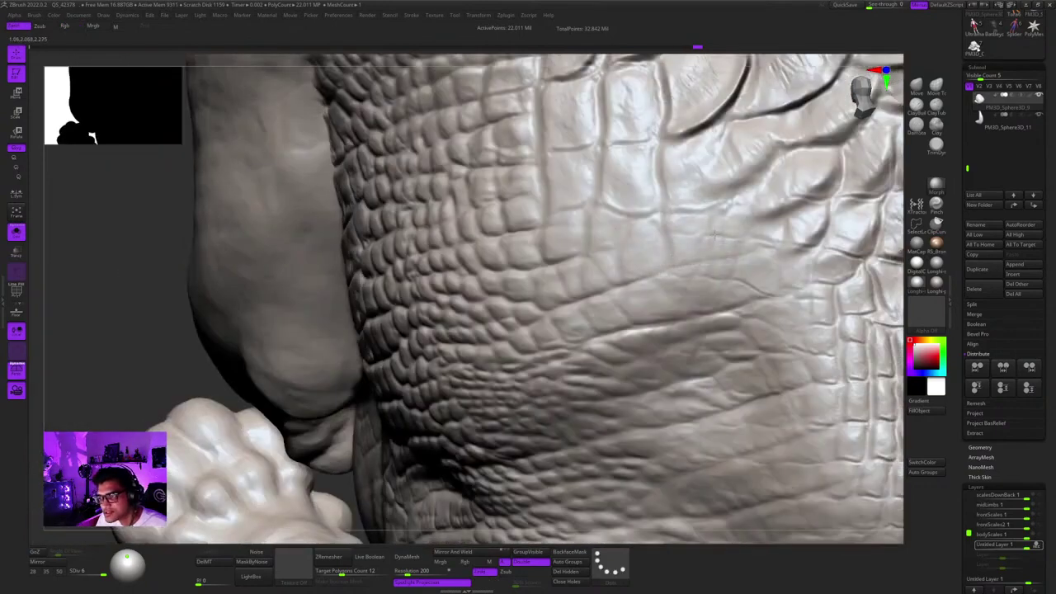
right_drag(715, 236, 655, 233)
ctrl+right_drag(633, 271, 588, 278)
right_drag(544, 314, 641, 228)
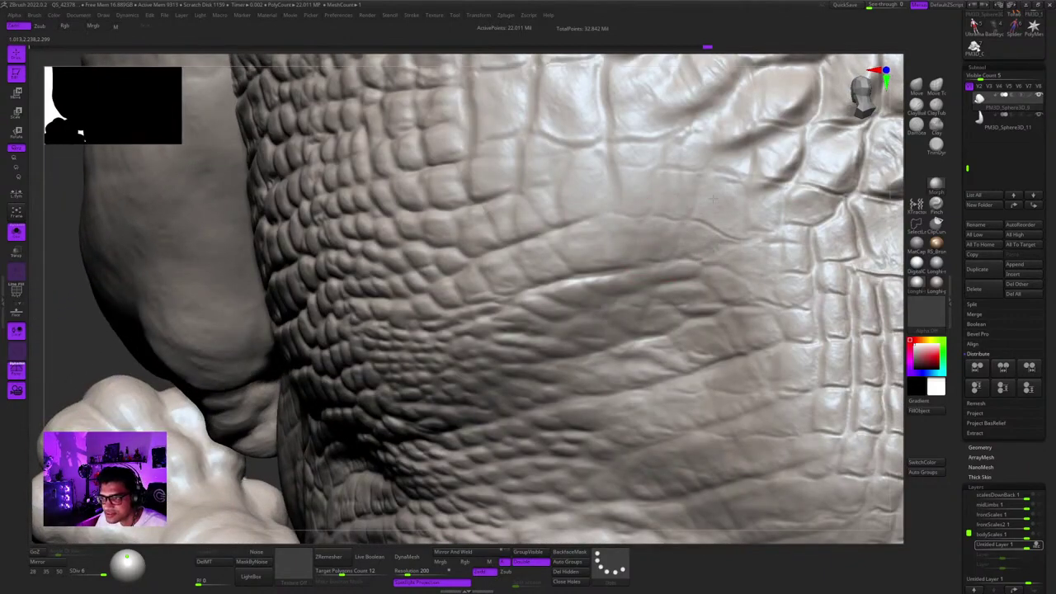
ctrl+right_drag(664, 205, 668, 230)
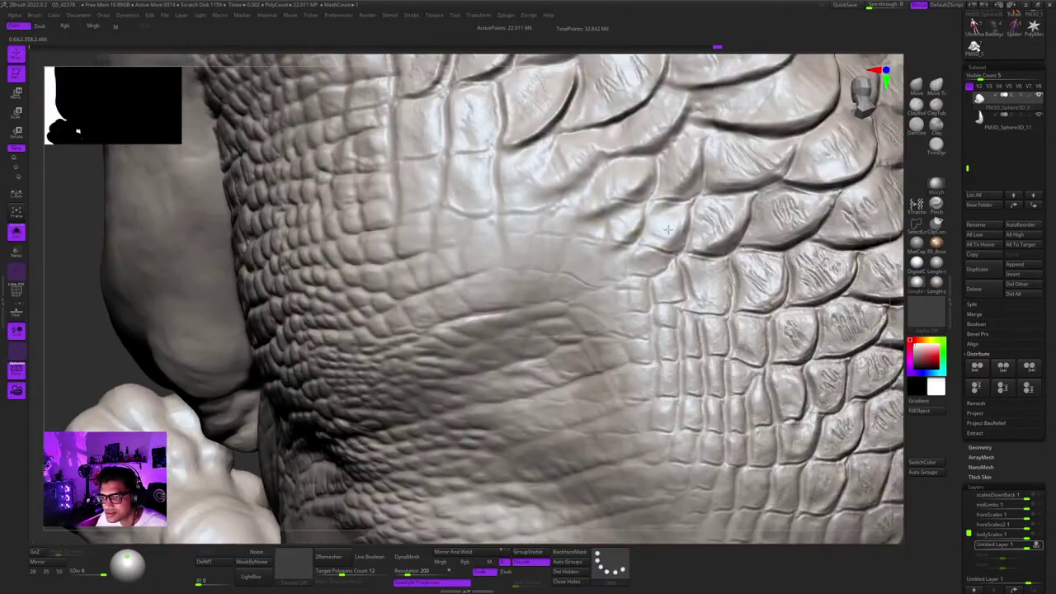
mouse_move(665, 316)
ctrl+right_down()
mouse_move(598, 248)
mouse_move(603, 300)
ctrl+right_up()
key(space)
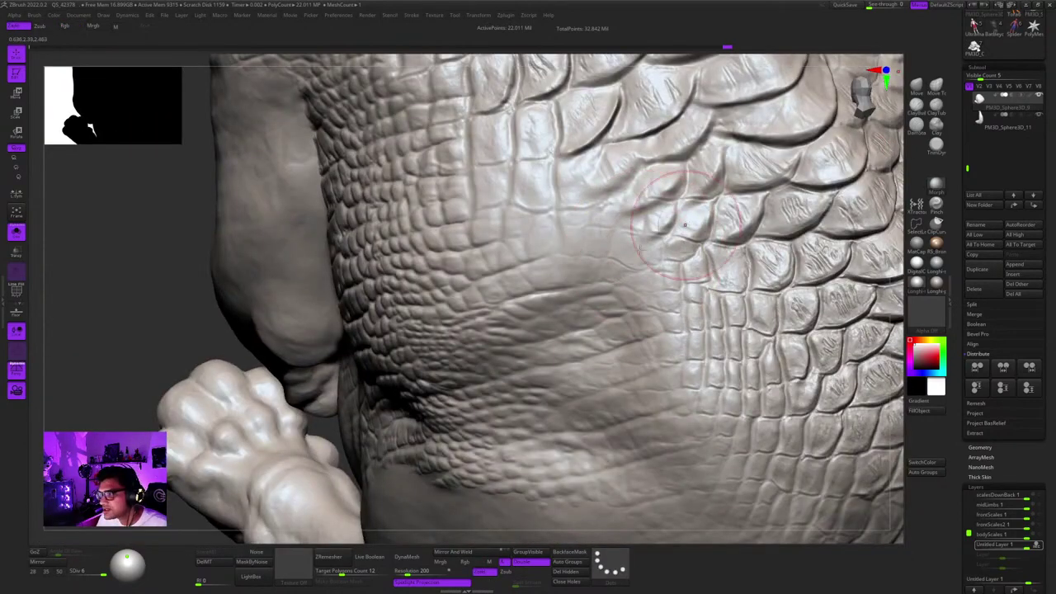
Adjust the brush and blend the wrinkled flank skin into the small square scales along the lower back.
ctrl+right_drag(588, 257, 610, 240)
key(space)
key(space)
right_drag(655, 203, 596, 246)
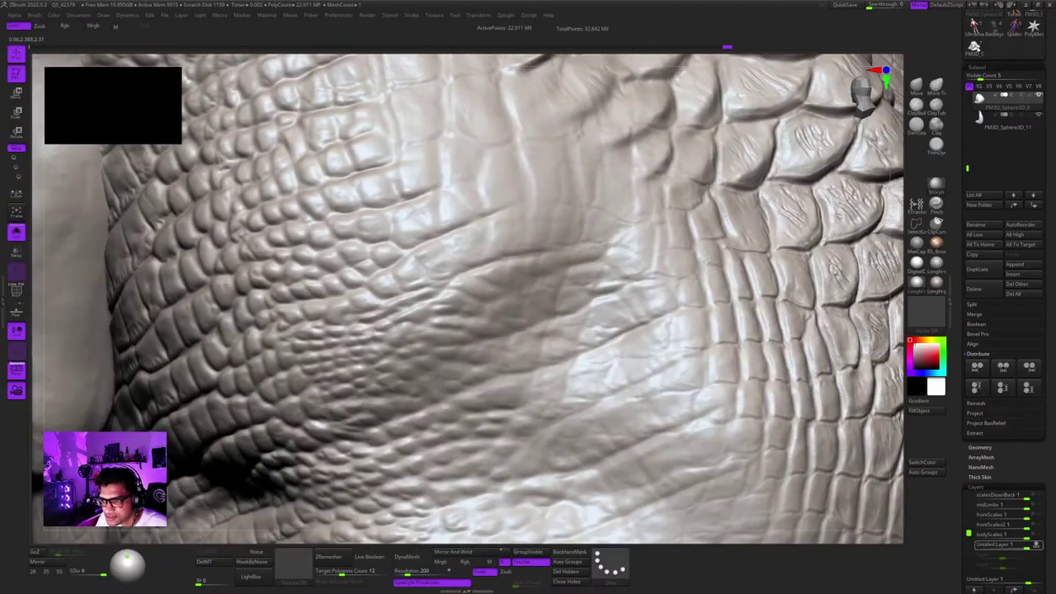
drag(657, 282, 662, 280)
ctrl+right_drag(661, 280, 641, 254)
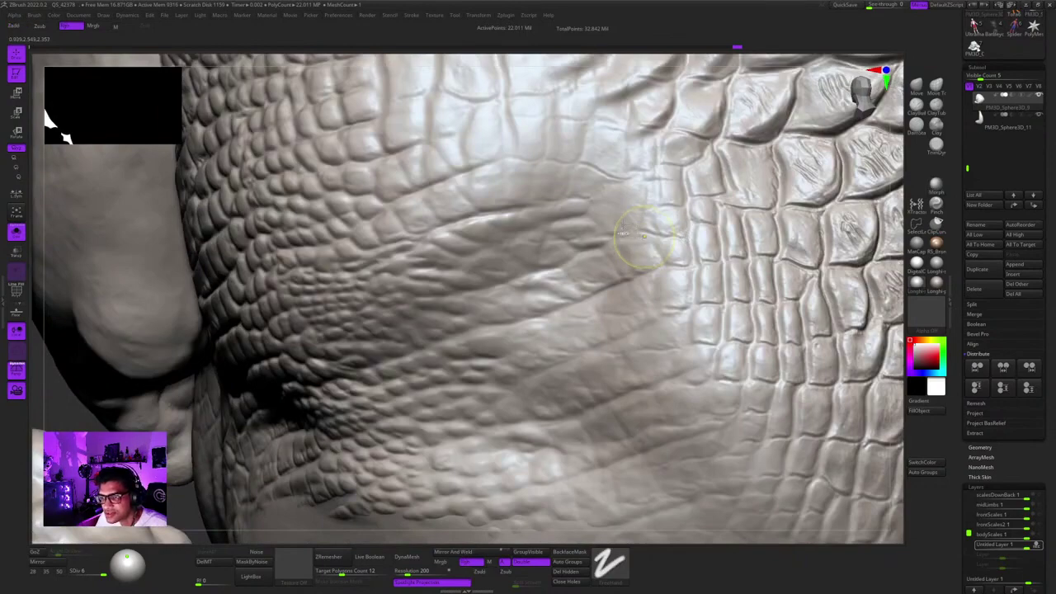
mouse_move(621, 225)
ctrl+right_down()
mouse_move(624, 205)
mouse_move(640, 206)
mouse_move(656, 237)
mouse_move(637, 216)
mouse_move(612, 248)
ctrl+right_up()
ctrl+right_drag(585, 309, 691, 252)
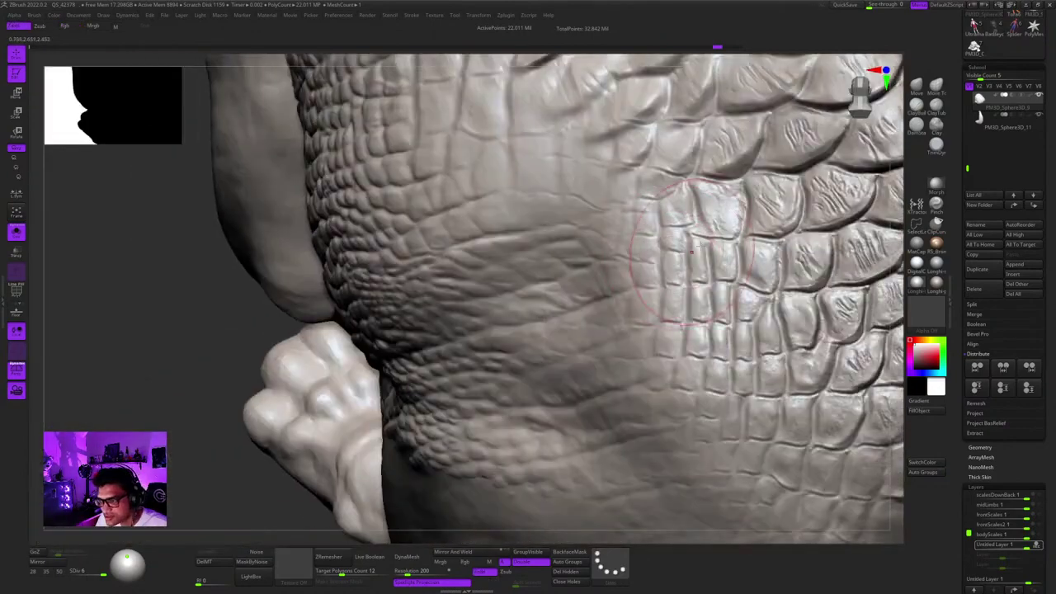
Sculpt a small oval scale at the end of the upper flank fold, beside the square back scales.
ctrl+right_drag(709, 371, 636, 292)
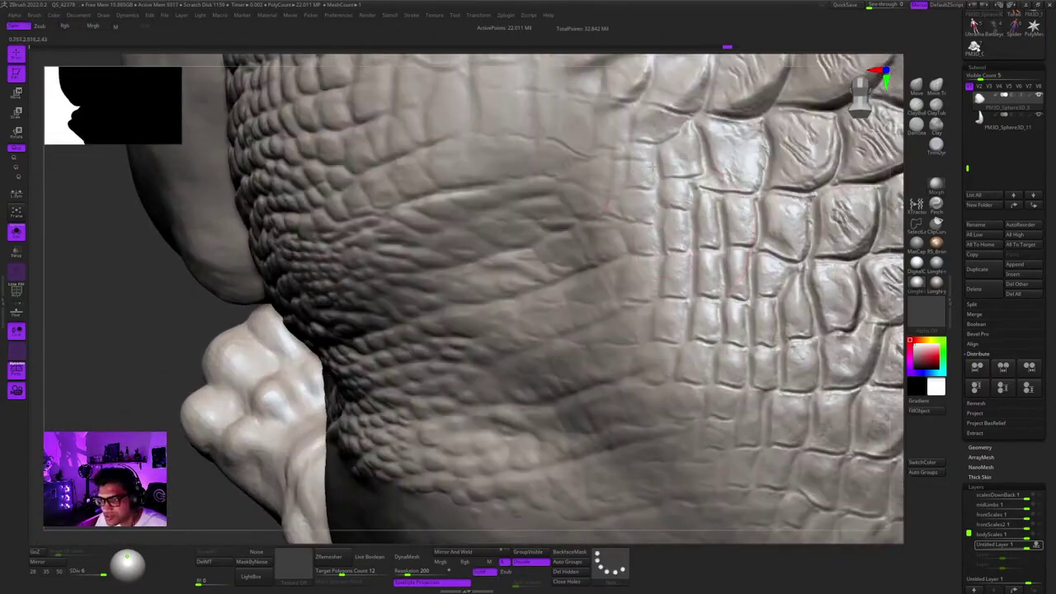
mouse_move(636, 253)
ctrl+right_down()
mouse_move(633, 216)
mouse_move(614, 242)
ctrl+right_up()
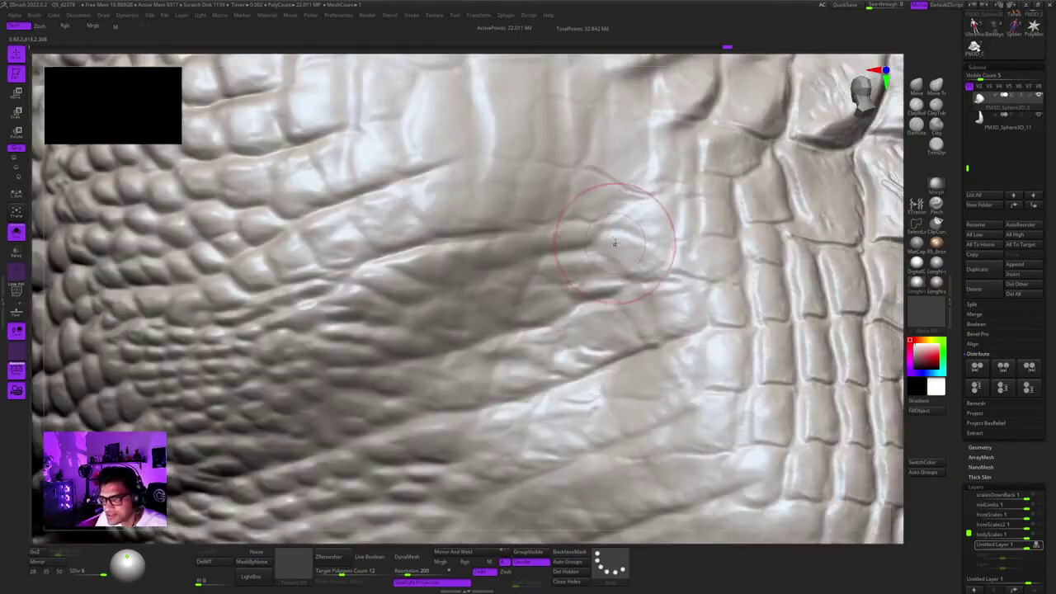
ctrl+right_drag(652, 281, 645, 266)
right_click(646, 279)
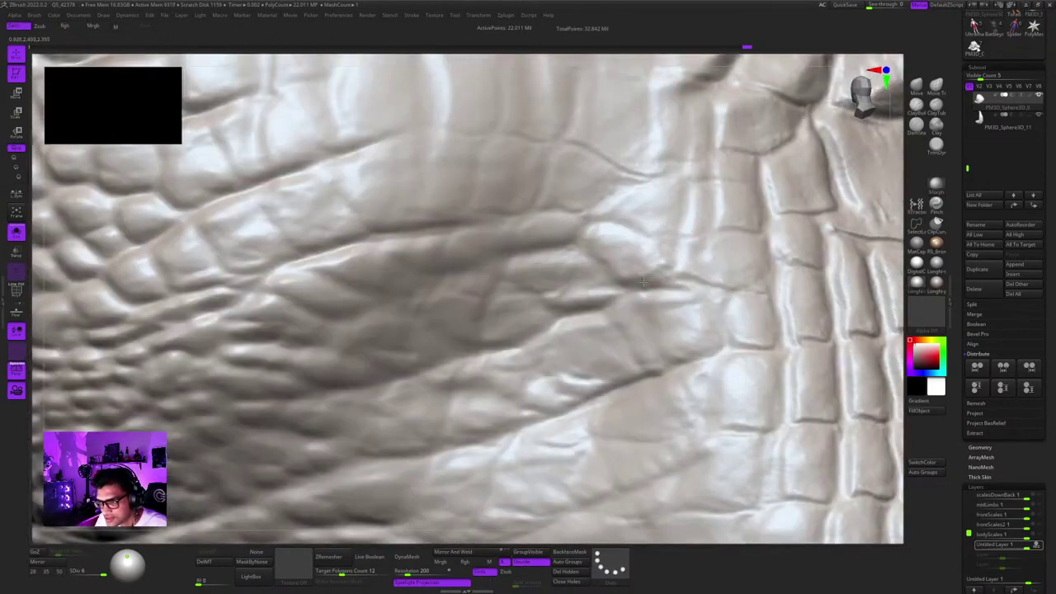
right_click(607, 257)
mouse_move(618, 269)
mouse_down()
mouse_move(610, 260)
mouse_move(658, 247)
mouse_up()
right_drag(658, 247, 677, 216)
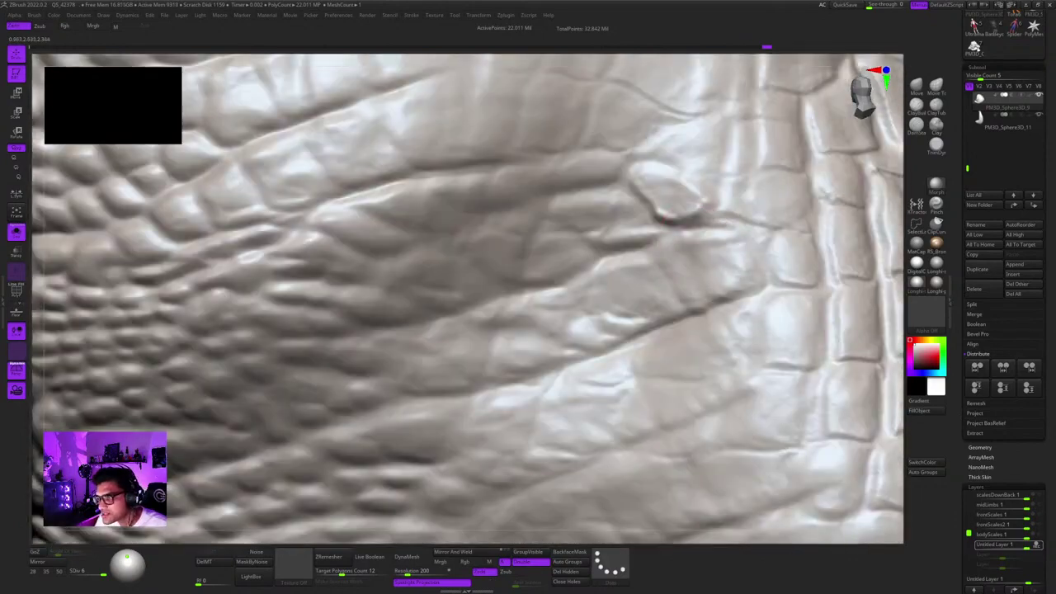
Shape the rounded end of the next flank fold below the oval scale into a second scale.
mouse_move(742, 269)
ctrl+right_down()
mouse_move(684, 248)
mouse_move(640, 285)
mouse_move(641, 302)
ctrl+right_up()
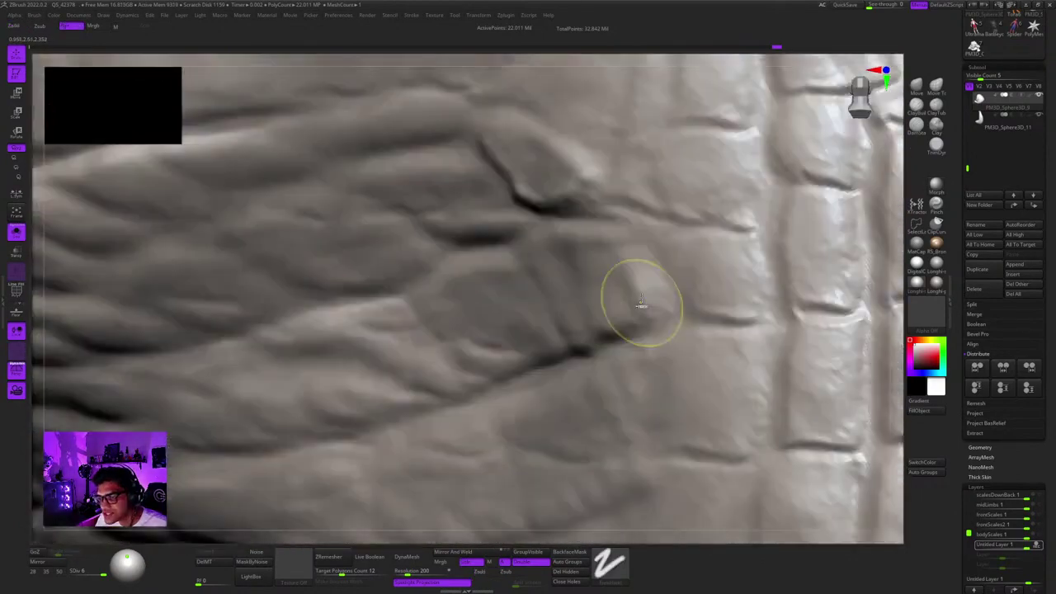
mouse_move(641, 302)
mouse_down()
mouse_move(636, 259)
mouse_move(622, 325)
mouse_up()
ctrl+right_drag(623, 325, 625, 302)
right_drag(624, 302, 634, 219)
key(space)
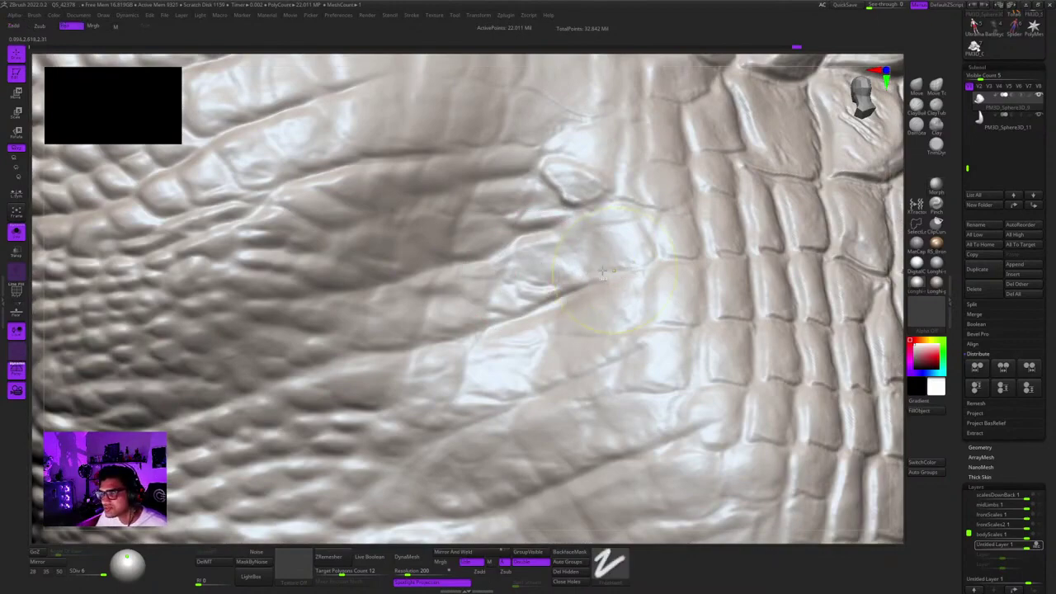
mouse_move(595, 268)
ctrl+right_down()
mouse_move(620, 259)
mouse_move(605, 325)
mouse_move(634, 244)
ctrl+right_up()
right_click(606, 325)
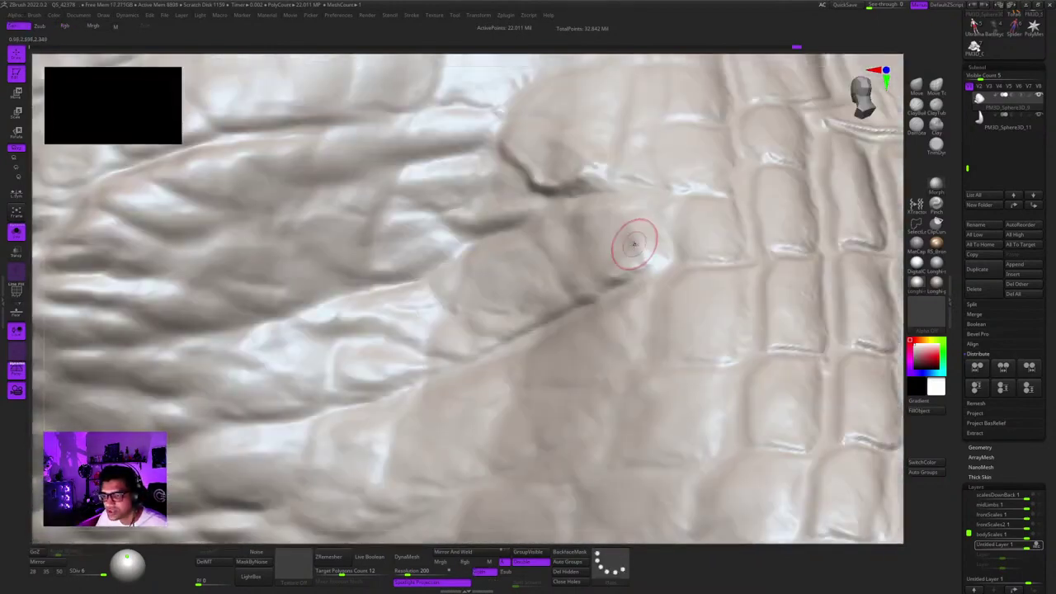
drag(647, 244, 635, 214)
right_drag(617, 281, 647, 250)
Carve grooves that separate the second scale from the oval scale and from the wrinkled skin behind it.
mouse_move(581, 294)
ctrl+right_down()
mouse_move(561, 242)
mouse_move(609, 236)
mouse_move(583, 280)
ctrl+right_up()
mouse_move(544, 317)
right_down()
mouse_move(574, 277)
mouse_move(572, 260)
mouse_move(484, 254)
mouse_move(528, 222)
right_up()
mouse_move(528, 222)
right_down()
mouse_move(566, 275)
mouse_move(589, 255)
mouse_move(563, 265)
mouse_move(548, 244)
right_up()
ctrl+right_drag(548, 291, 568, 350)
right_drag(568, 350, 595, 317)
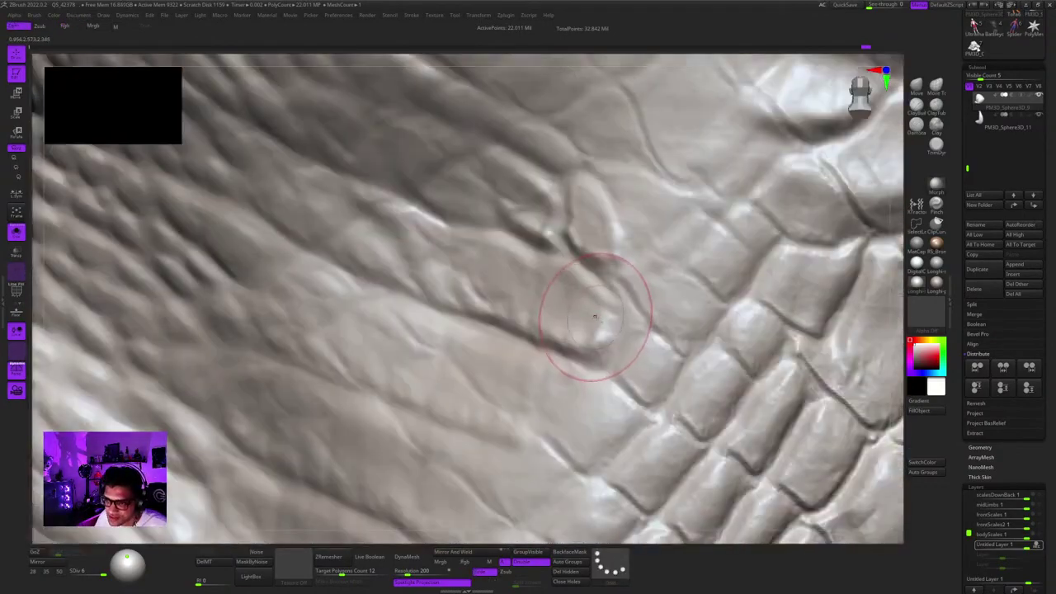
right_click(548, 341)
drag(570, 239, 597, 265)
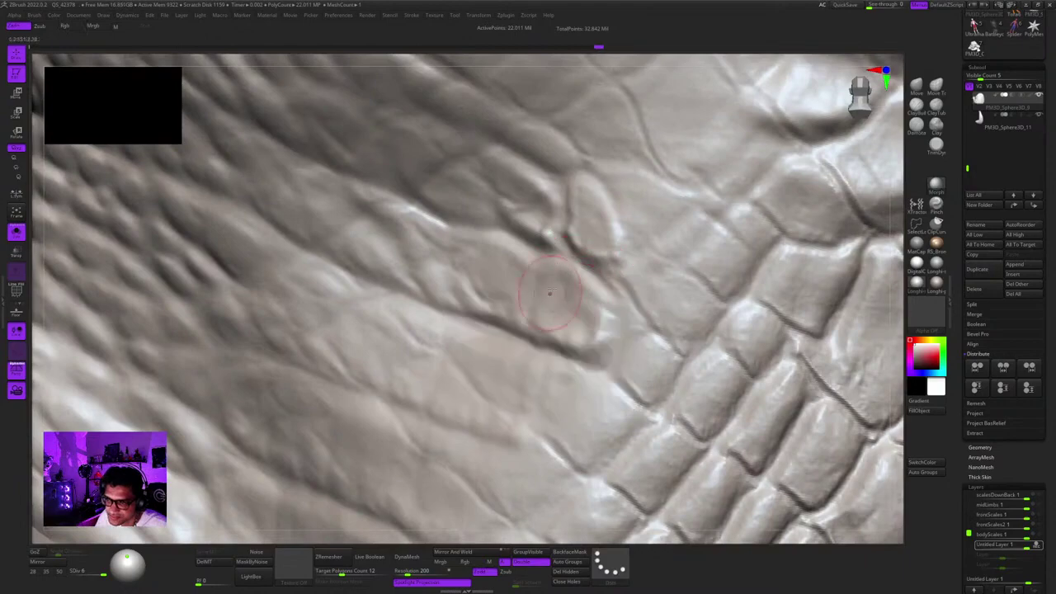
drag(538, 305, 569, 328)
Sculpt a third scale next to the second along the fold, defining its upper edge and lower groove.
mouse_move(569, 329)
right_down()
mouse_move(558, 303)
mouse_move(534, 348)
right_up()
right_click(535, 349)
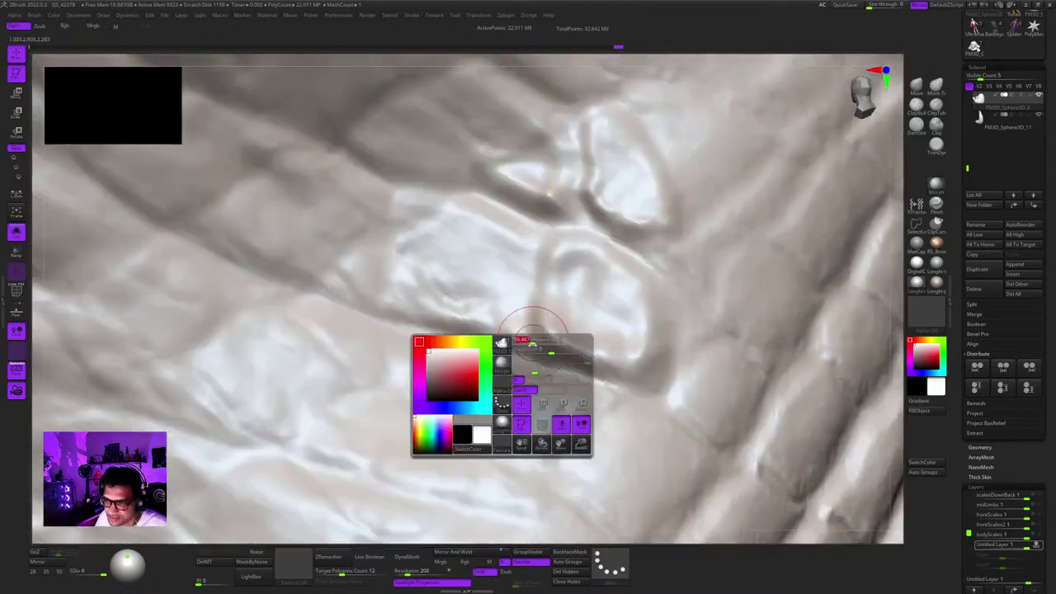
ctrl+right_drag(577, 307, 582, 327)
drag(582, 327, 540, 311)
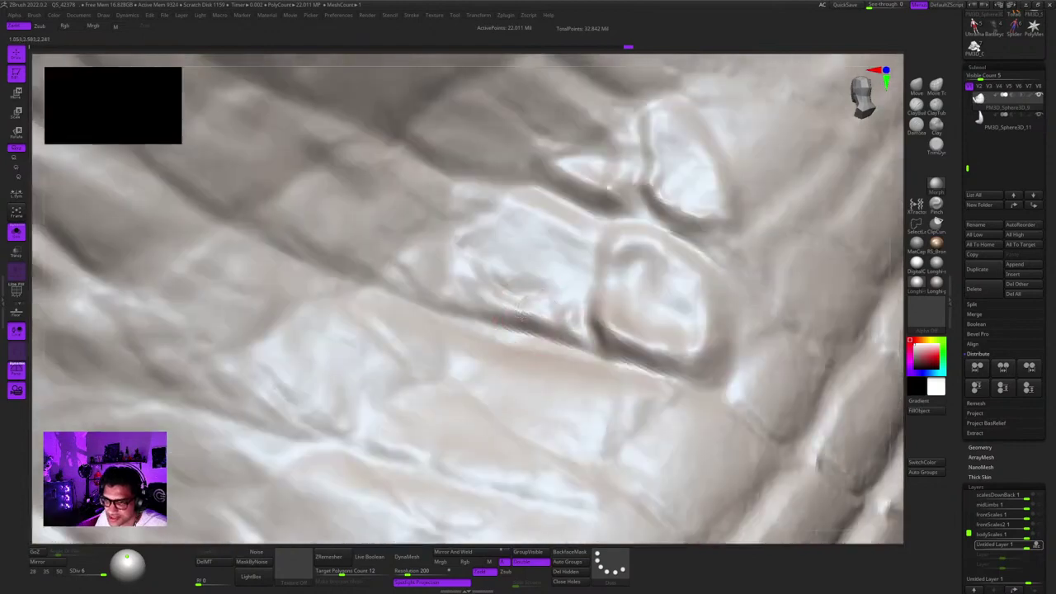
mouse_move(519, 315)
right_down()
mouse_move(514, 285)
mouse_move(557, 309)
right_up()
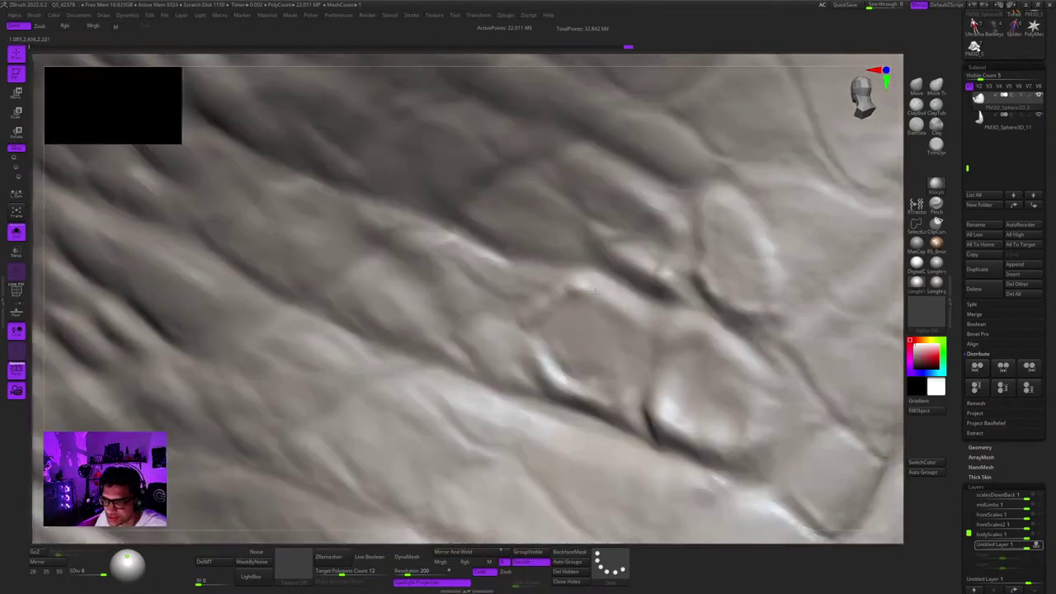
drag(599, 298, 546, 306)
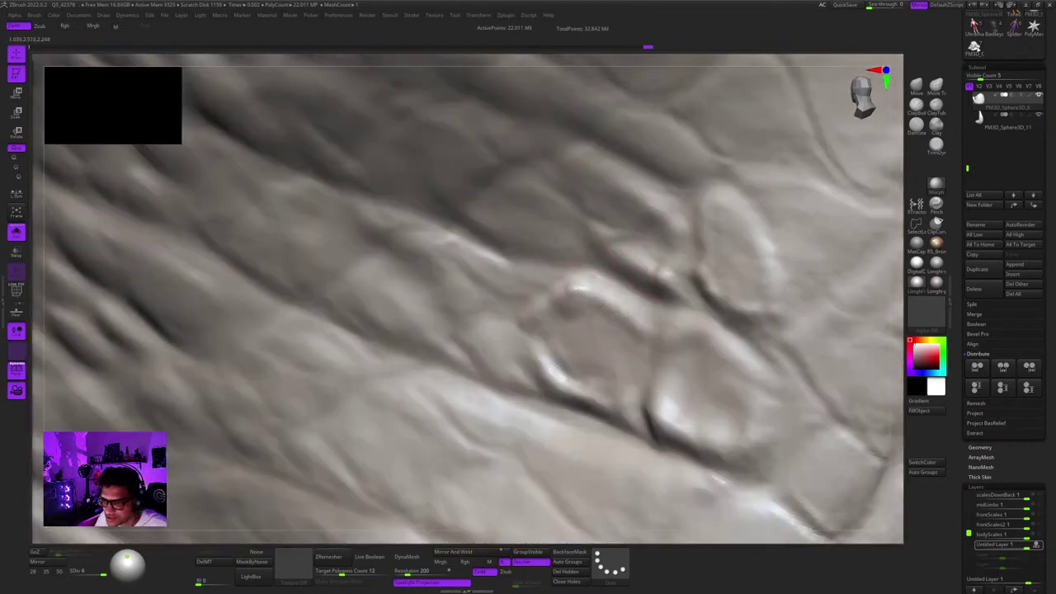
drag(614, 378, 629, 419)
Sculpt the transition where the lower flank folds run into the narrow square scales of the lower back.
mouse_move(629, 420)
ctrl+right_down()
mouse_move(614, 346)
mouse_move(574, 285)
mouse_move(623, 285)
mouse_move(701, 260)
ctrl+right_up()
ctrl+right_drag(772, 212, 734, 194)
ctrl+right_drag(734, 193, 608, 248)
ctrl+right_drag(608, 247, 605, 286)
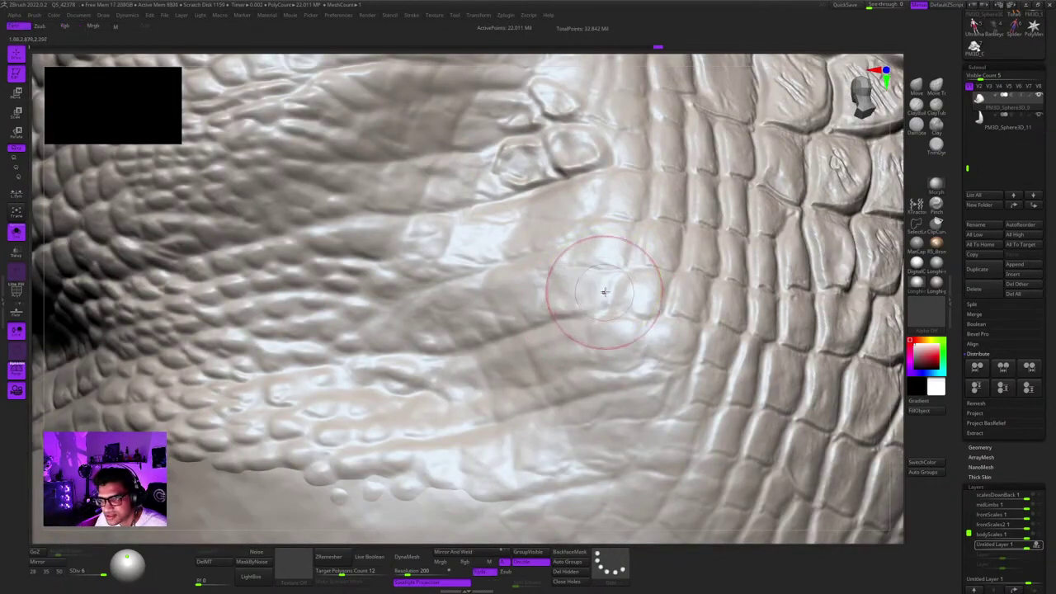
alt+right_drag(629, 317, 597, 216)
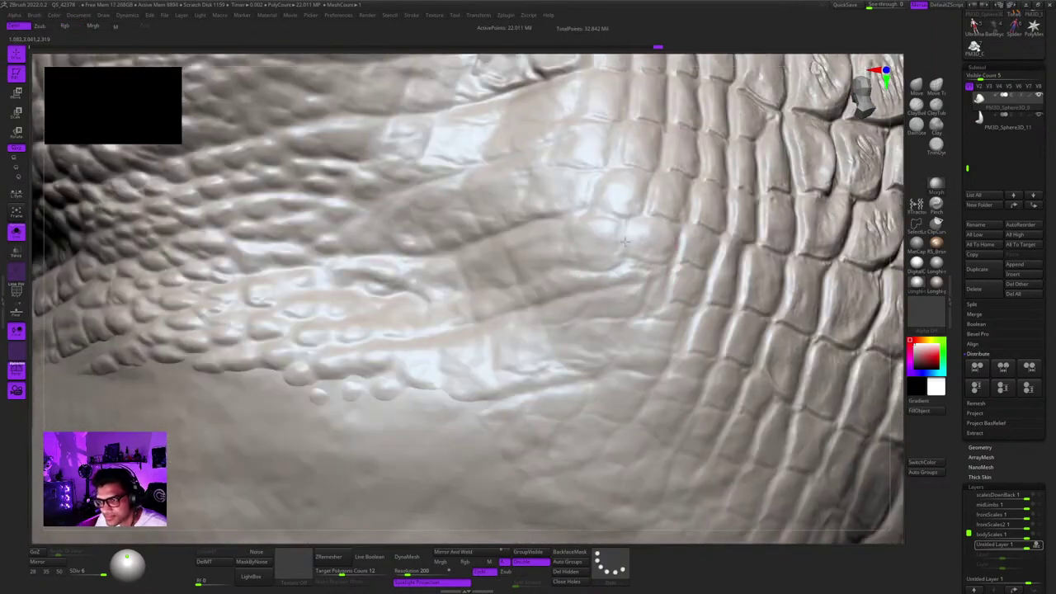
drag(620, 318, 647, 319)
mouse_move(646, 320)
alt+right_down()
mouse_move(633, 262)
mouse_move(645, 304)
alt+right_up()
drag(635, 307, 648, 312)
mouse_move(643, 317)
ctrl+right_down()
mouse_move(633, 276)
mouse_move(633, 291)
mouse_move(586, 271)
mouse_move(533, 342)
mouse_move(591, 329)
mouse_move(591, 340)
ctrl+right_up()
right_click(588, 325)
mouse_move(602, 305)
mouse_down()
mouse_move(631, 309)
mouse_move(635, 322)
mouse_up()
mouse_move(635, 329)
ctrl+right_down()
mouse_move(627, 312)
mouse_move(640, 325)
ctrl+right_up()
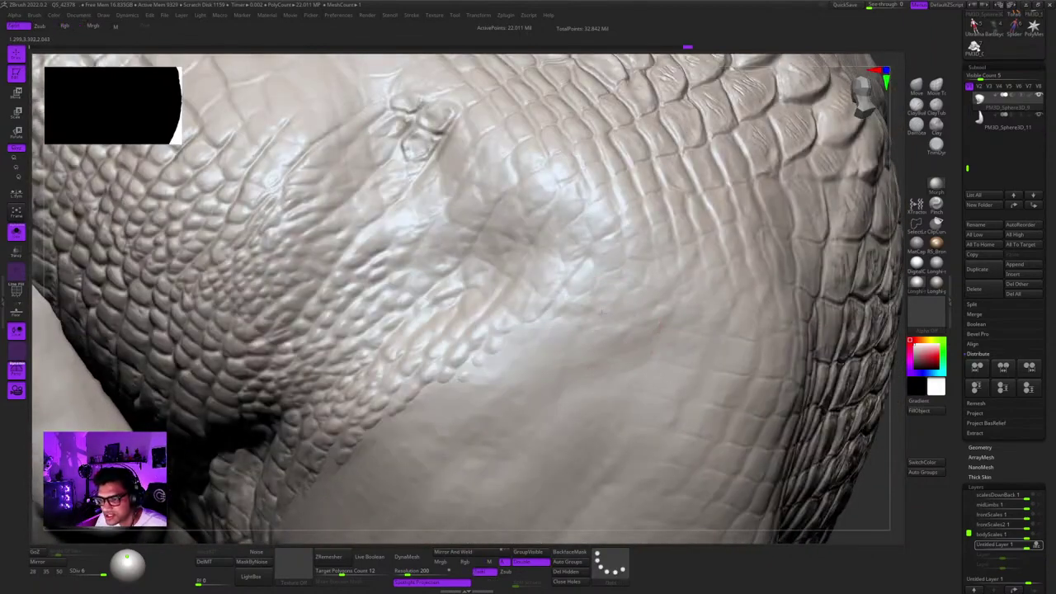
Refine the small bumpy scales along the flank's lower edge where it borders the smooth thigh.
drag(587, 292, 595, 300)
mouse_move(595, 300)
right_down()
mouse_move(615, 289)
mouse_move(616, 317)
right_up()
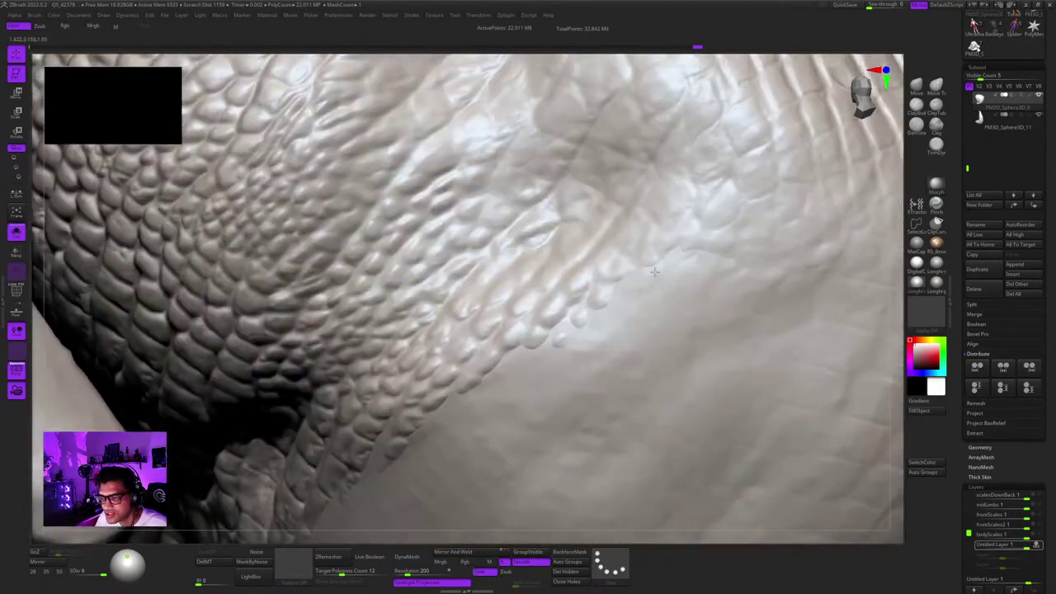
ctrl+right_drag(617, 272, 606, 333)
key(space)
drag(638, 281, 641, 281)
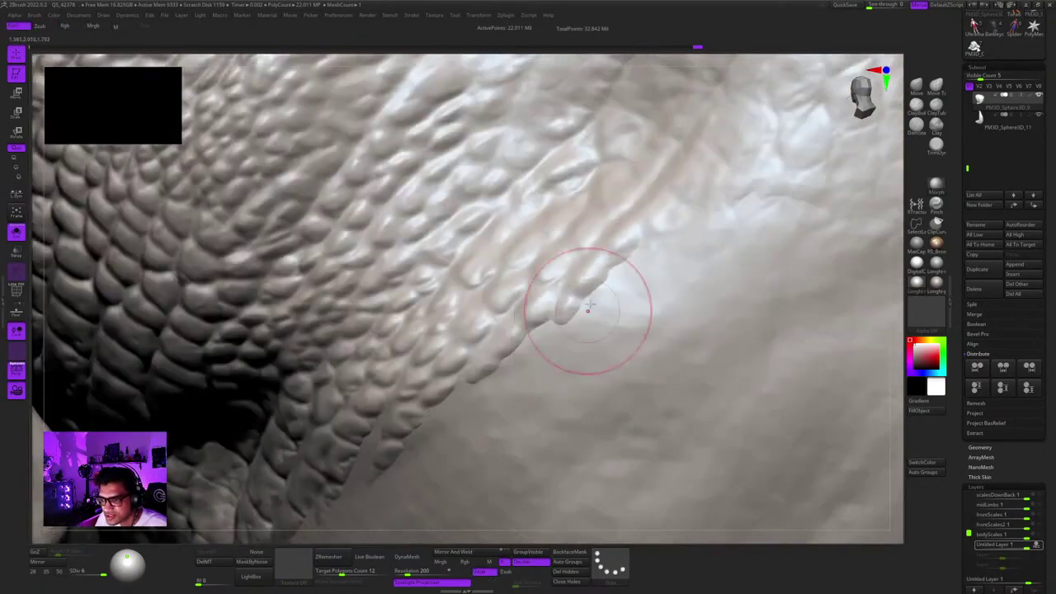
drag(543, 346, 546, 353)
mouse_move(546, 353)
ctrl+right_down()
mouse_move(541, 307)
mouse_move(558, 375)
ctrl+right_up()
key(space)
drag(589, 319, 594, 318)
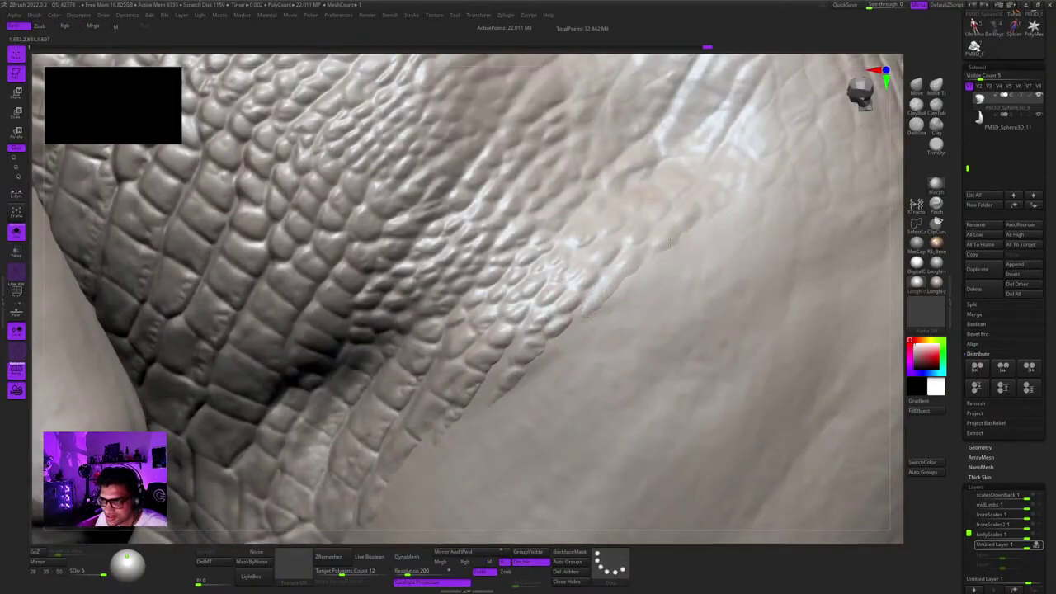
Refine the ragged edge of the larger scales down the crease between the belly and the thigh.
mouse_move(573, 335)
right_down()
mouse_move(618, 261)
mouse_move(580, 291)
right_up()
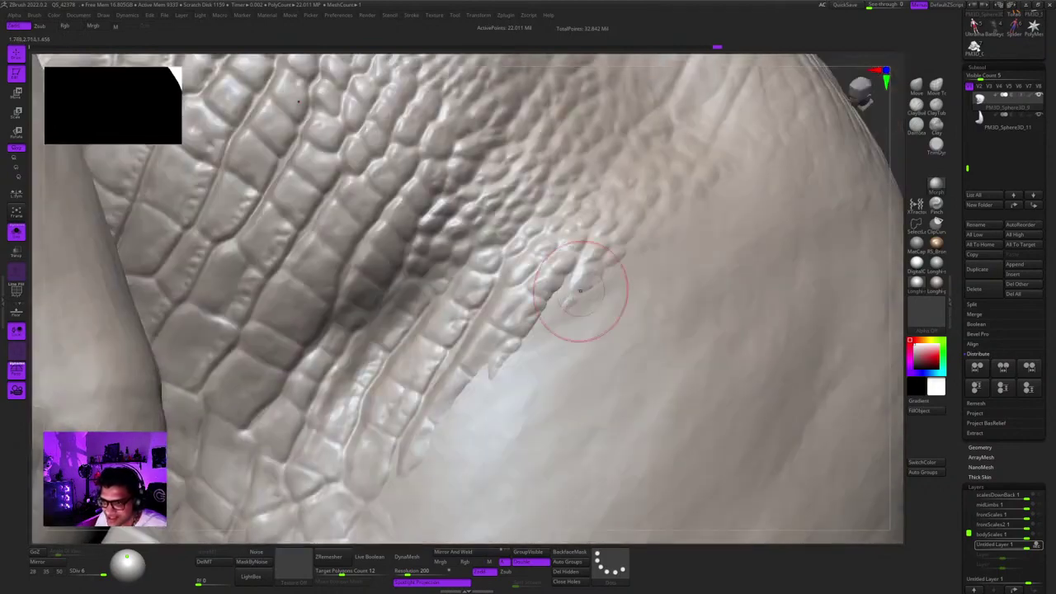
alt+right_drag(513, 360, 560, 335)
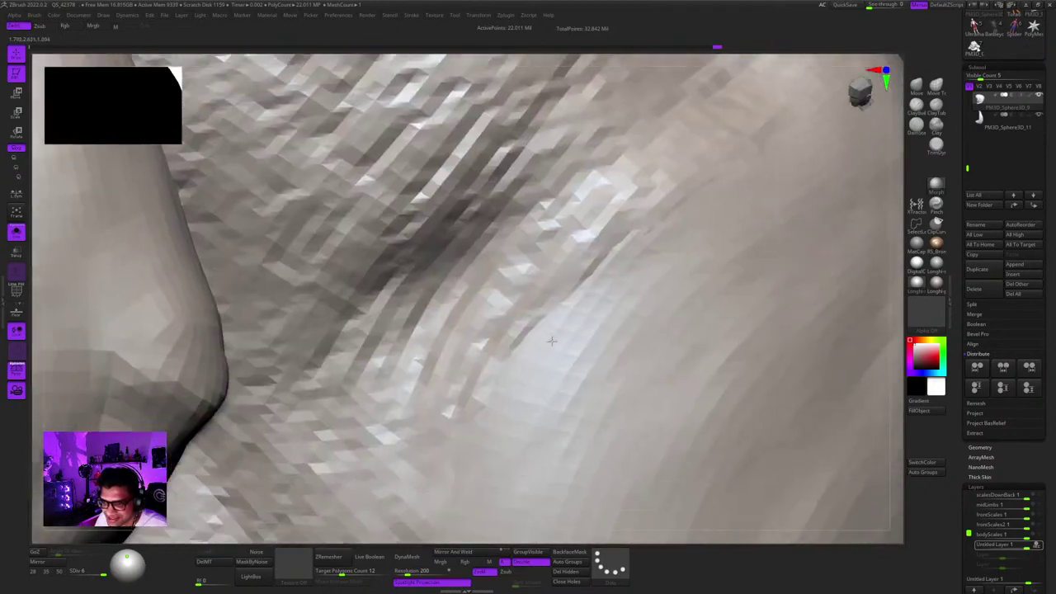
drag(528, 330, 486, 392)
alt+right_drag(486, 392, 549, 311)
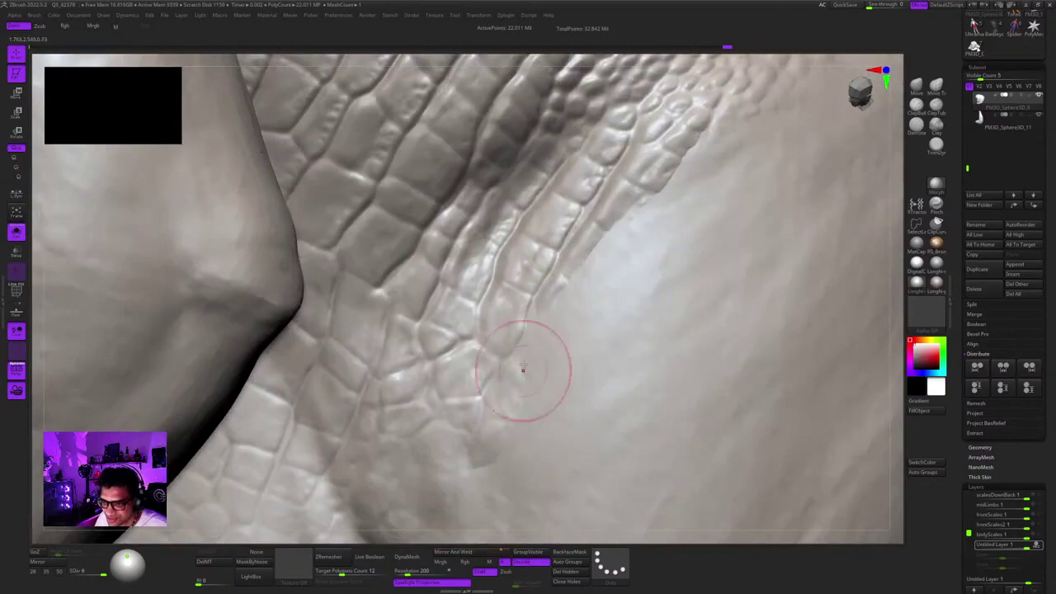
drag(490, 418, 487, 429)
mouse_move(504, 393)
ctrl+right_down()
mouse_move(556, 309)
mouse_move(532, 342)
ctrl+right_up()
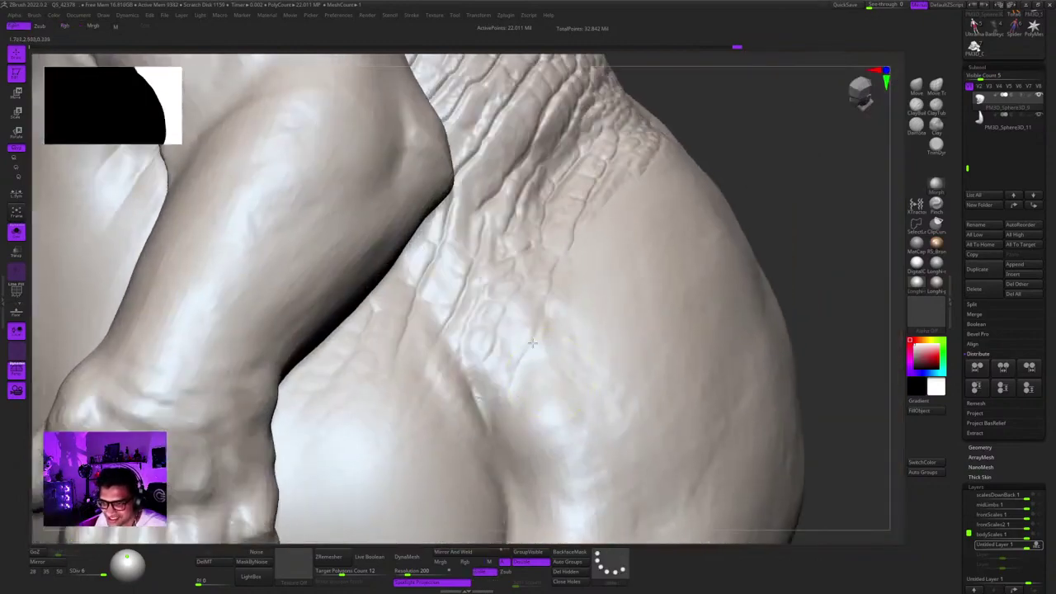
drag(512, 392, 500, 412)
Examine the scale flow on the whole body from the side and around the upper flank transition.
mouse_move(515, 387)
ctrl+right_down()
mouse_move(570, 289)
mouse_move(503, 284)
mouse_move(470, 347)
mouse_move(657, 268)
mouse_move(734, 268)
ctrl+right_up()
ctrl+right_drag(734, 268, 679, 201)
key(shift+f)
key(shift+f)
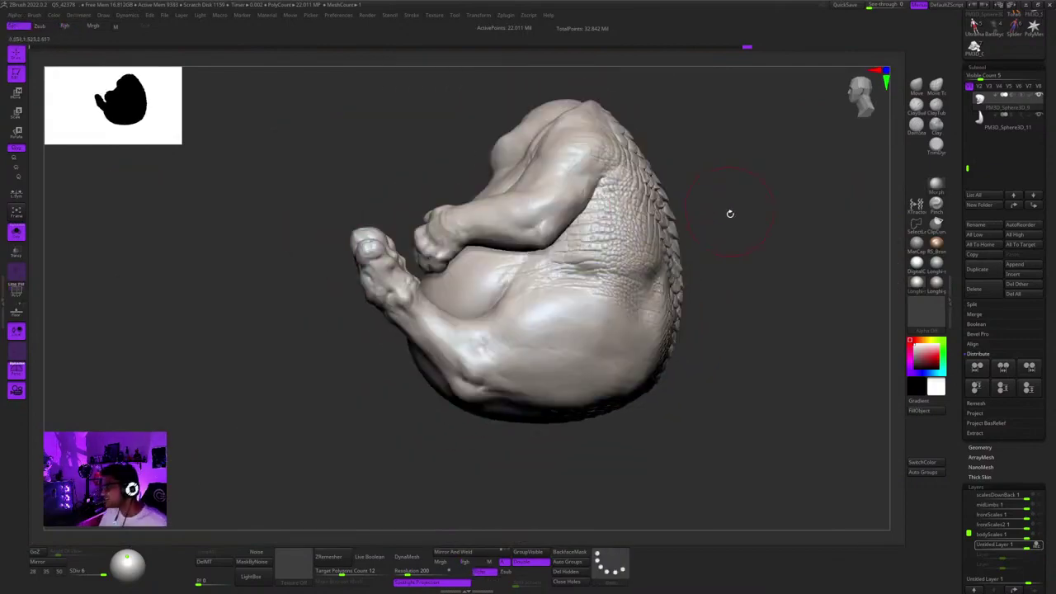
key(f)
key(shift+f)
key(shift+f)
ctrl+right_drag(740, 216, 635, 258)
ctrl+right_drag(707, 219, 614, 239)
ctrl+right_drag(615, 240, 643, 318)
key(space)
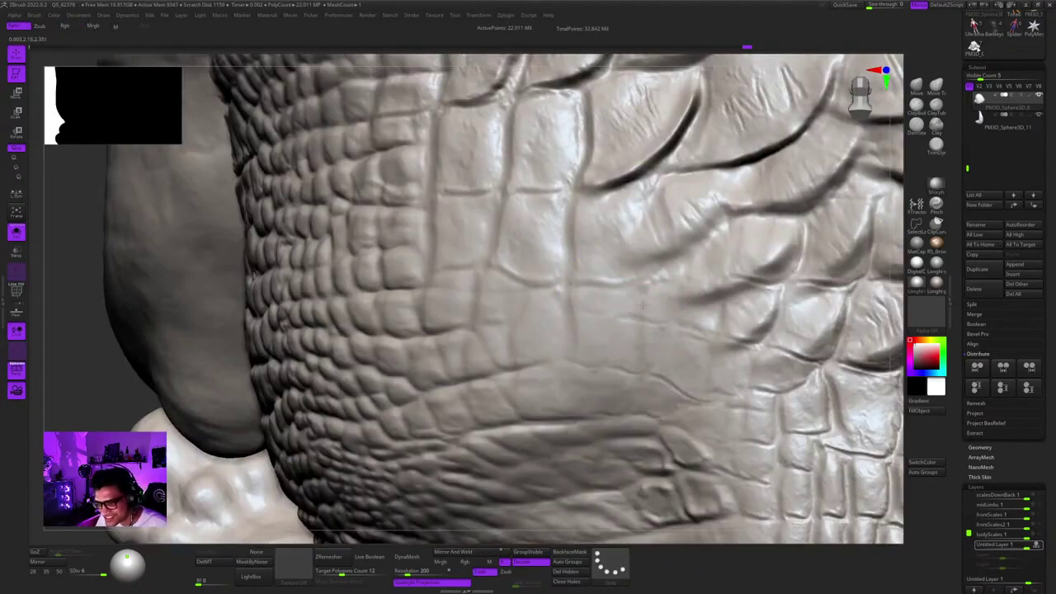
alt+right_drag(643, 306, 602, 280)
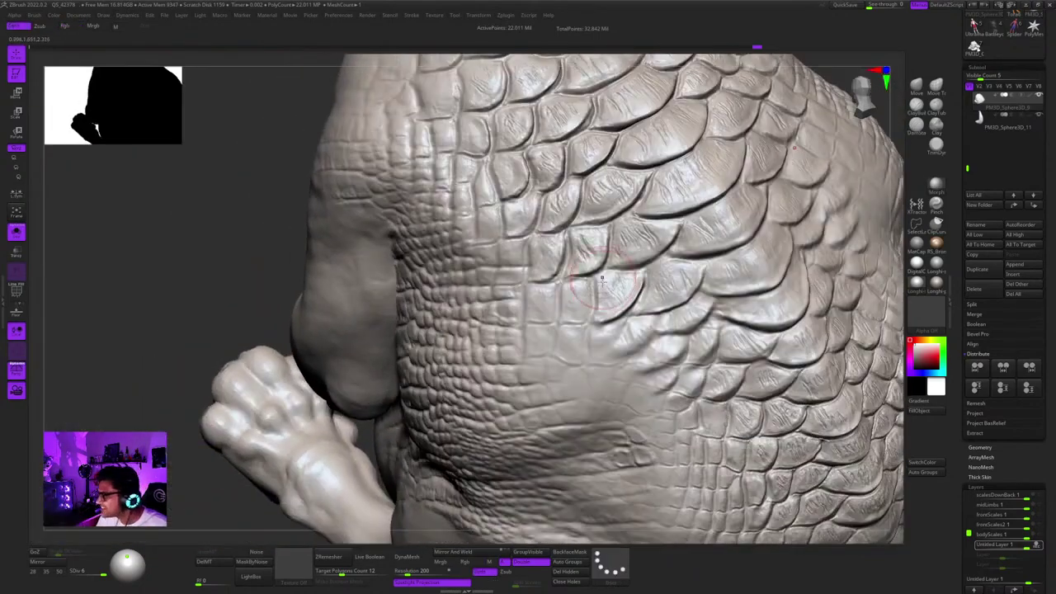
Toggle the polygroup display and inspect the whole creature from the opposite side and the front.
key(f)
right_drag(762, 183, 613, 216)
key(f)
key(shift+f)
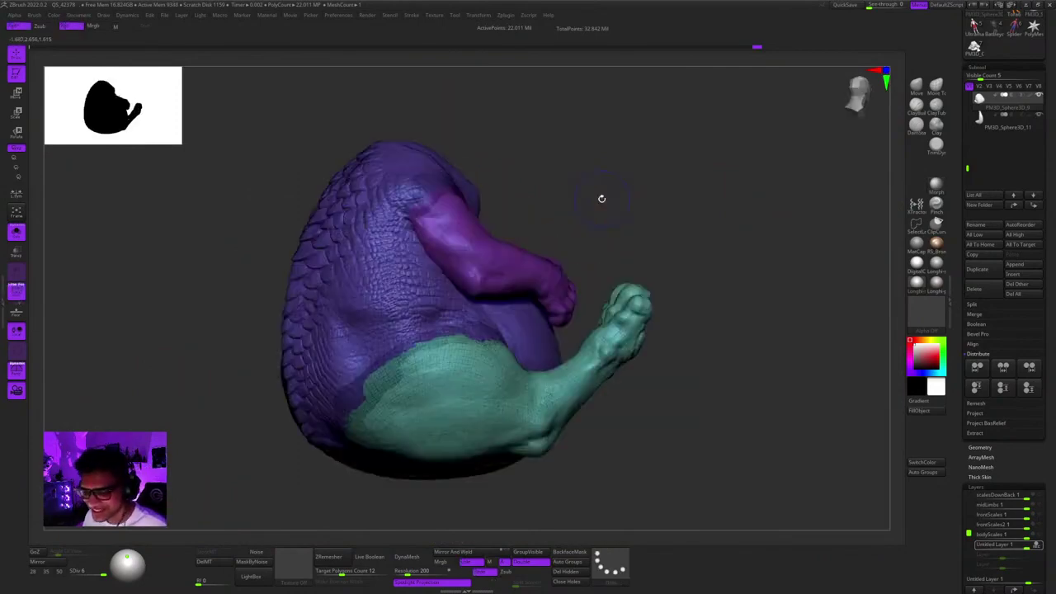
key(shift+f)
key(f)
key(shift+f)
key(shift+f)
key(f)
mouse_move(600, 236)
right_down()
mouse_move(530, 286)
mouse_move(531, 267)
right_up()
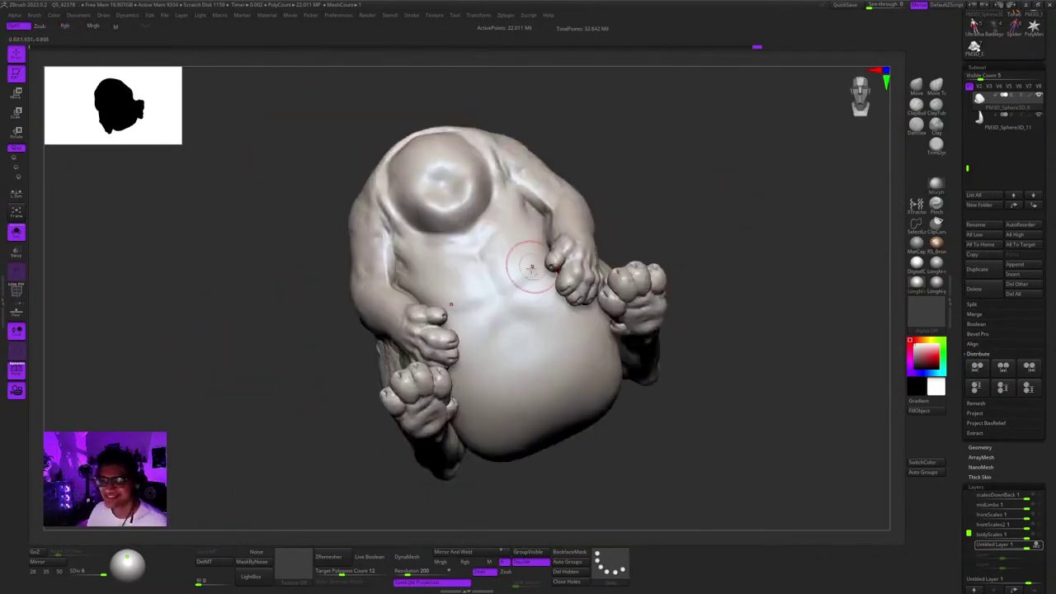
Isolate the torso polygroup, hiding the arms and legs.
ctrl+shift+click(511, 359)
right_drag(497, 355, 486, 317)
ctrl+right_drag(487, 317, 532, 404)
right_drag(532, 404, 495, 354)
Refine the vertical crease below the armpit opening and the chest skin next to it.
key(space)
mouse_move(528, 240)
right_down()
mouse_move(564, 328)
mouse_move(518, 345)
right_up()
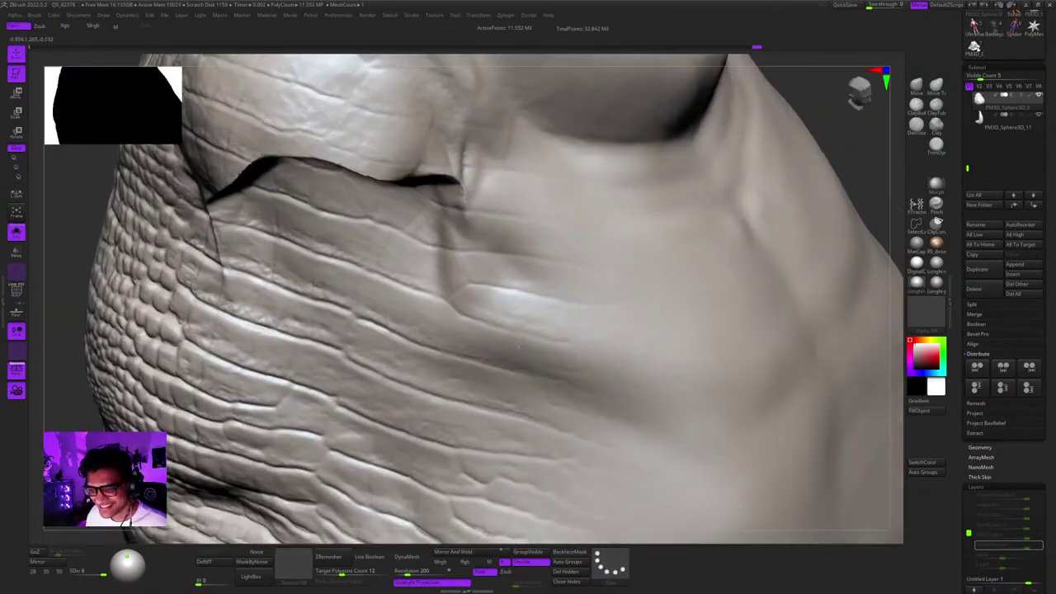
drag(454, 290, 456, 291)
mouse_move(457, 293)
right_down()
mouse_move(482, 334)
mouse_move(458, 351)
right_up()
key(space)
drag(500, 294, 503, 289)
Refine the skin fold above the front corner of the armpit opening, checking it from several angles.
right_drag(449, 255, 519, 270)
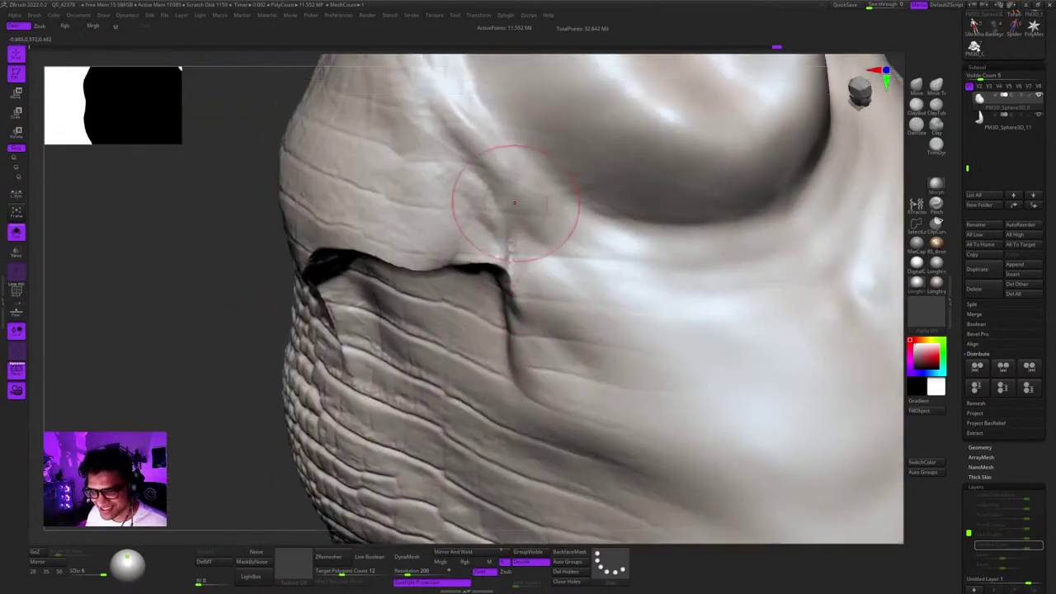
drag(513, 230, 513, 226)
mouse_move(513, 231)
right_down()
mouse_move(501, 272)
mouse_move(532, 287)
right_up()
key(s)
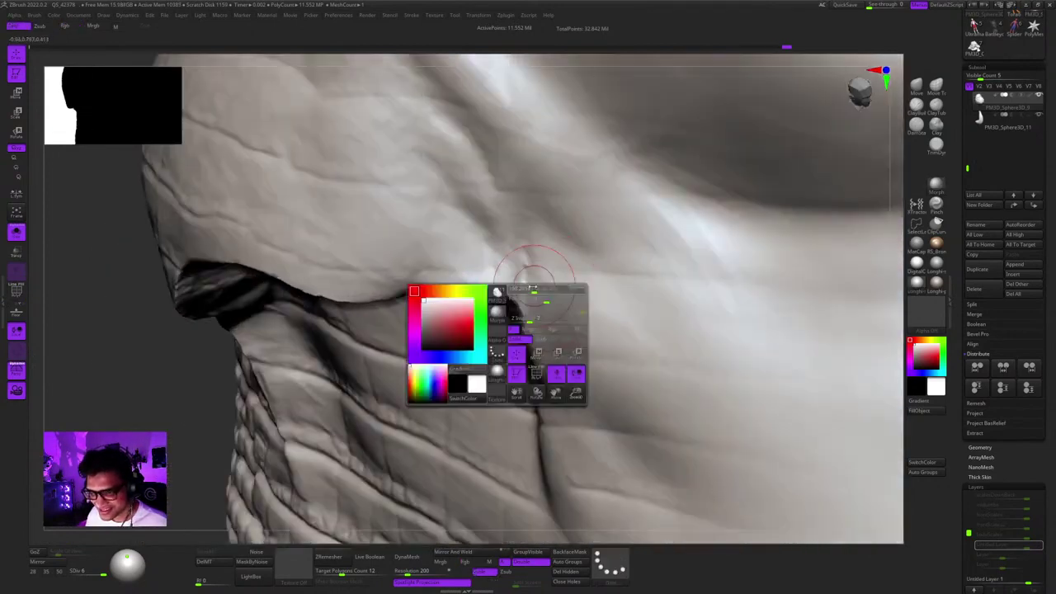
mouse_move(525, 222)
ctrl+right_down()
mouse_move(575, 221)
mouse_move(616, 281)
ctrl+right_up()
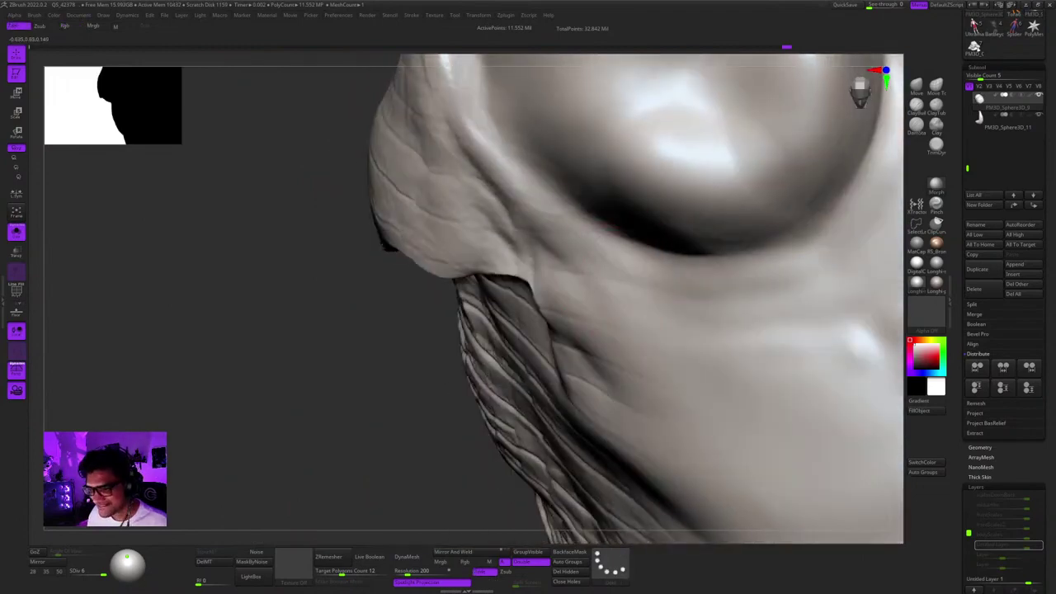
mouse_move(534, 279)
right_down()
mouse_move(594, 259)
mouse_move(598, 219)
right_up()
mouse_move(638, 269)
right_down()
mouse_move(609, 242)
mouse_move(558, 227)
right_up()
right_drag(595, 277, 587, 244)
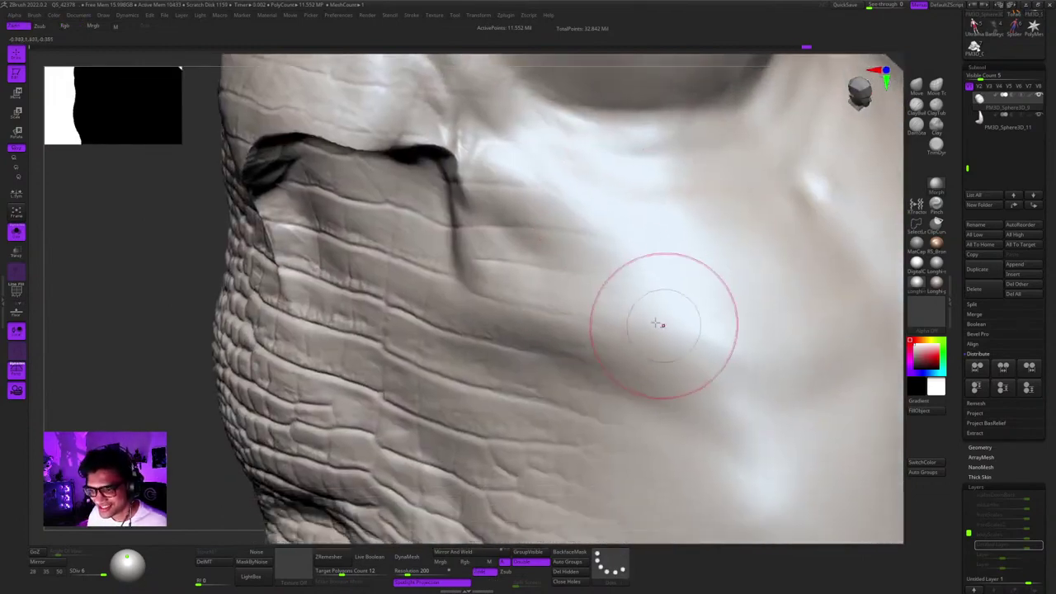
Carve small scale cells and short creases at the ends of the flank scale rows where they meet the belly.
mouse_move(656, 323)
ctrl+right_down()
mouse_move(641, 262)
mouse_move(606, 272)
mouse_move(594, 337)
mouse_move(613, 353)
mouse_move(577, 277)
mouse_move(602, 264)
mouse_move(561, 346)
ctrl+right_up()
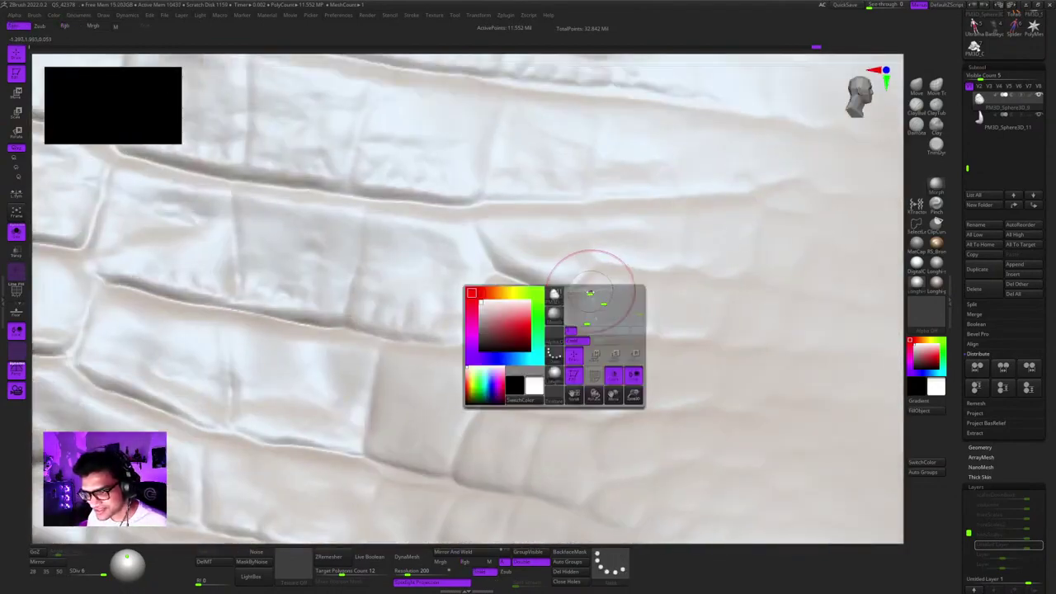
mouse_move(594, 294)
ctrl+right_down()
mouse_move(466, 246)
mouse_move(459, 202)
ctrl+right_up()
mouse_move(537, 288)
right_down()
mouse_move(565, 217)
mouse_move(578, 330)
mouse_move(589, 259)
mouse_move(574, 295)
right_up()
alt+right_drag(622, 322, 568, 299)
drag(545, 302, 612, 299)
mouse_move(611, 302)
right_down()
mouse_move(585, 319)
mouse_move(627, 346)
right_up()
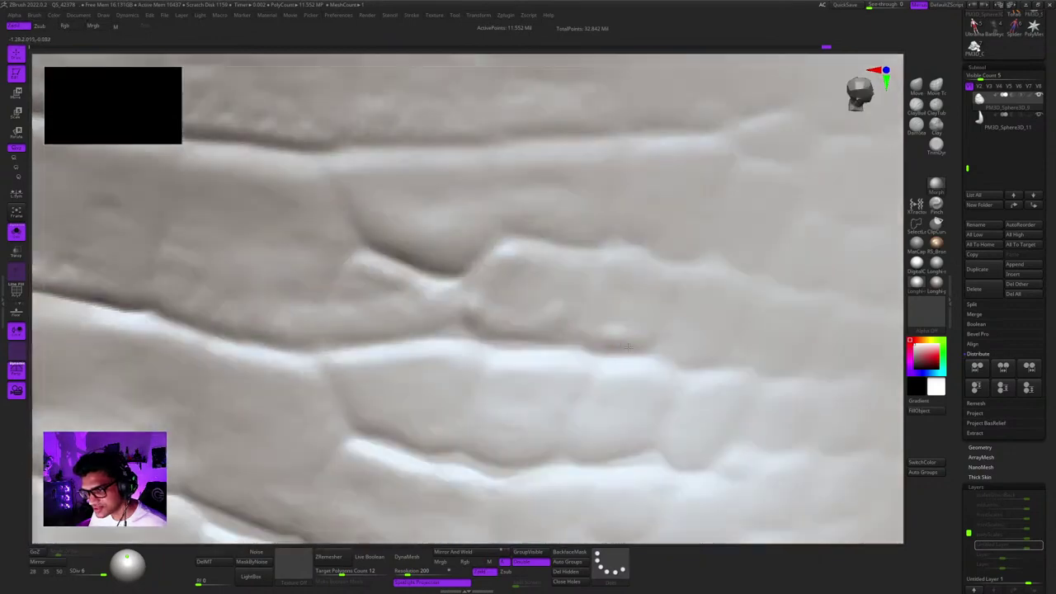
mouse_move(673, 277)
alt+right_down()
mouse_move(616, 247)
mouse_move(619, 304)
mouse_move(632, 247)
mouse_move(622, 271)
mouse_move(608, 238)
mouse_move(651, 258)
mouse_move(608, 271)
mouse_move(561, 226)
mouse_move(574, 234)
mouse_move(564, 368)
mouse_move(640, 284)
mouse_move(645, 317)
alt+right_up()
right_click(605, 329)
right_drag(585, 363, 607, 267)
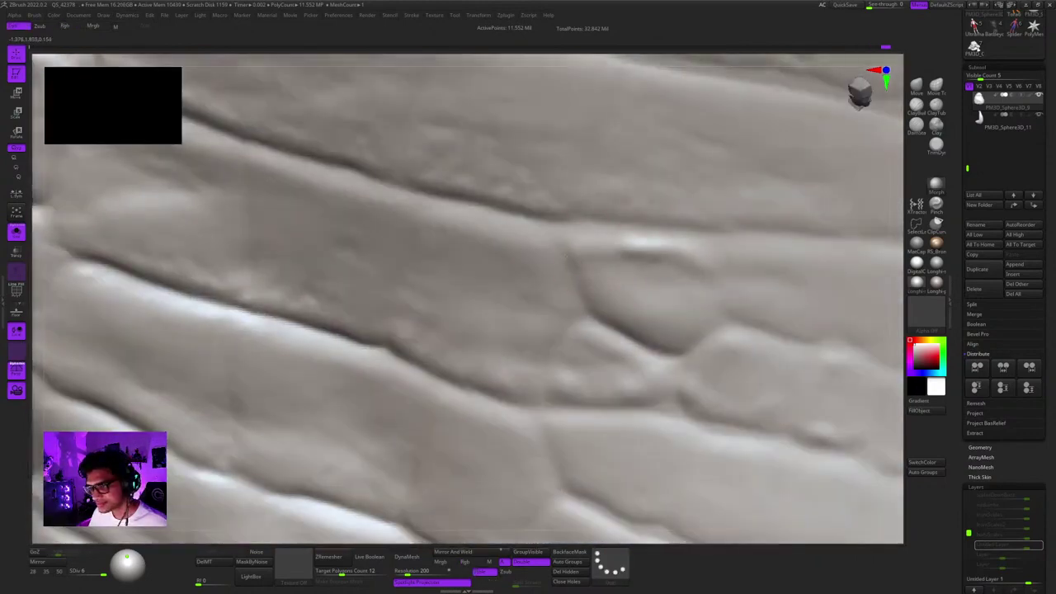
Refine the flank creases where they run onto the chest, checking them against the whole side of the torso.
mouse_move(581, 338)
ctrl+right_down()
mouse_move(577, 272)
mouse_move(549, 268)
ctrl+right_up()
ctrl+right_drag(548, 268, 547, 216)
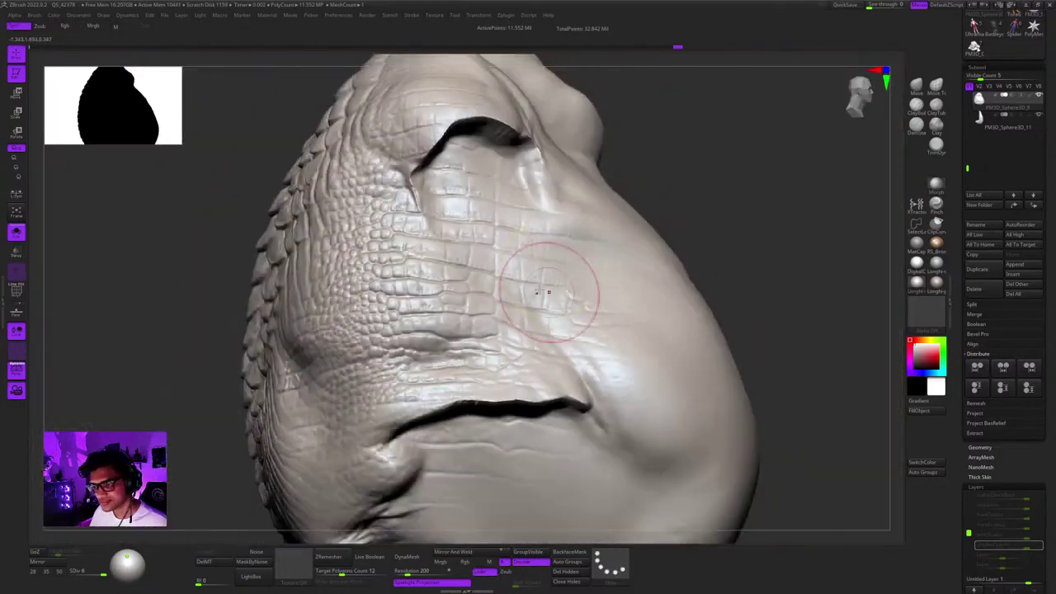
mouse_move(549, 292)
right_down()
mouse_move(554, 216)
mouse_move(660, 309)
mouse_move(654, 322)
right_up()
right_click(653, 323)
mouse_move(702, 254)
right_down()
mouse_move(638, 328)
mouse_move(649, 284)
right_up()
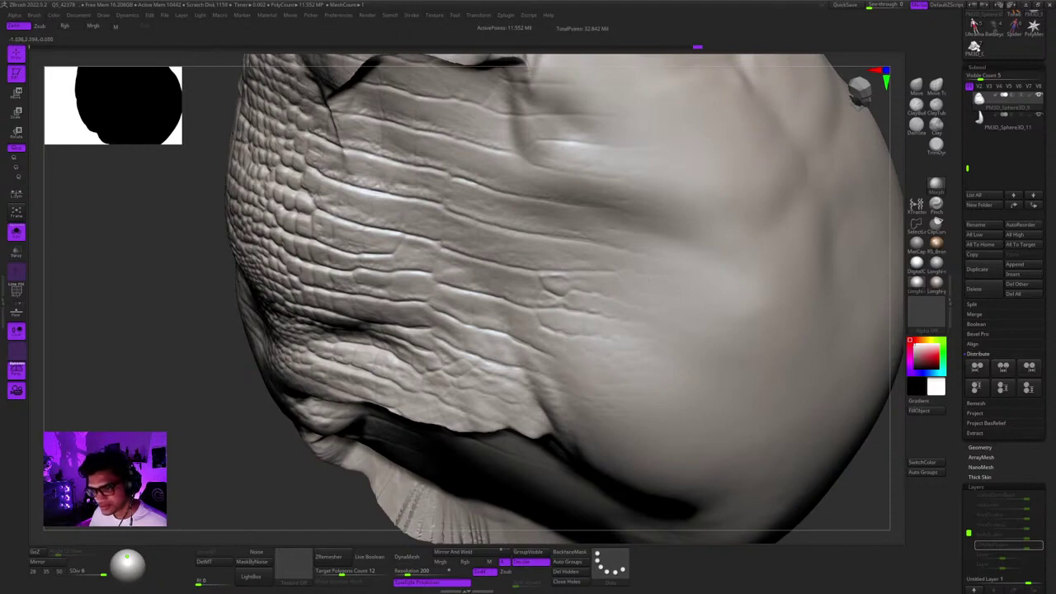
mouse_move(649, 284)
right_down()
mouse_move(621, 305)
mouse_move(622, 290)
right_up()
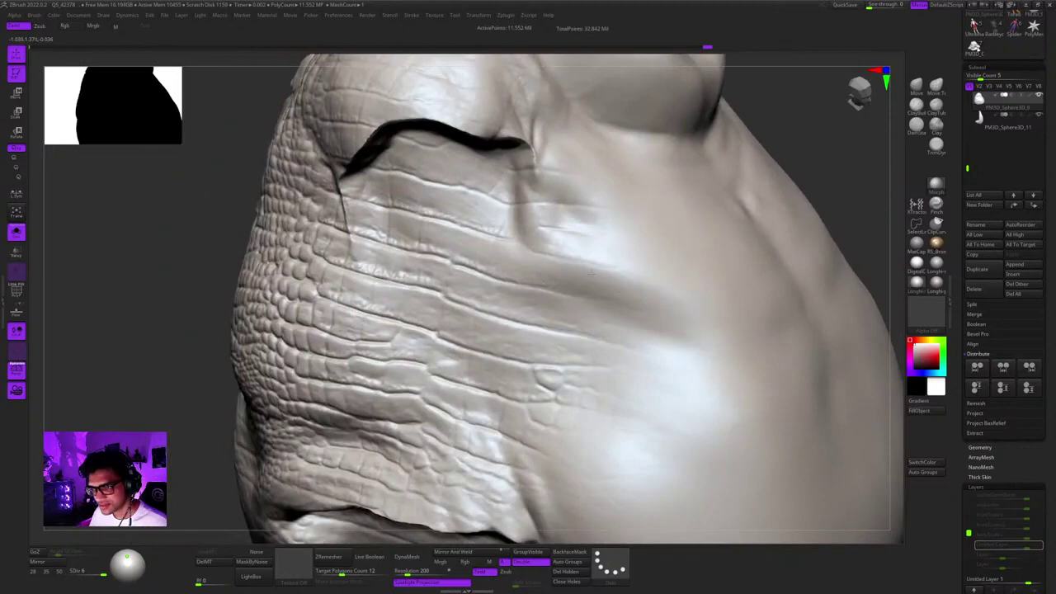
right_drag(657, 326, 616, 179)
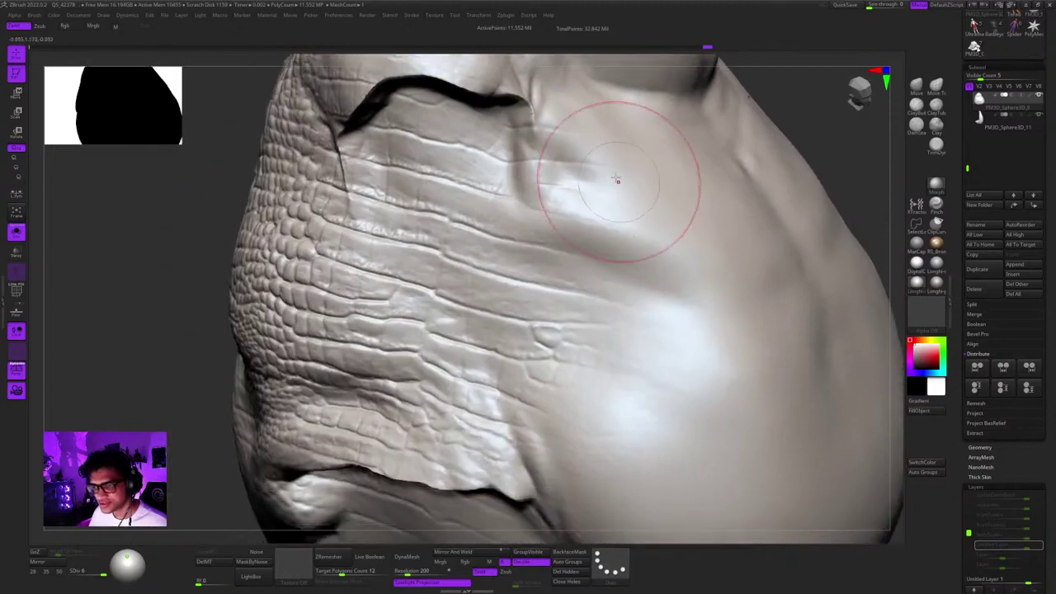
Smooth the scale lines directly below the armpit opening so that skin fades softly into the chest fold.
mouse_move(546, 171)
right_down()
mouse_move(571, 147)
mouse_move(554, 224)
right_up()
right_click(584, 271)
shift+drag(526, 194, 497, 193)
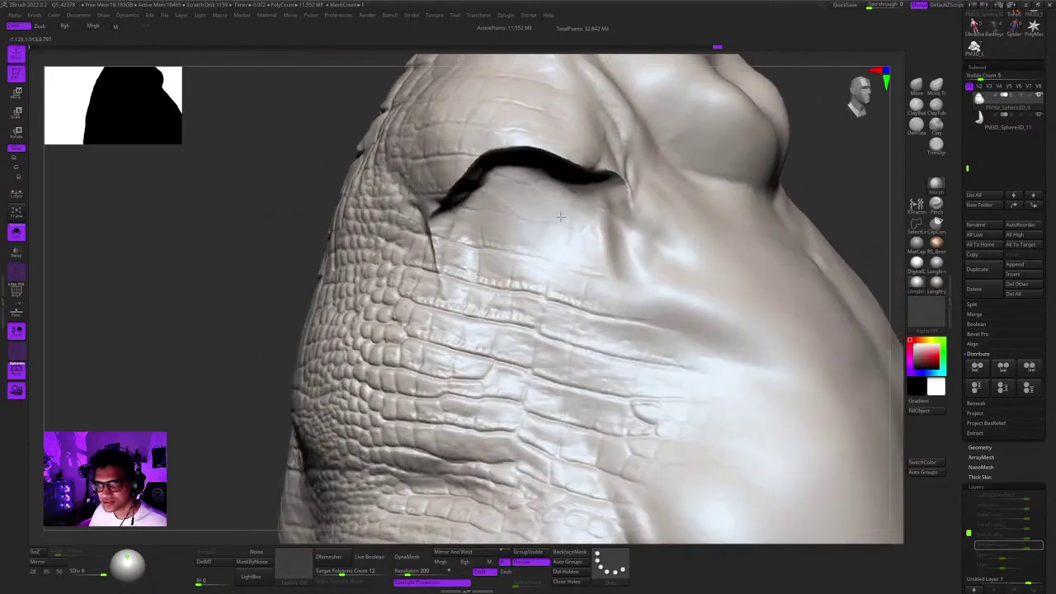
right_drag(592, 243, 664, 198)
right_drag(700, 320, 527, 212)
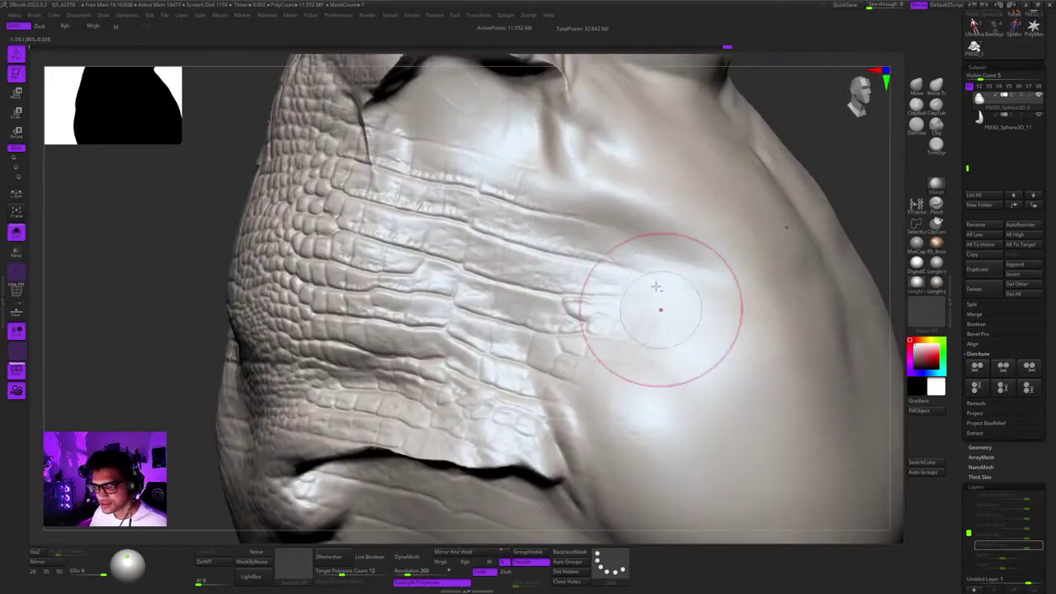
mouse_move(660, 309)
right_down()
mouse_move(634, 230)
mouse_move(595, 245)
right_up()
mouse_move(533, 202)
ctrl+right_down()
mouse_move(544, 177)
mouse_move(640, 307)
mouse_move(599, 308)
mouse_move(596, 256)
mouse_move(539, 373)
ctrl+right_up()
key(space)
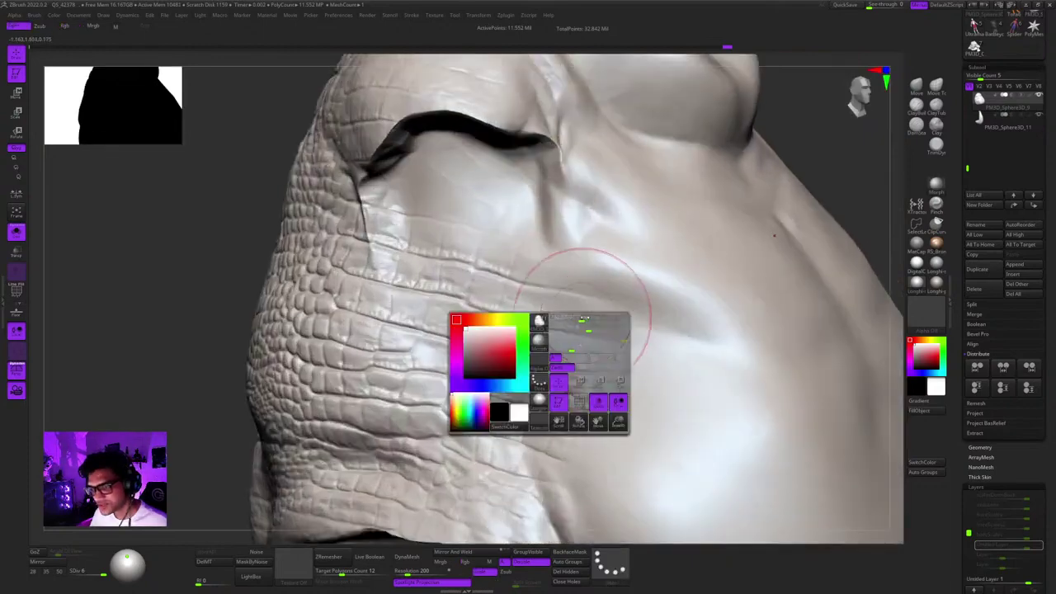
drag(583, 318, 541, 335)
right_drag(541, 335, 580, 303)
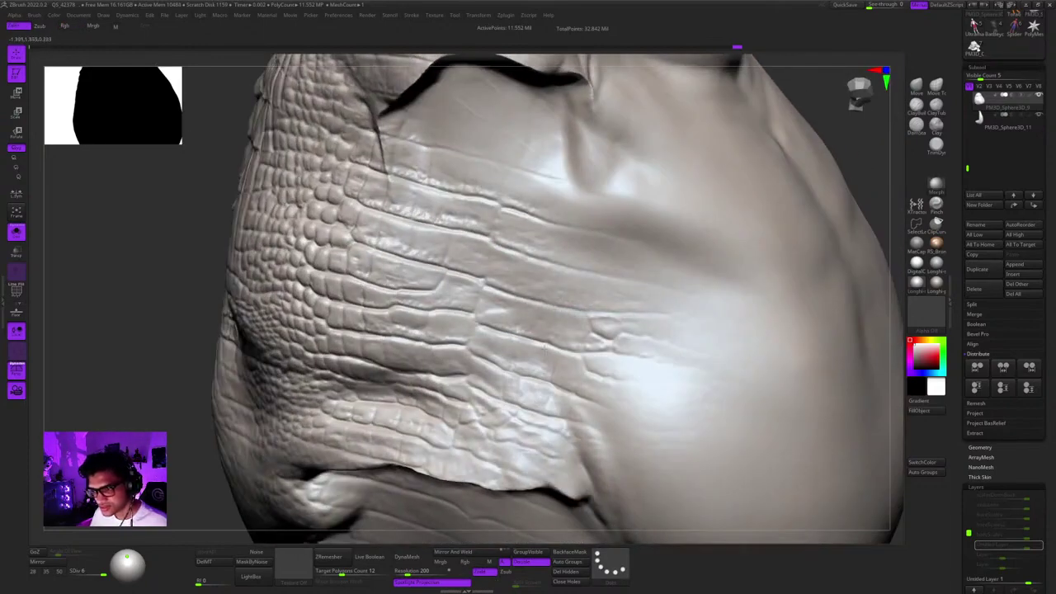
Refine the flank creases above the thigh opening and fade their ends into the smooth belly.
right_drag(582, 376, 613, 310)
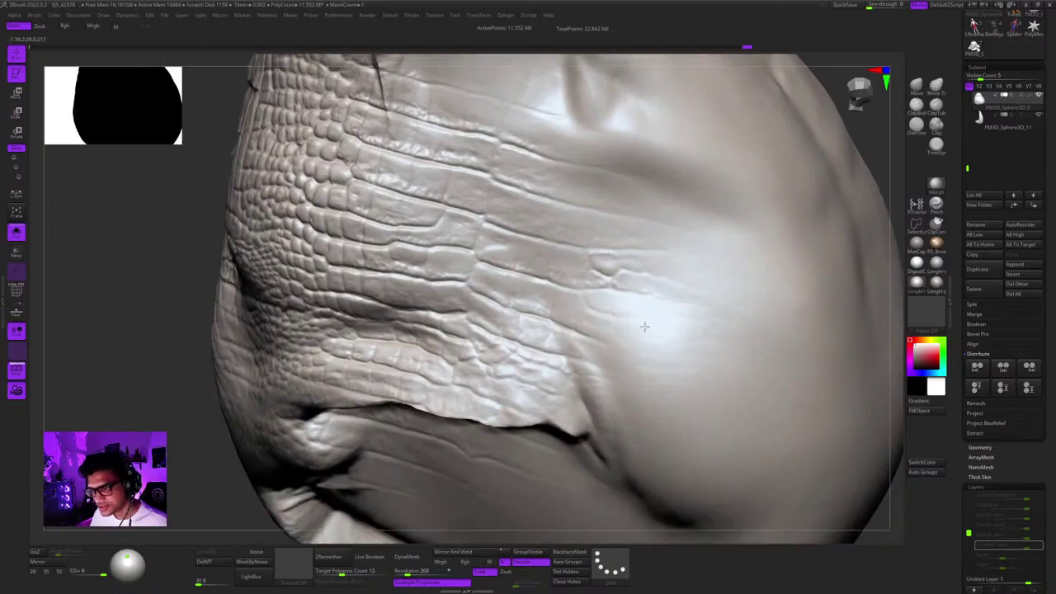
right_drag(699, 369, 659, 322)
drag(660, 322, 708, 264)
right_drag(708, 264, 738, 277)
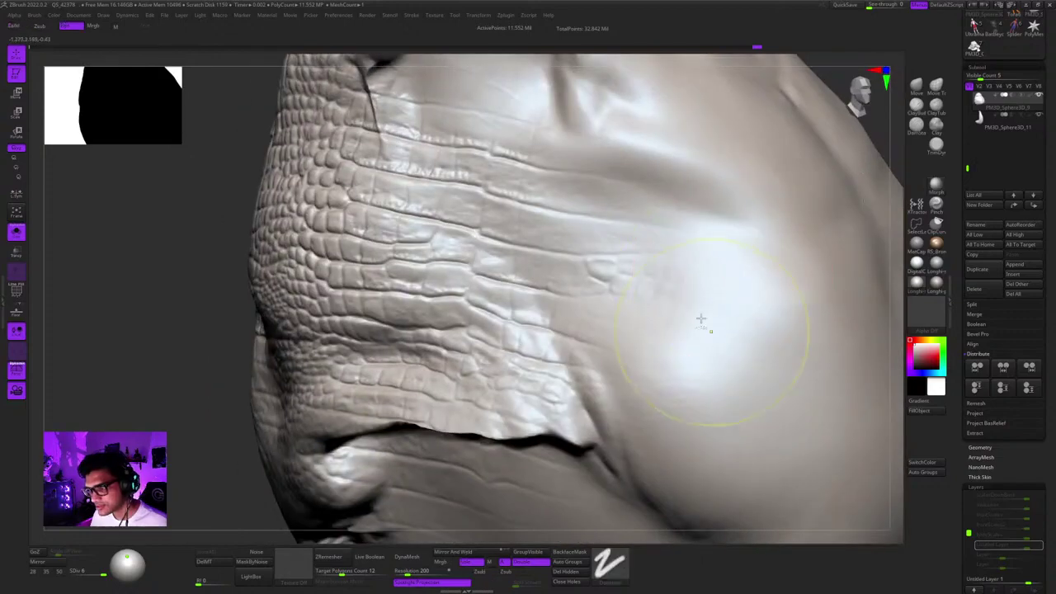
mouse_move(701, 318)
right_down()
mouse_move(672, 283)
mouse_move(650, 323)
mouse_move(663, 308)
mouse_move(650, 285)
mouse_move(609, 277)
mouse_move(641, 280)
mouse_move(632, 267)
mouse_move(657, 280)
mouse_move(635, 275)
mouse_move(665, 274)
mouse_move(695, 217)
mouse_move(565, 251)
mouse_move(675, 315)
mouse_move(626, 298)
right_up()
right_click(662, 309)
right_click(565, 250)
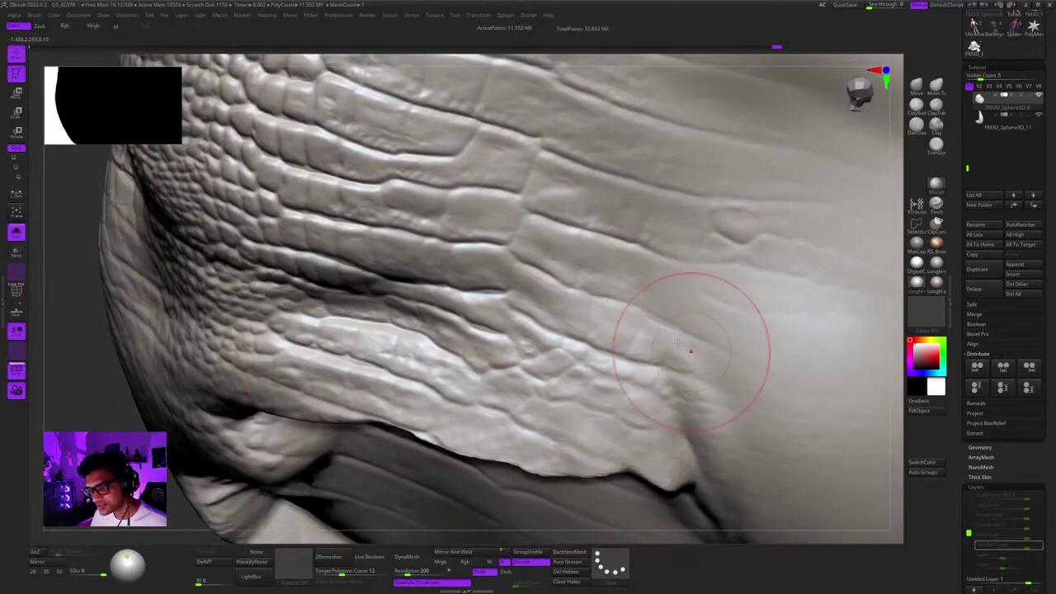
mouse_move(650, 361)
alt+right_down()
mouse_move(633, 299)
mouse_move(582, 317)
alt+right_up()
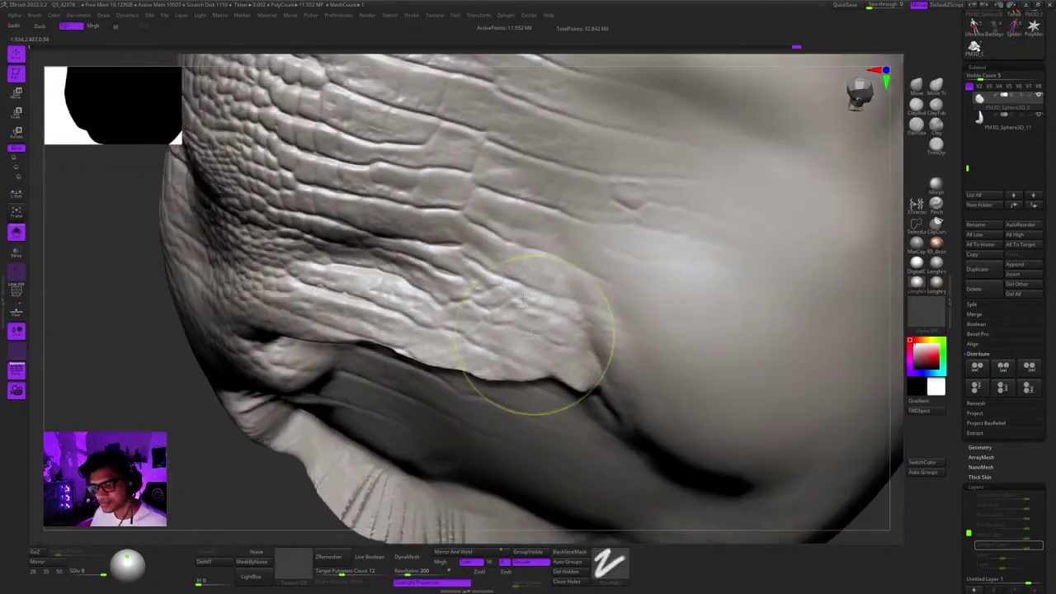
Turn off Solo mode and unhide the arms and legs to show the whole creature with its other subtools.
mouse_move(522, 302)
ctrl+right_down()
mouse_move(544, 206)
mouse_move(657, 222)
mouse_move(600, 226)
mouse_move(642, 182)
ctrl+right_up()
key(f)
click(19, 235)
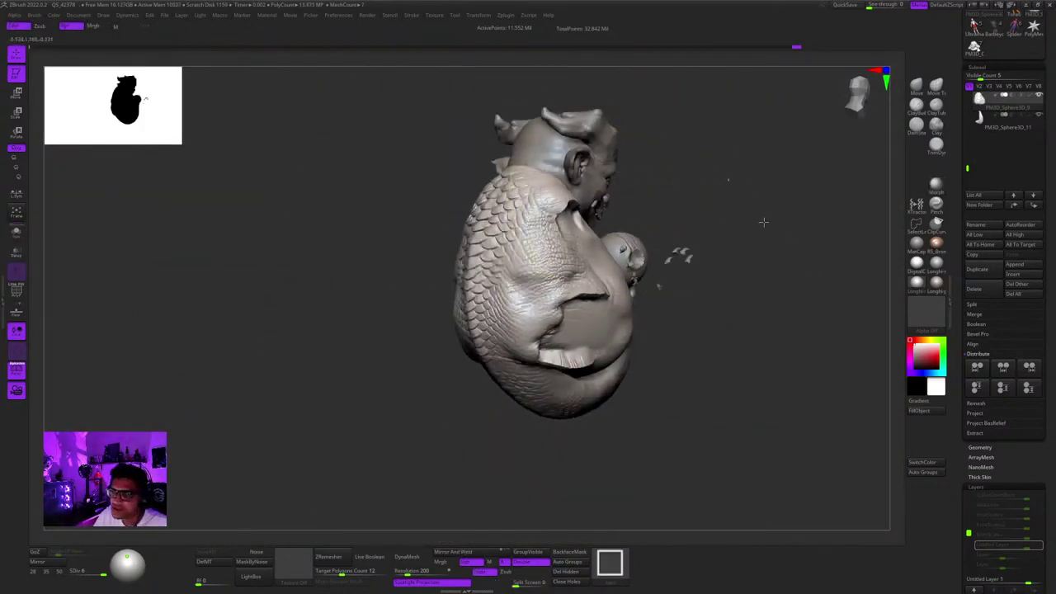
mouse_move(763, 222)
right_down()
mouse_move(709, 179)
mouse_move(754, 176)
mouse_move(709, 190)
mouse_move(695, 176)
mouse_move(708, 161)
mouse_move(713, 180)
right_up()
mouse_move(713, 180)
ctrl+right_down()
mouse_move(695, 181)
mouse_move(724, 158)
mouse_move(775, 203)
mouse_move(718, 243)
mouse_move(745, 217)
mouse_move(721, 222)
mouse_move(783, 198)
ctrl+right_up()
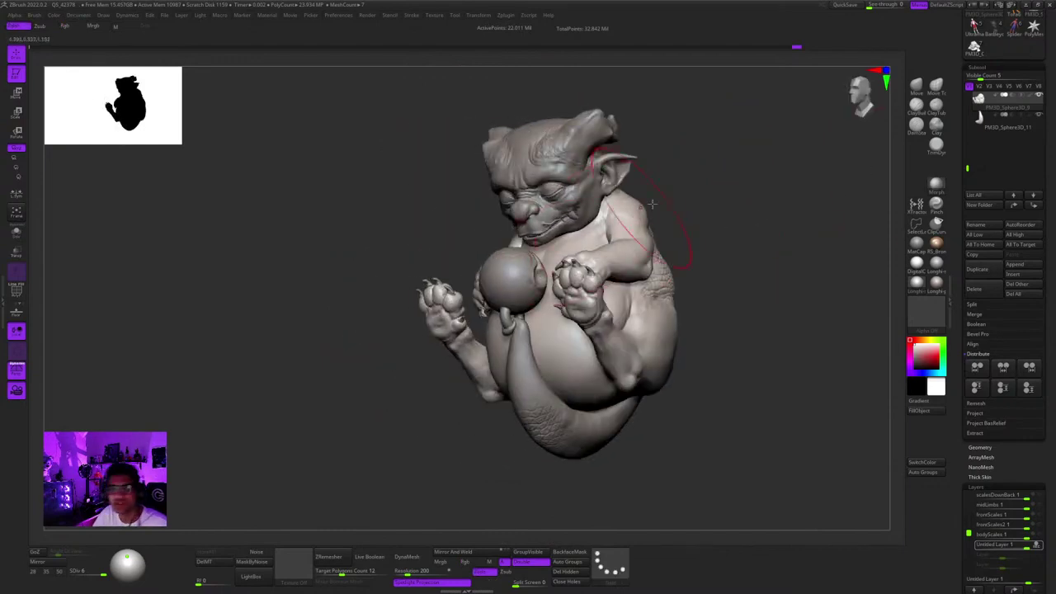
Make the mane and spine-spike subtool PM3D_Sphere3D1_2 active and display the painted colours on all subtools.
drag(1051, 173, 1048, 297)
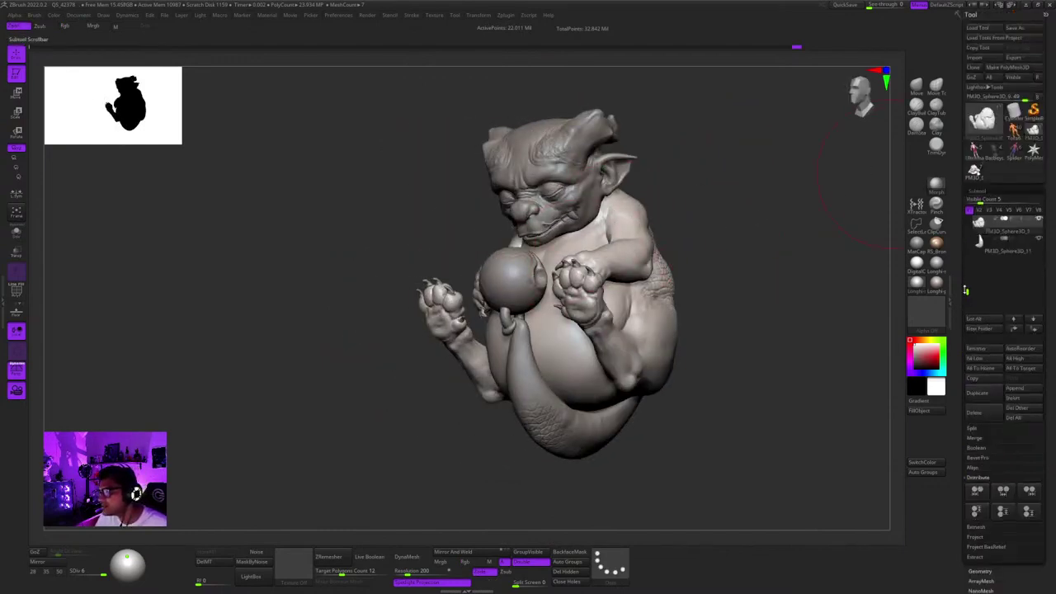
drag(965, 290, 965, 256)
click(1027, 245)
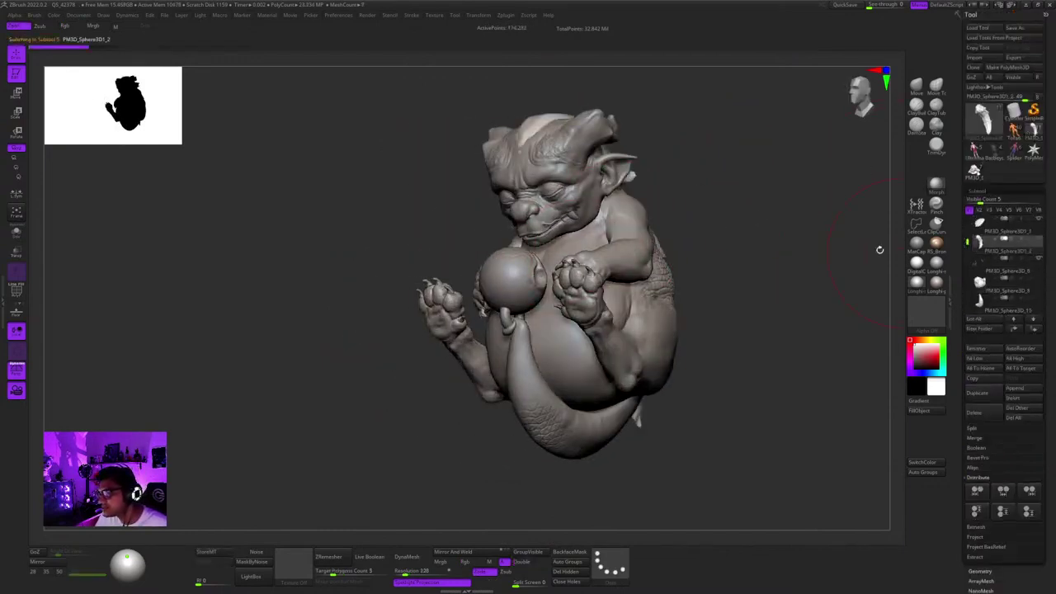
right_drag(879, 250, 807, 279)
click(807, 279)
click(781, 296)
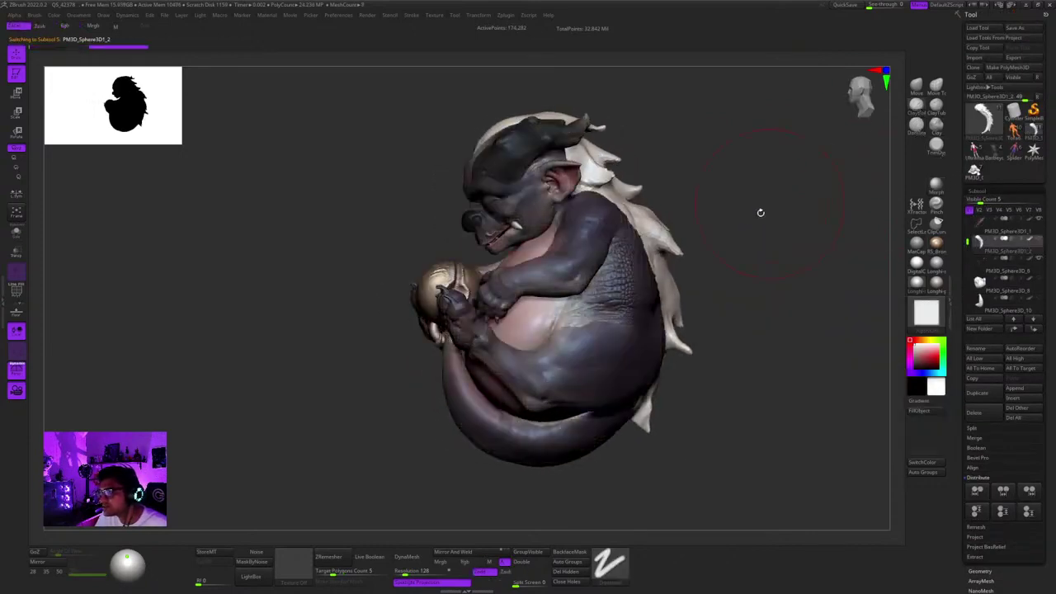
Inspect the painted creature with its mane from the front and side, toggling the polygroup display.
drag(759, 212, 778, 196)
key(shift+f)
key(shift+f)
key(f)
key(f)
key(shift+f)
key(shift+f)
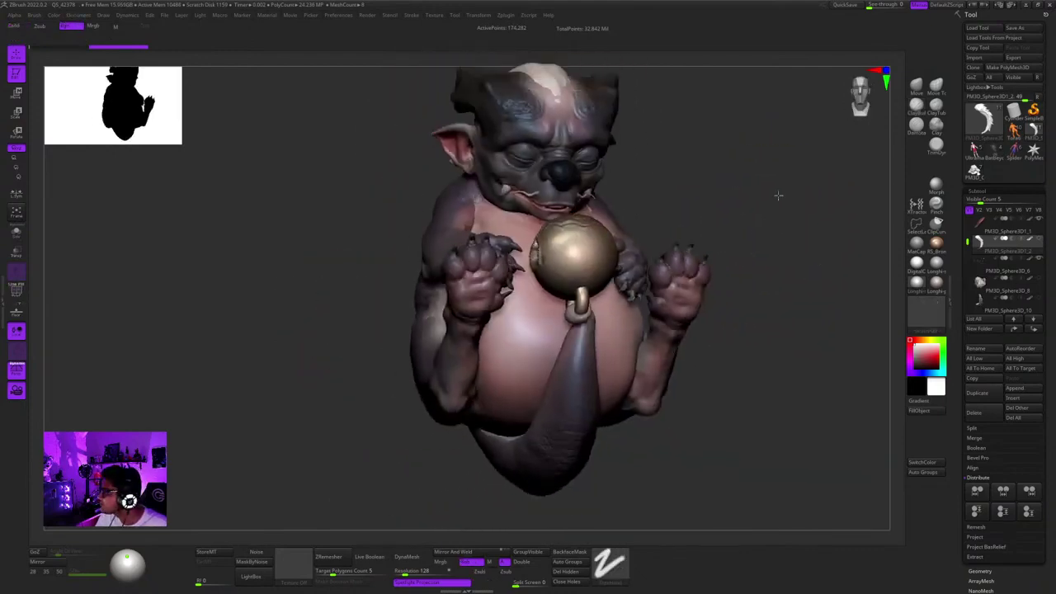
ctrl+right_drag(777, 196, 745, 179)
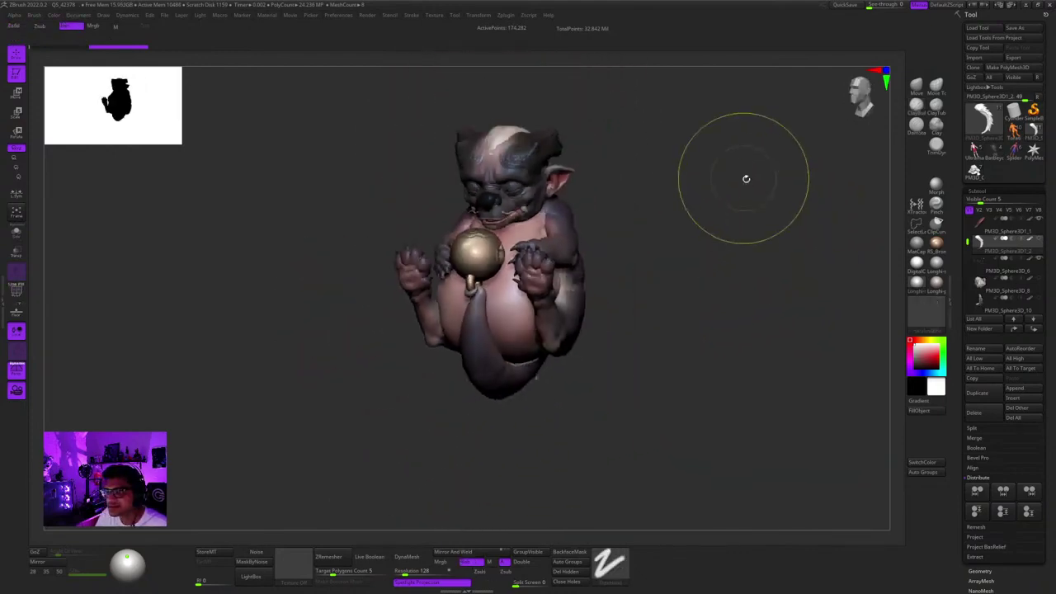
drag(745, 179, 771, 239)
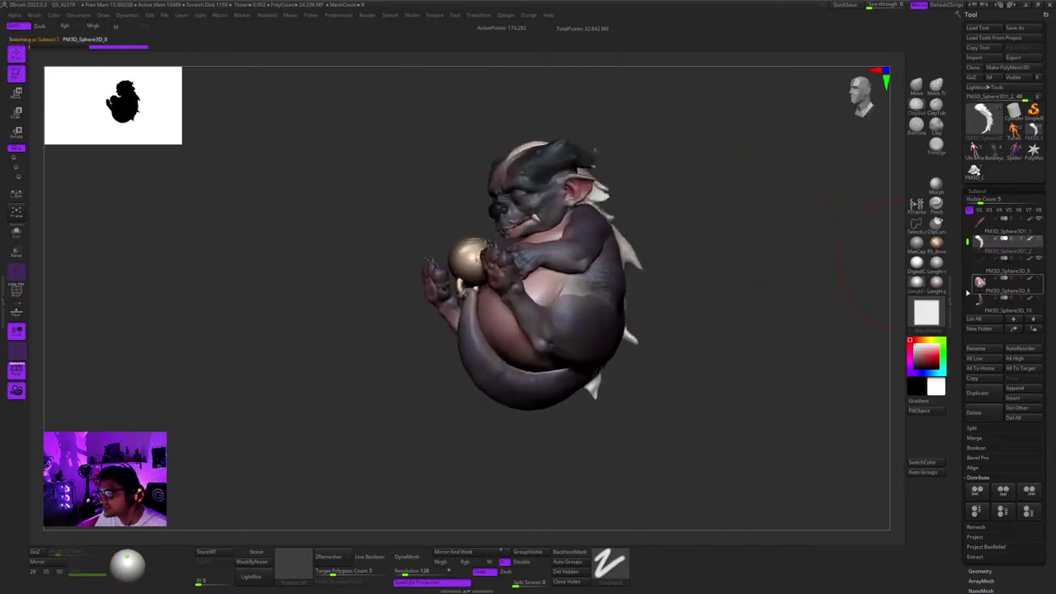
Switch to the body subtool PM3D_Sphere3D_8 and examine the back scales and side silhouette without the mane.
click(978, 288)
drag(808, 299, 754, 281)
ctrl+right_drag(753, 281, 629, 247)
right_click(561, 377)
right_drag(645, 303, 641, 342)
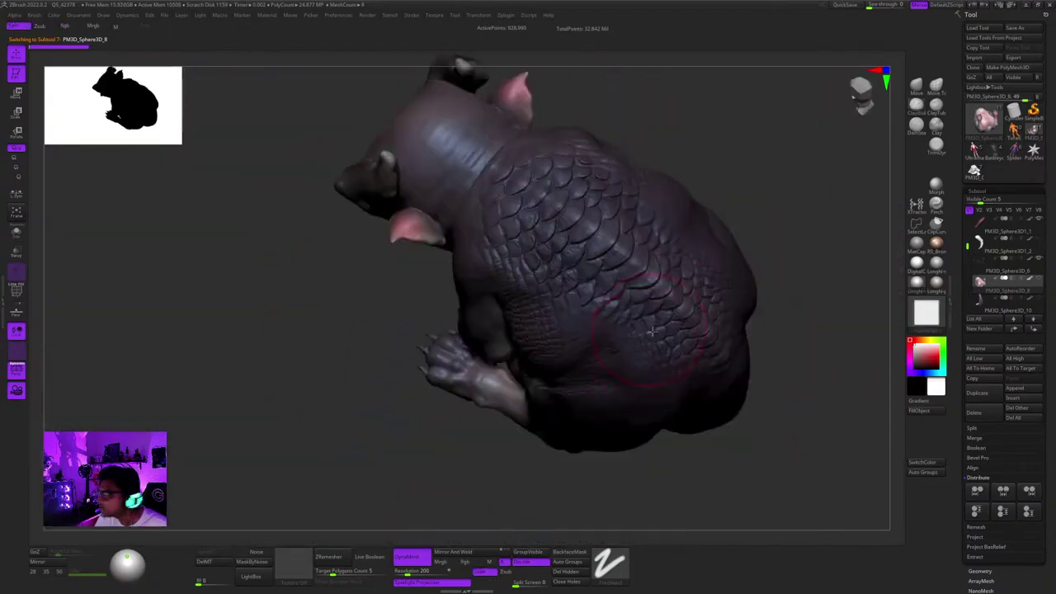
drag(651, 331, 641, 265)
right_drag(694, 206, 731, 242)
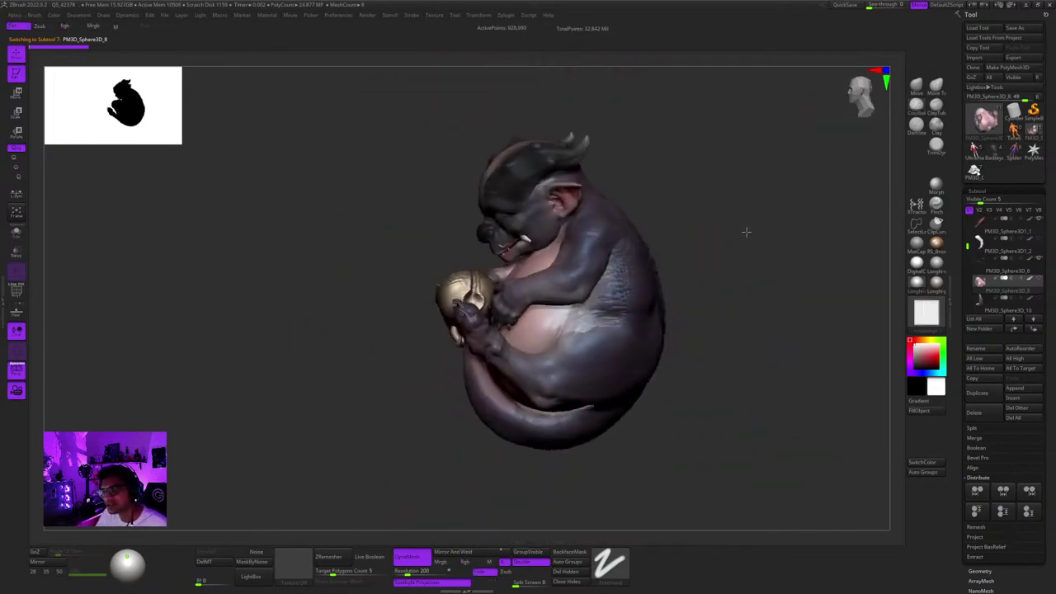
Compare the creature with and without its mane from the side and back by alternating between the mane and body subtools.
click(976, 256)
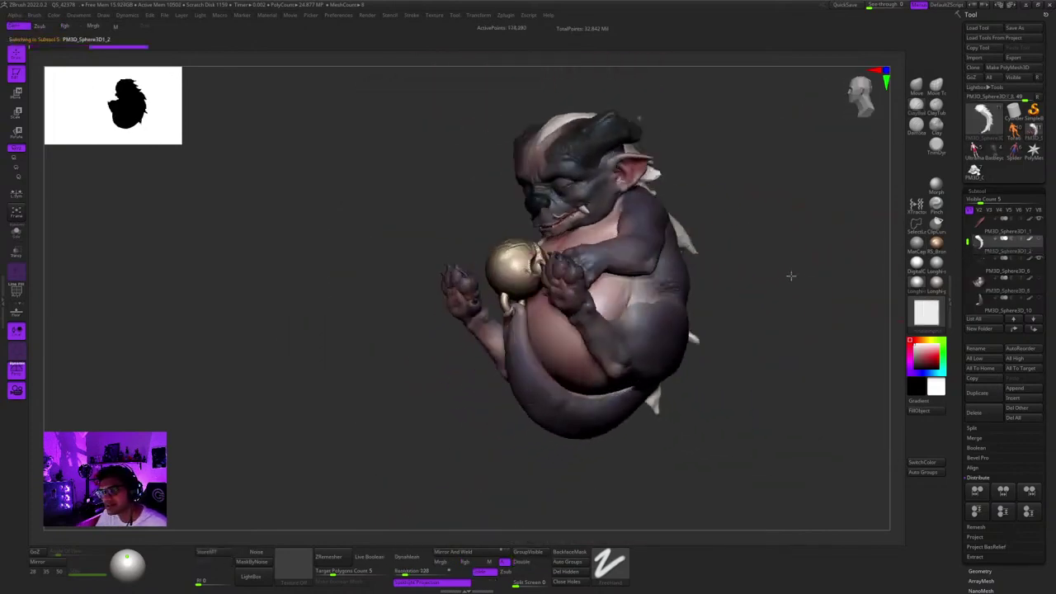
drag(791, 275, 757, 249)
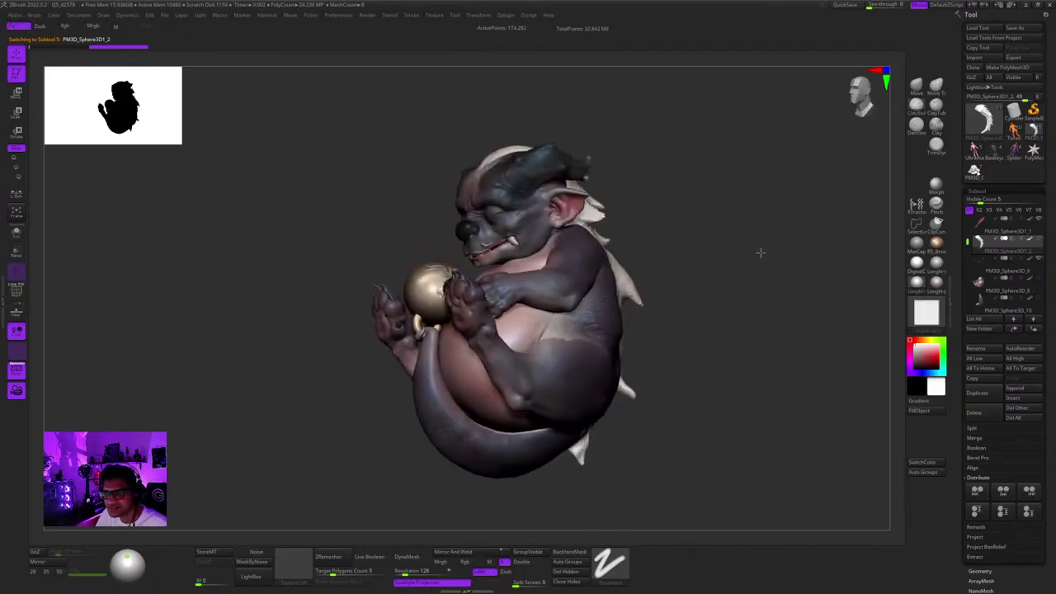
click(975, 290)
drag(863, 299, 815, 292)
click(979, 244)
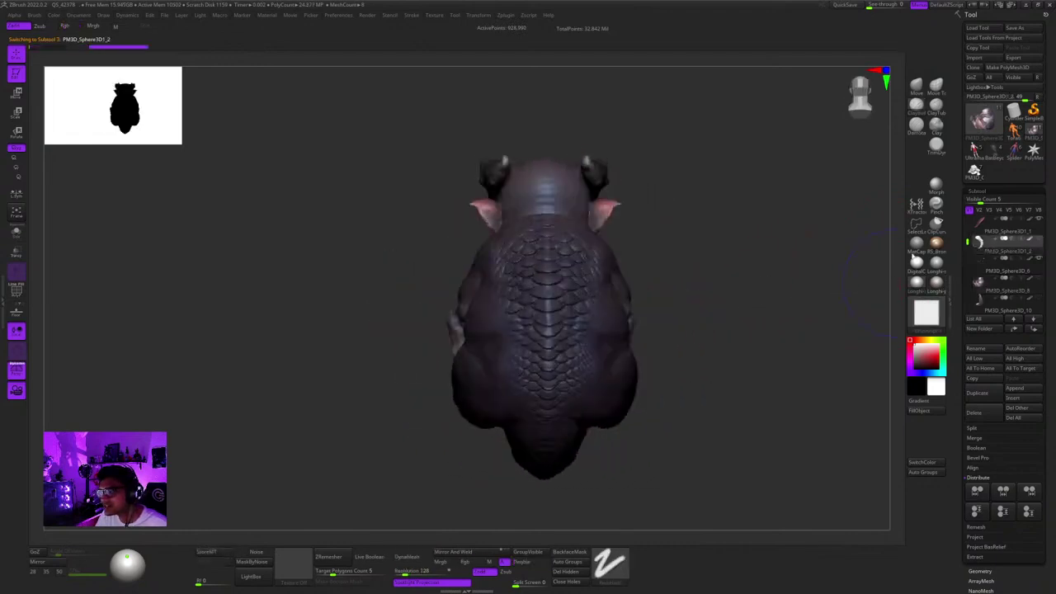
drag(720, 285, 821, 302)
mouse_move(743, 284)
mouse_down()
mouse_move(830, 283)
mouse_move(763, 272)
mouse_up()
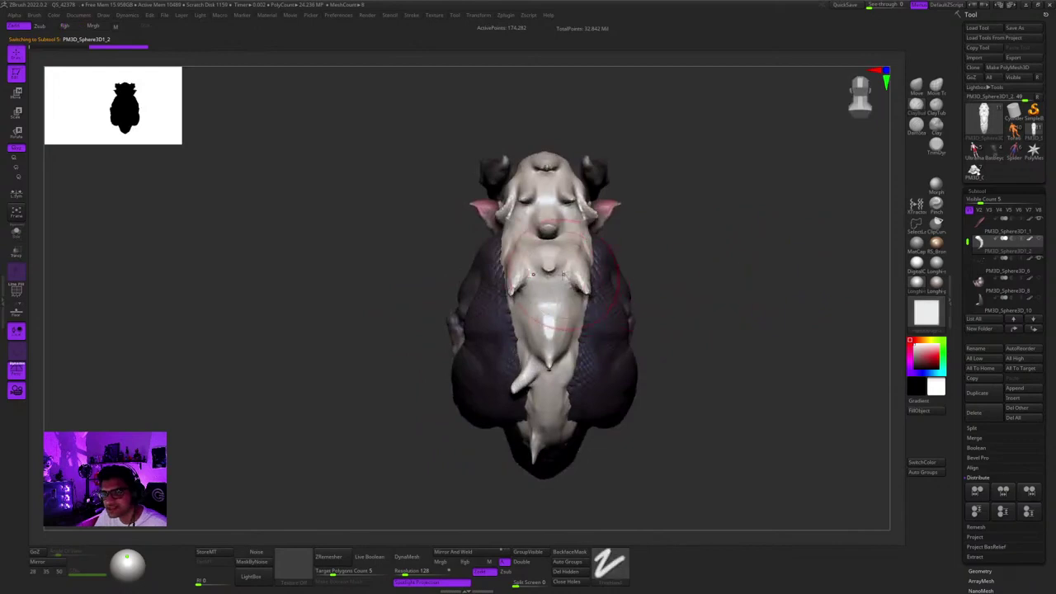
Try narrowing the mane strip along the spine to expose more of the back scales, checking it from several angles.
alt+drag(656, 172, 701, 198)
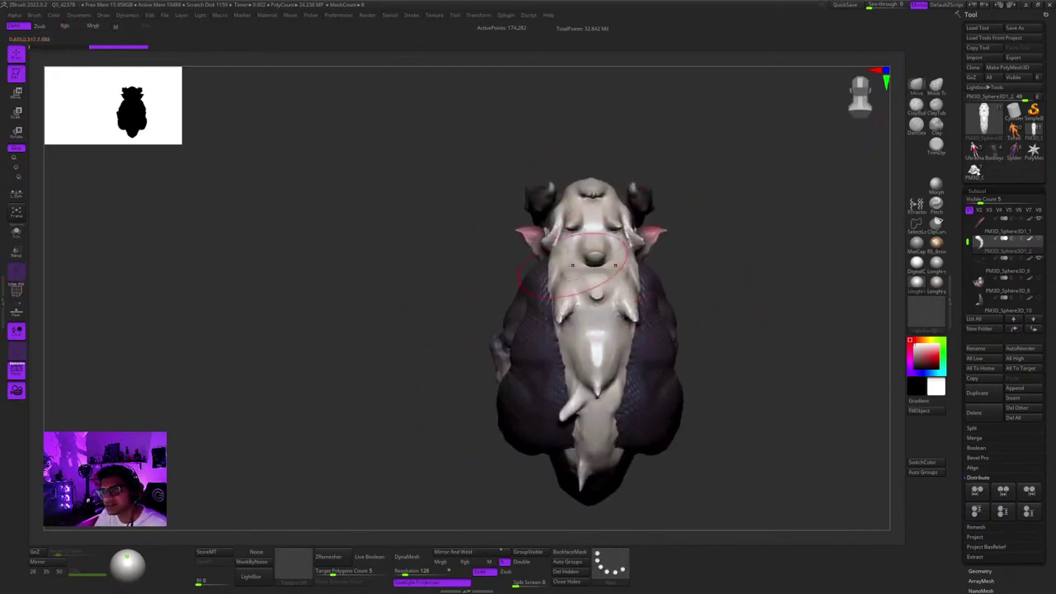
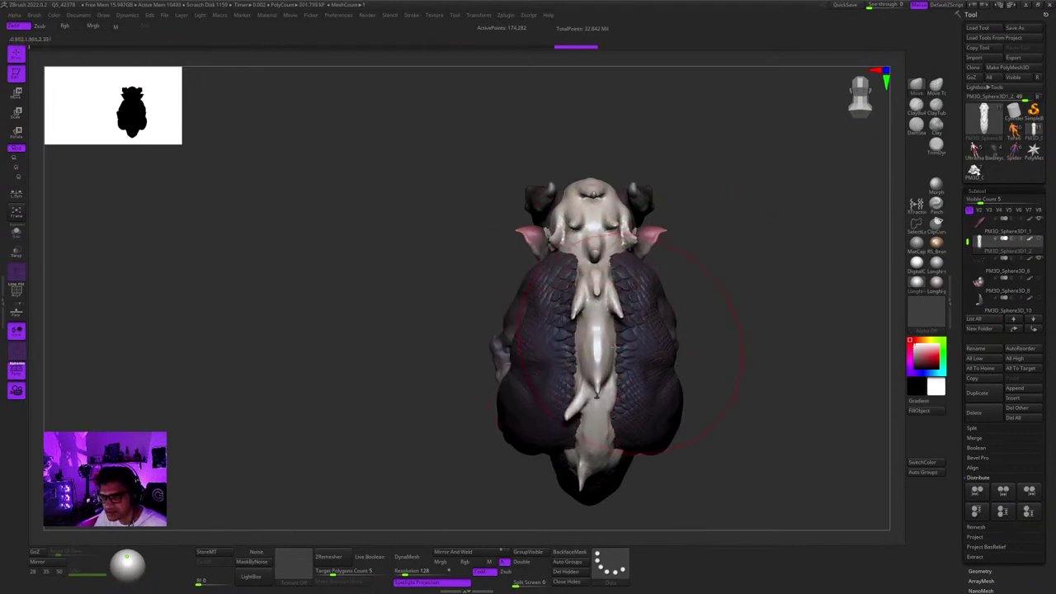
right_drag(615, 347, 643, 309)
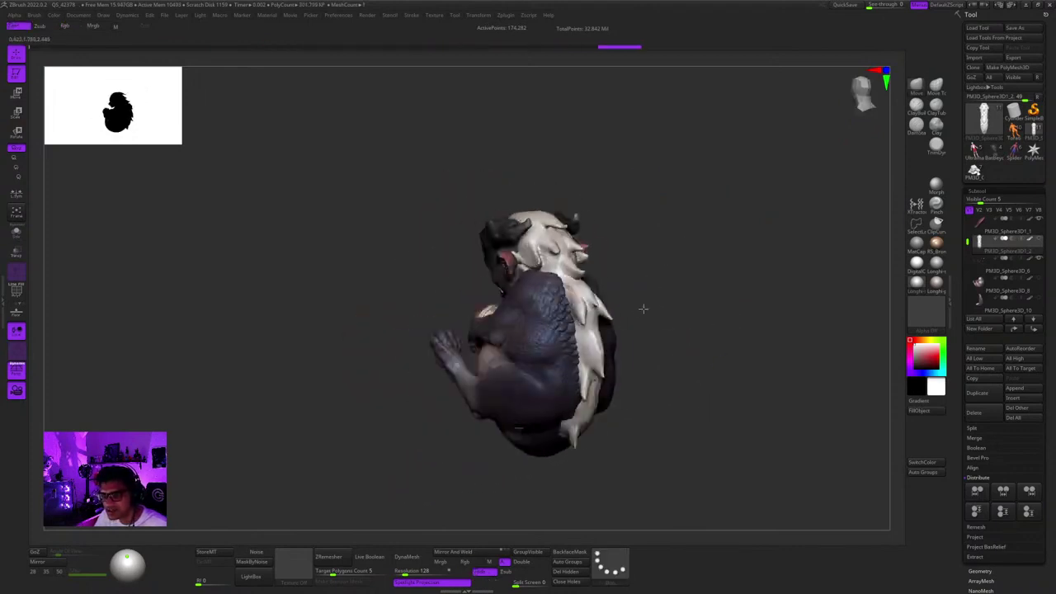
right_drag(632, 345, 638, 343)
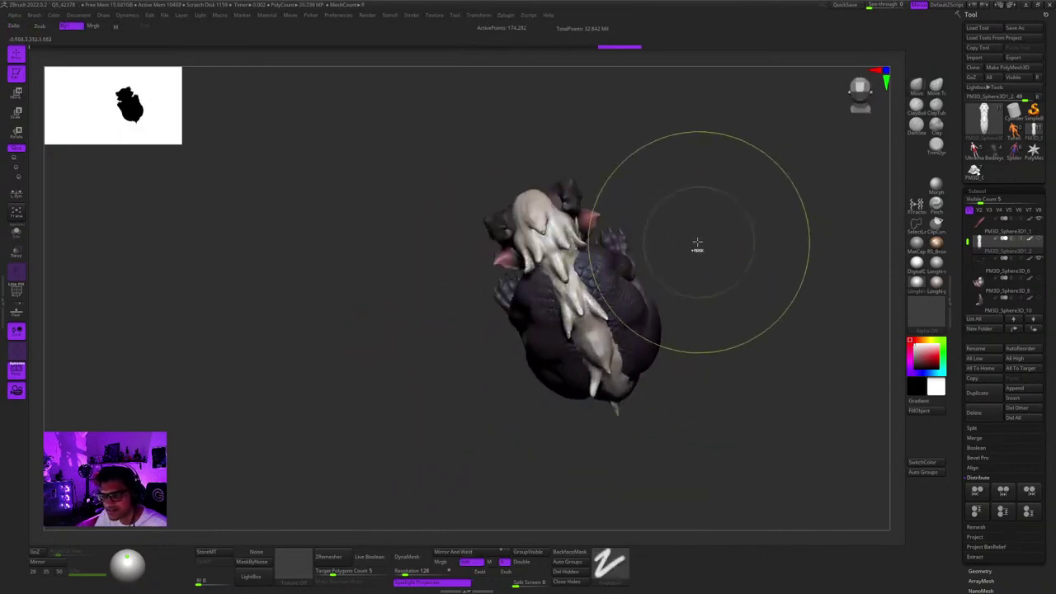
mouse_move(680, 246)
ctrl+right_down()
mouse_move(655, 294)
mouse_move(637, 282)
mouse_move(696, 281)
ctrl+right_up()
Undo the recent shape changes to the mane strip.
key(ctrl+z)
key(ctrl+z)
key(ctrl+z)
key(ctrl+z)
key(ctrl+z)
key(ctrl+z)
key(ctrl+z)
key(ctrl+z)
key(ctrl+z)
key(ctrl+z)
Switch to the mane subtool PM3D_Sphere3D1_2 and set the selection brush to SelectRect.
click(982, 282)
mouse_move(848, 296)
right_down()
mouse_move(772, 310)
mouse_move(895, 294)
mouse_move(743, 267)
mouse_move(717, 309)
mouse_move(905, 239)
right_up()
click(982, 247)
click(932, 229)
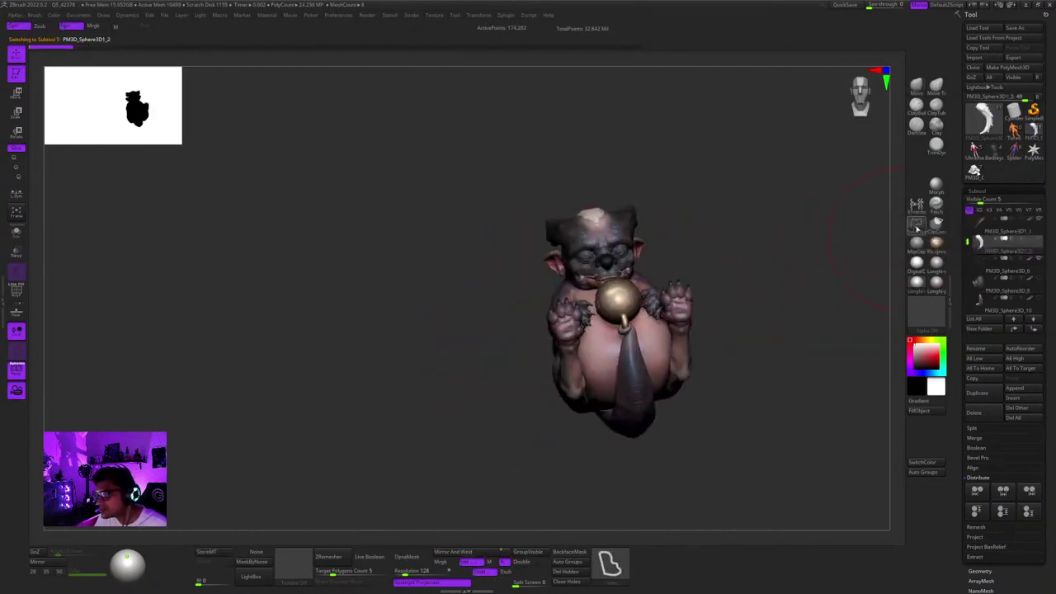
ctrl+shift+click(916, 228)
ctrl+shift+click(915, 229)
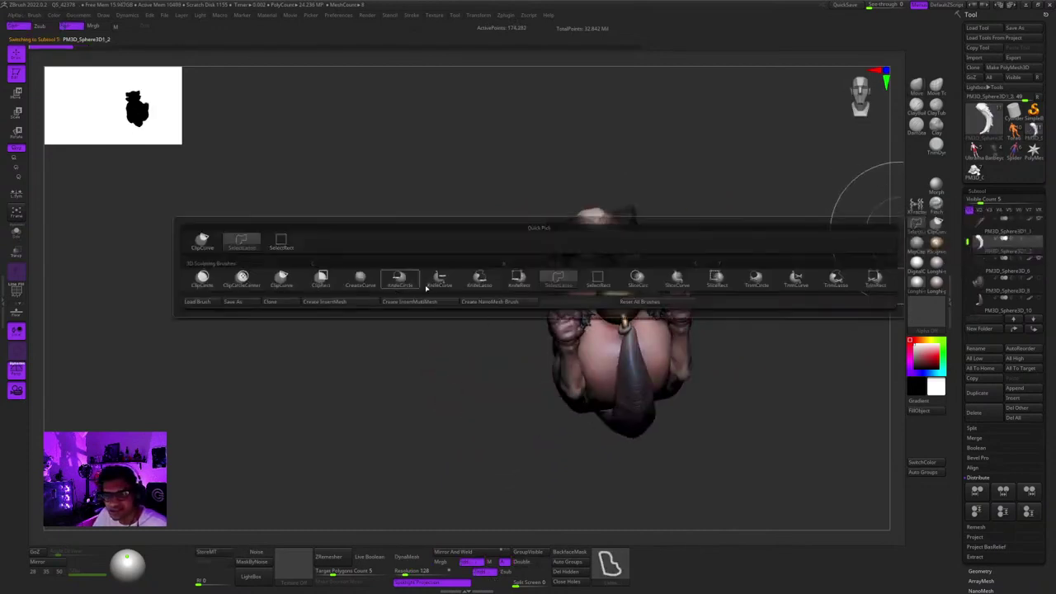
click(281, 244)
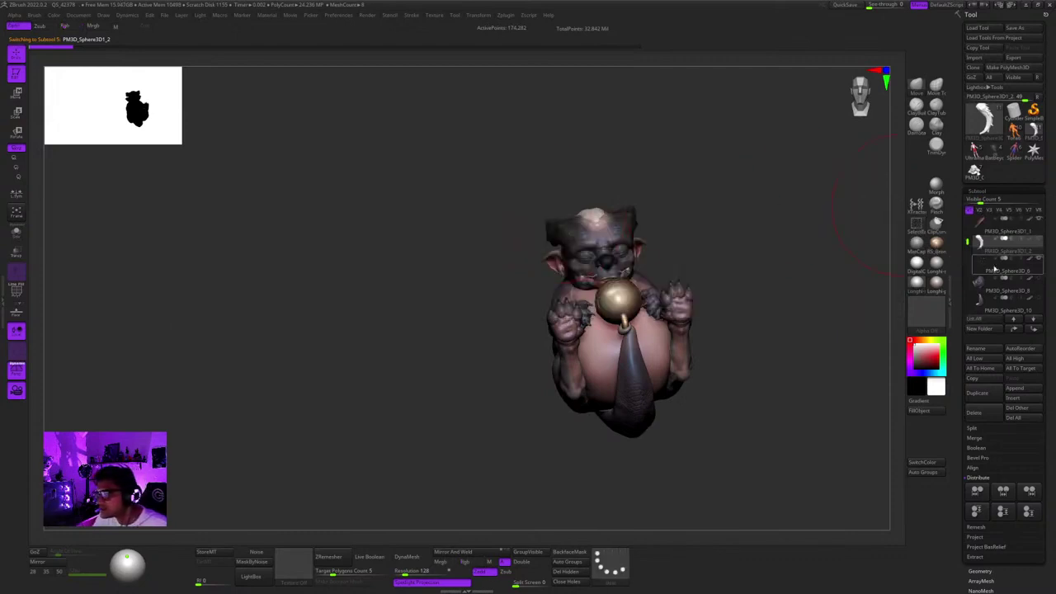
Examine the back and flank scales of the body subtool PM3D_Sphere3D_8 with and without its polygroup display.
drag(786, 284, 723, 282)
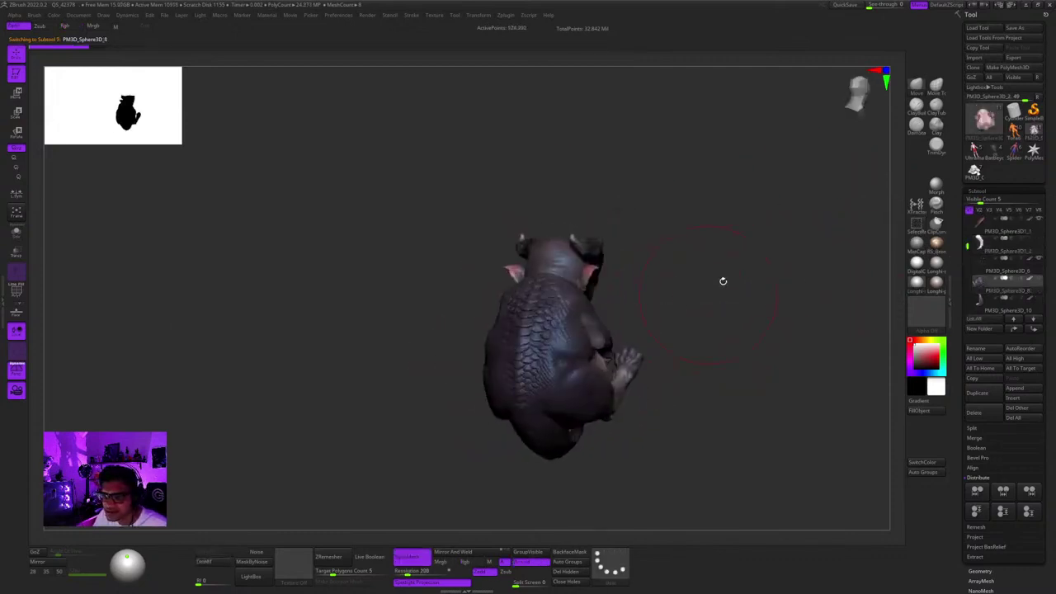
ctrl+right_drag(642, 259, 648, 360)
alt+right_drag(577, 350, 636, 259)
right_drag(478, 280, 611, 349)
key(shift+f)
key(shift+f)
ctrl+right_drag(702, 325, 736, 294)
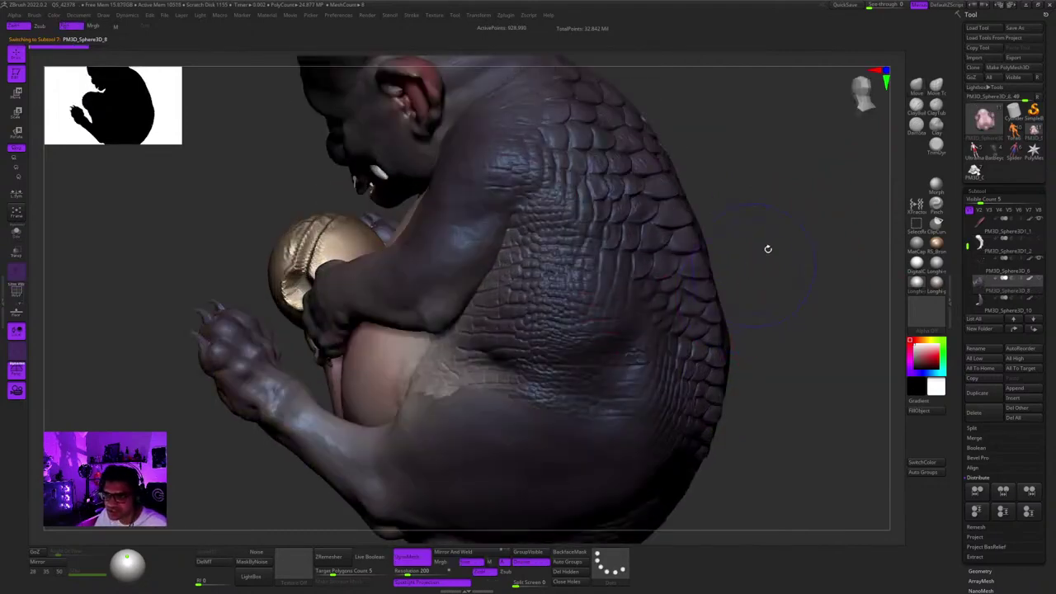
right_drag(766, 250, 776, 261)
key(shift+f)
ctrl+right_drag(555, 286, 599, 391)
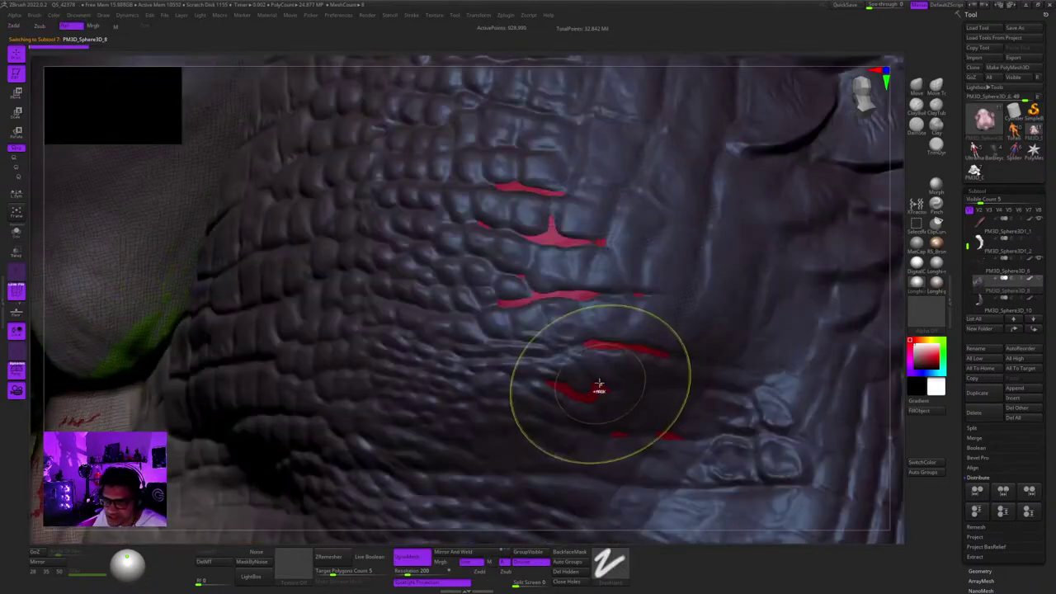
ctrl+right_drag(596, 342, 542, 185)
right_drag(546, 338, 609, 302)
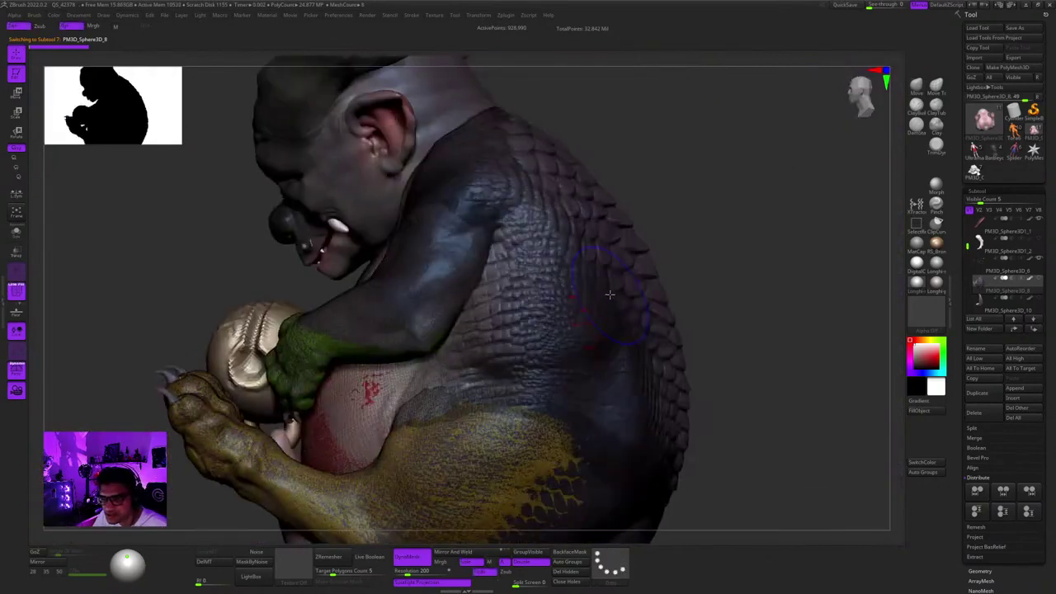
key(shift+f)
key(shift+f)
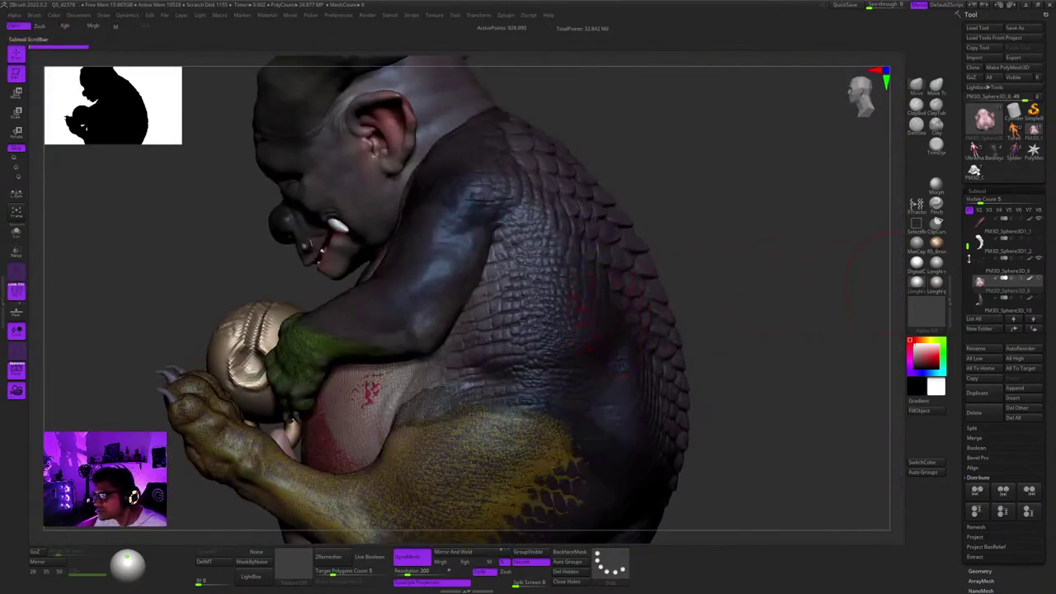
Switch to the body subtool PM3D_Sphere3D_9 and examine its polygroups and back scales from behind and the side.
drag(968, 244, 968, 252)
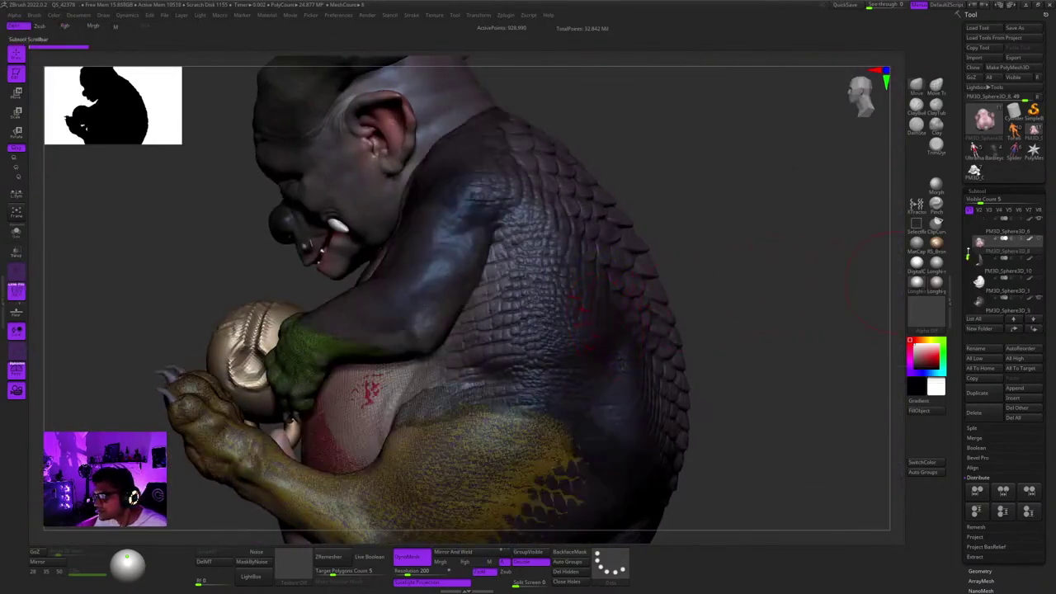
click(1040, 221)
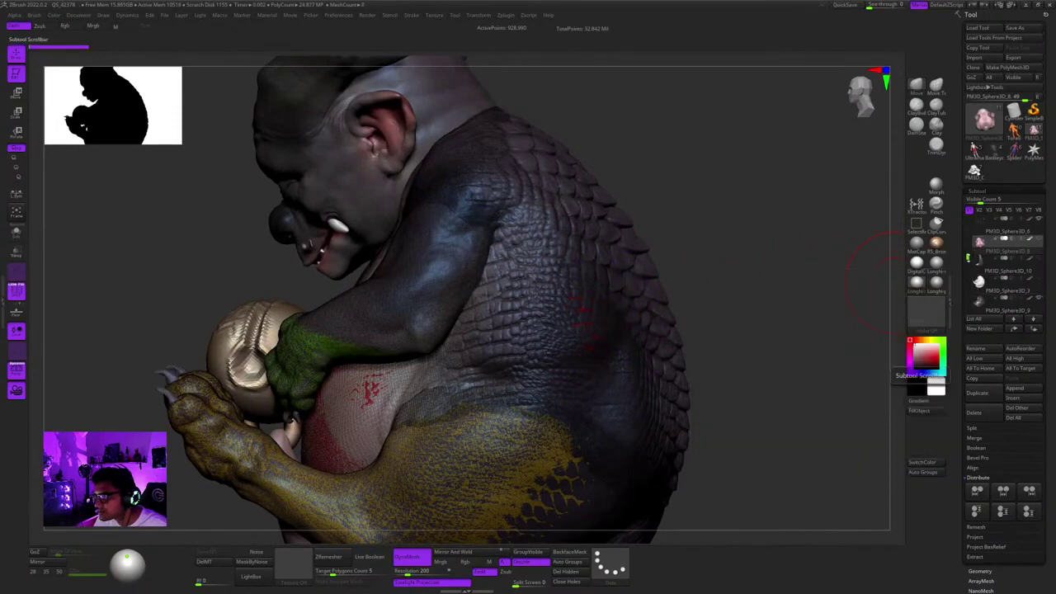
scroll(979, 281, down, 1)
drag(850, 317, 777, 320)
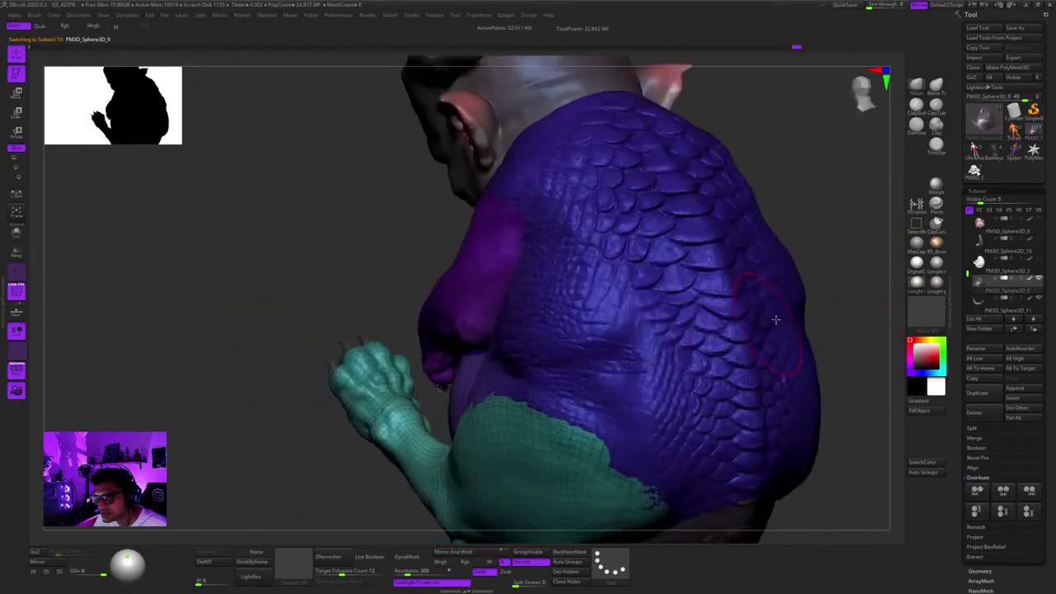
key(shift+f)
drag(866, 290, 791, 289)
ctrl+right_drag(797, 287, 801, 269)
drag(850, 272, 787, 278)
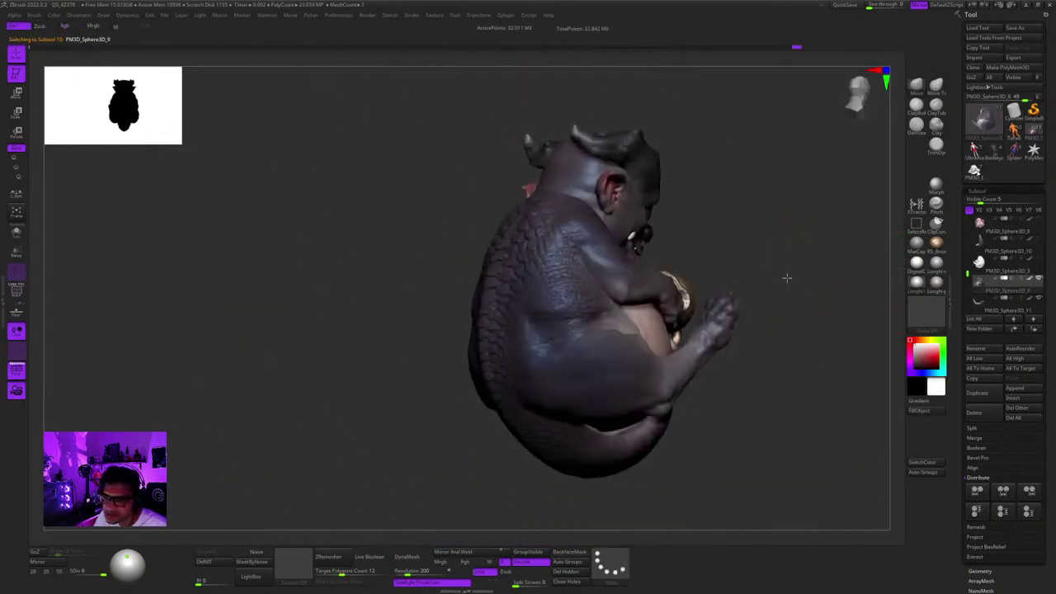
ctrl+right_drag(787, 278, 798, 255)
drag(750, 221, 783, 252)
drag(719, 252, 730, 252)
Examine the transition between the shoulder scales, the neck and the back of the head.
alt+right_drag(544, 232, 660, 240)
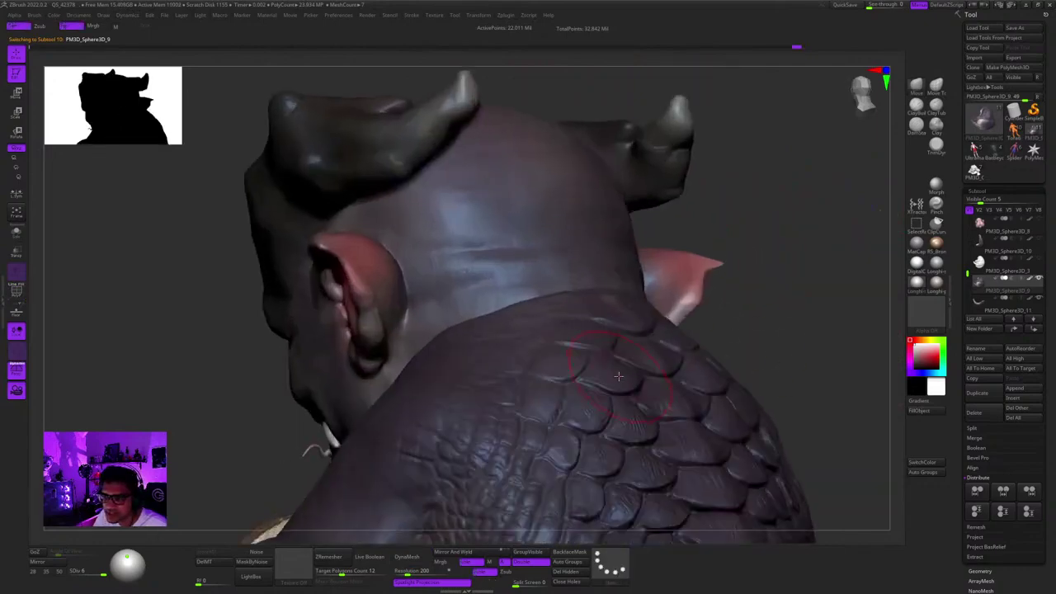
right_drag(569, 363, 691, 287)
mouse_move(691, 287)
right_down()
mouse_move(687, 269)
mouse_move(655, 334)
mouse_move(701, 363)
mouse_move(670, 330)
right_up()
key(space)
mouse_move(624, 367)
alt+right_down()
mouse_move(711, 325)
mouse_move(724, 273)
mouse_move(714, 323)
mouse_move(710, 310)
mouse_move(723, 316)
mouse_move(713, 288)
mouse_move(676, 351)
mouse_move(679, 273)
mouse_move(736, 272)
mouse_move(663, 267)
mouse_move(678, 275)
alt+right_up()
key(shift+f)
key(shift+f)
Try carving creases across the side of the horn on the Daemon10_01 head with the DamStandard brush.
click(914, 127)
mouse_move(678, 275)
ctrl+right_down()
mouse_move(691, 294)
mouse_move(636, 301)
ctrl+right_up()
drag(590, 314, 721, 254)
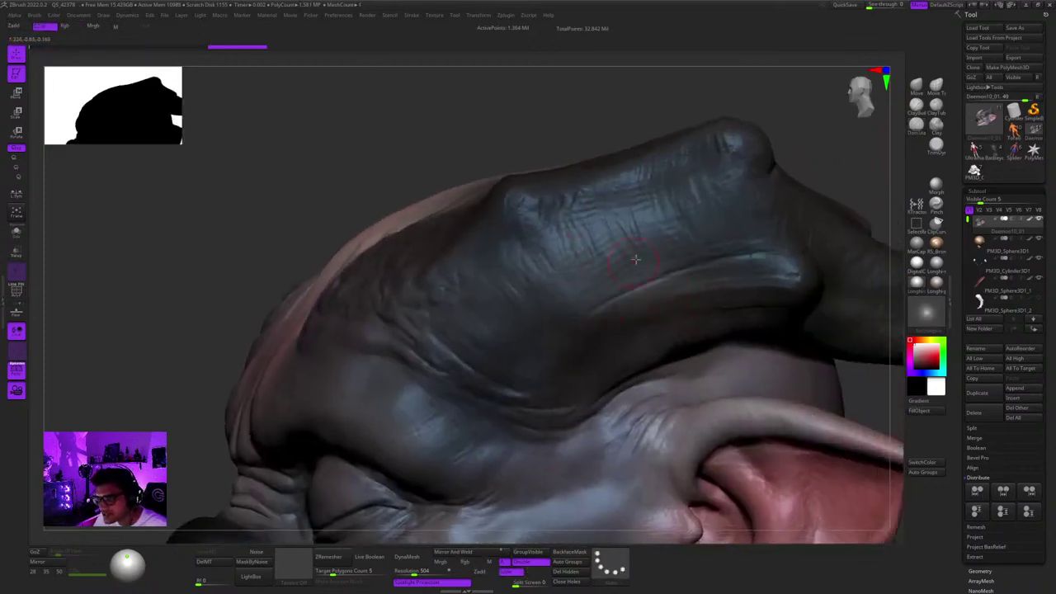
key(ctrl+z)
key(ctrl+z)
key(ctrl+z)
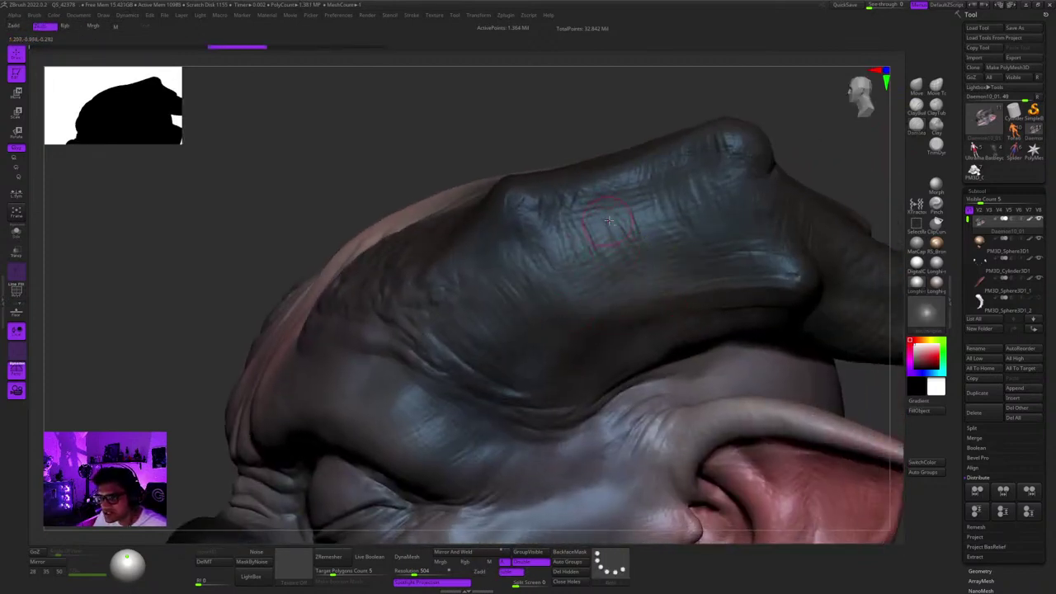
Carve fine creases along the side of the head's horn with DamStandard, undoing the last stroke.
mouse_move(675, 324)
alt+right_down()
mouse_move(652, 319)
mouse_move(648, 328)
alt+right_up()
drag(656, 309, 630, 216)
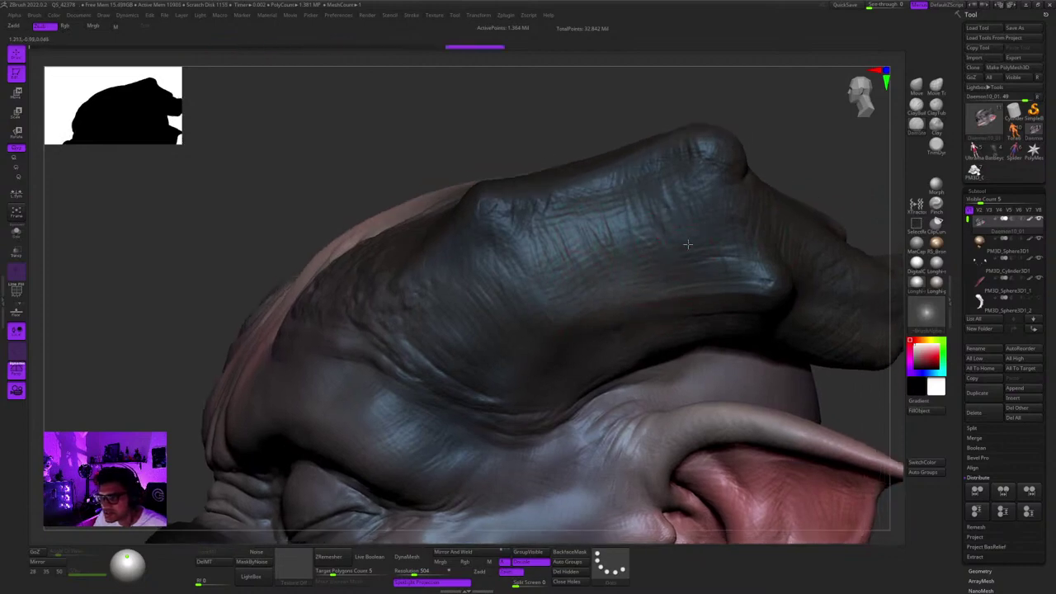
right_drag(723, 262, 725, 217)
mouse_move(660, 282)
mouse_down()
mouse_move(750, 248)
mouse_move(689, 251)
mouse_up()
ctrl+right_drag(640, 305, 647, 280)
mouse_move(648, 281)
right_down()
mouse_move(654, 309)
mouse_move(686, 265)
mouse_move(627, 259)
mouse_move(643, 304)
right_up()
key(ctrl+z)
key(shift+f)
key(shift+f)
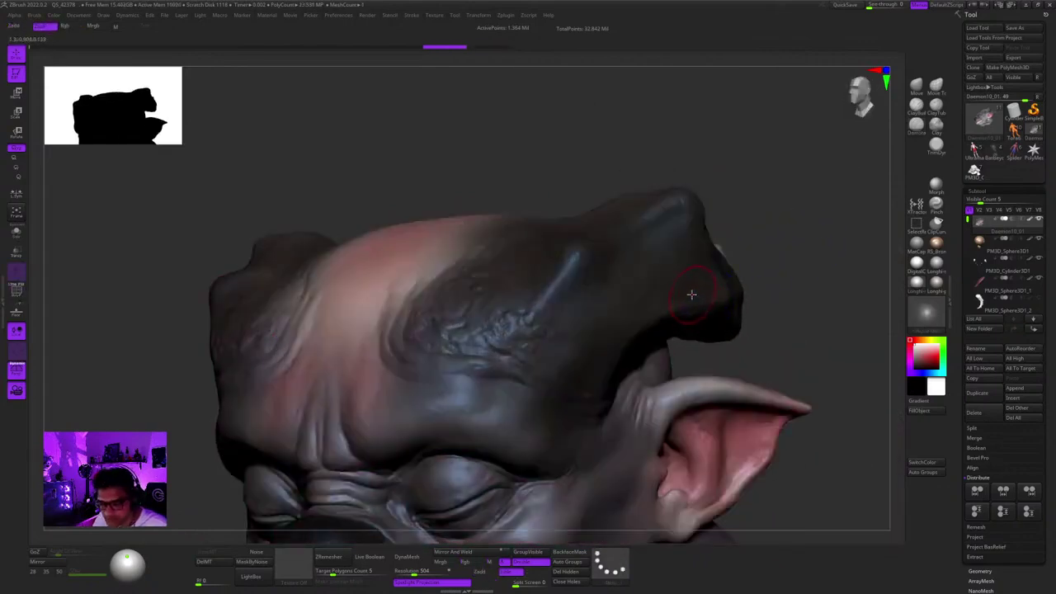
Set up the Standard brush with a DragRect stroke and a rough skin alpha for stamping detail on the head.
key(b)
key(s)
key(t)
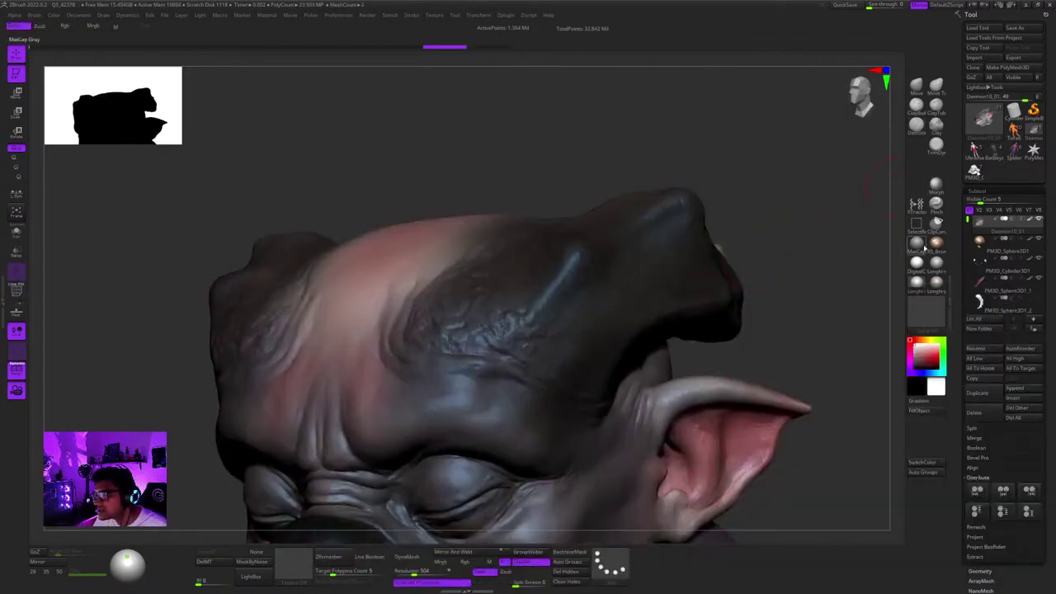
click(625, 562)
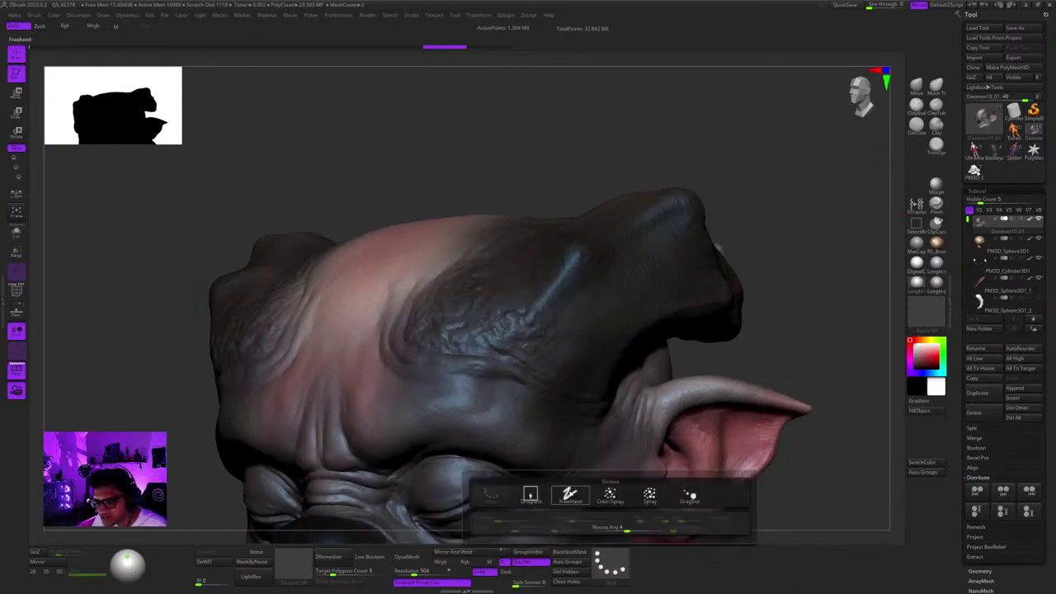
click(570, 495)
click(610, 564)
click(531, 495)
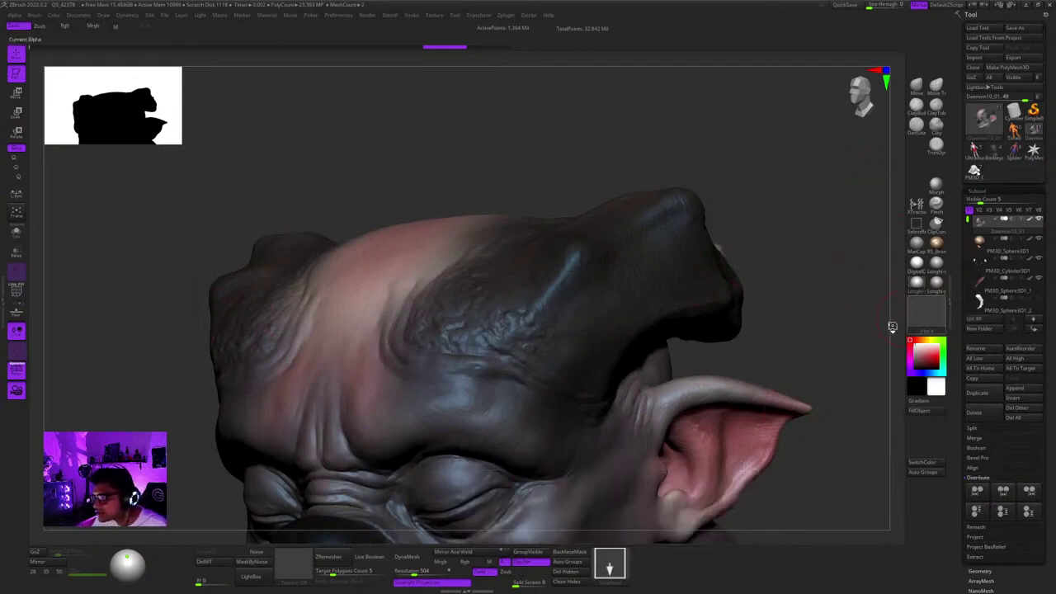
click(922, 317)
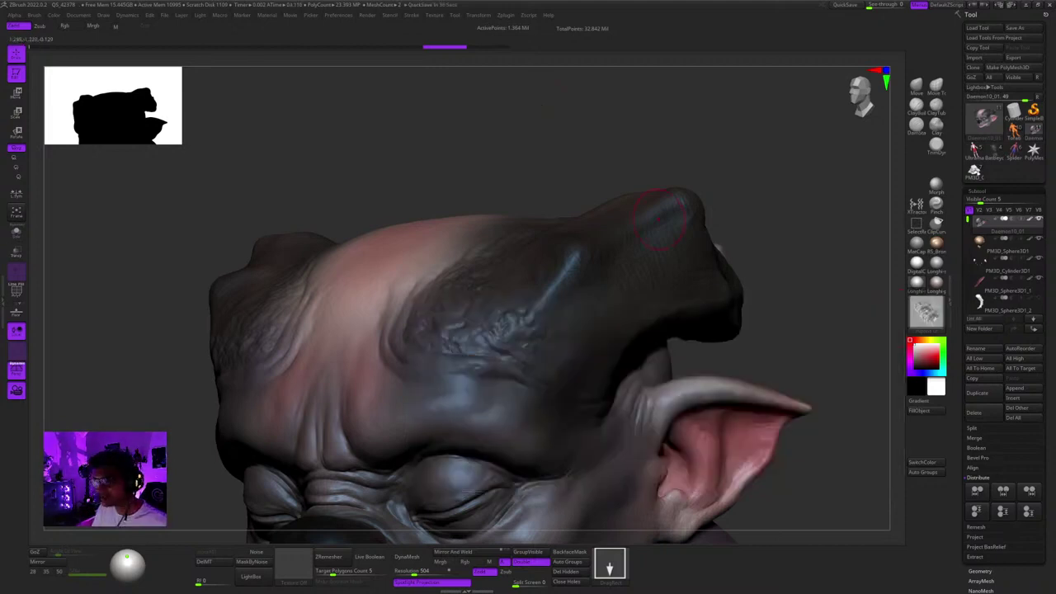
drag(804, 217, 762, 218)
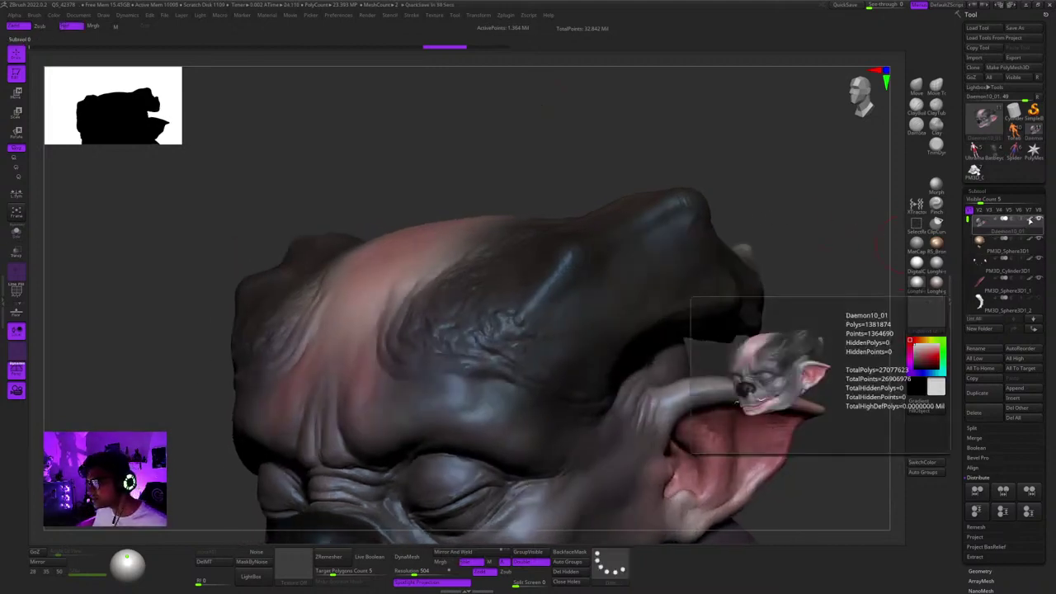
Turn off the polypaint colours on all subtools and frame the head in plain grey.
shift+click(1029, 221)
drag(833, 241, 701, 198)
right_drag(597, 207, 680, 251)
ctrl+right_drag(680, 252, 578, 288)
alt+right_drag(577, 289, 591, 228)
key(shift+f)
key(shift+f)
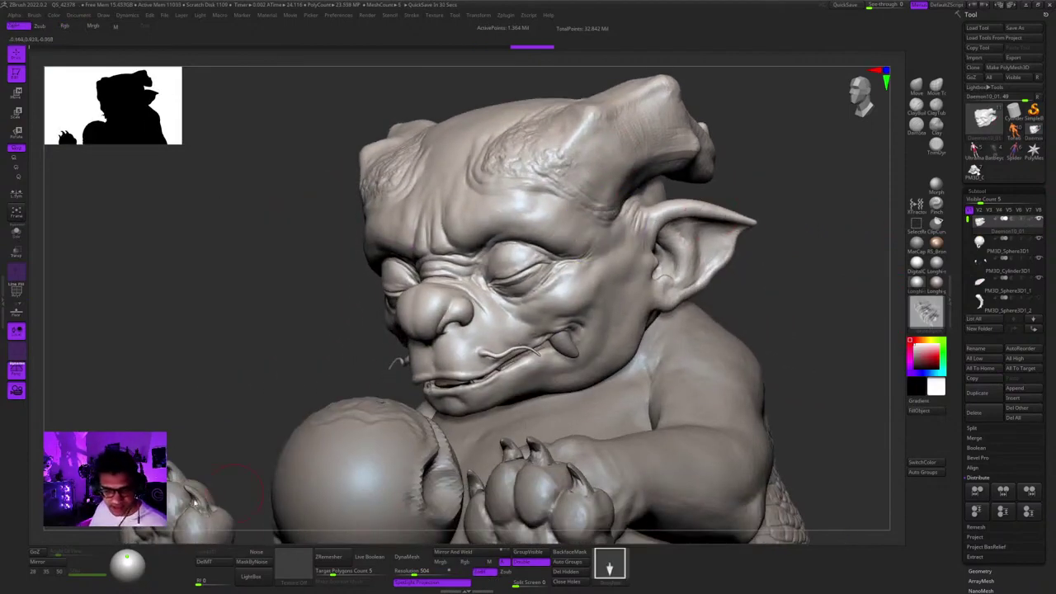
Decline Dynamic Subdiv and divide the Daemon10_01 head mesh by one subdivision level.
drag(323, 282, 333, 275)
key(d)
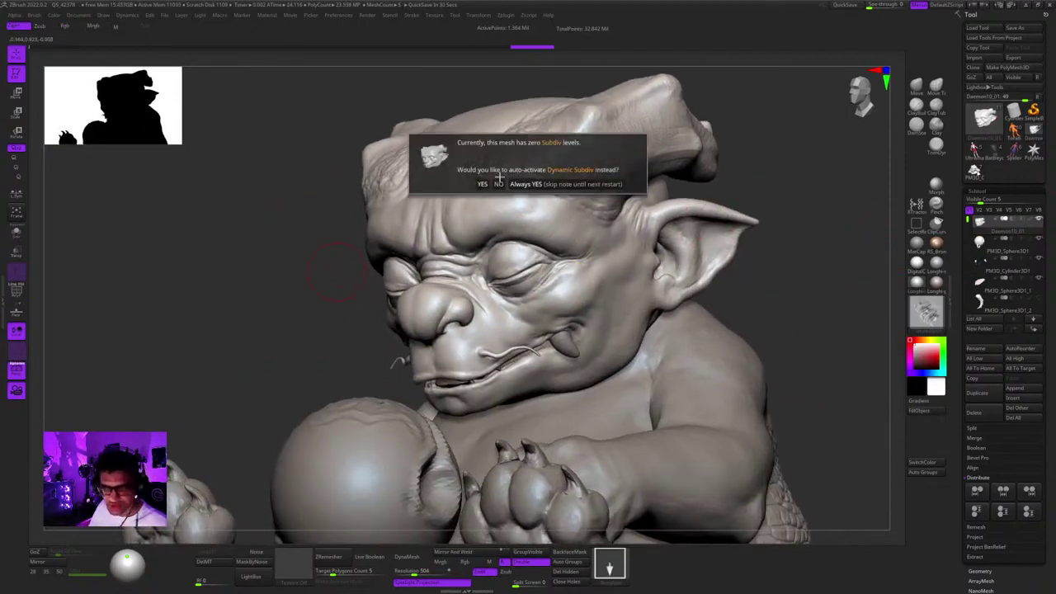
click(497, 183)
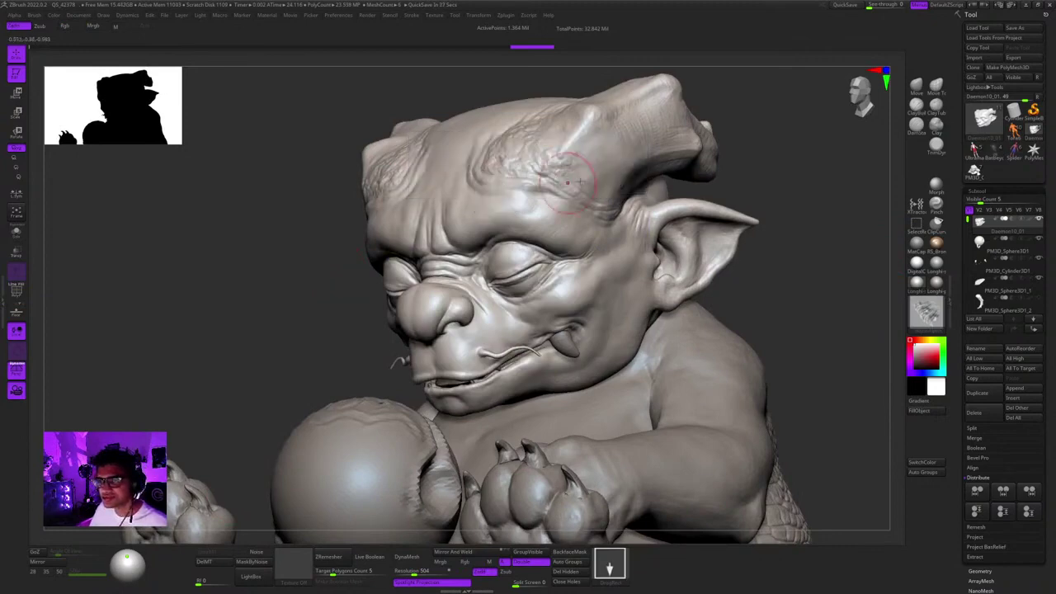
key(ctrl+d)
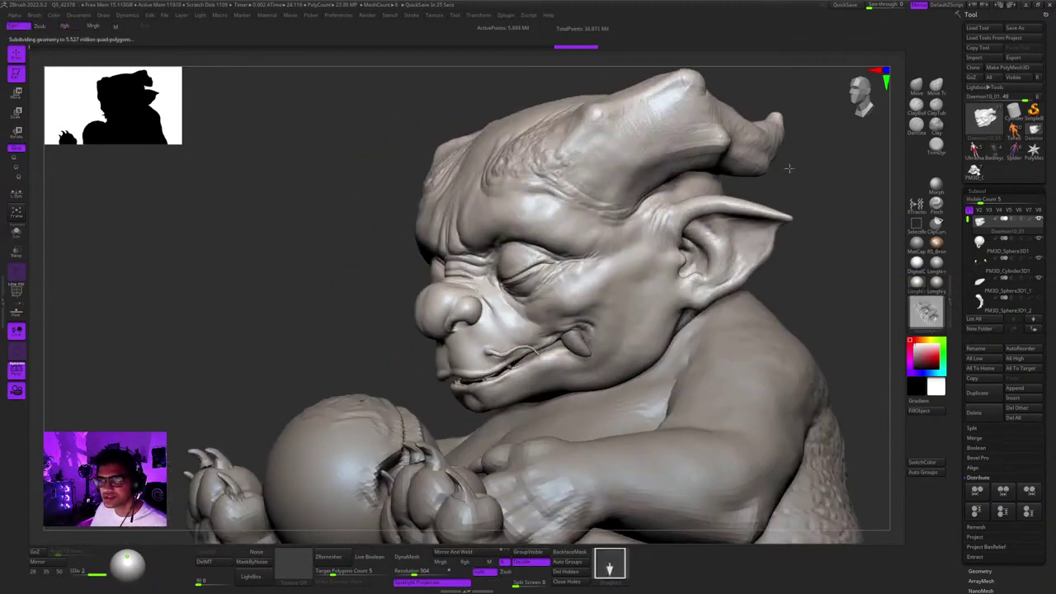
Stamp the rough skin alpha over the horn, temple, ear base and cheek of the head.
mouse_move(789, 169)
mouse_down()
mouse_move(777, 201)
mouse_move(824, 206)
mouse_up()
drag(630, 147, 665, 164)
drag(684, 124, 719, 158)
drag(632, 307, 664, 331)
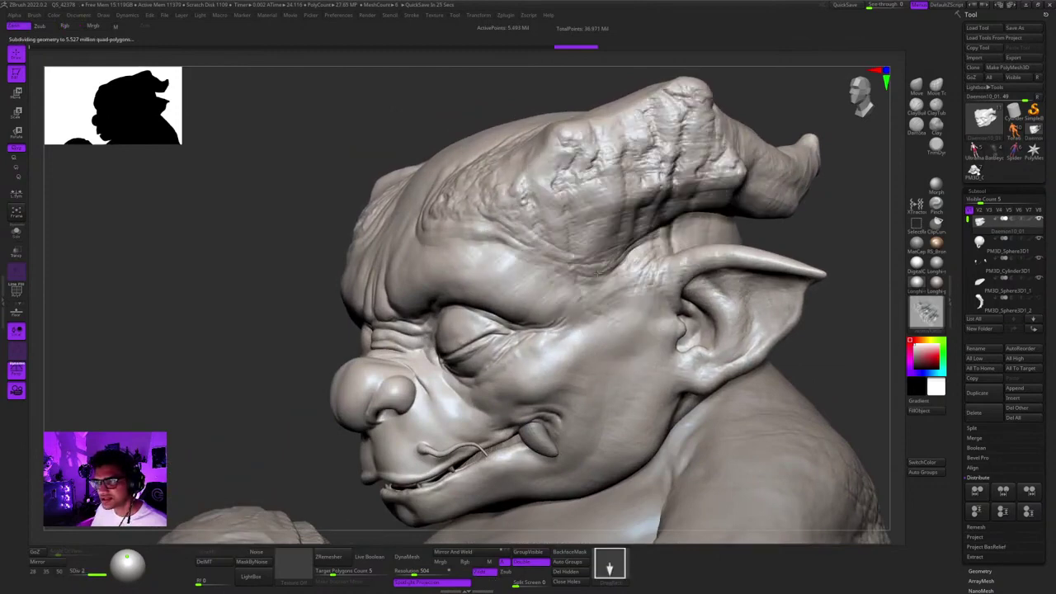
drag(697, 283, 741, 353)
drag(669, 350, 694, 380)
drag(672, 136, 706, 169)
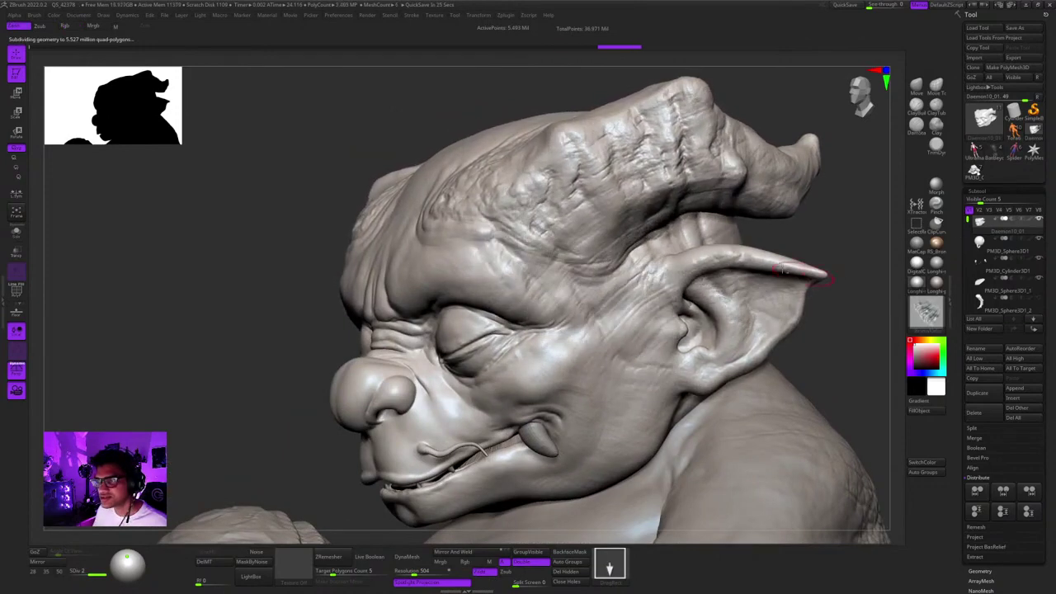
Stamp recessed detail near the ear, then smooth the horn's texture and restamp it more subtly.
alt+drag(824, 278, 706, 357)
mouse_move(602, 247)
shift+mouse_down()
mouse_move(572, 269)
mouse_move(567, 232)
shift+mouse_up()
drag(833, 388, 779, 389)
drag(485, 285, 512, 318)
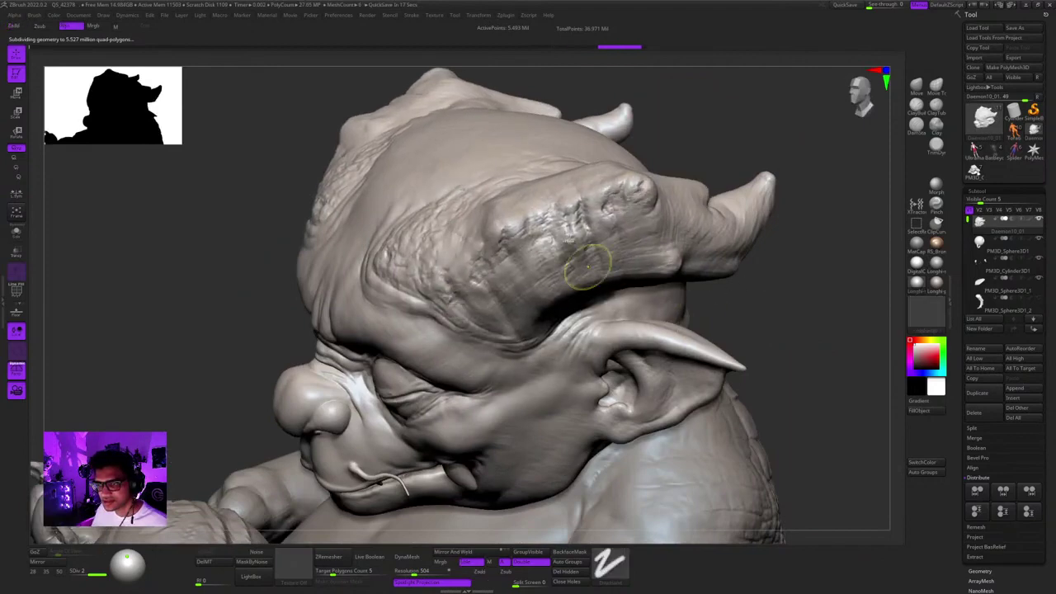
key(space)
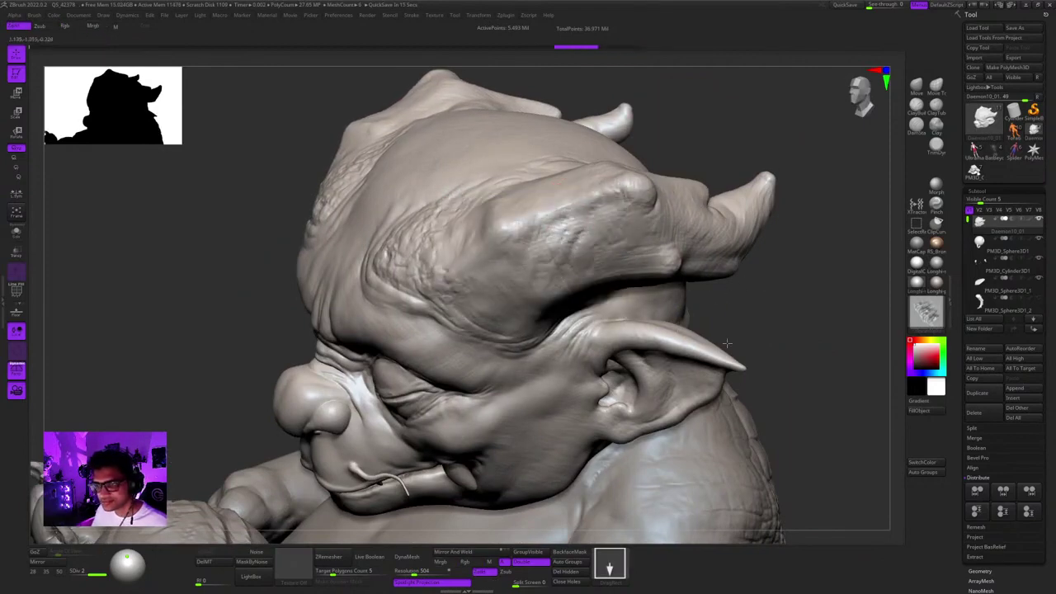
key(space)
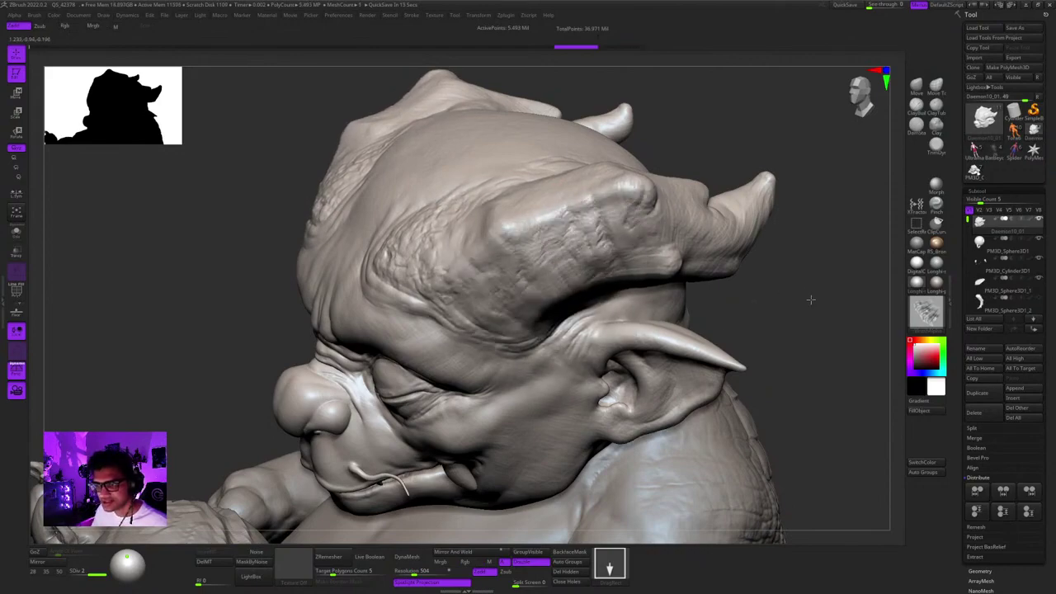
Stamp the rough texture along the horn's side and underside, undoing unwanted stamps, and check the horn from above.
drag(747, 297, 735, 273)
drag(742, 238, 761, 236)
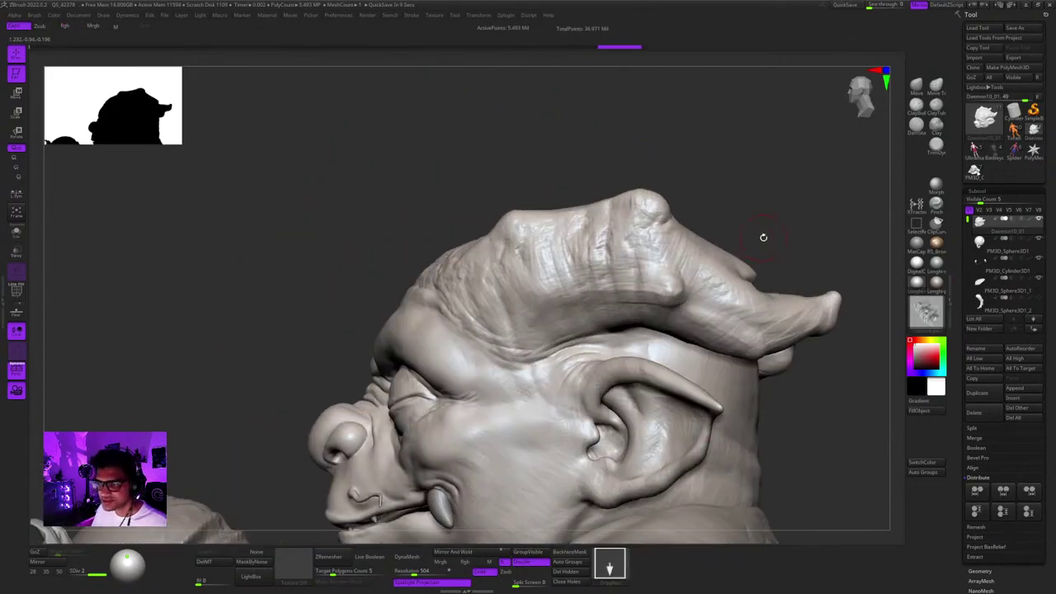
drag(791, 193, 767, 297)
drag(676, 302, 542, 268)
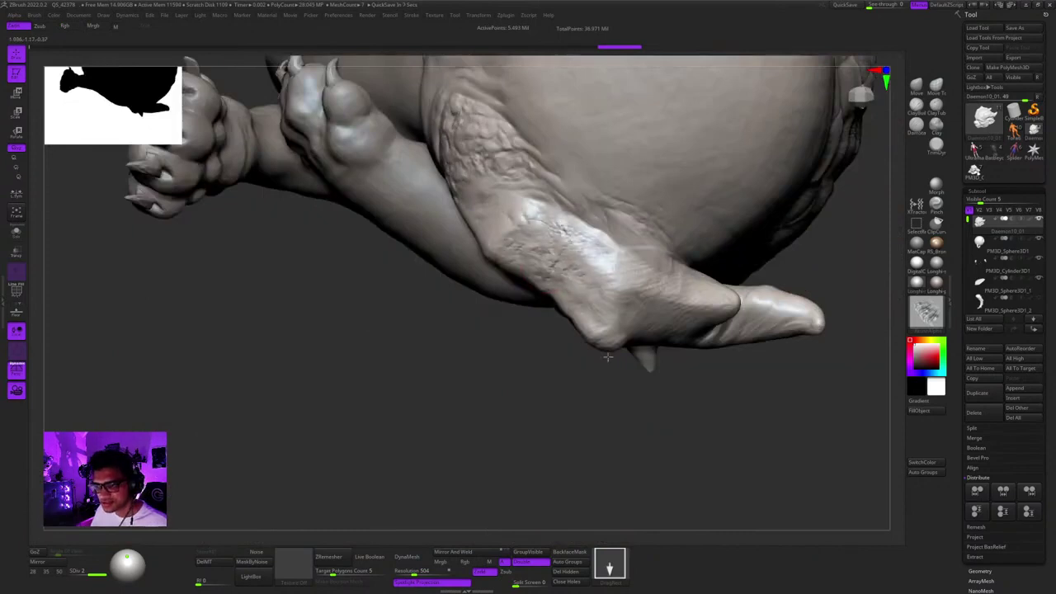
key(ctrl+z)
key(ctrl+z)
key(ctrl+z)
key(ctrl+z)
key(ctrl+z)
key(ctrl+z)
key(ctrl+z)
key(ctrl+z)
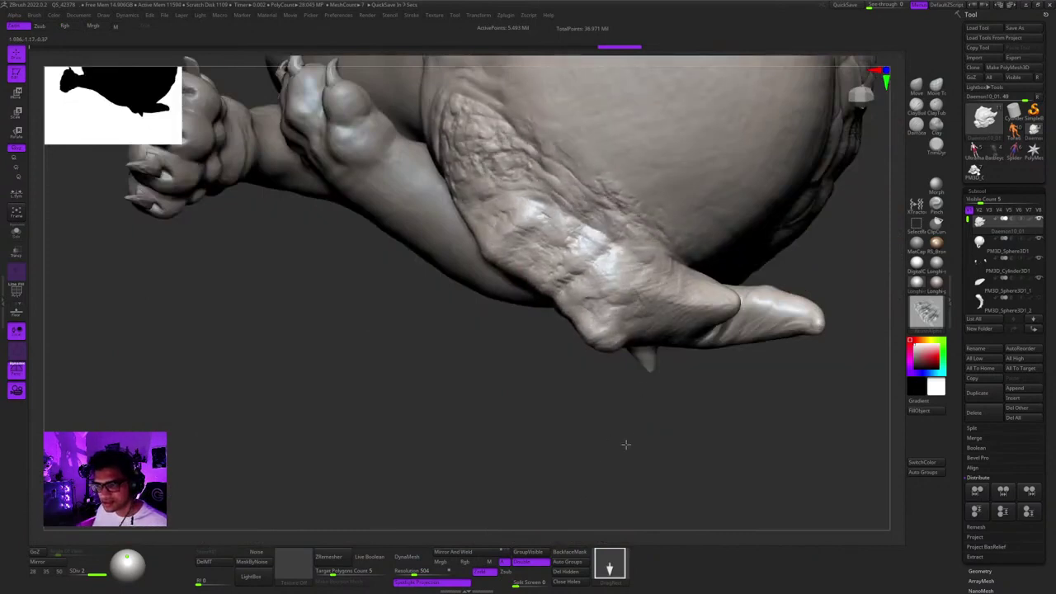
mouse_move(768, 192)
mouse_down()
mouse_move(732, 423)
mouse_move(697, 483)
mouse_move(645, 519)
mouse_move(651, 537)
mouse_move(661, 405)
mouse_up()
key(Escape)
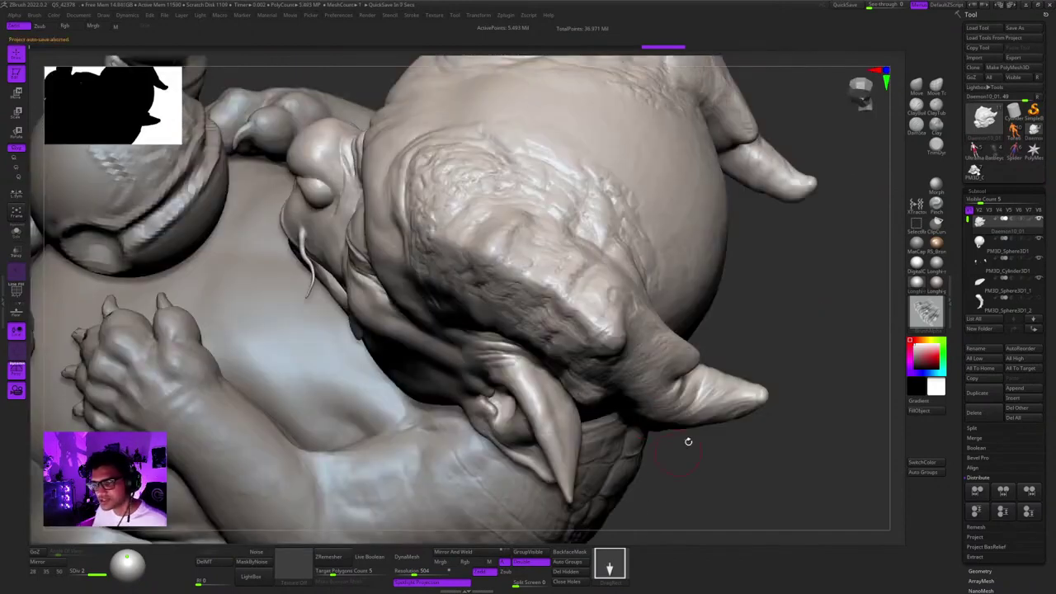
Undo the last horn stamps, inspect the head from the side, and divide the head mesh to subdivision level 3.
mouse_move(687, 440)
mouse_down()
mouse_move(789, 273)
mouse_move(767, 271)
mouse_move(771, 355)
mouse_move(778, 255)
mouse_move(793, 248)
mouse_move(754, 259)
mouse_up()
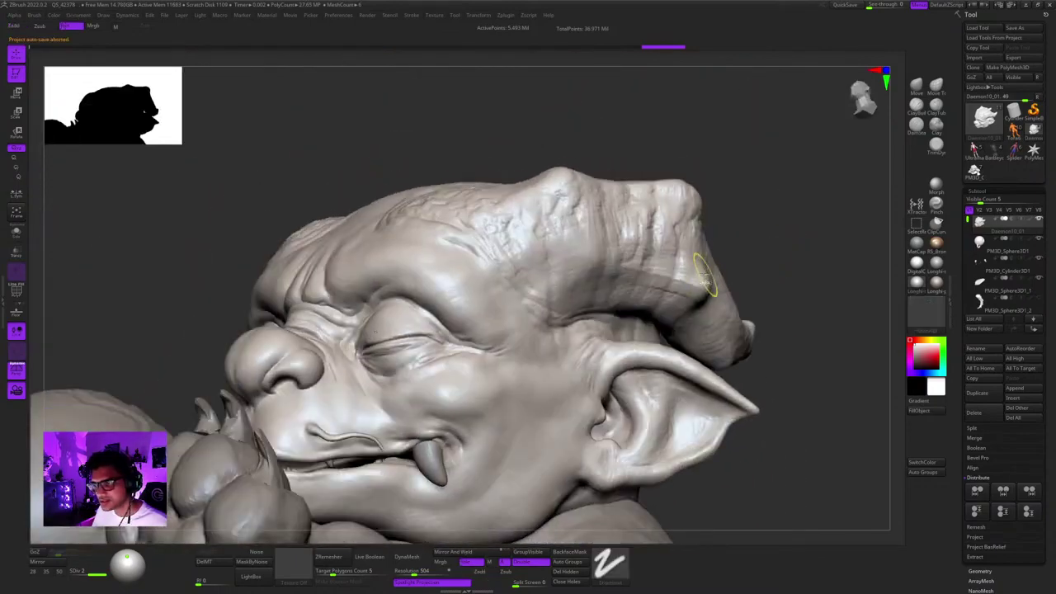
key(ctrl+z)
right_drag(624, 231, 587, 289)
key(ctrl+z)
right_click(585, 289)
drag(725, 214, 749, 252)
ctrl+right_drag(710, 289, 694, 241)
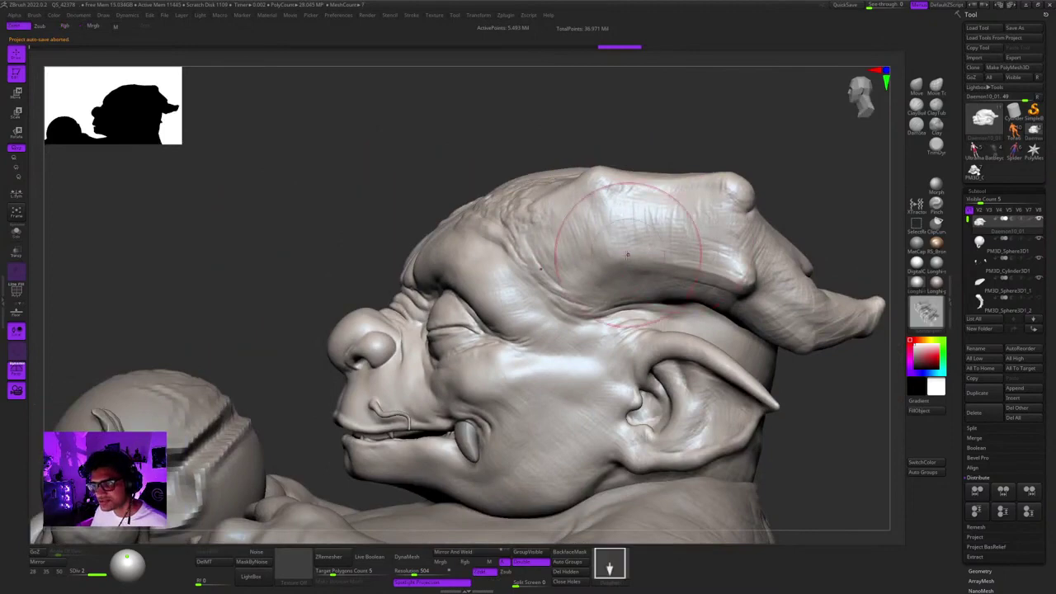
key(ctrl+d)
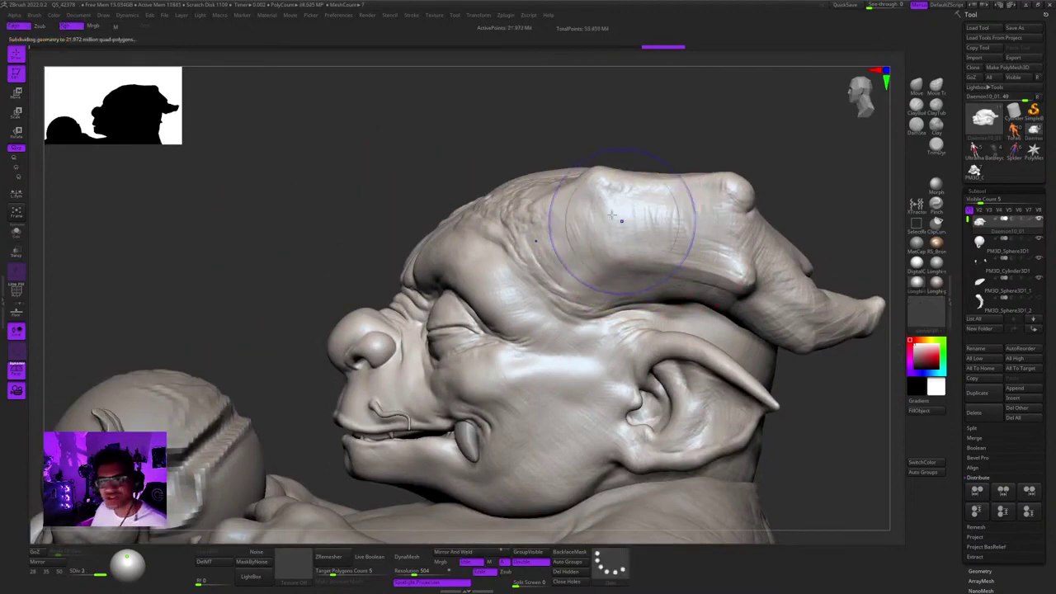
Stamp the rough skin alpha along the side and underside of the large horn toward its rear tip.
mouse_move(651, 218)
ctrl+right_down()
mouse_move(672, 239)
mouse_move(602, 289)
ctrl+right_up()
right_click(603, 289)
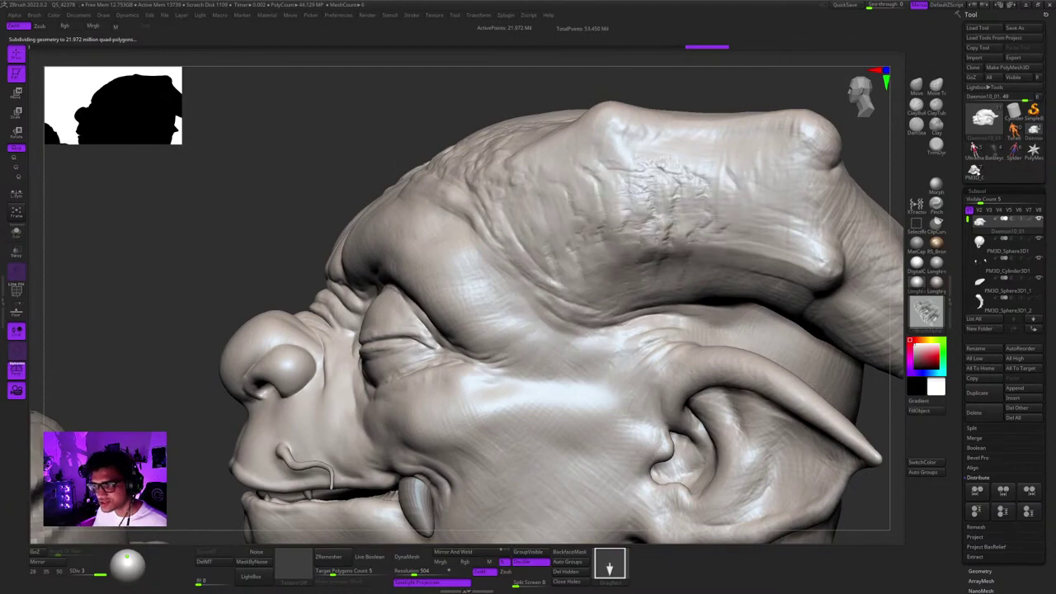
mouse_move(811, 383)
mouse_down()
mouse_move(842, 433)
mouse_move(875, 439)
mouse_up()
mouse_move(688, 230)
ctrl+right_down()
mouse_move(650, 304)
mouse_move(655, 268)
mouse_move(598, 252)
mouse_move(681, 278)
ctrl+right_up()
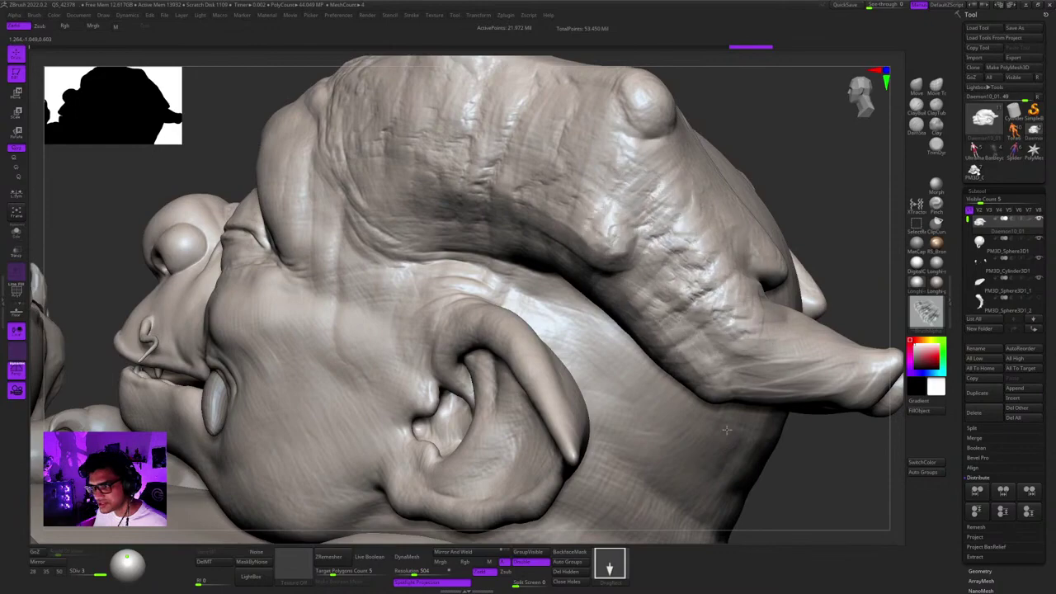
alt+right_drag(727, 429, 640, 186)
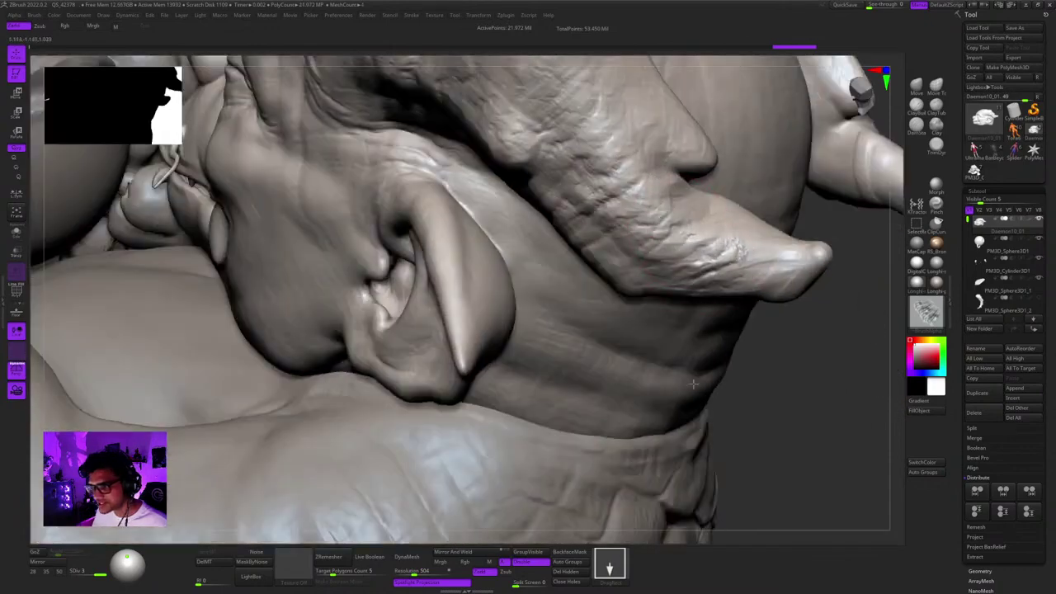
right_drag(717, 328, 771, 296)
mouse_move(770, 296)
mouse_down()
mouse_move(831, 314)
mouse_move(827, 305)
mouse_move(752, 356)
mouse_up()
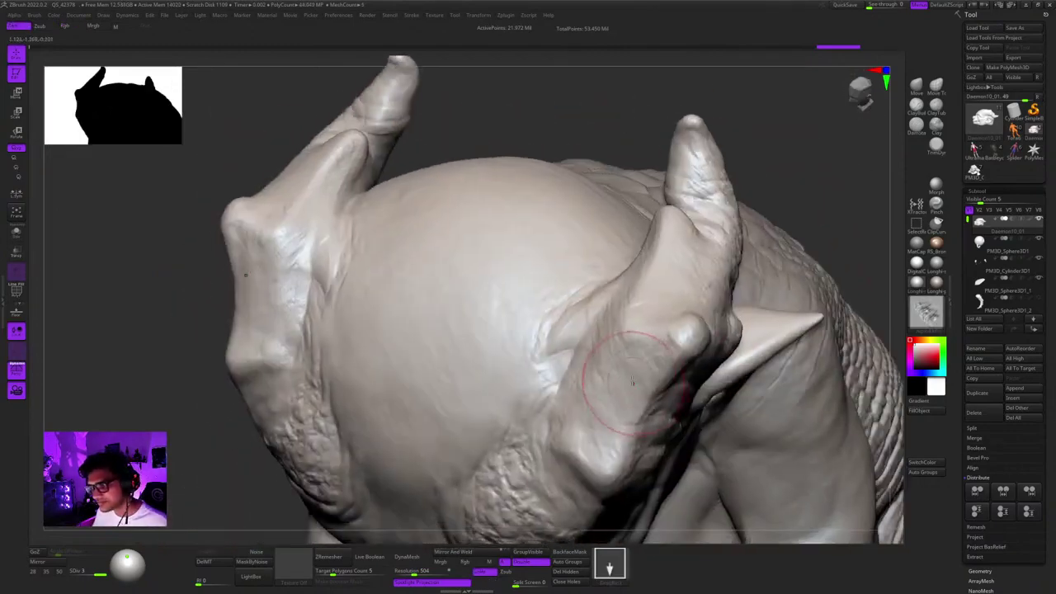
Stamp the rough skin alpha over the horn's top and brow base, blending into the existing bumpy skin.
drag(570, 323, 486, 414)
right_drag(600, 381, 620, 269)
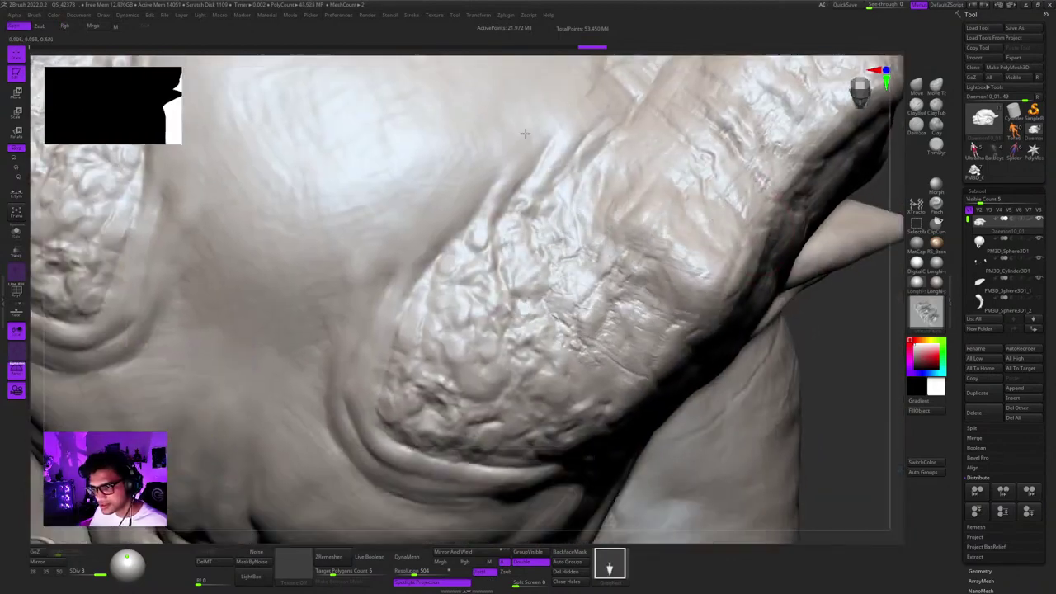
drag(419, 242, 390, 317)
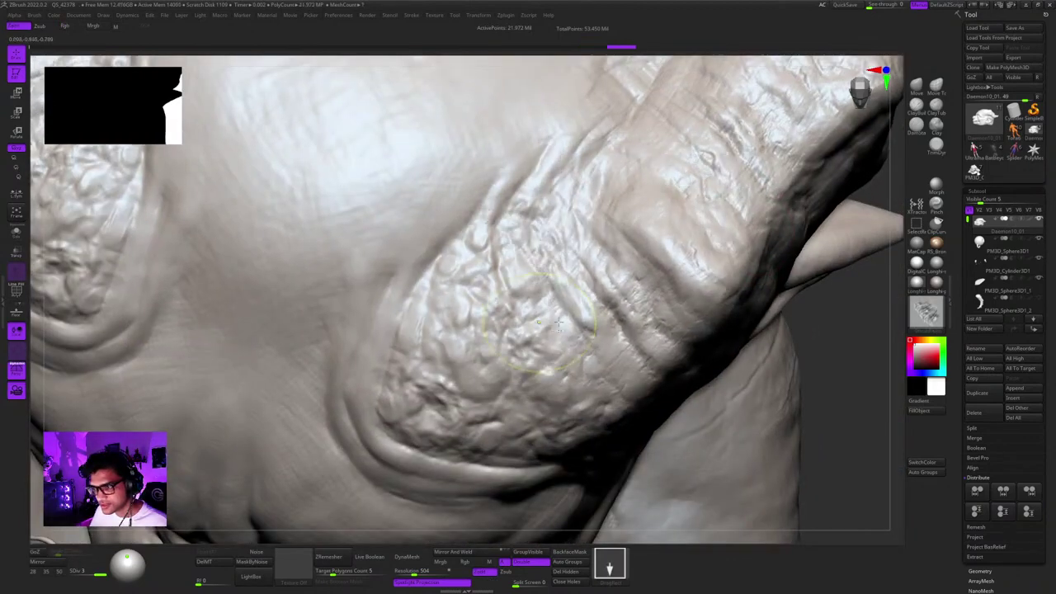
ctrl+right_drag(558, 323, 672, 223)
mouse_move(673, 222)
right_down()
mouse_move(721, 275)
mouse_move(775, 278)
mouse_move(806, 262)
mouse_move(780, 311)
mouse_move(737, 270)
mouse_move(731, 306)
mouse_move(683, 239)
right_up()
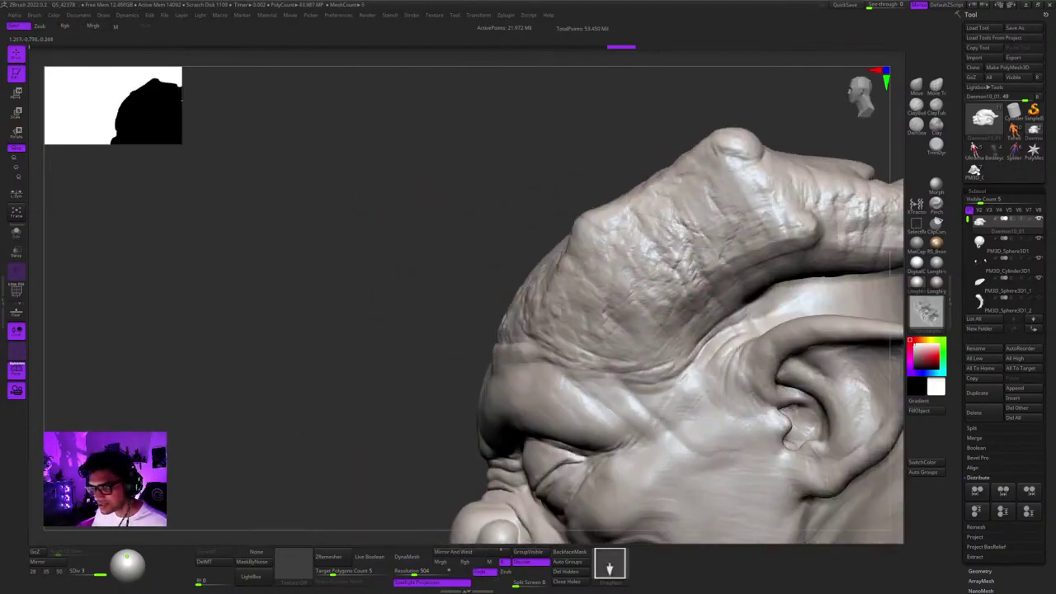
drag(831, 256, 869, 263)
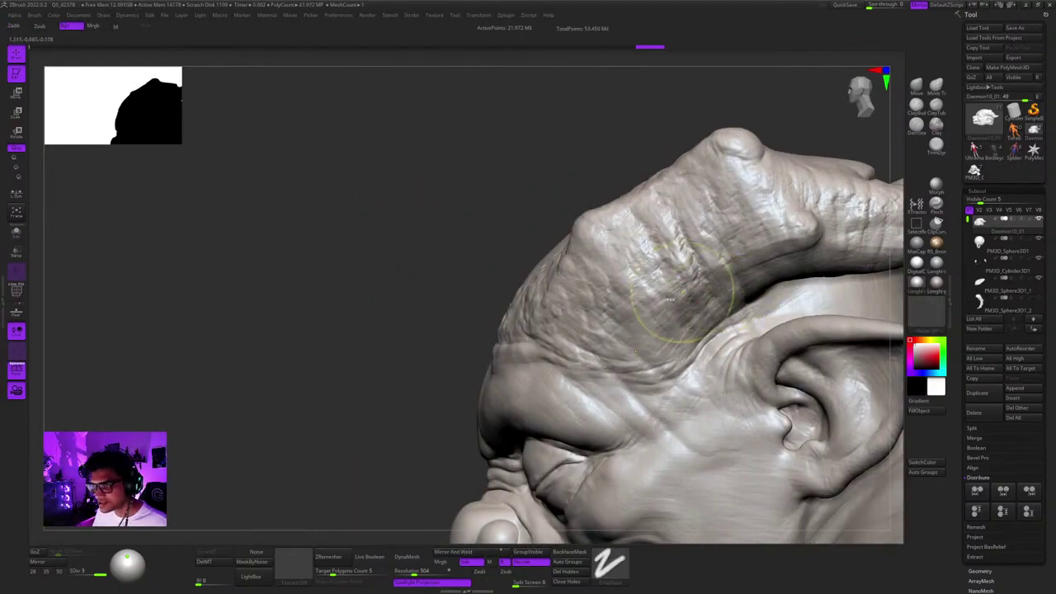
Stamp the rough texture along the horn's upper ridge and inner side, covering its remaining smooth areas.
ctrl+right_drag(718, 290, 711, 262)
mouse_move(711, 262)
right_down()
mouse_move(742, 301)
mouse_move(763, 307)
right_up()
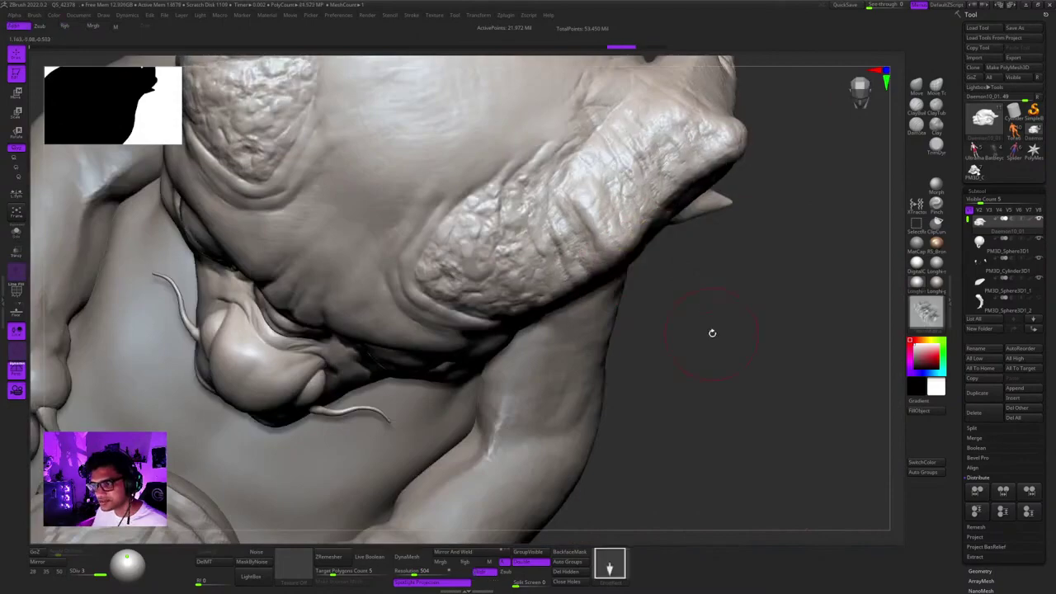
mouse_move(712, 333)
right_down()
mouse_move(701, 239)
mouse_move(596, 278)
mouse_move(642, 276)
mouse_move(604, 305)
right_up()
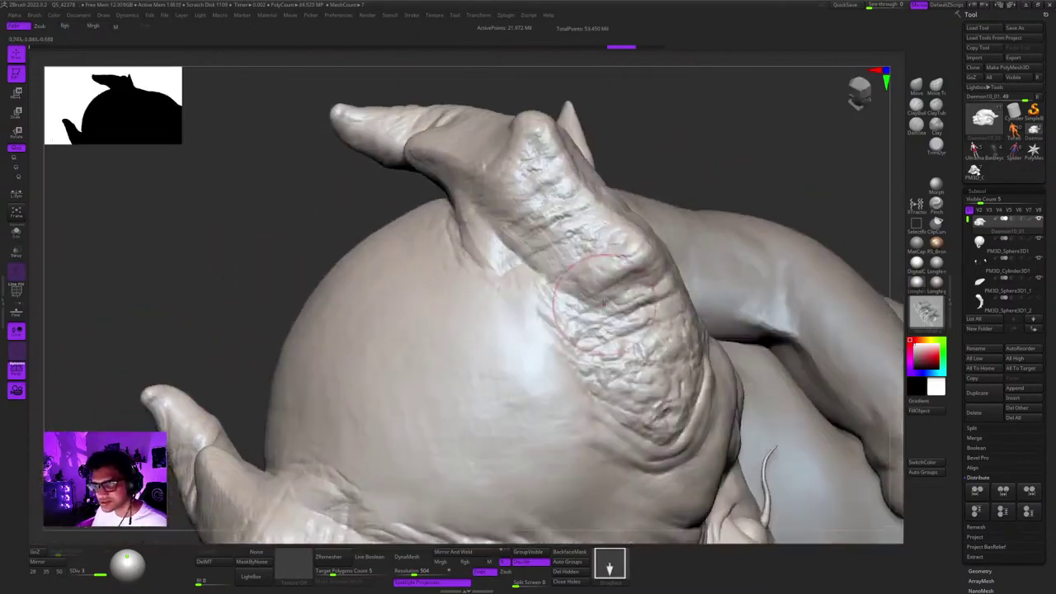
alt+right_drag(566, 229, 607, 247)
ctrl+right_drag(607, 247, 547, 279)
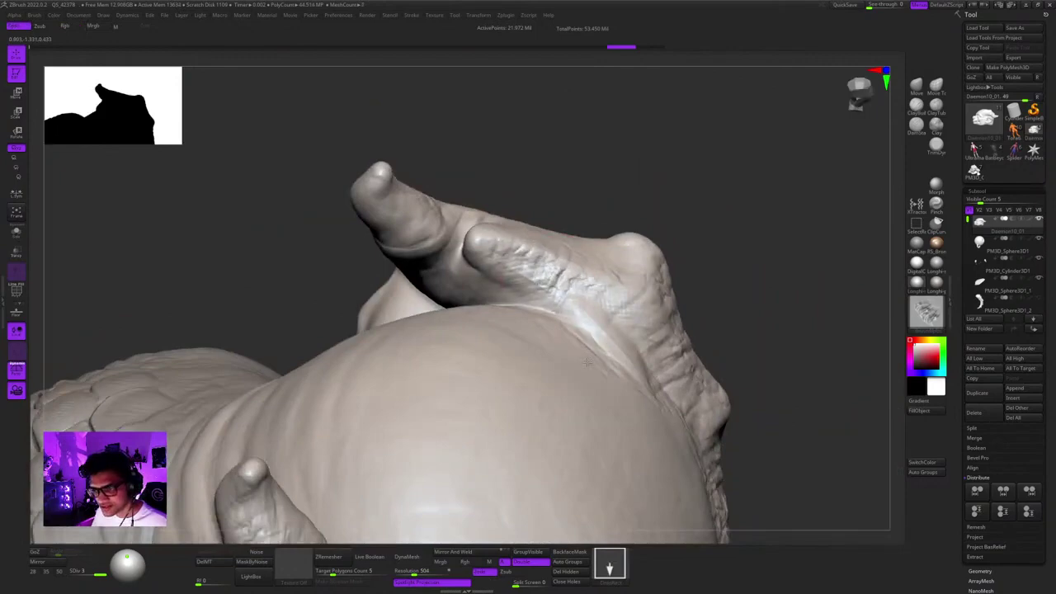
mouse_move(587, 362)
right_down()
mouse_move(565, 306)
mouse_move(581, 306)
right_up()
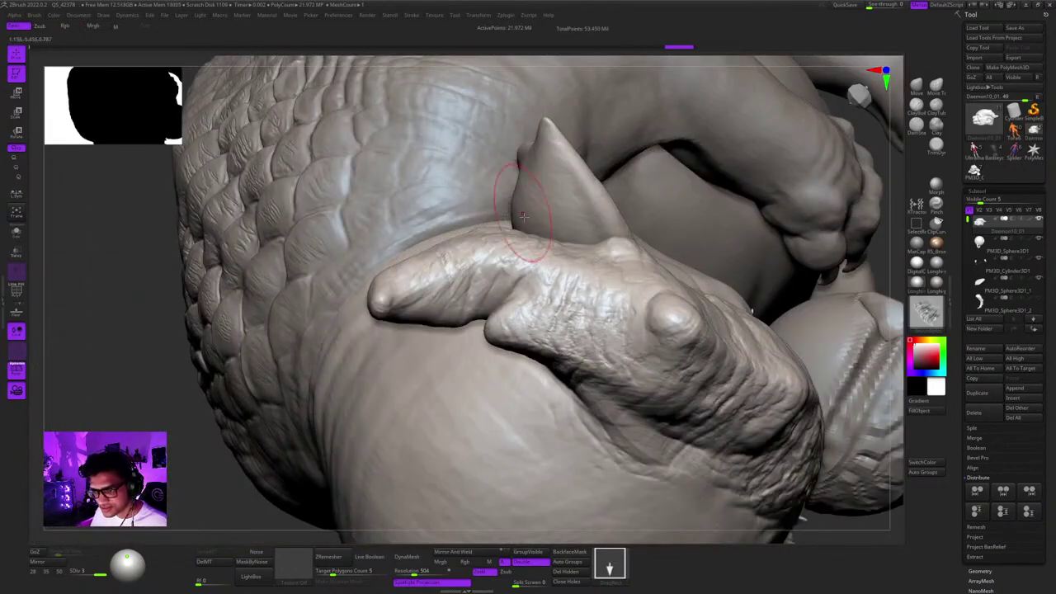
mouse_move(523, 217)
right_down()
mouse_move(589, 285)
mouse_move(606, 252)
mouse_move(808, 295)
mouse_move(784, 304)
mouse_move(746, 231)
right_up()
Toggle the head's polypaint display and examine the full figure from the front and the side.
click(1028, 224)
mouse_move(749, 214)
alt+mouse_down()
mouse_move(782, 224)
mouse_move(794, 255)
mouse_move(789, 233)
alt+mouse_up()
mouse_move(789, 234)
ctrl+right_down()
mouse_move(788, 212)
mouse_move(803, 300)
ctrl+right_up()
mouse_move(798, 281)
mouse_down()
mouse_move(813, 252)
mouse_move(791, 290)
mouse_up()
ctrl+right_drag(792, 289, 788, 231)
shift+drag(788, 230, 787, 224)
key(ctrl+z)
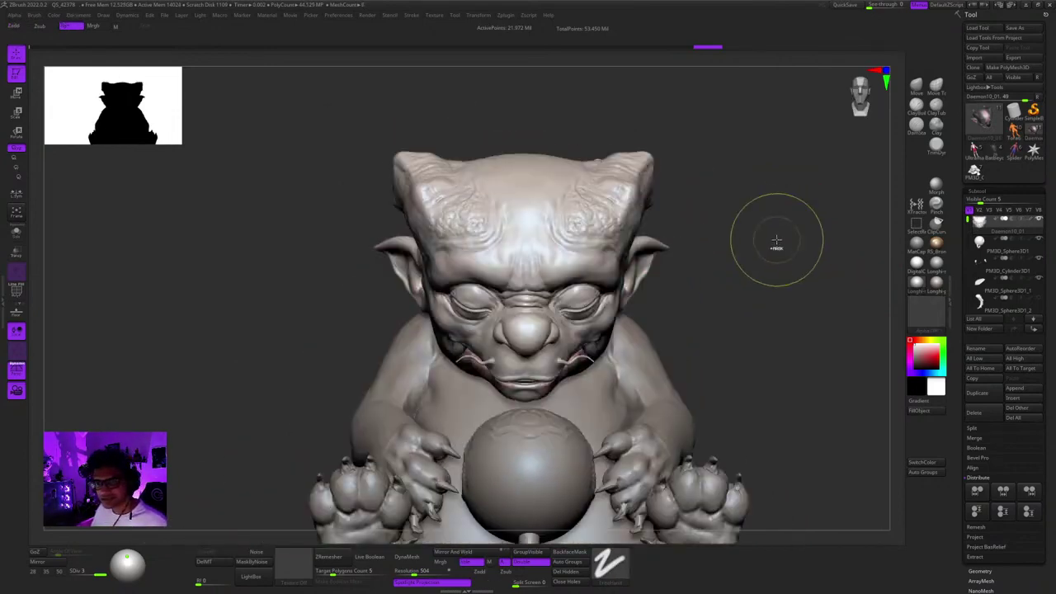
key(ctrl+z)
key(ctrl+z)
key(ctrl+z)
drag(785, 290, 659, 280)
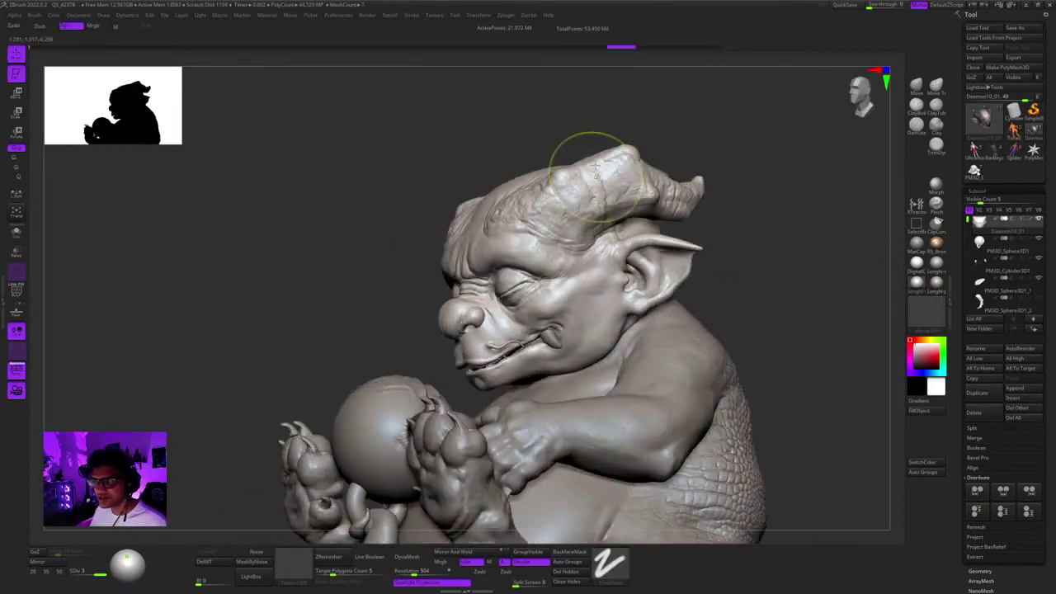
Carve a jagged crack across the side of the horn between its vertical creases with the DamStandard brush.
mouse_move(594, 176)
ctrl+right_down()
mouse_move(604, 257)
mouse_move(684, 210)
mouse_move(654, 302)
ctrl+right_up()
click(916, 126)
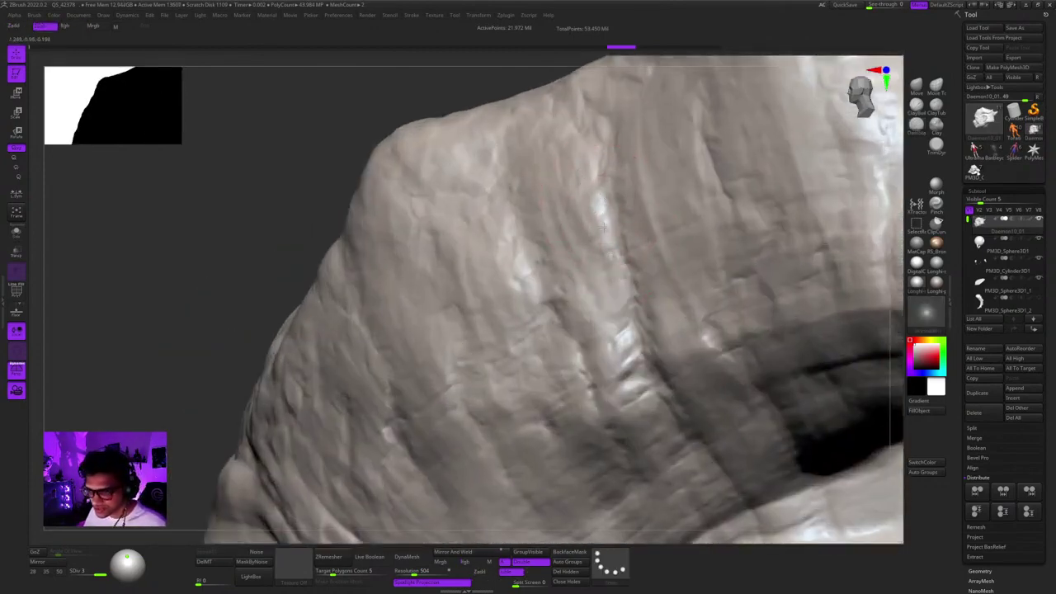
drag(600, 198, 613, 259)
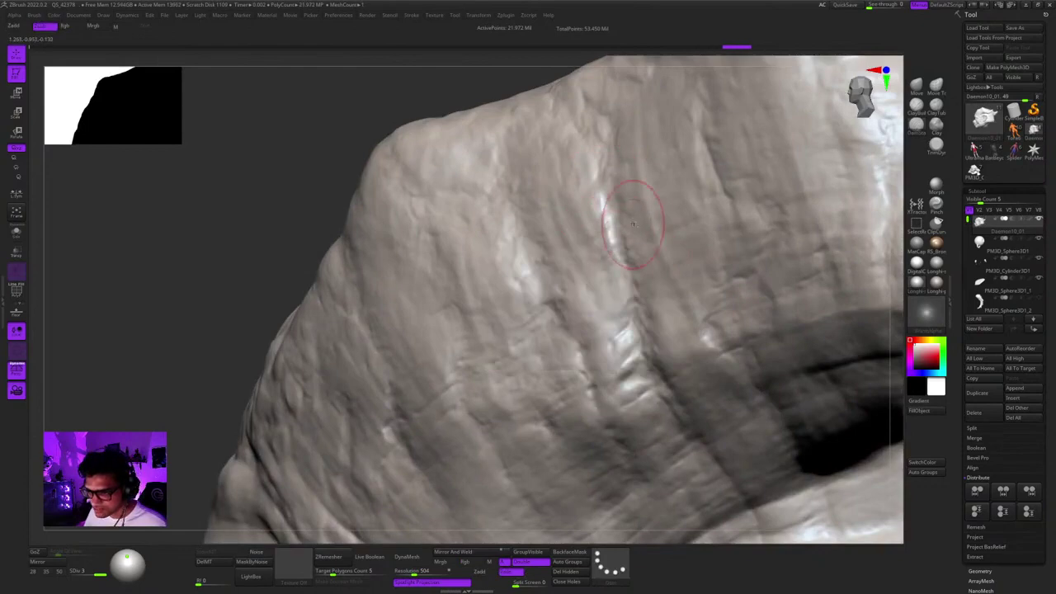
ctrl+right_drag(700, 222, 700, 265)
drag(631, 201, 633, 252)
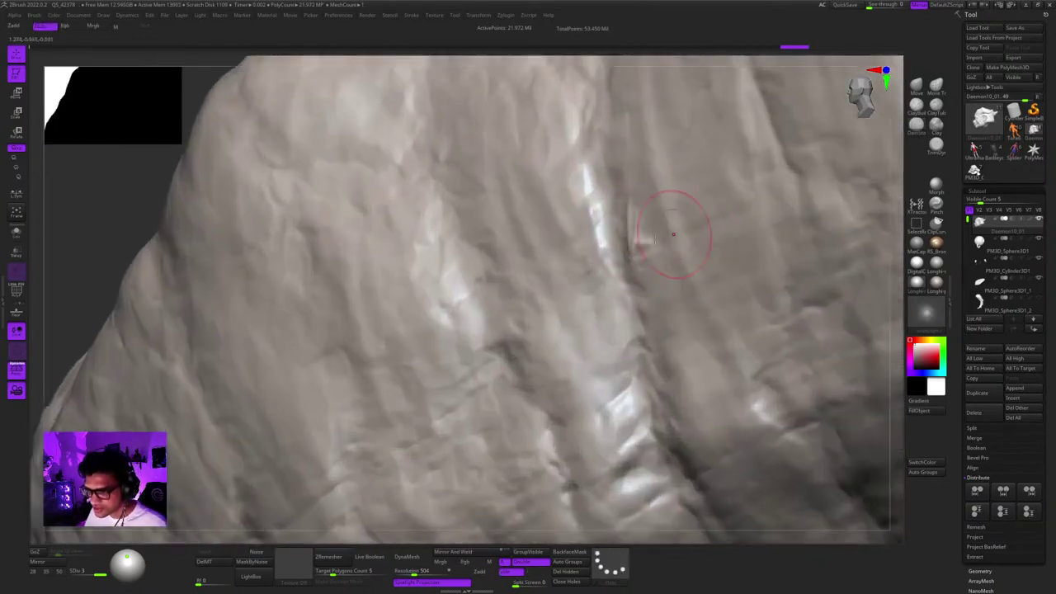
mouse_move(785, 189)
mouse_down()
mouse_move(629, 259)
mouse_move(703, 207)
mouse_move(741, 198)
mouse_up()
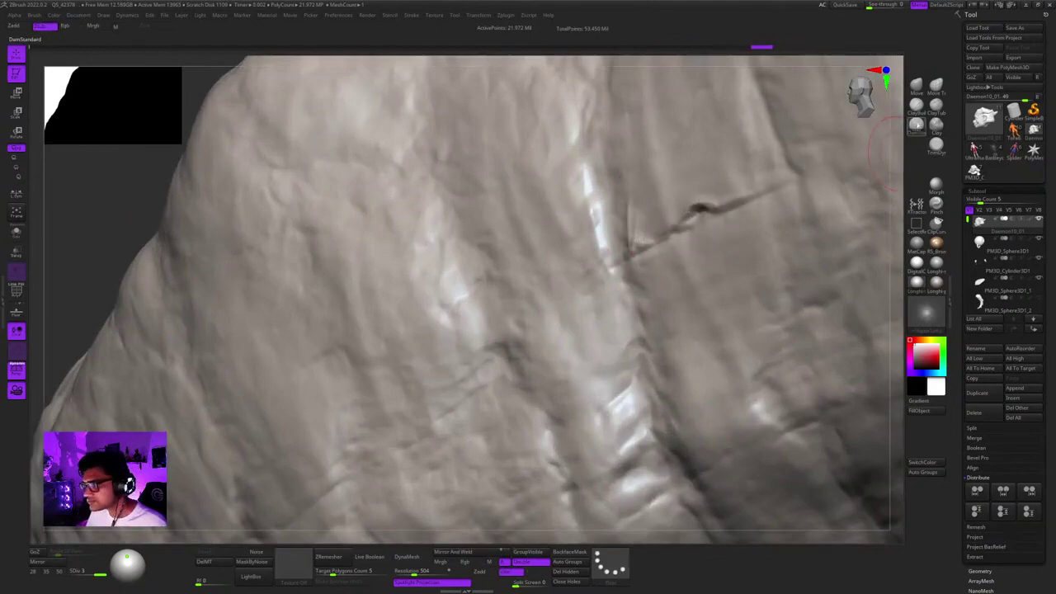
Rework the edges of the horn's crack with a small ClayBuildup brush at subdivision level 2.
click(917, 108)
mouse_move(698, 262)
mouse_down()
mouse_move(713, 207)
mouse_move(759, 195)
mouse_up()
key(space)
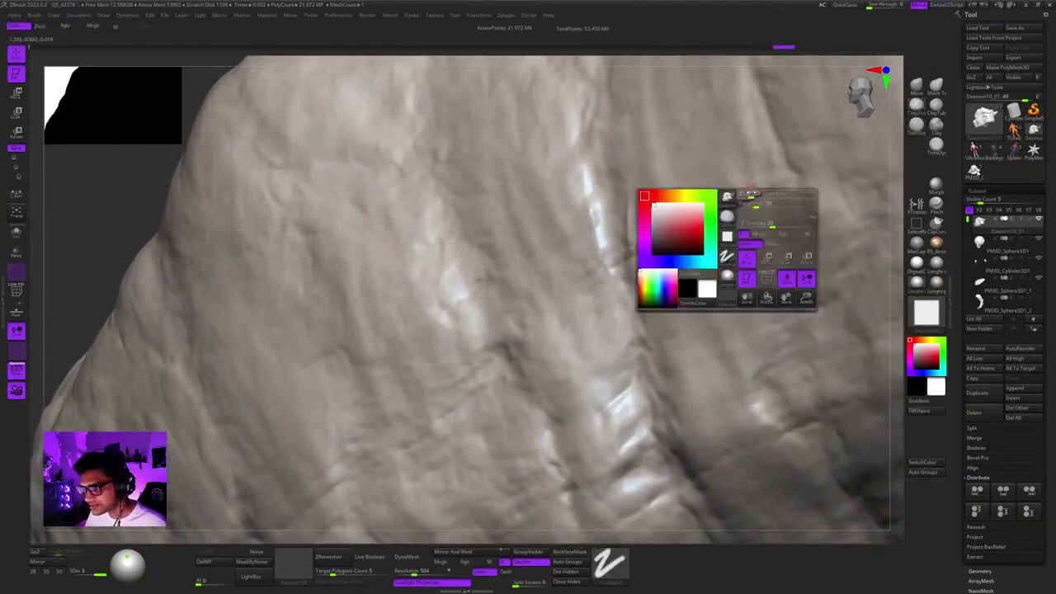
drag(691, 214, 691, 221)
ctrl+right_drag(691, 221, 660, 223)
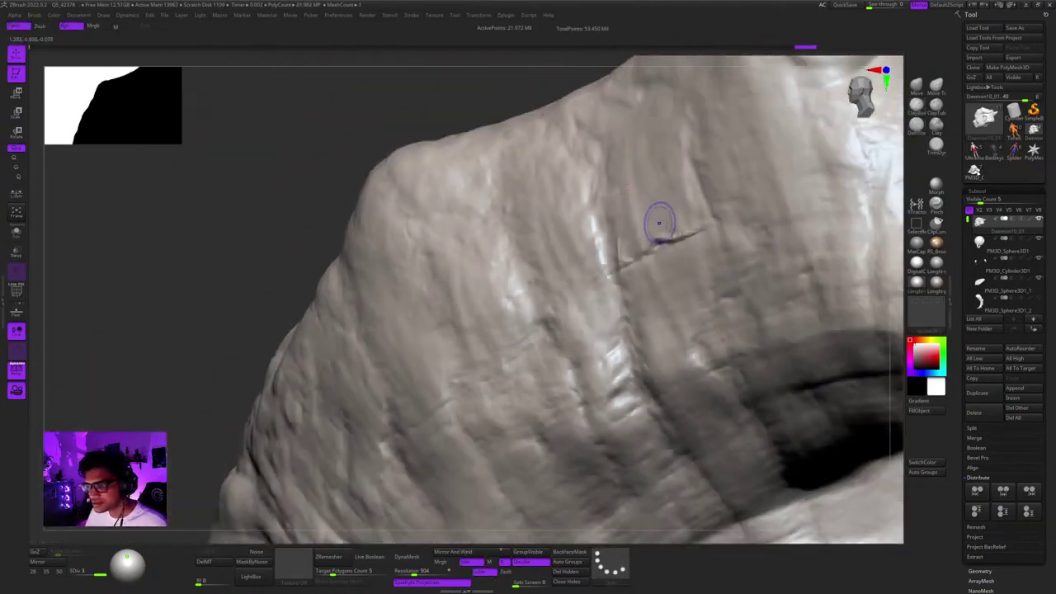
key(shift+d)
mouse_move(649, 269)
right_down()
mouse_move(613, 322)
mouse_move(666, 193)
right_up()
right_click(613, 321)
key(space)
mouse_move(672, 220)
mouse_down()
mouse_move(665, 202)
mouse_move(680, 198)
mouse_up()
mouse_move(676, 232)
ctrl+right_down()
mouse_move(652, 206)
mouse_move(655, 280)
ctrl+right_up()
ctrl+right_drag(656, 281, 664, 235)
drag(662, 227, 643, 235)
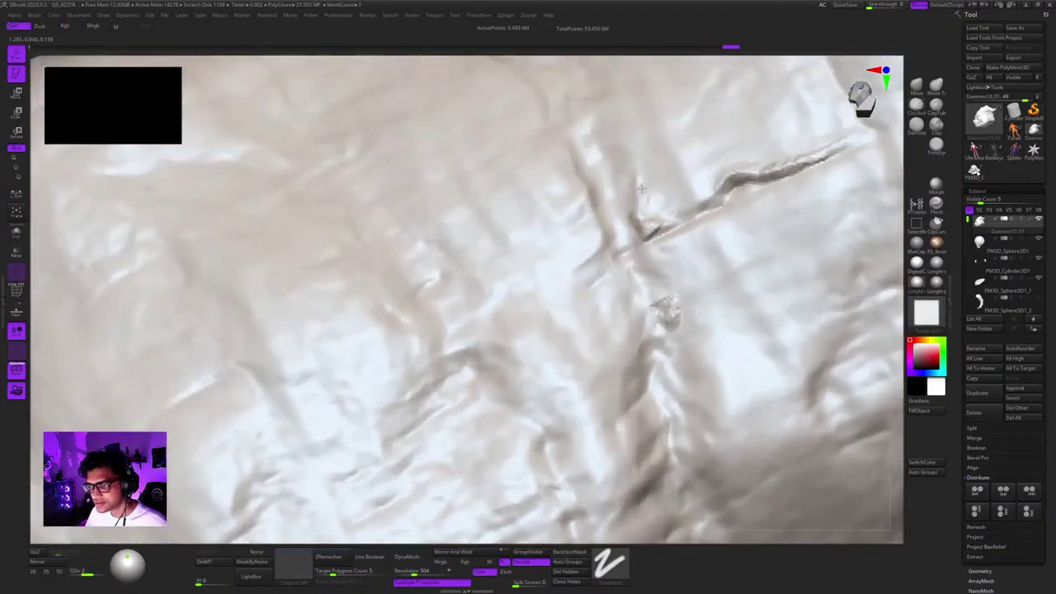
drag(640, 189, 632, 180)
Deepen the crease branching off the horn's crack toward the brow with short ClayBuildup strokes.
mouse_move(632, 186)
ctrl+right_down()
mouse_move(618, 124)
mouse_move(606, 206)
ctrl+right_up()
ctrl+right_drag(606, 206, 594, 284)
right_click(587, 294)
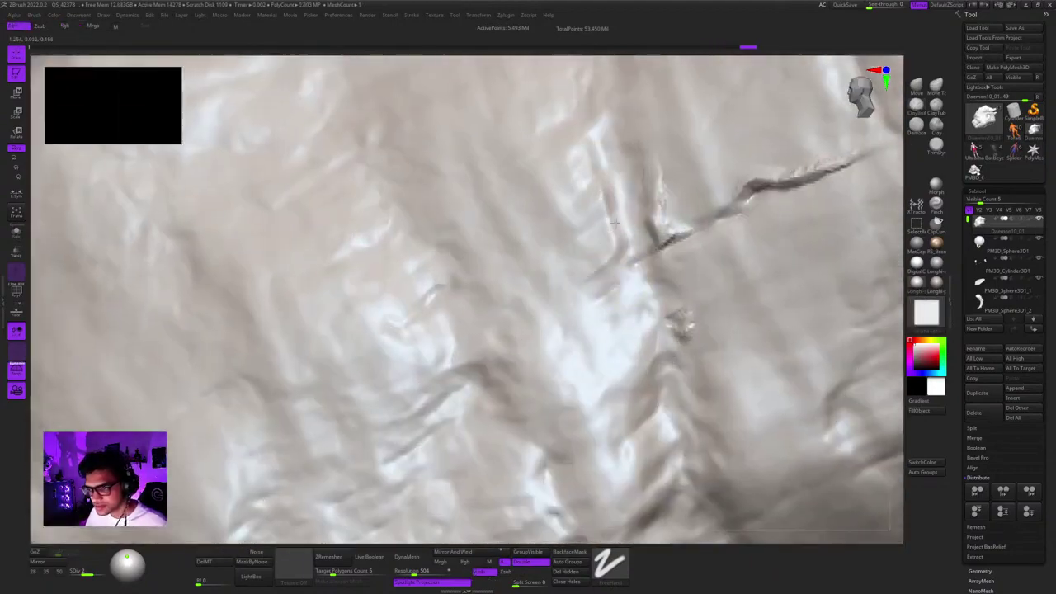
drag(595, 276, 585, 285)
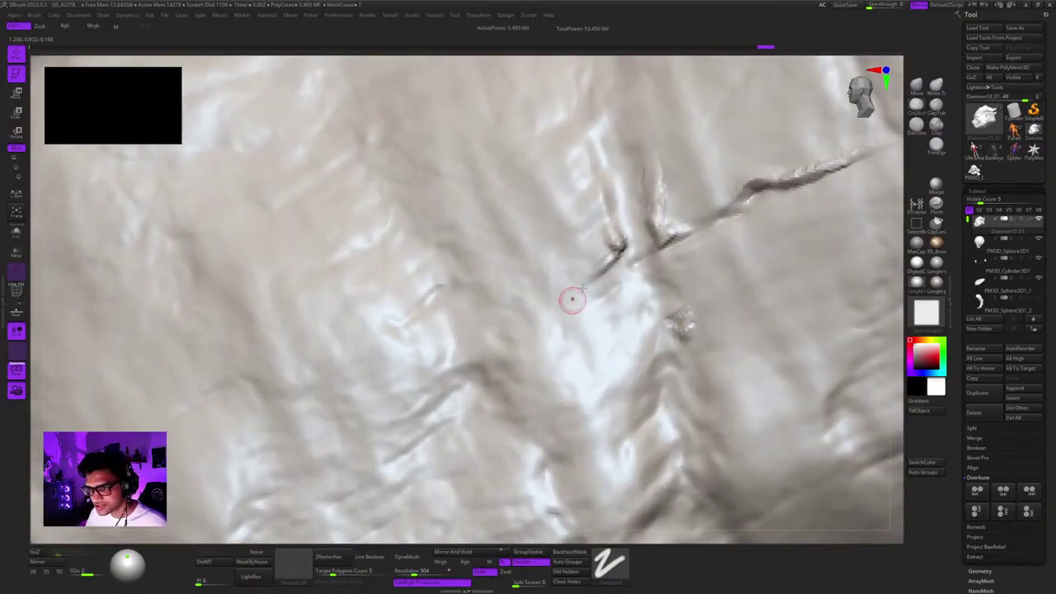
right_click(572, 303)
drag(620, 247, 591, 280)
drag(610, 227, 582, 248)
ctrl+right_drag(486, 327, 623, 204)
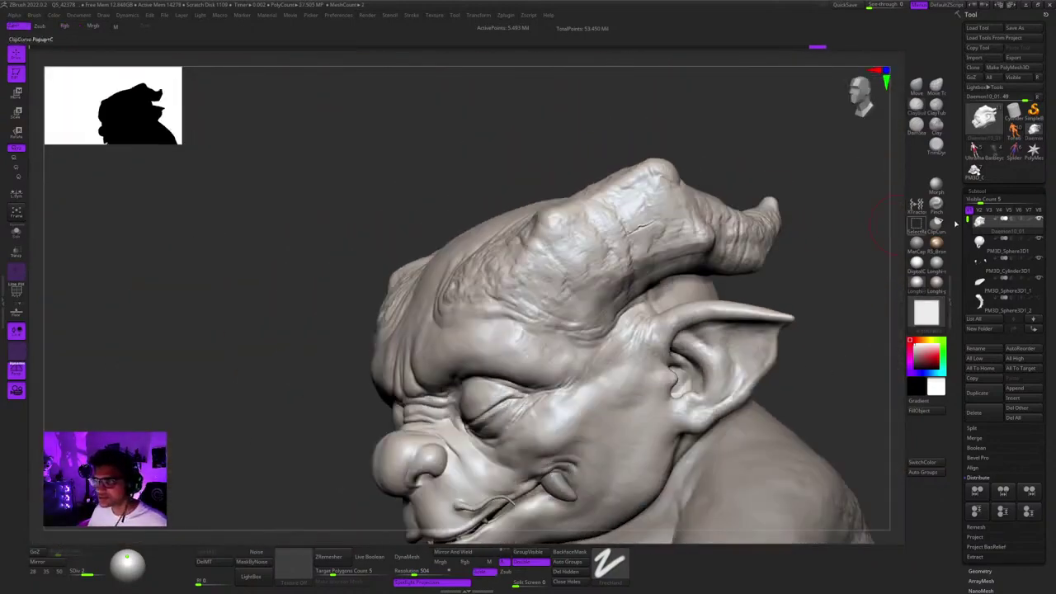
Show the head's polypaint and reduce the brush size for close work on the horn's ridges.
click(1030, 221)
right_drag(726, 237, 701, 245)
ctrl+right_drag(577, 240, 557, 315)
key(space)
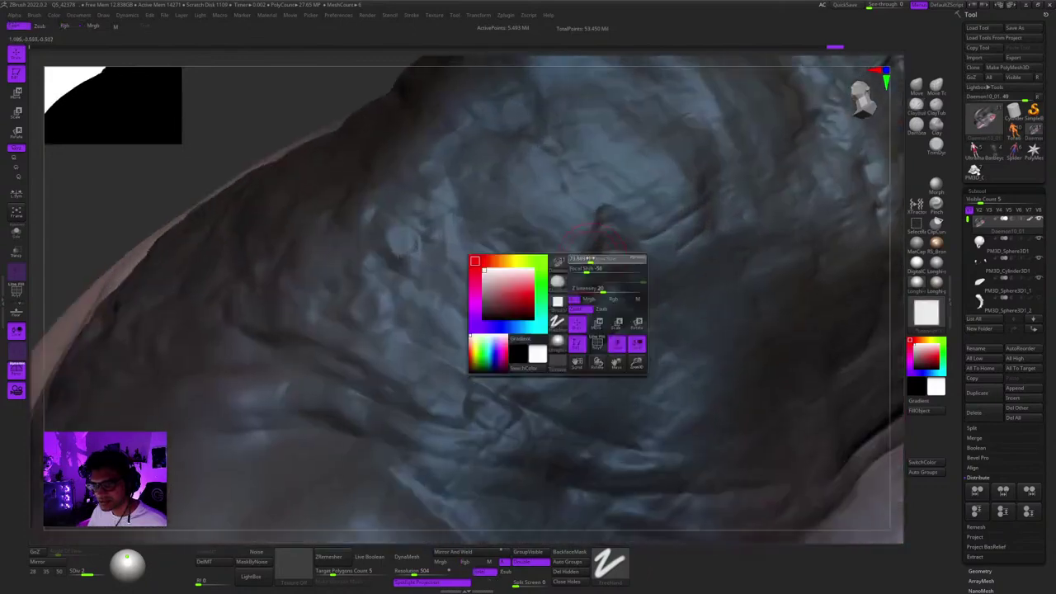
drag(590, 259, 582, 259)
mouse_move(582, 259)
right_down()
mouse_move(557, 234)
mouse_move(574, 280)
right_up()
Carve a thin crack along the upper end of the horn's zigzag ridge with a resized DamStandard brush.
key(b)
key(c)
key(b)
click(921, 132)
key(space)
drag(607, 226, 614, 226)
ctrl+right_drag(614, 202, 619, 231)
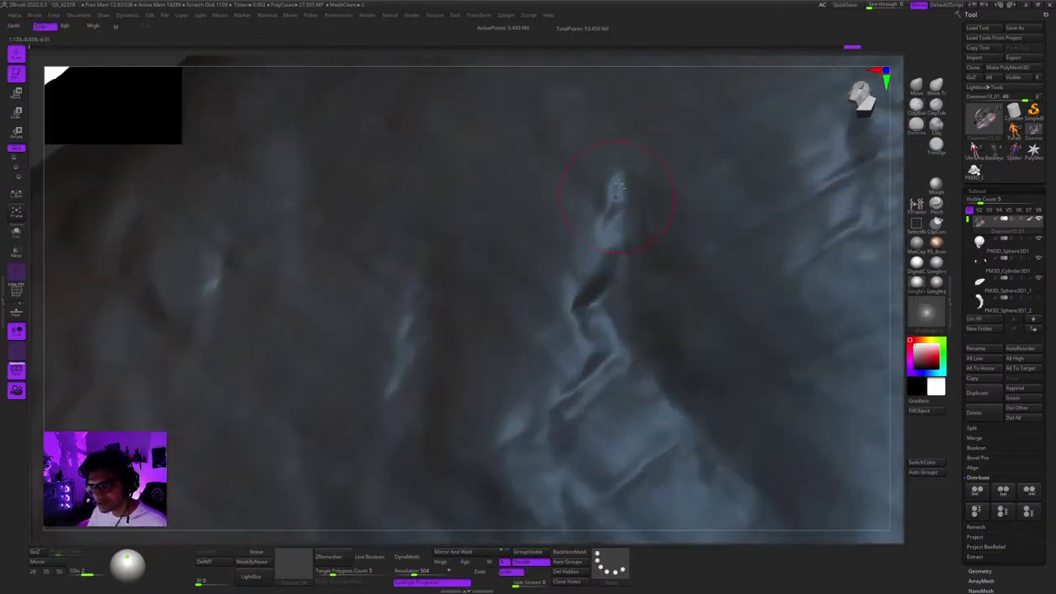
mouse_move(619, 177)
mouse_down()
mouse_move(609, 207)
mouse_move(650, 162)
mouse_up()
key(space)
drag(617, 200, 609, 200)
drag(617, 179, 608, 200)
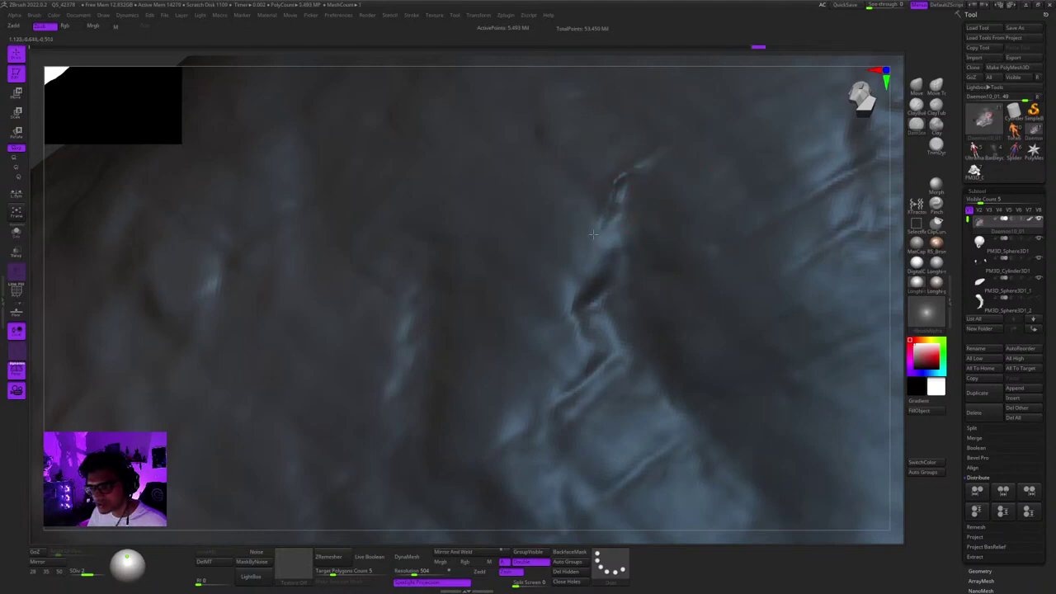
mouse_move(581, 289)
right_down()
mouse_move(635, 249)
mouse_move(615, 298)
mouse_move(644, 258)
right_up()
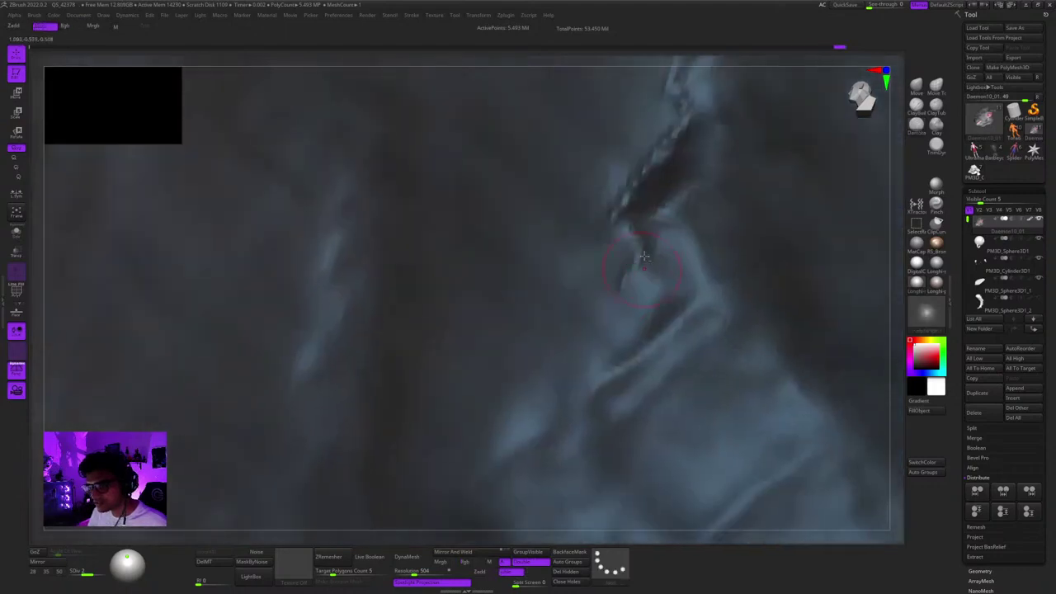
Extend the DamStandard crack down the zigzag ridge and check it against the whole horn.
drag(658, 266, 653, 320)
alt+right_drag(618, 356, 670, 241)
drag(672, 238, 649, 266)
mouse_move(528, 419)
ctrl+right_down()
mouse_move(577, 255)
mouse_move(586, 321)
mouse_move(605, 271)
mouse_move(610, 297)
mouse_move(642, 235)
mouse_move(672, 239)
ctrl+right_up()
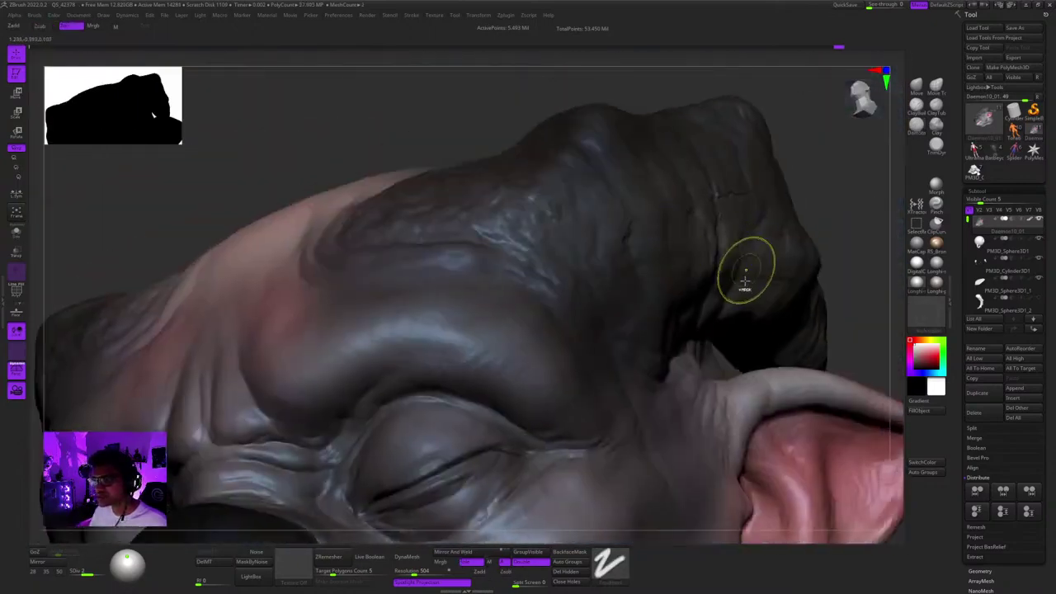
right_drag(745, 275, 672, 248)
Sharpen and deepen the zigzag crack and add a short crease below it on the horn.
mouse_move(642, 216)
ctrl+right_down()
mouse_move(655, 245)
mouse_move(701, 225)
mouse_move(671, 266)
ctrl+right_up()
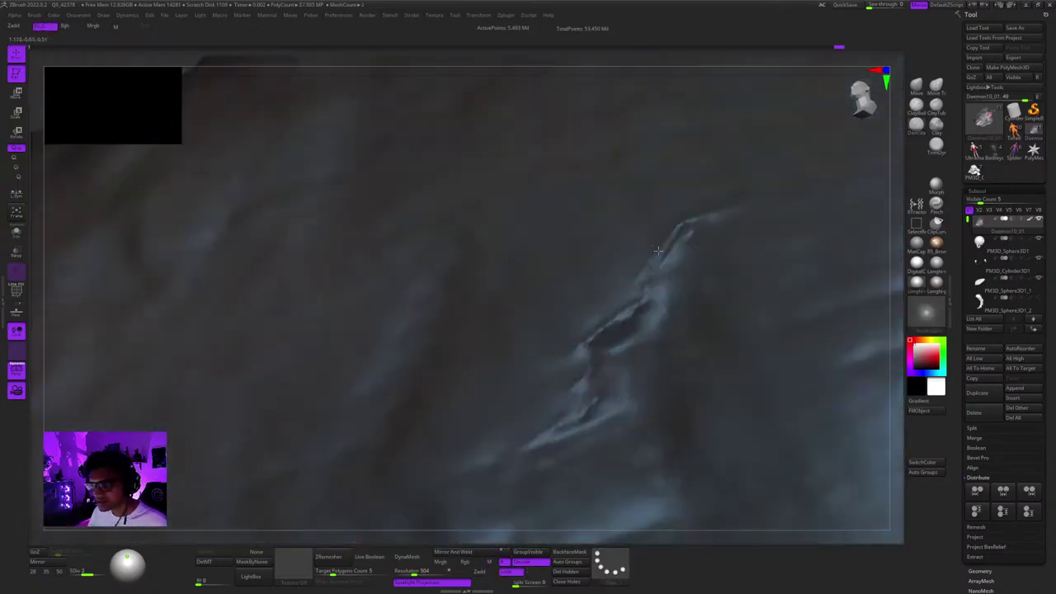
drag(666, 268, 587, 363)
alt+right_drag(650, 323, 679, 248)
drag(663, 271, 636, 322)
alt+right_drag(582, 373, 587, 301)
mouse_move(587, 301)
ctrl+right_down()
mouse_move(592, 280)
mouse_move(614, 356)
mouse_move(652, 277)
mouse_move(665, 278)
ctrl+right_up()
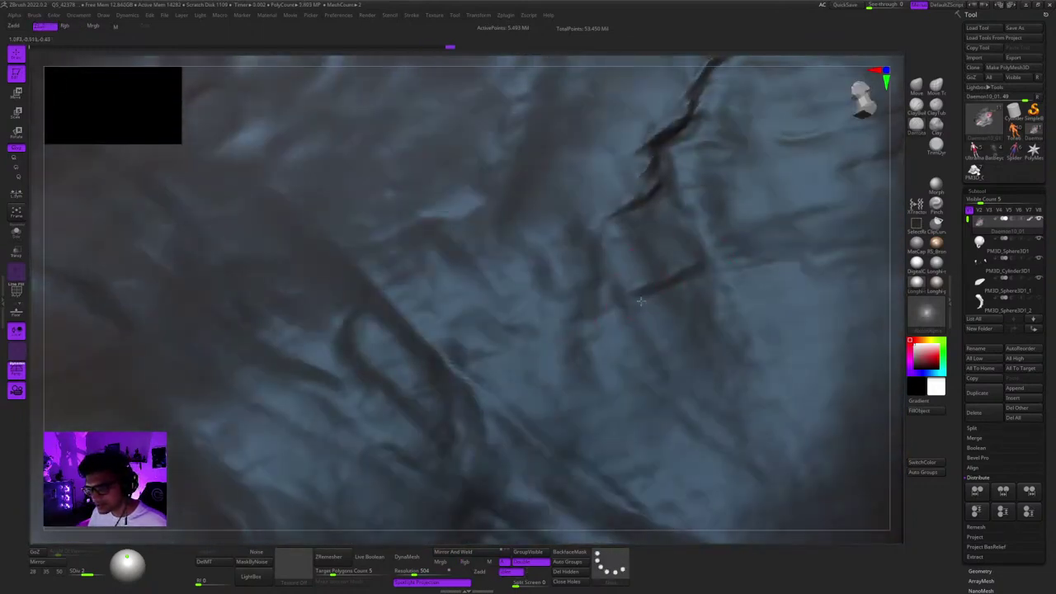
right_drag(580, 305, 588, 270)
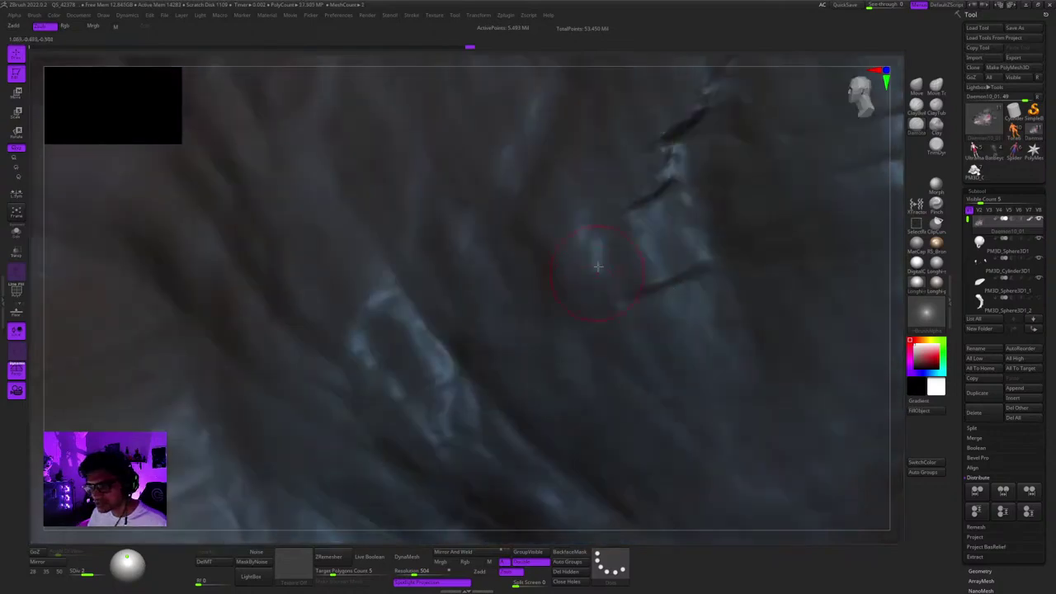
Extend the DamStandard crack down the horn's zigzag ridge, add a short crease beside its lower end, and check the whole head.
drag(603, 231, 573, 286)
right_drag(573, 287, 577, 327)
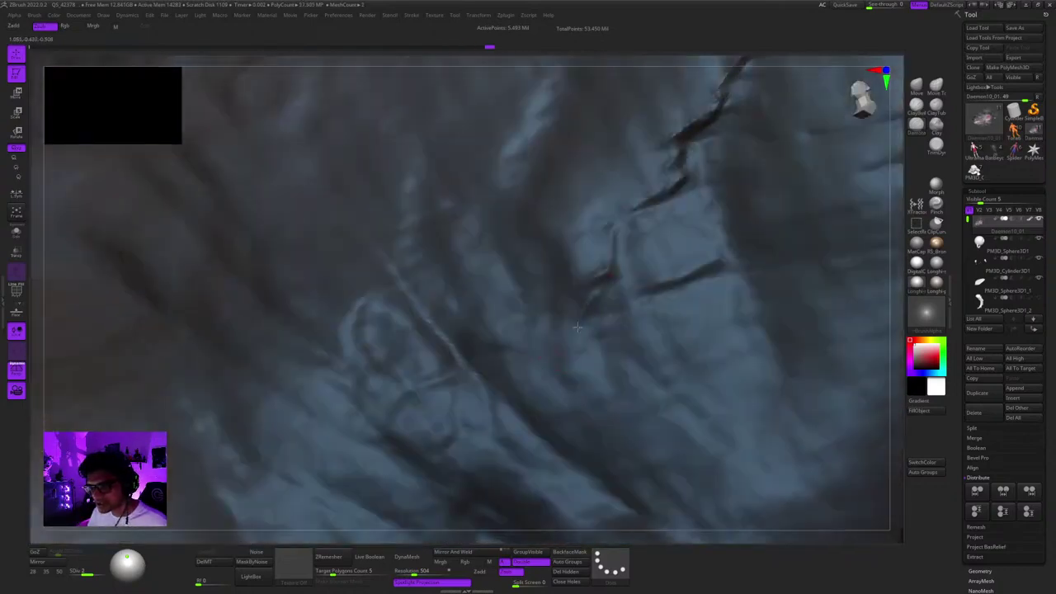
drag(637, 319, 631, 348)
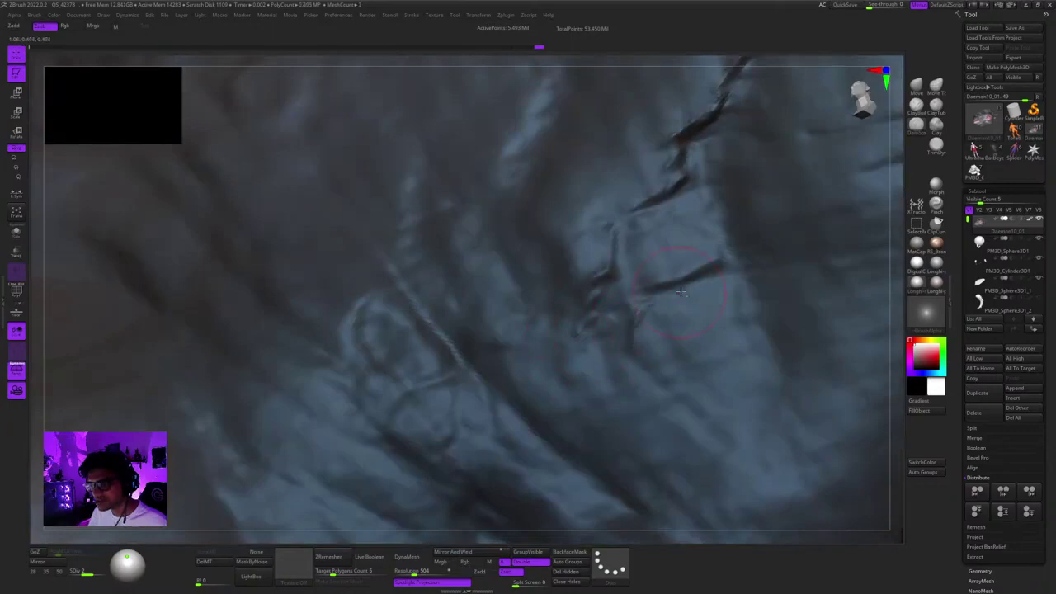
mouse_move(626, 369)
ctrl+right_down()
mouse_move(627, 280)
mouse_move(651, 255)
mouse_move(741, 250)
mouse_move(744, 211)
ctrl+right_up()
right_drag(839, 224, 822, 217)
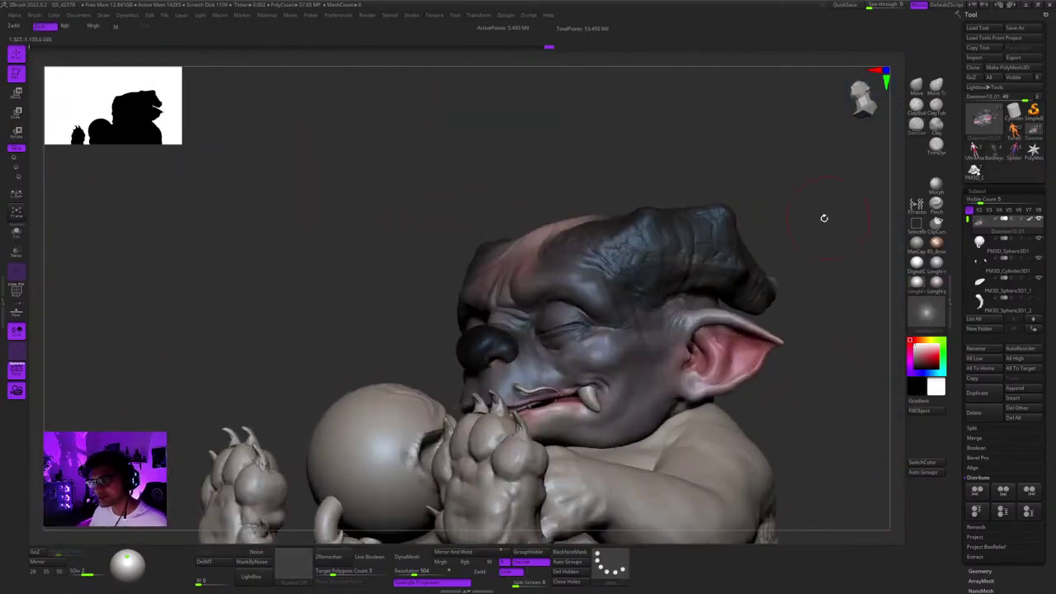
ctrl+right_drag(654, 227, 694, 236)
Step back through the head's undo history to review its earlier sculpting stages.
key(shift+f)
key(shift+f)
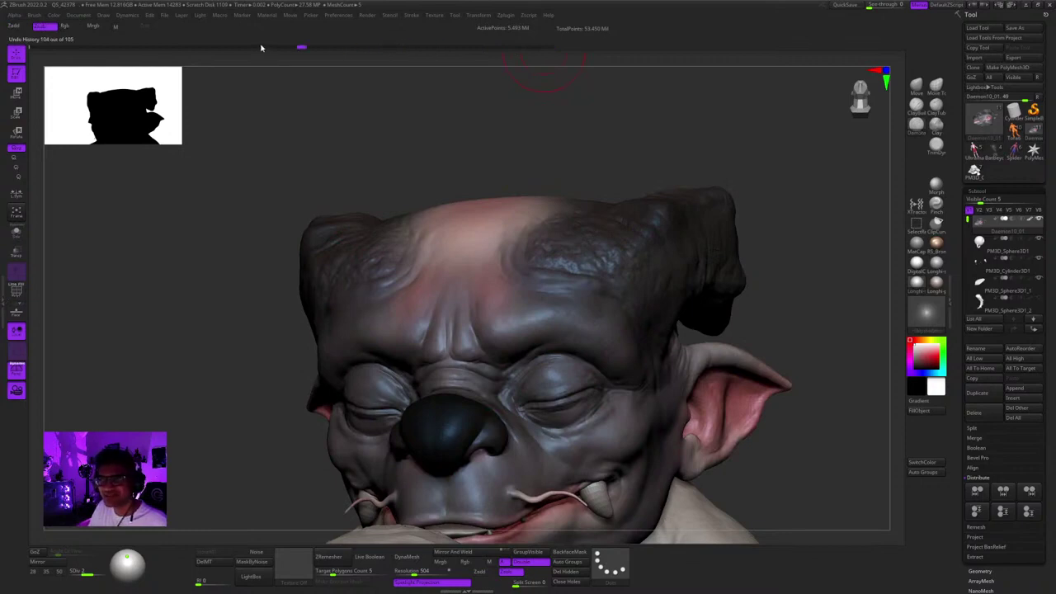
drag(254, 44, 196, 53)
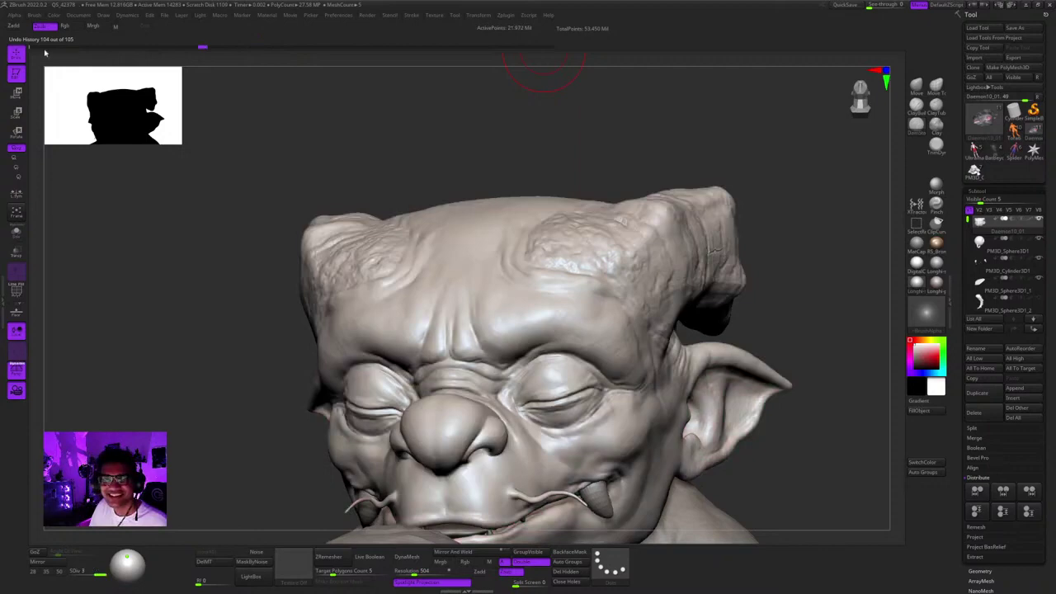
key(ctrl+z)
key(ctrl+z)
key(ctrl+z)
key(ctrl+z)
key(ctrl+z)
key(ctrl+z)
key(ctrl+z)
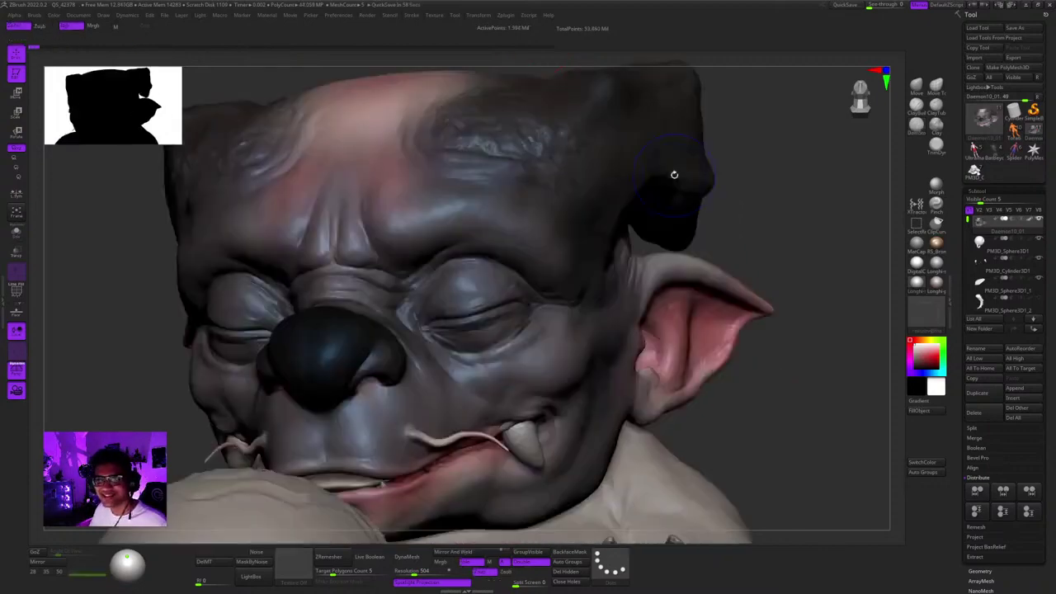
Examine the full creature from the front and from behind, including the scales on its back.
key(shift+f)
key(shift+f)
key(f)
key(shift+f)
key(shift+f)
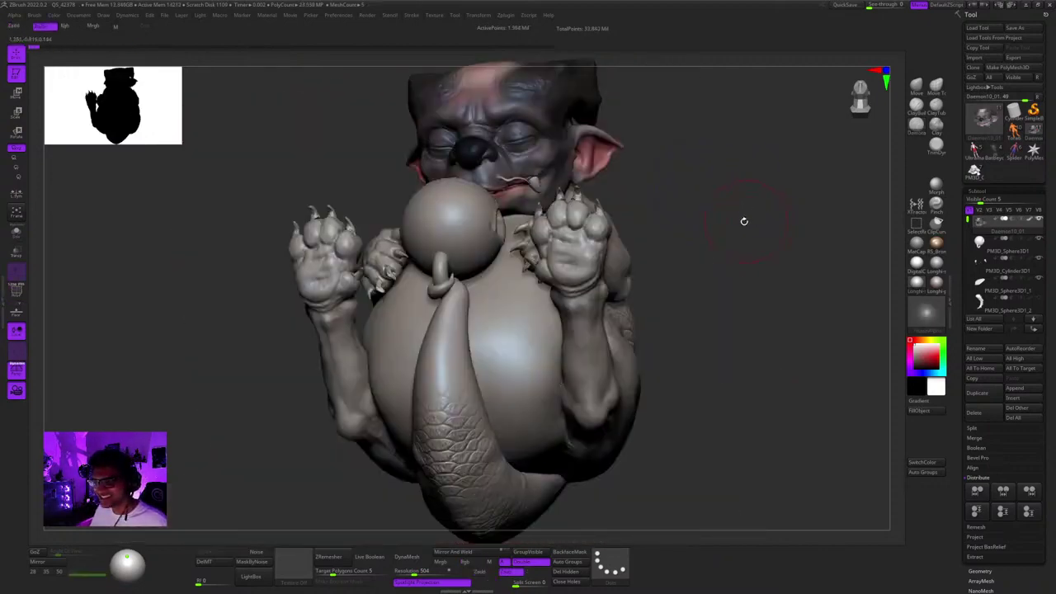
right_click(752, 232)
right_drag(744, 221, 600, 267)
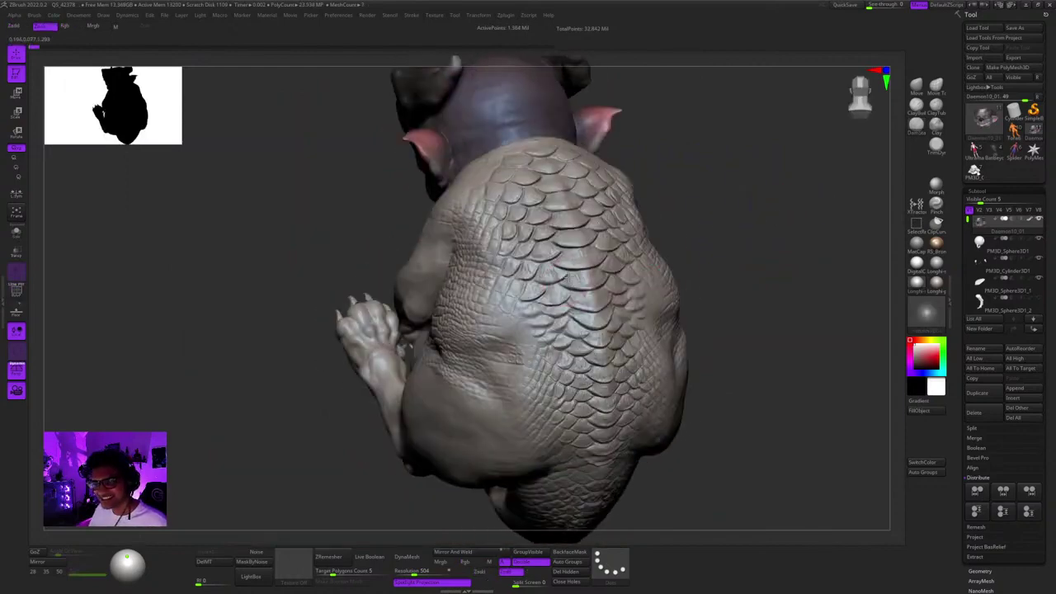
alt+click(567, 277)
key(shift+f)
key(shift+f)
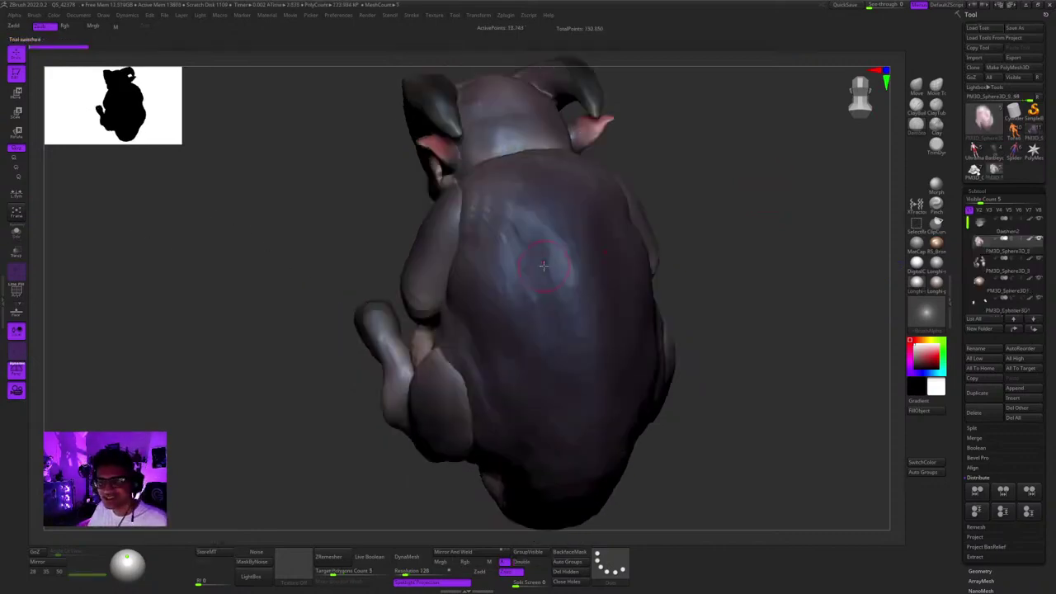
Turn the smooth blockout creature to a three-quarter front view and set it beside the detailed version for comparison.
right_drag(544, 267, 742, 247)
right_drag(578, 247, 754, 189)
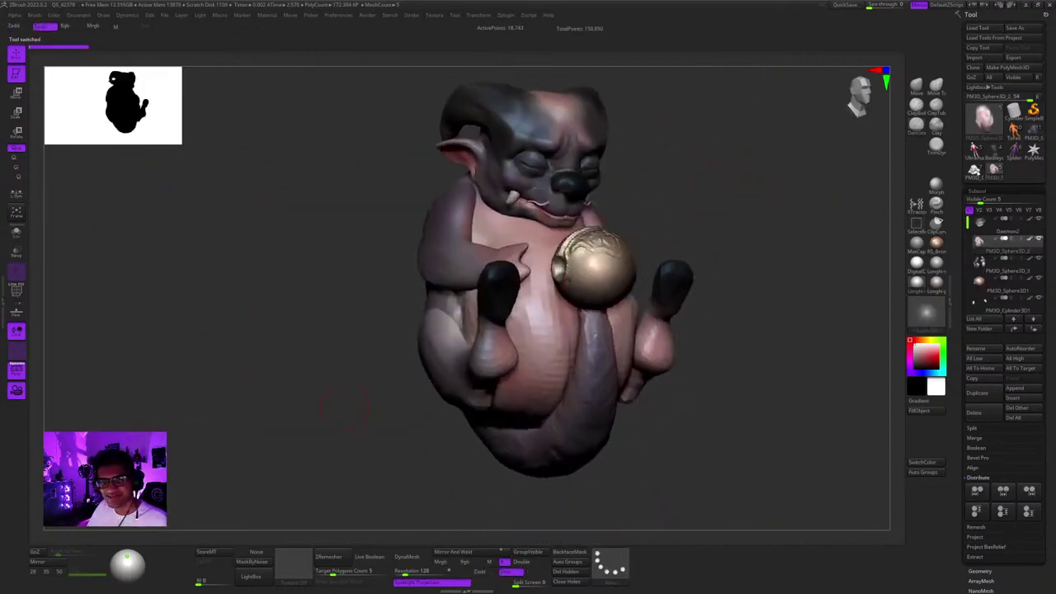
mouse_move(656, 240)
right_down()
mouse_move(720, 234)
mouse_move(724, 217)
mouse_move(630, 237)
right_up()
drag(630, 236, 589, 239)
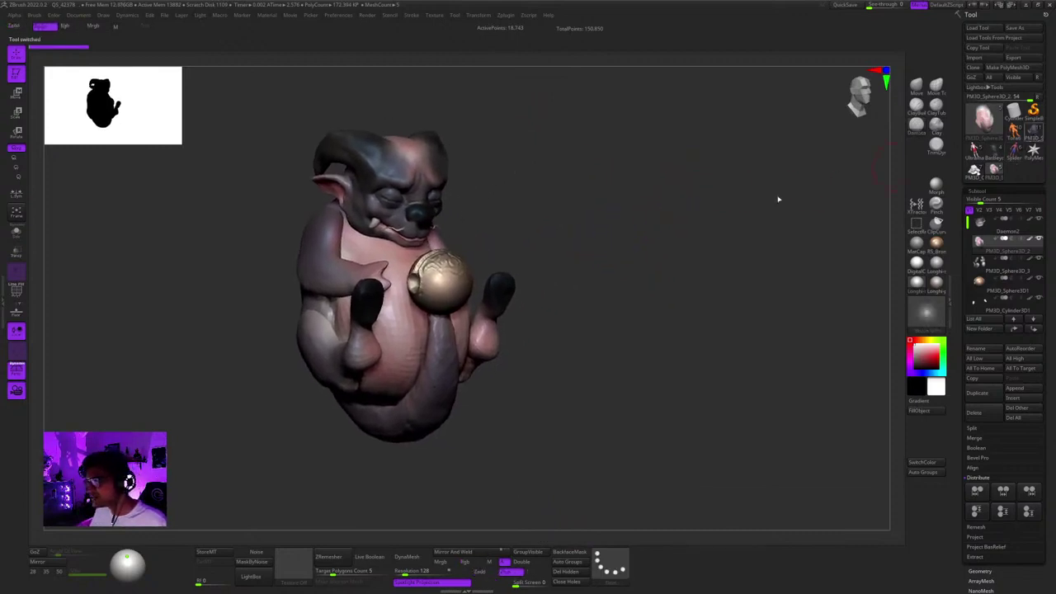
mouse_move(575, 240)
alt+right_down()
mouse_move(843, 236)
mouse_move(780, 225)
alt+right_up()
drag(780, 225, 780, 226)
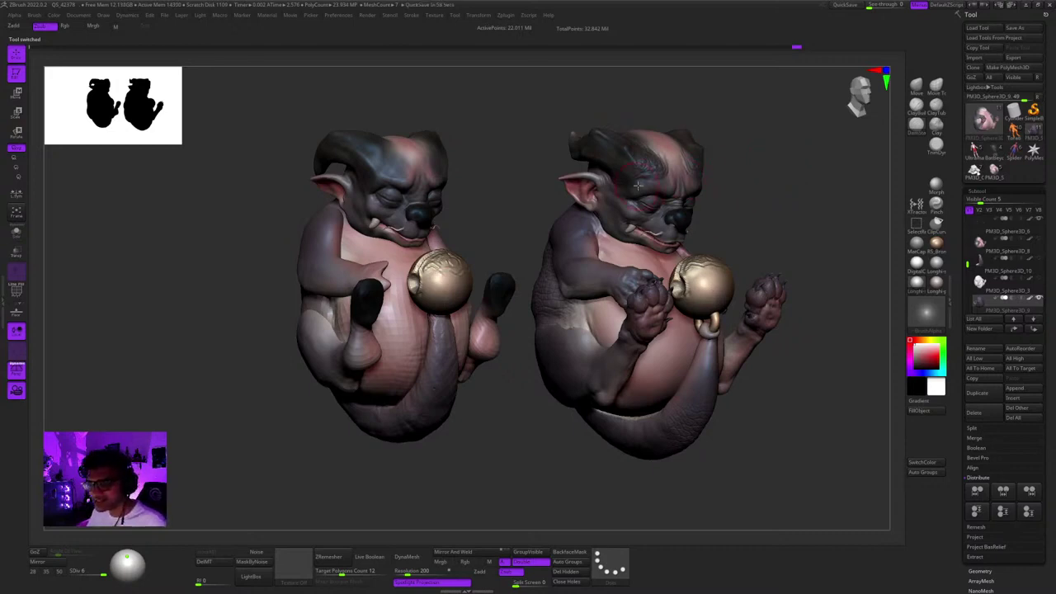
Clear the canvas, switch back to the blockout creature, and reposition it to leave room for a second model.
ctrl+right_drag(662, 188, 704, 170)
key(ctrl+n)
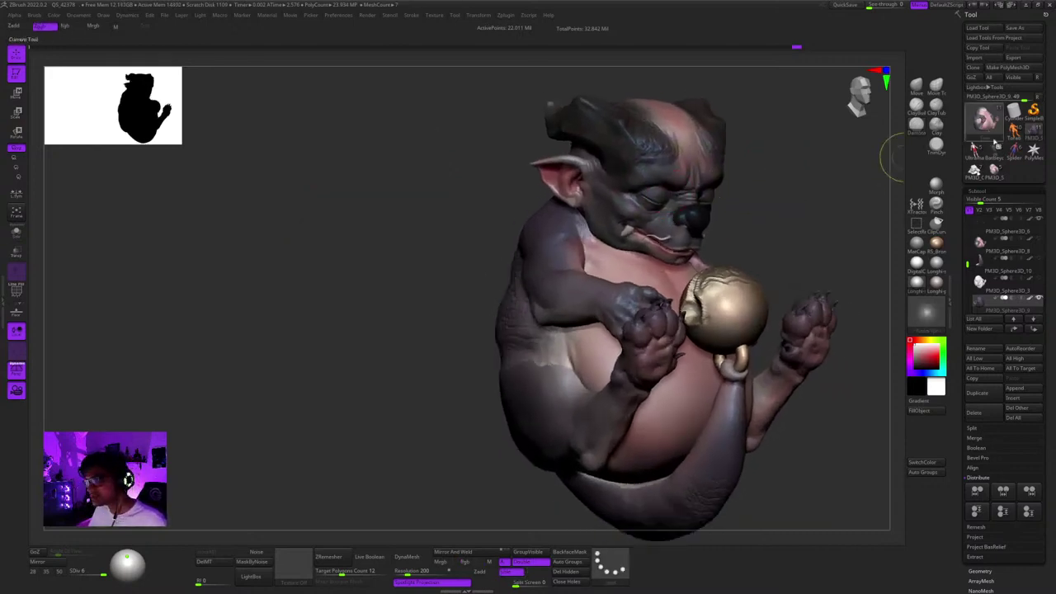
click(994, 170)
key(f)
right_drag(712, 226, 705, 237)
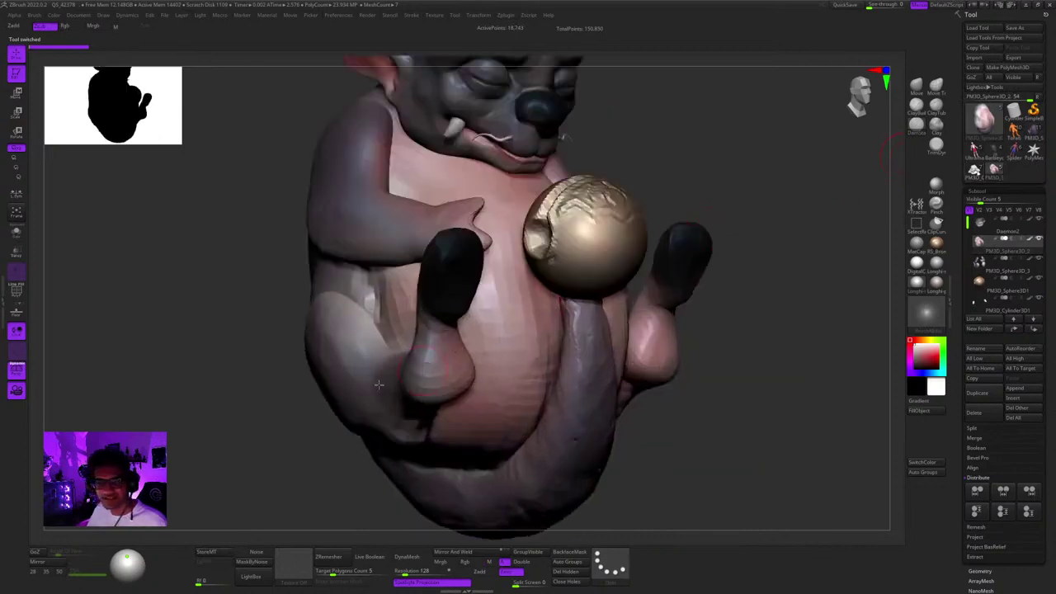
key(f)
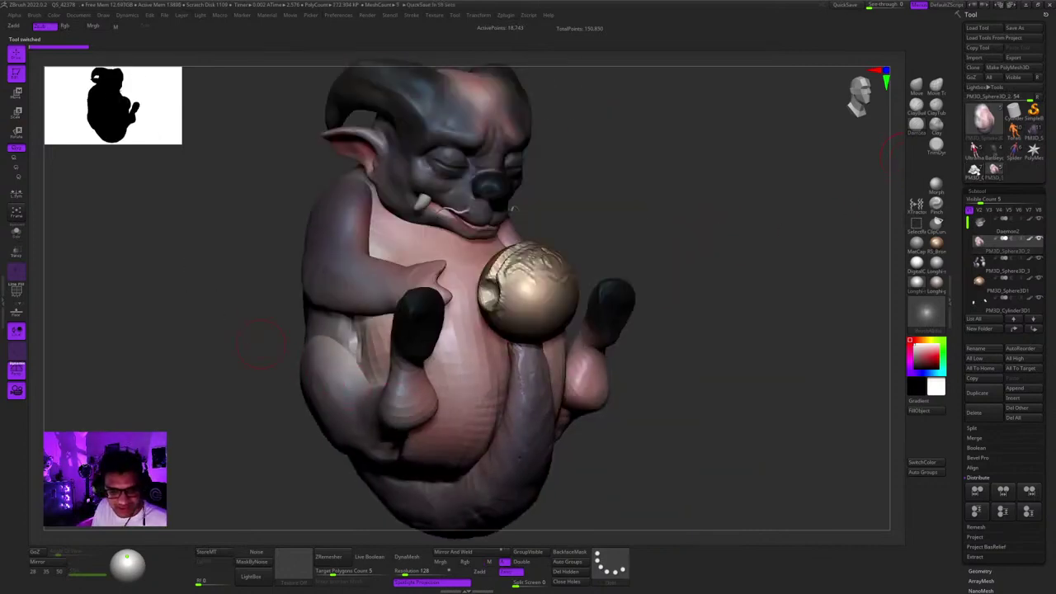
drag(763, 312, 763, 312)
alt+right_drag(763, 312, 523, 254)
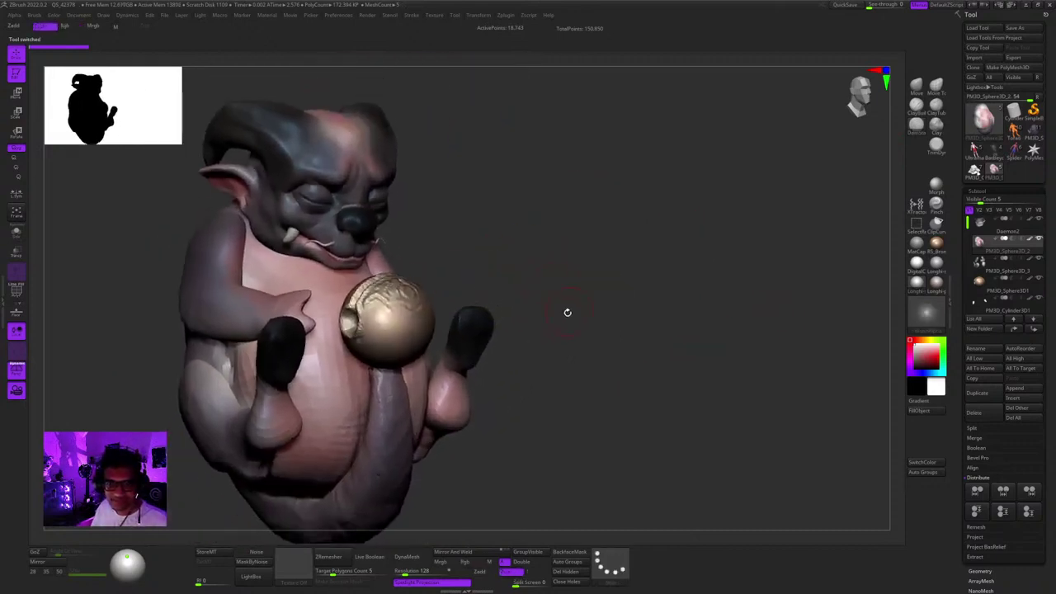
ctrl+right_drag(567, 312, 567, 280)
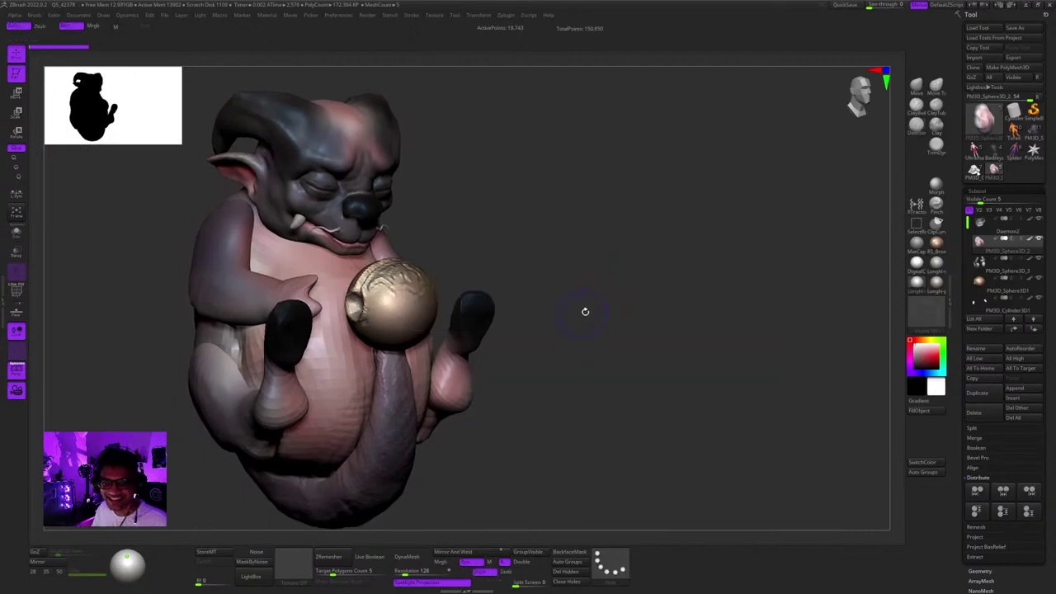
Bring the detailed creature in next to the blockout and move them apart for a side-by-side comparison.
click(992, 176)
click(876, 183)
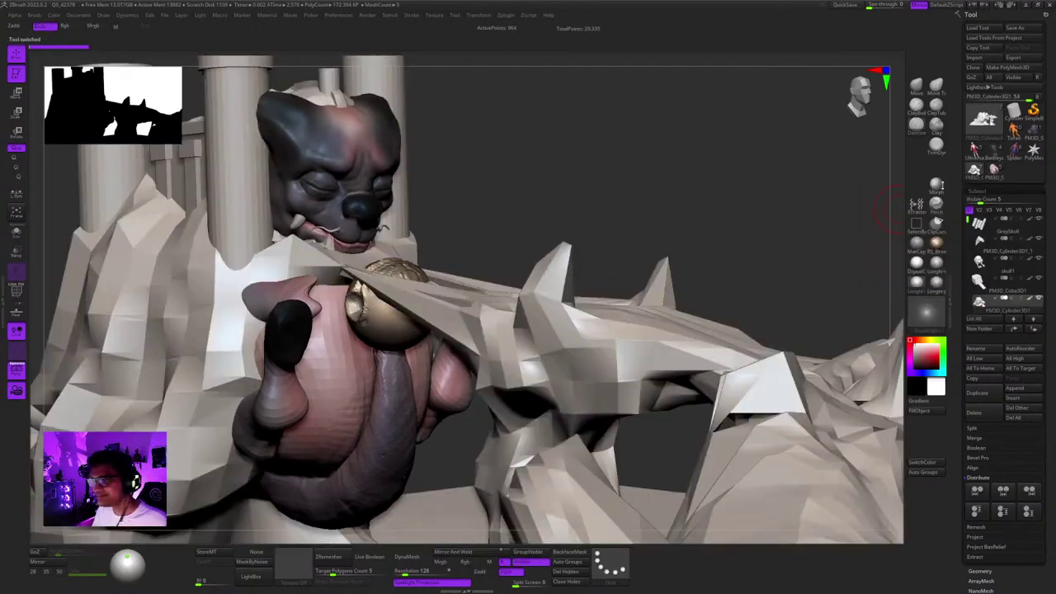
alt+right_drag(608, 207, 923, 183)
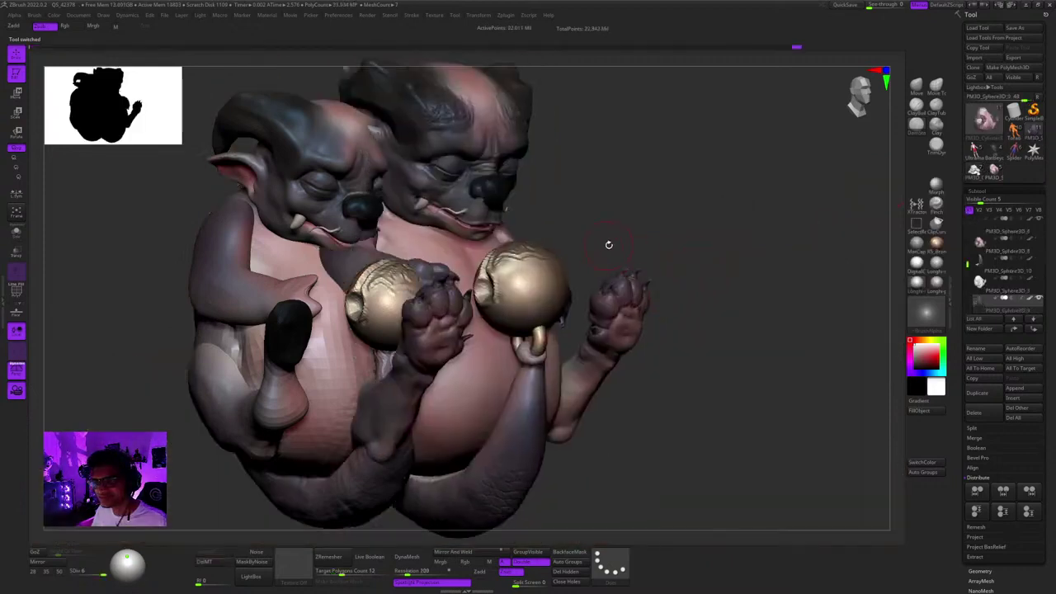
mouse_move(608, 244)
alt+mouse_down()
mouse_move(789, 243)
mouse_move(830, 212)
mouse_move(821, 200)
alt+mouse_up()
mouse_move(822, 200)
ctrl+right_down()
mouse_move(815, 194)
mouse_move(823, 226)
ctrl+right_up()
alt+drag(822, 226, 817, 219)
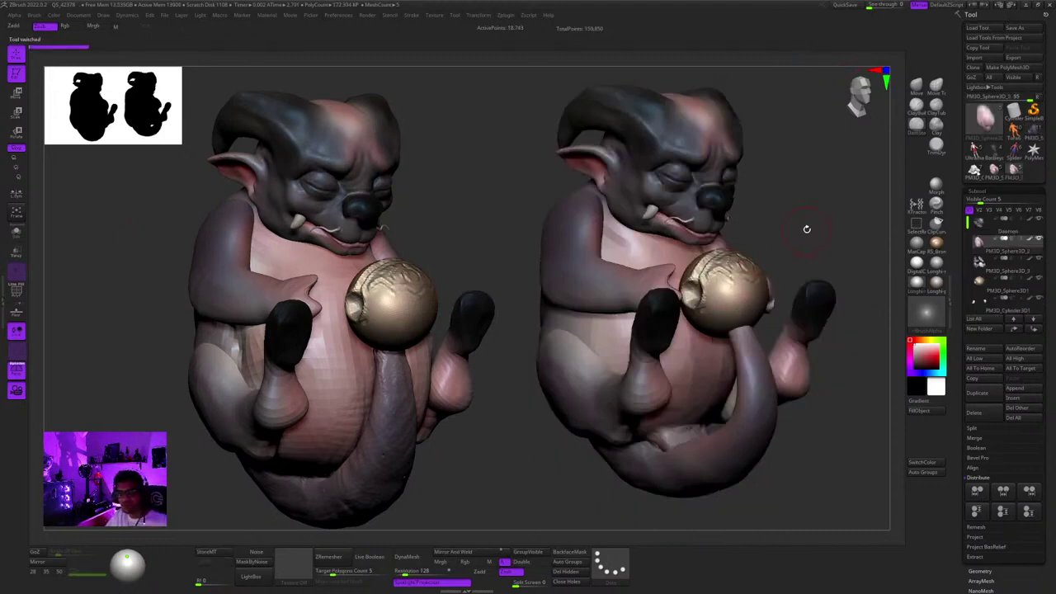
Clear the earlier snapshot, keep the other early version of the creature, and place the detailed model beside it.
alt+drag(822, 216, 511, 236)
key(ctrl+n)
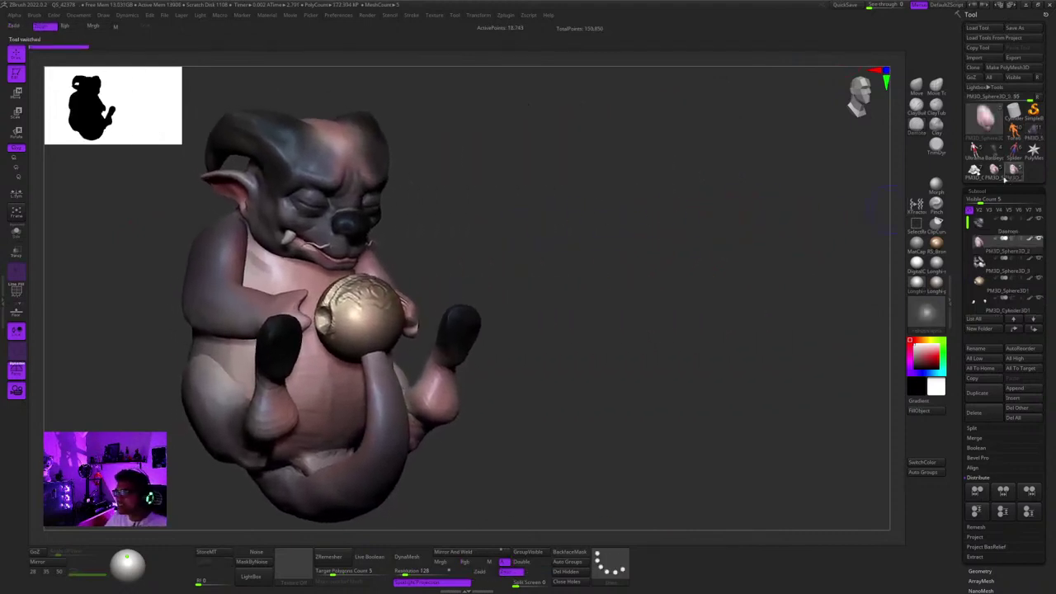
click(992, 177)
alt+drag(609, 268, 829, 262)
click(1037, 135)
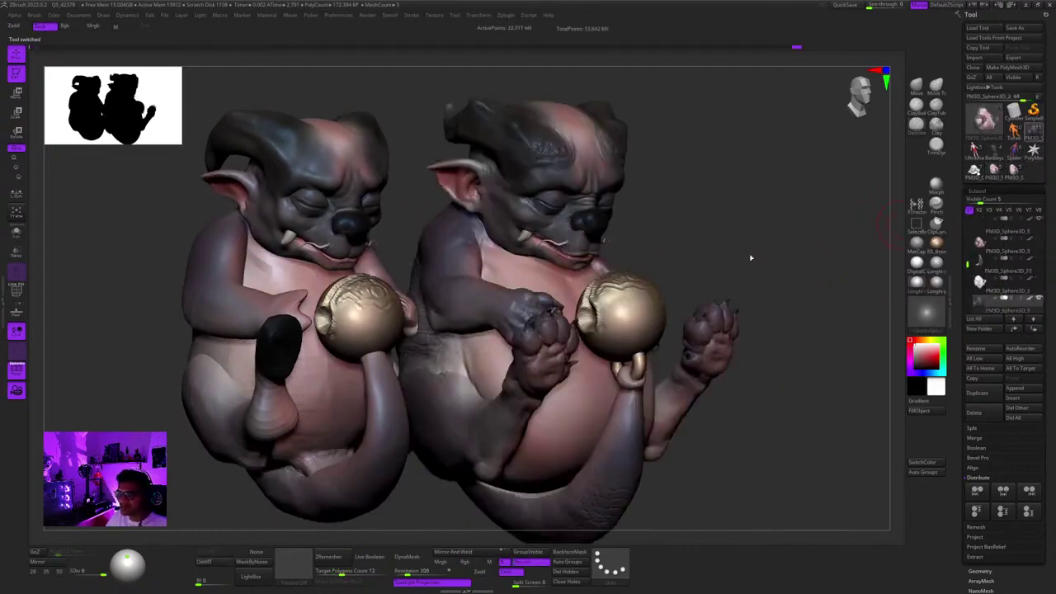
mouse_move(744, 244)
alt+mouse_down()
mouse_move(820, 224)
mouse_move(825, 212)
alt+mouse_up()
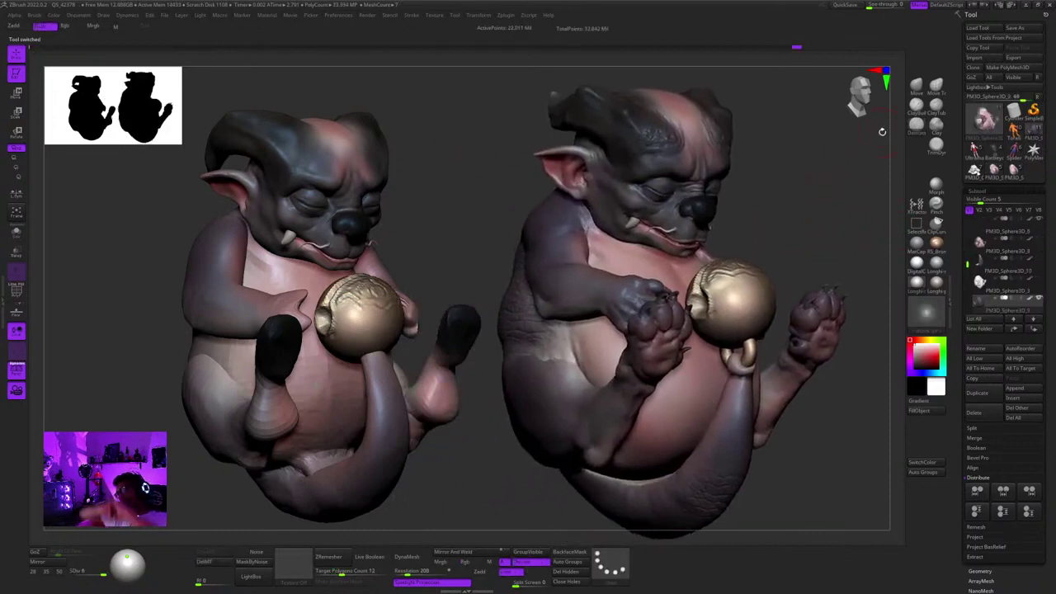